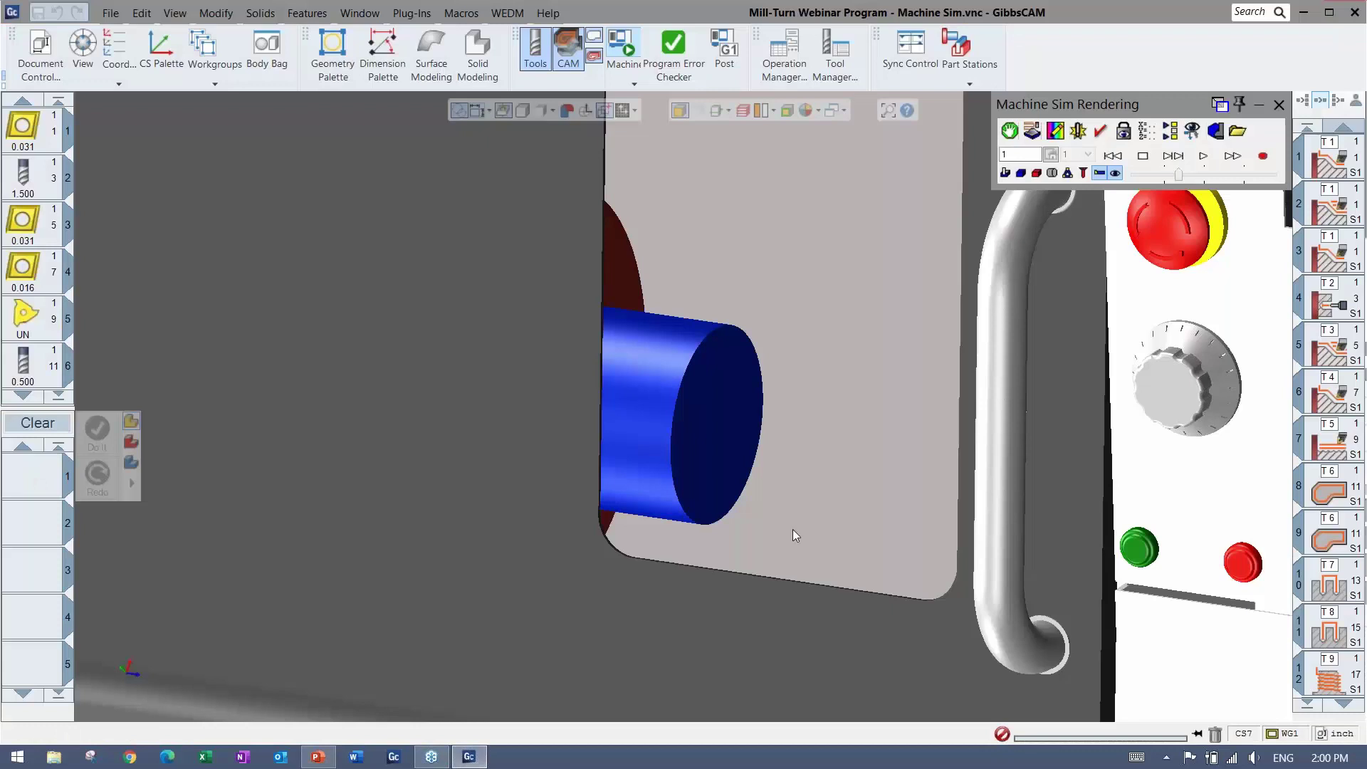
Step: Run the machine simulation of the mill-turn program, raising the playback speed partway through
click(1203, 157)
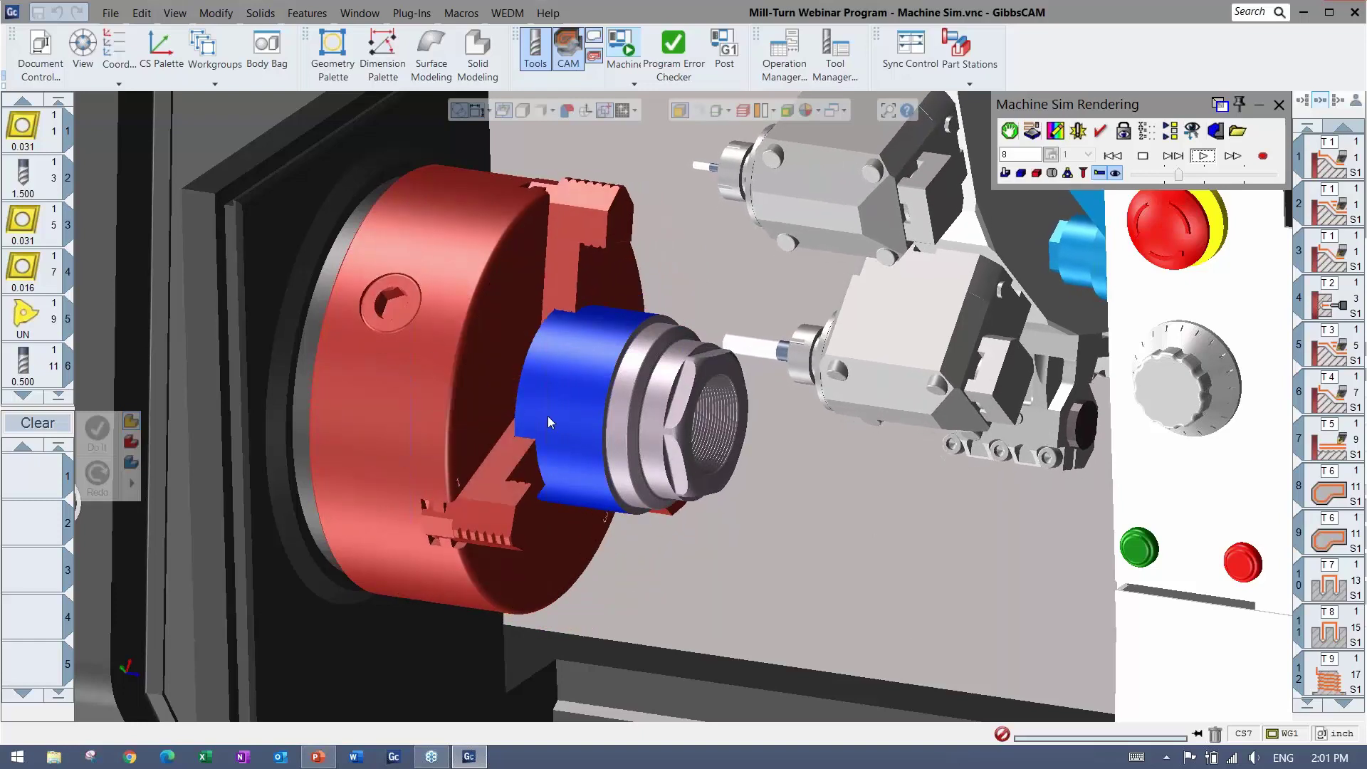
click(1220, 177)
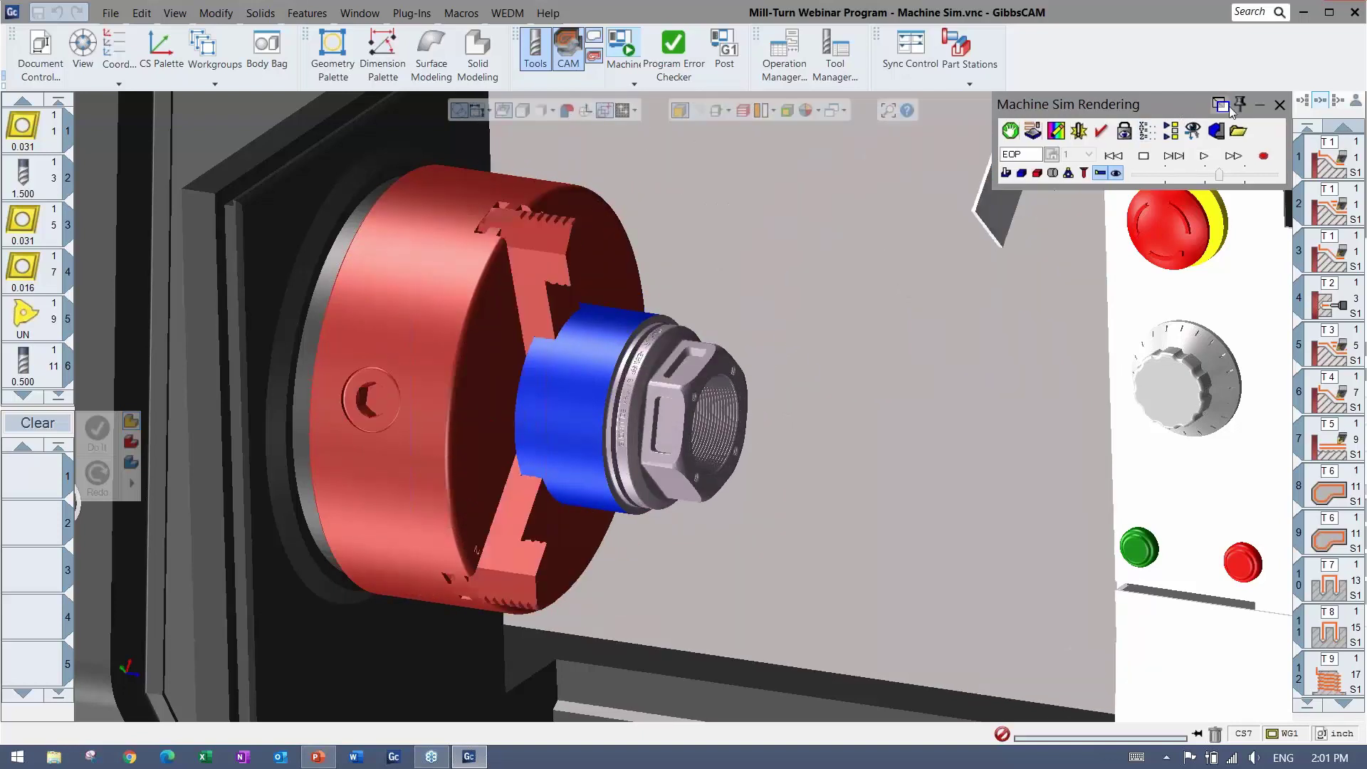
Step: Open the recent part file Mill-Turn Webinar New File.vnc and review its machine, material and workspace settings
click(114, 15)
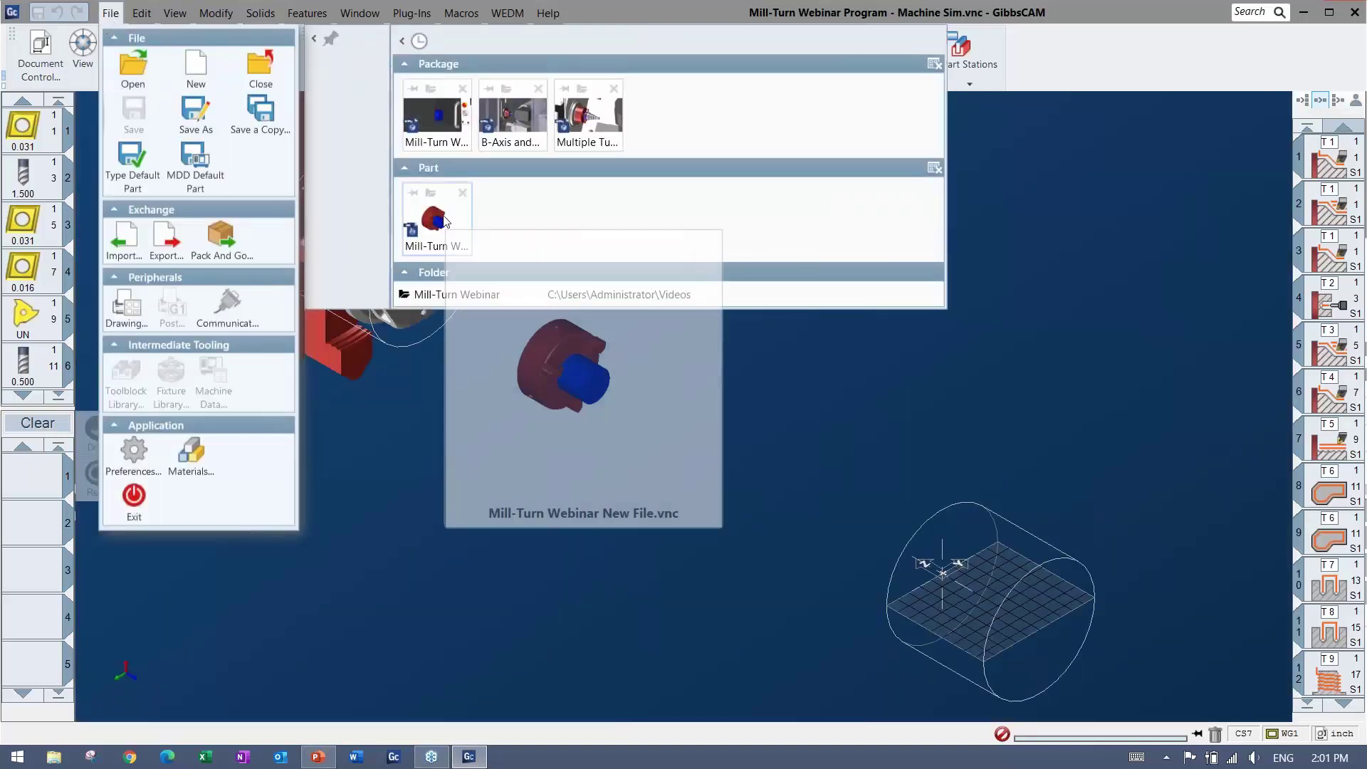
click(669, 436)
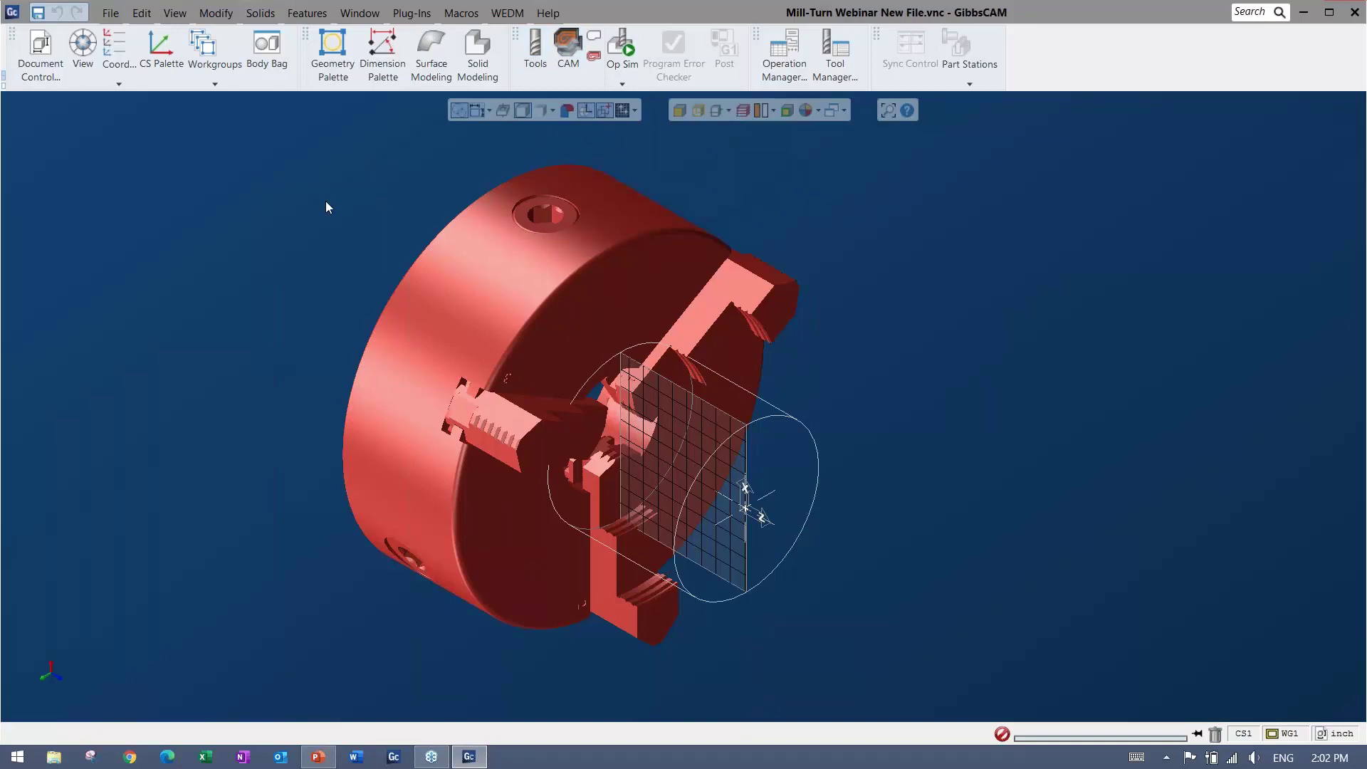
click(41, 53)
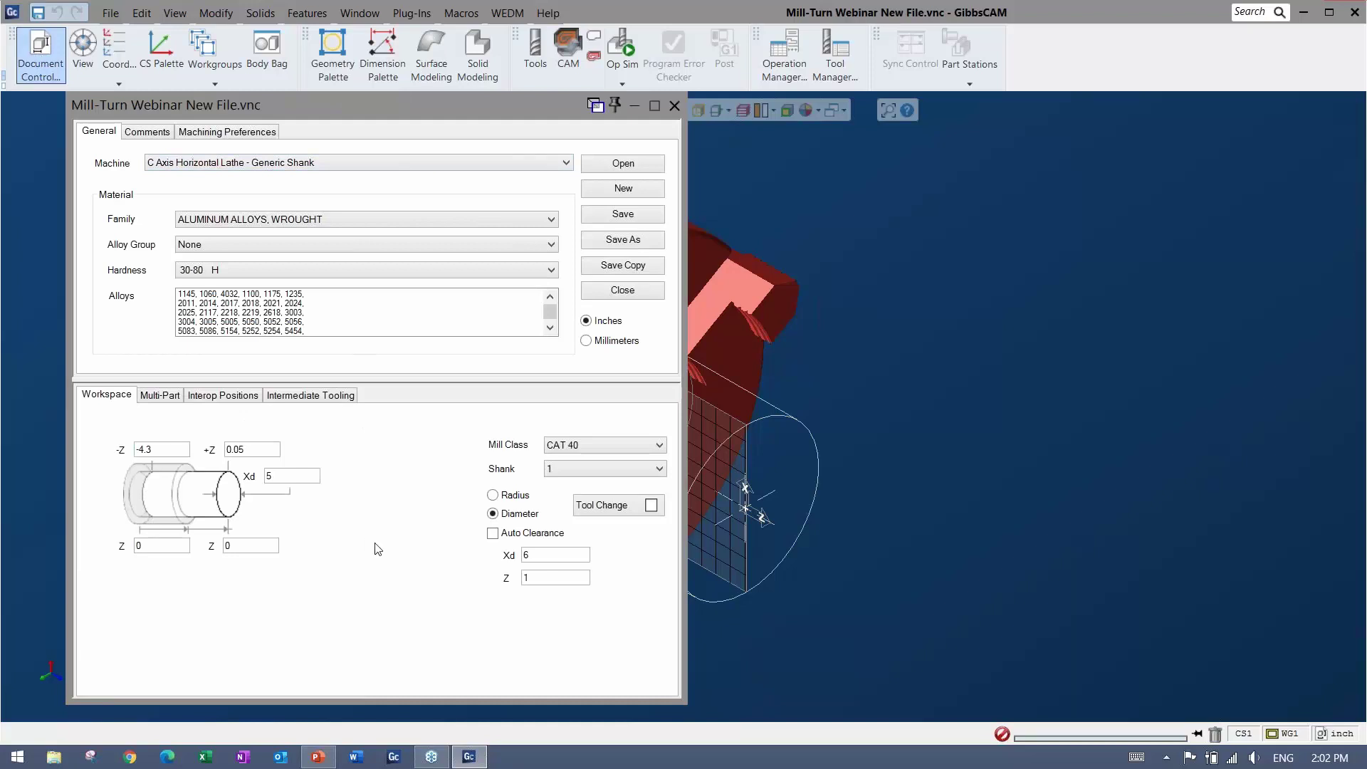
click(674, 105)
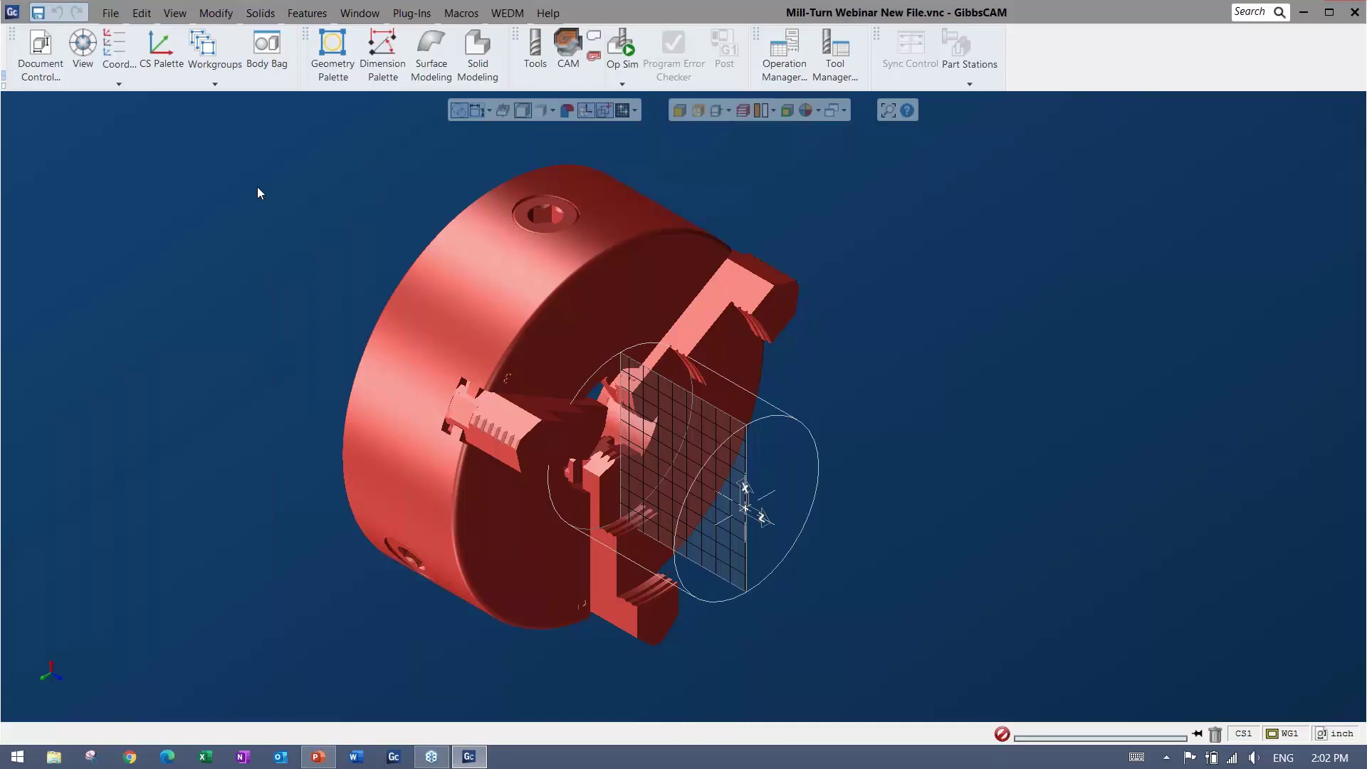
Step: Import the flanged hexagonal part model into the file alongside the chuck
click(110, 13)
click(129, 235)
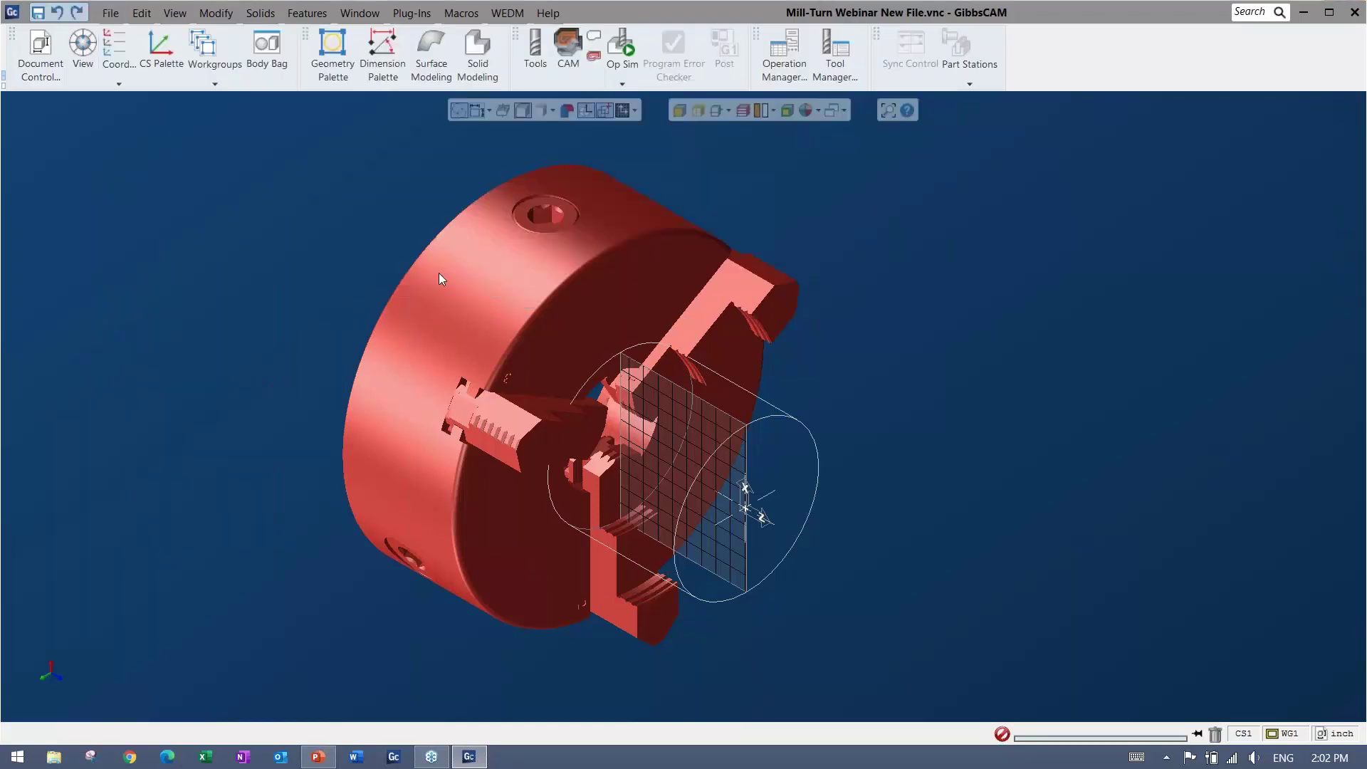
click(460, 147)
double_click(460, 146)
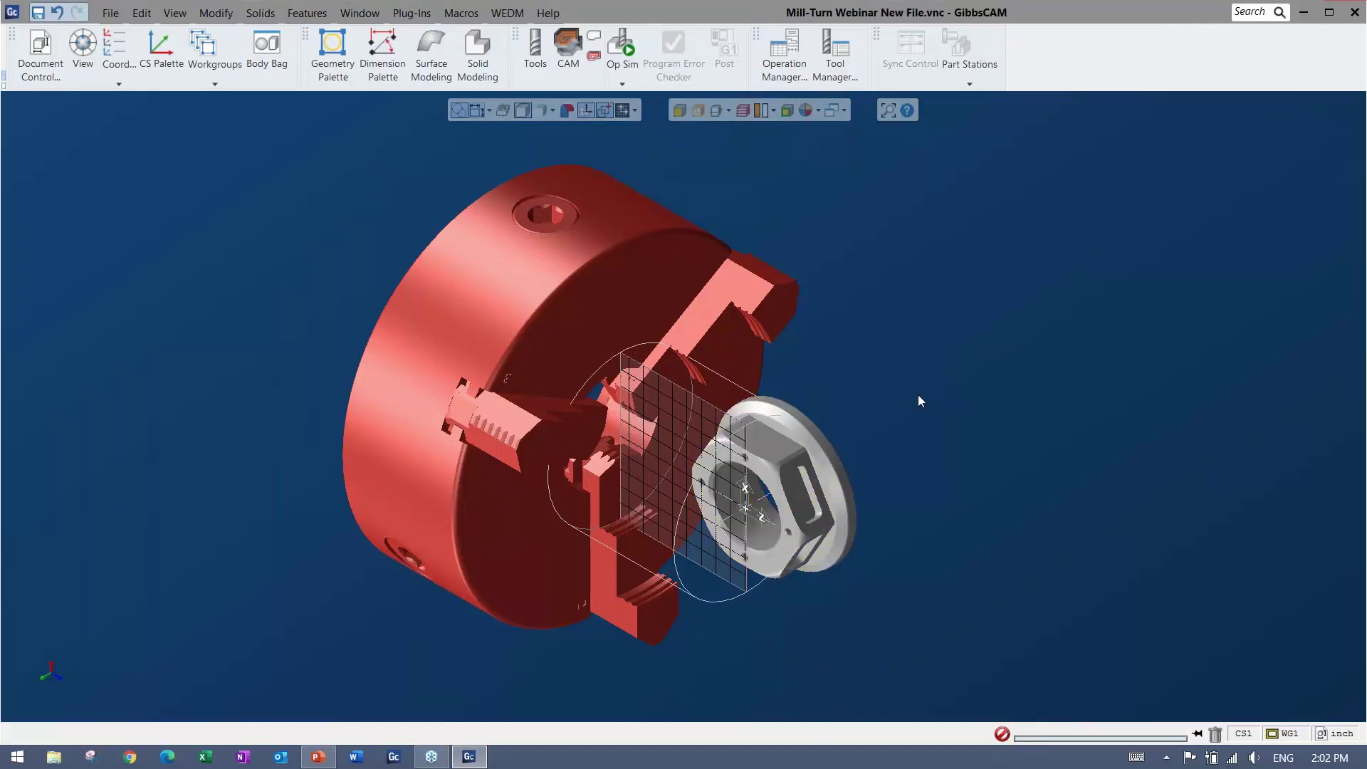
Step: Look over the geometry, dimension, surface modeling and solid modeling tool sets, and close them all
click(332, 50)
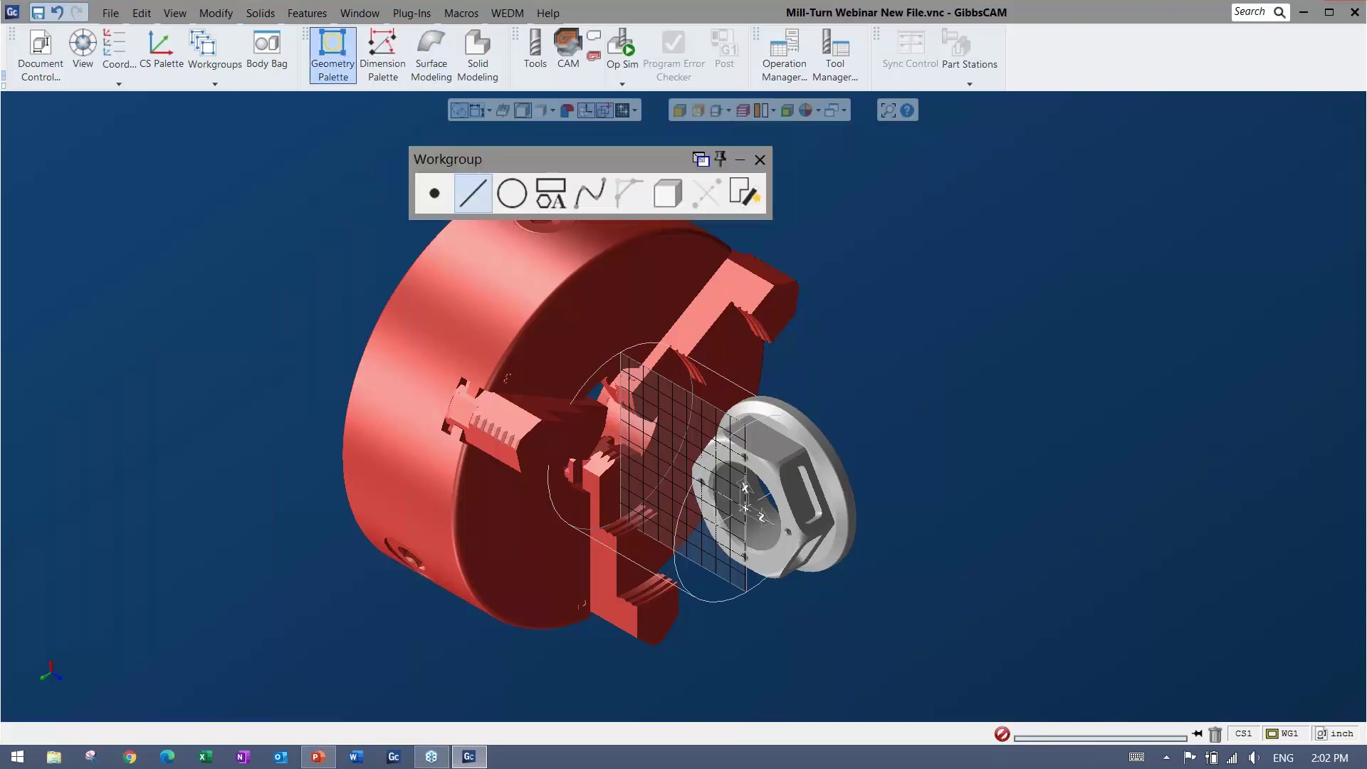
click(388, 65)
click(431, 57)
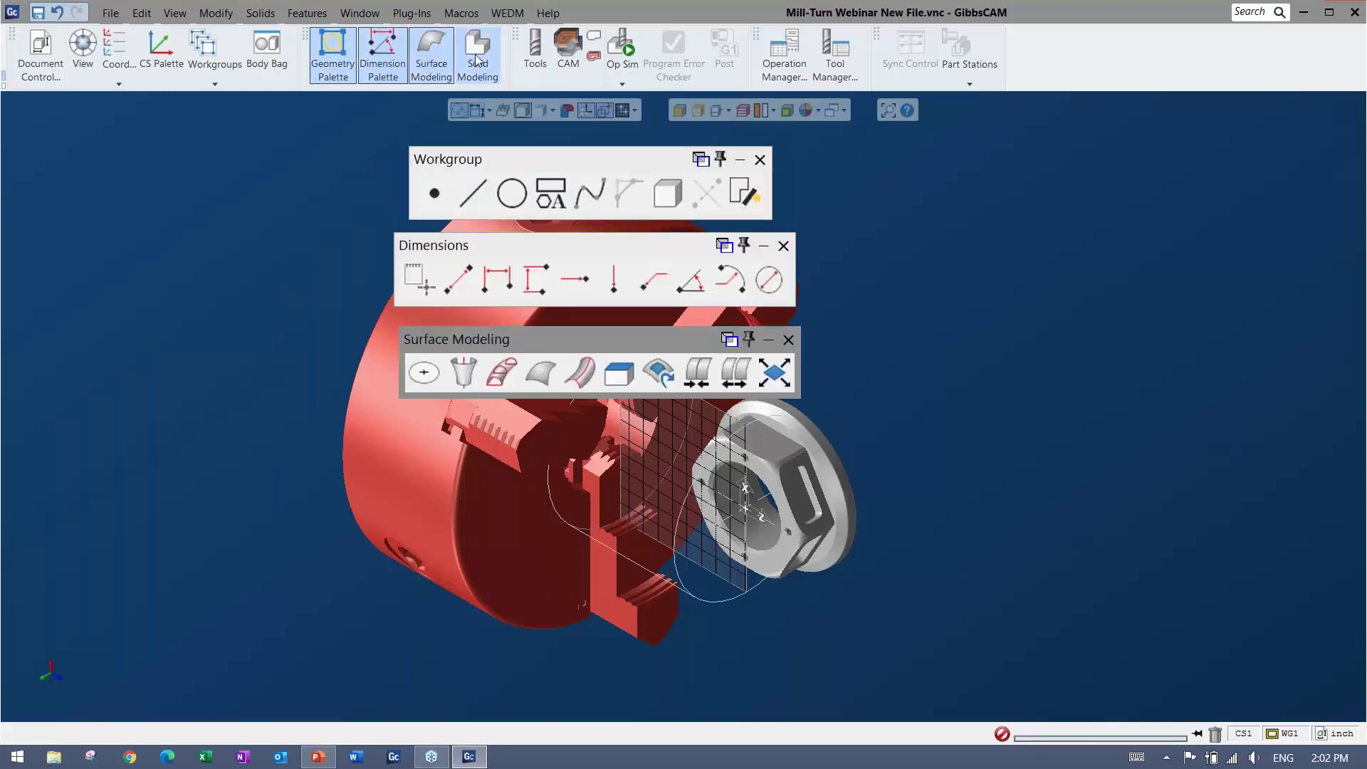
click(476, 54)
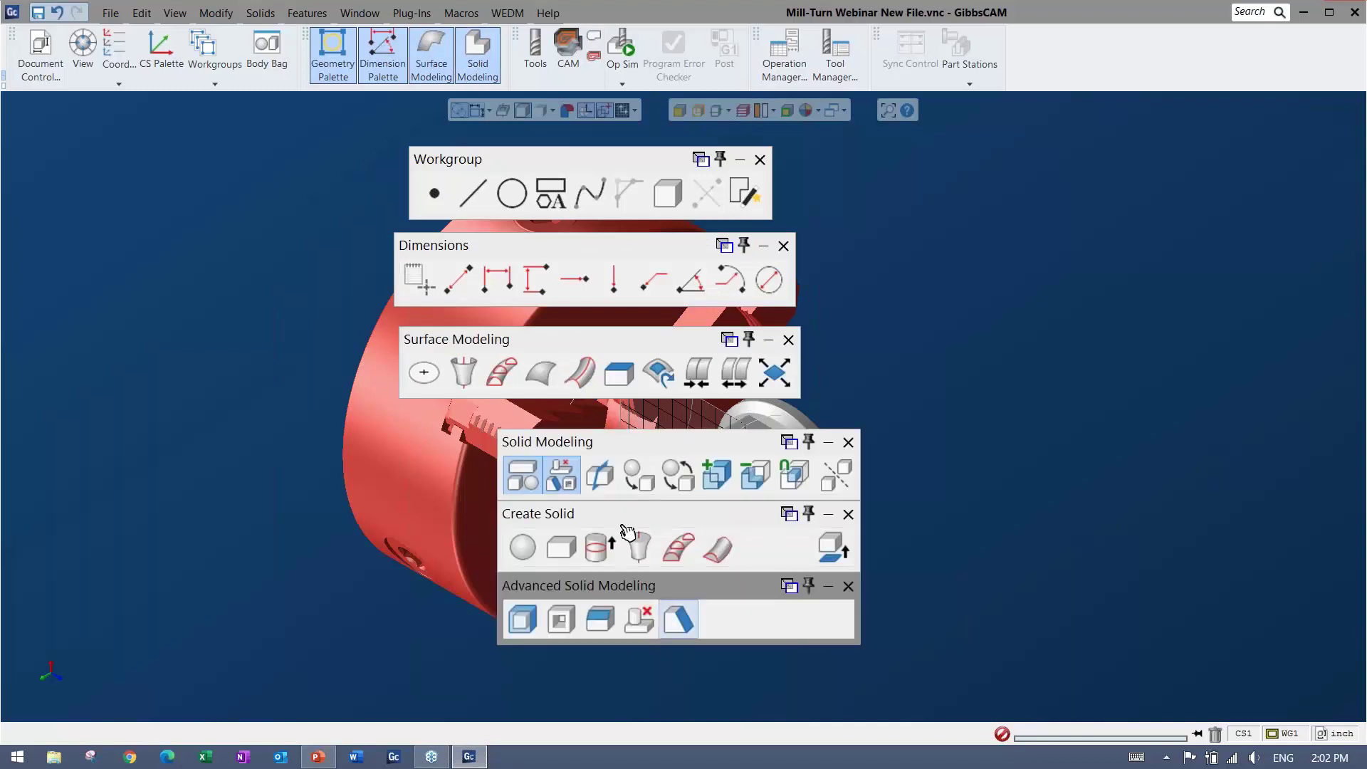
click(848, 442)
click(788, 340)
click(783, 246)
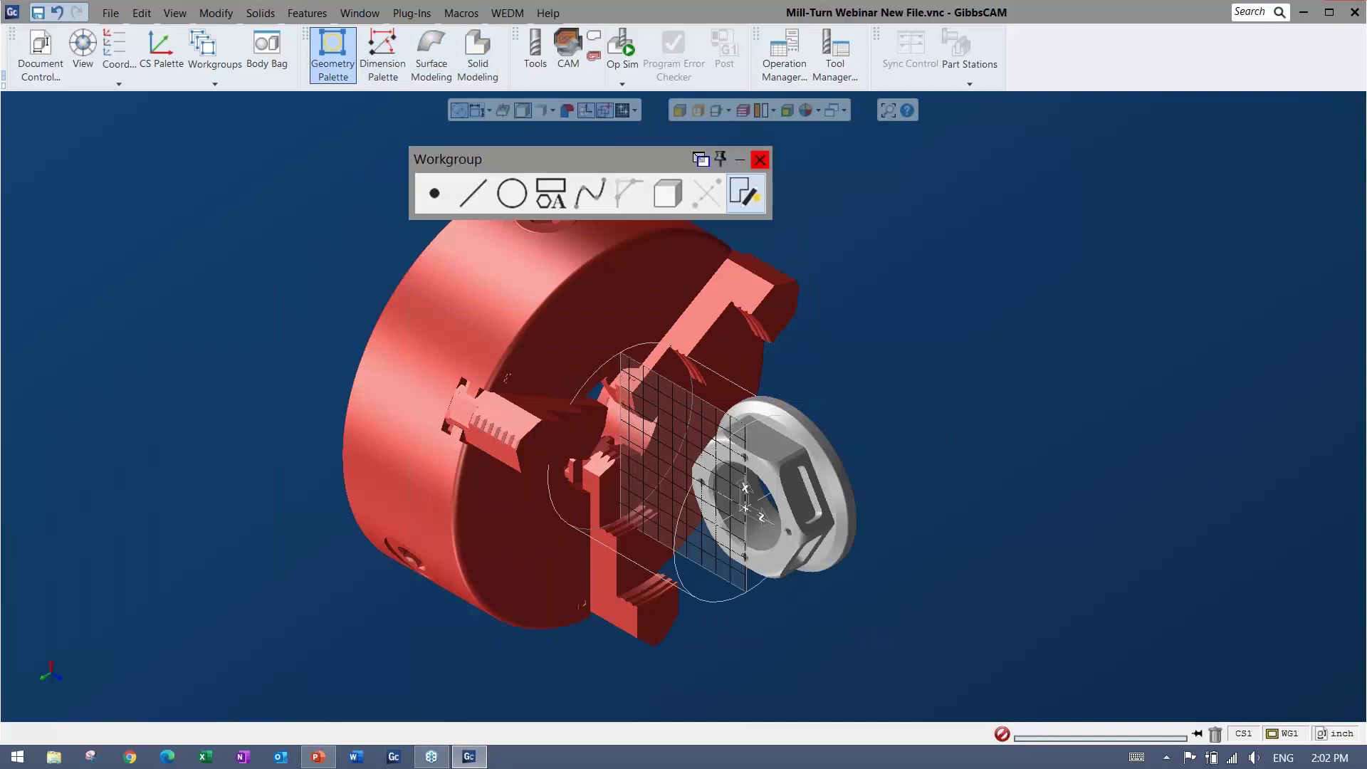
click(760, 159)
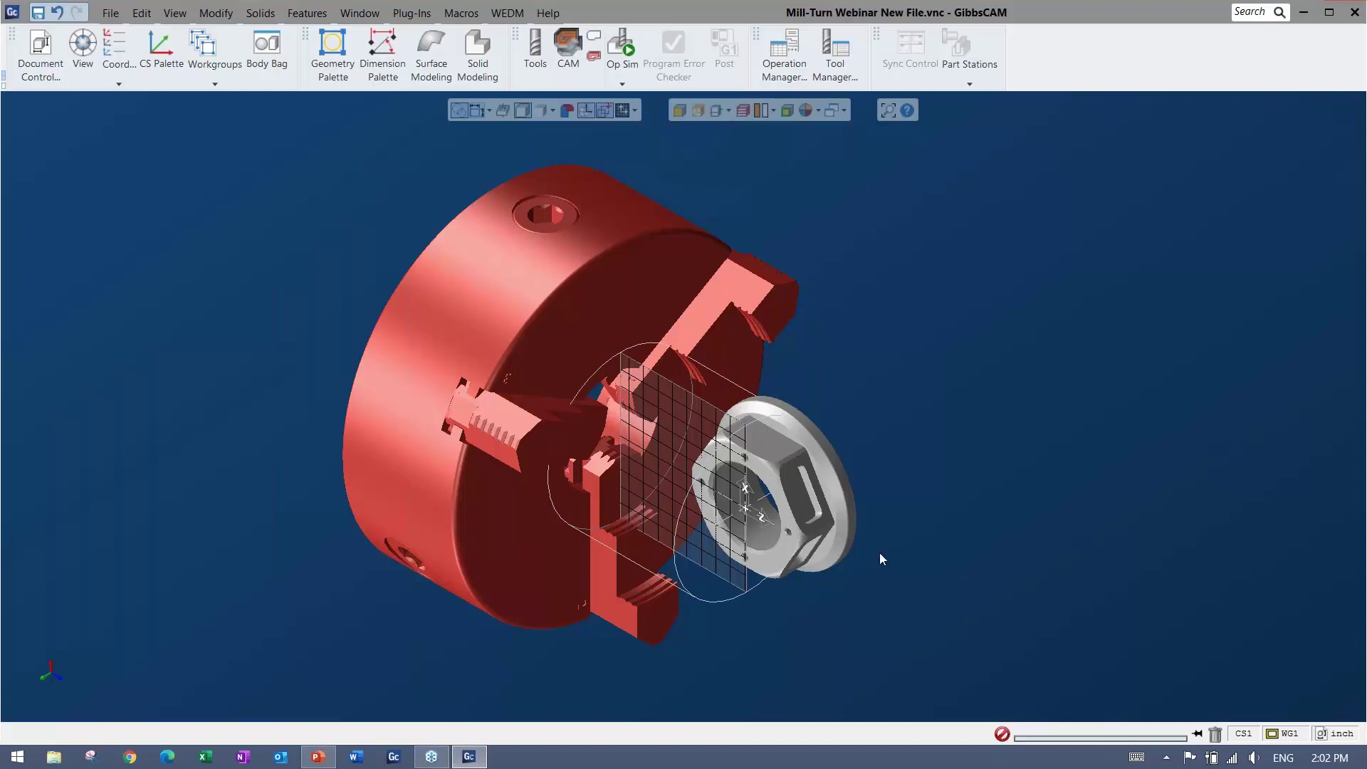
Step: Examine the imported part's orientation and position relative to the chuck from several angles and up close
middle_drag(135, 336, 638, 455)
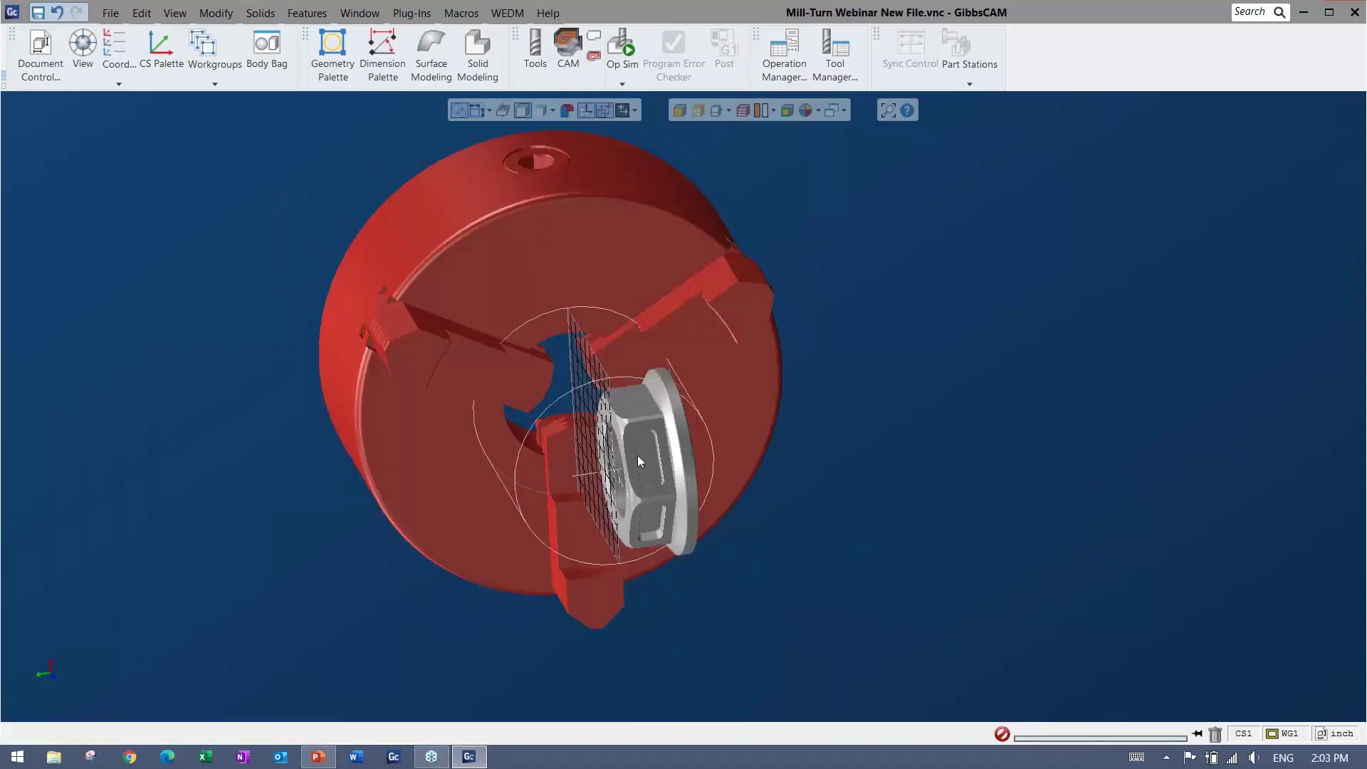
middle_drag(1006, 427, 333, 324)
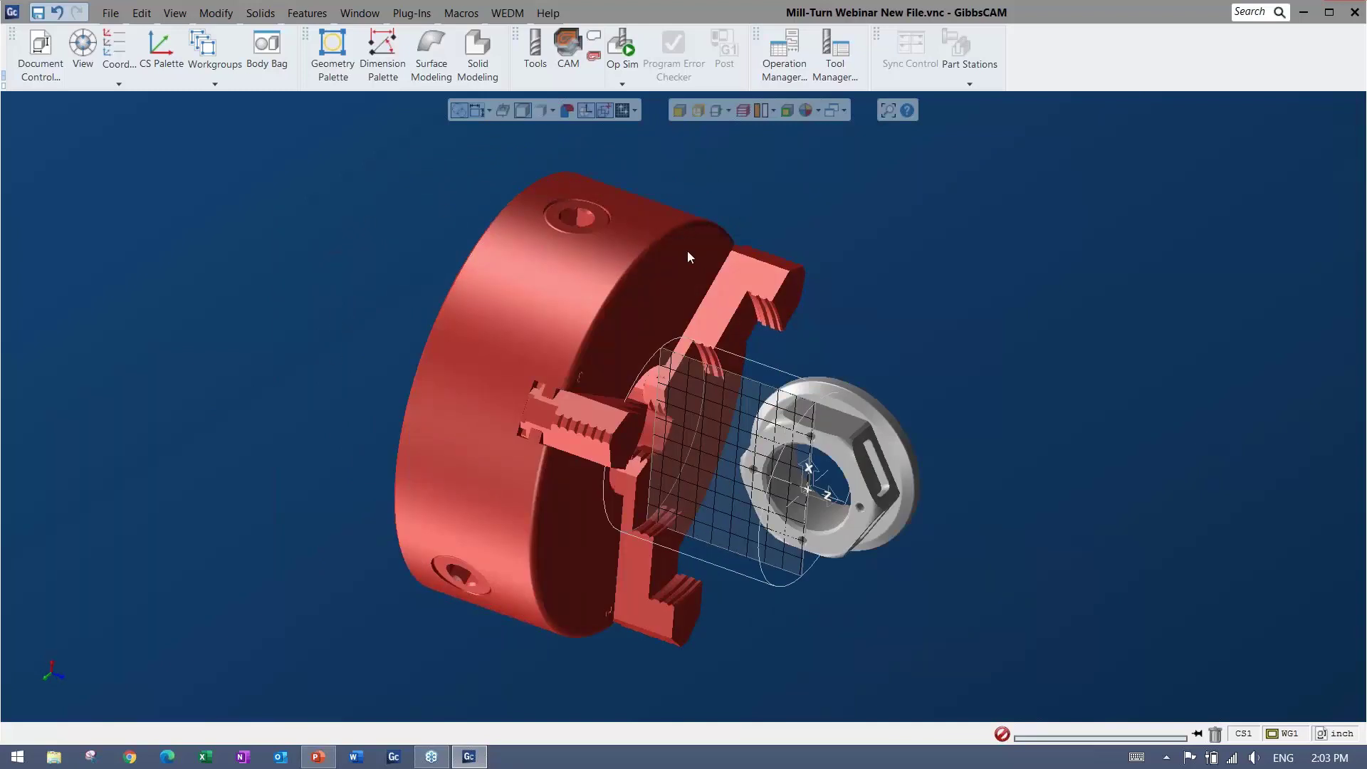
middle_drag(605, 488, 541, 299)
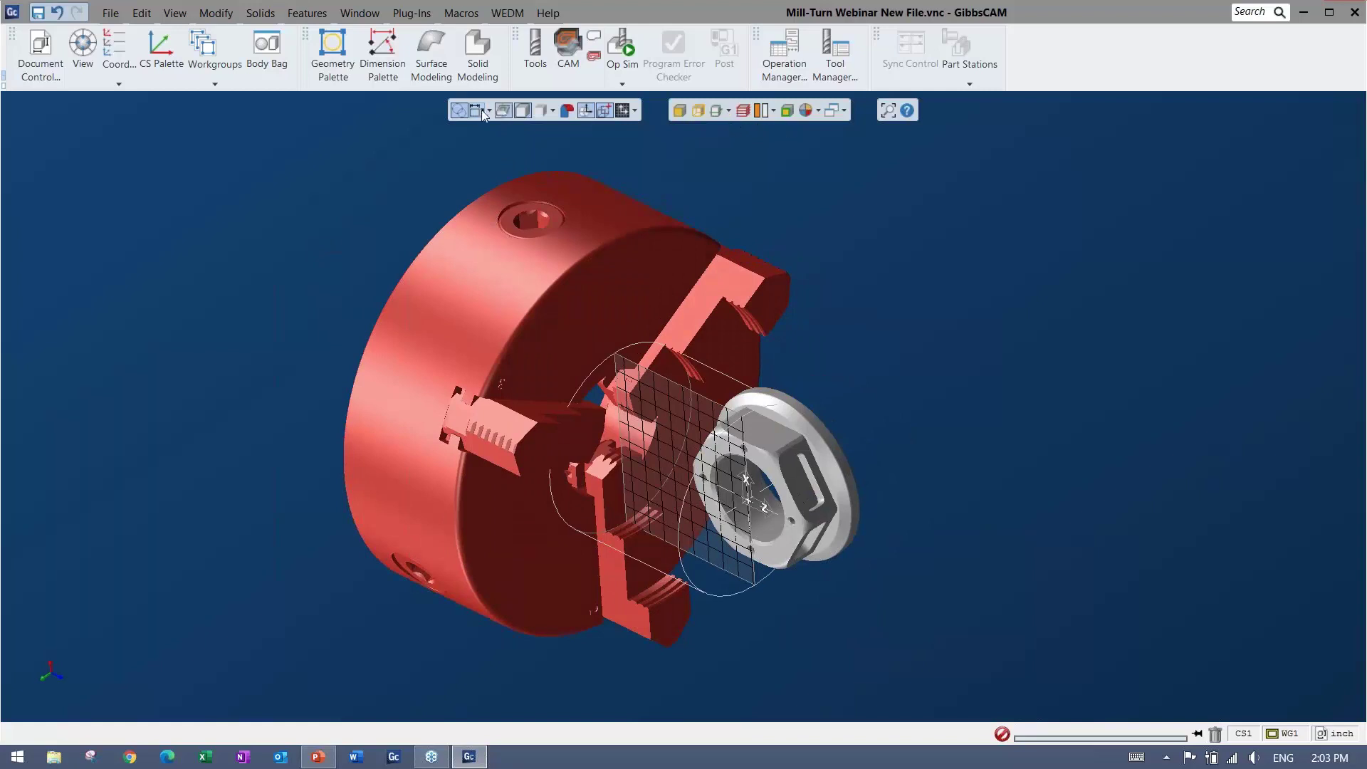
click(518, 114)
click(519, 114)
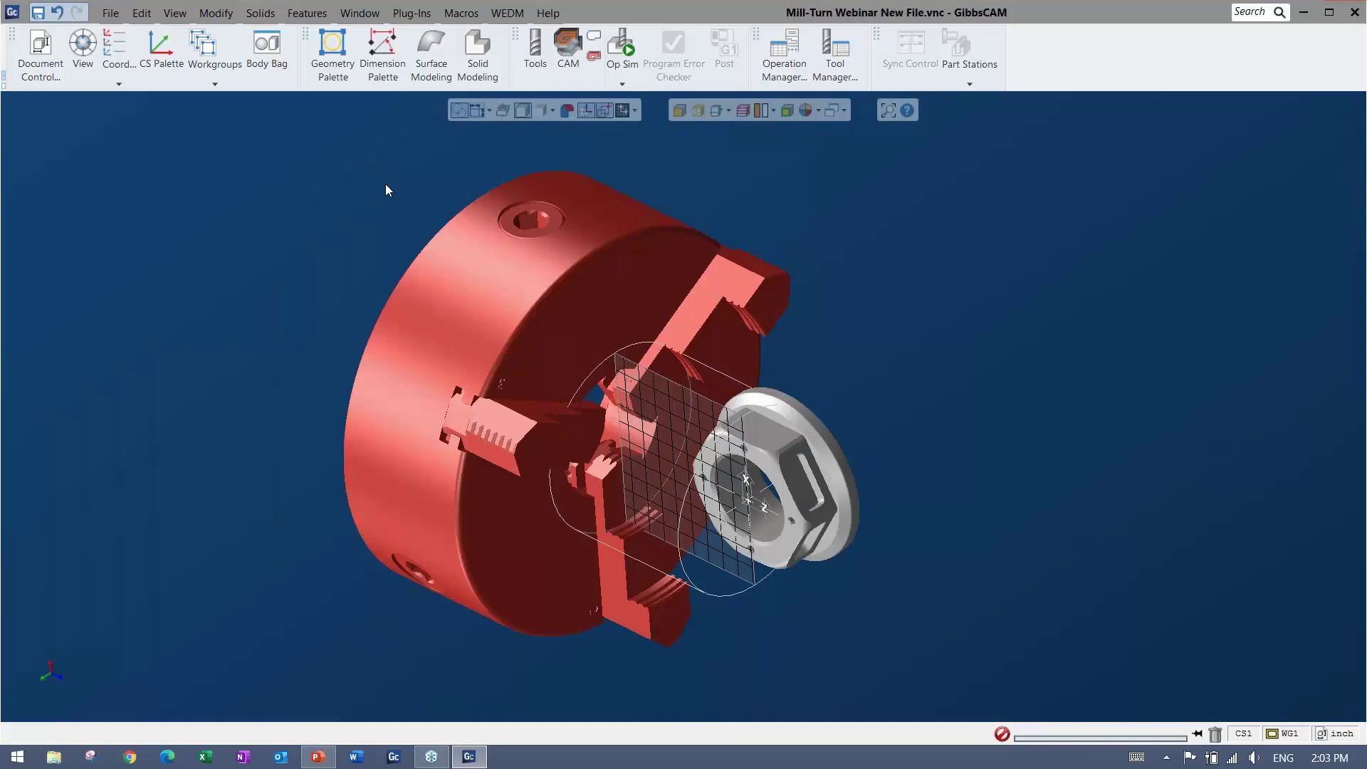
middle_drag(704, 530, 350, 501)
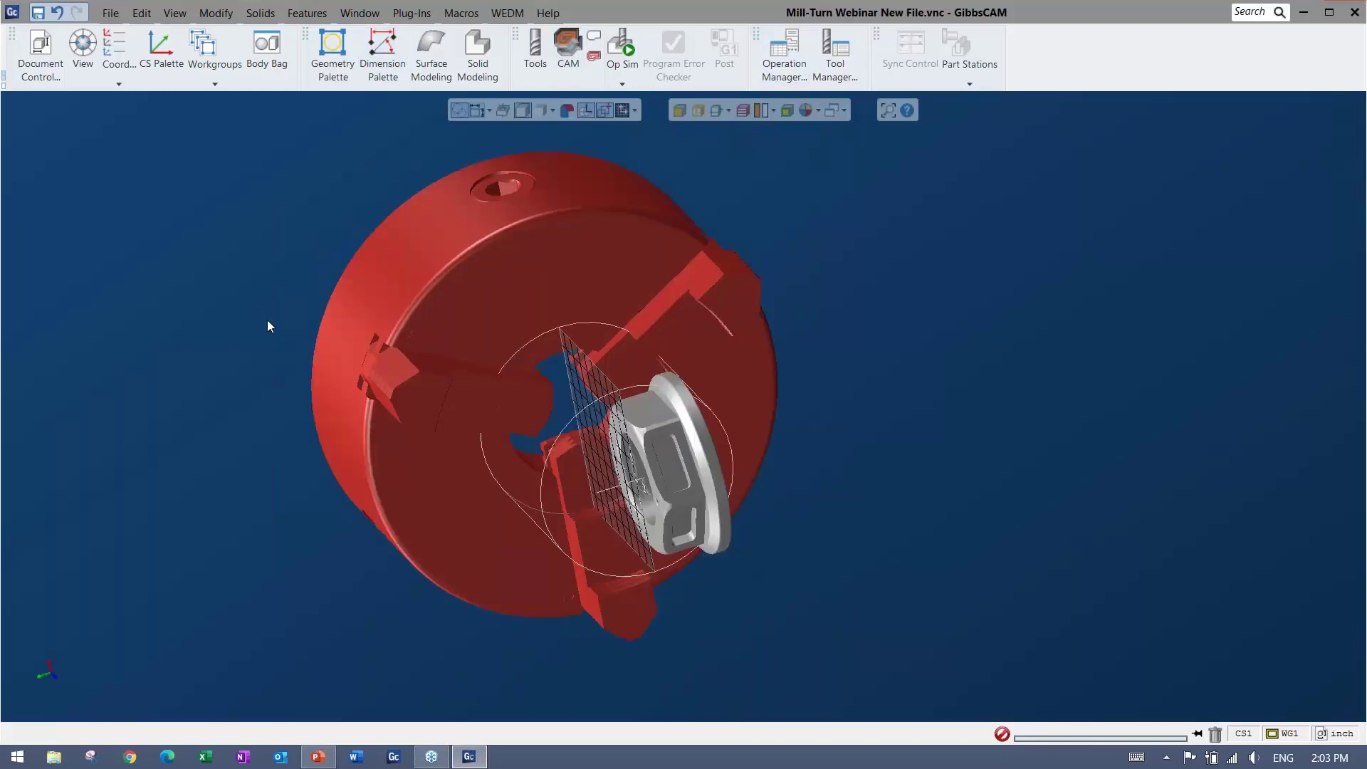
middle_drag(267, 325, 701, 432)
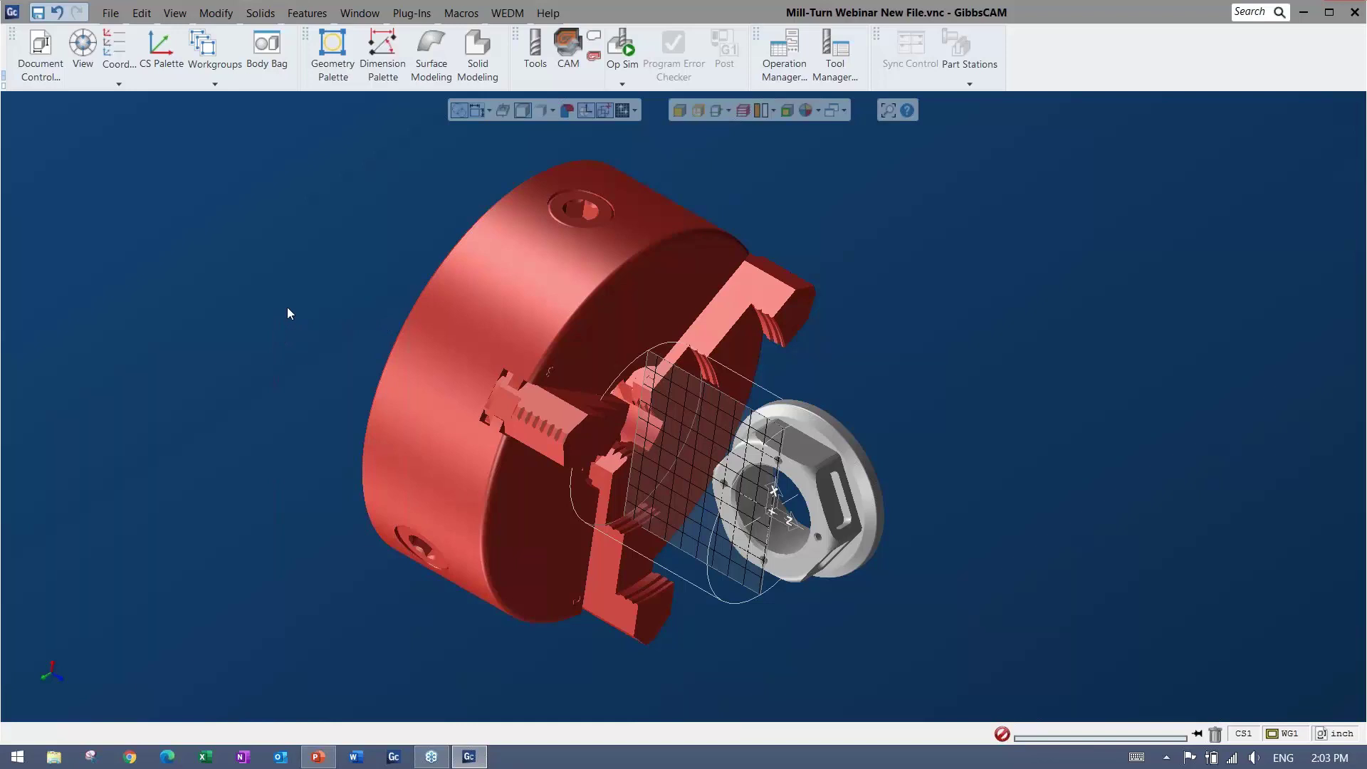
middle_drag(288, 313, 291, 208)
middle_drag(506, 349, 250, 120)
click(83, 44)
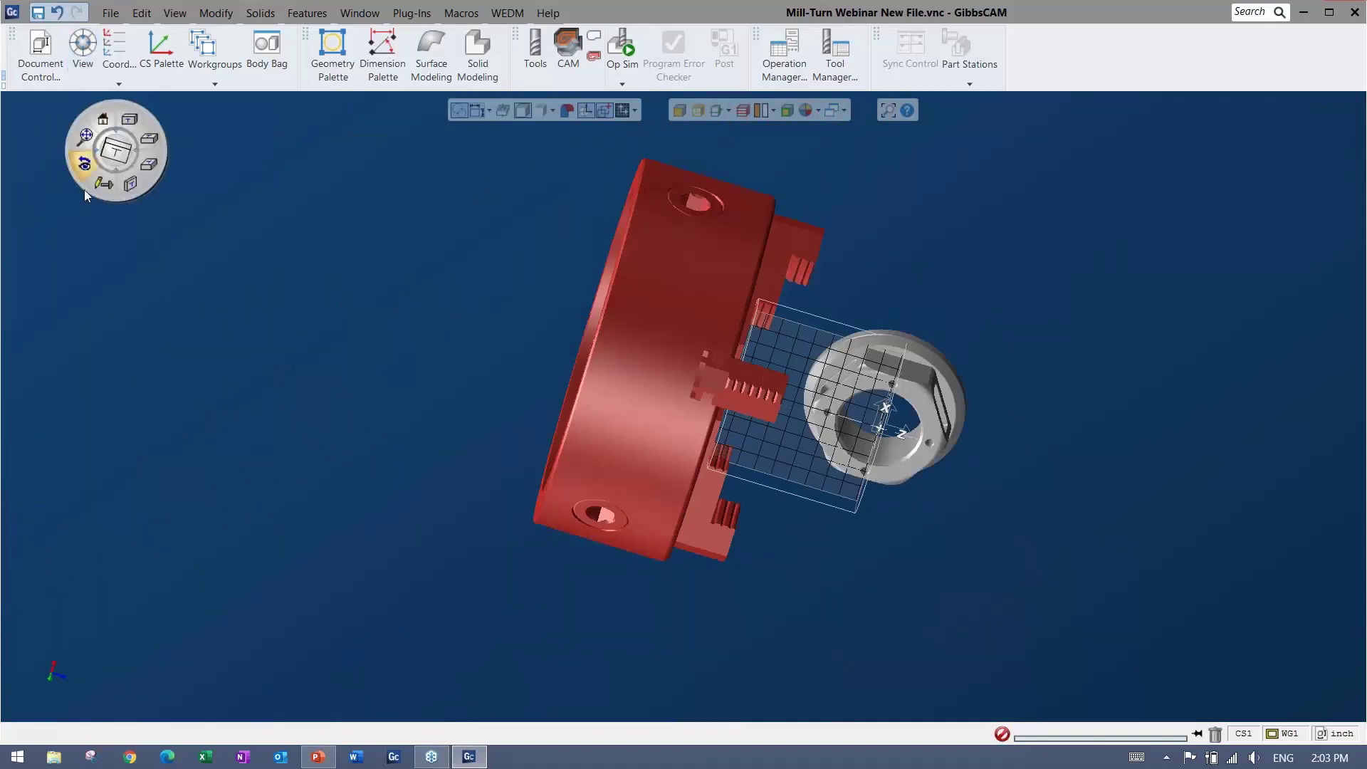
click(84, 70)
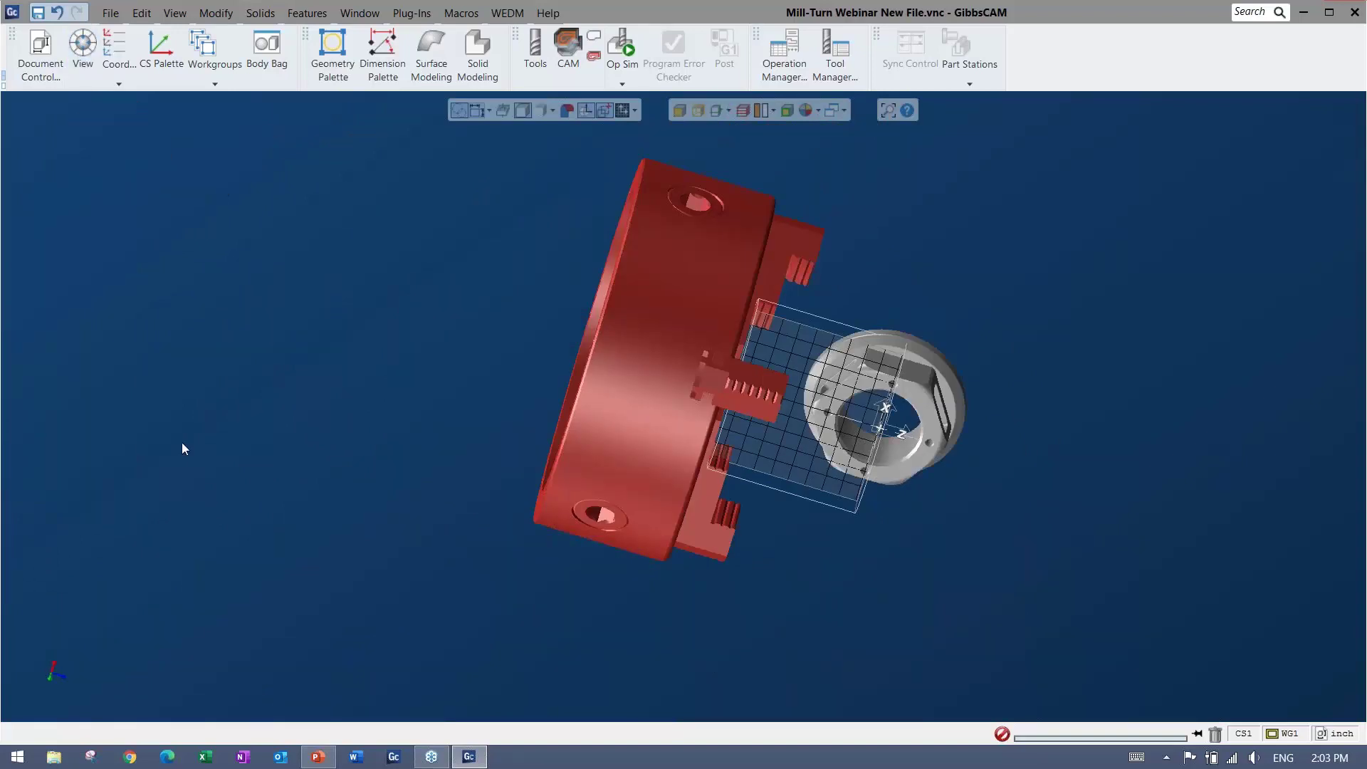
middle_drag(183, 448, 298, 322)
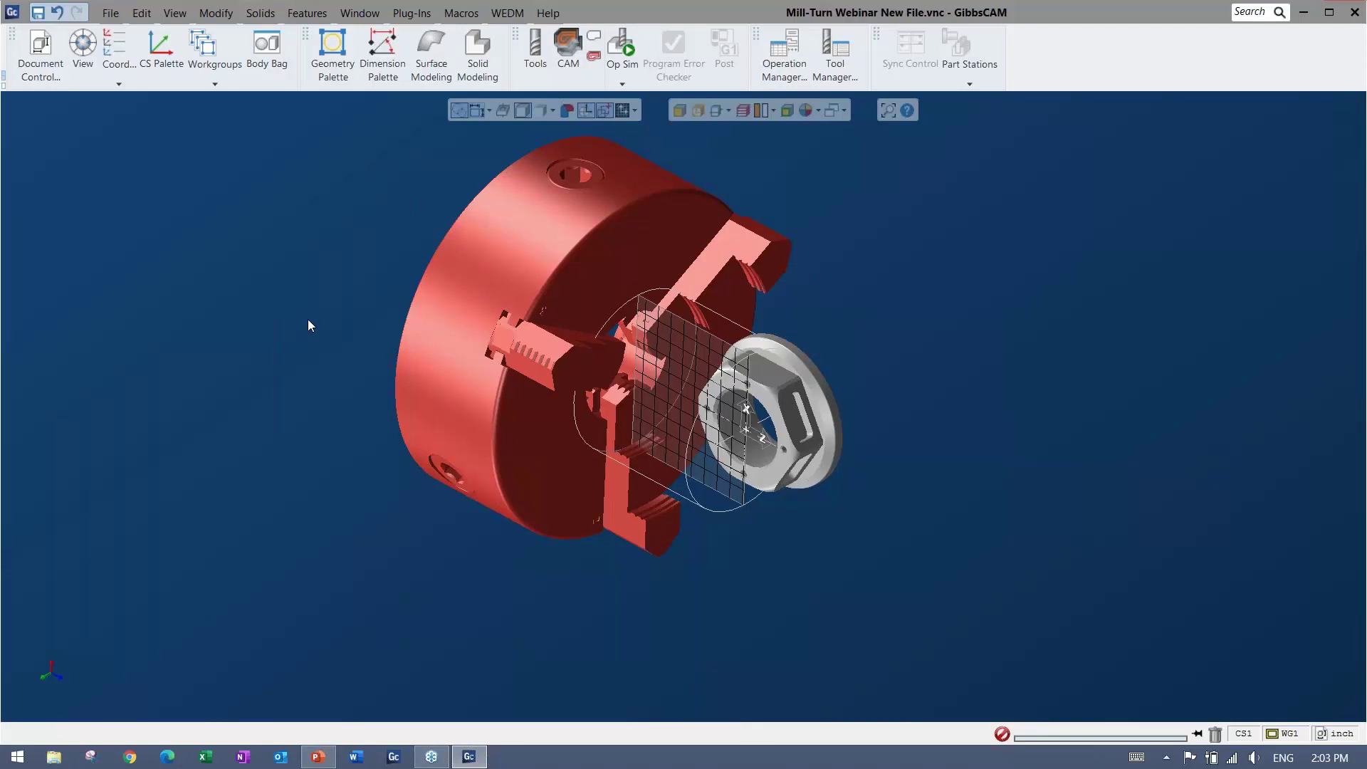
scroll(313, 328, up, 4)
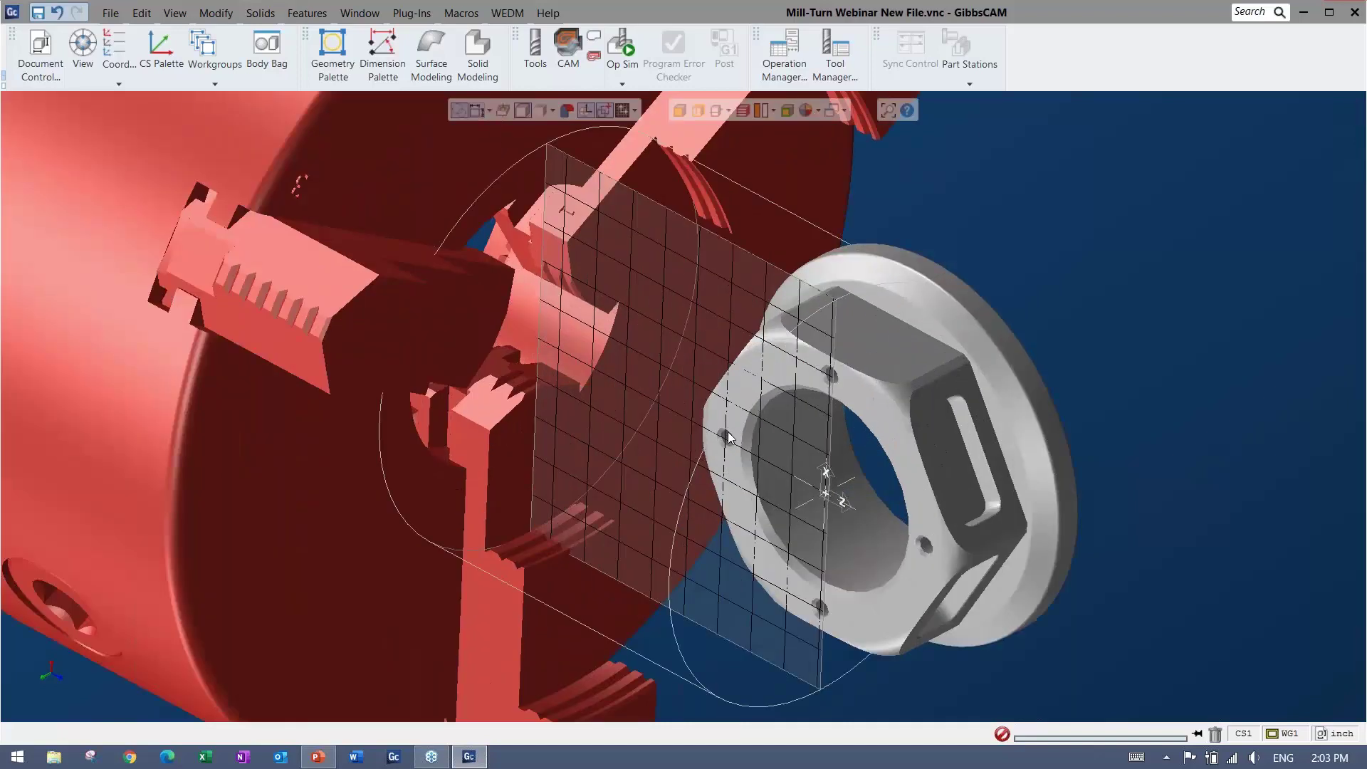
scroll(727, 434, down, 4)
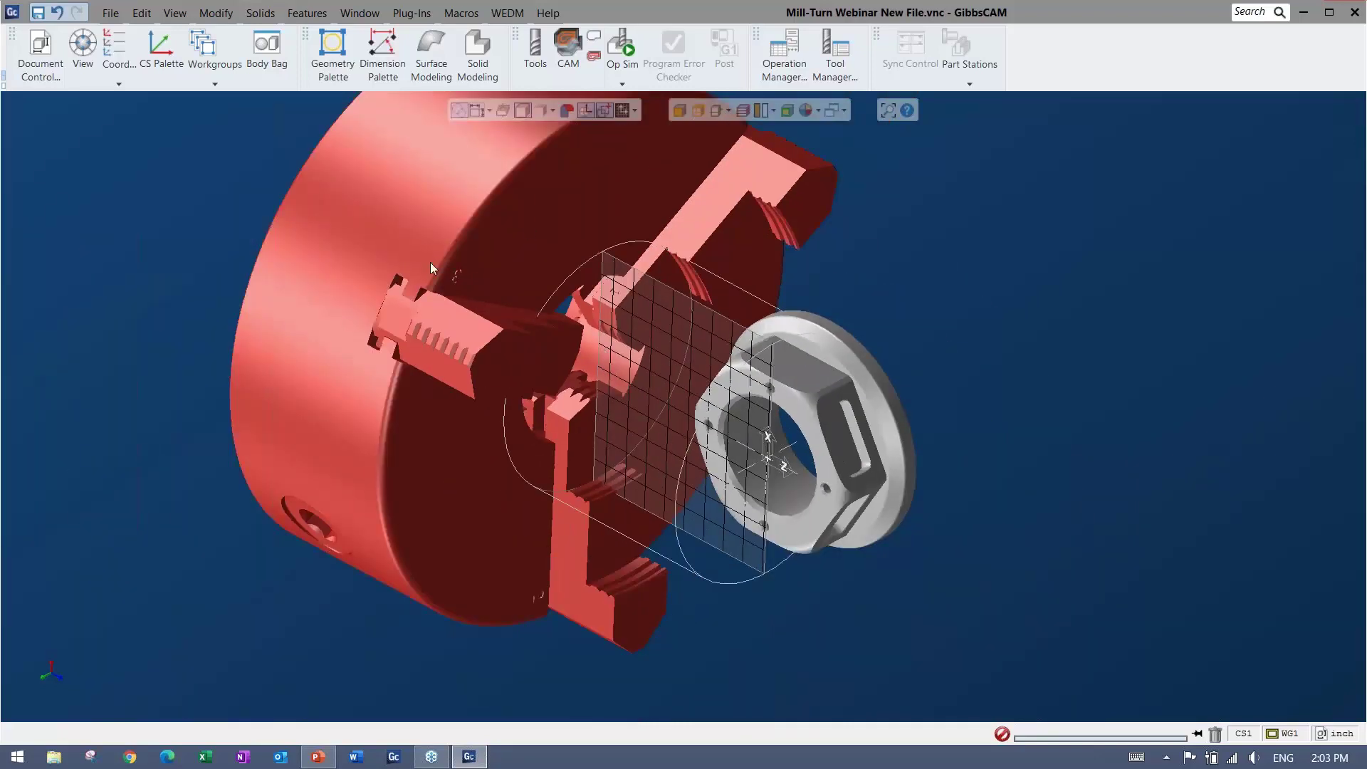
Step: Put the chuck body away in the Body Bag and check the list of workgroups
click(502, 252)
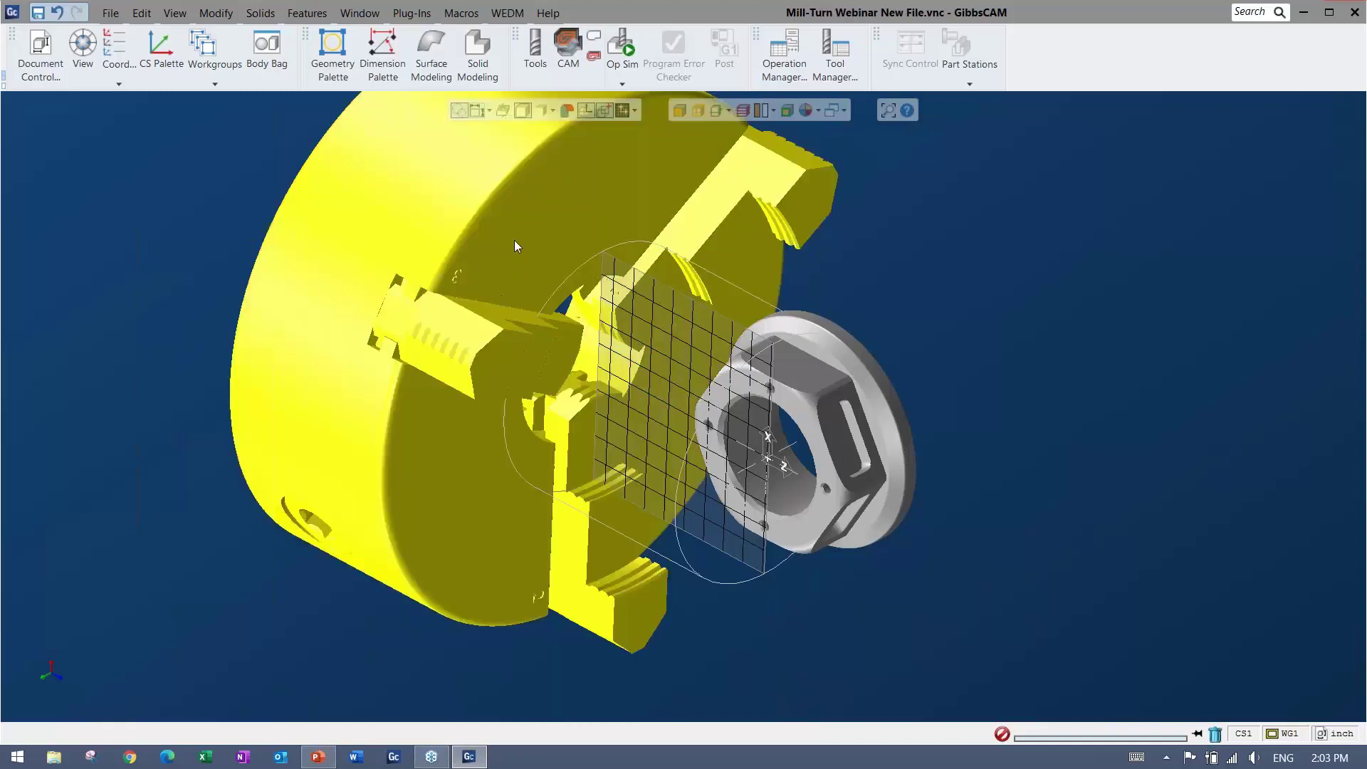
key(ctrl+shift+b)
drag(520, 249, 1040, 186)
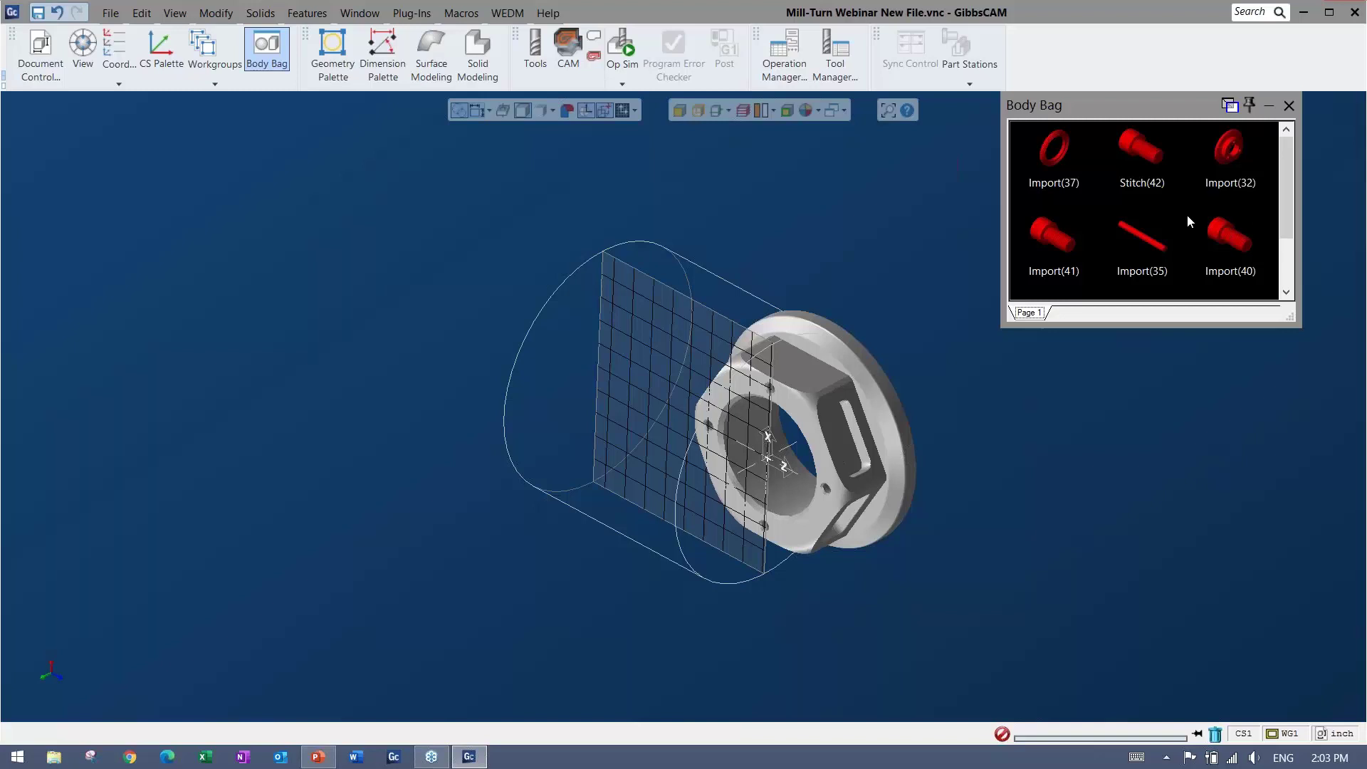
click(204, 45)
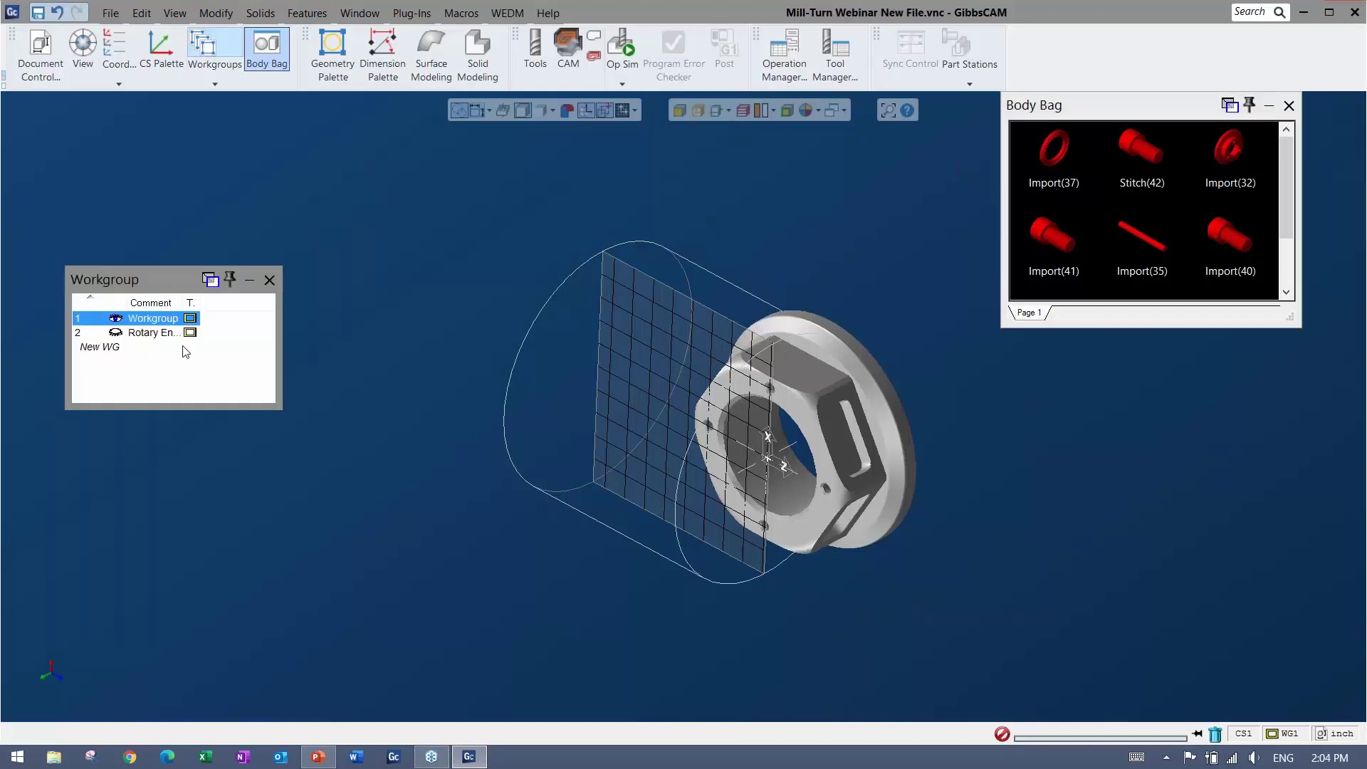
click(269, 280)
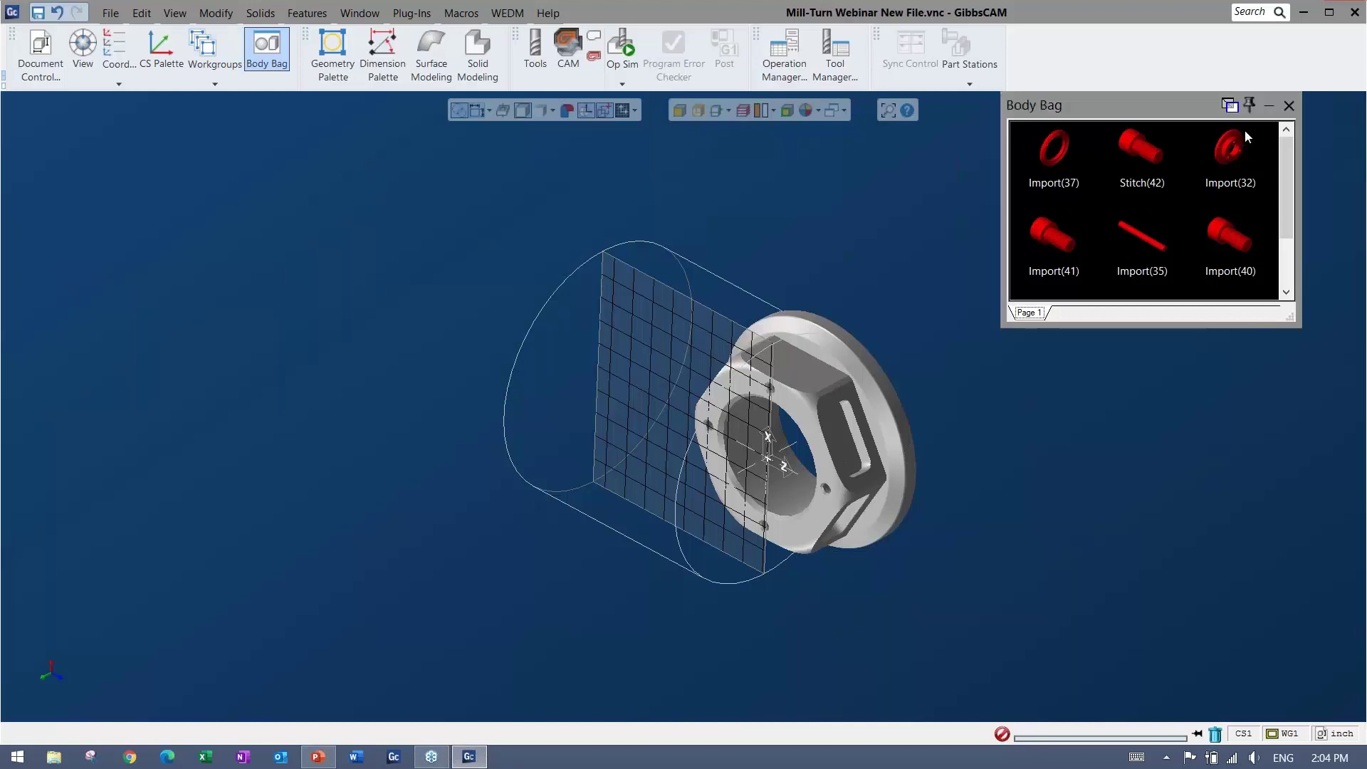
click(1291, 106)
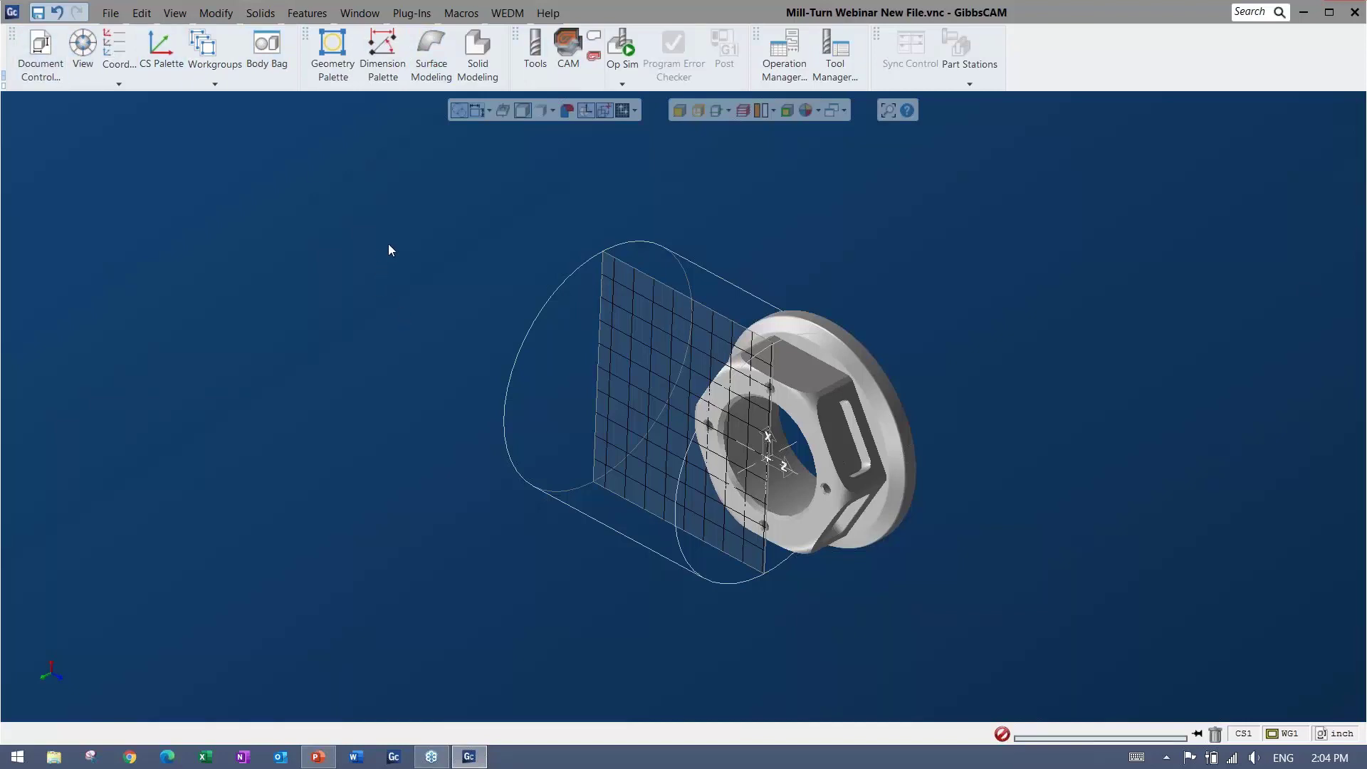
Step: Review the transform and duplicate commands available for modifying the part
scroll(710, 467, up, 3)
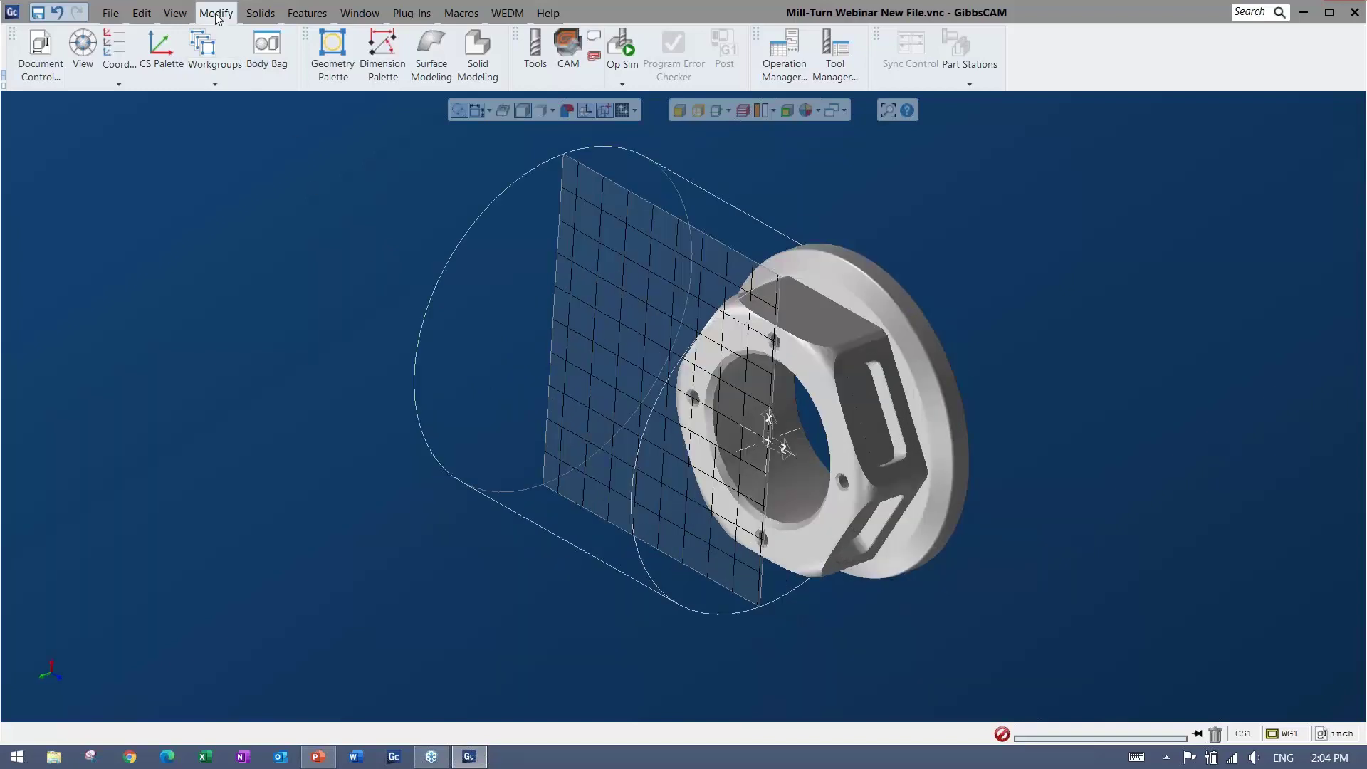
click(216, 14)
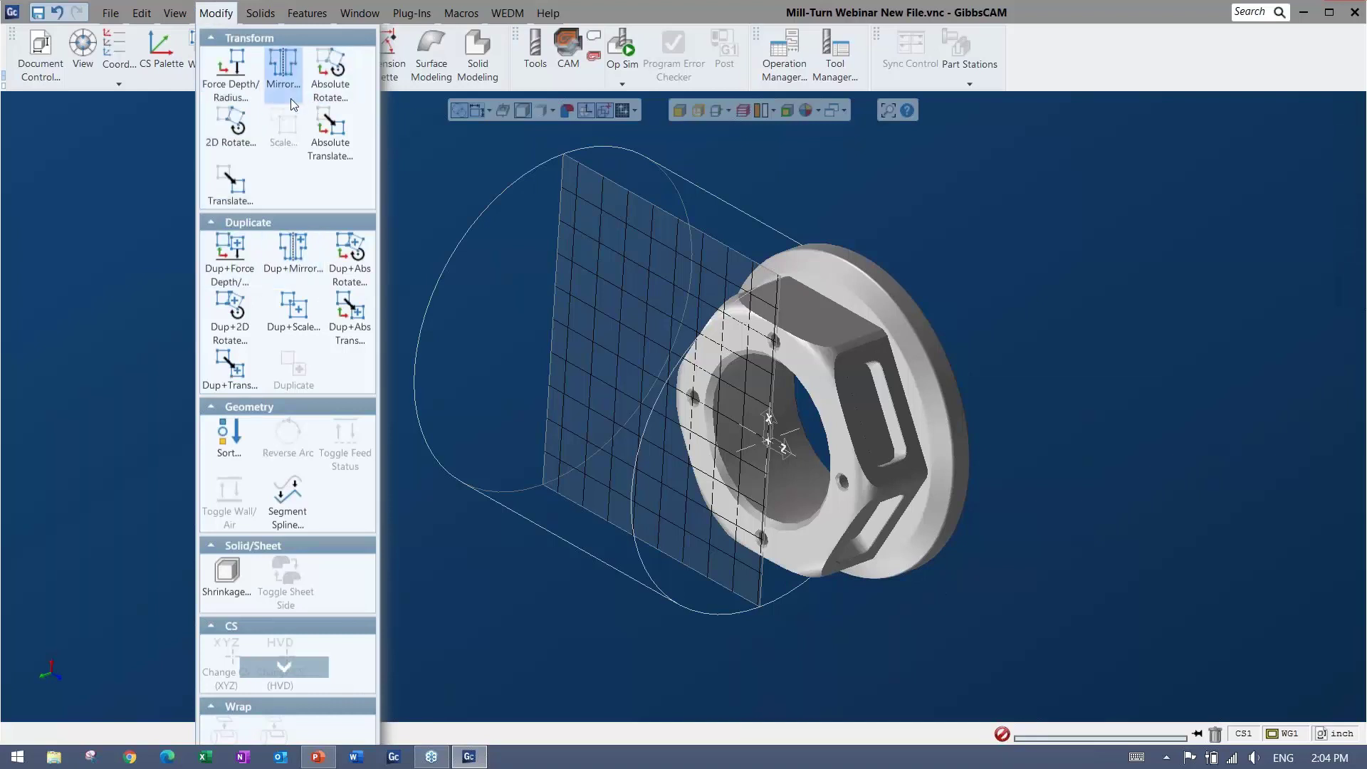
click(439, 228)
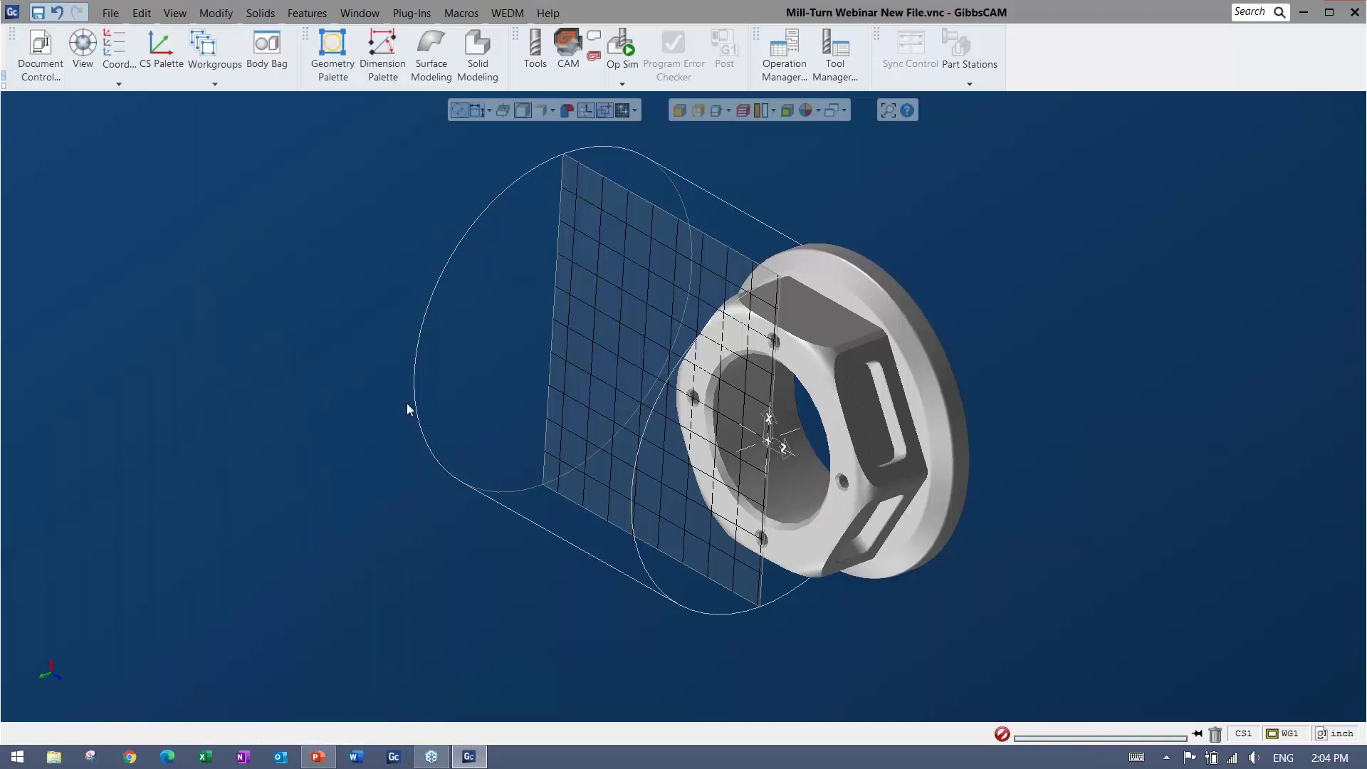
Step: Align the part's drilled hexagon-end face to the XY plane coordinate system and make the ZX plane active again
middle_drag(409, 405, 380, 433)
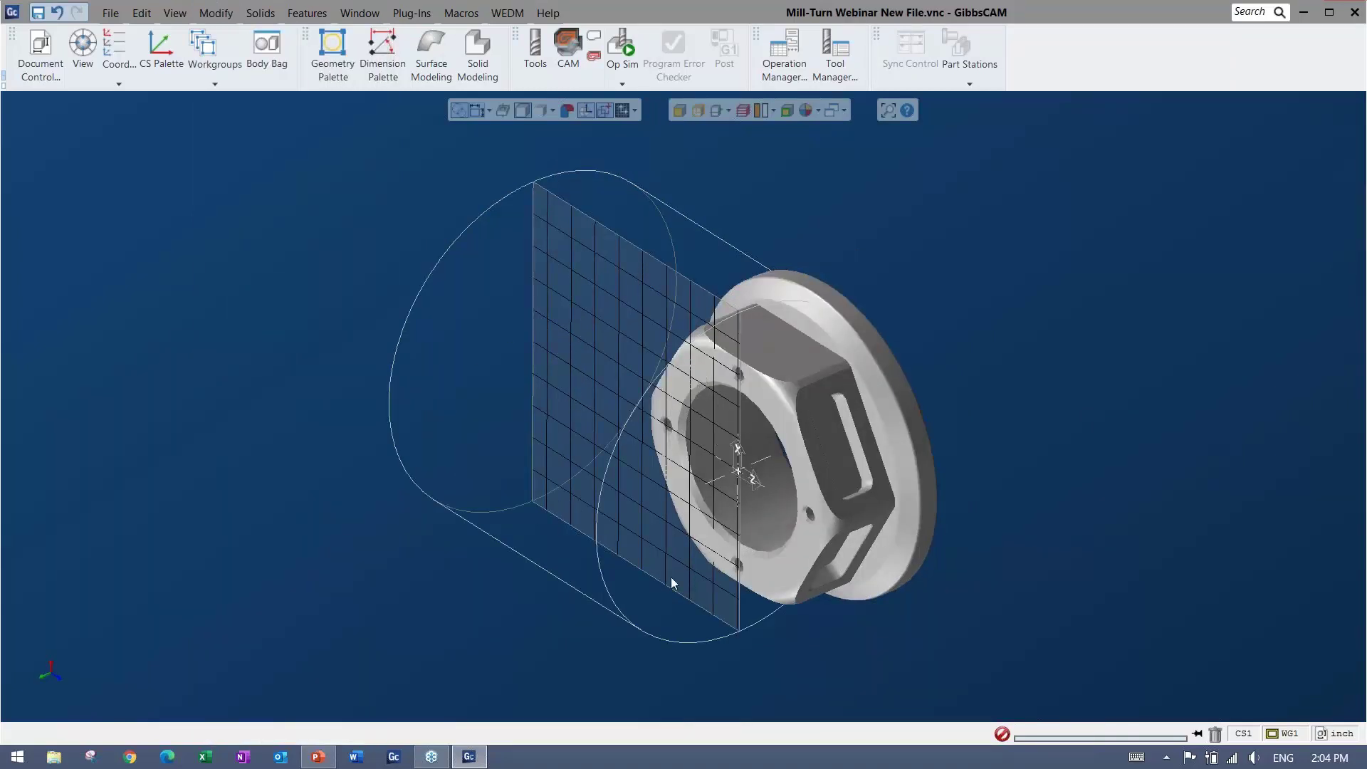
middle_drag(594, 547, 592, 517)
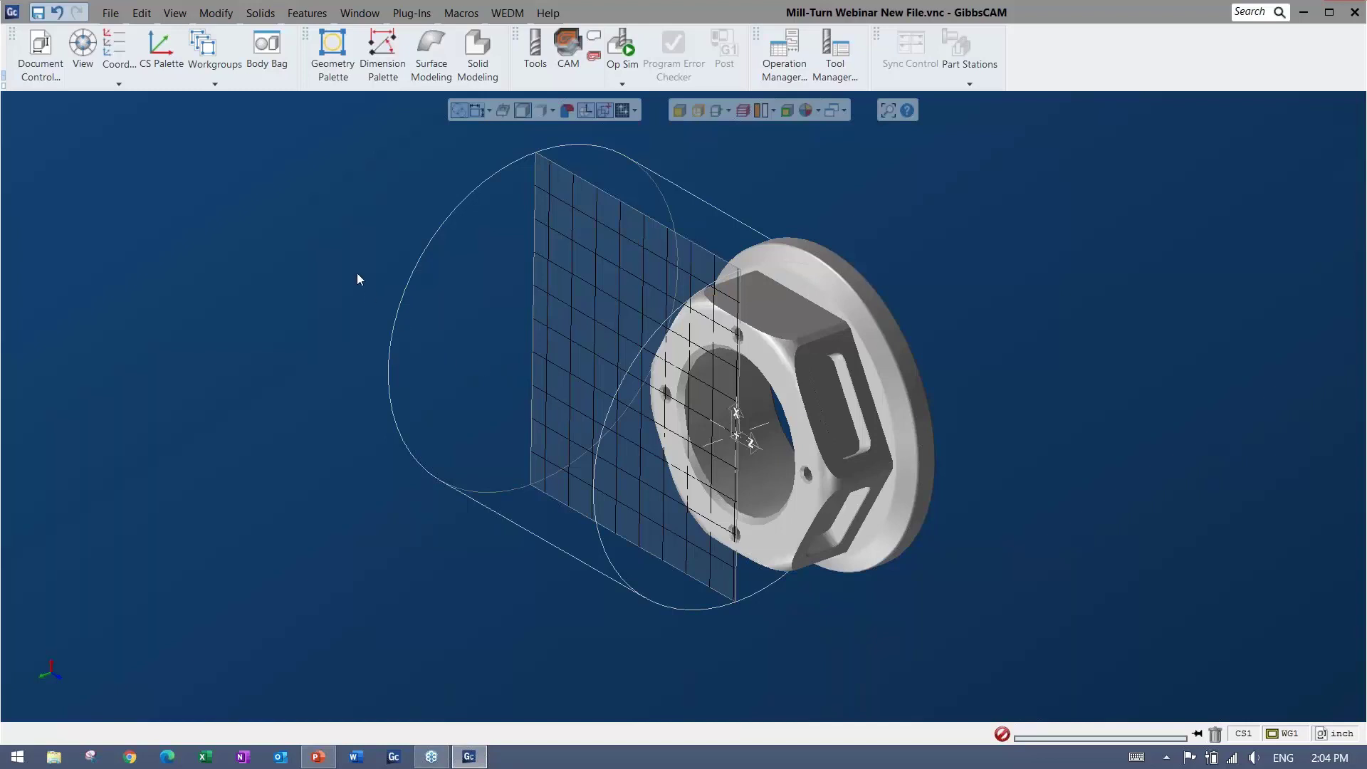
click(117, 49)
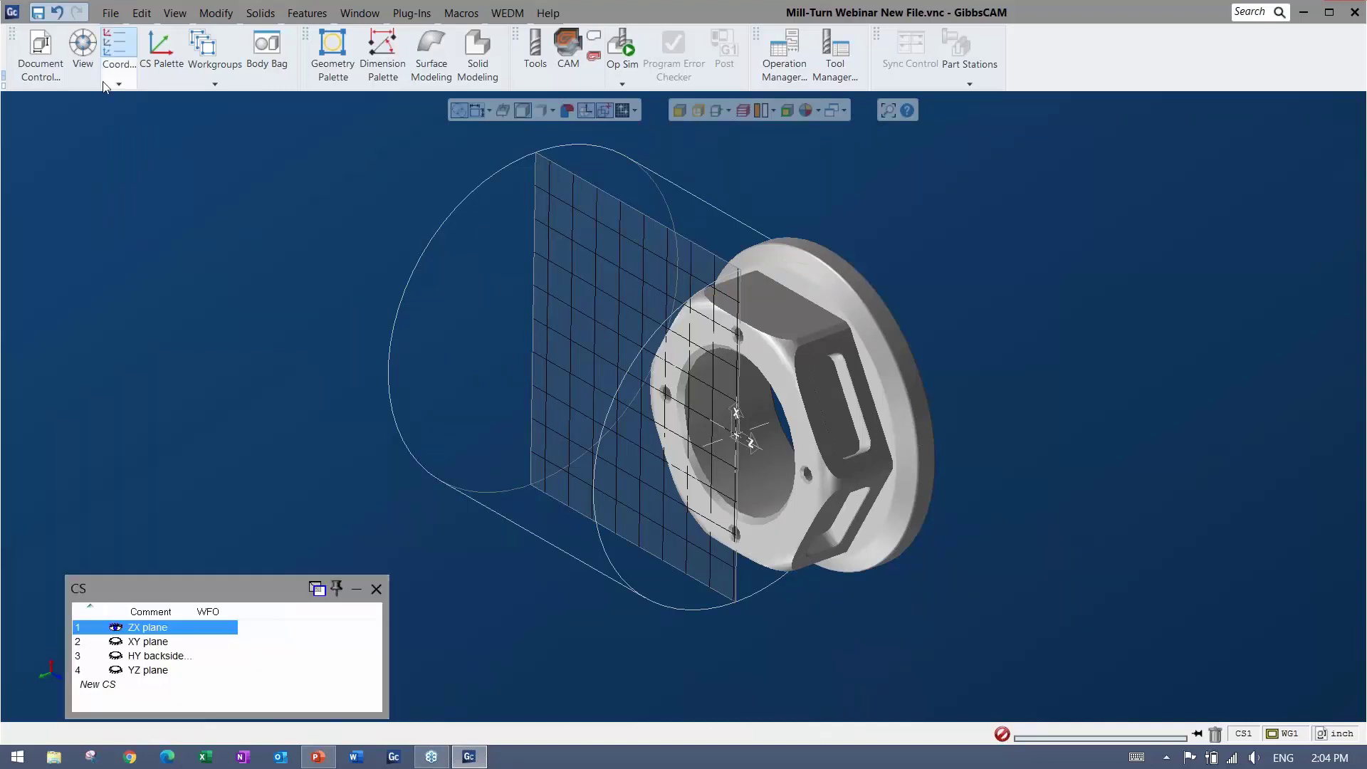
click(146, 641)
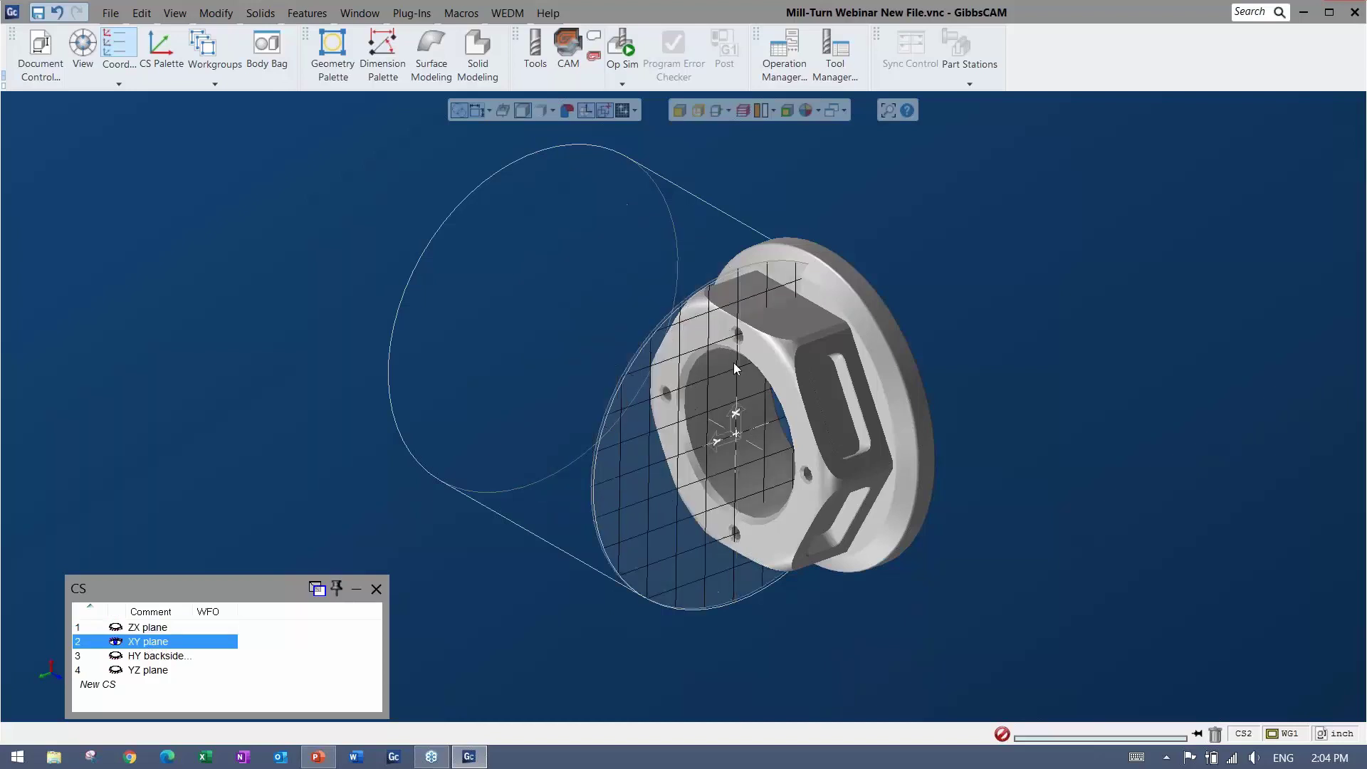
click(771, 352)
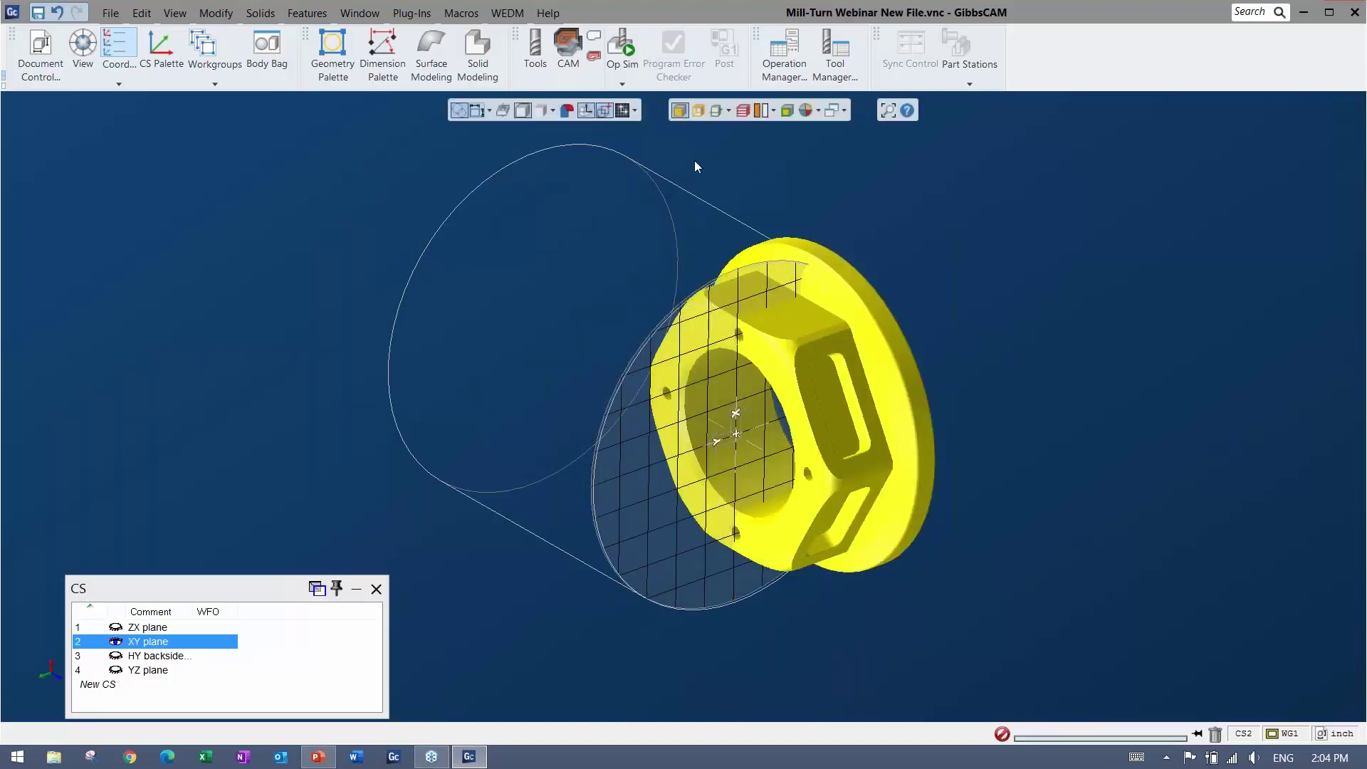
click(755, 344)
right_click(755, 344)
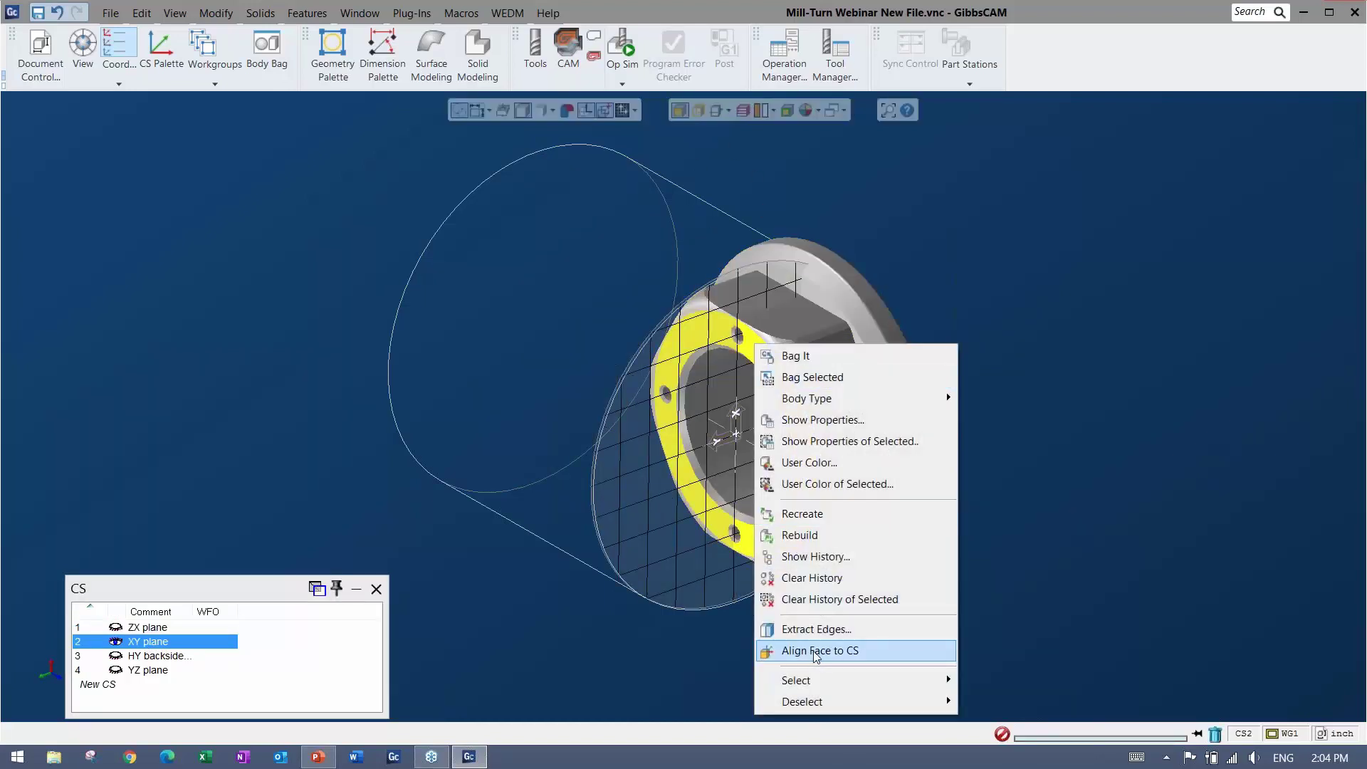
click(816, 653)
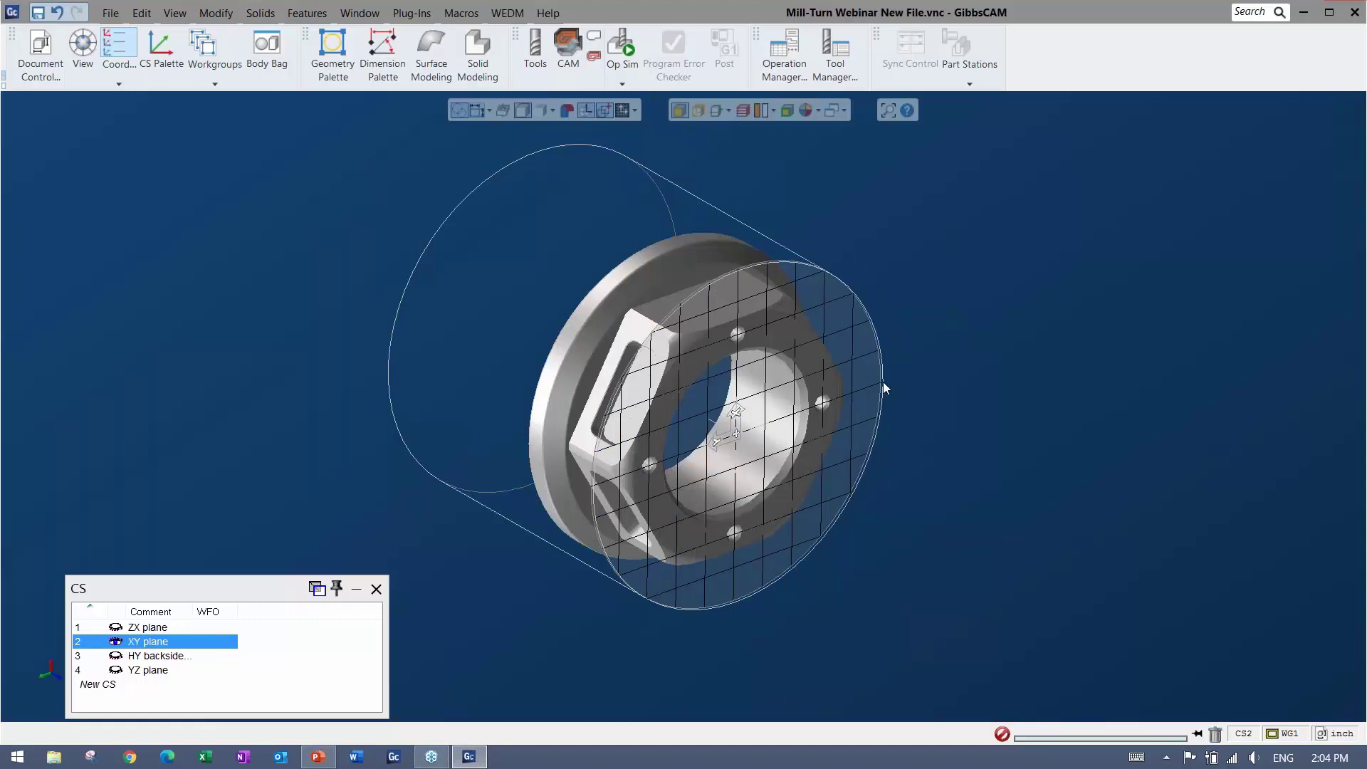
click(153, 627)
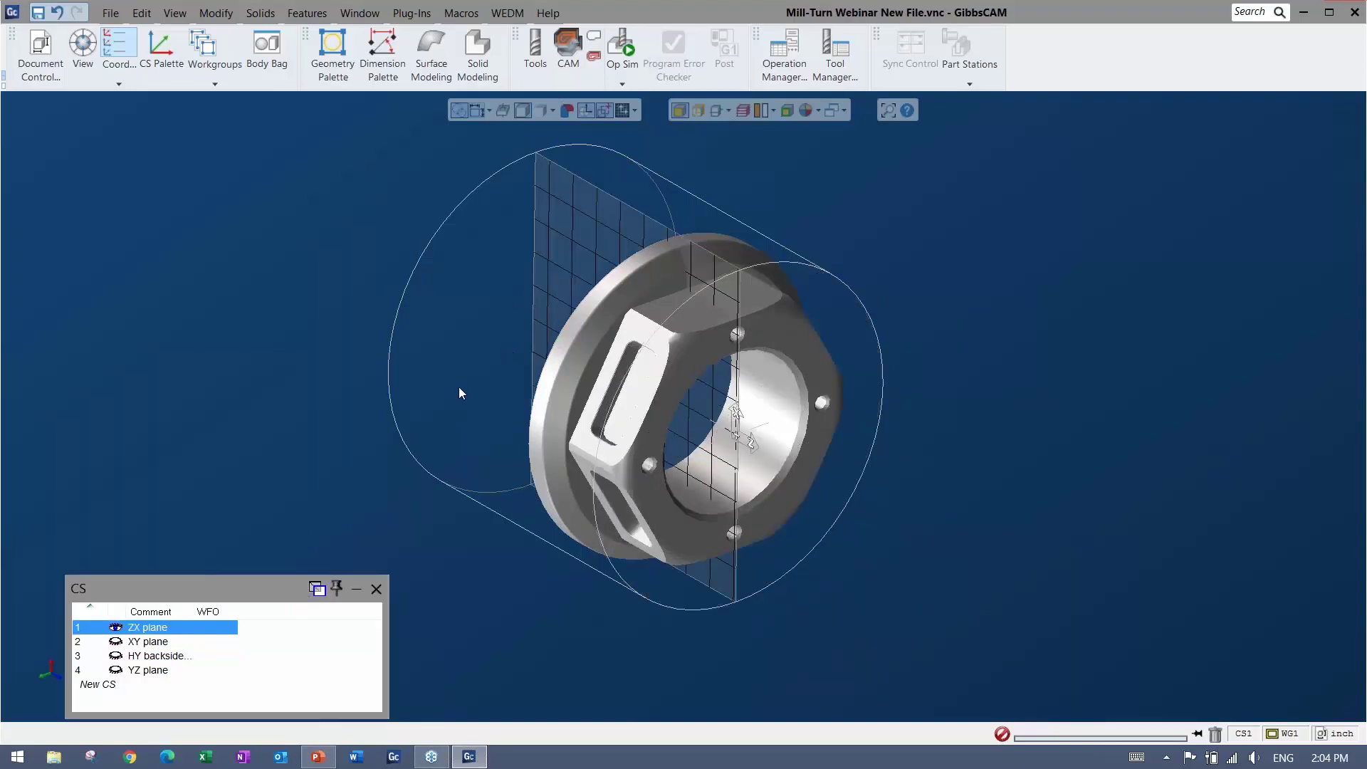
click(375, 590)
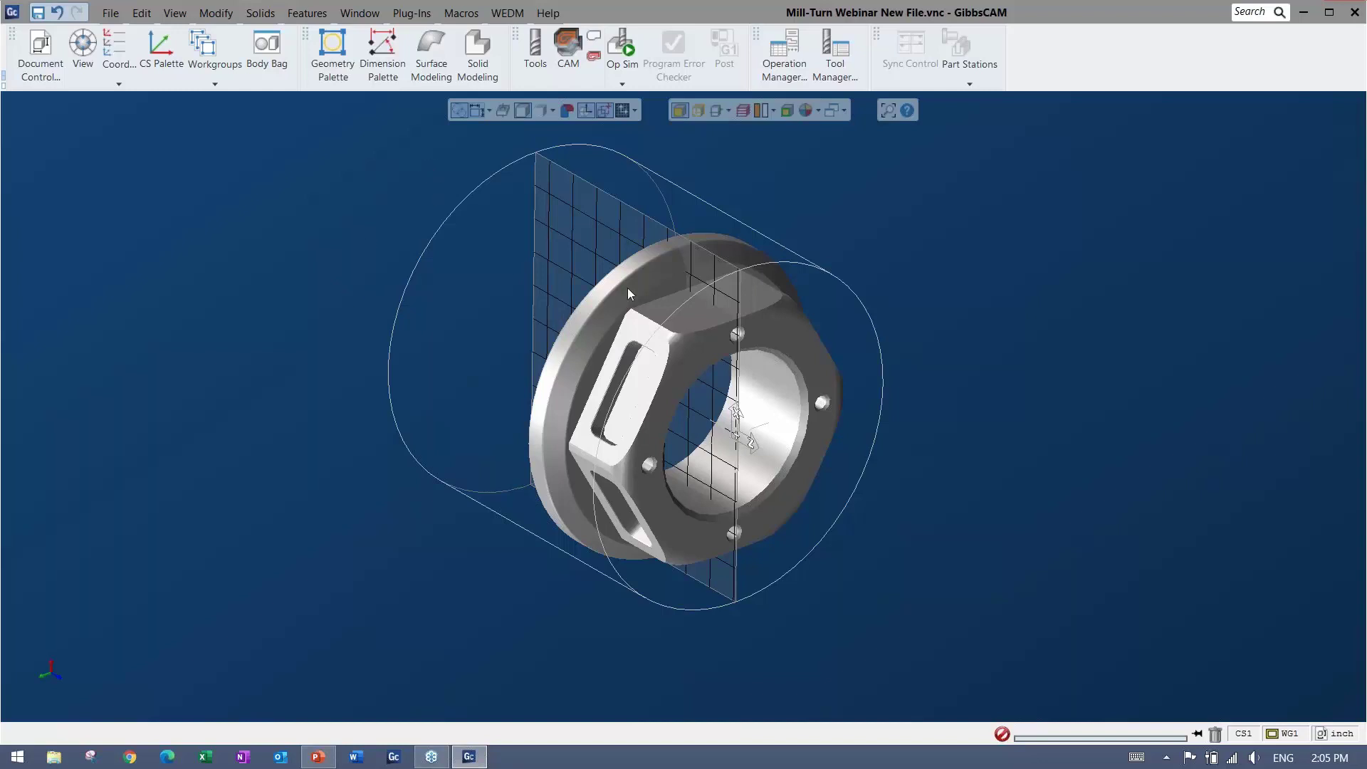
Step: Create an 80° Diamond turning tool in the first tool position after looking over the mill, turn and broaching tool types
click(535, 43)
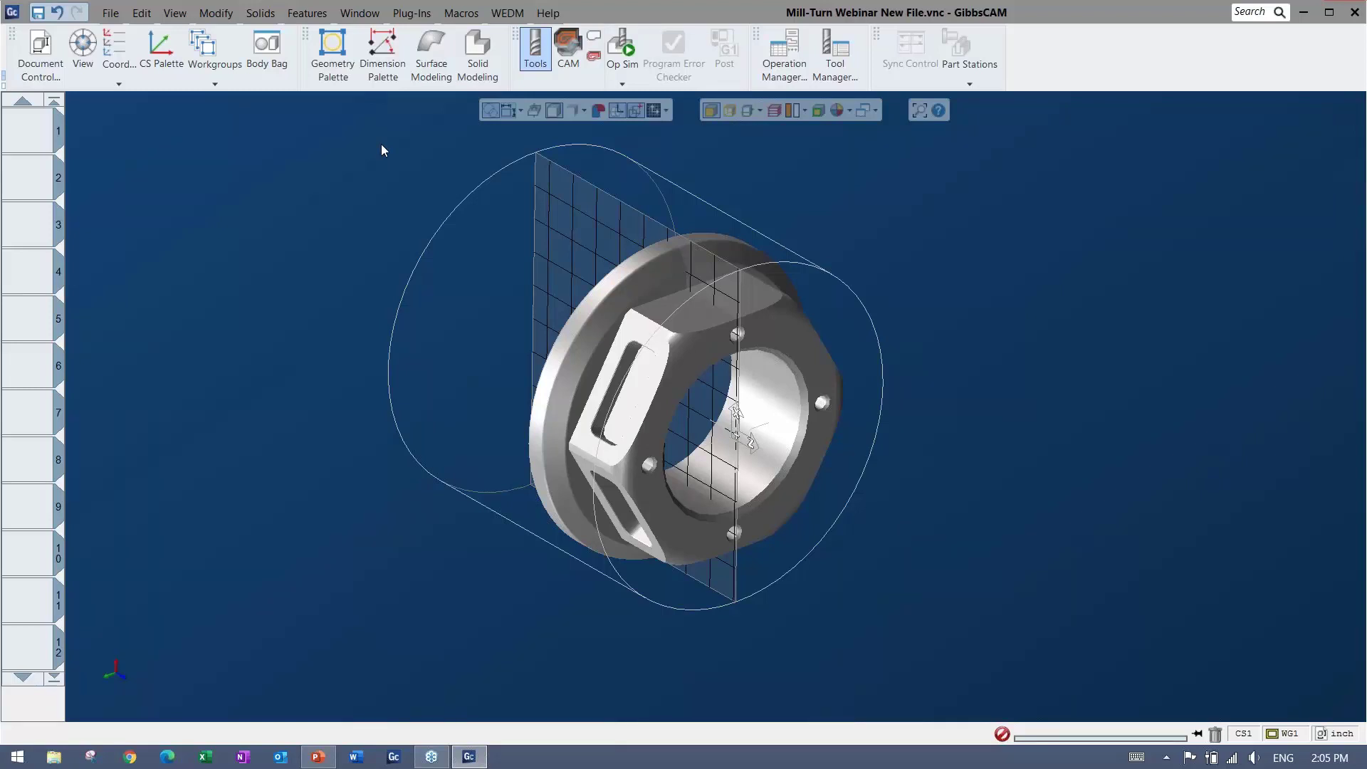
double_click(30, 133)
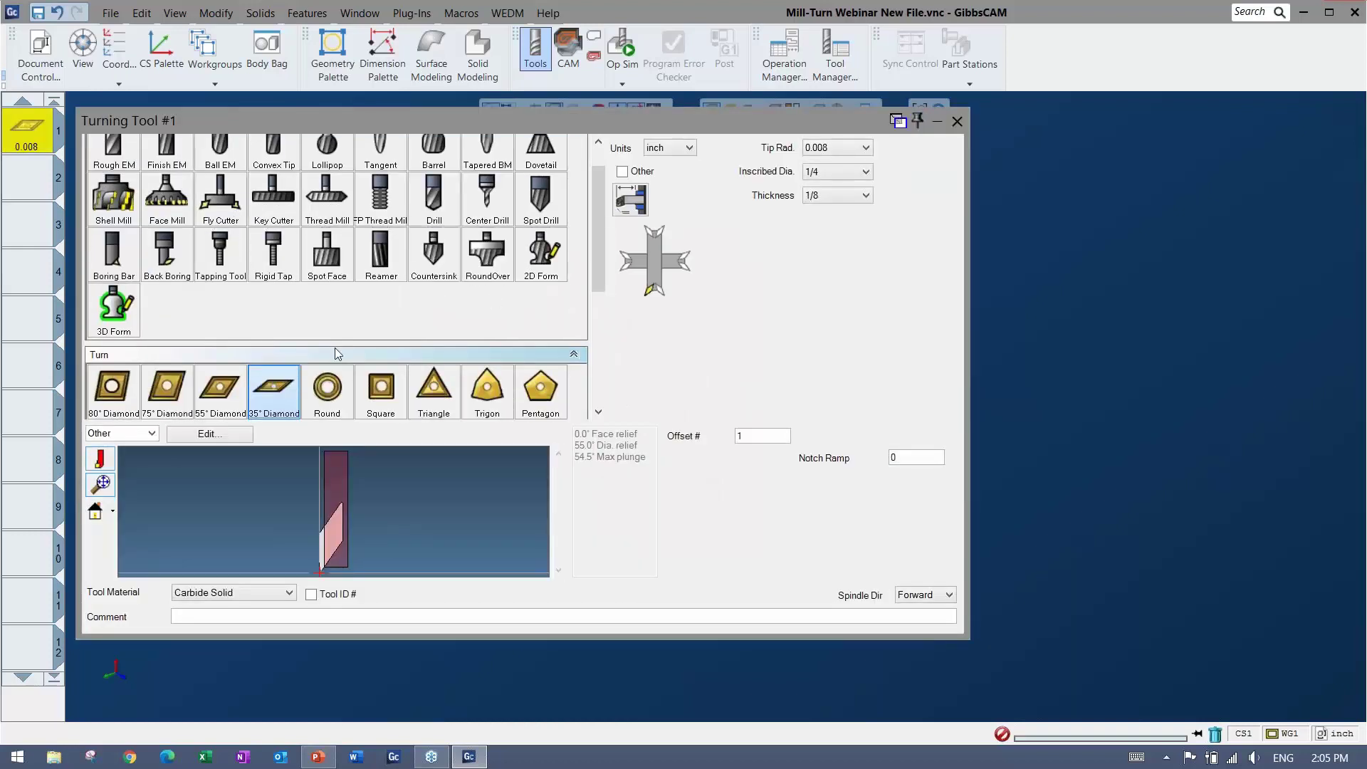
drag(603, 242, 605, 191)
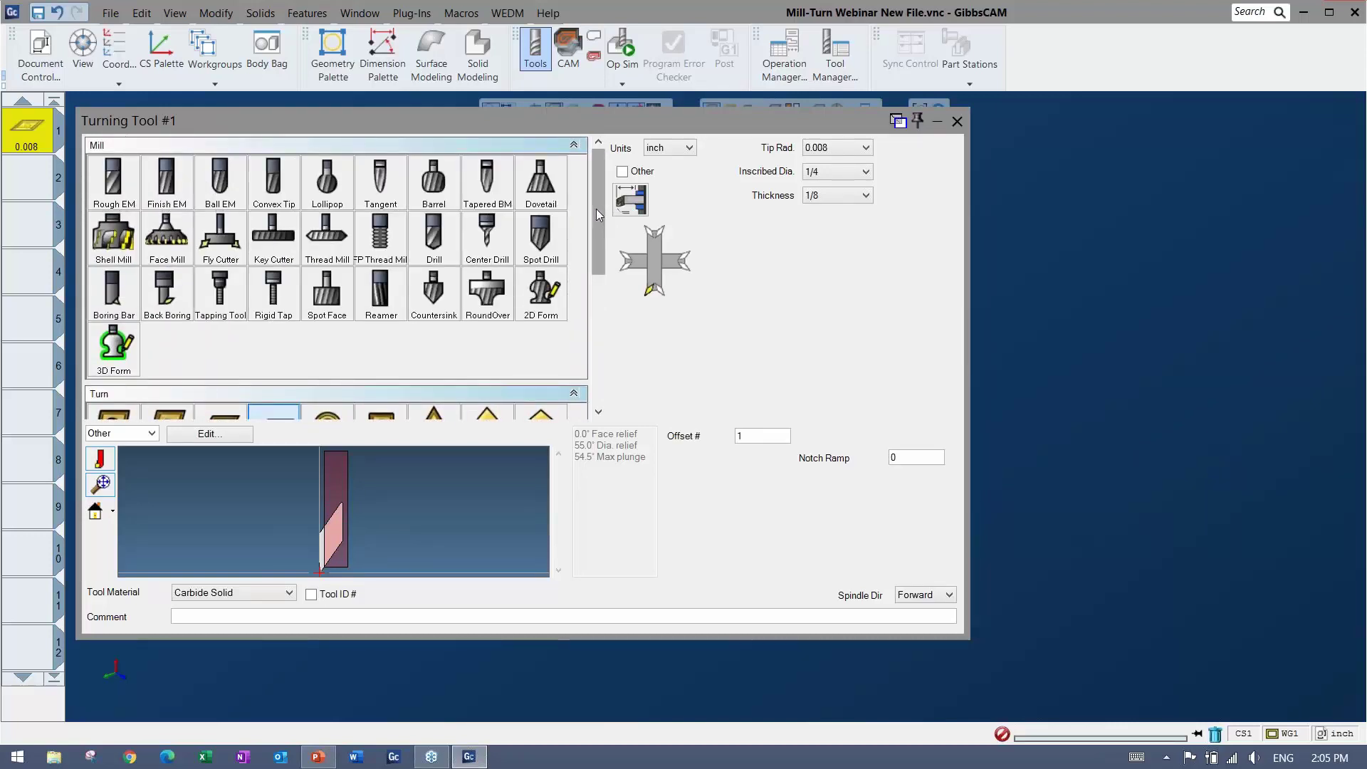
drag(596, 208, 586, 354)
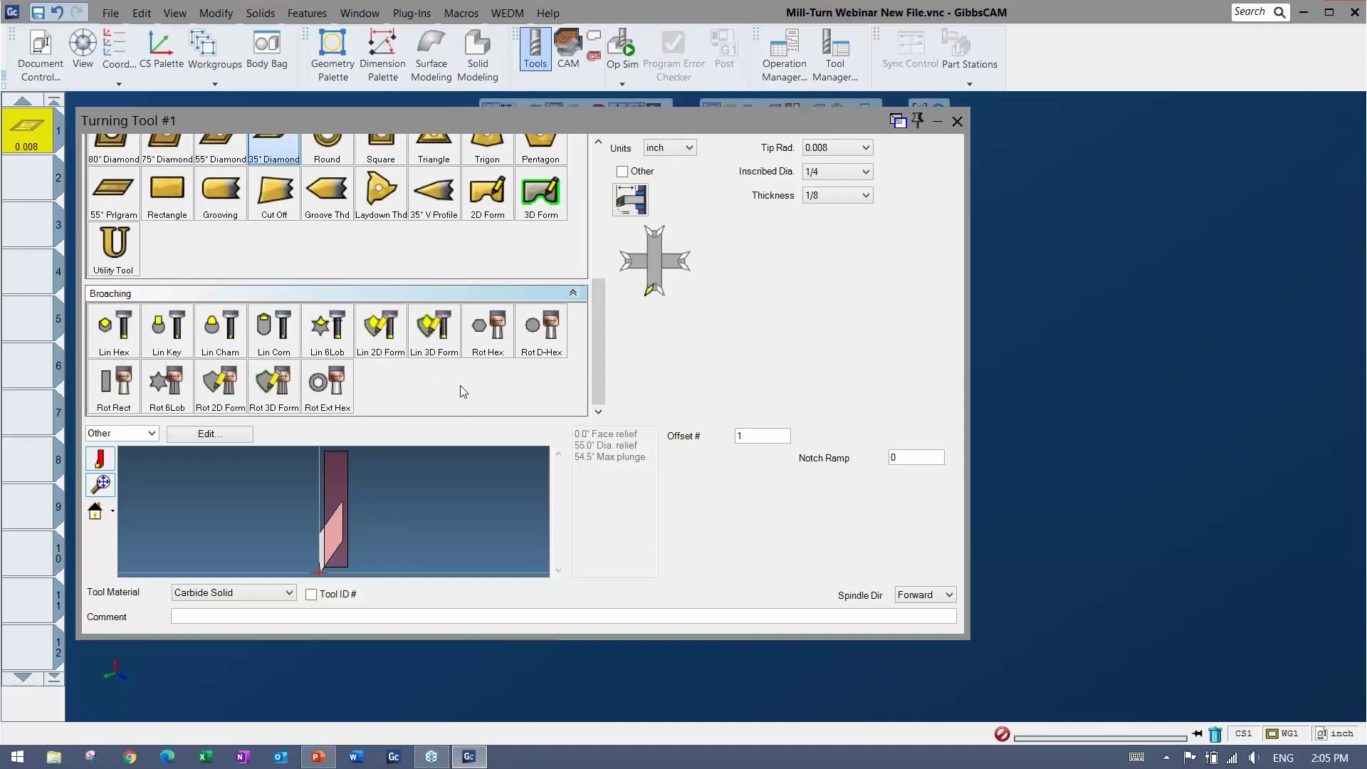
drag(596, 343, 595, 214)
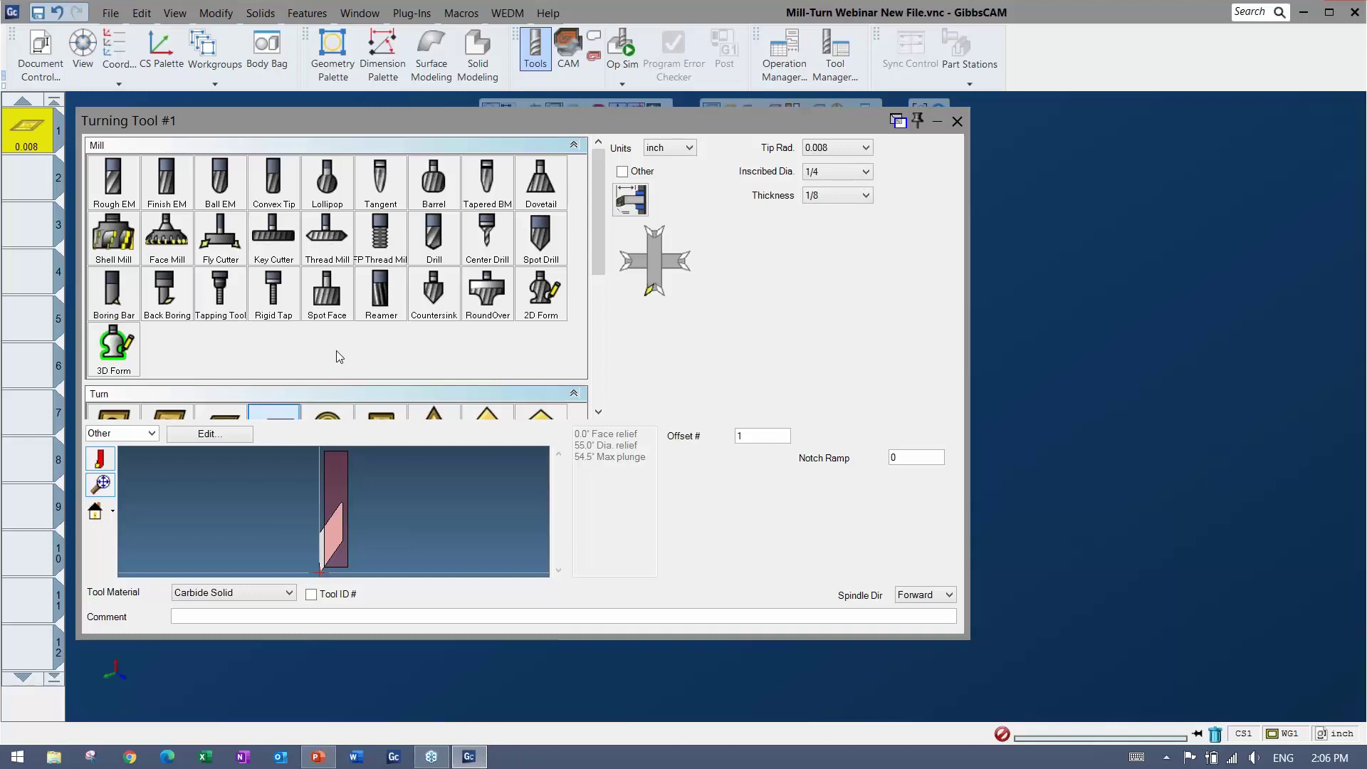
scroll(132, 366, down, 2)
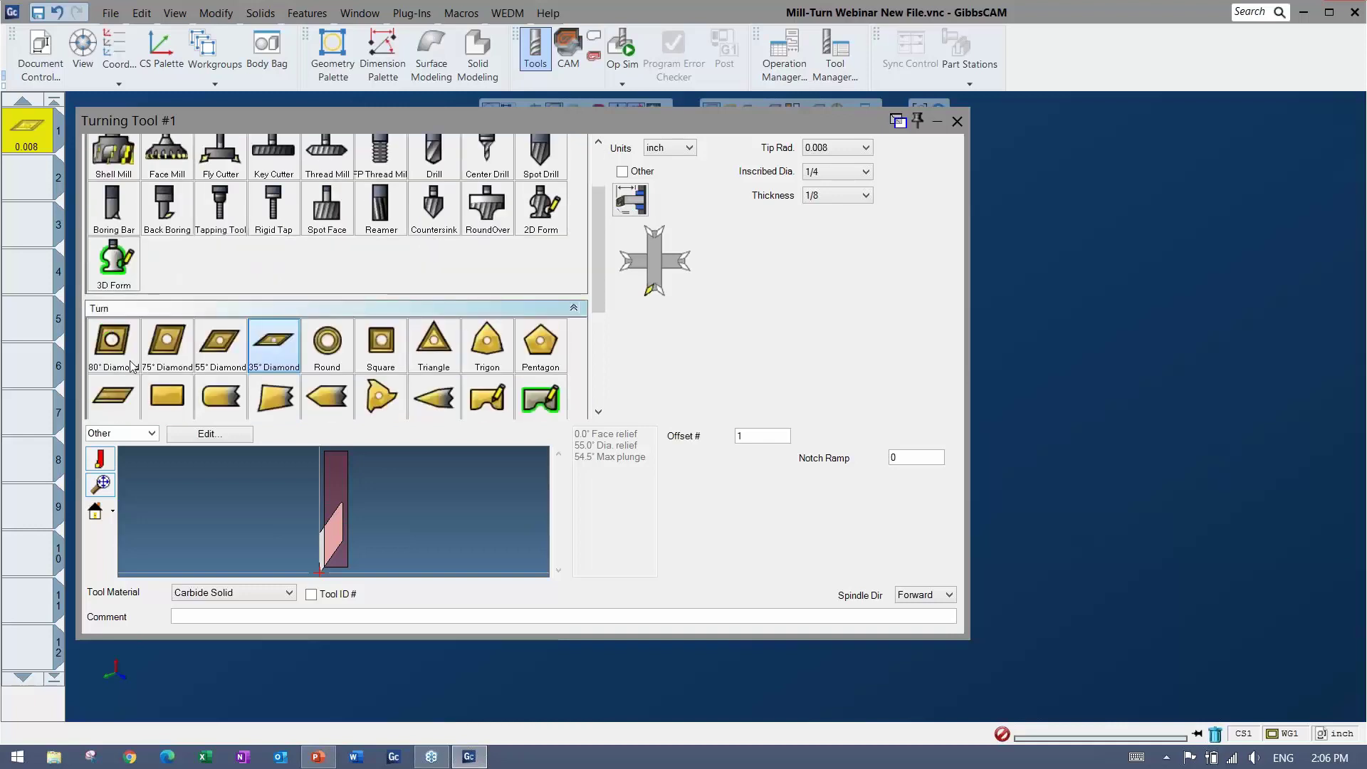
click(132, 367)
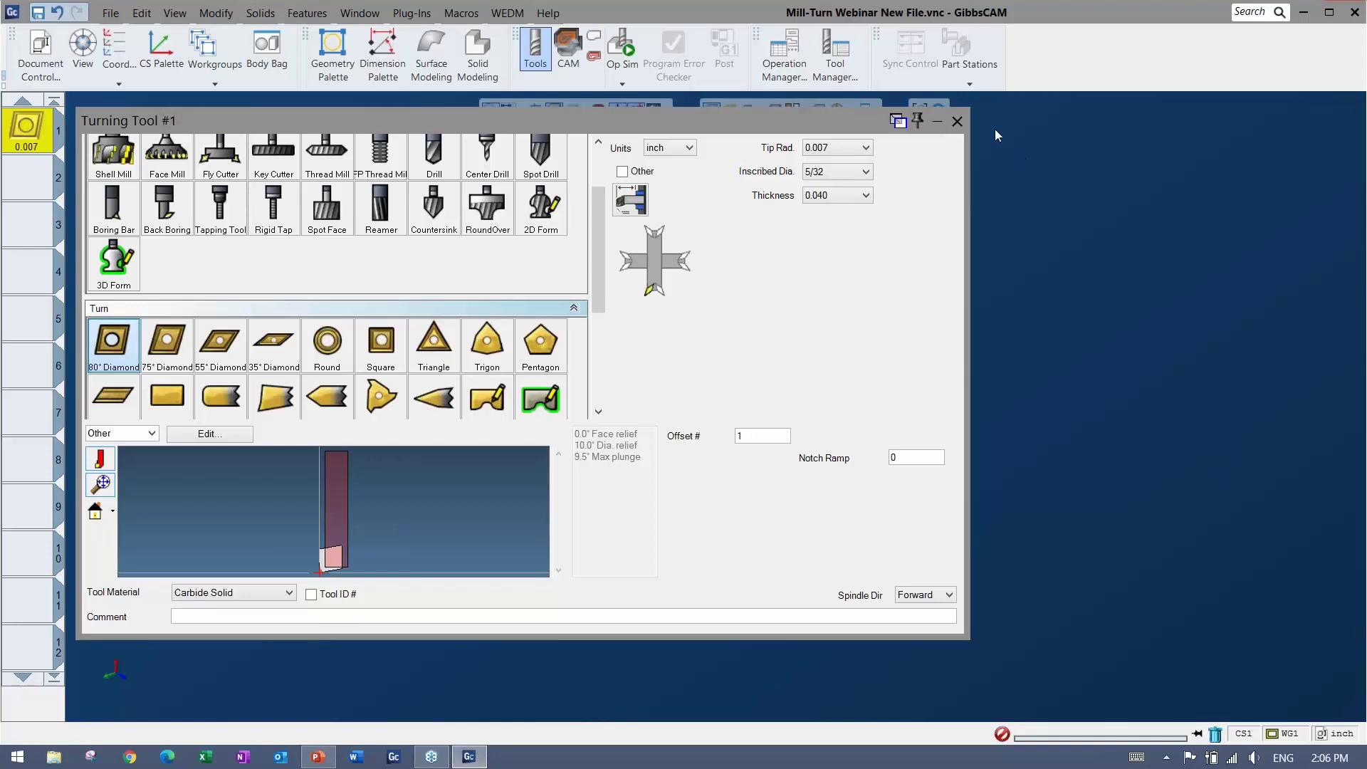
click(958, 122)
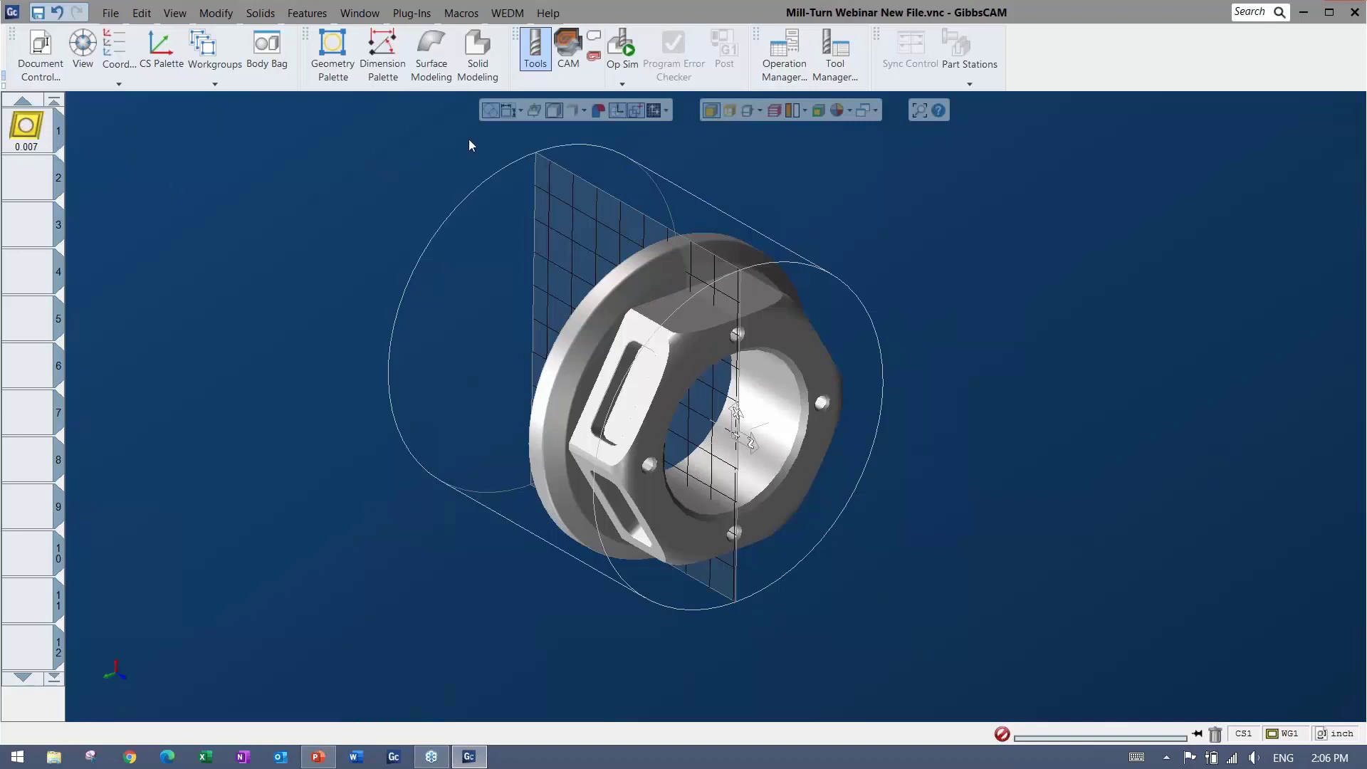
Step: Set the 80° diamond tool's tip radius to 1/32 and its inscribed diameter to 1/2
click(32, 130)
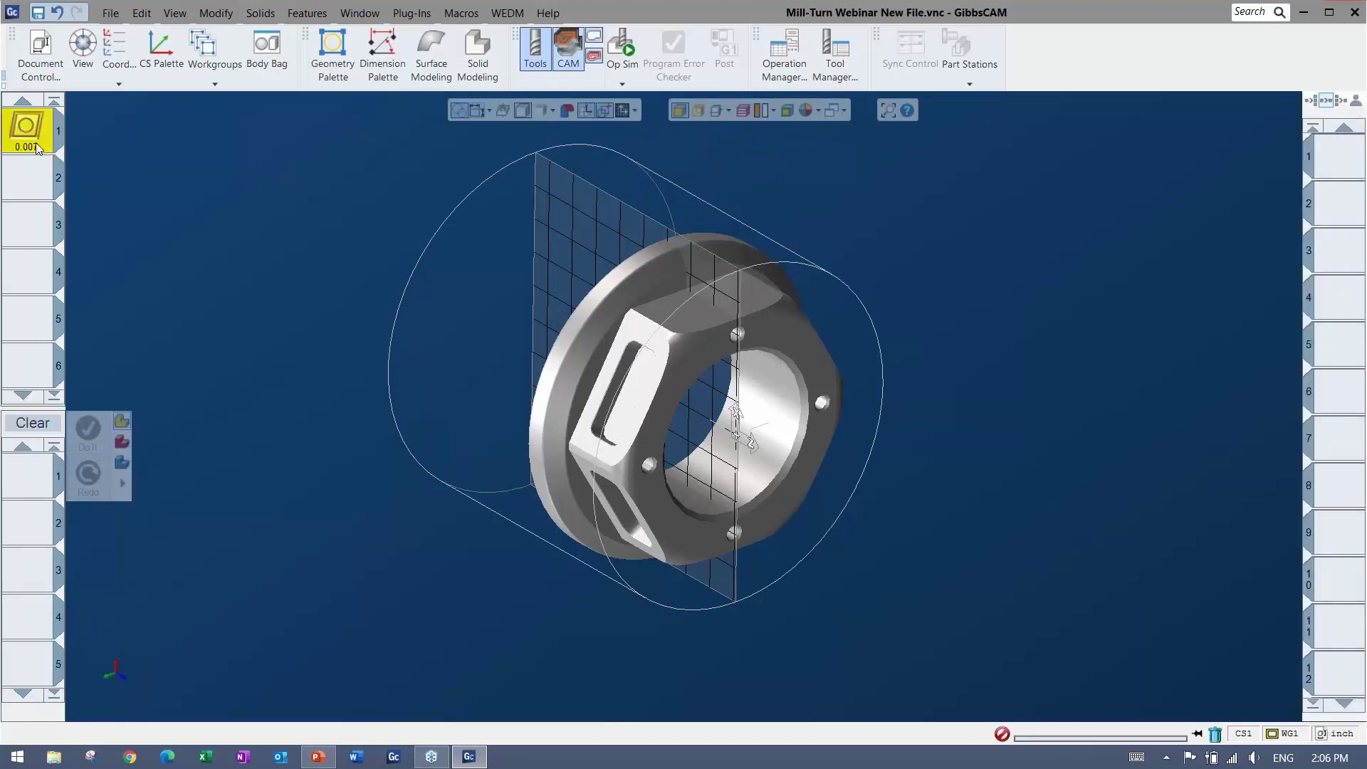
double_click(37, 147)
click(836, 148)
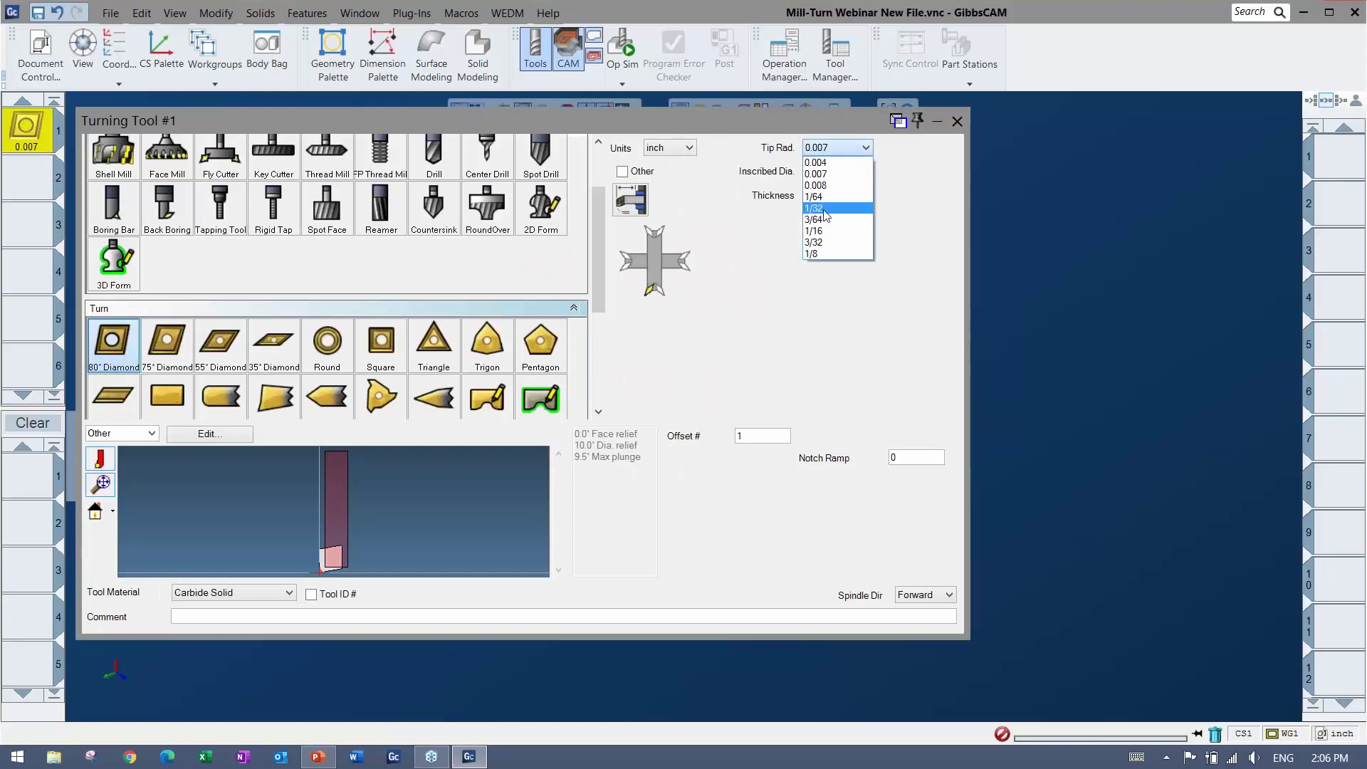
click(824, 209)
click(837, 171)
click(825, 223)
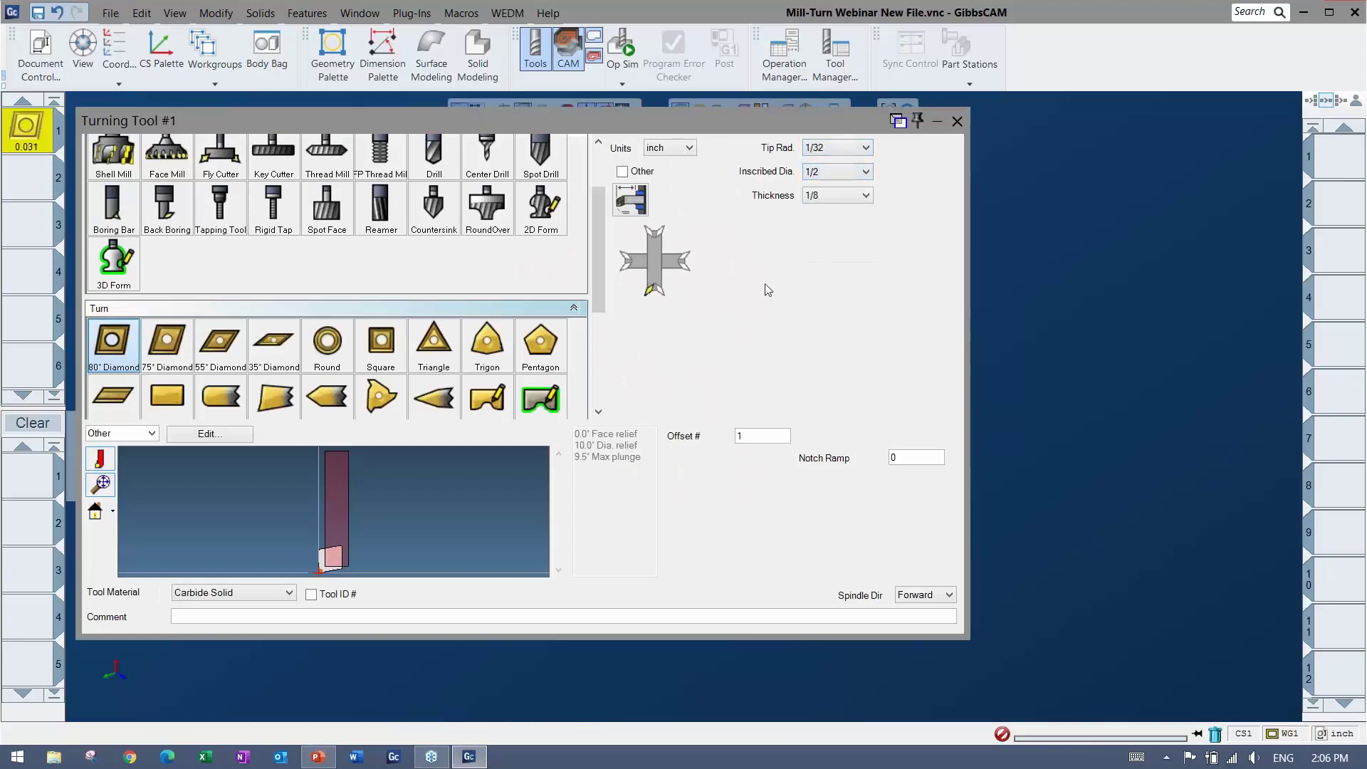
Step: Fit the 80° diamond insert with the Tool Holder type, previewing the Boring Bar option before settling on it
click(104, 433)
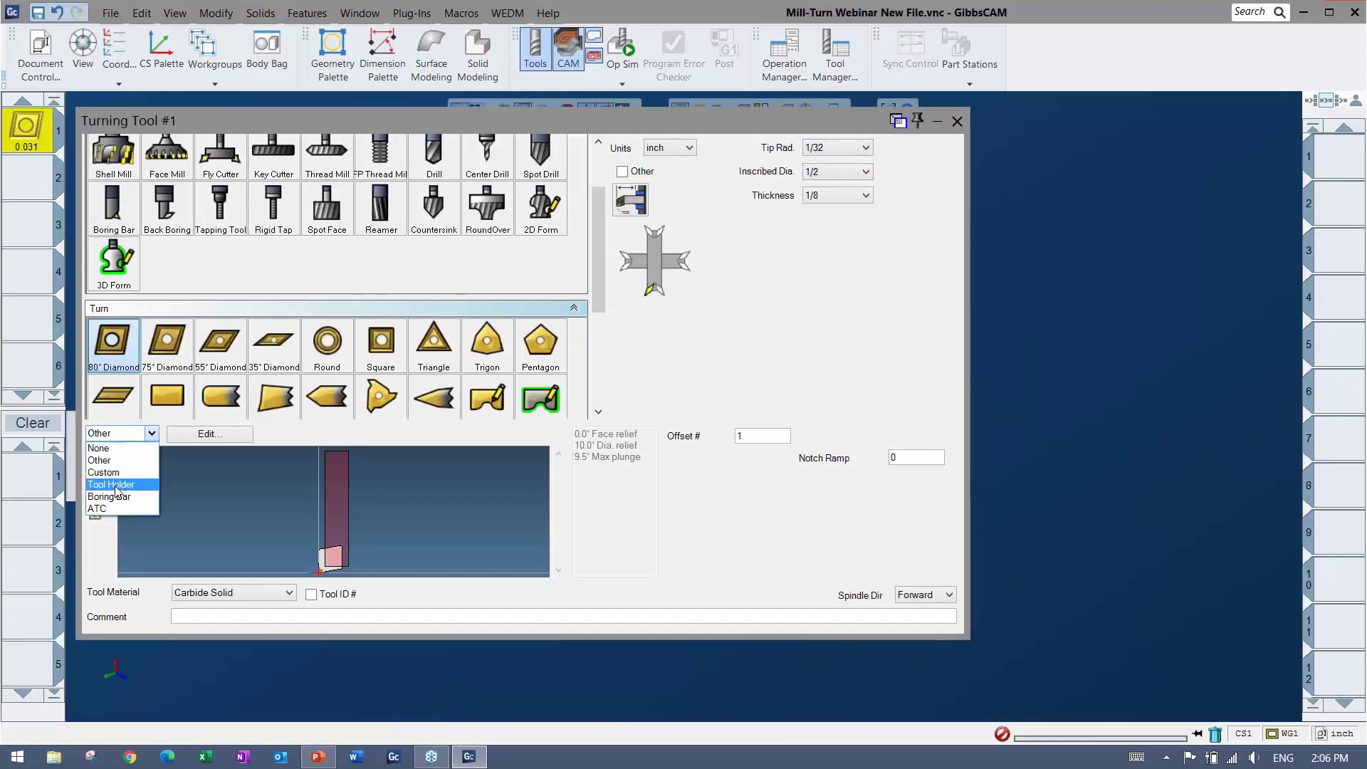
click(114, 485)
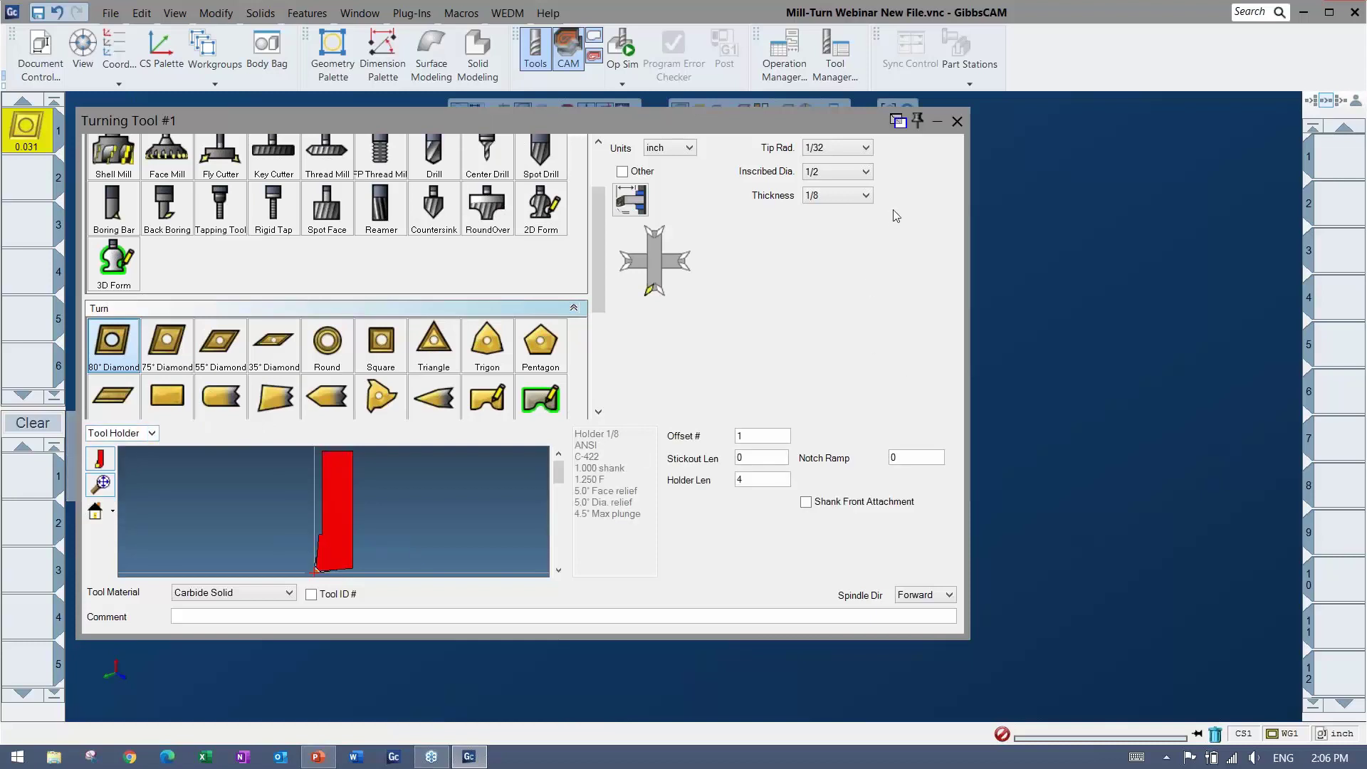
scroll(326, 506, down, 1)
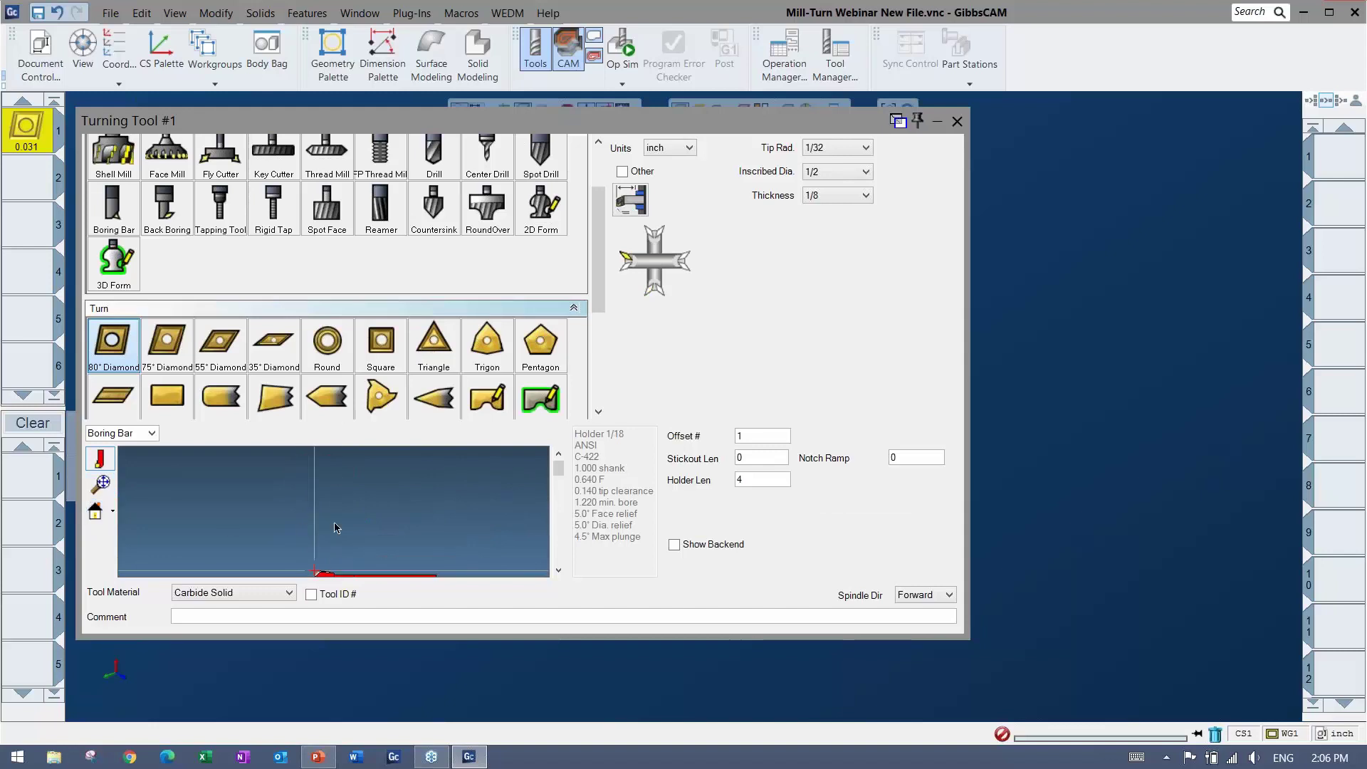
click(101, 483)
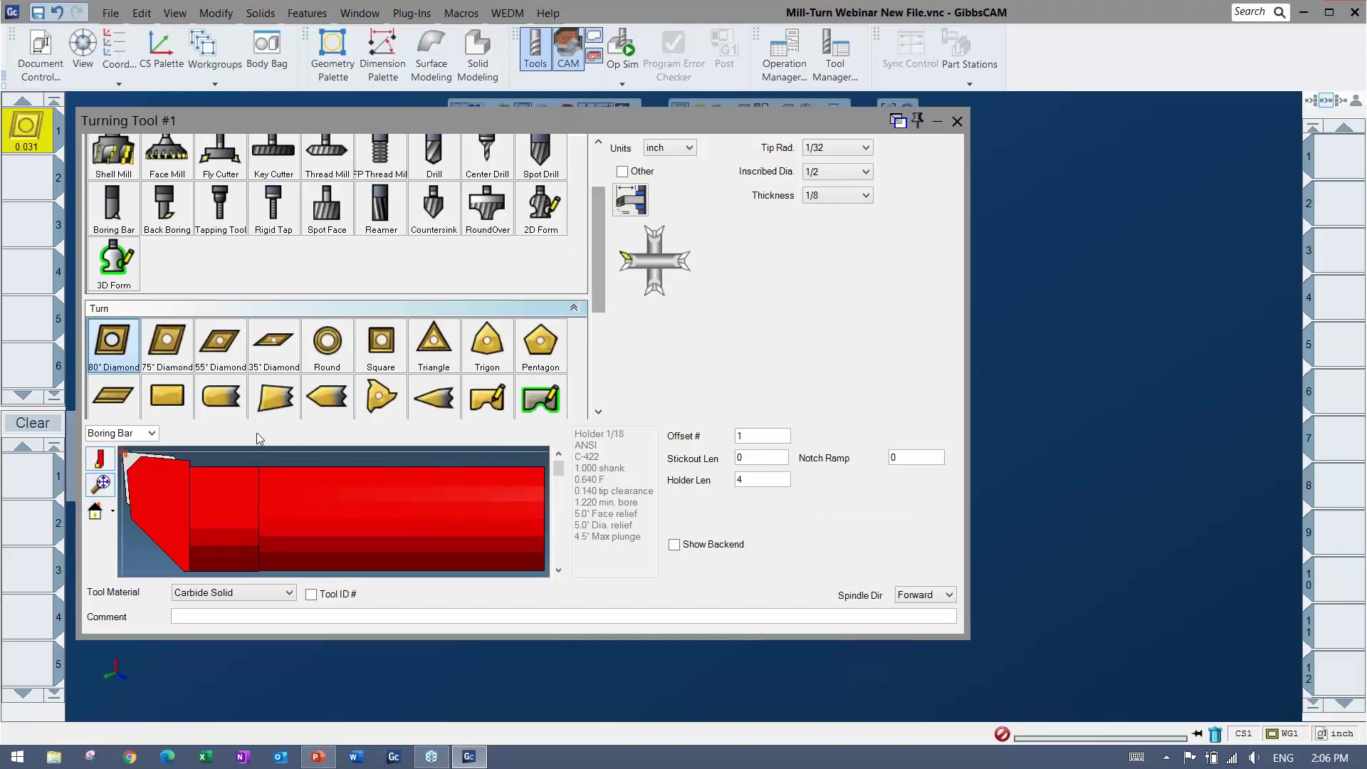
click(151, 433)
click(110, 465)
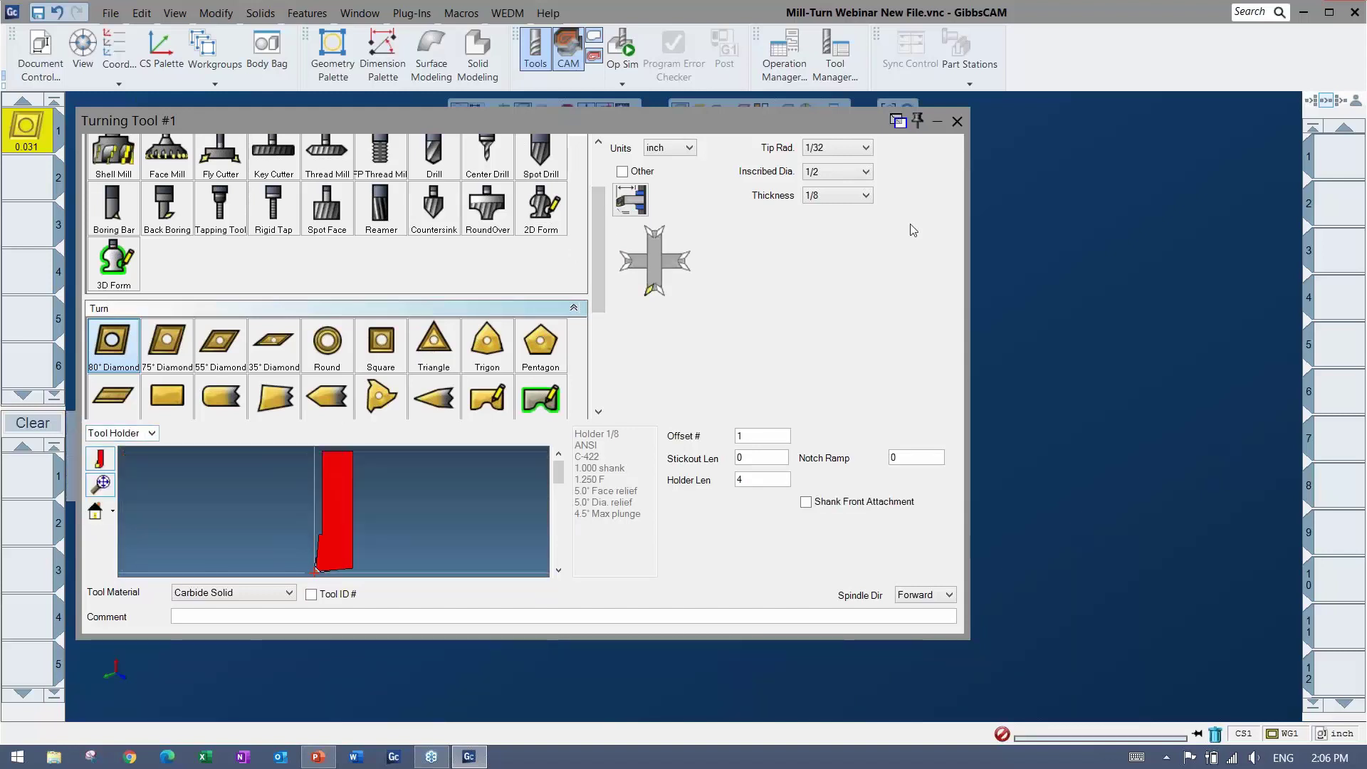
click(956, 121)
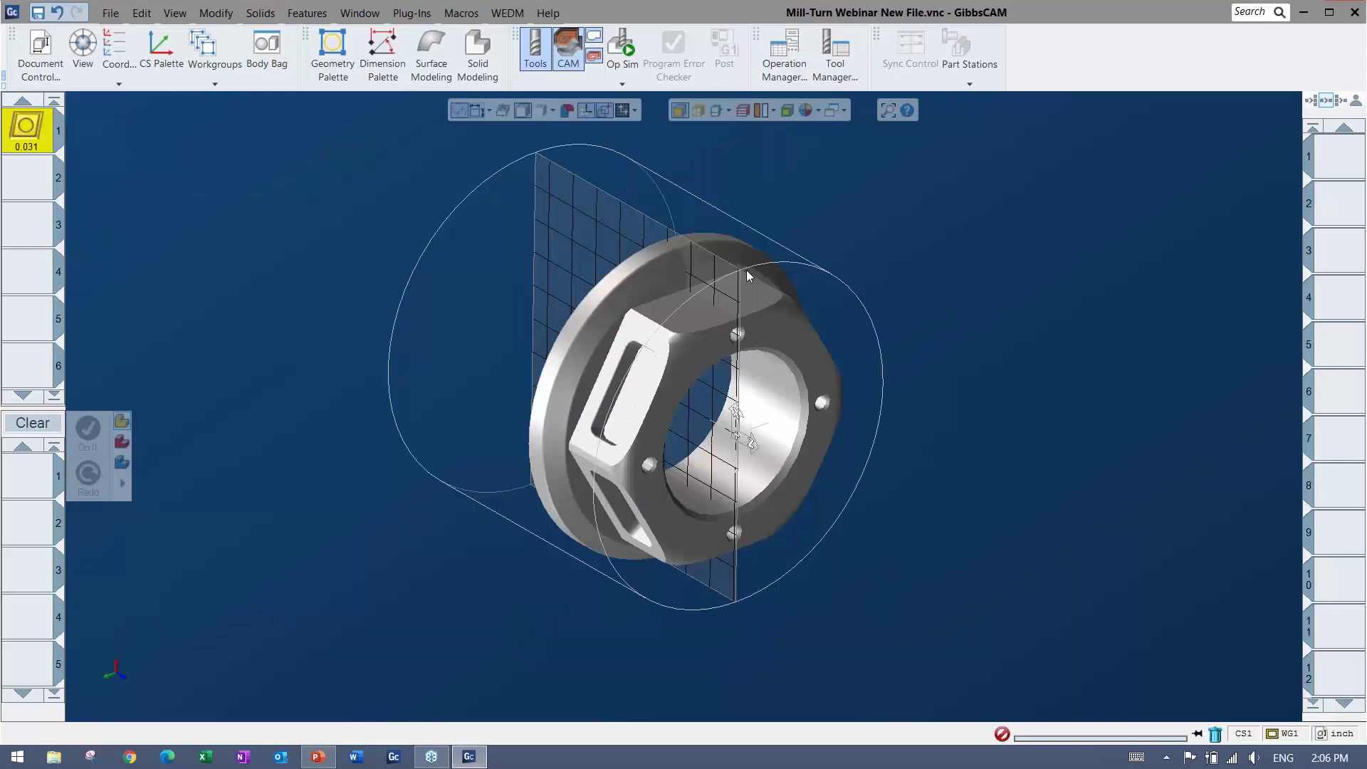
Step: Try starting one process from the turning tool and a milling Roughing process without a tool, clearing the process list each time
click(50, 182)
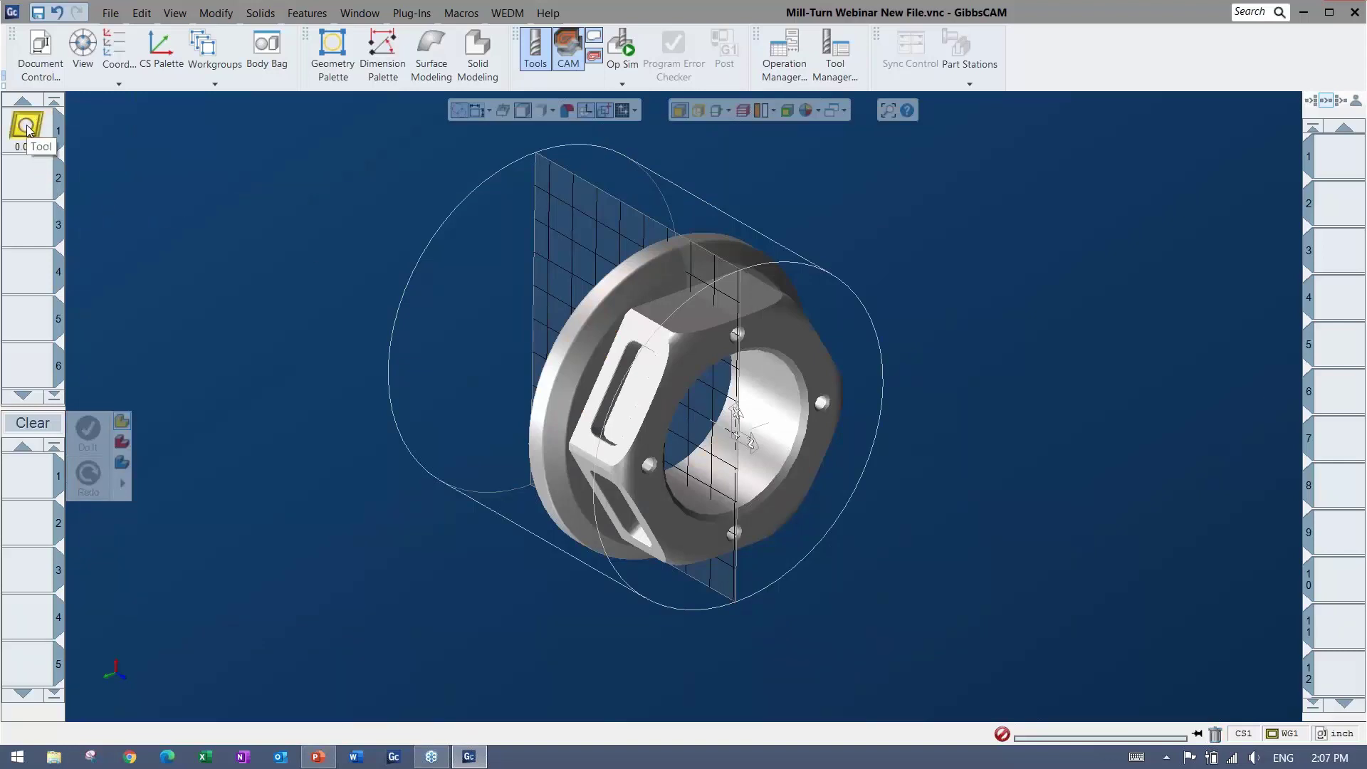
drag(28, 134, 43, 463)
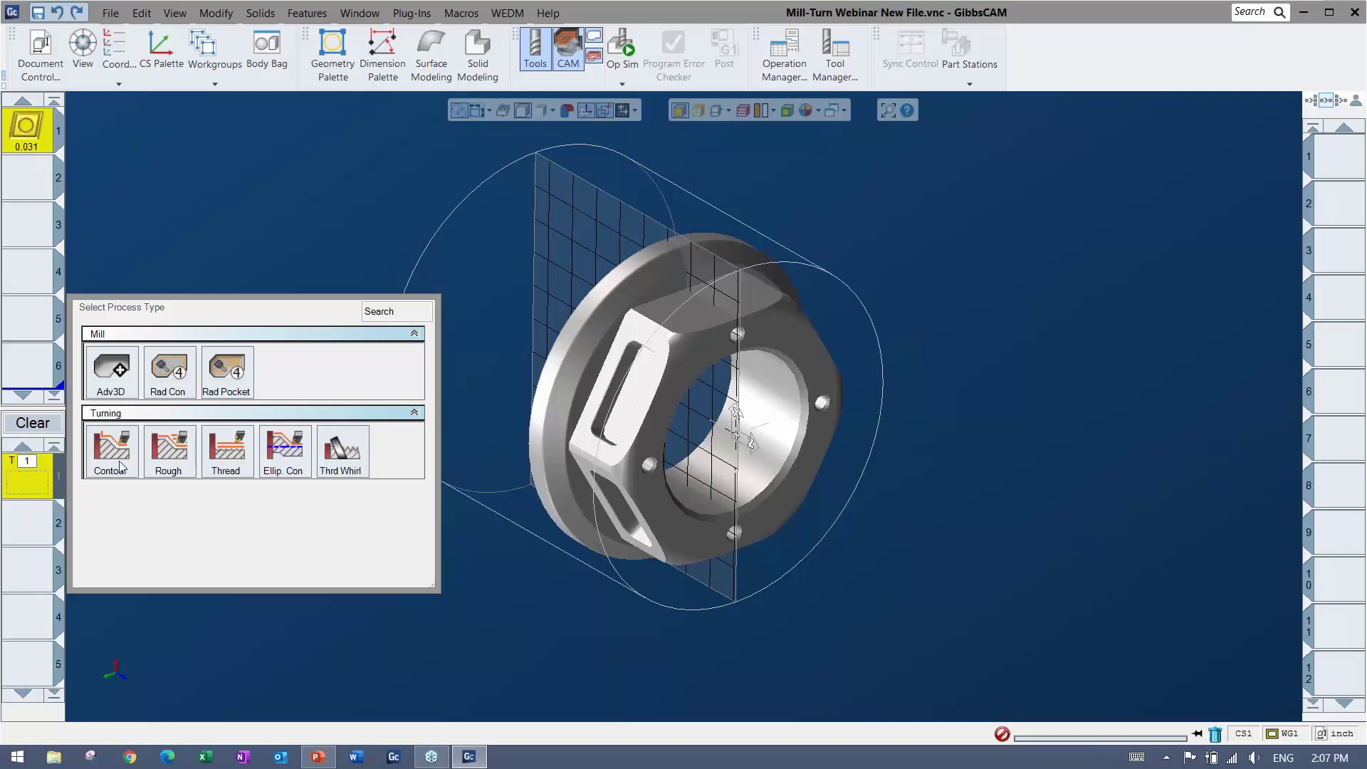
click(35, 423)
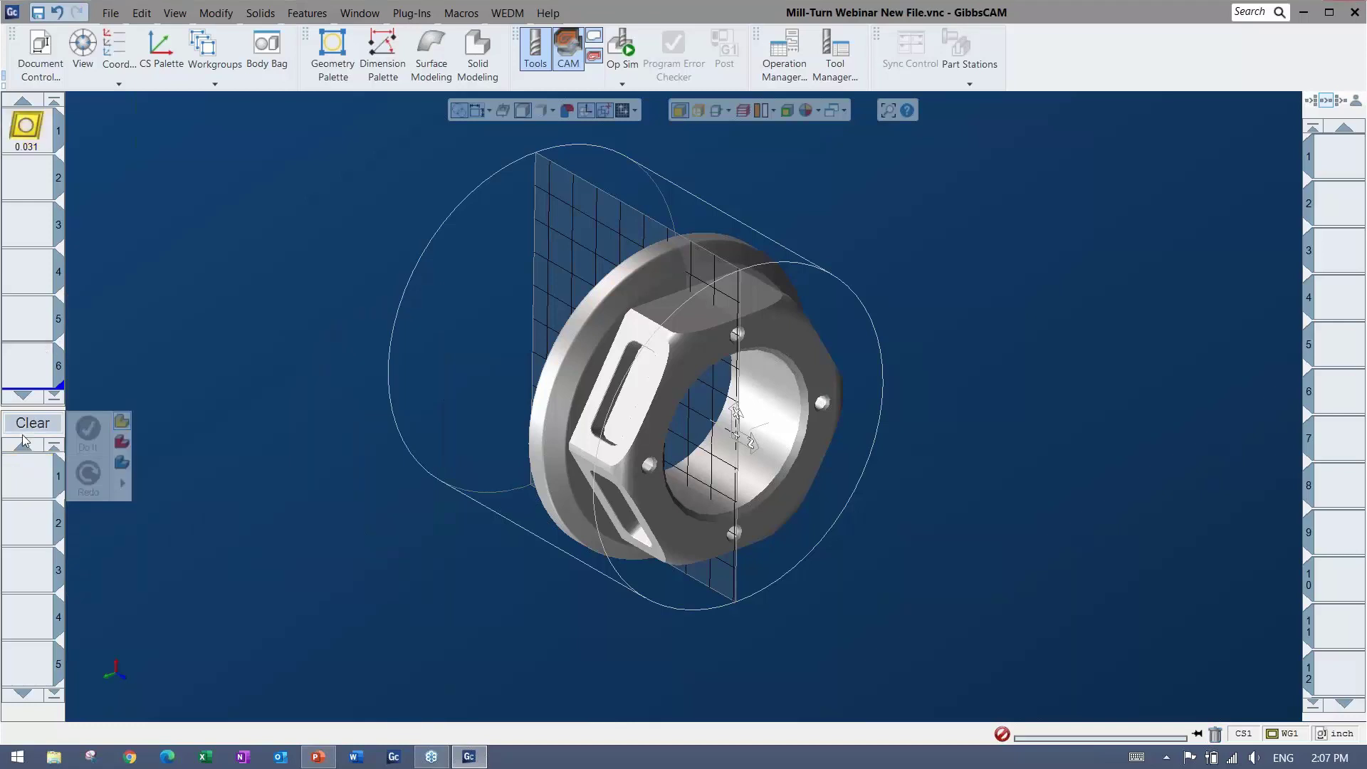
click(28, 482)
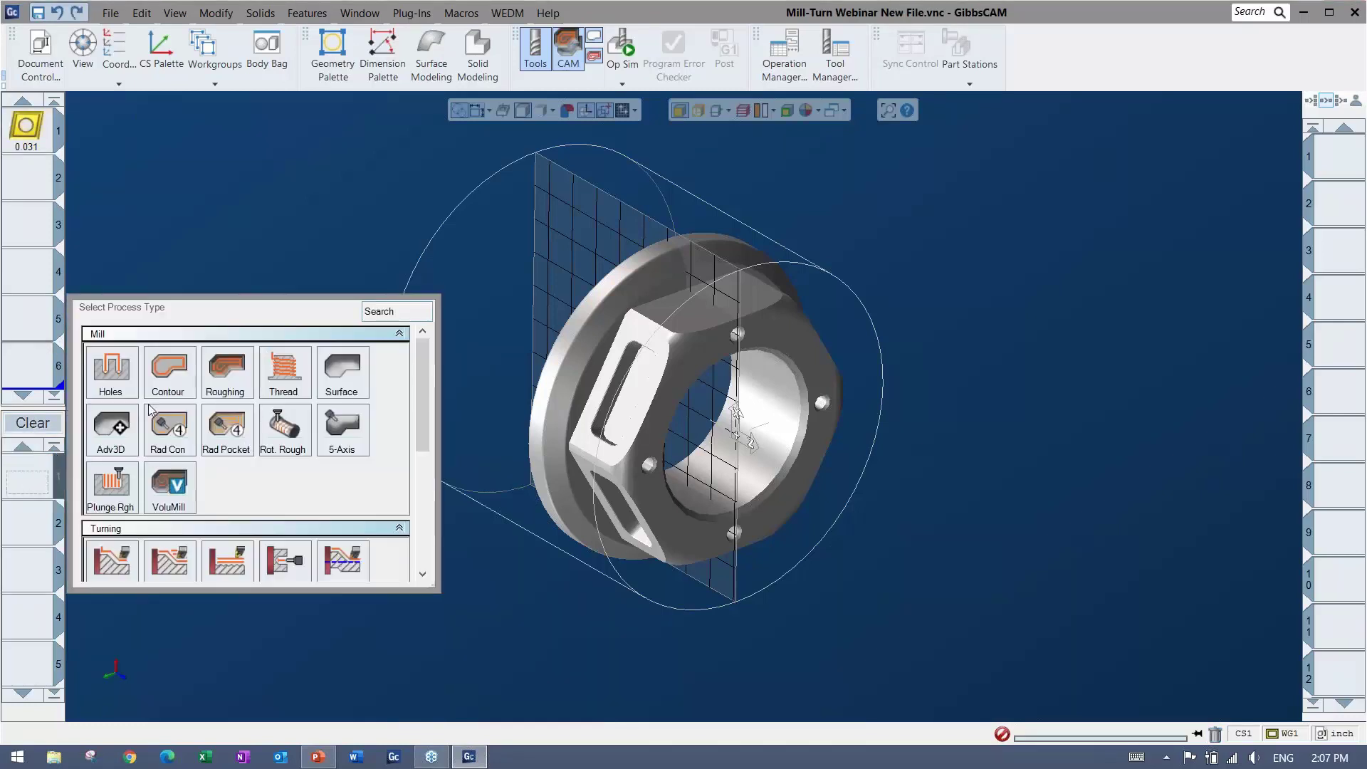
click(229, 377)
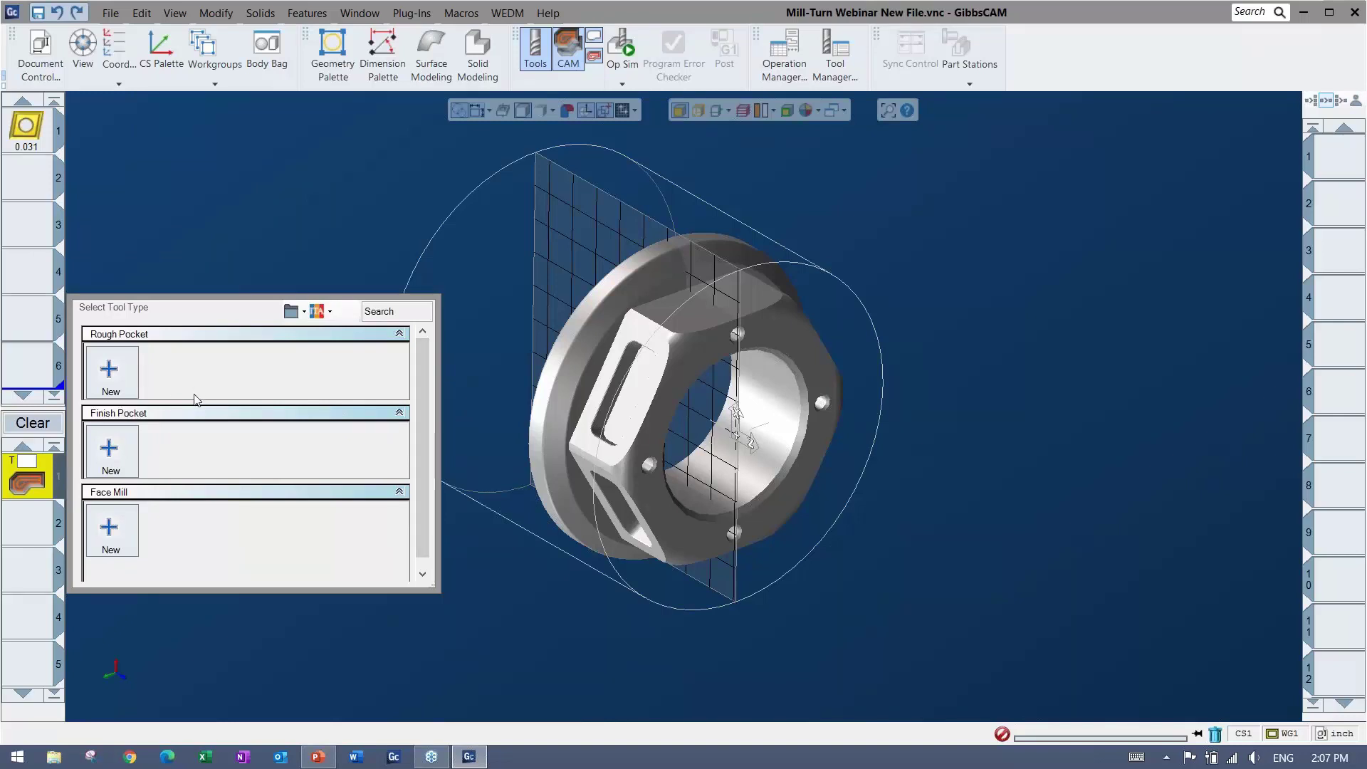
click(33, 422)
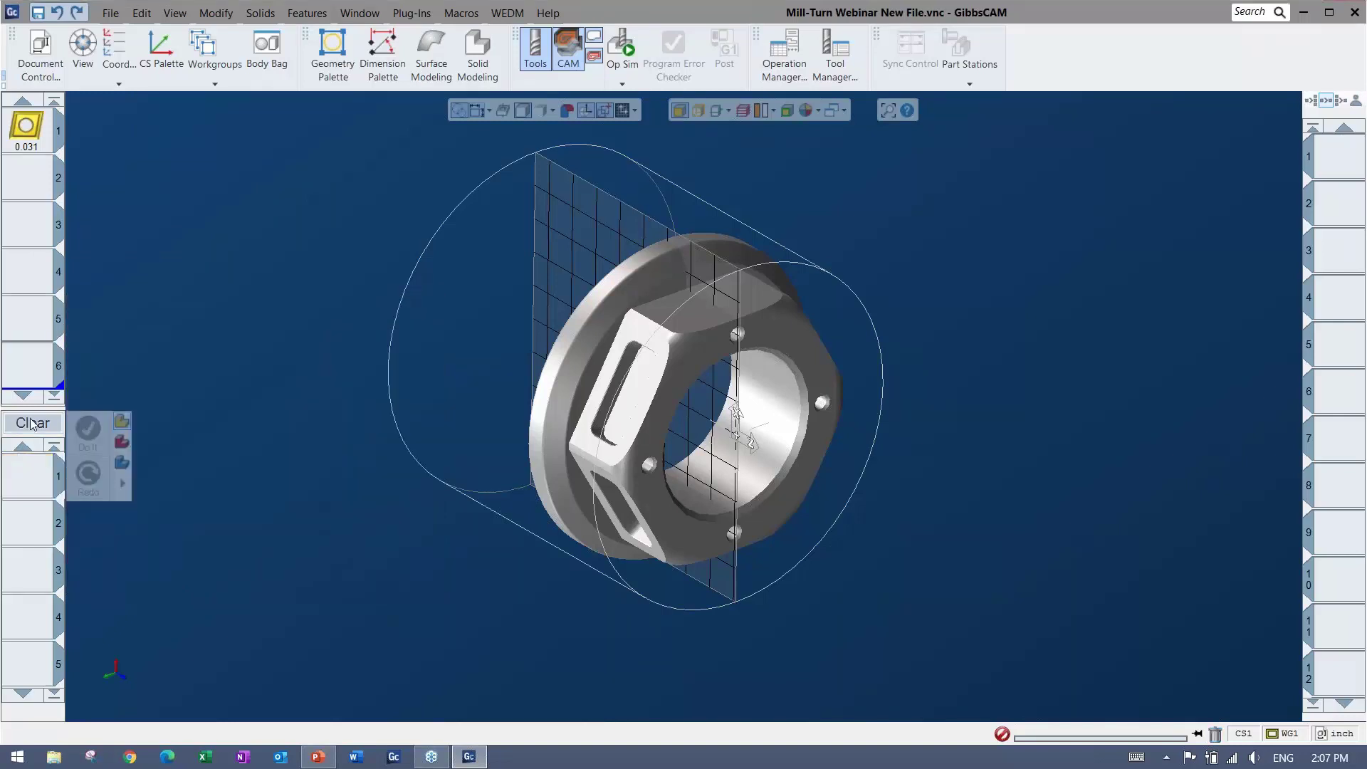
Step: Try a turning Contour process with the 80° diamond tool and bring up the choices for changing its process type
drag(41, 467, 38, 476)
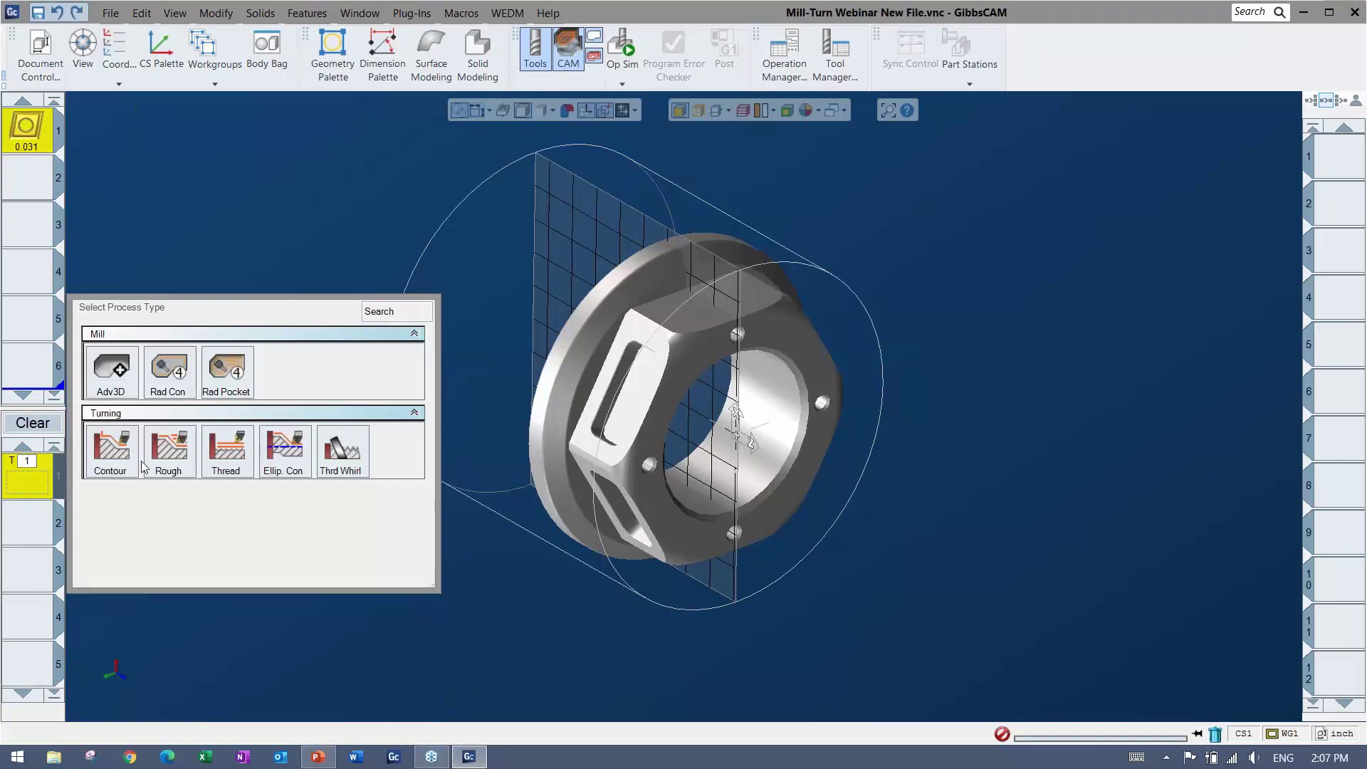
click(113, 452)
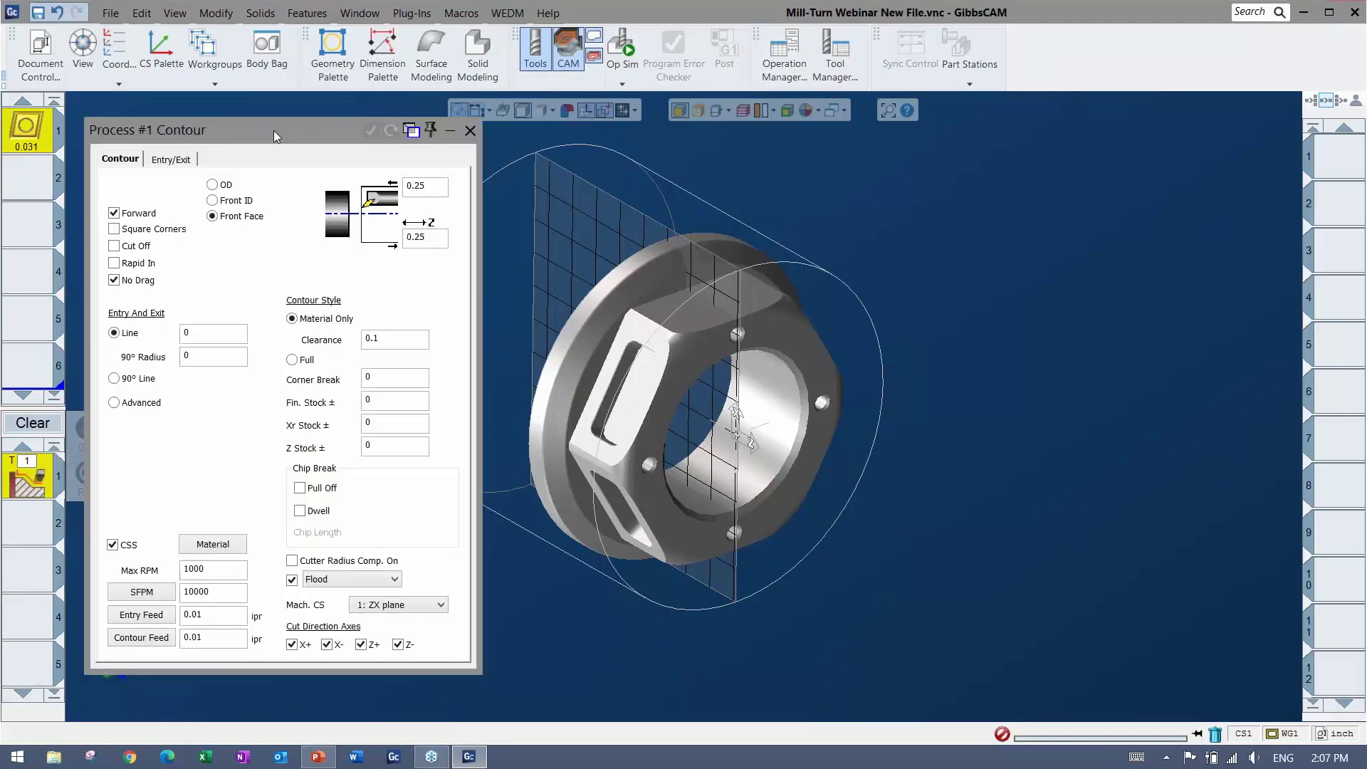
right_click(27, 478)
click(44, 483)
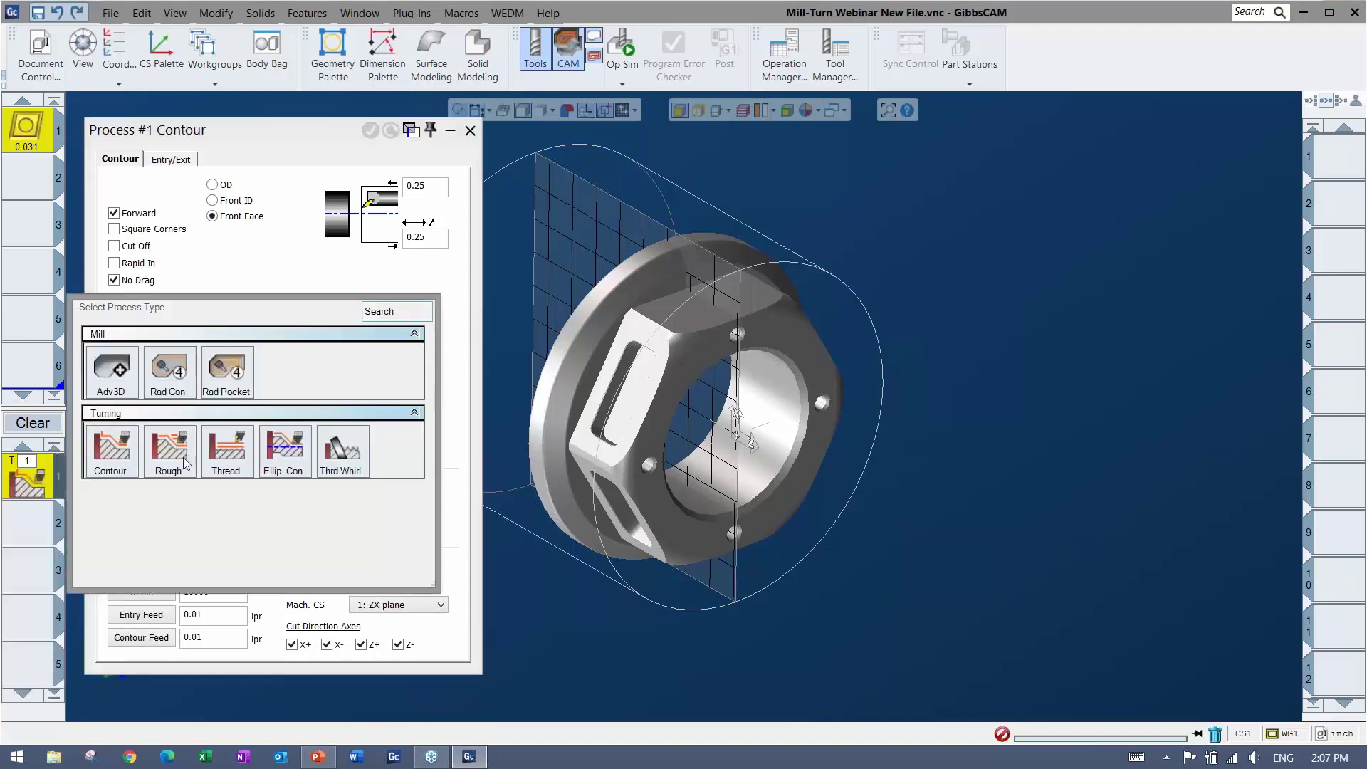
click(235, 268)
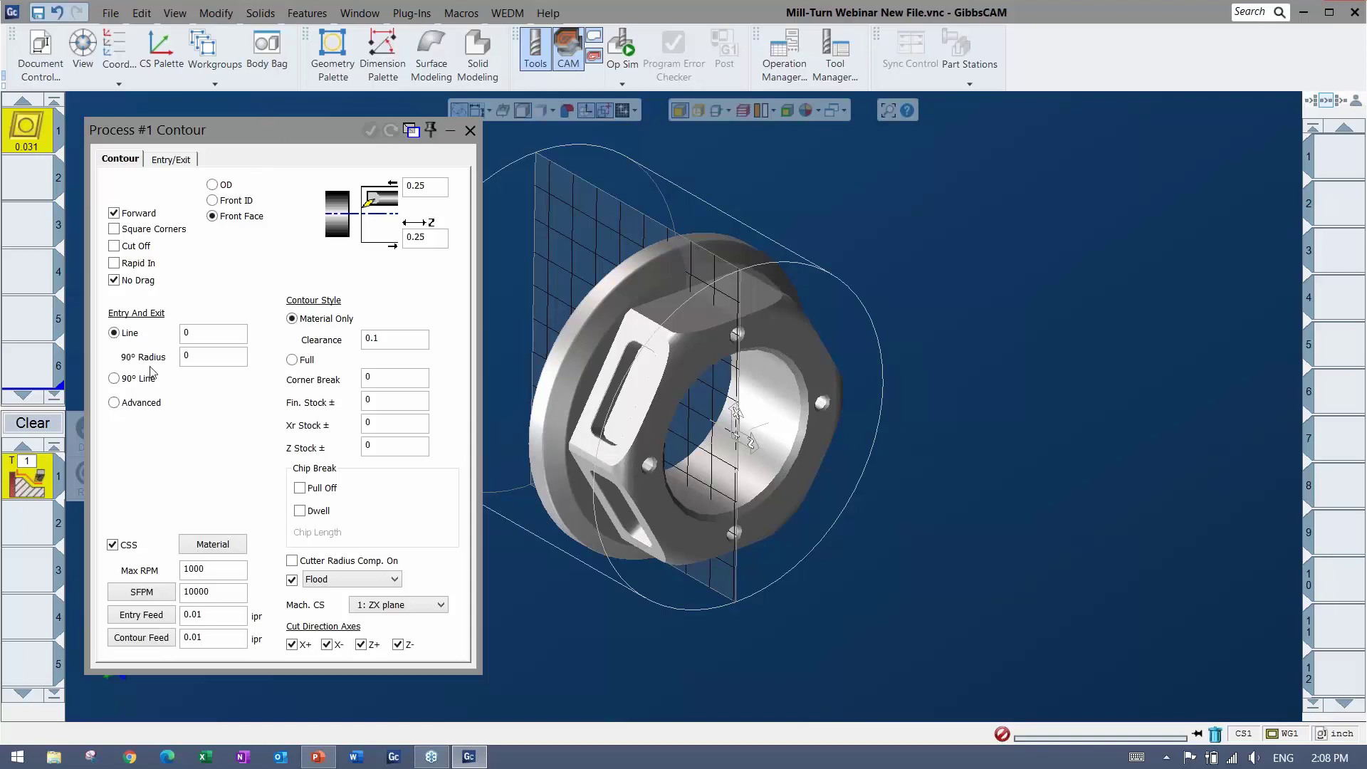
Step: Clear the process list and delete the 80° diamond tool from the first tool position
click(32, 426)
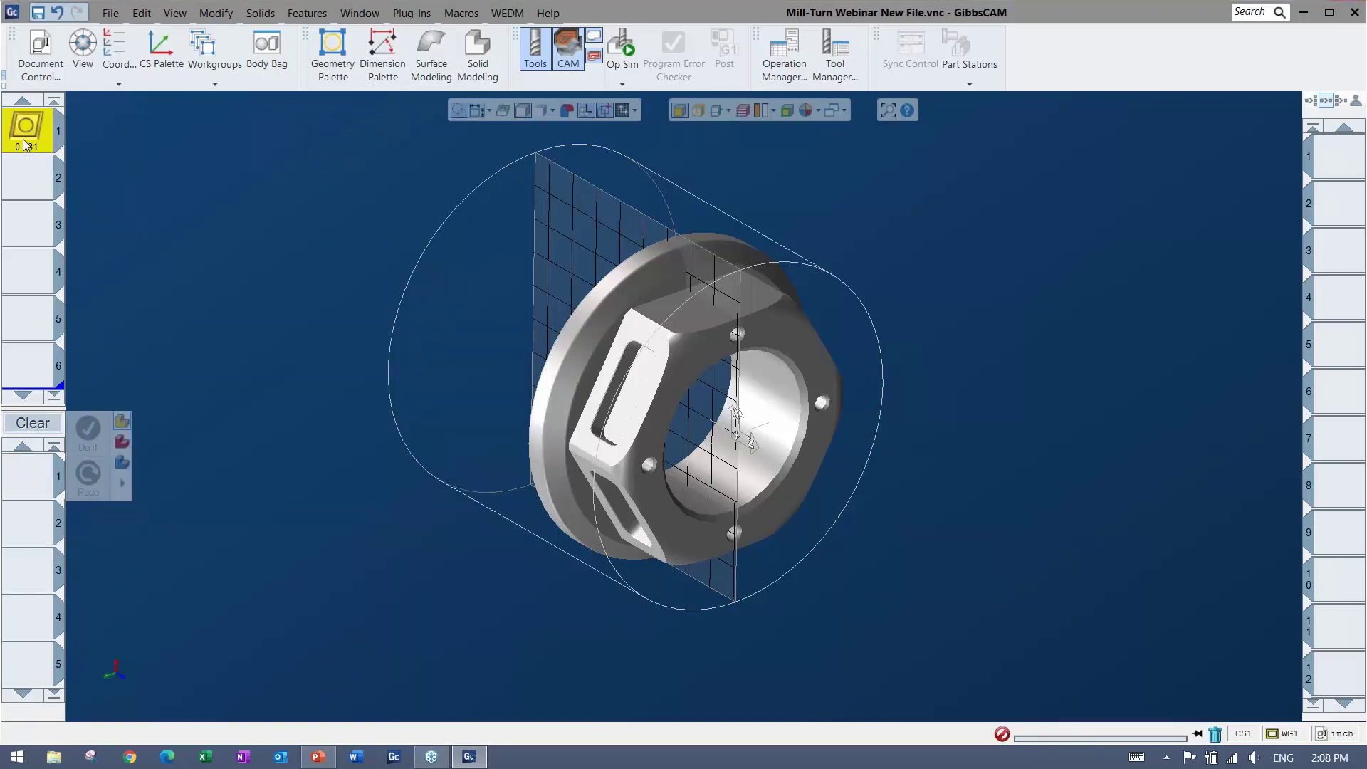
key(Delete)
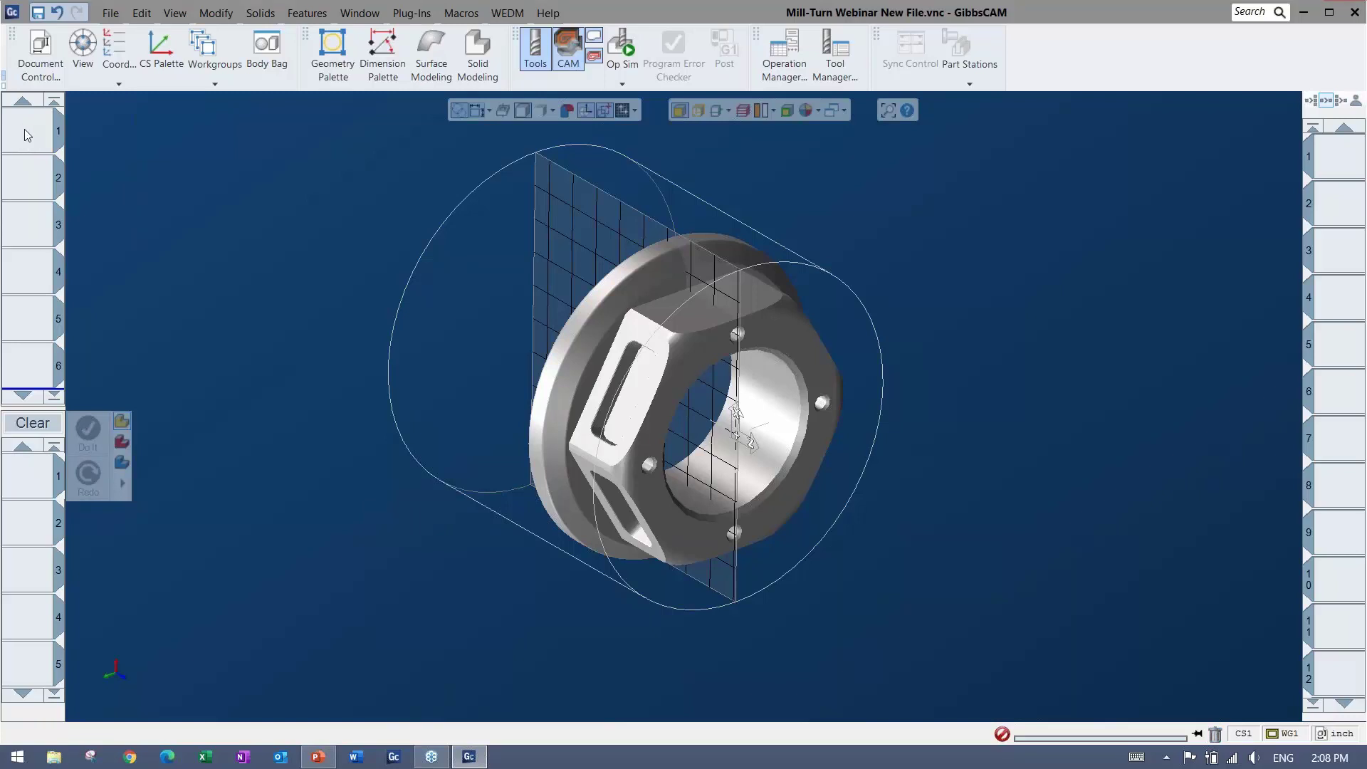
Step: Look over the options for loading saved tools and the tool library plug-ins such as Harvey Tool and Helical Solutions
right_click(27, 136)
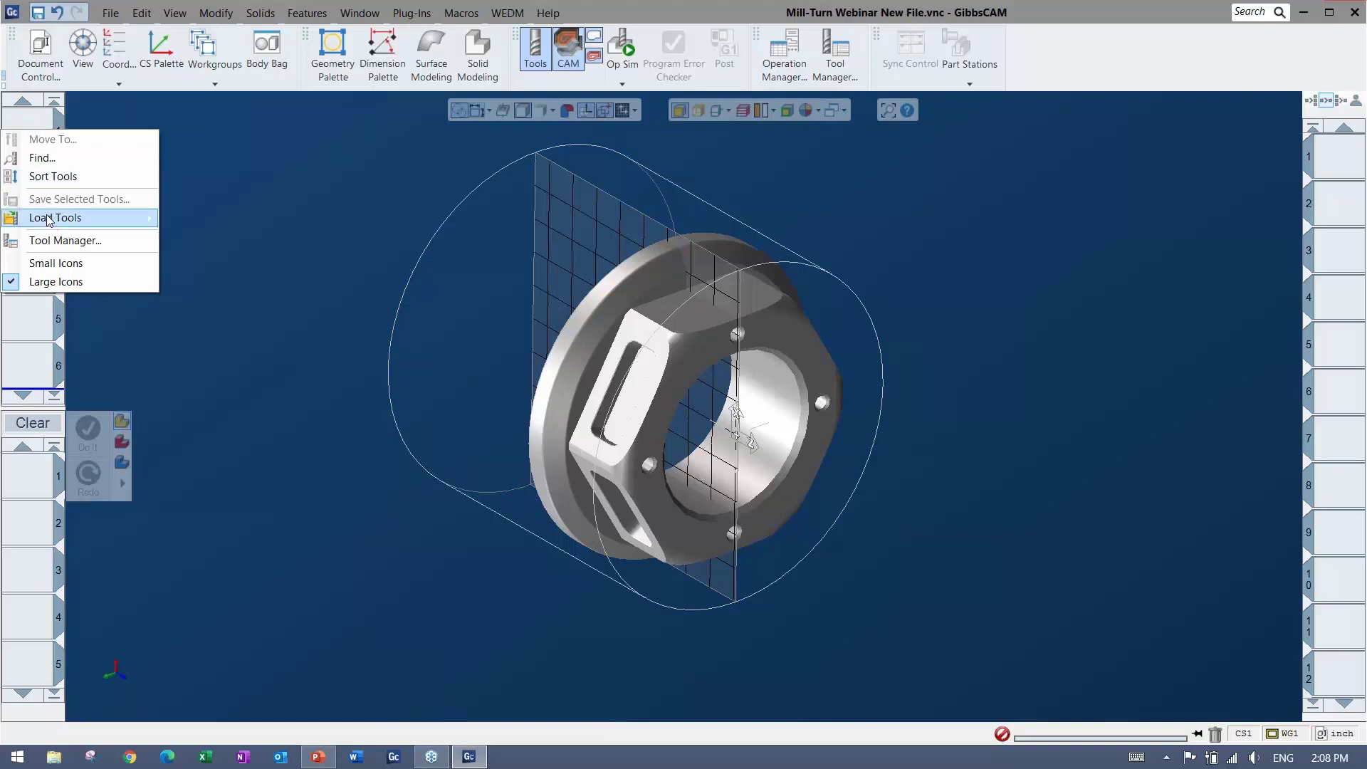
mouse_move(54, 224)
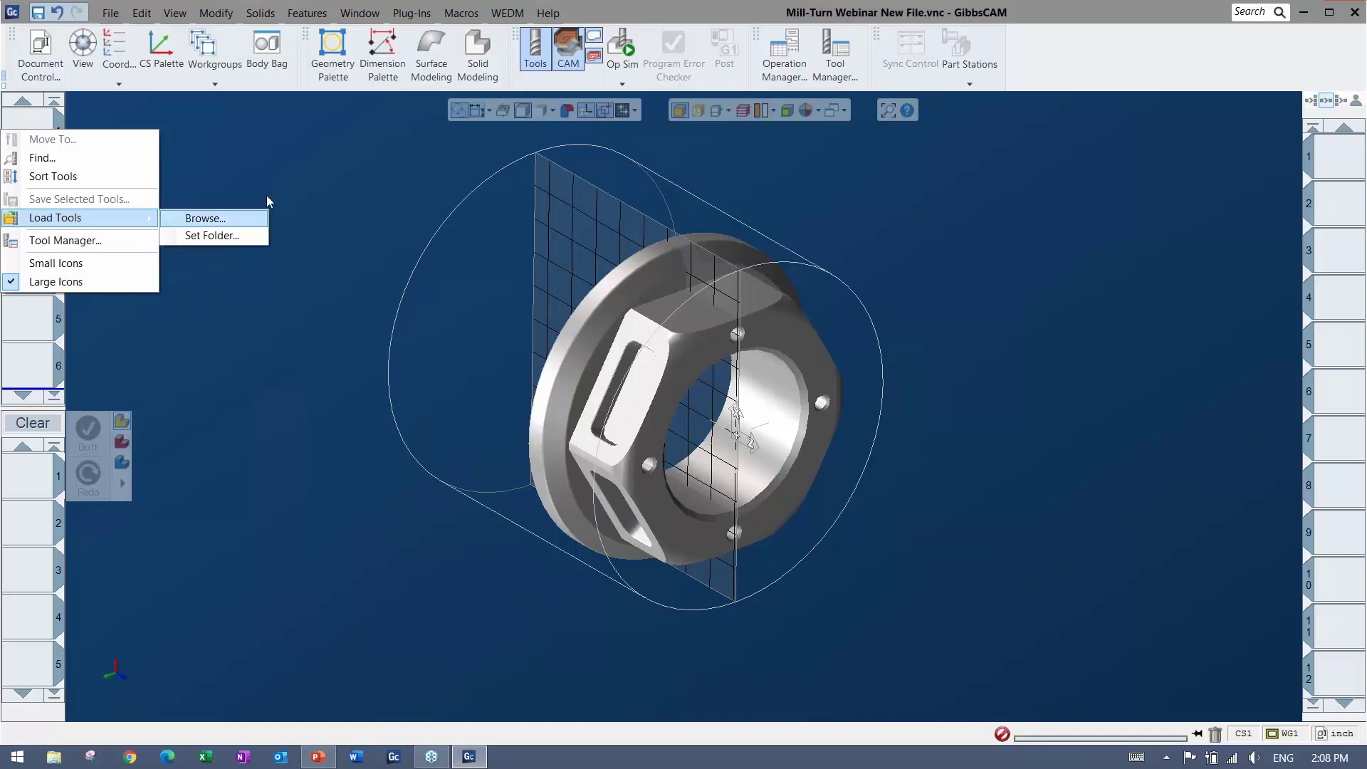
click(355, 109)
click(410, 14)
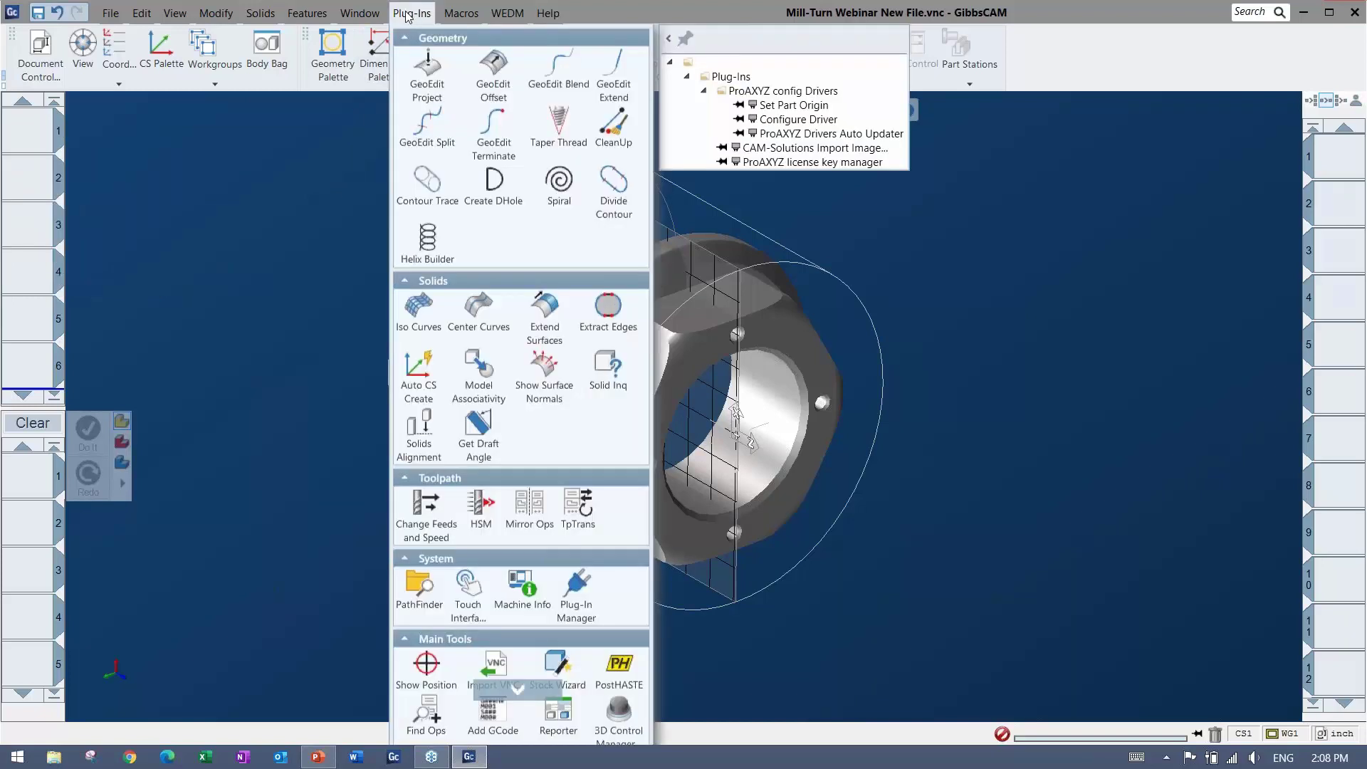
scroll(461, 298, down, 3)
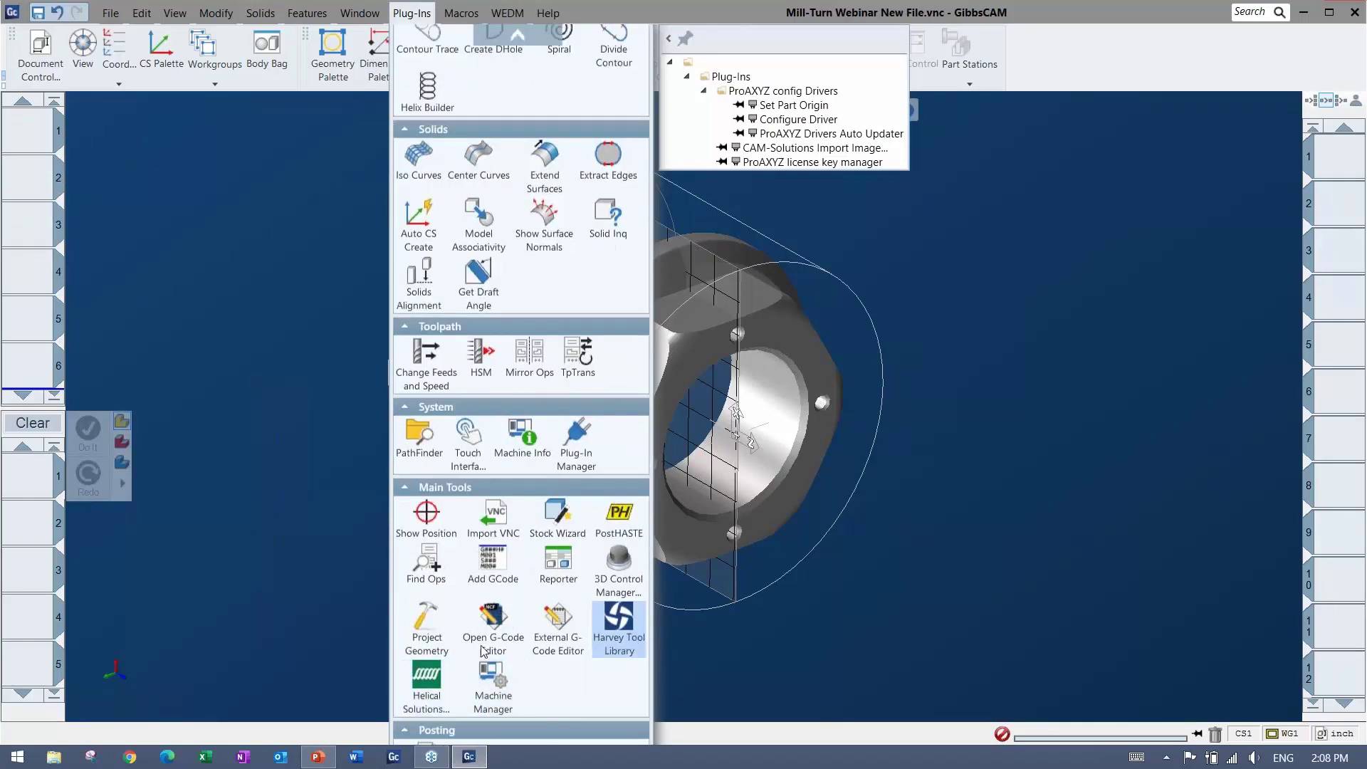
click(224, 392)
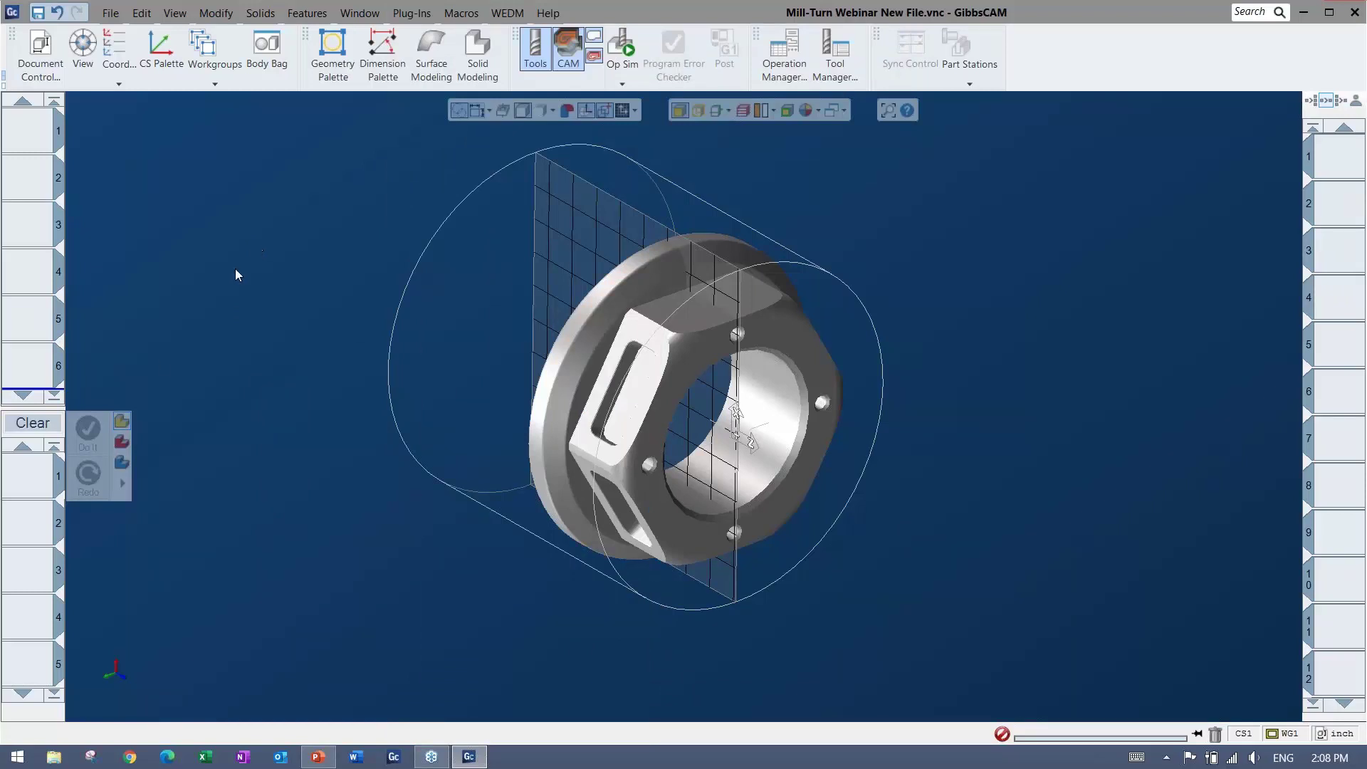
Step: Load the saved process list "1 - Facing" from the Mill-Turn Webinar folder and open its Contour process
right_click(34, 475)
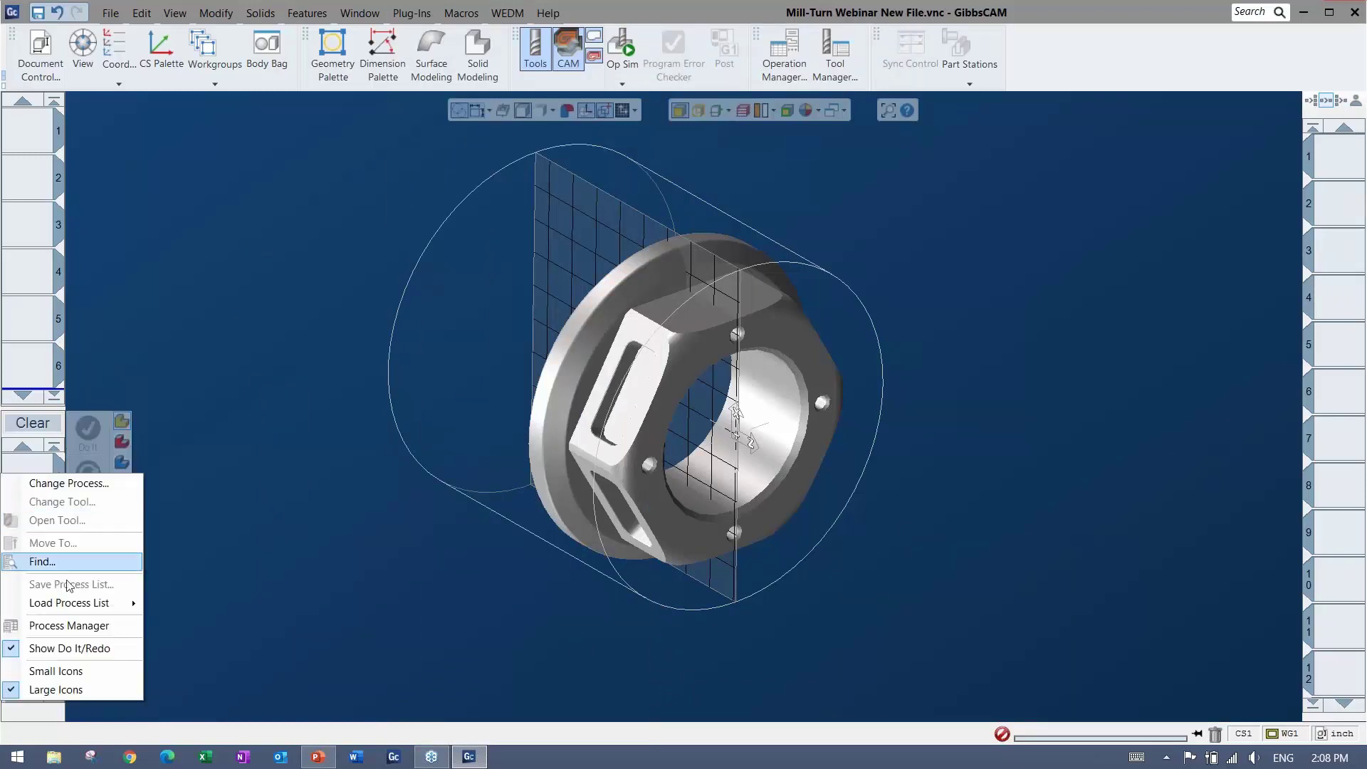
mouse_move(83, 607)
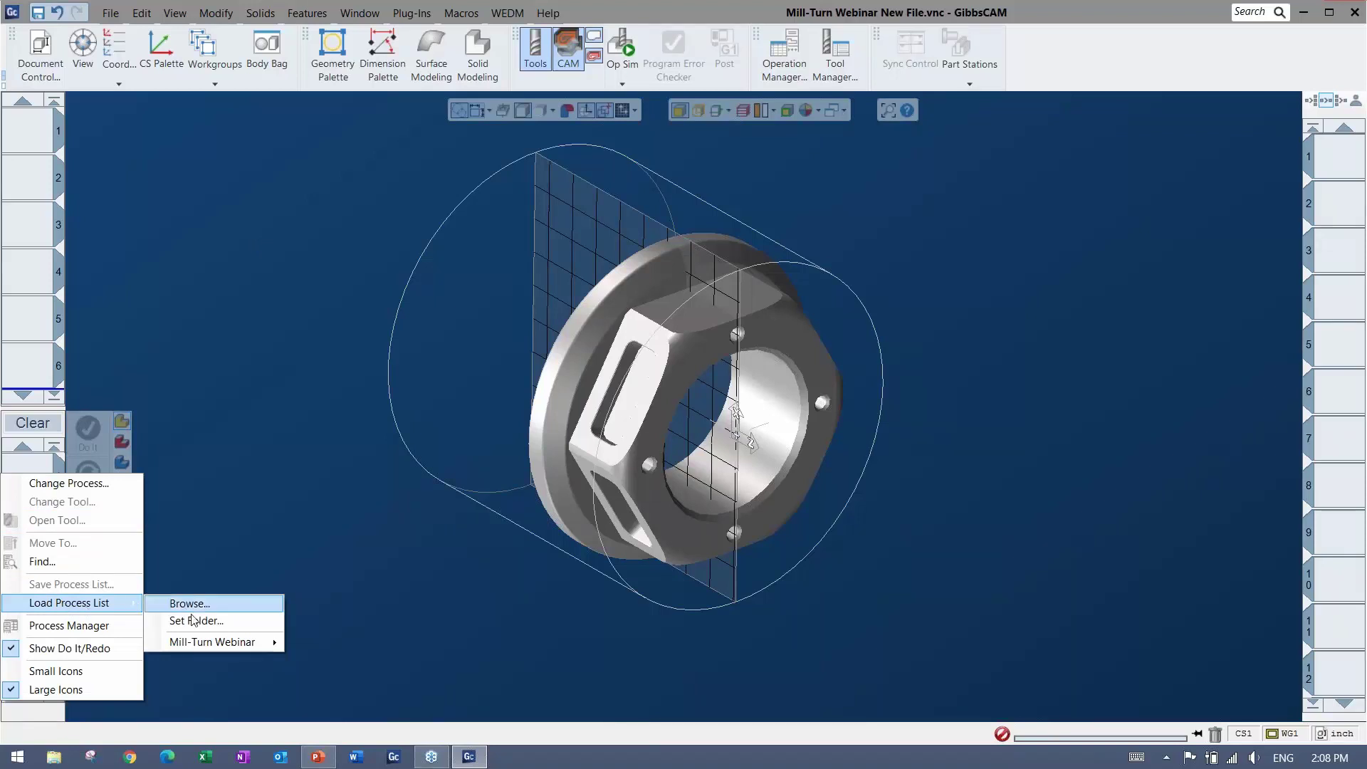
mouse_move(195, 643)
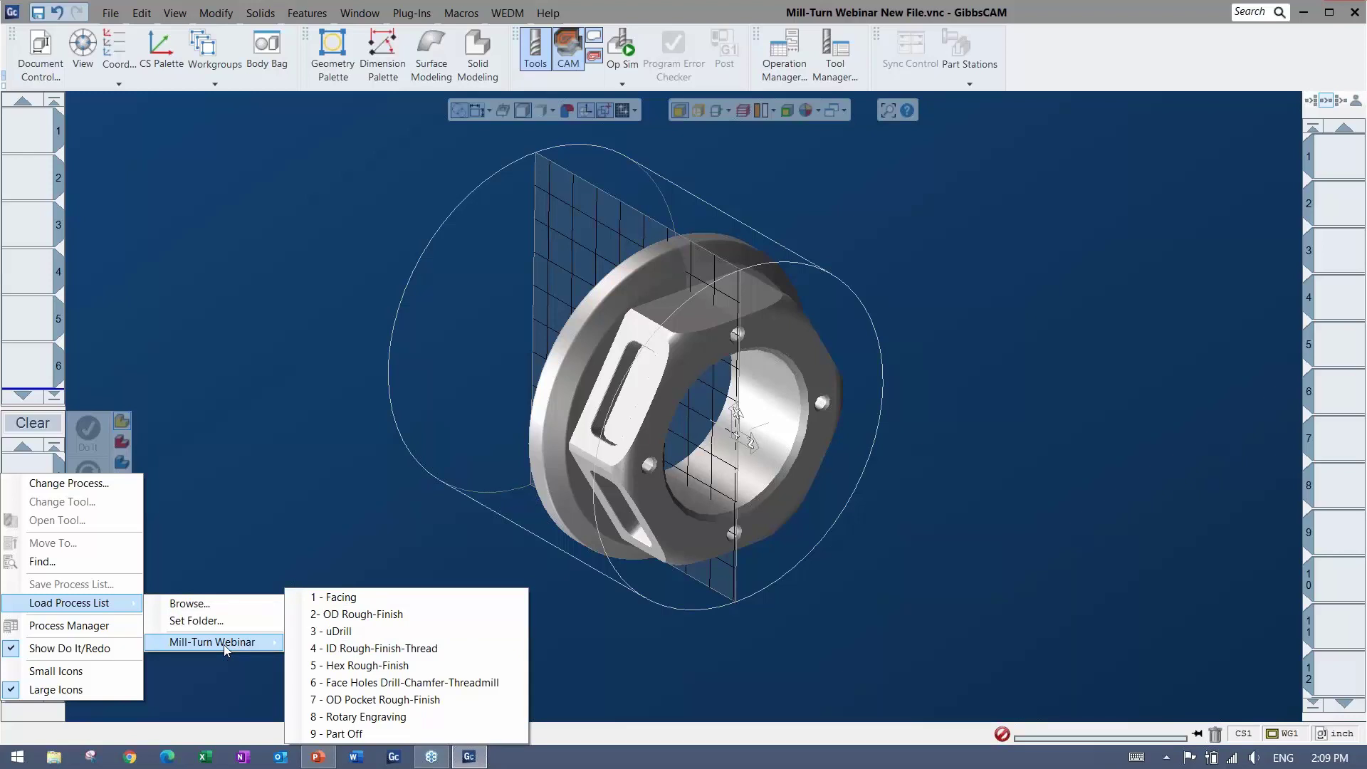
click(340, 597)
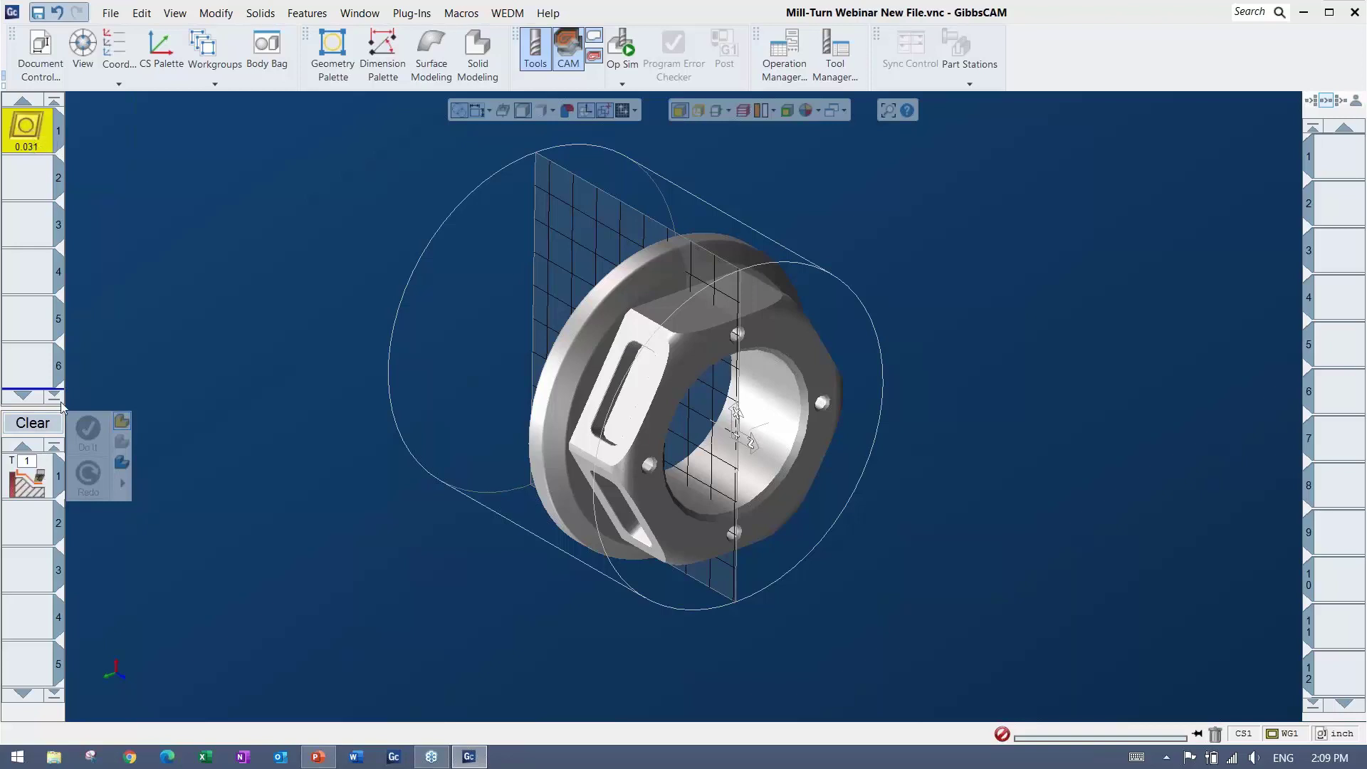
double_click(34, 476)
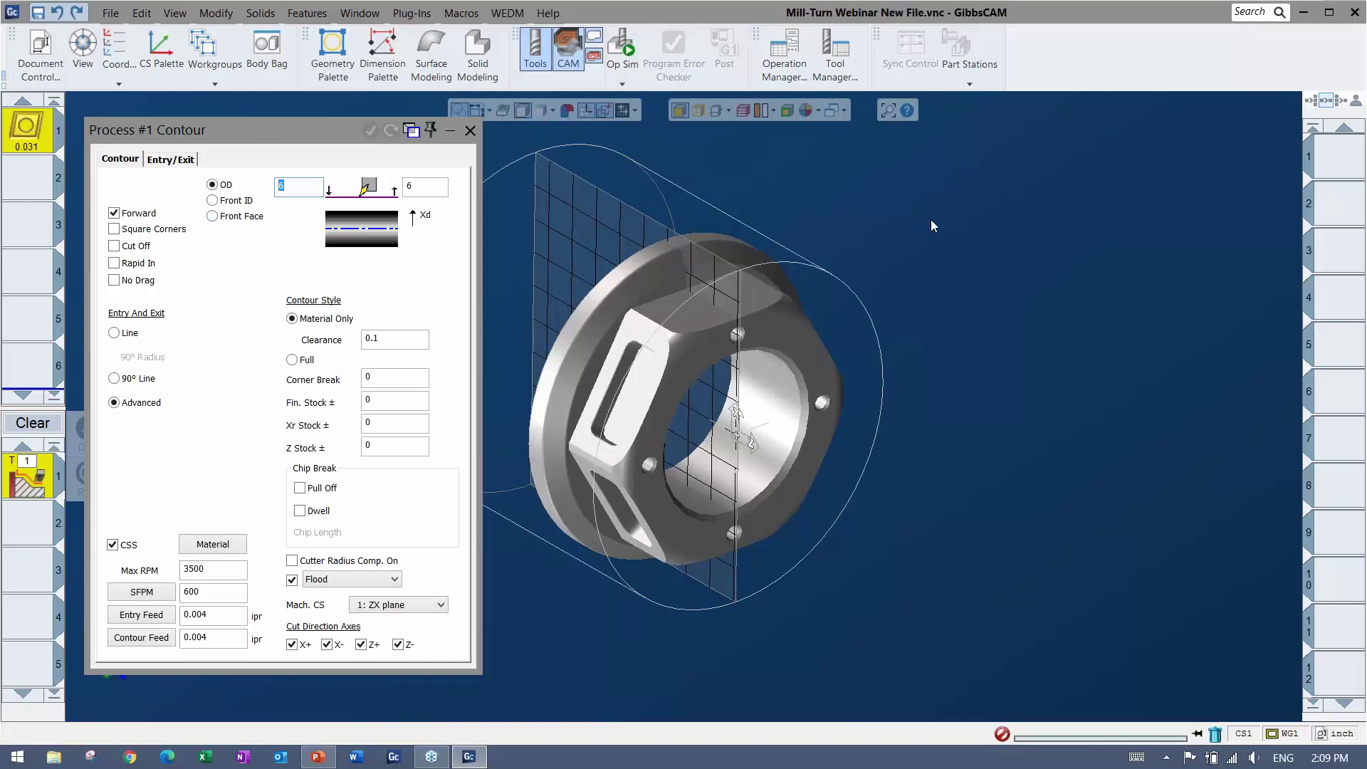
click(758, 387)
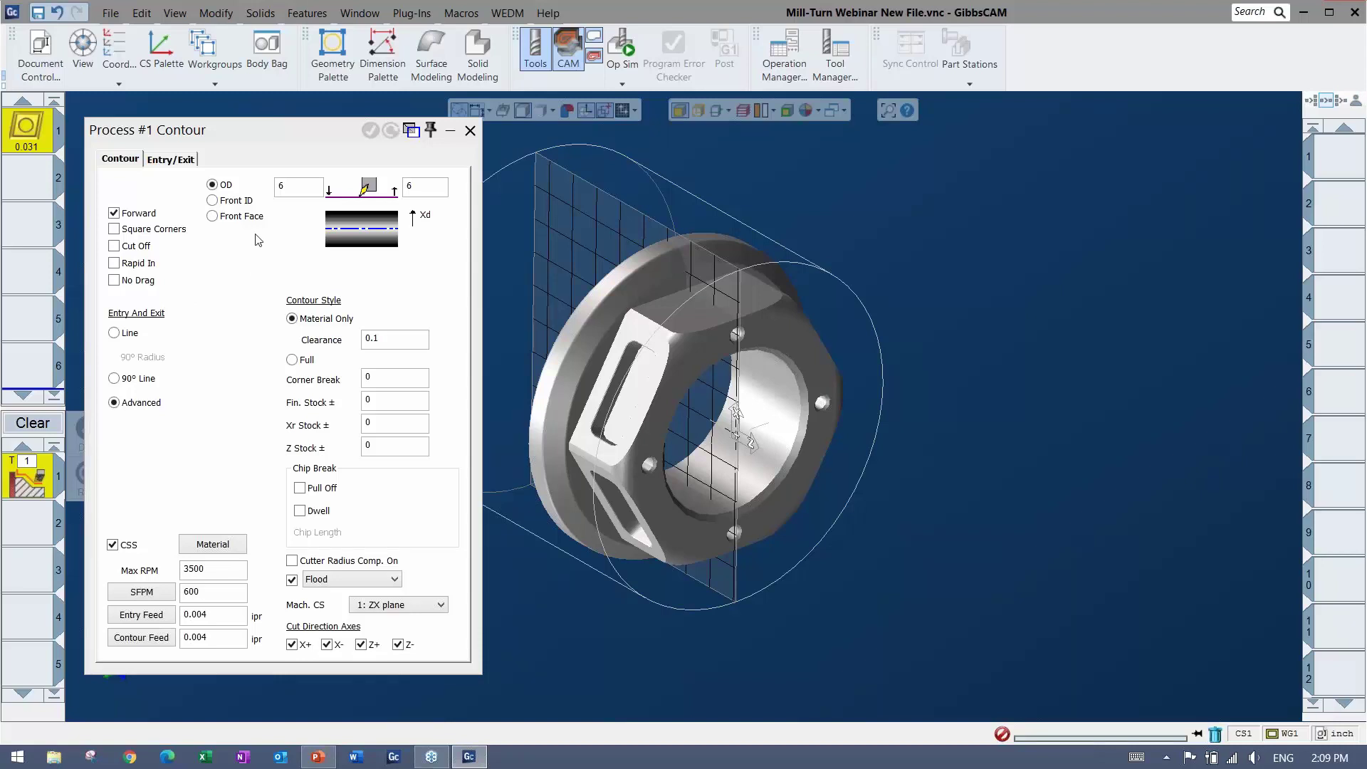
Step: Try extracting the edges of the part's front face as geometry at 0.001 tolerance, and undo the extraction
middle_drag(919, 448, 1126, 474)
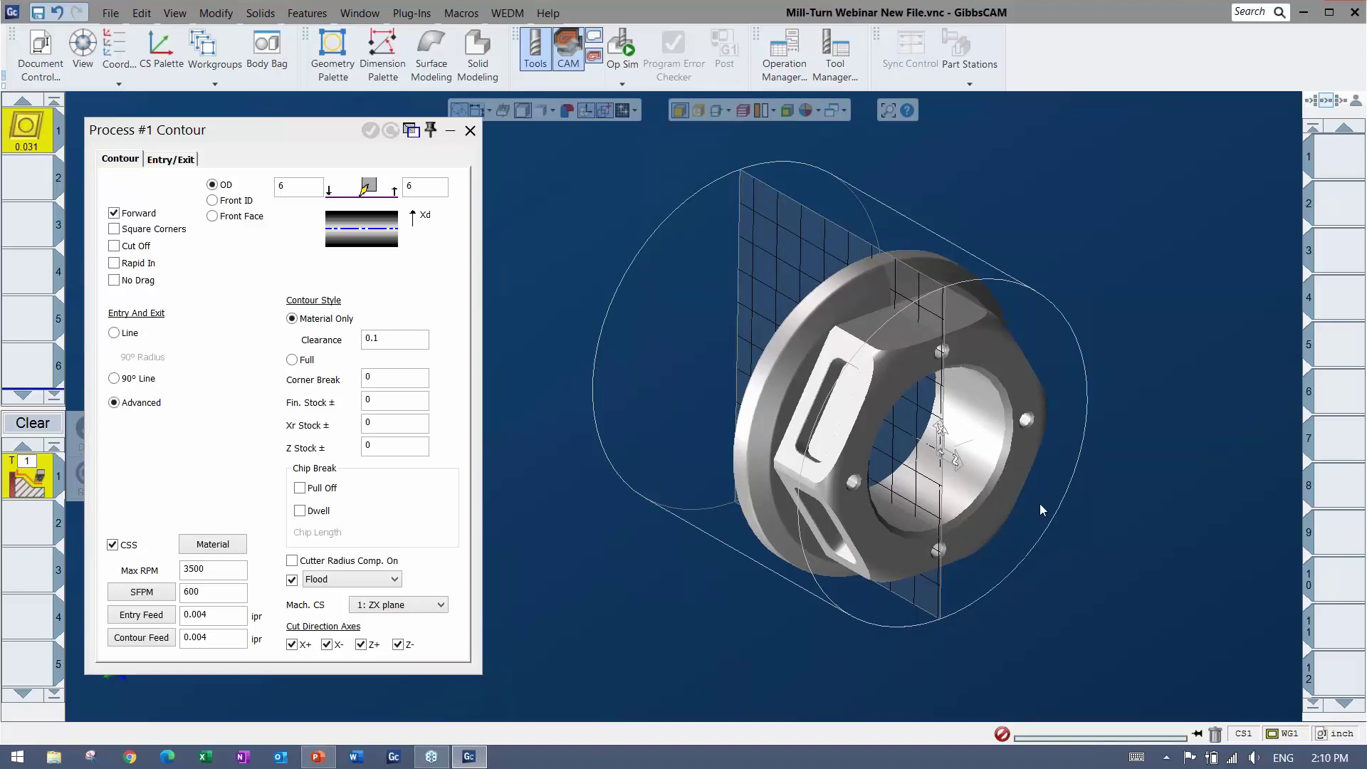
middle_drag(1039, 502, 908, 323)
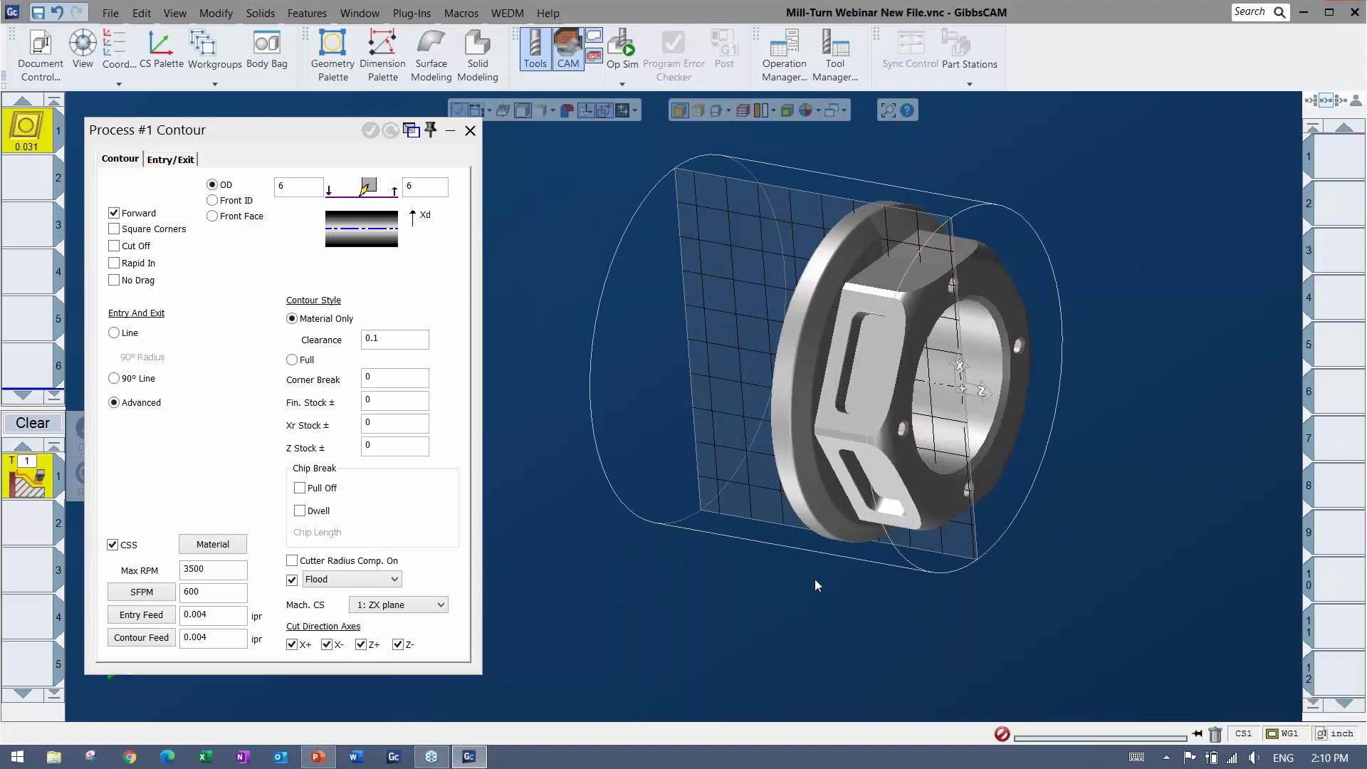
middle_drag(814, 584, 895, 332)
right_click(898, 332)
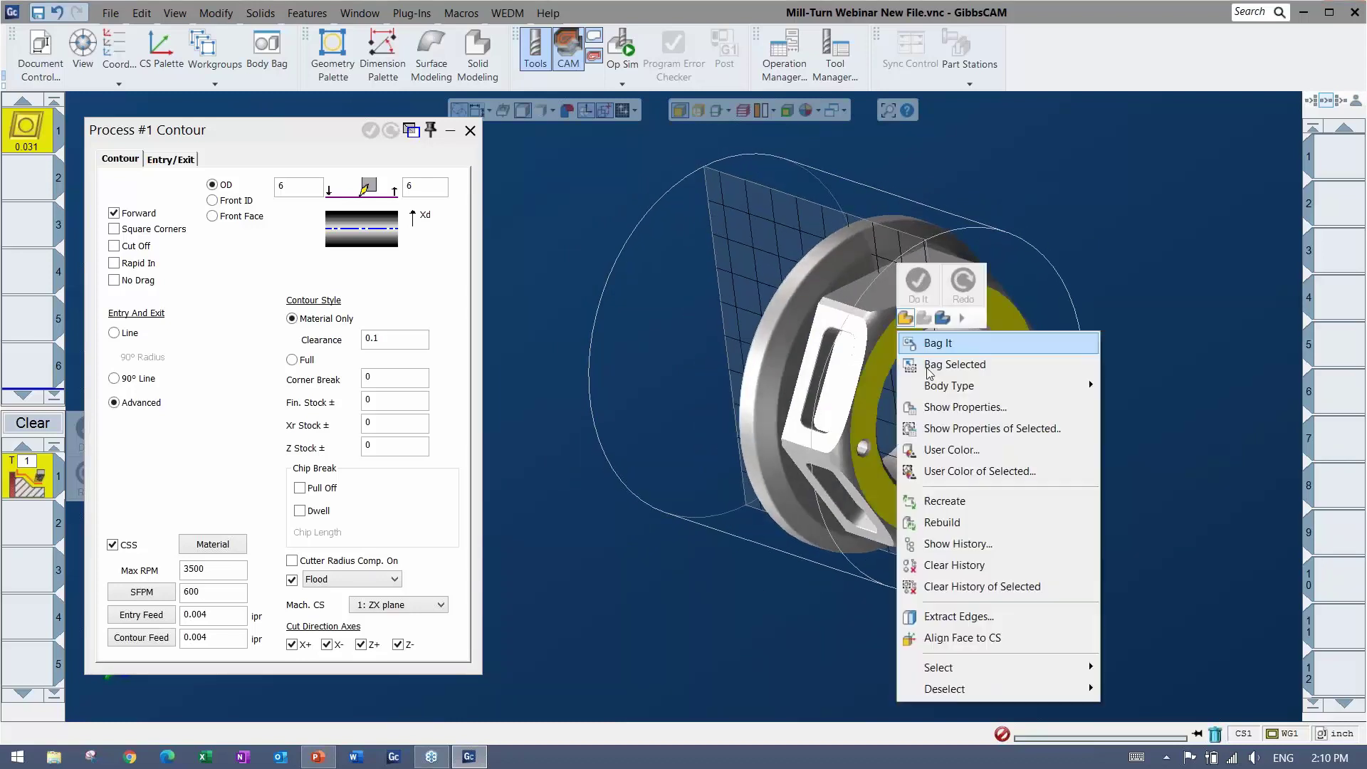
click(958, 616)
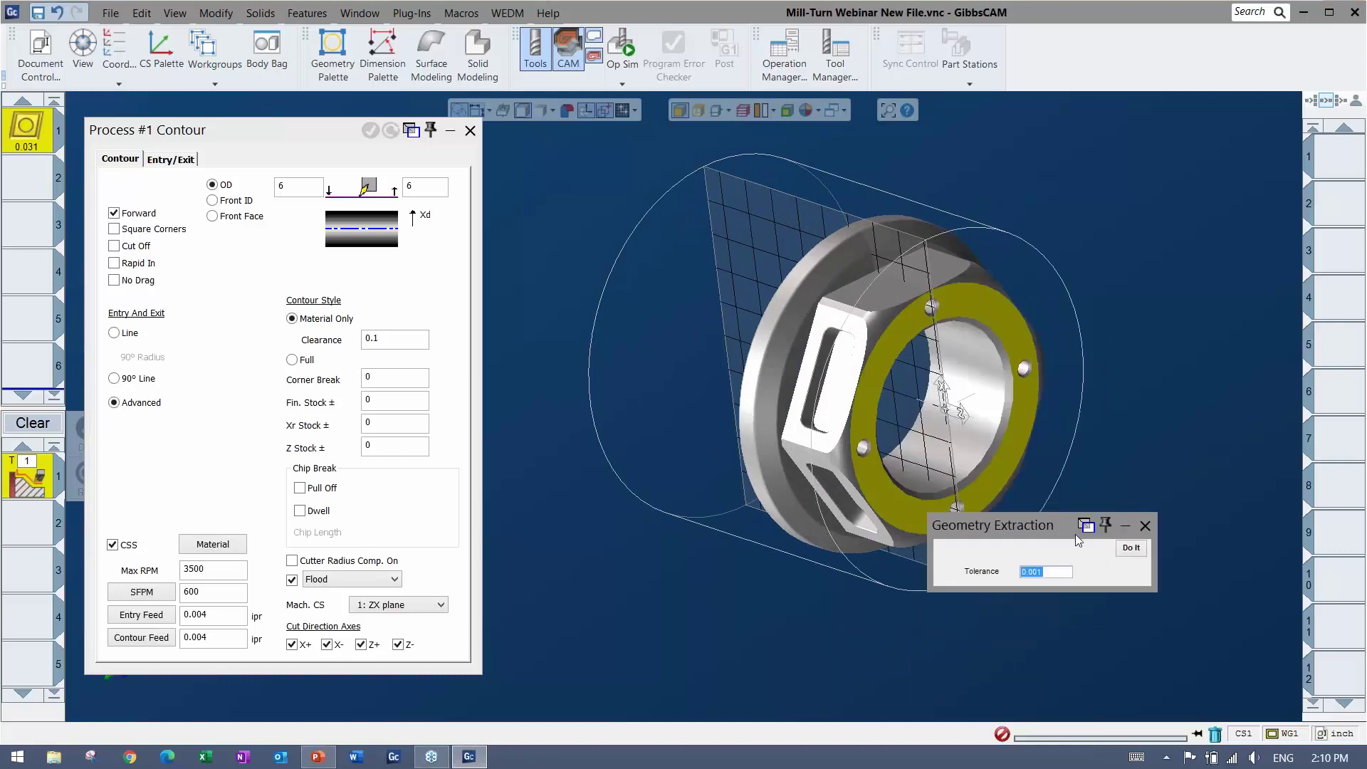
click(1128, 550)
key(ctrl+z)
click(1146, 527)
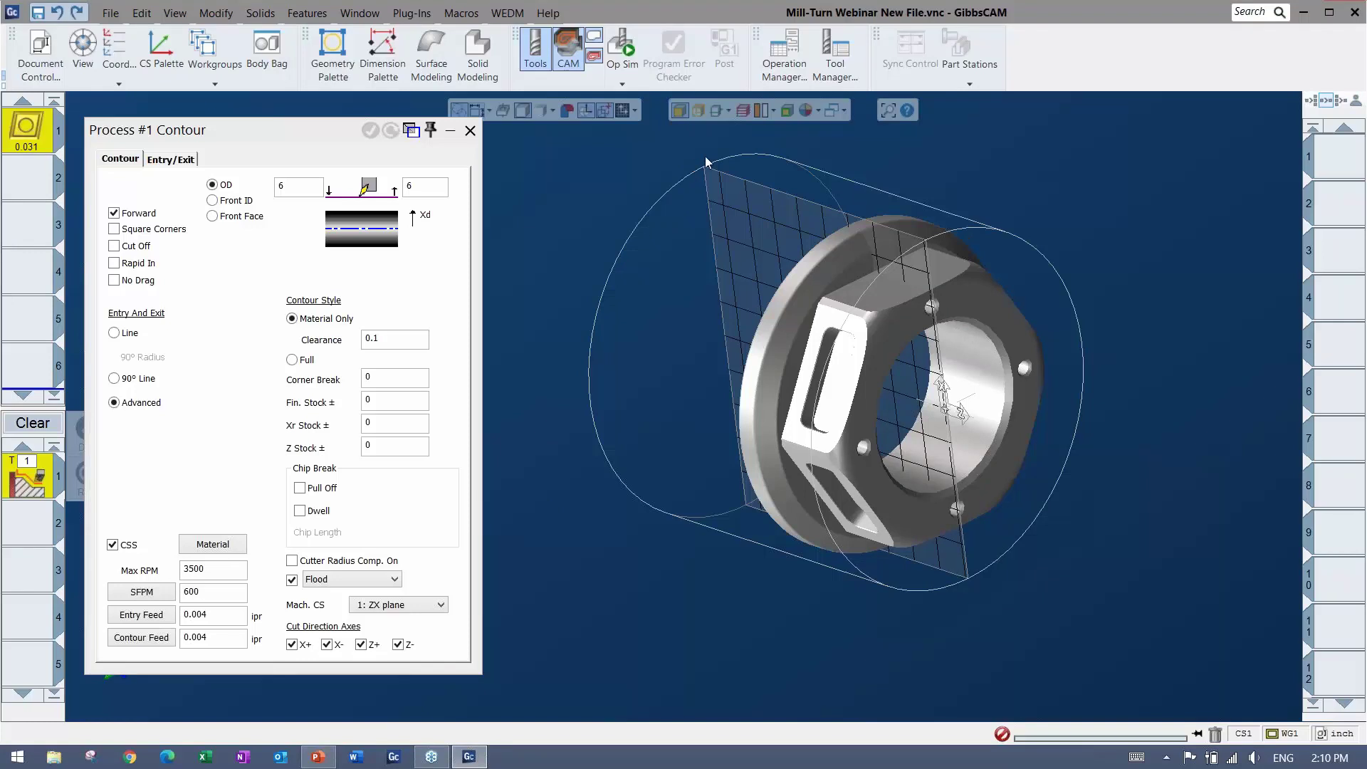
Step: Display the Profiler slice plane through the part and examine the cross-section profile from several angles
middle_drag(746, 156, 758, 159)
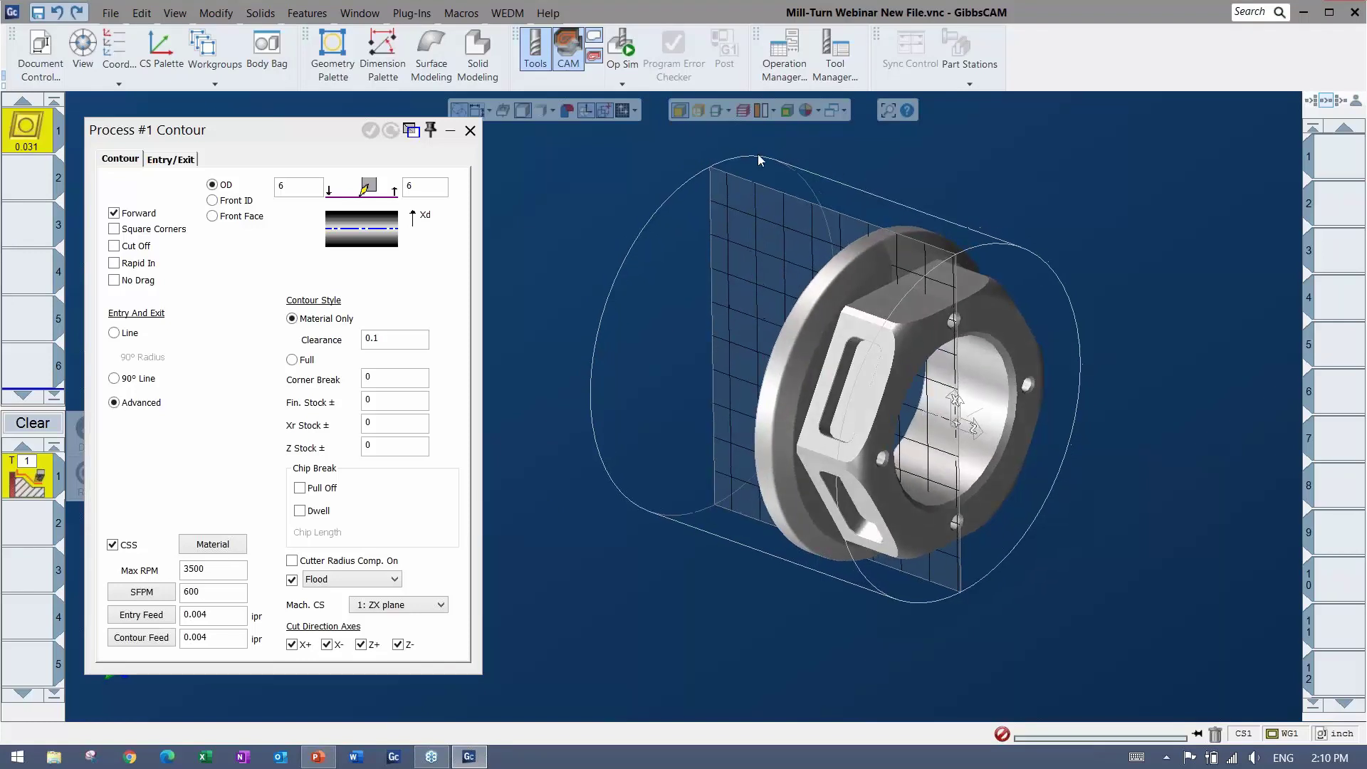
click(728, 110)
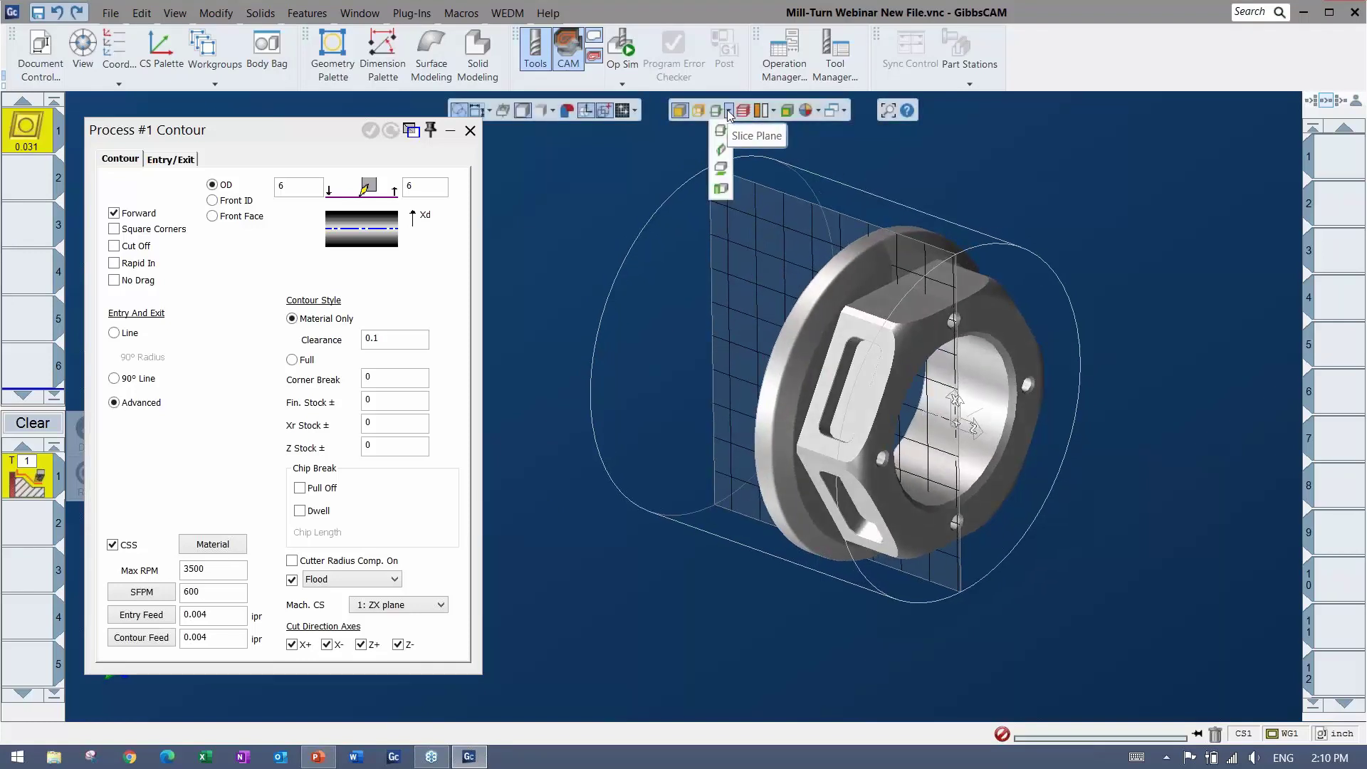
click(722, 151)
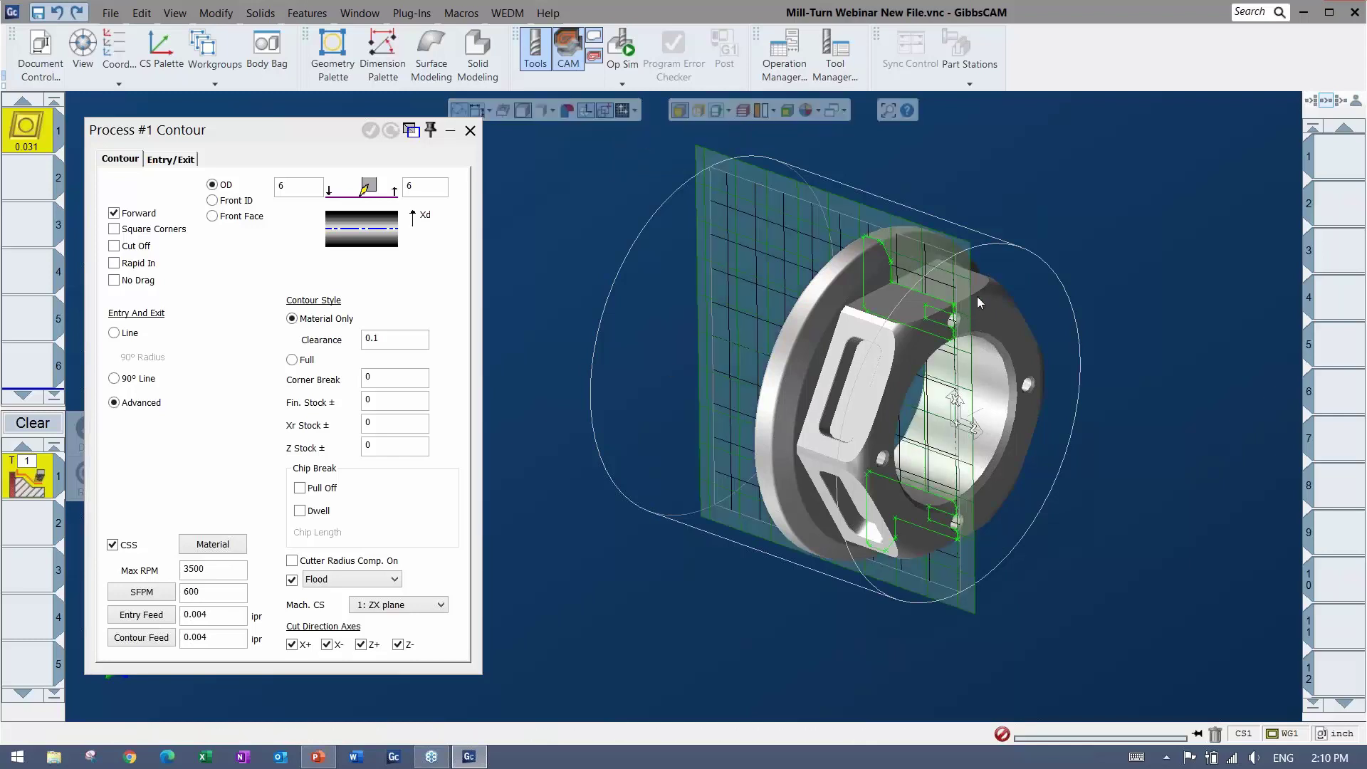
middle_drag(968, 321, 958, 293)
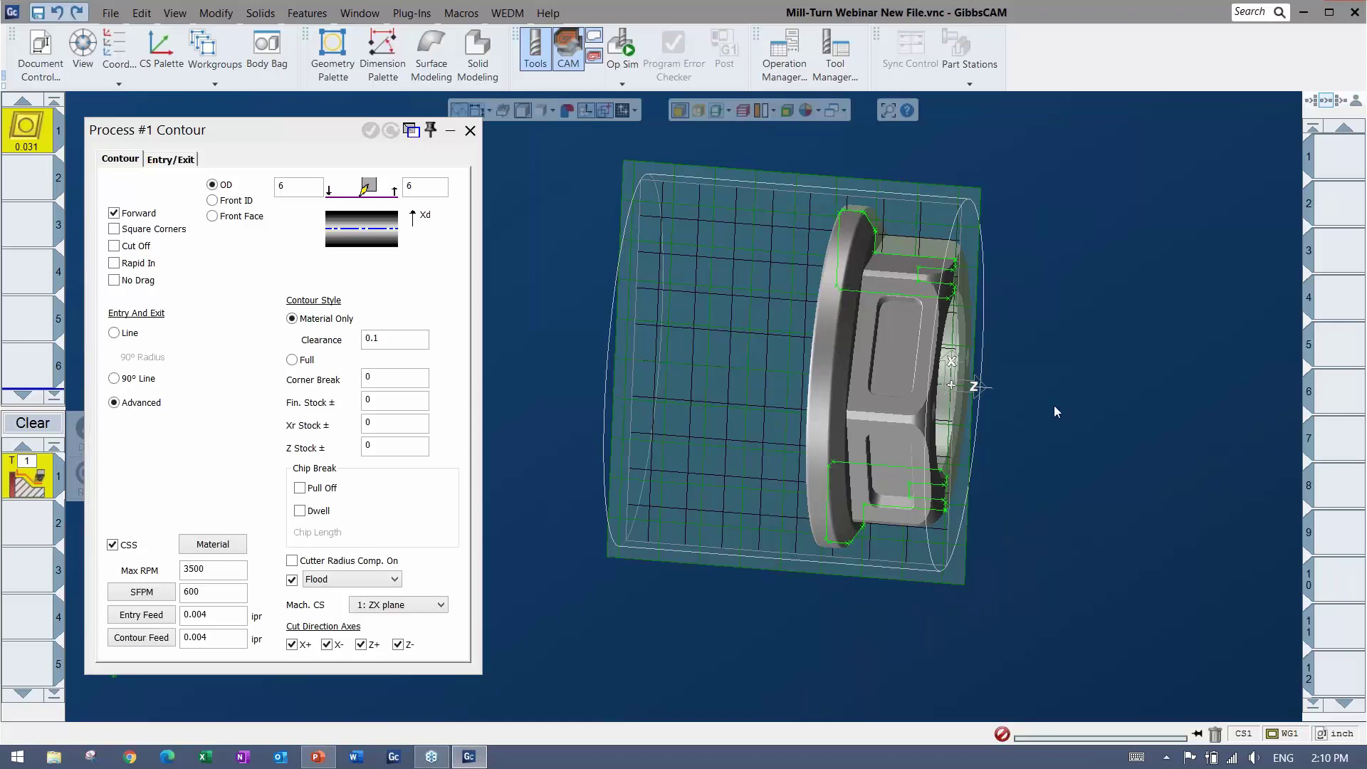
middle_drag(1053, 405, 1130, 318)
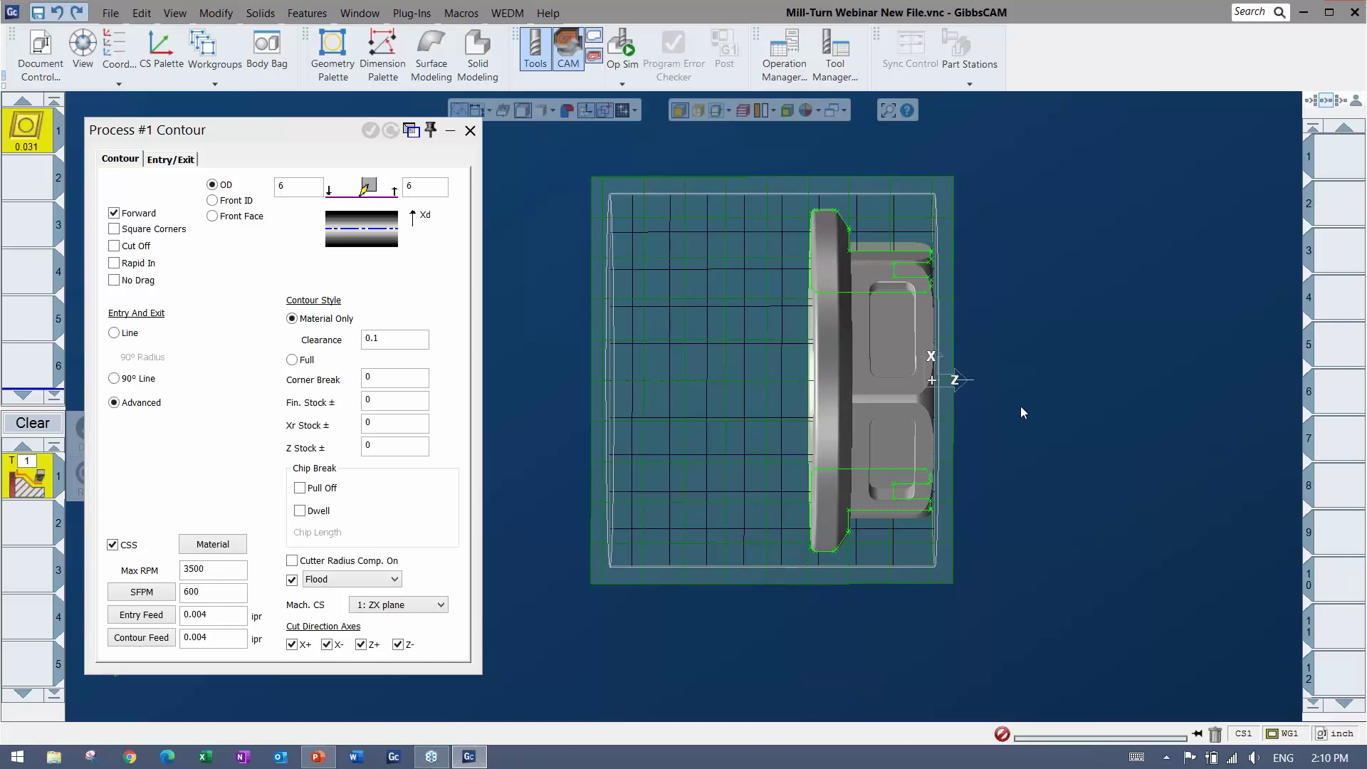
middle_drag(838, 413, 690, 375)
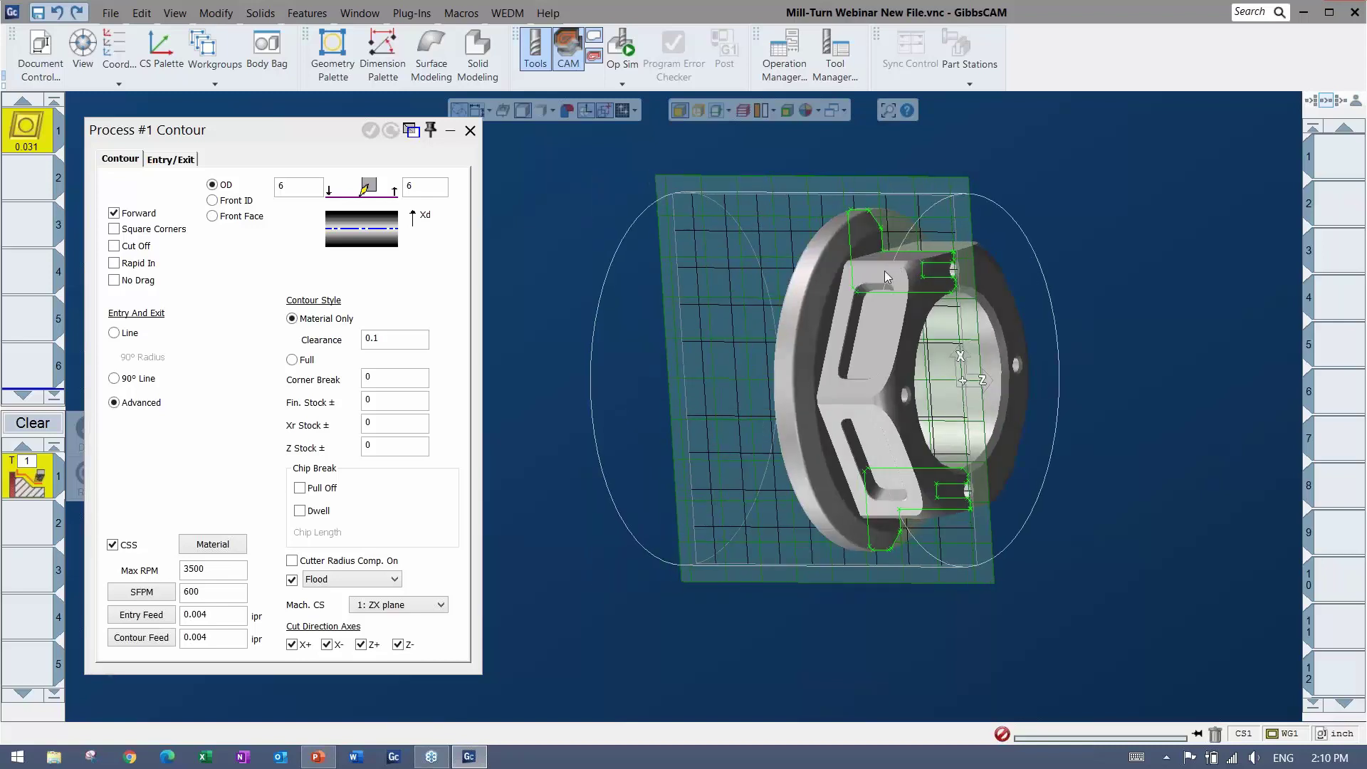
middle_drag(902, 320, 692, 187)
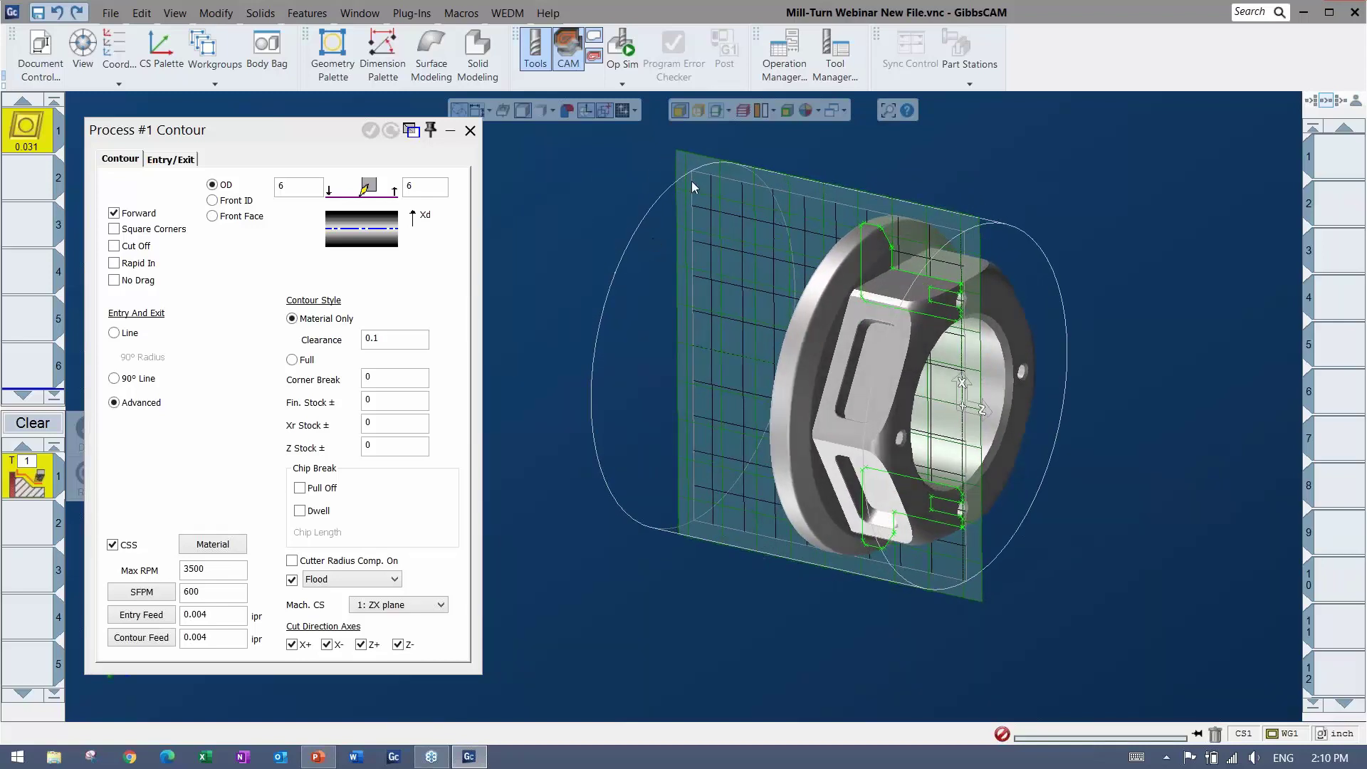
Step: Switch the Profiler to Slice Spun Body mode and examine the spun profile against the part
click(726, 111)
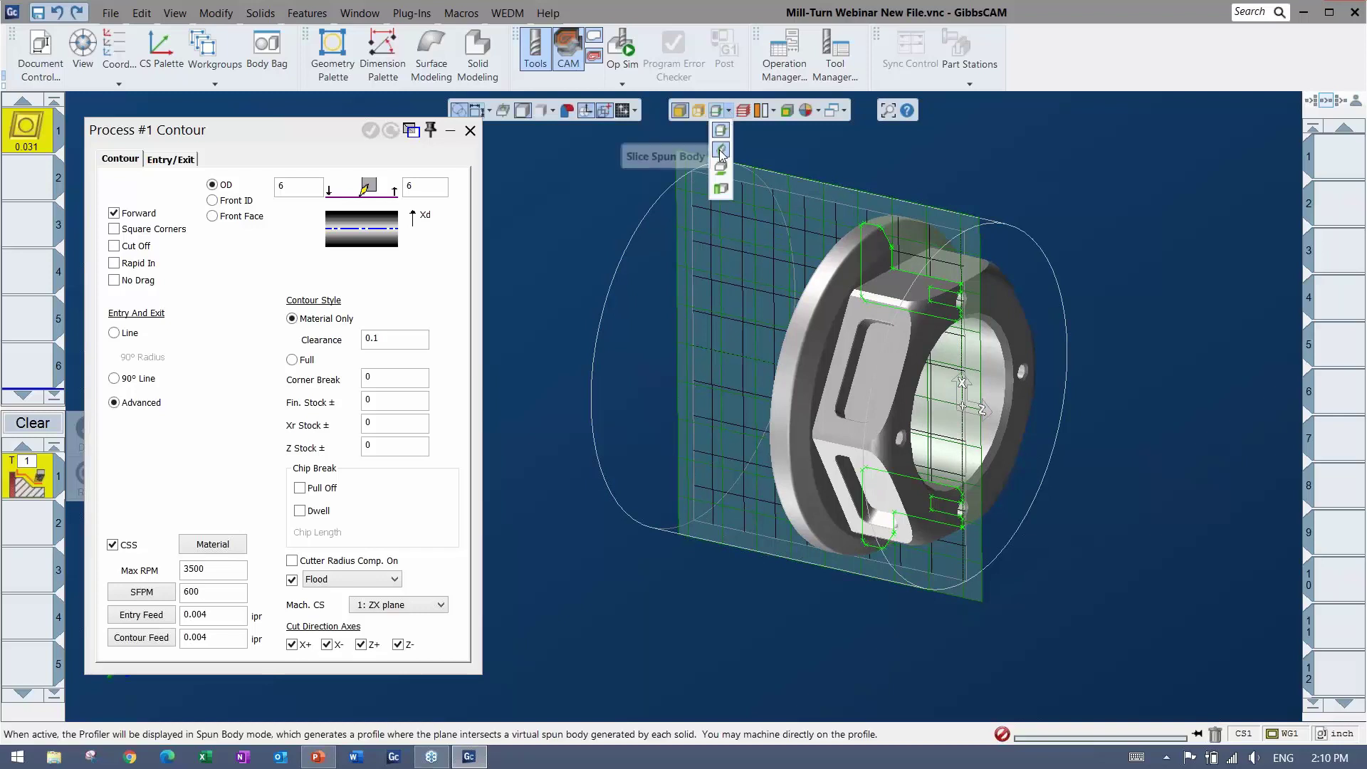
click(722, 152)
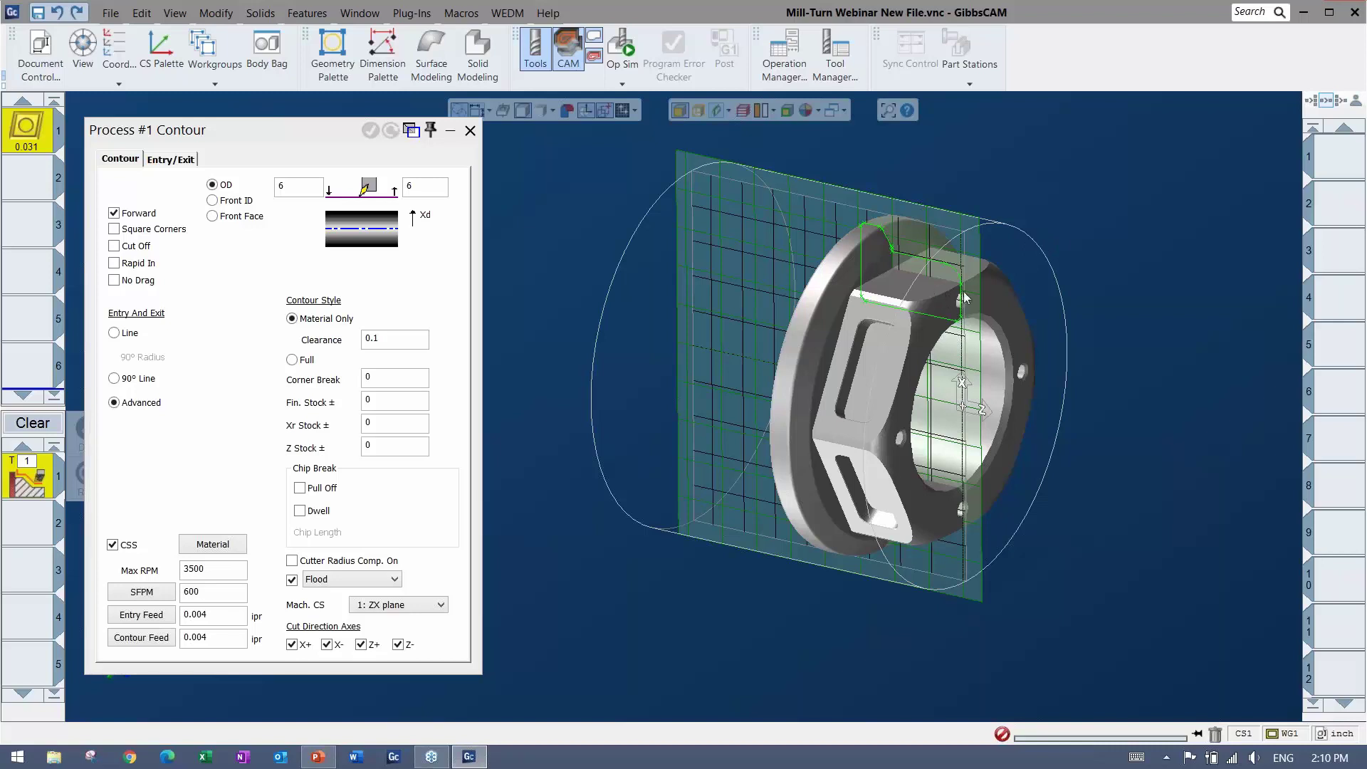
key(t)
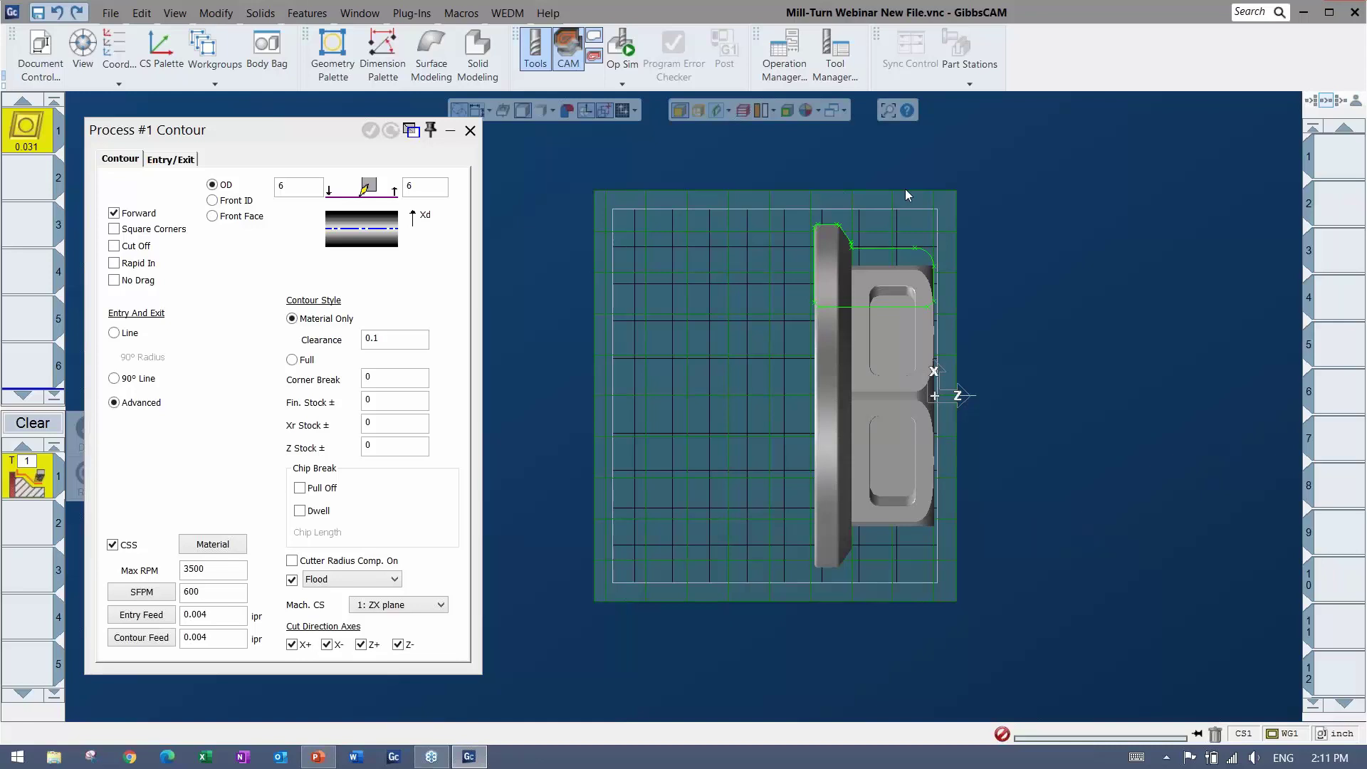
middle_drag(926, 434, 783, 399)
middle_drag(775, 327, 858, 321)
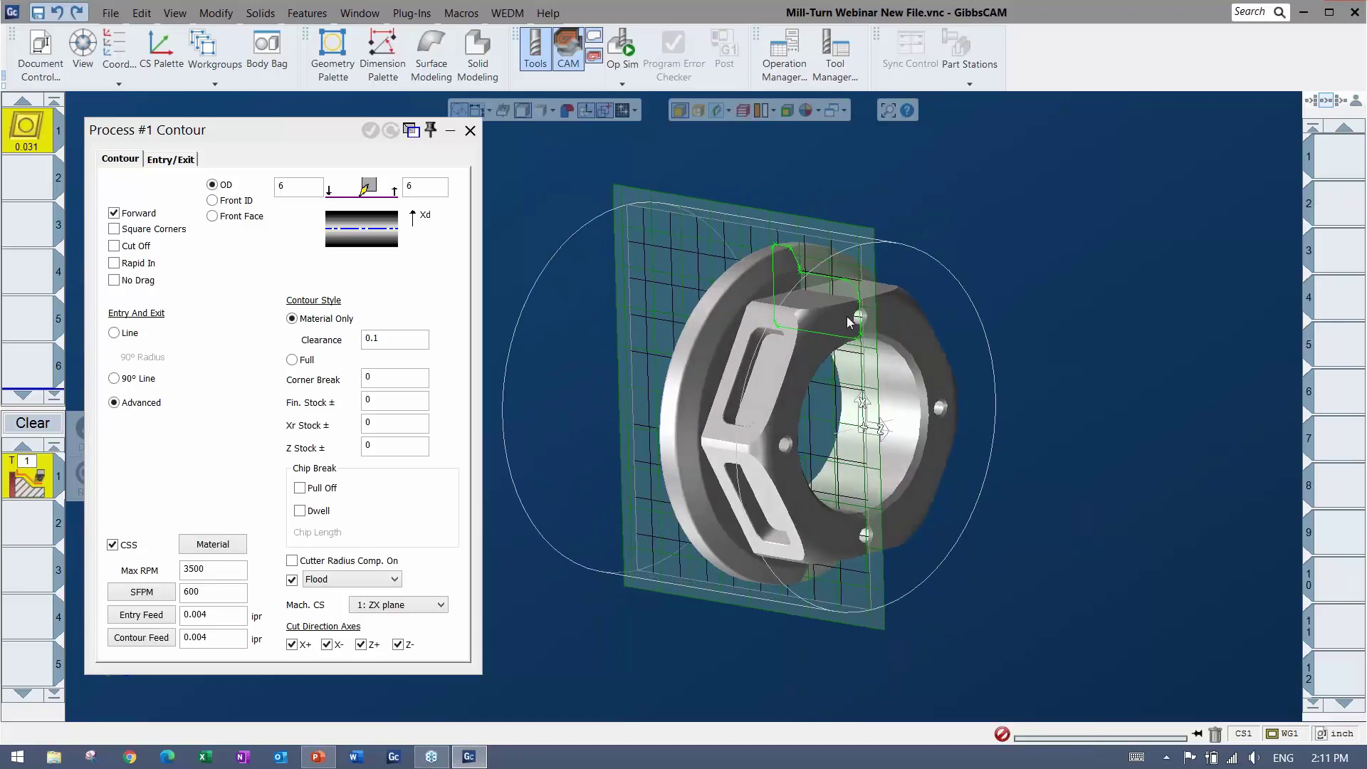
Step: Select the front-face segment of the spun profile as the cut shape for the Contour process
middle_drag(876, 404, 1001, 386)
key(ctrl+1)
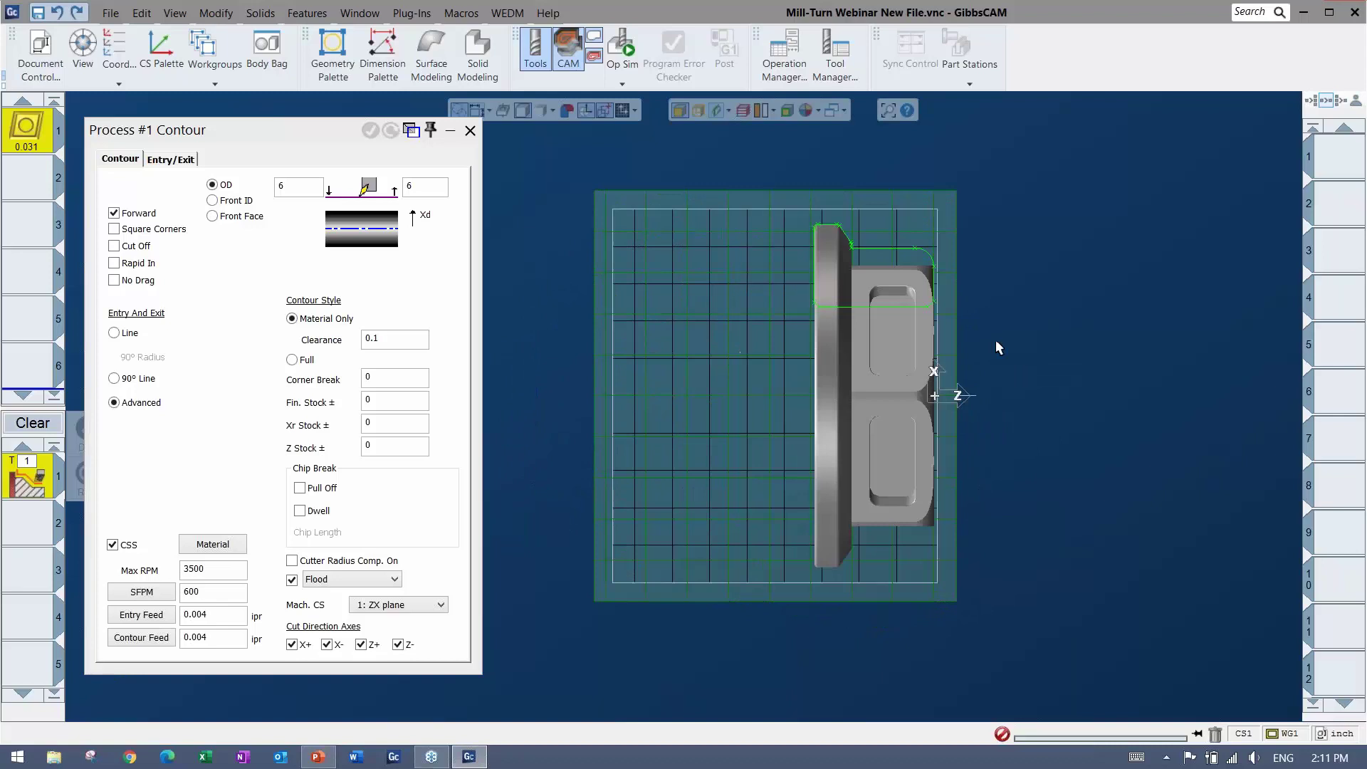
click(934, 288)
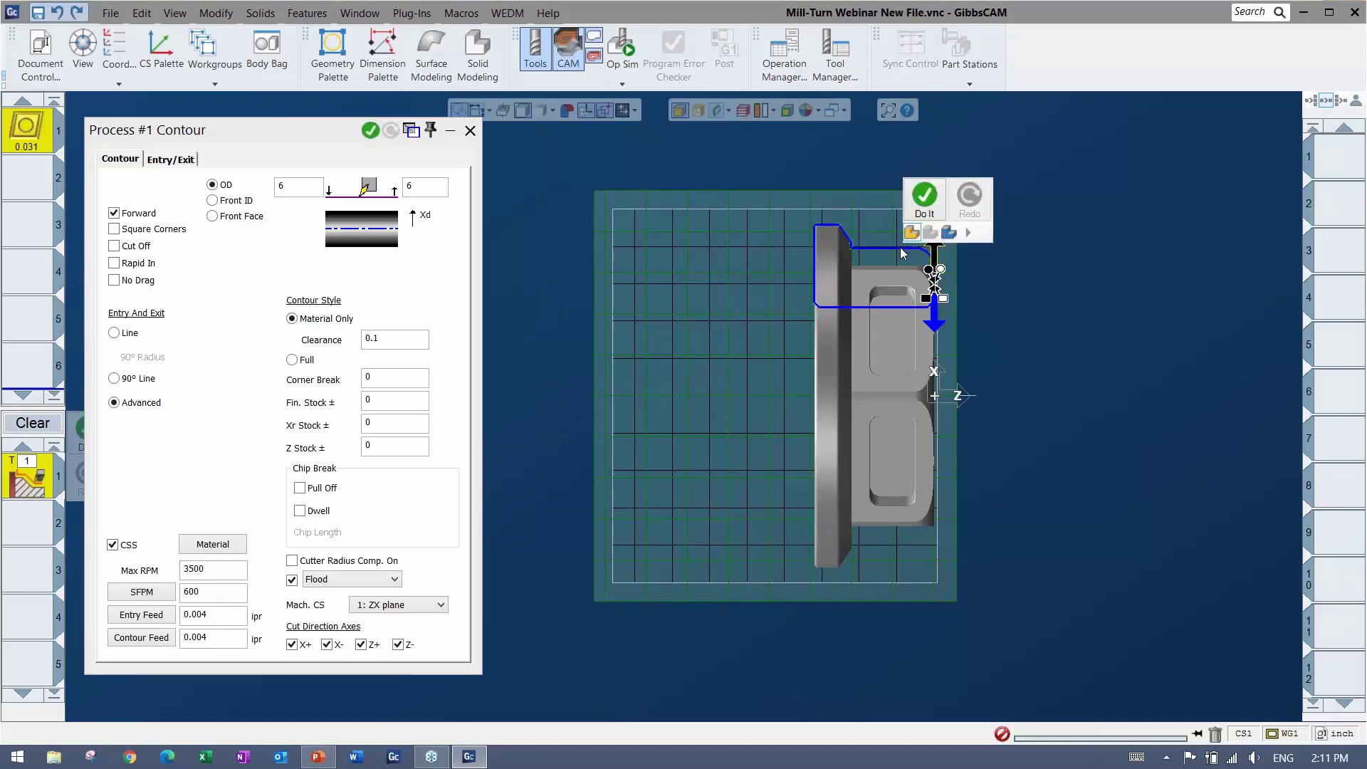
Step: Clear the cut shape selection and reselect the front-face segment of the spun profile
right_click(938, 246)
click(1108, 208)
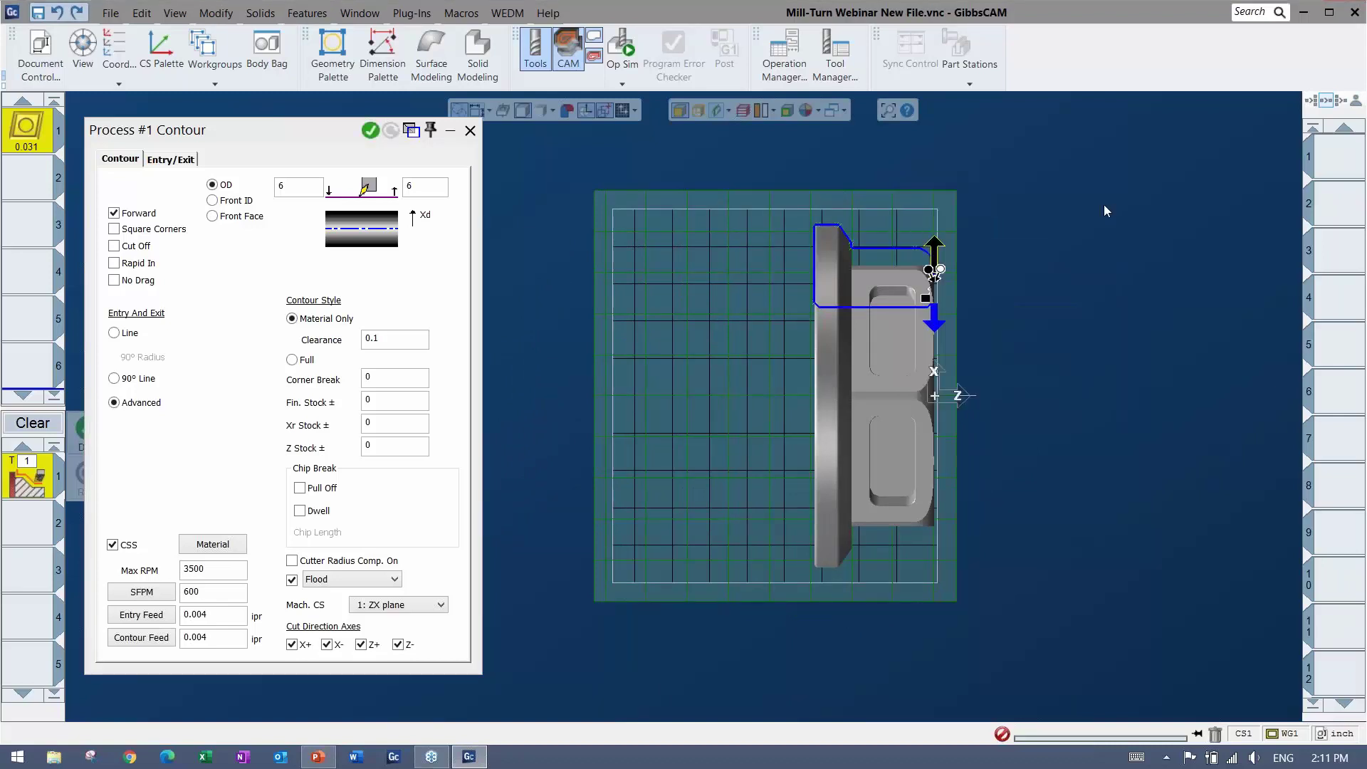
click(1105, 210)
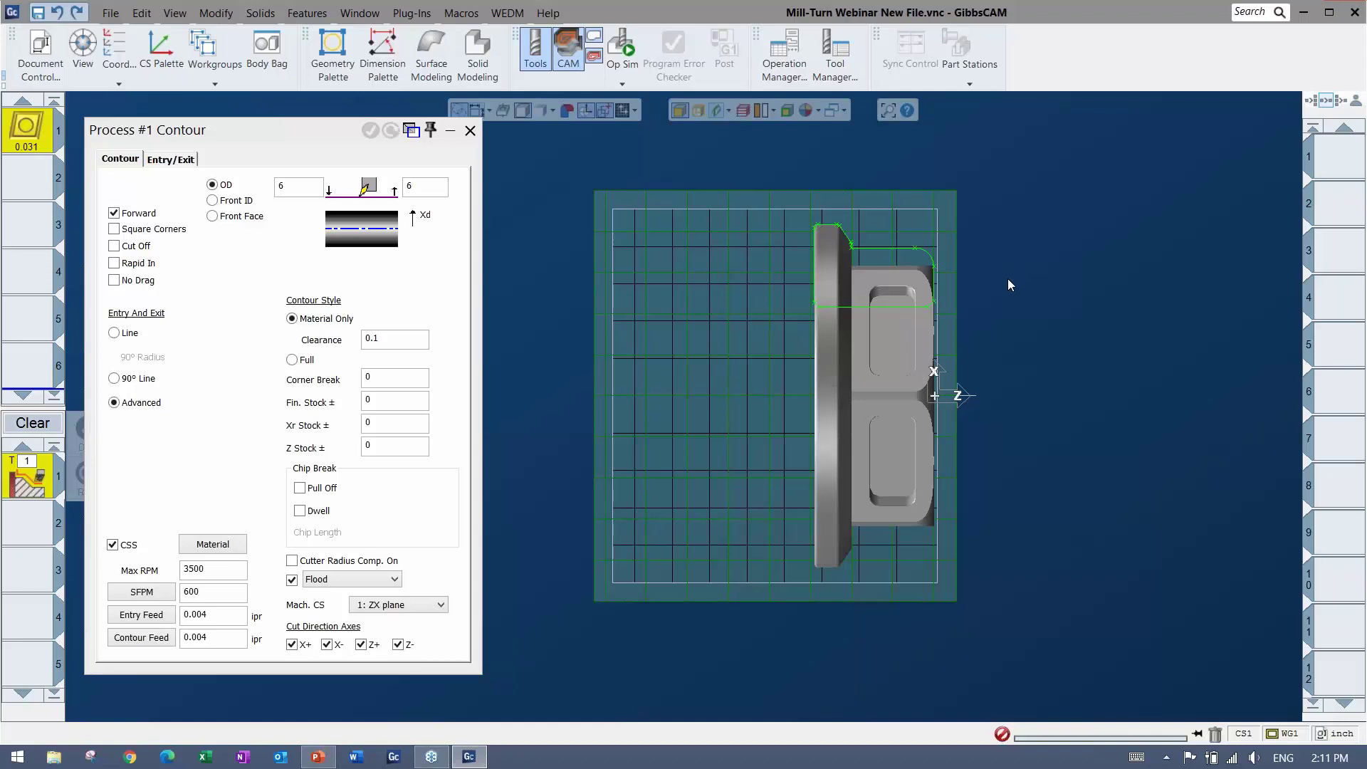
click(935, 286)
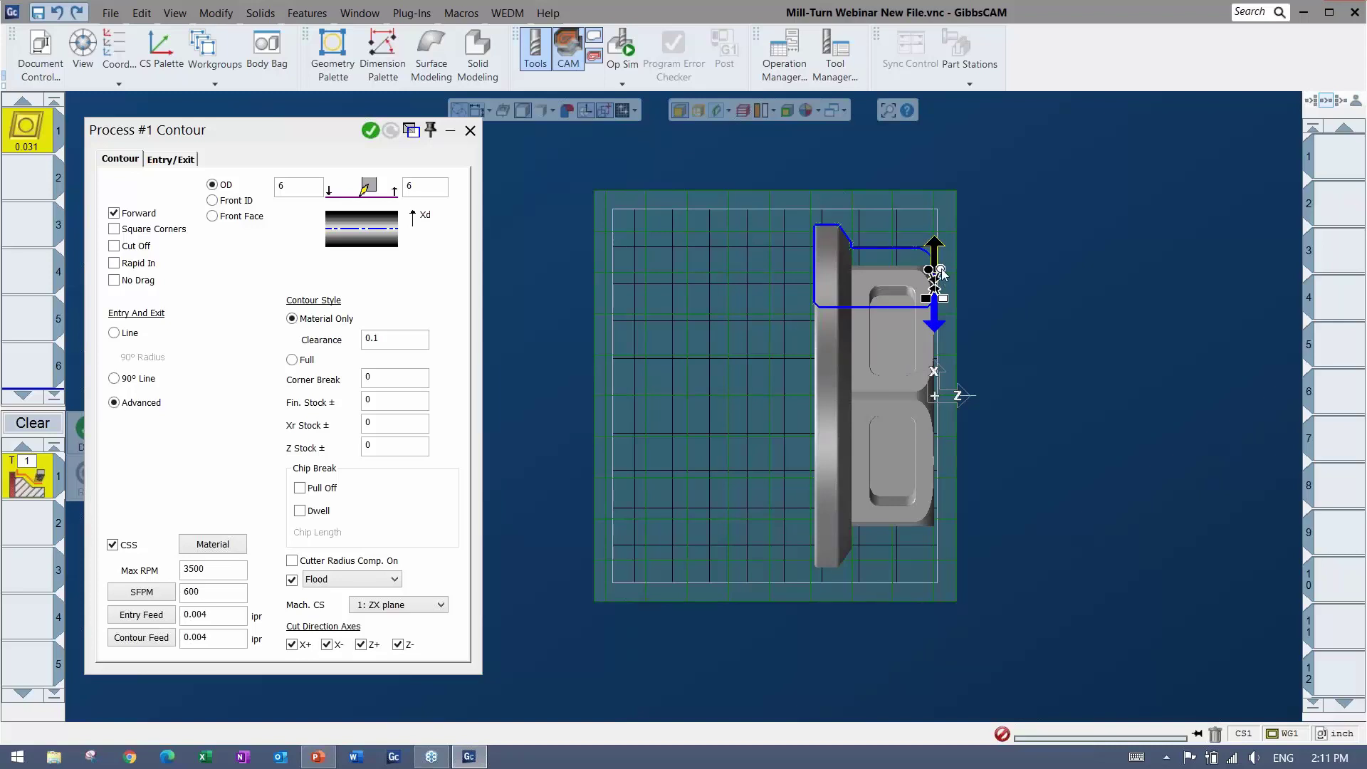
Step: Extend the facing cut's start point beyond the stock's outer diameter and its end point past the spindle centreline
scroll(941, 273, up, 2)
drag(1003, 246, 998, 123)
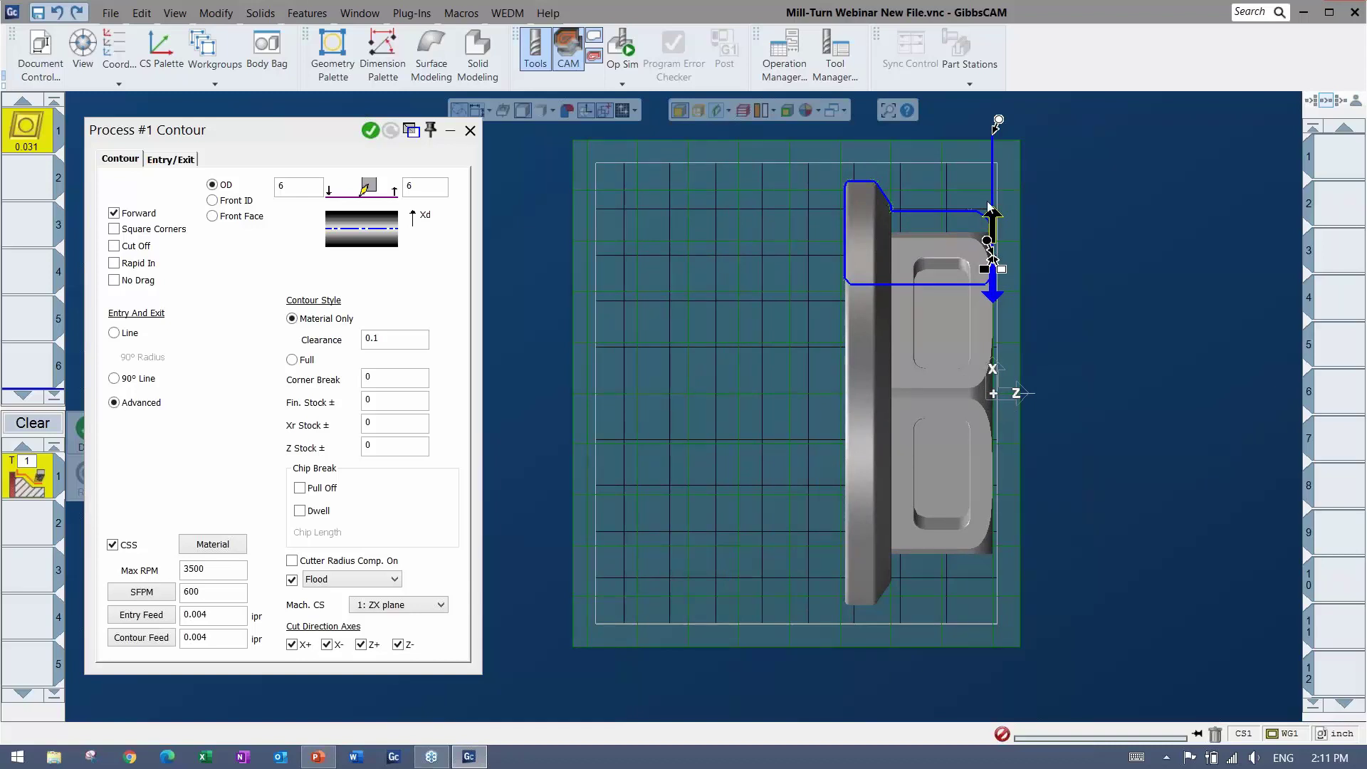
drag(989, 246, 988, 415)
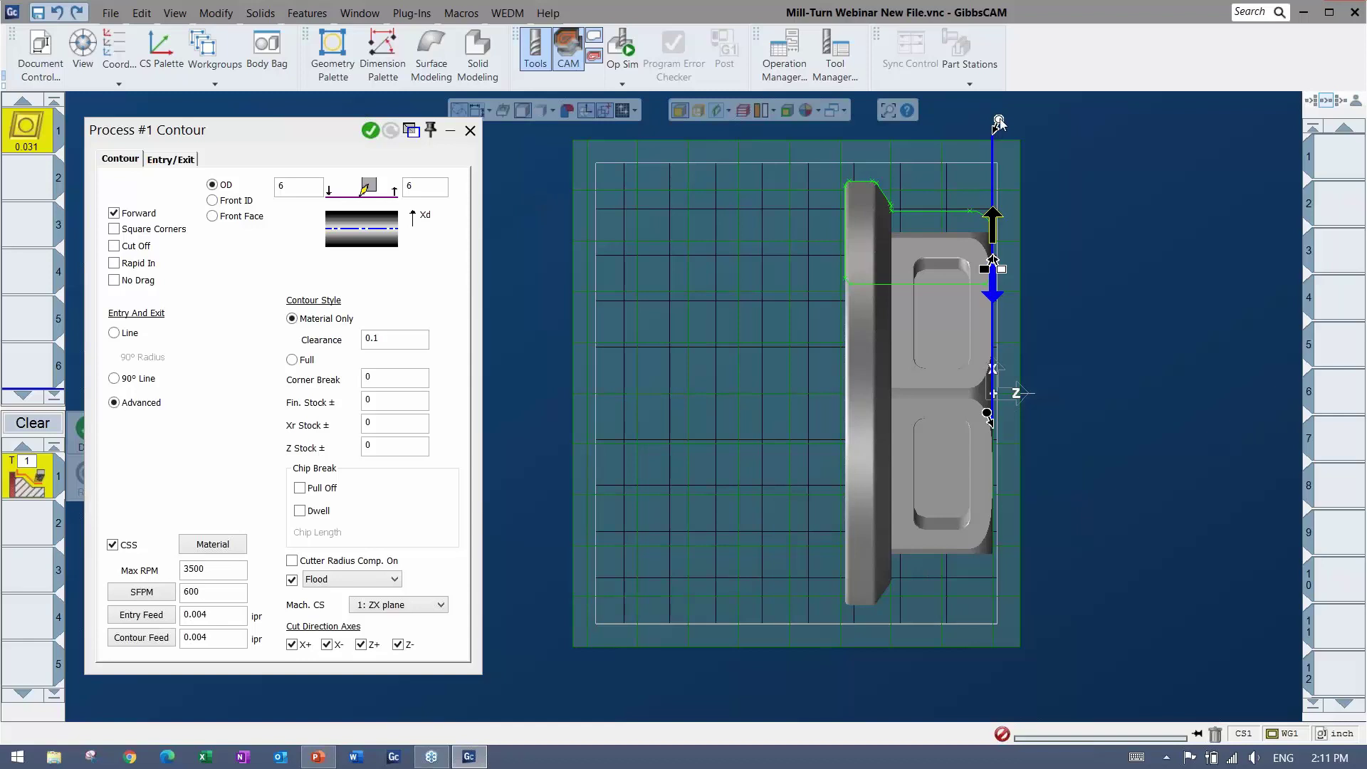
right_click(1000, 122)
click(1038, 152)
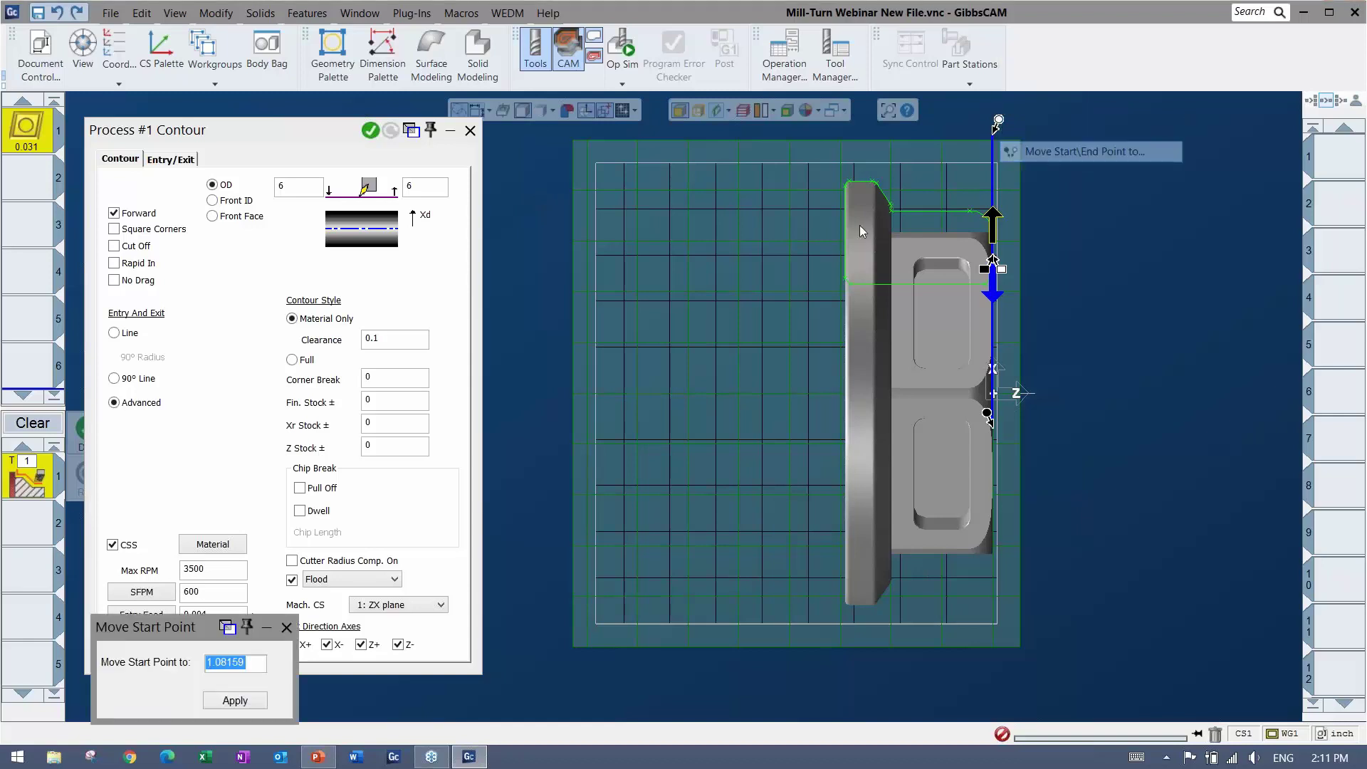
click(288, 630)
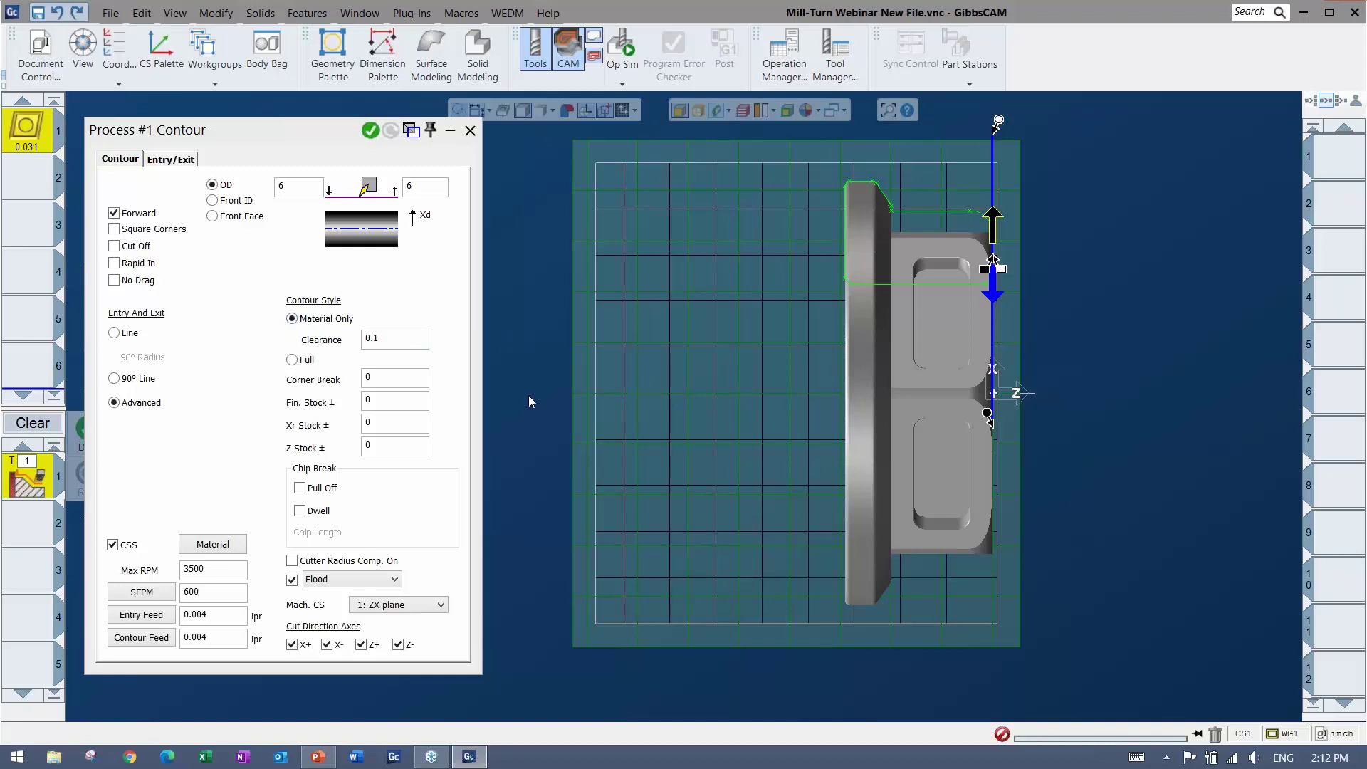
Step: Move the cut's start point slightly farther outside the stock and generate the facing Contour operation
drag(999, 120, 998, 97)
drag(297, 141, 361, 173)
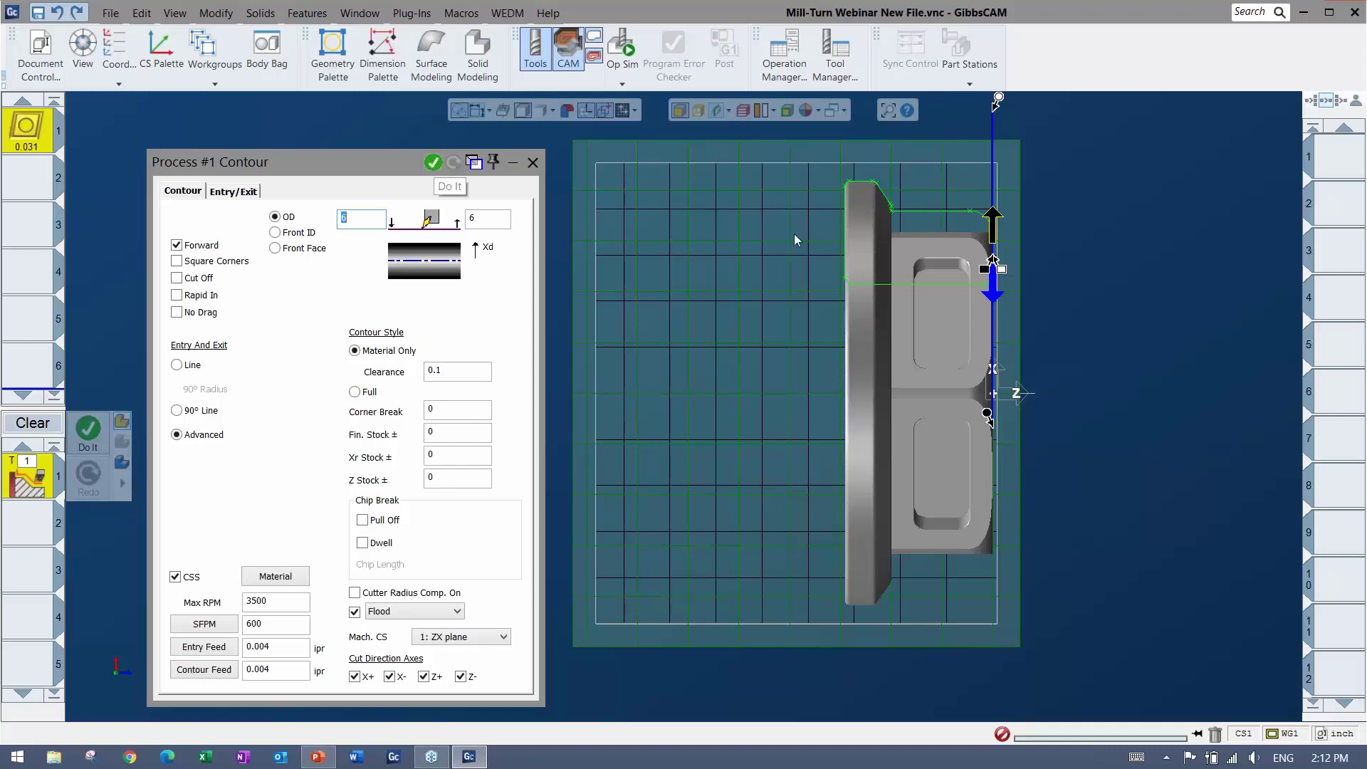
right_click(1151, 205)
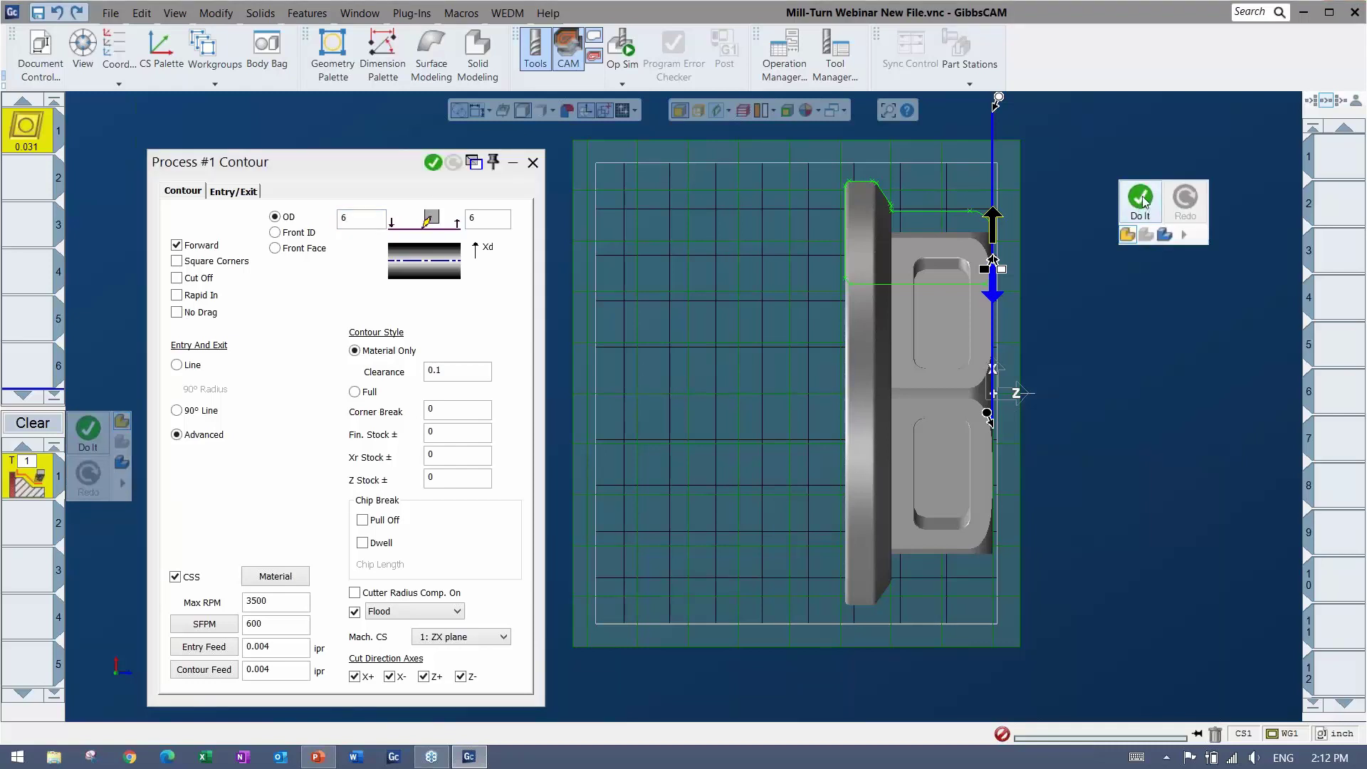
click(1141, 203)
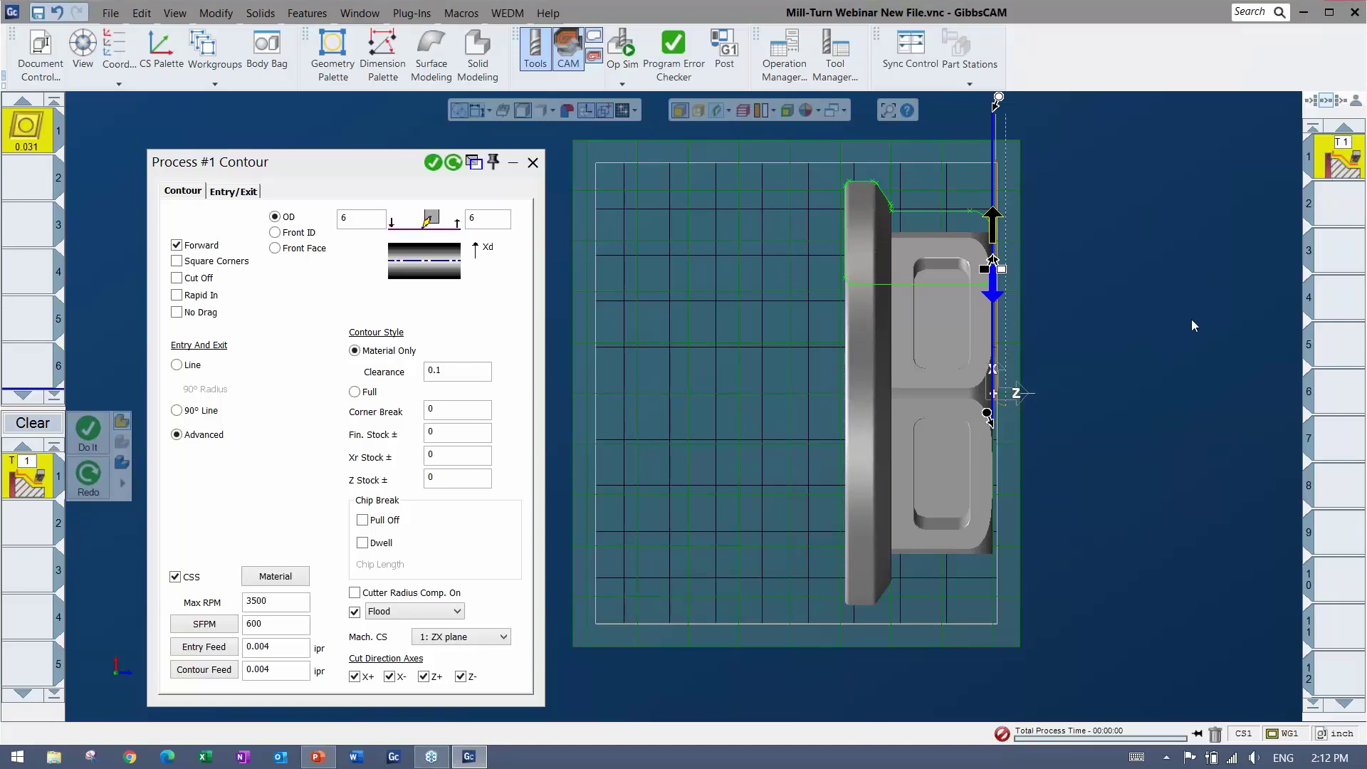
Step: Try pulling the cut's end point back to short of the centreline and redo the Contour operation
scroll(1023, 161, down, 2)
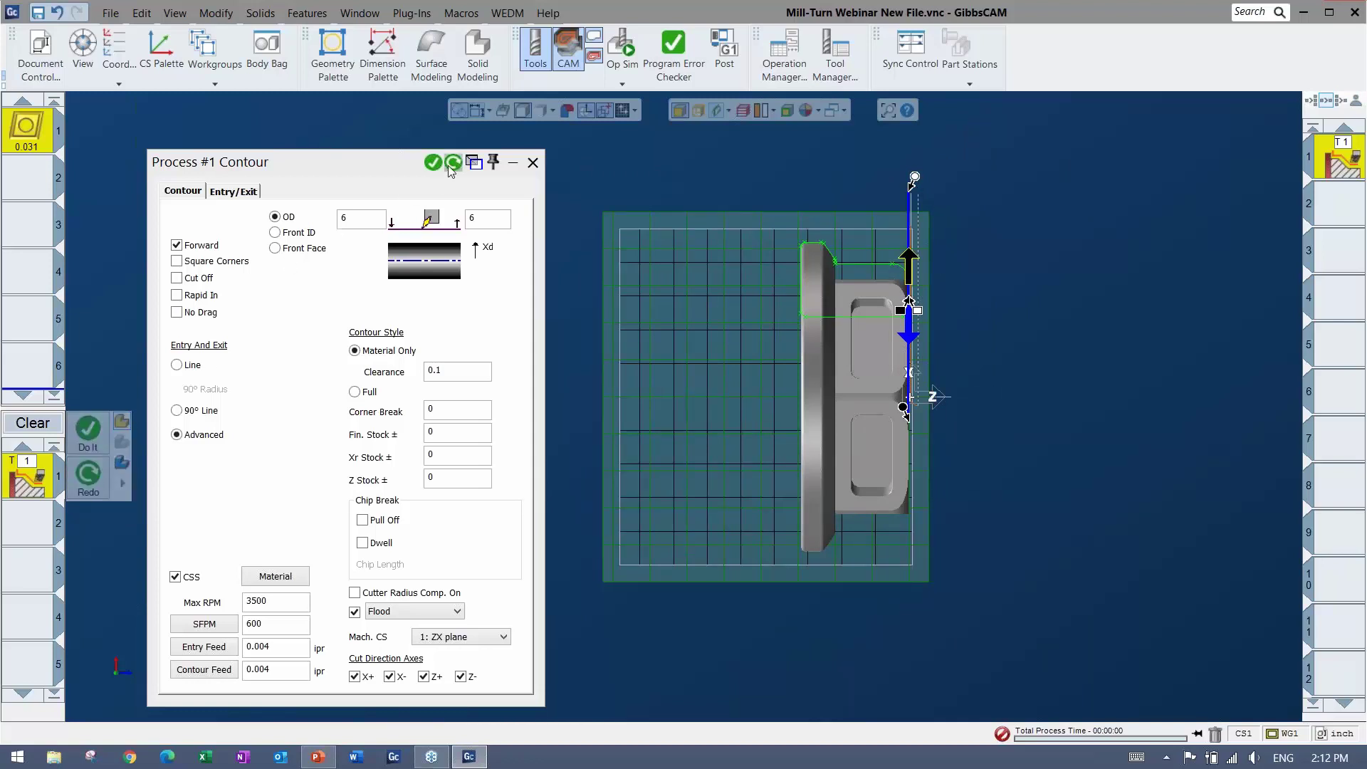
right_click(980, 255)
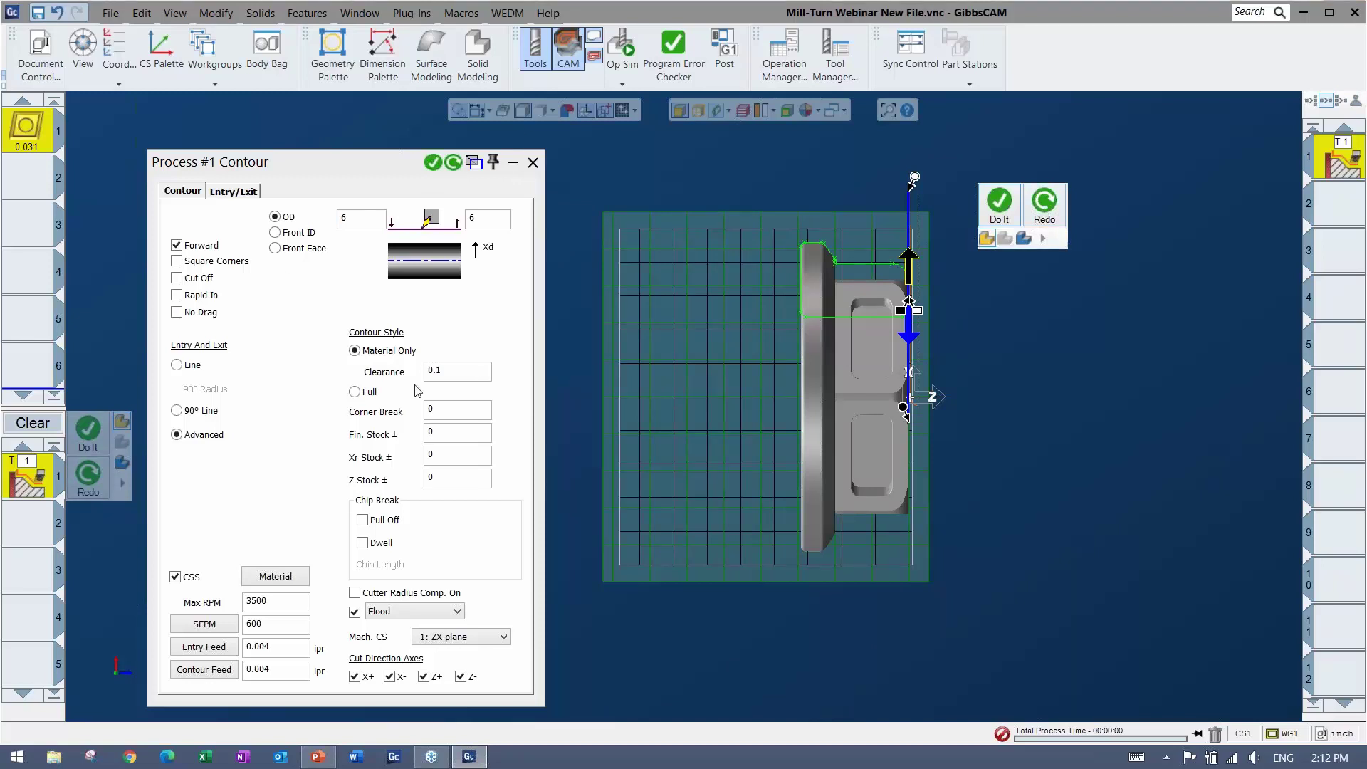
click(342, 217)
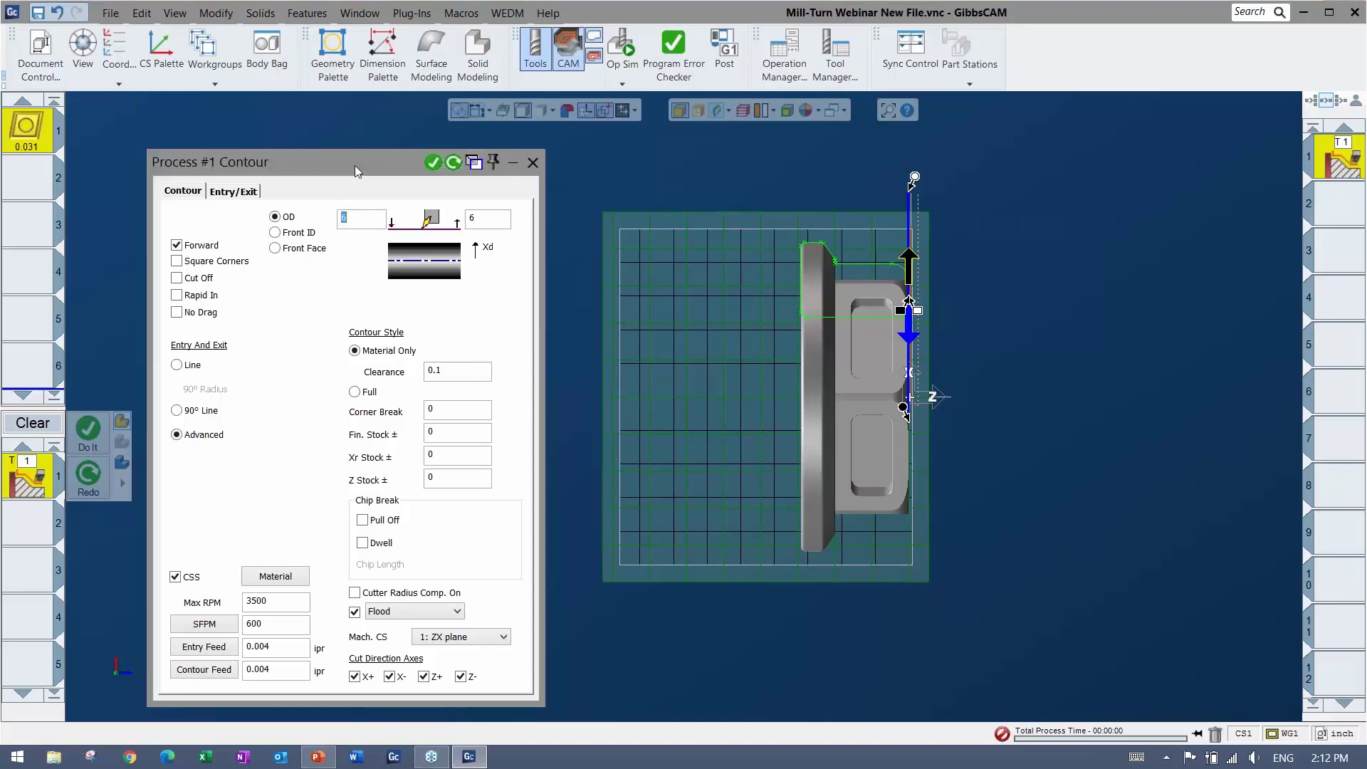
drag(903, 398, 903, 332)
click(454, 164)
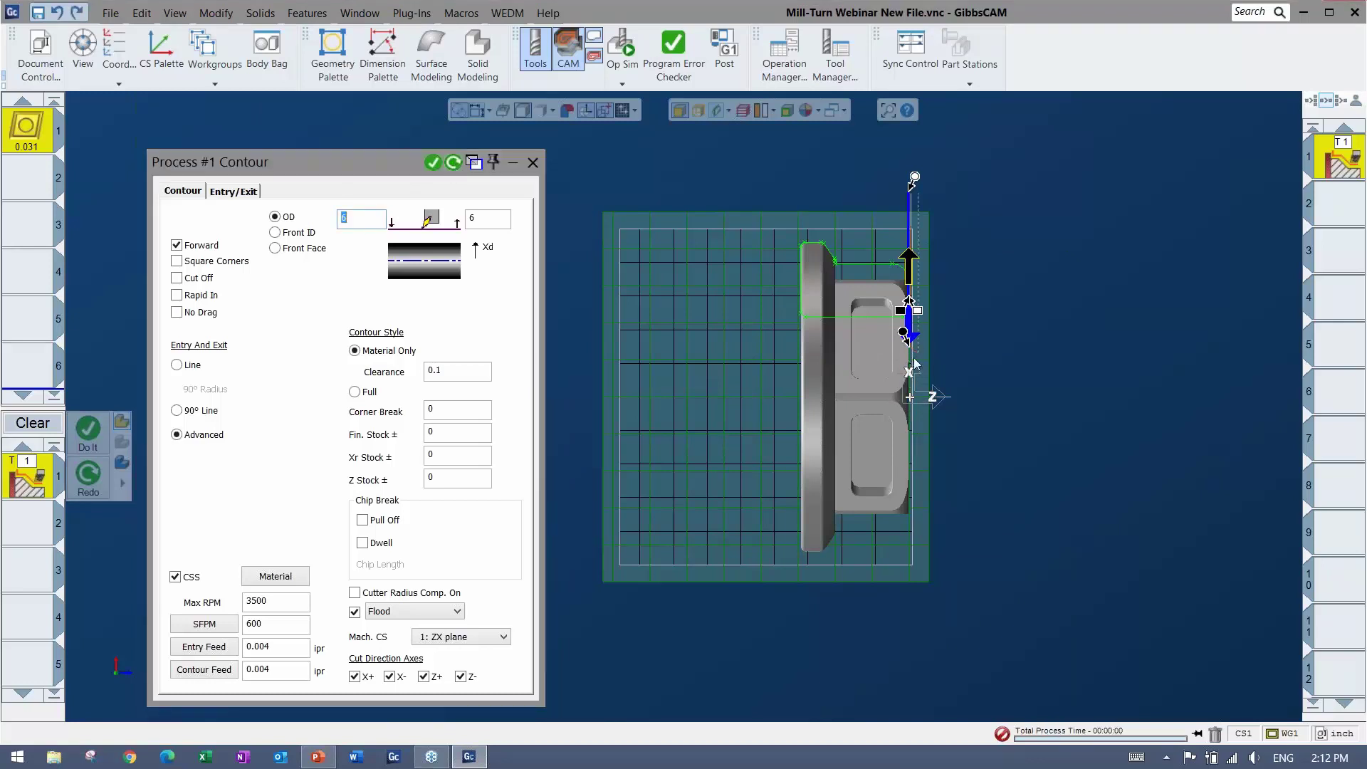
Step: Move the cut's end point past the spindle centreline, redo the Contour operation and deselect the profile
drag(903, 332, 903, 426)
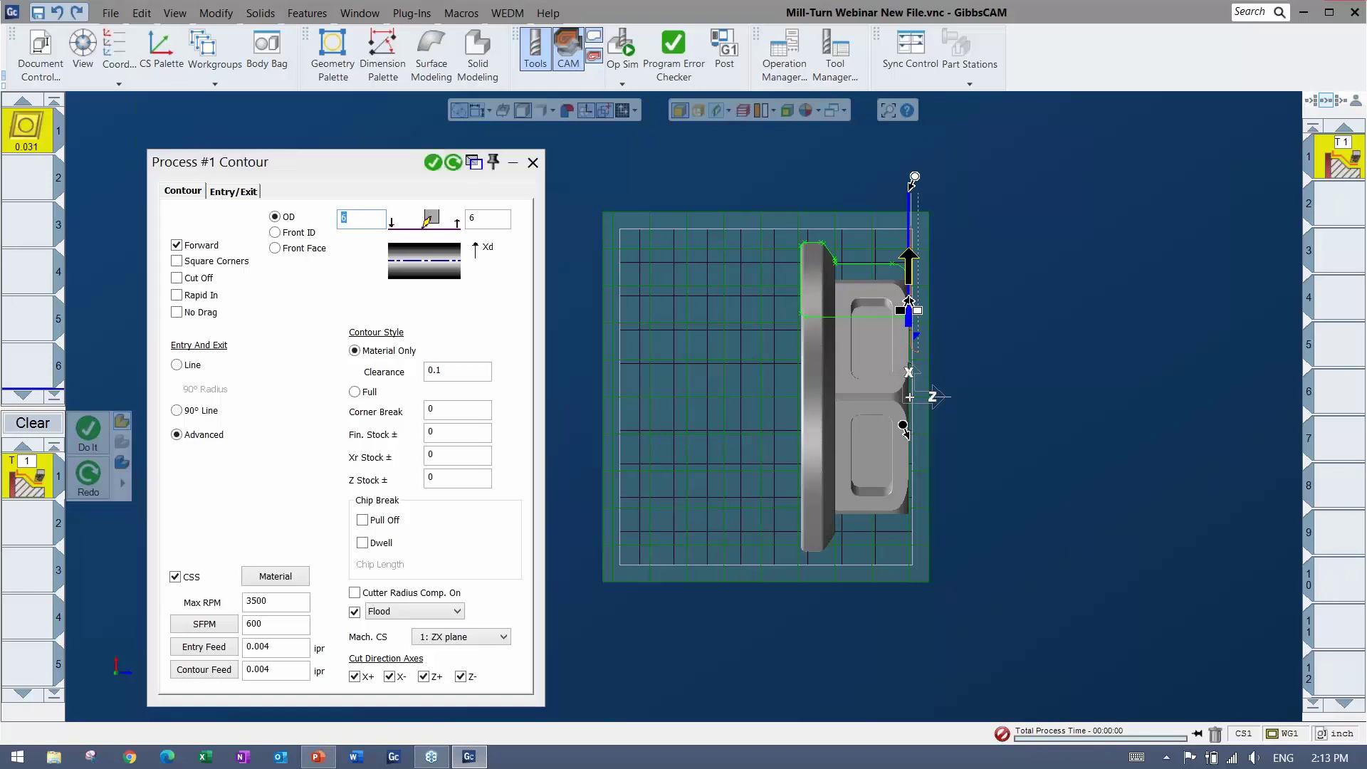
click(454, 165)
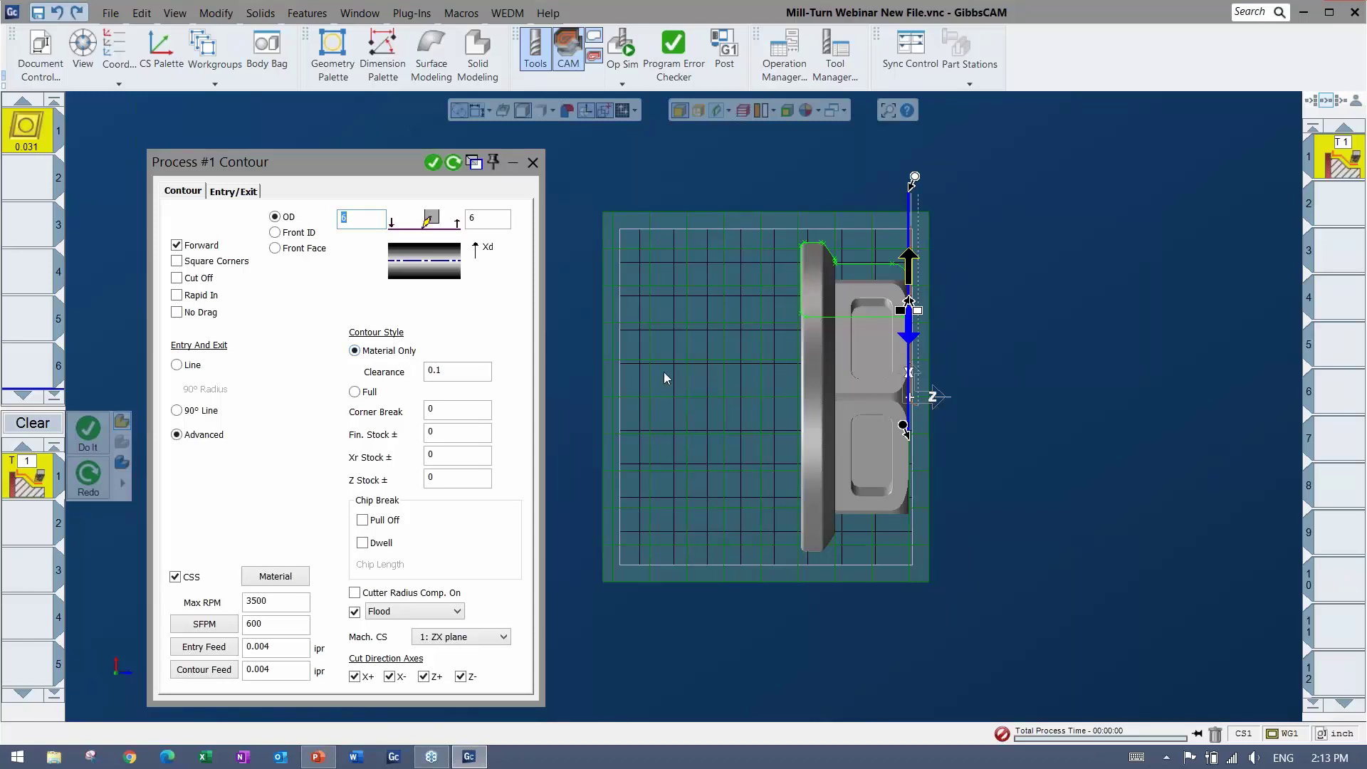
click(1077, 309)
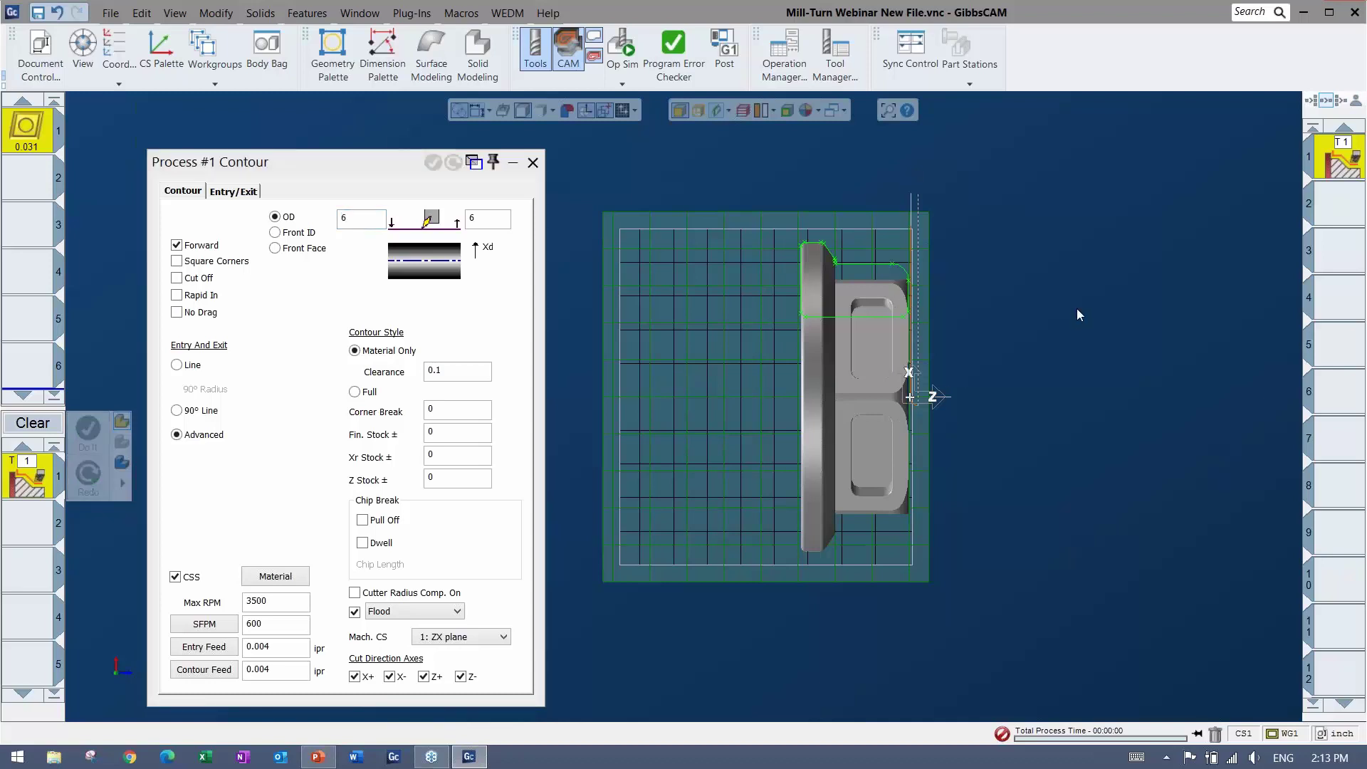
Step: Close the Contour process settings, deselect the turning tool and clear the process list
click(532, 163)
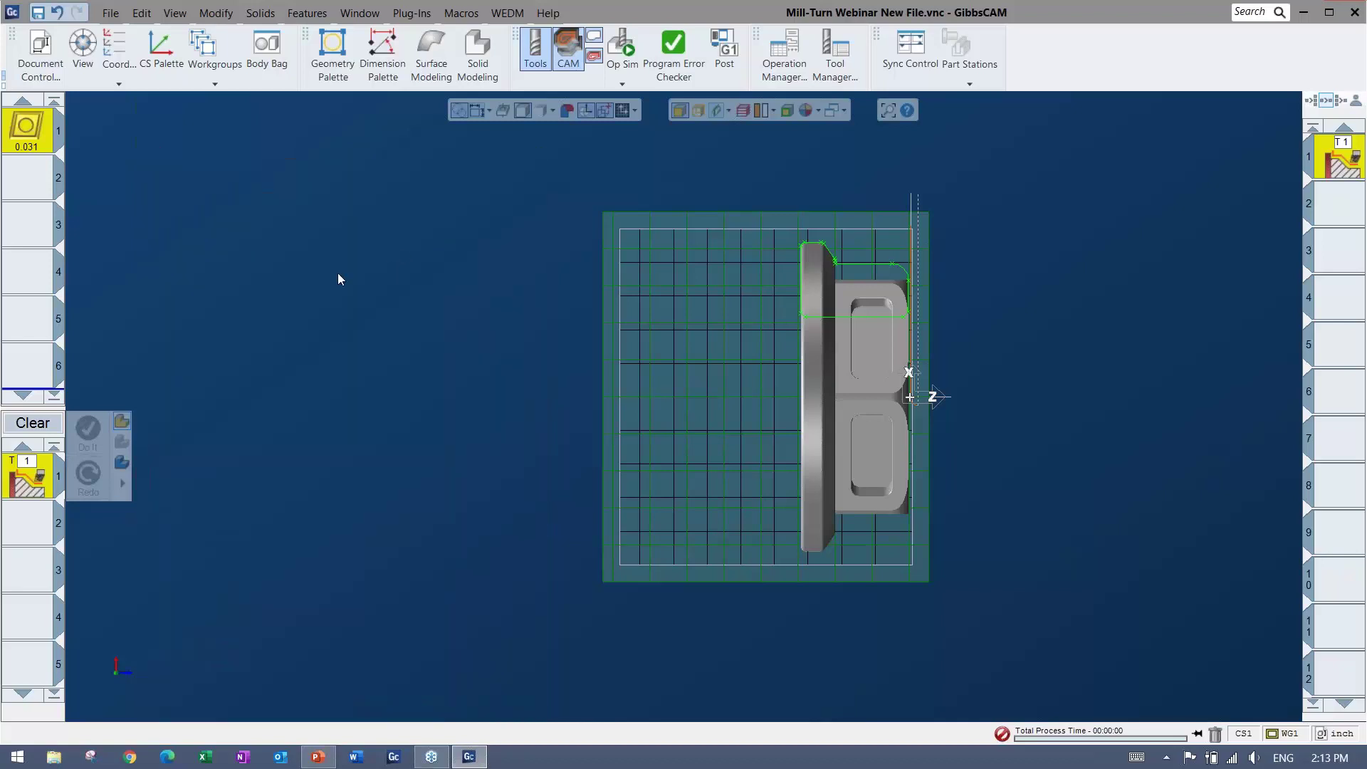
click(22, 125)
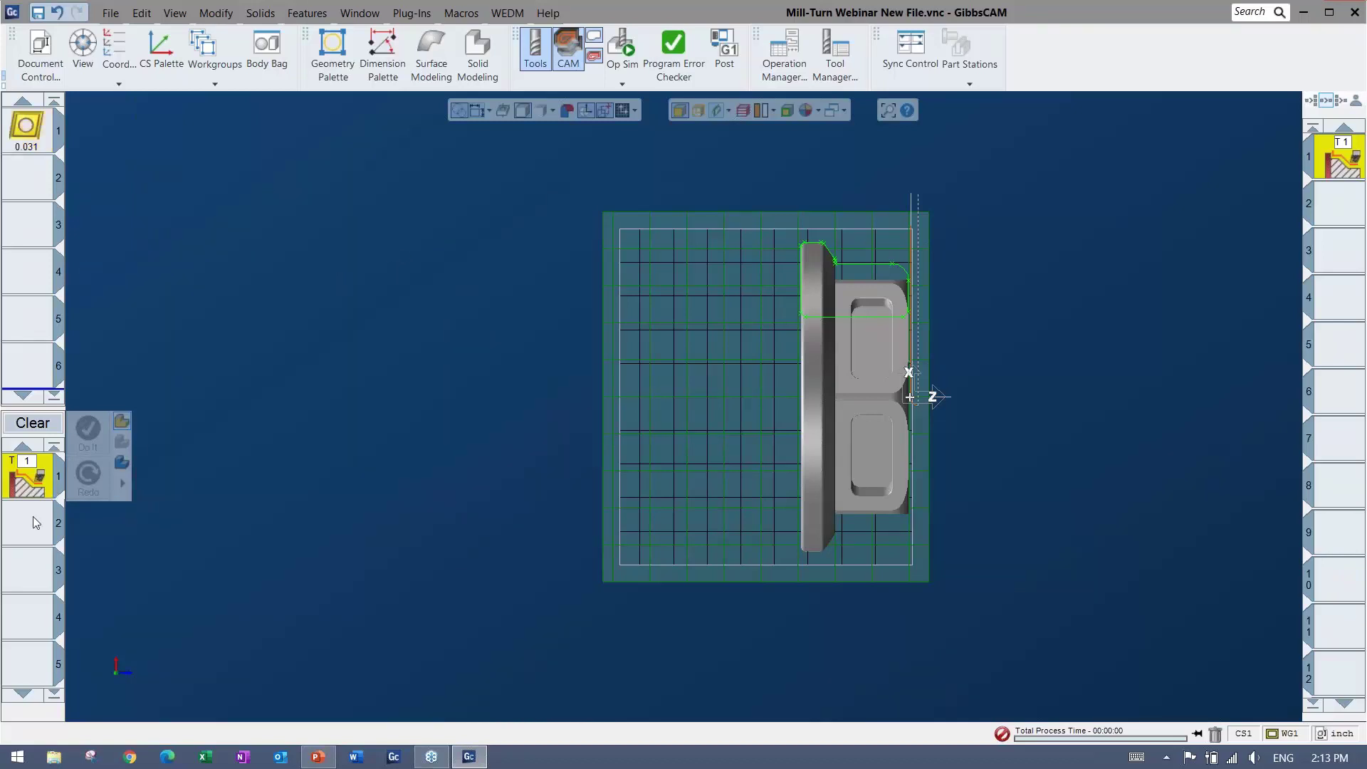
click(33, 423)
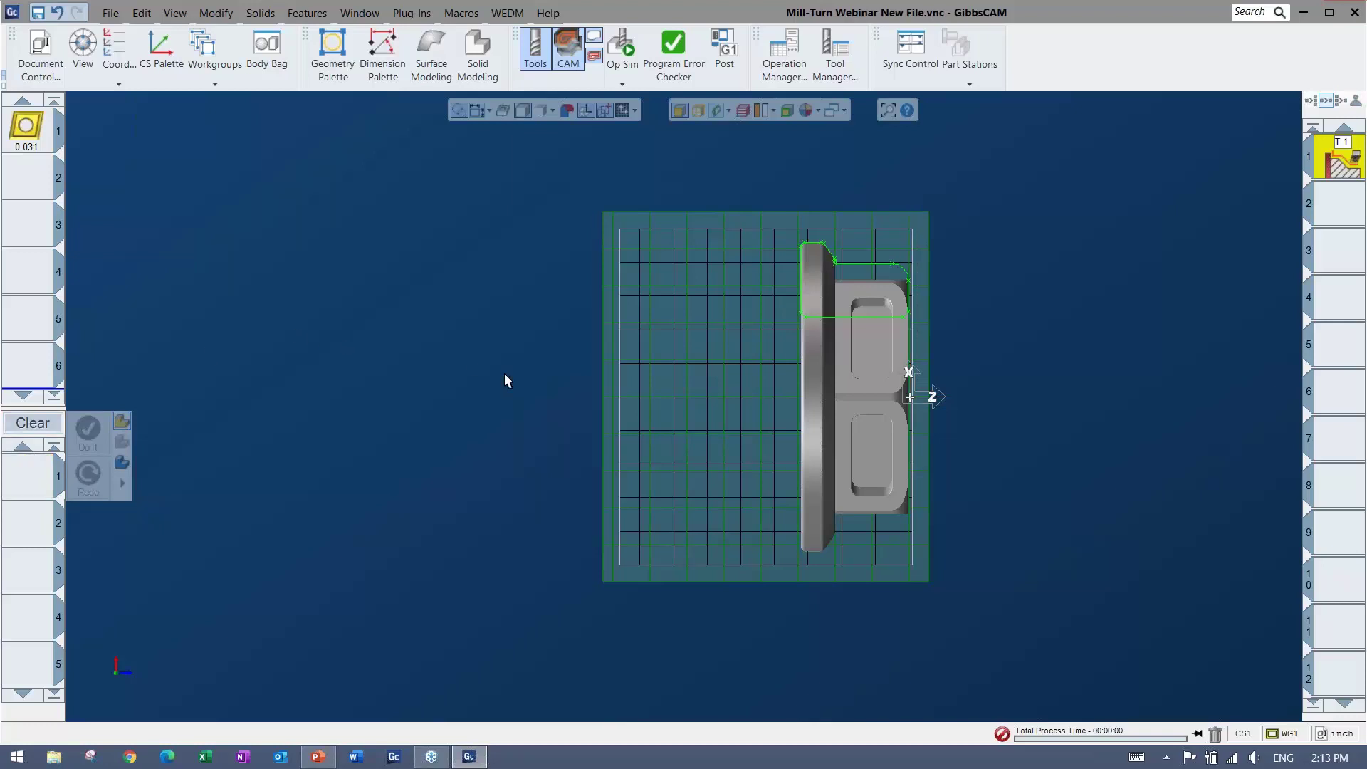
Step: Run the Op Sim rendering of the facing operation, viewing the chuck and stock at an angle
key(ctrl+f)
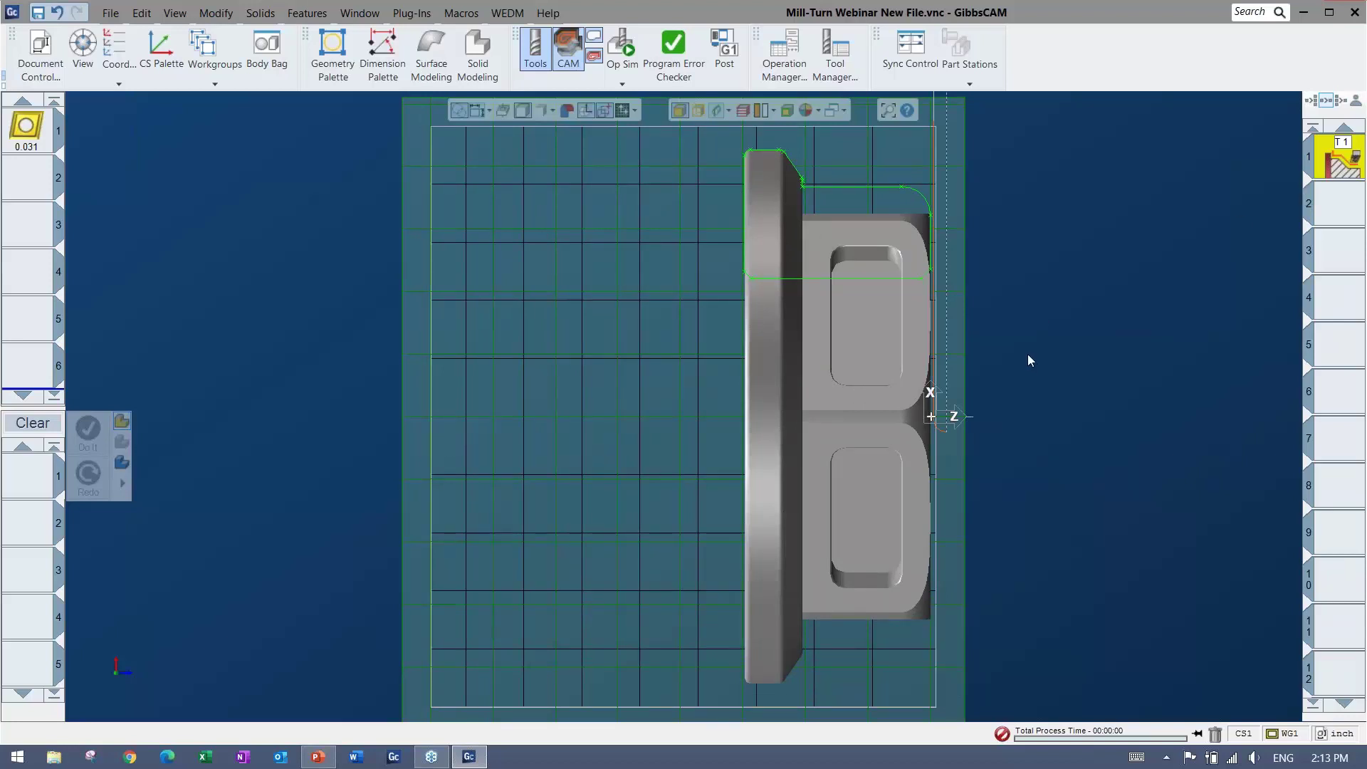
click(623, 48)
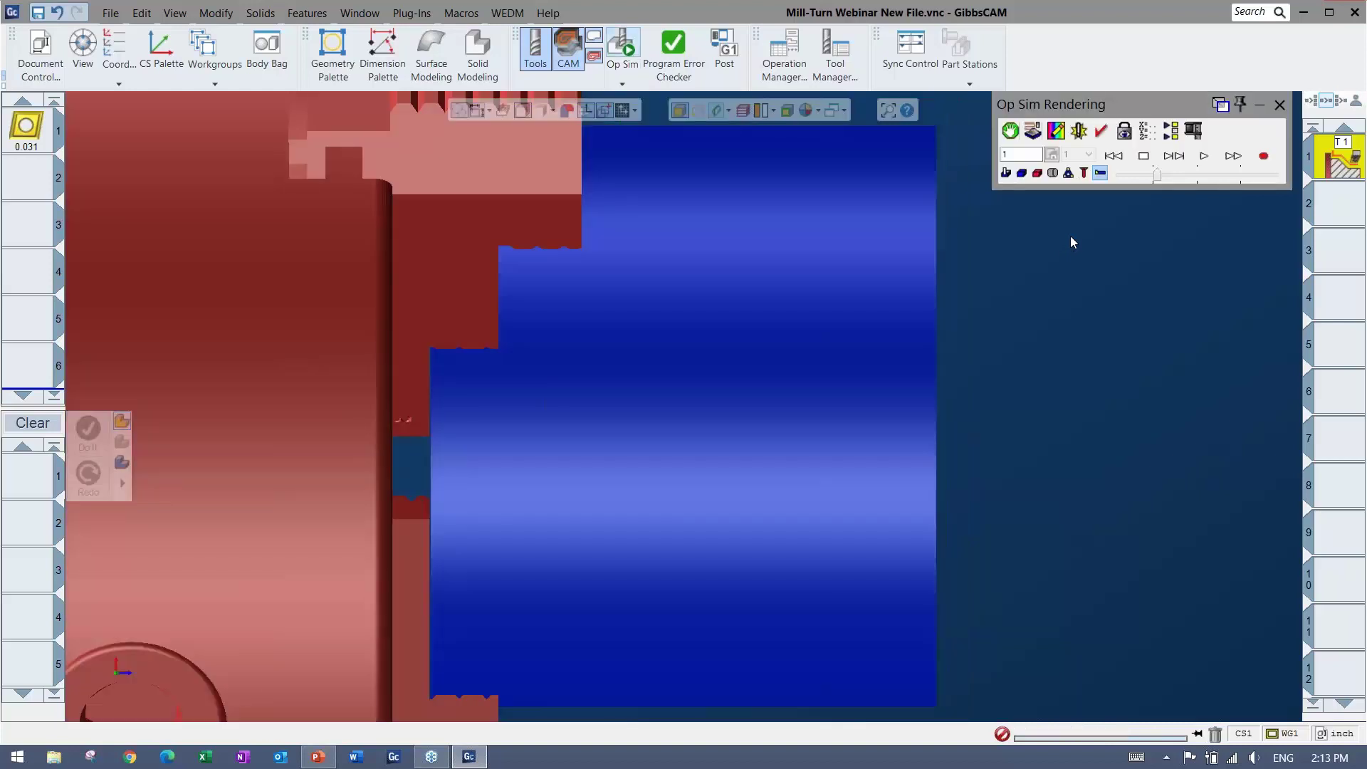
scroll(883, 317, down, 5)
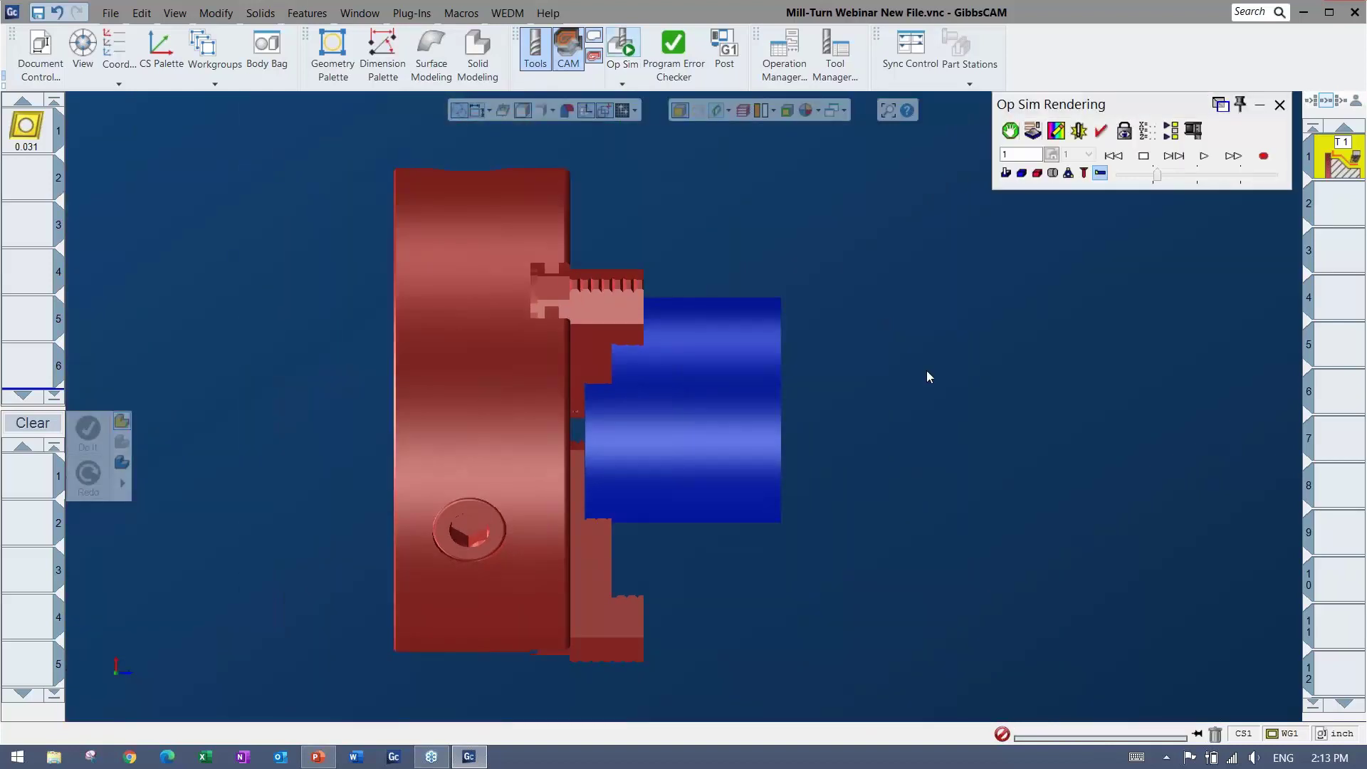
middle_drag(976, 484, 685, 439)
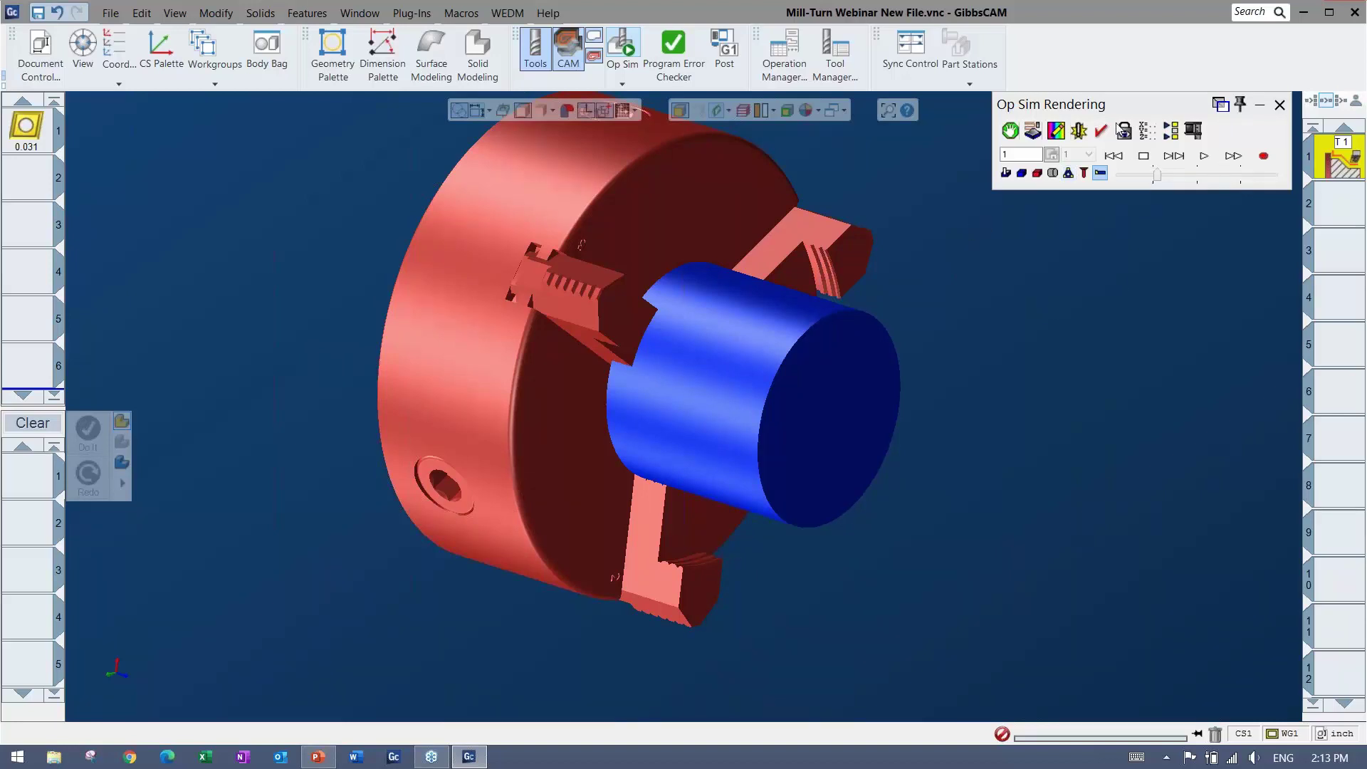
click(1204, 158)
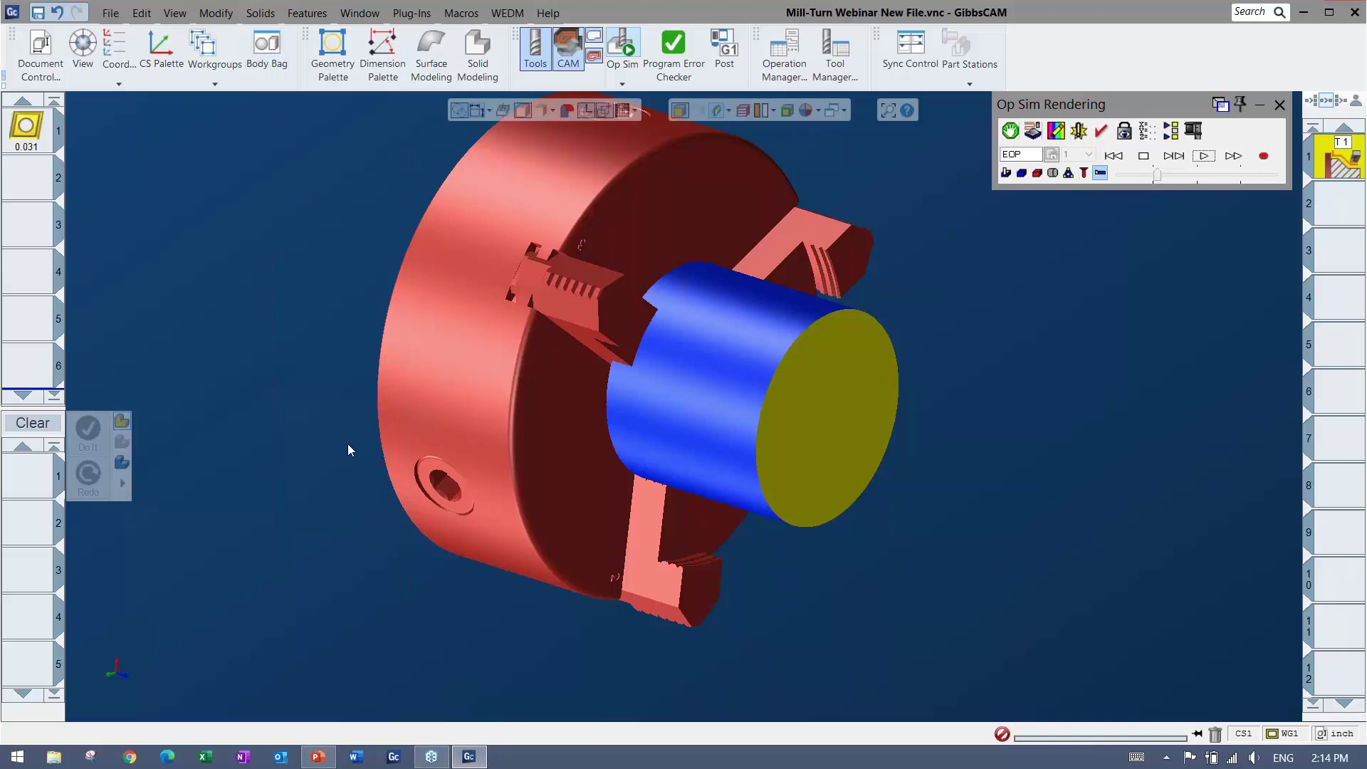
Step: Switch the chuck to translucent and back to solid in the simulation, and exit Op Sim
click(1037, 173)
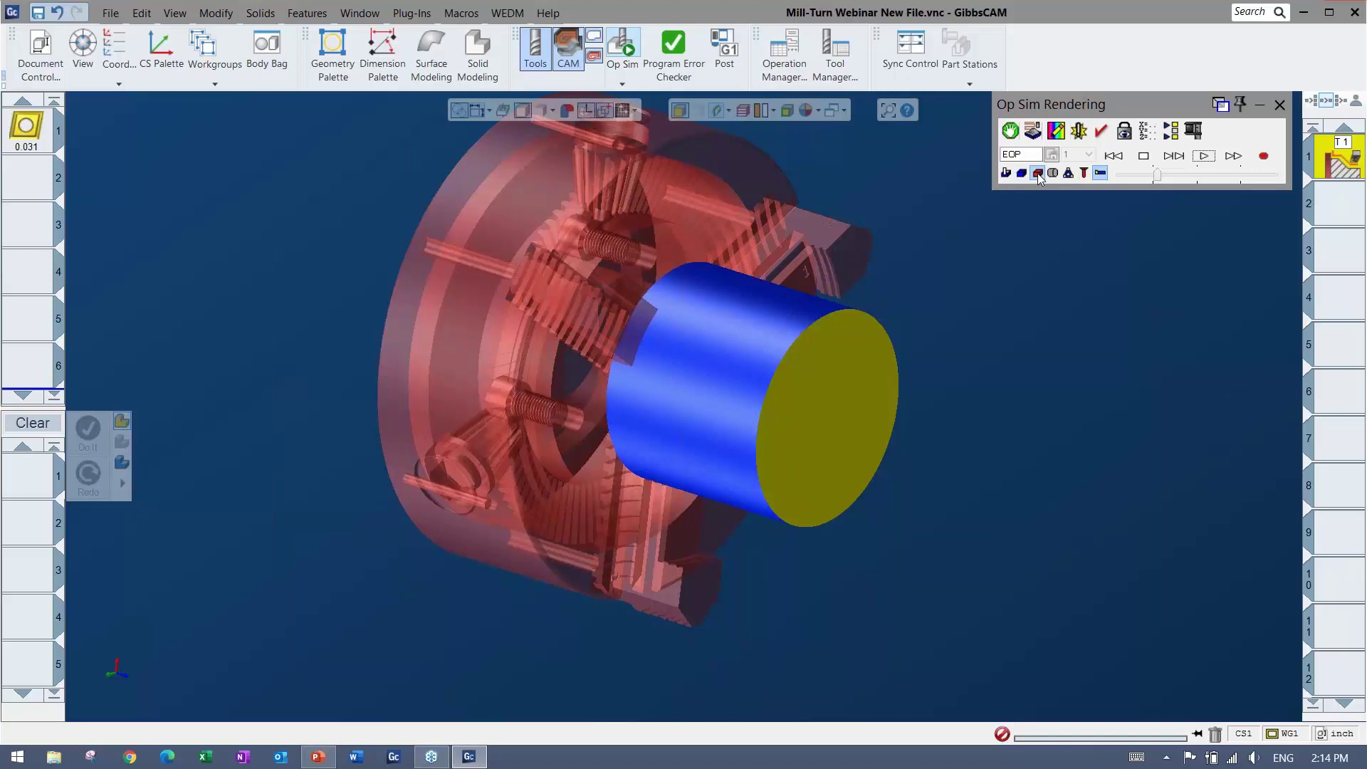
click(1037, 173)
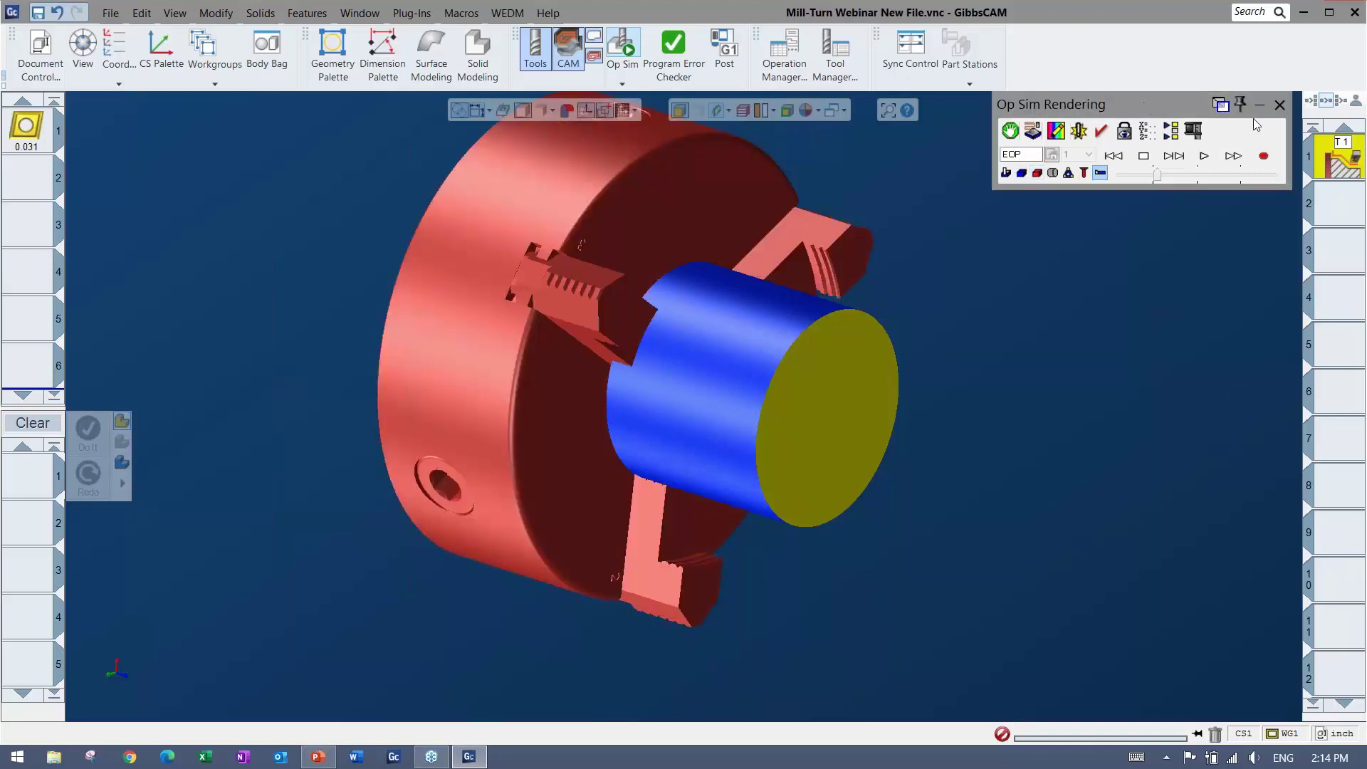
click(1279, 104)
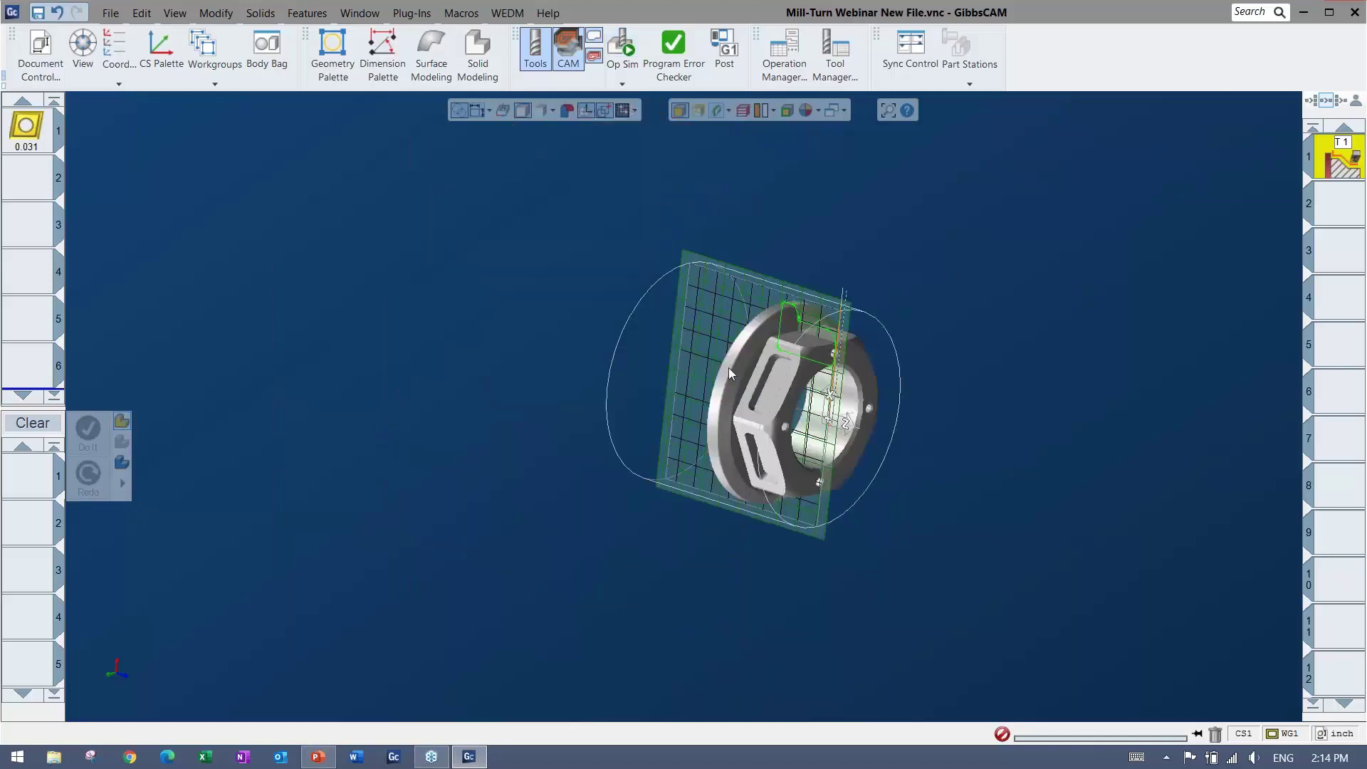
Step: Load the two saved turning processes for tool 1 from the Mill-Turn Webinar process lists
middle_drag(379, 310, 410, 412)
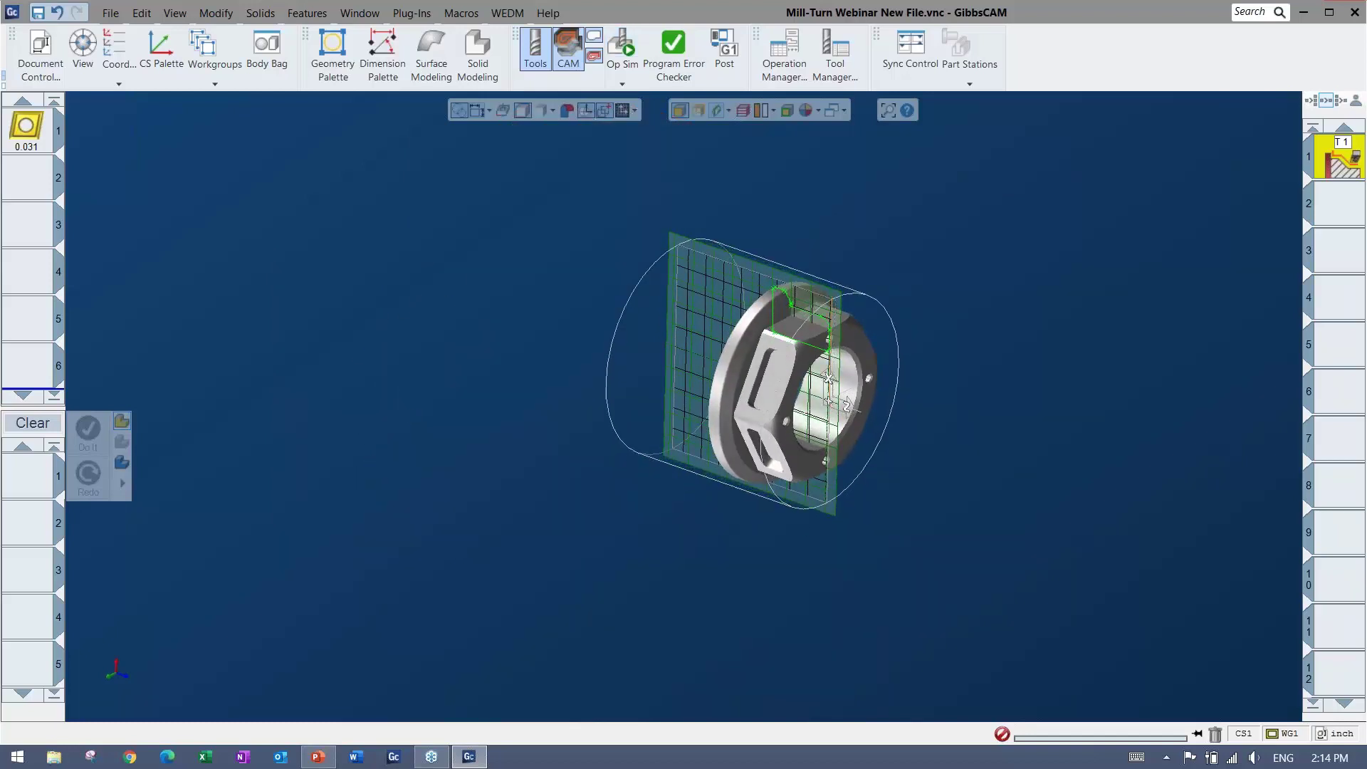
key(ctrl+1)
scroll(679, 399, up, 5)
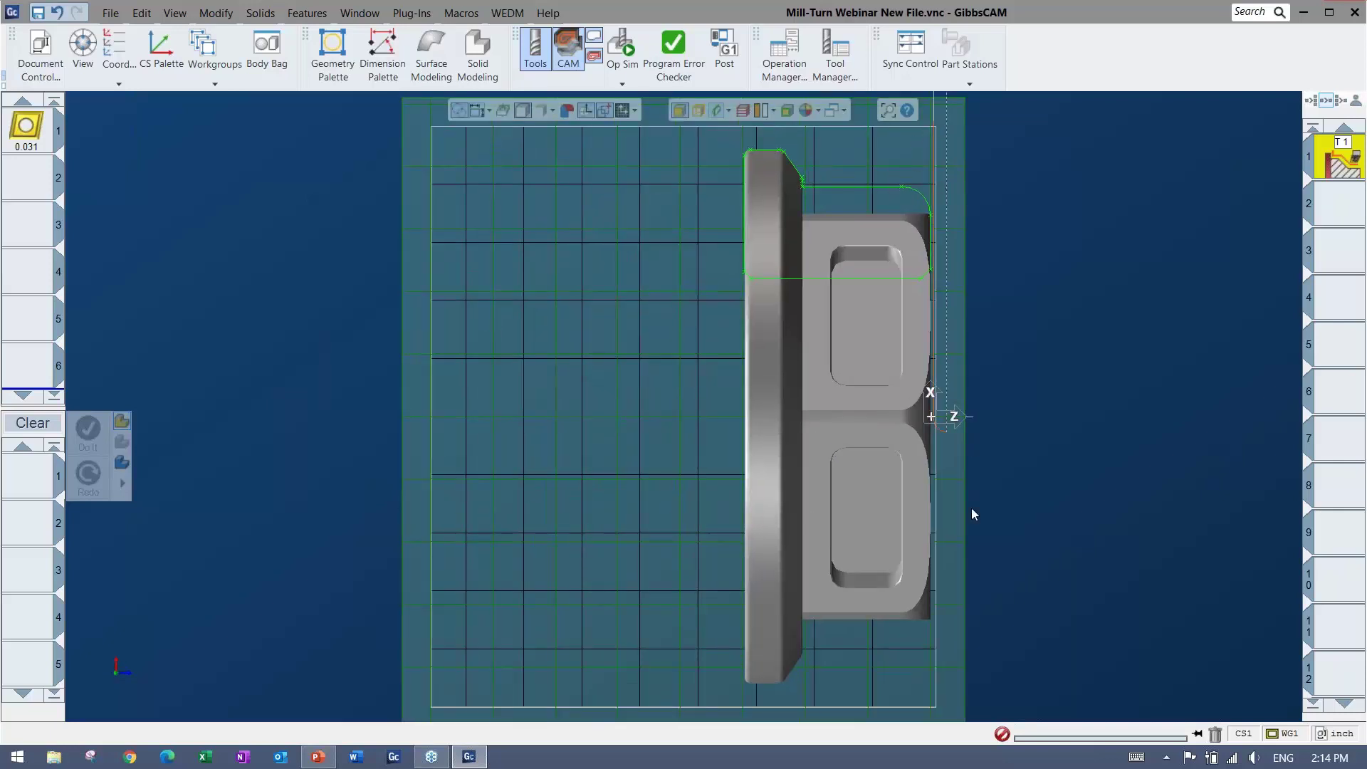
scroll(956, 416, down, 3)
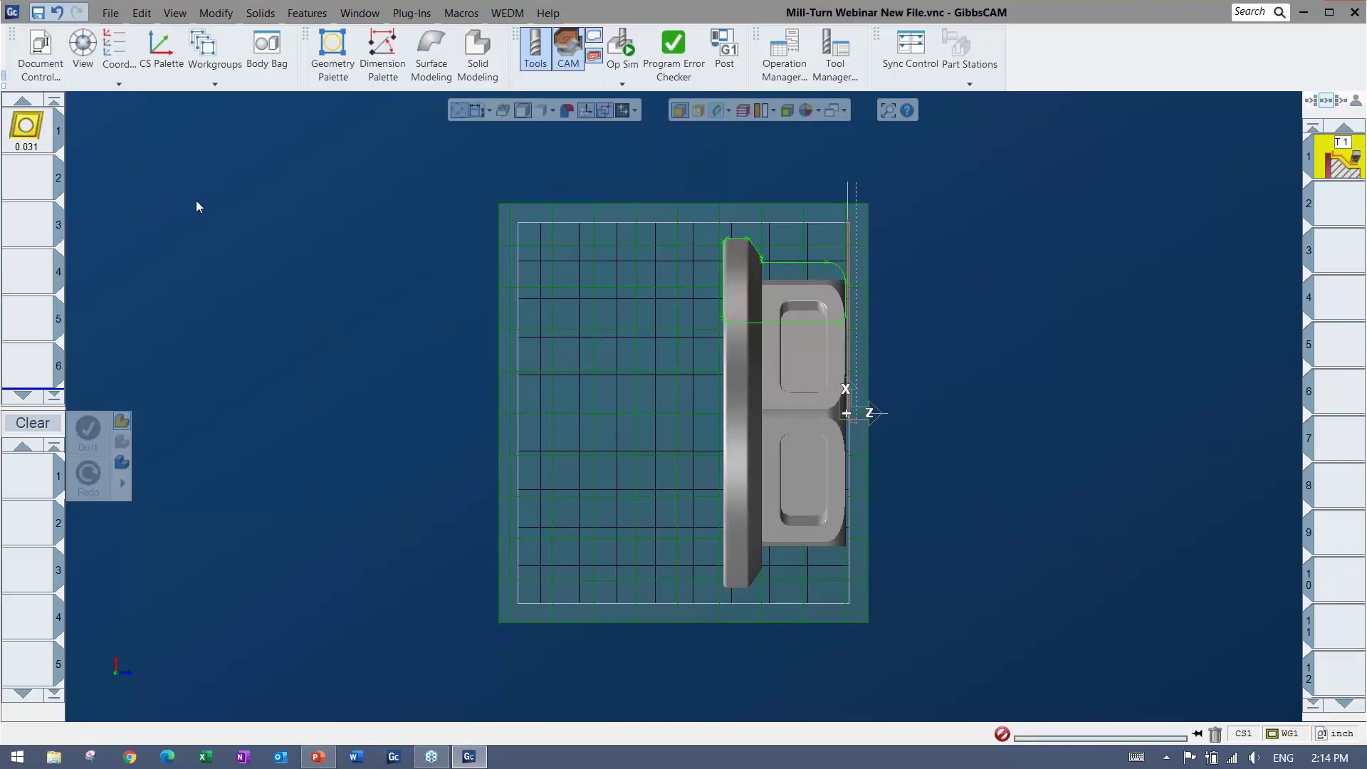
right_click(29, 472)
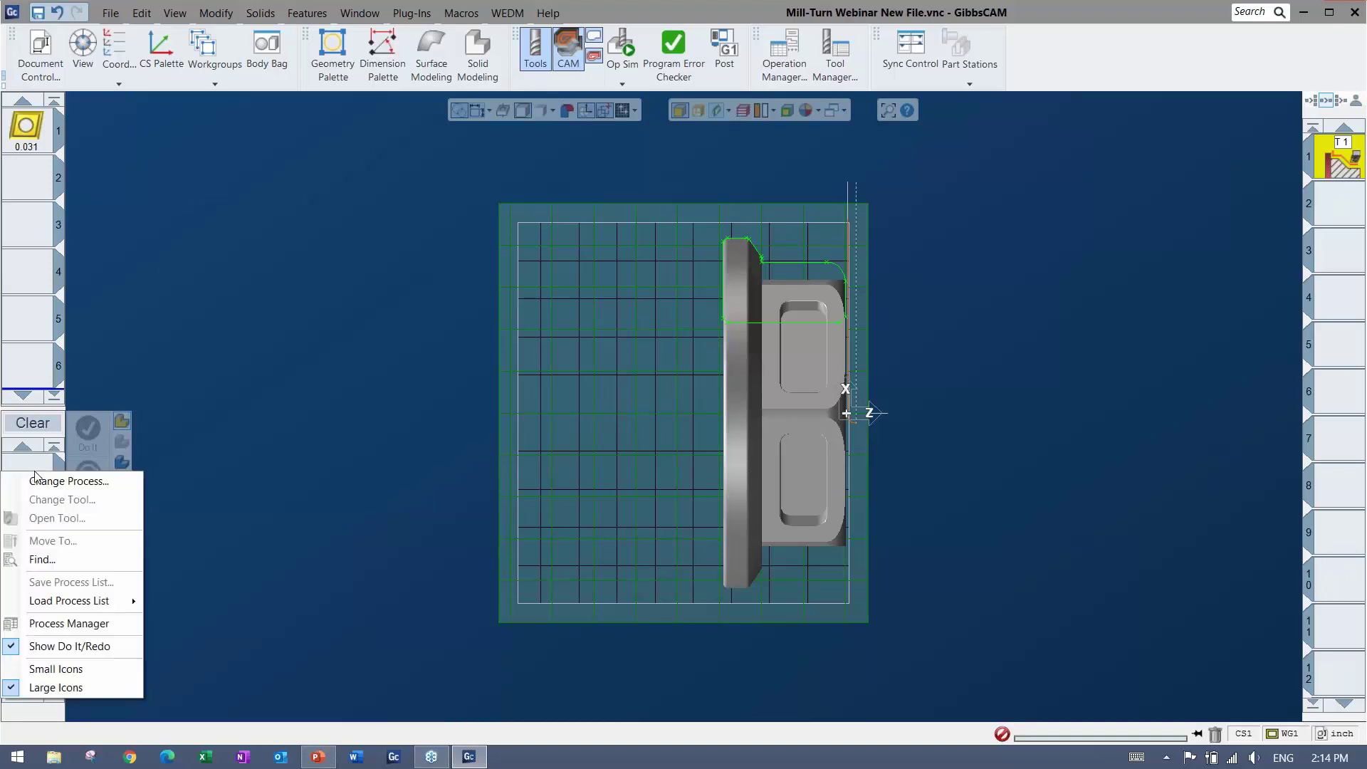
mouse_move(71, 603)
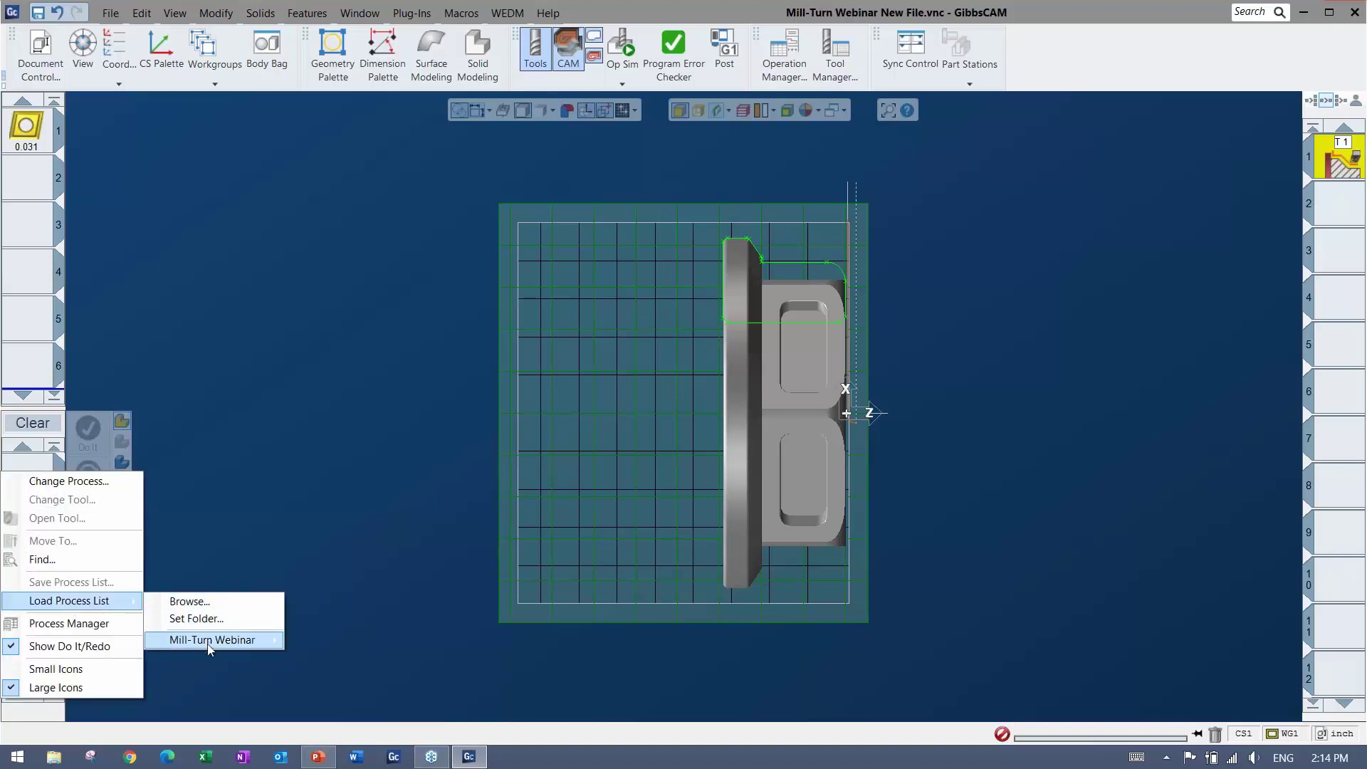
mouse_move(213, 639)
click(384, 615)
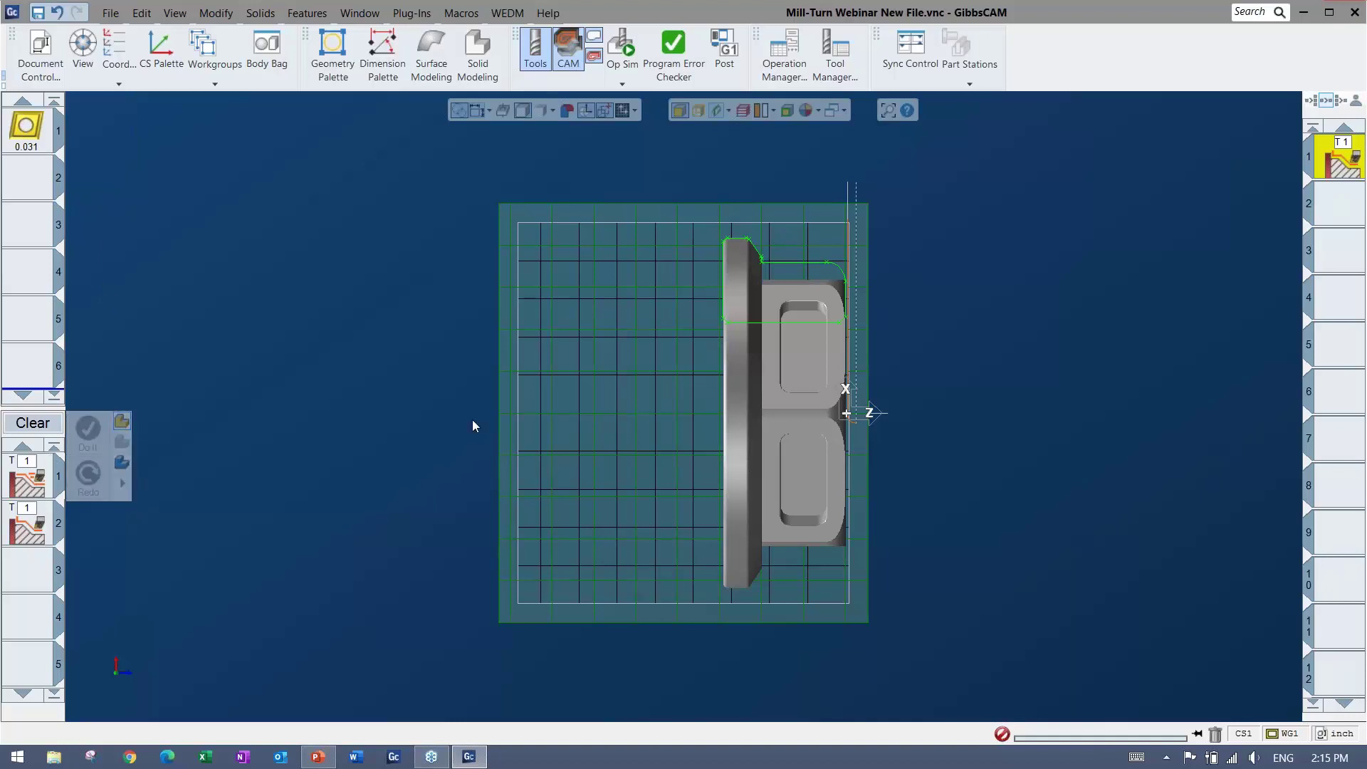
scroll(712, 390, up, 2)
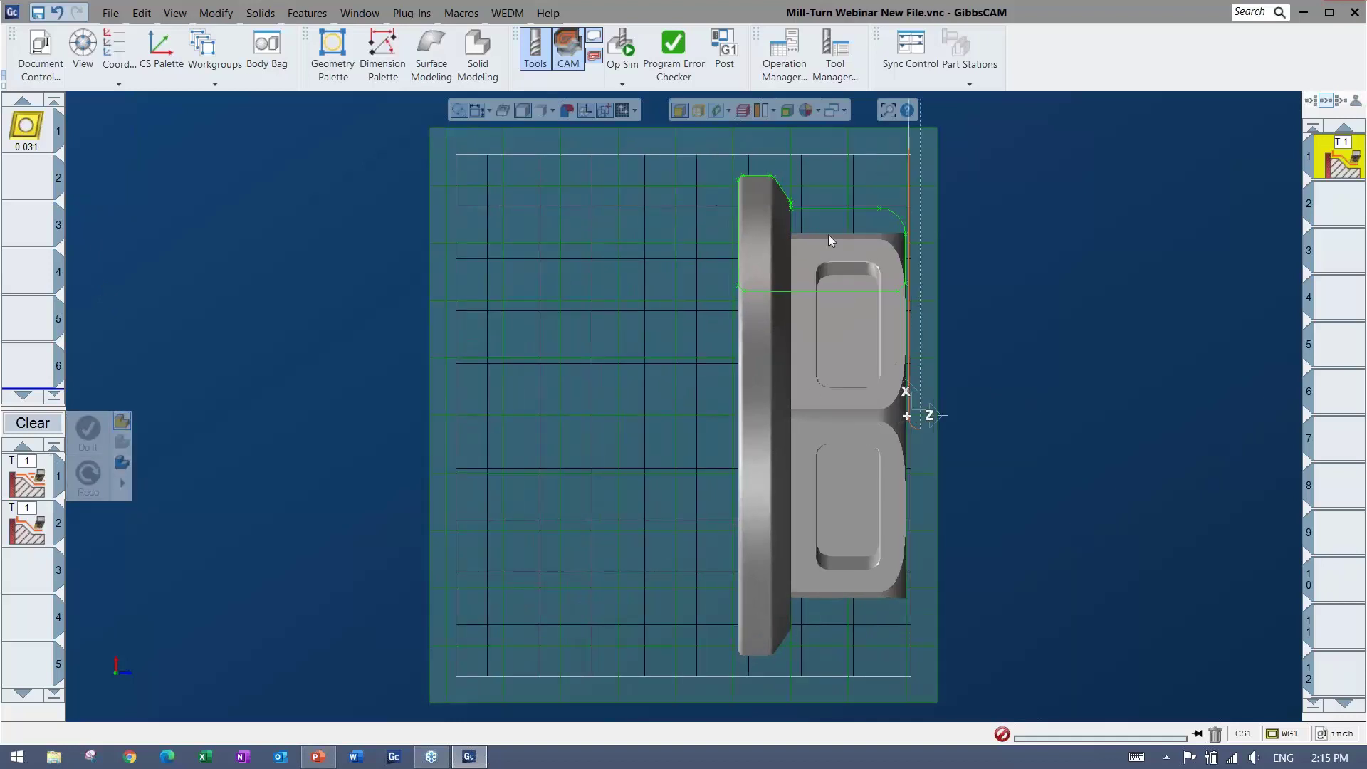
Step: Select the spun profile's outer contour from the front face to past the flange and generate the OD rough and finish operations
click(906, 248)
click(905, 205)
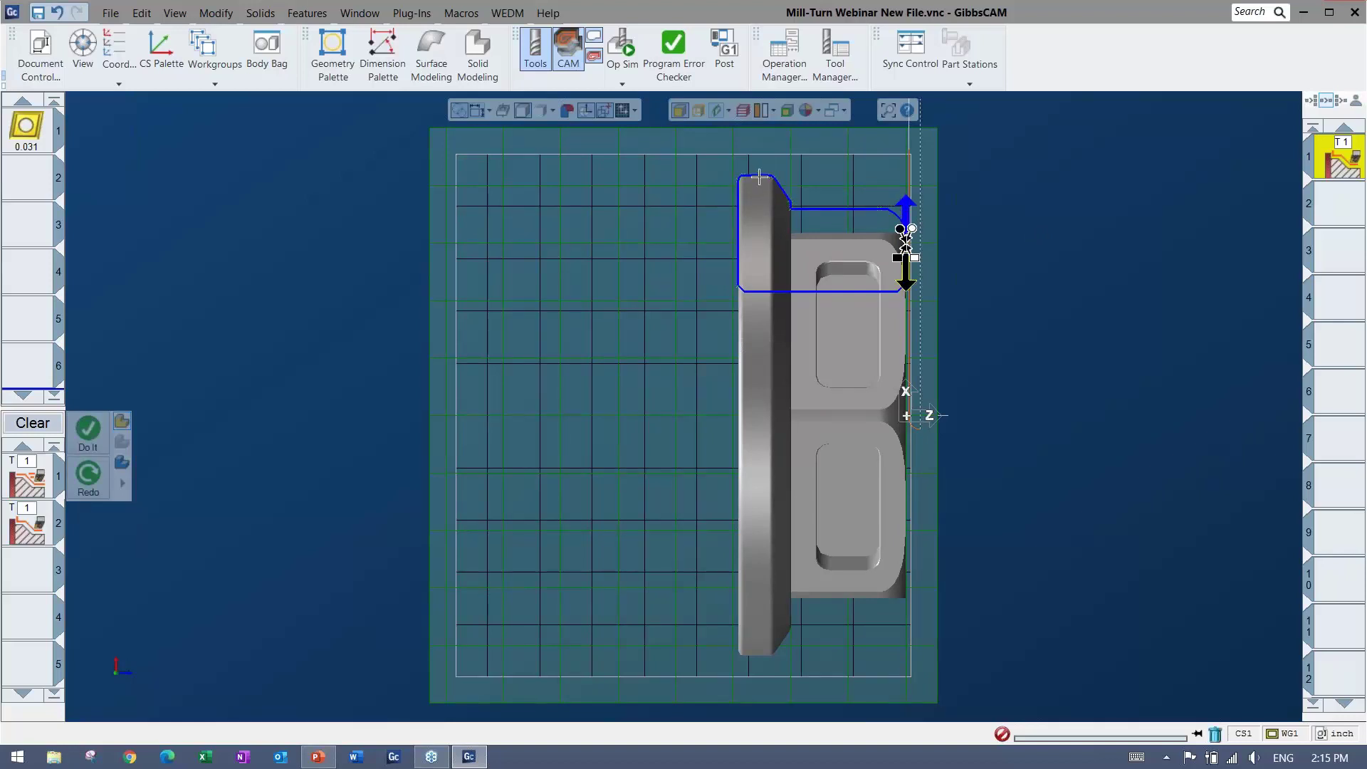
drag(759, 176, 683, 163)
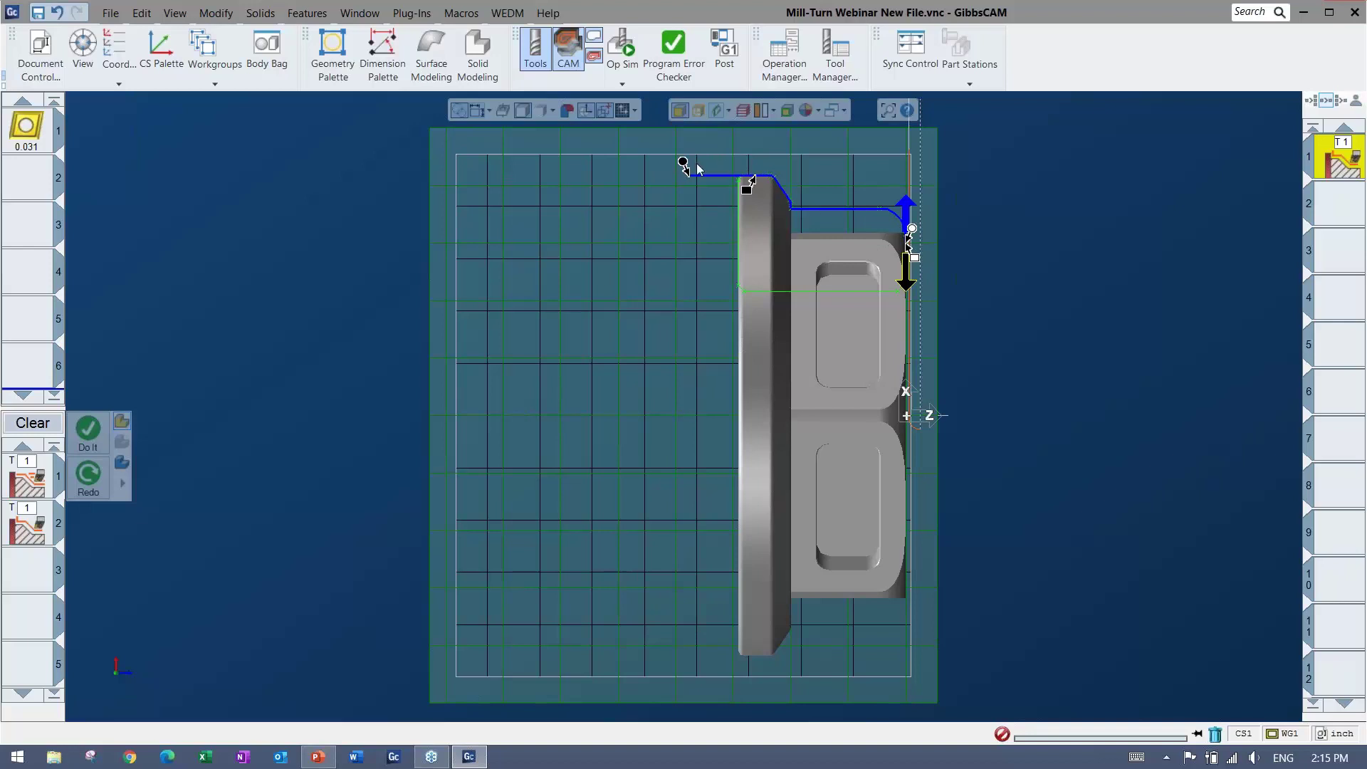
click(87, 431)
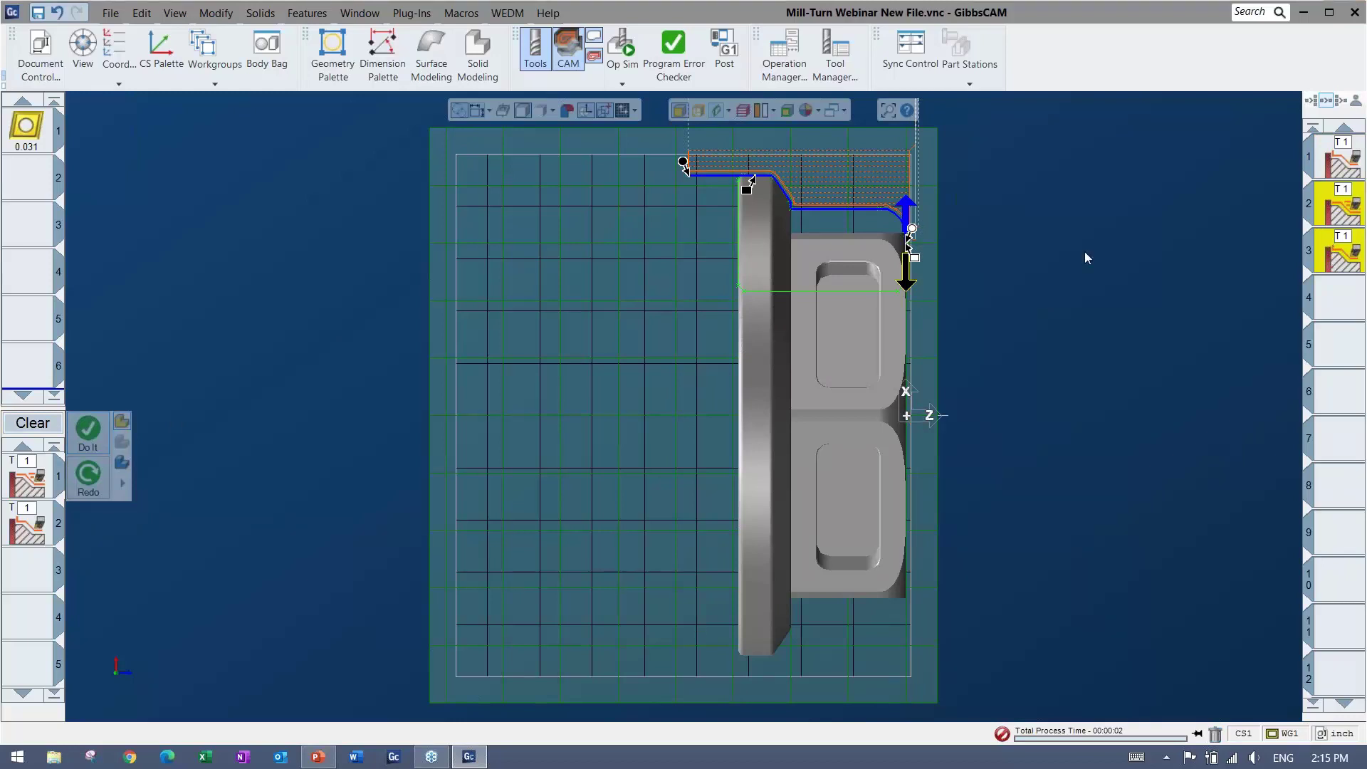
Step: Run the Op Sim rendering of the OD turning operations at a higher speed, rewind it and exit the simulation
click(621, 47)
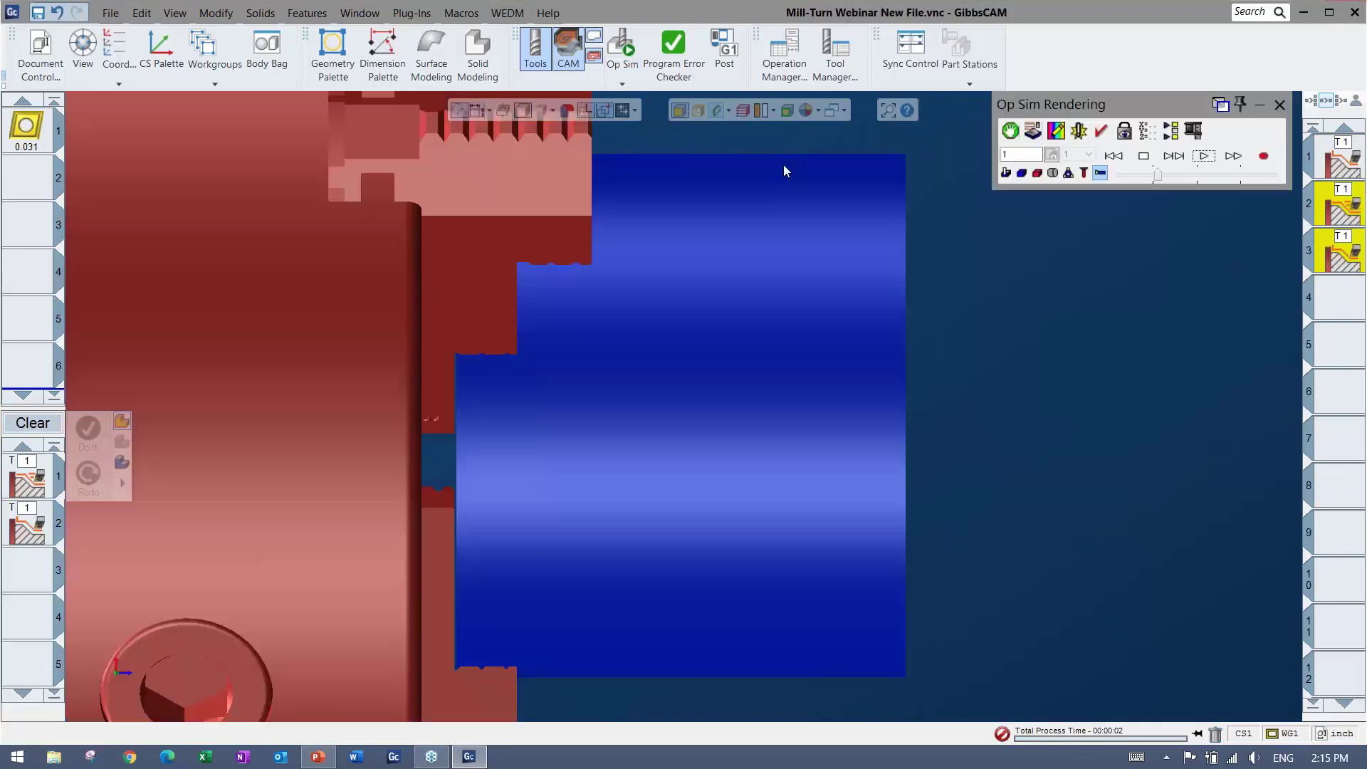
click(1203, 156)
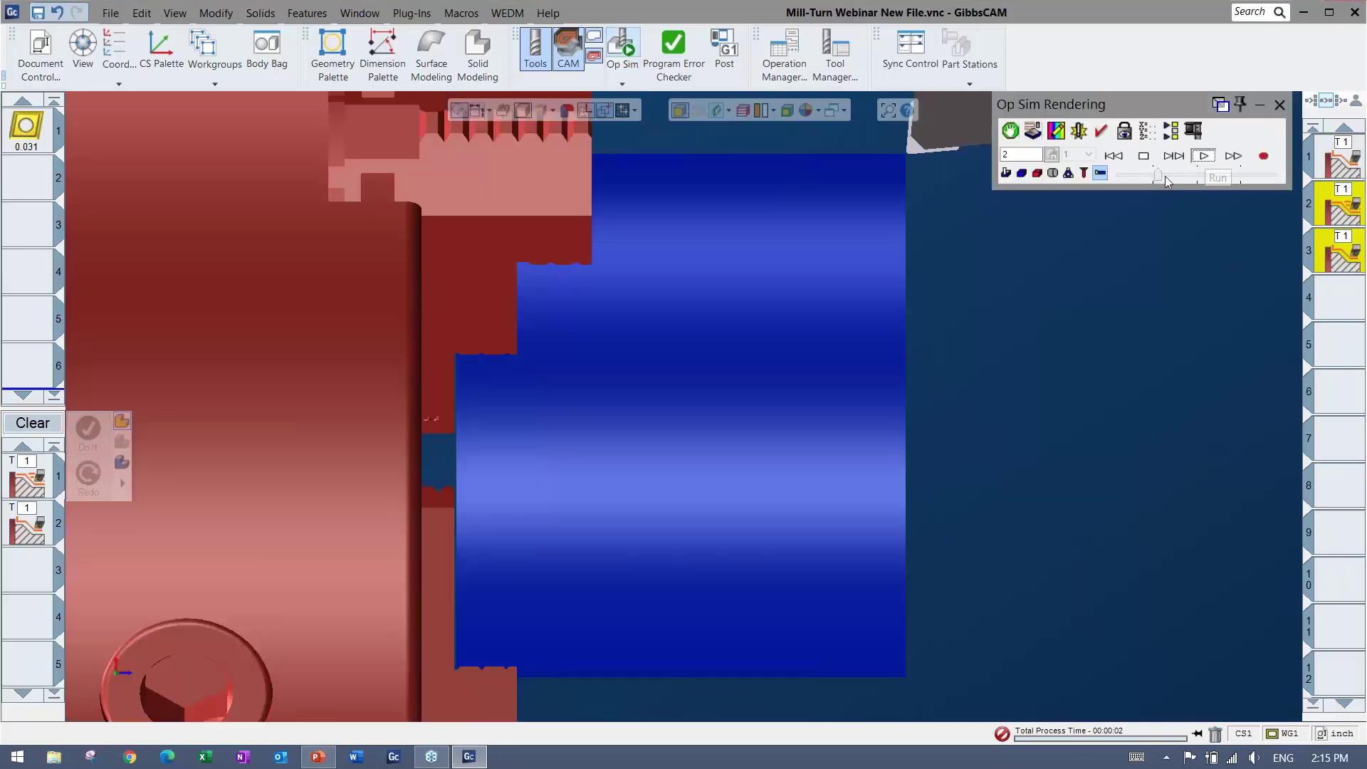
drag(1157, 179, 1192, 182)
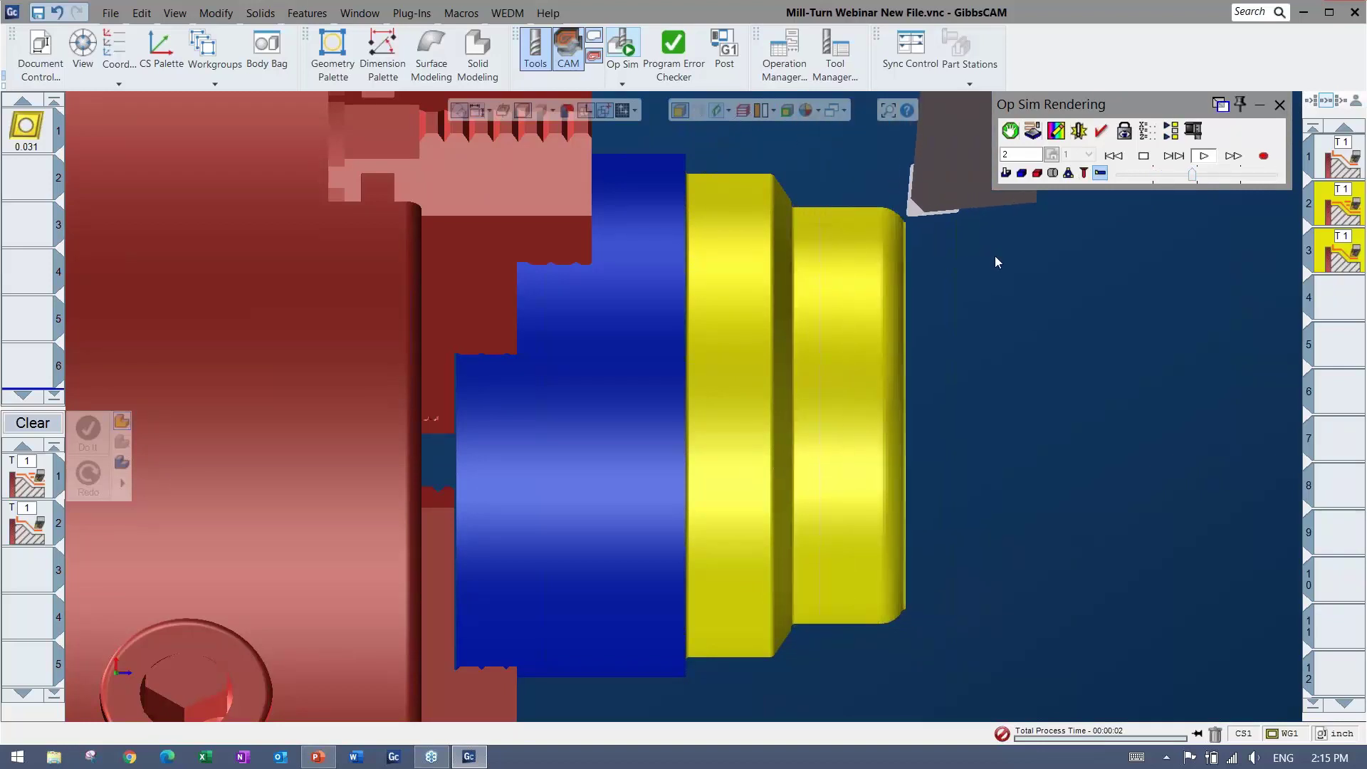
click(1115, 156)
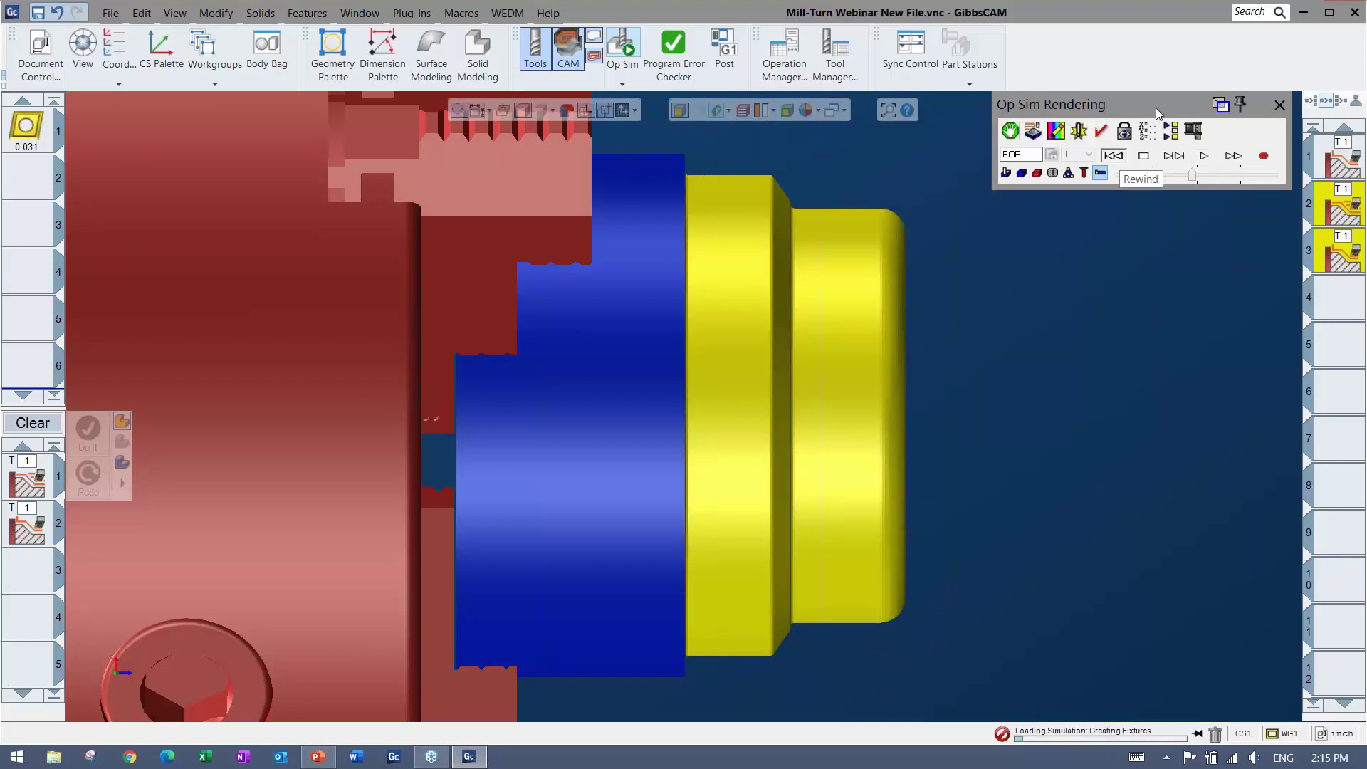
click(1278, 105)
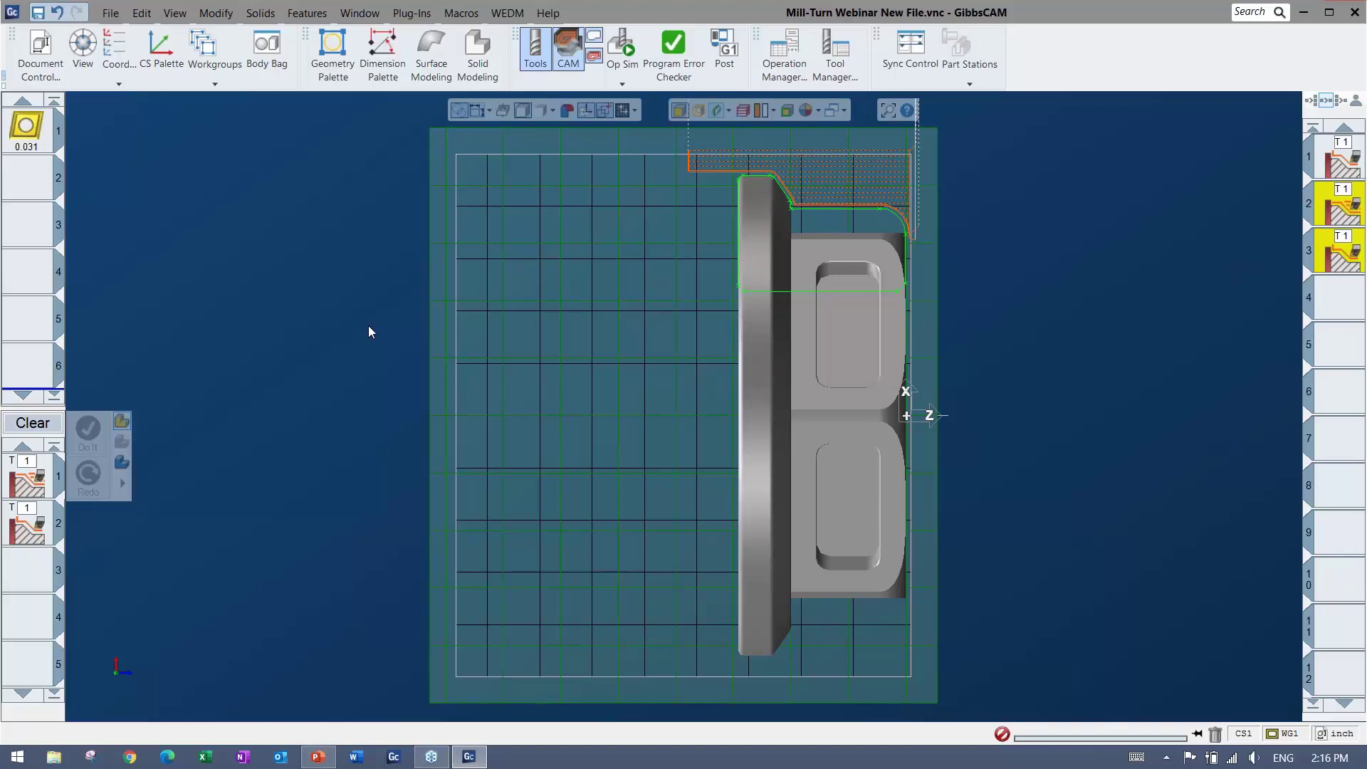
Step: Clear the process list and load the saved 3 - uDrill process from the Mill-Turn Webinar lists
scroll(366, 339, down, 1)
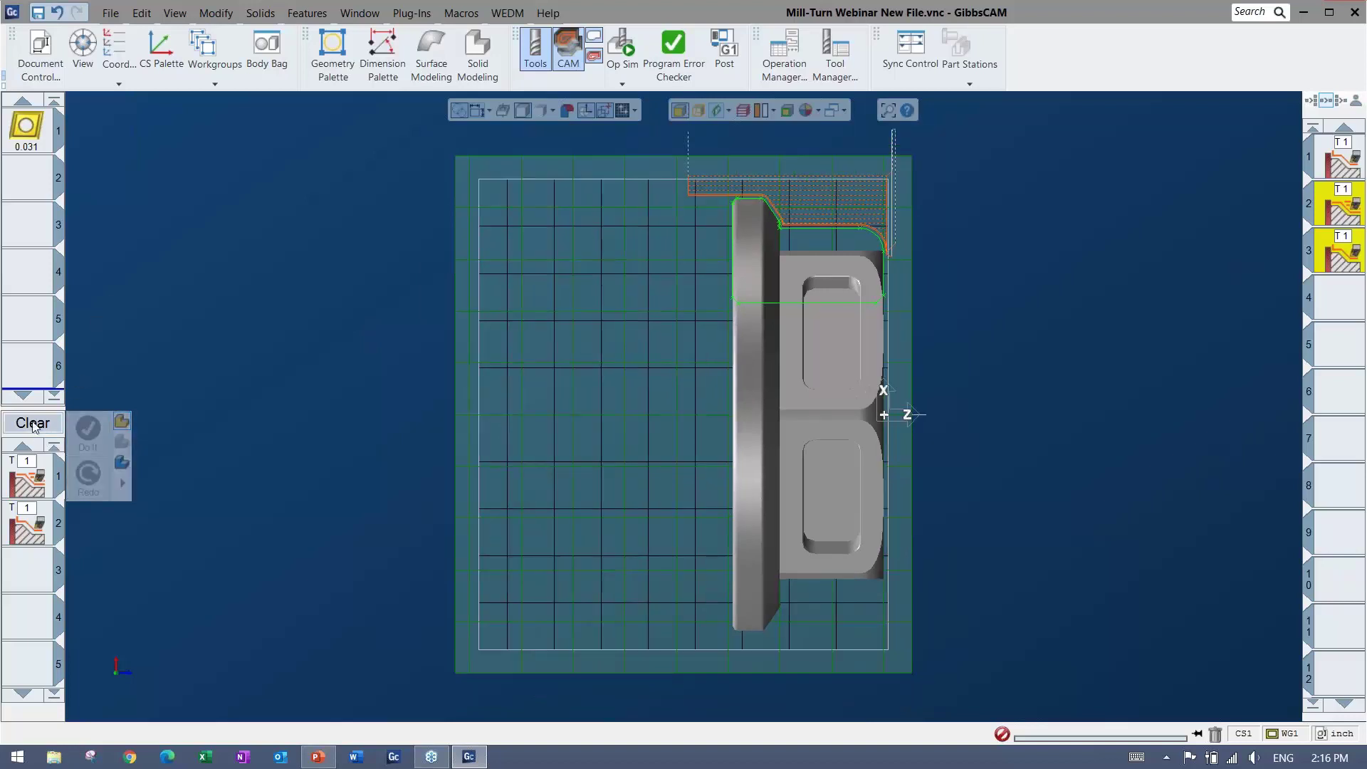
right_click(37, 470)
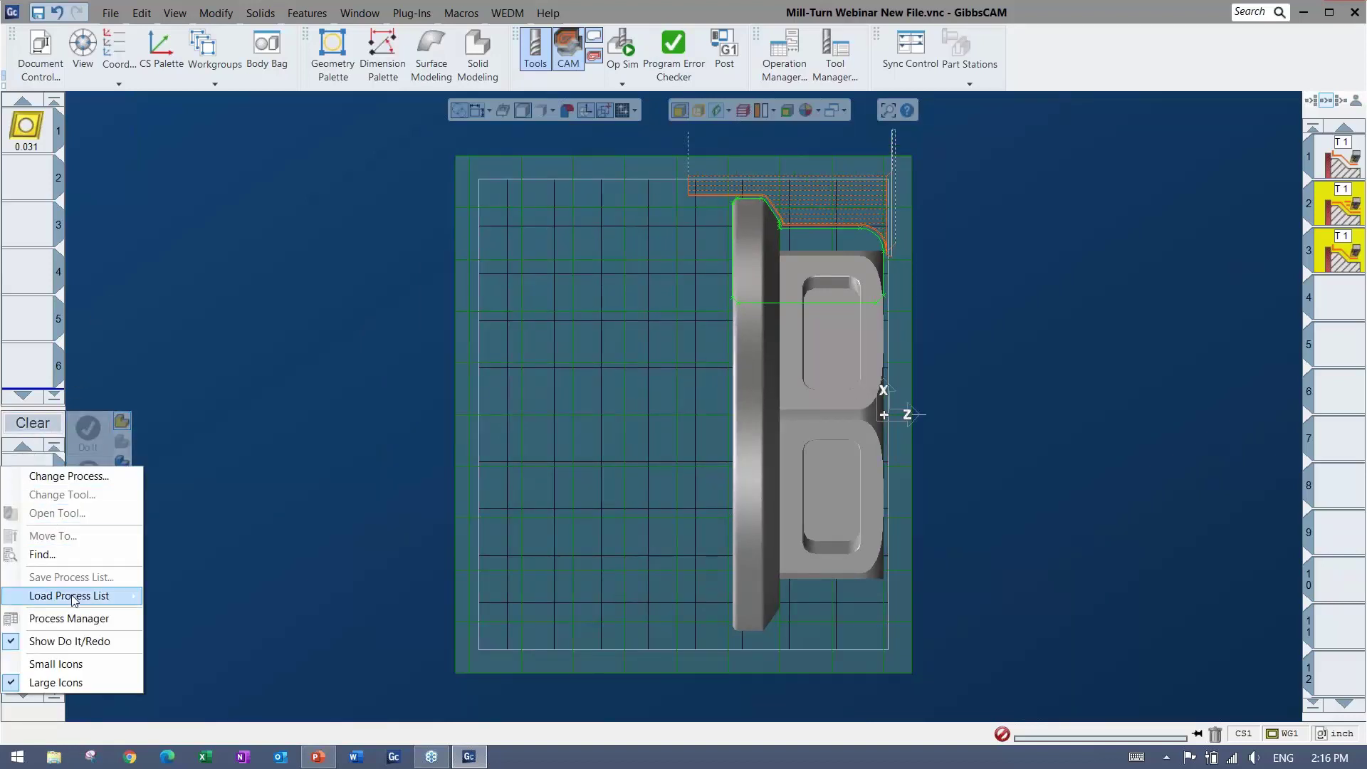
mouse_move(82, 598)
mouse_move(221, 636)
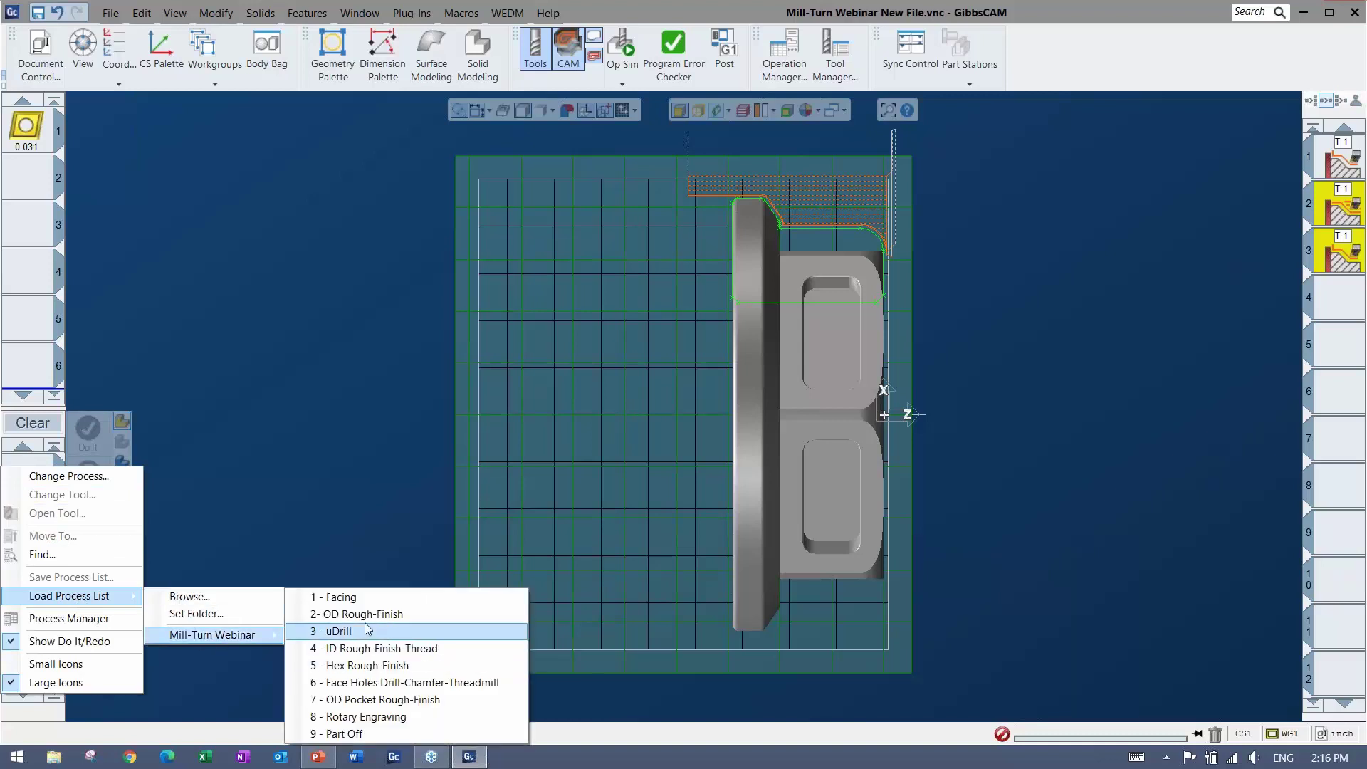
click(362, 631)
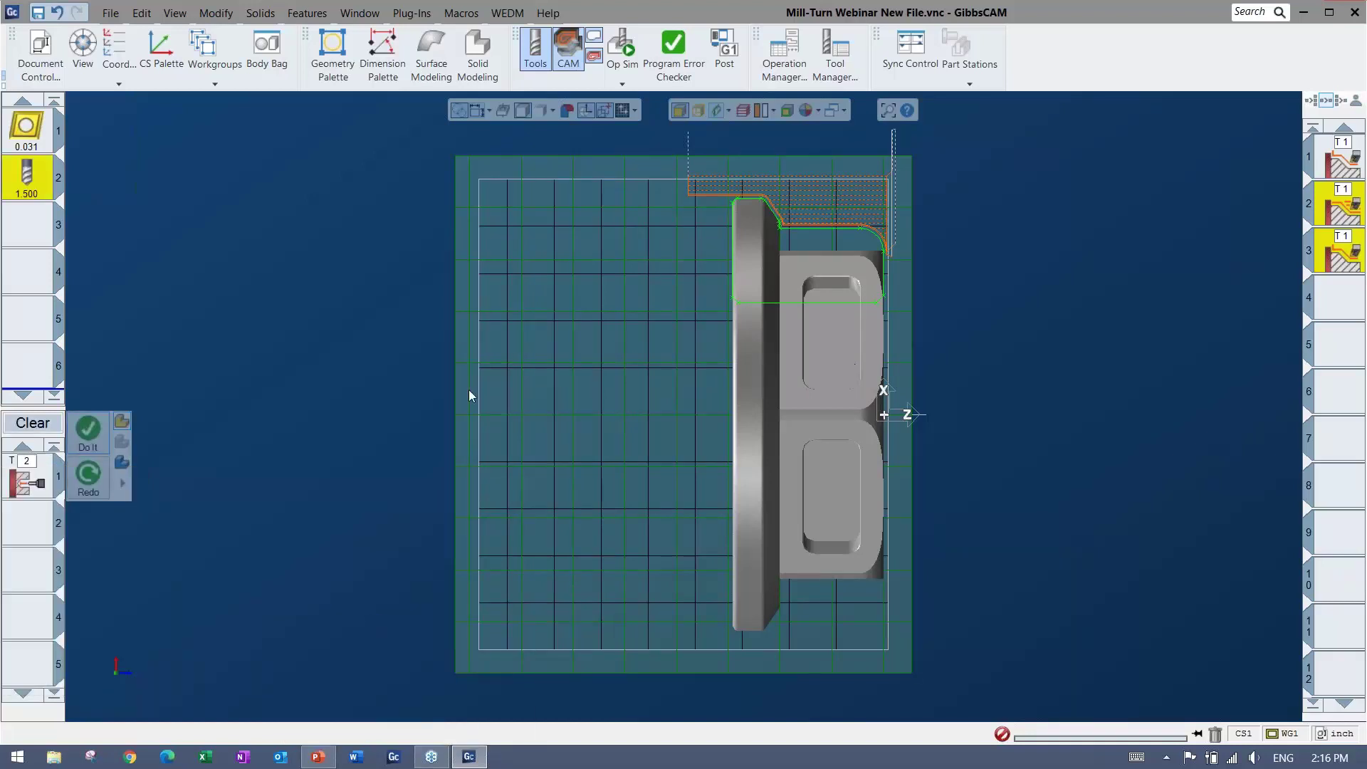
Step: Examine the drill's Holes process settings and the milling and turning process types available for it
double_click(25, 483)
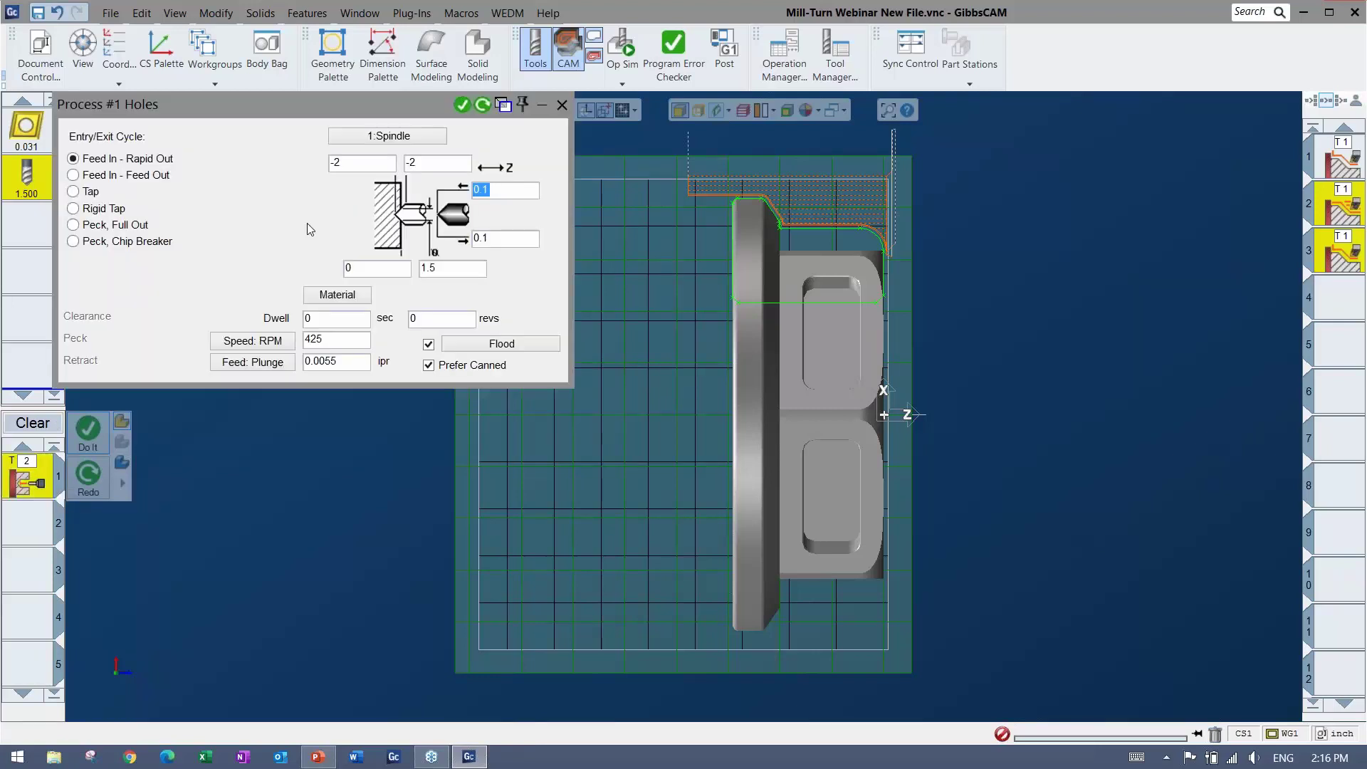
click(562, 104)
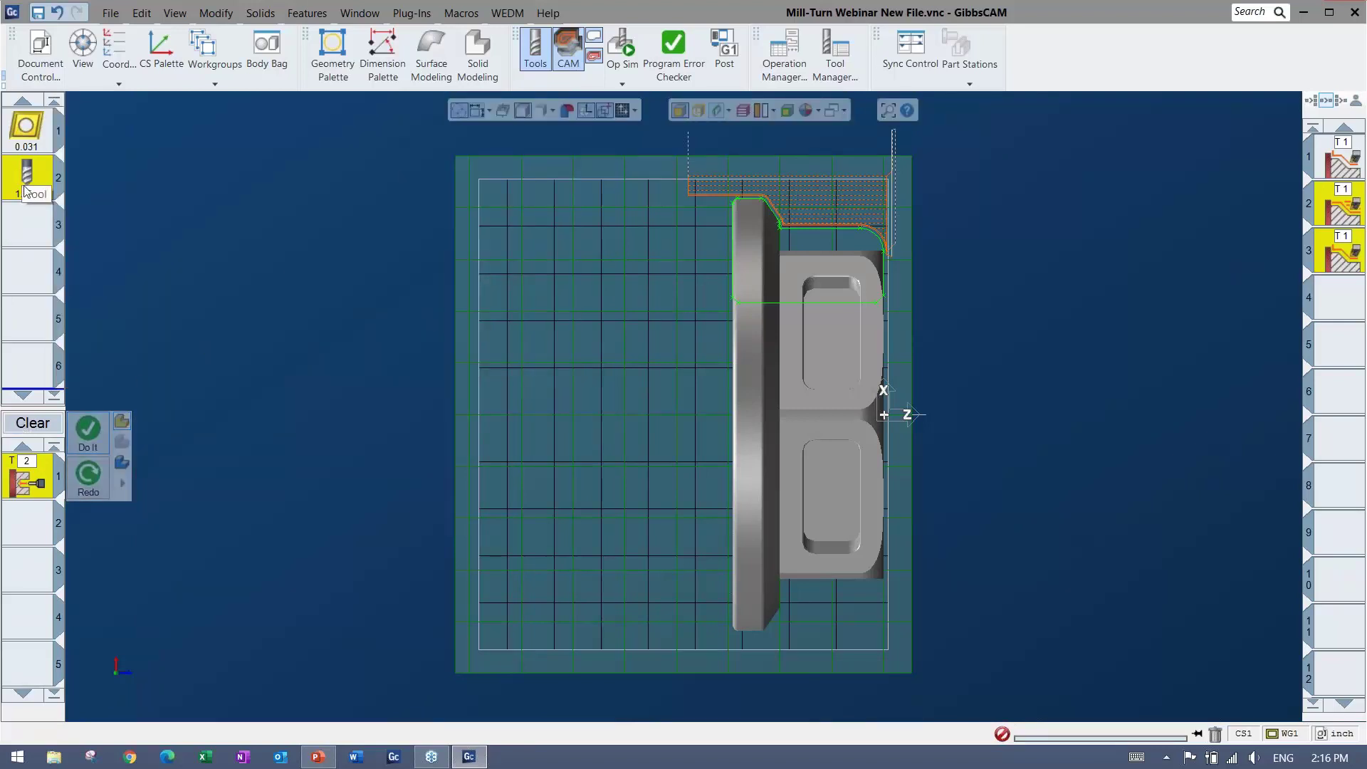
right_click(27, 478)
click(87, 482)
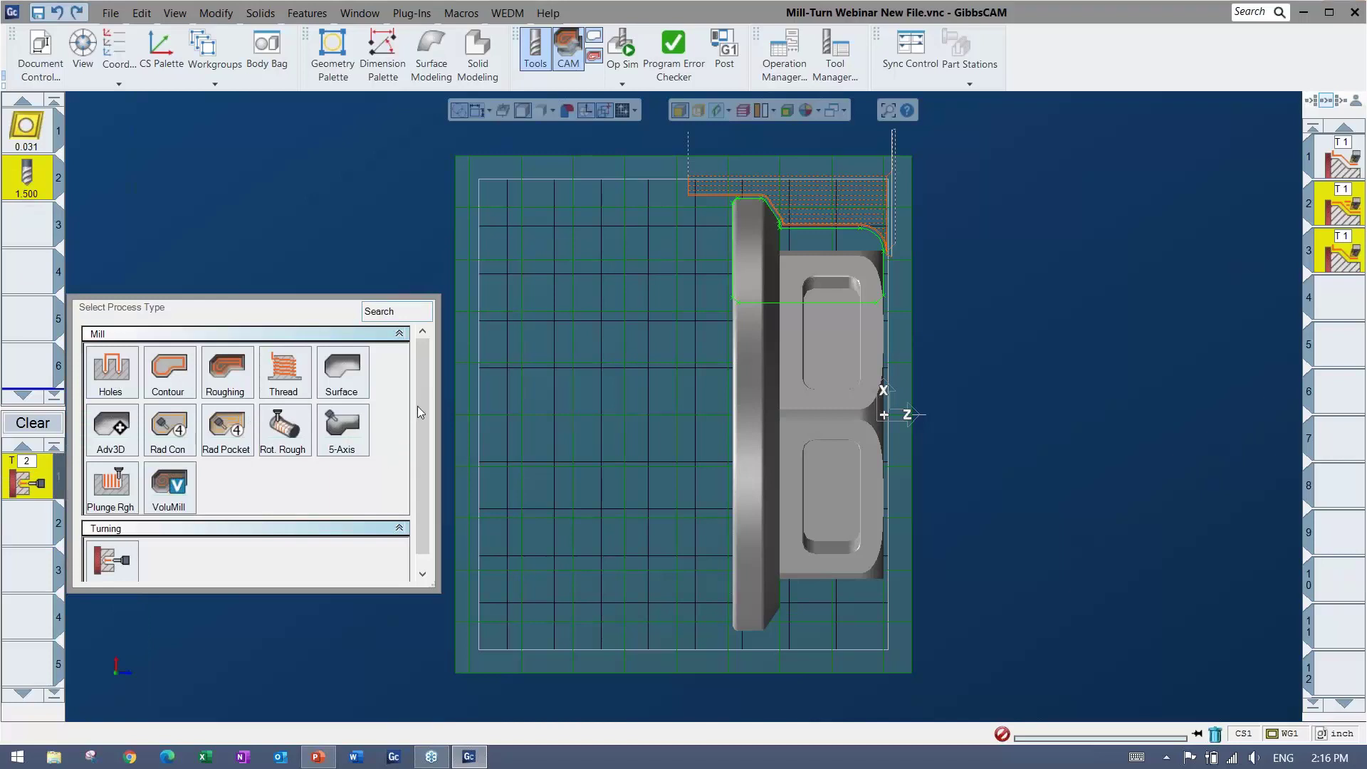
scroll(411, 433, down, 1)
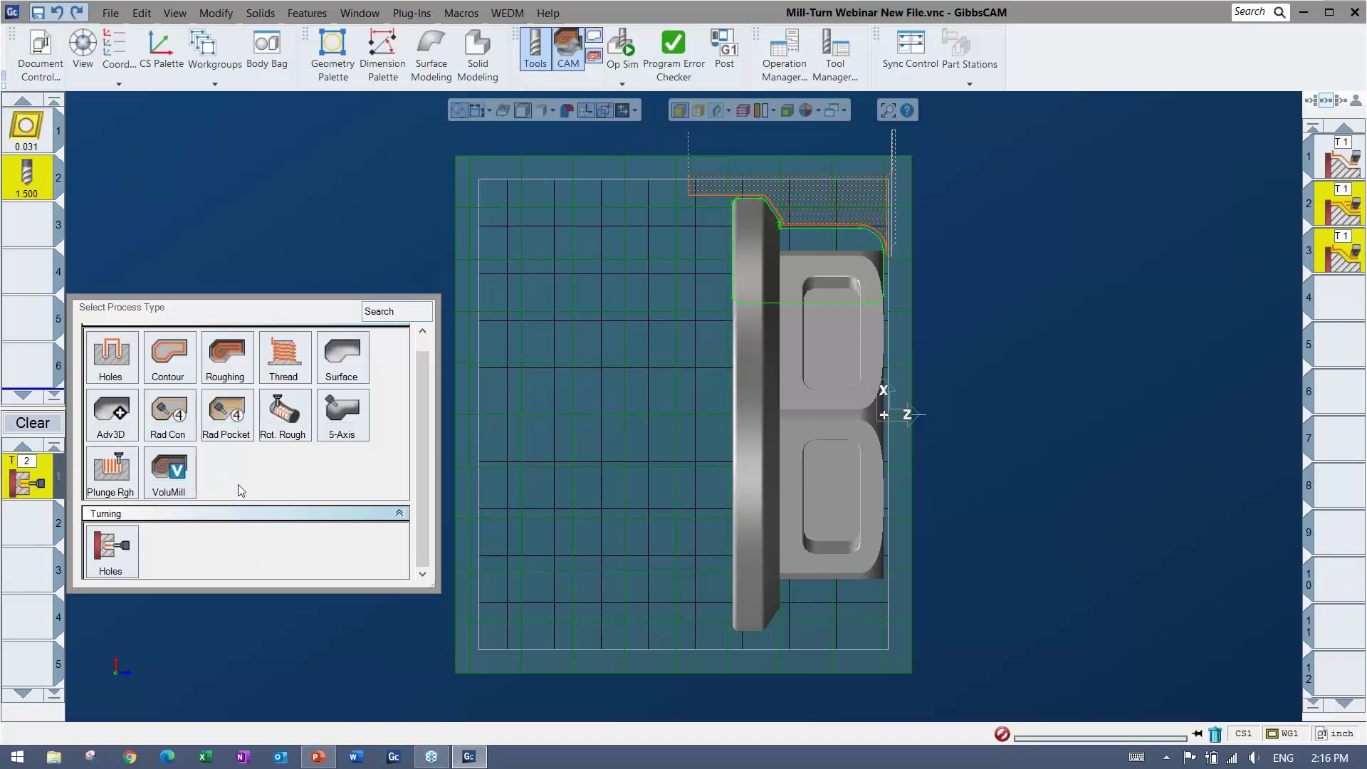
click(24, 524)
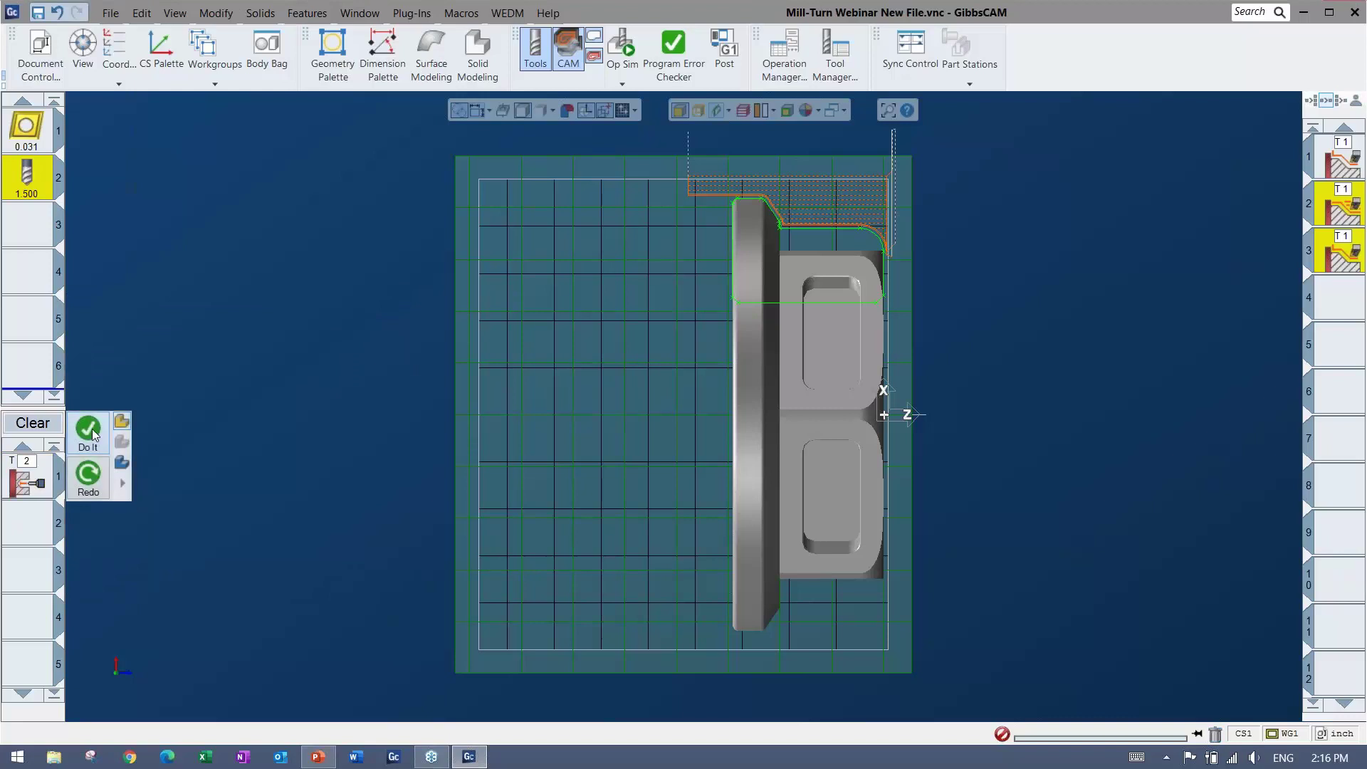
Step: Generate the drilling operation on the part's center axis, deselect the drill and clear the process list
click(91, 431)
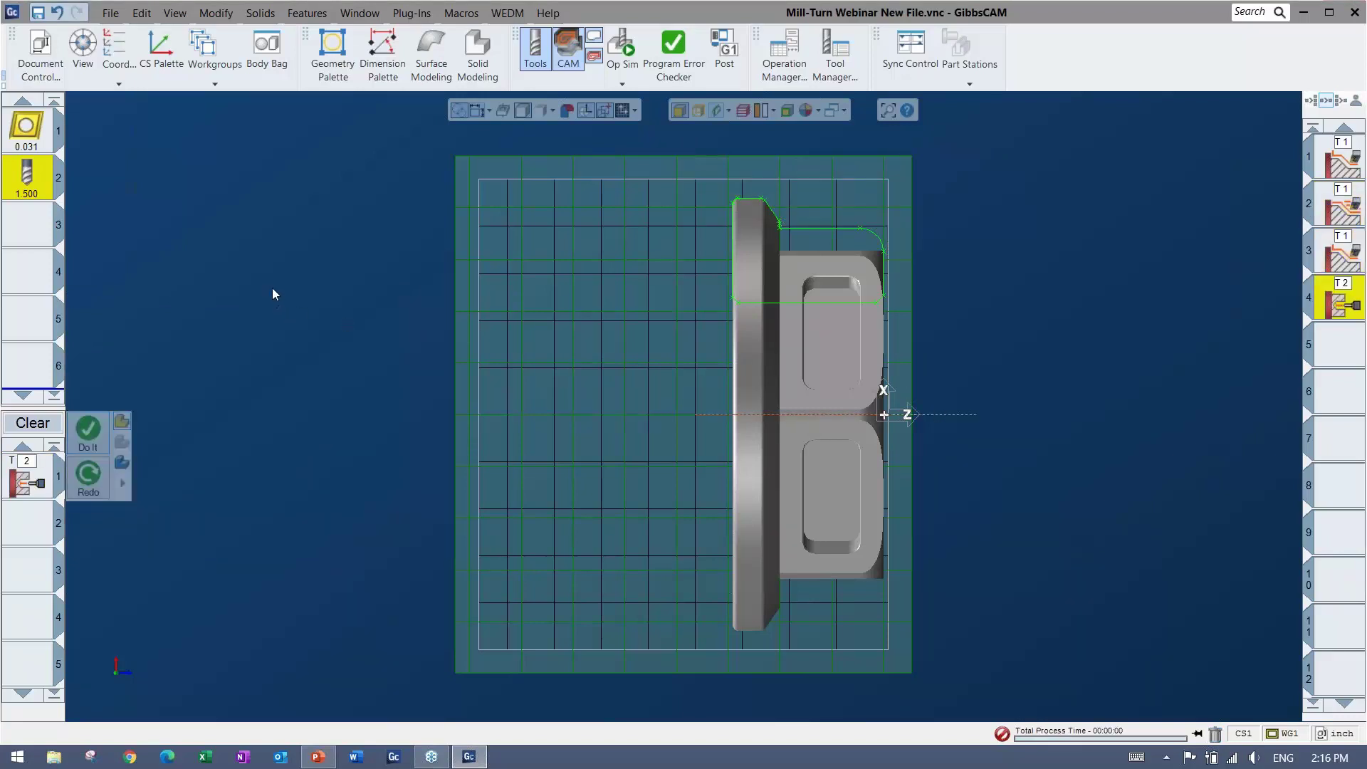
click(29, 176)
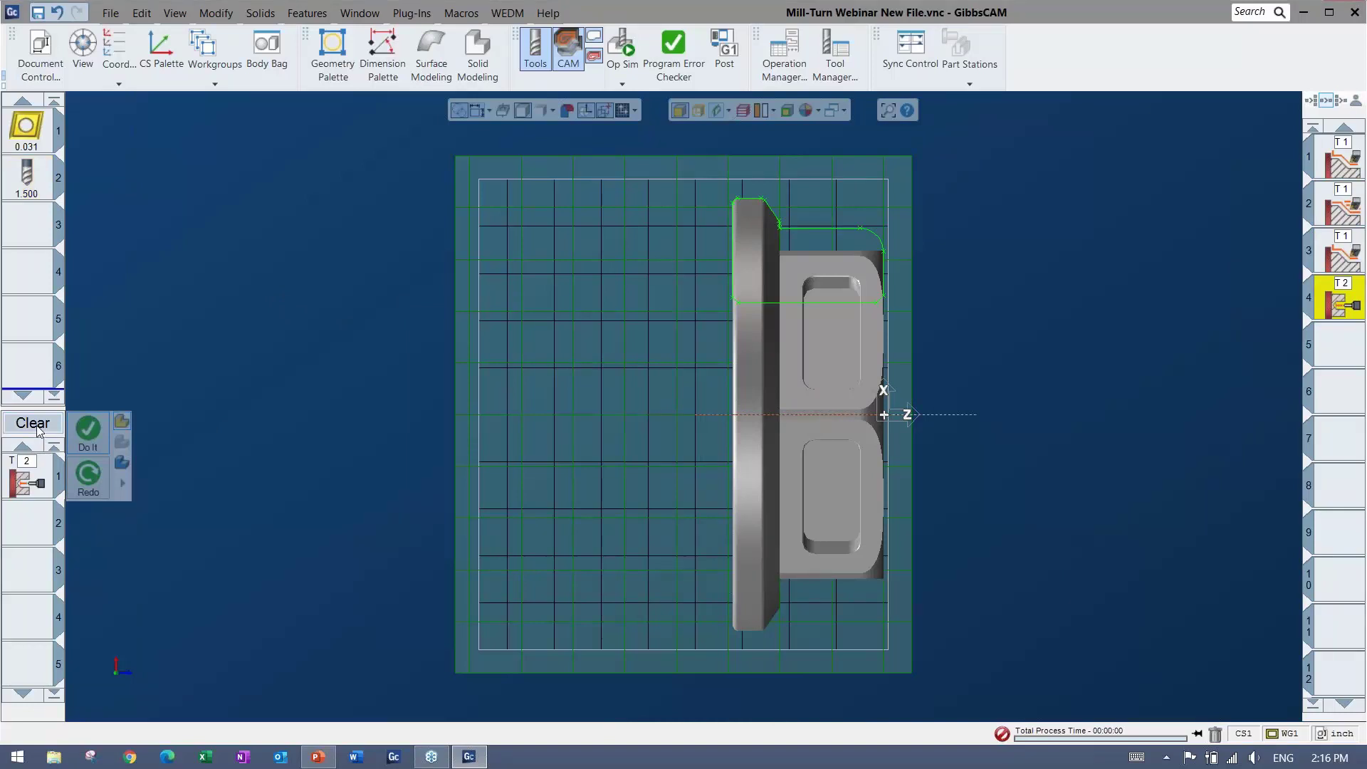
click(33, 422)
Step: Load the saved 4 - ID Rough-Finish-Thread processes from the Mill-Turn Webinar lists and deselect their tools
right_click(32, 469)
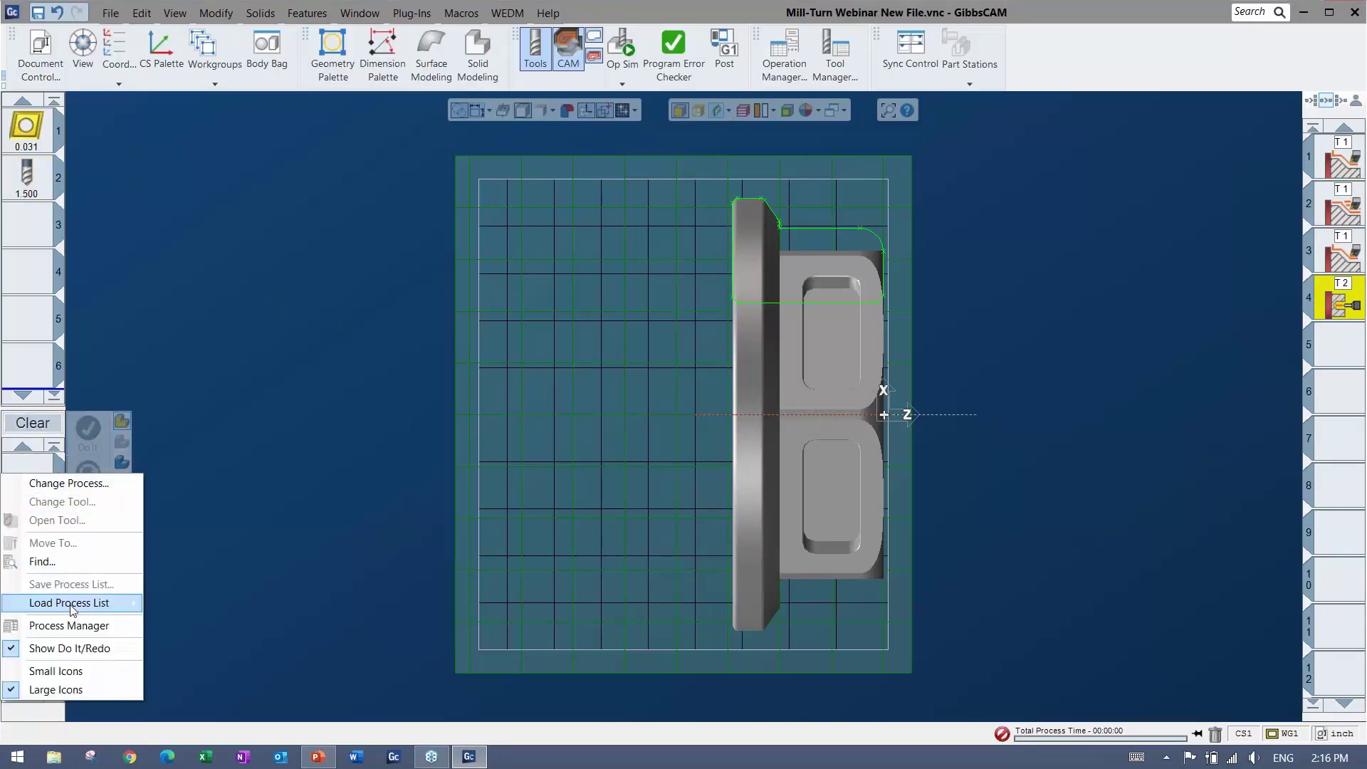
mouse_move(71, 605)
mouse_move(216, 644)
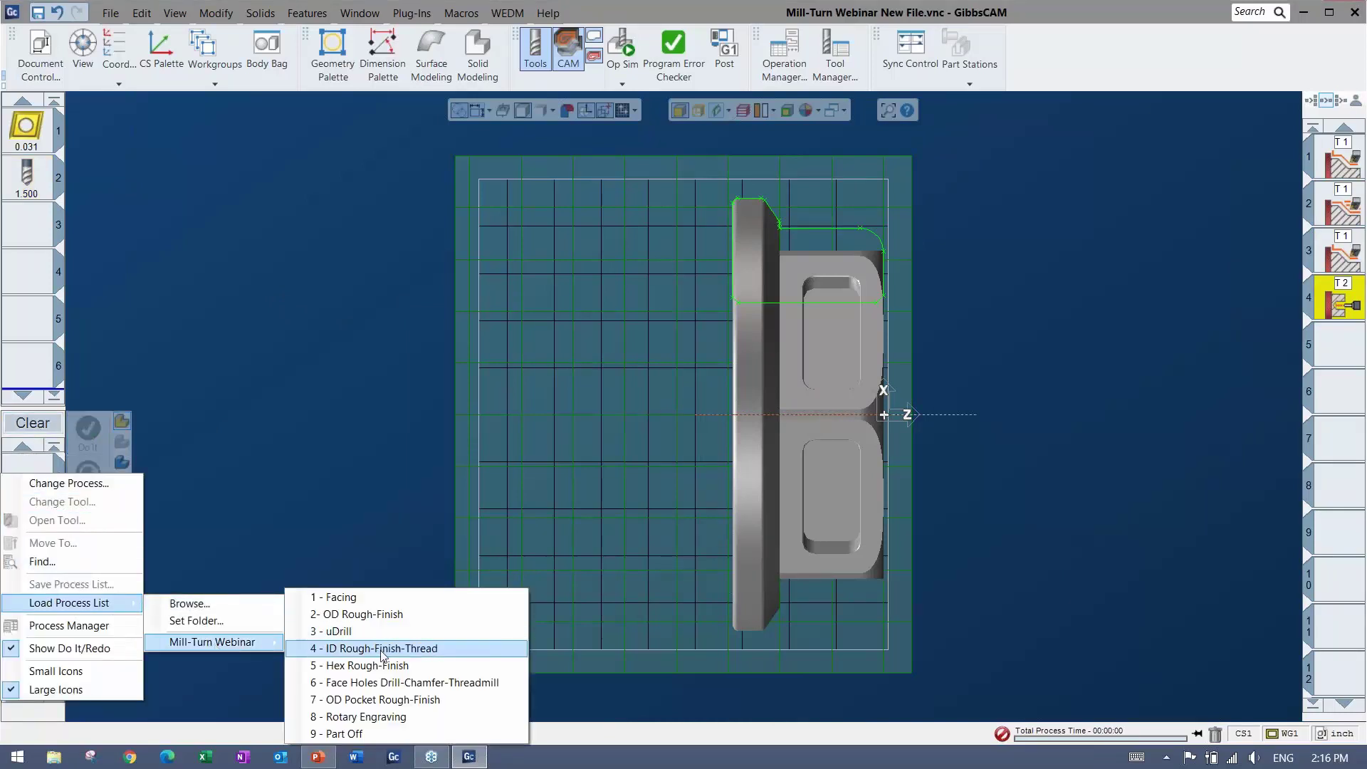
click(398, 649)
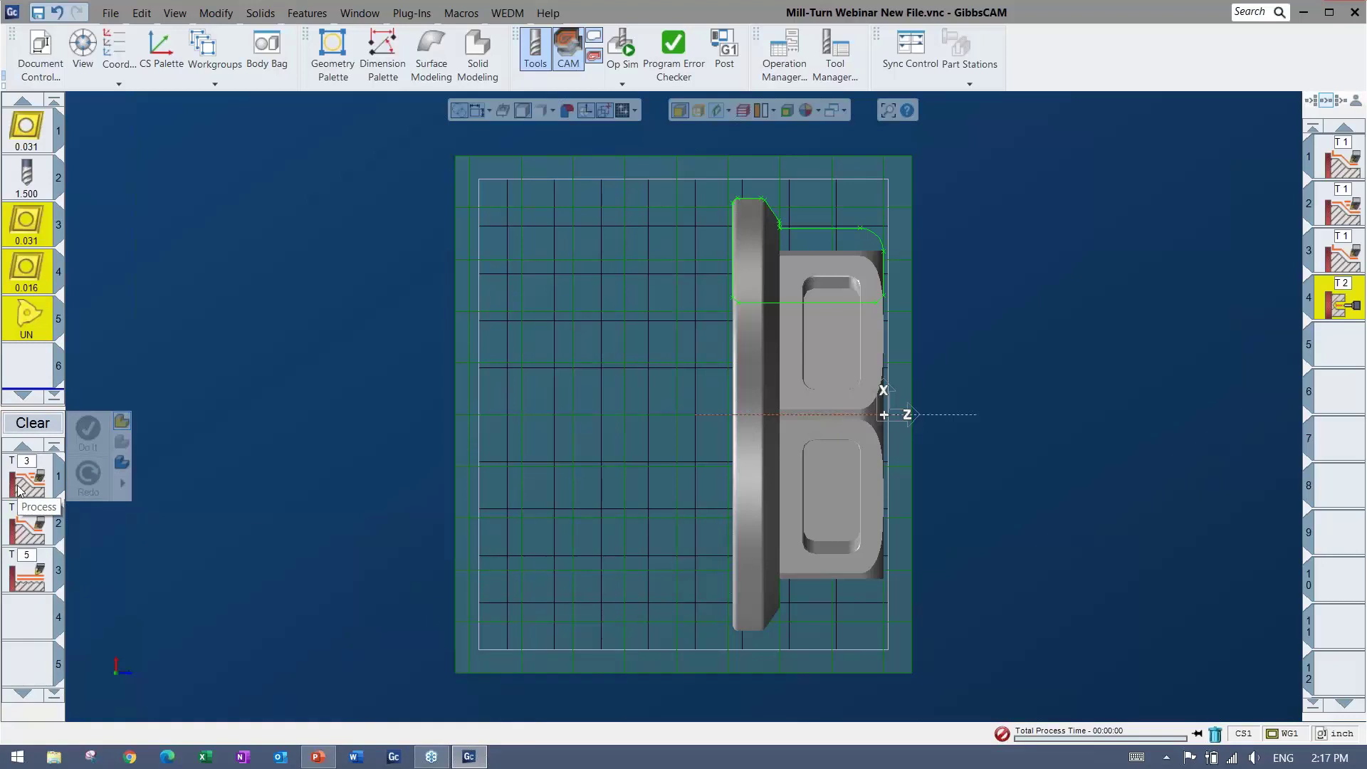
click(24, 378)
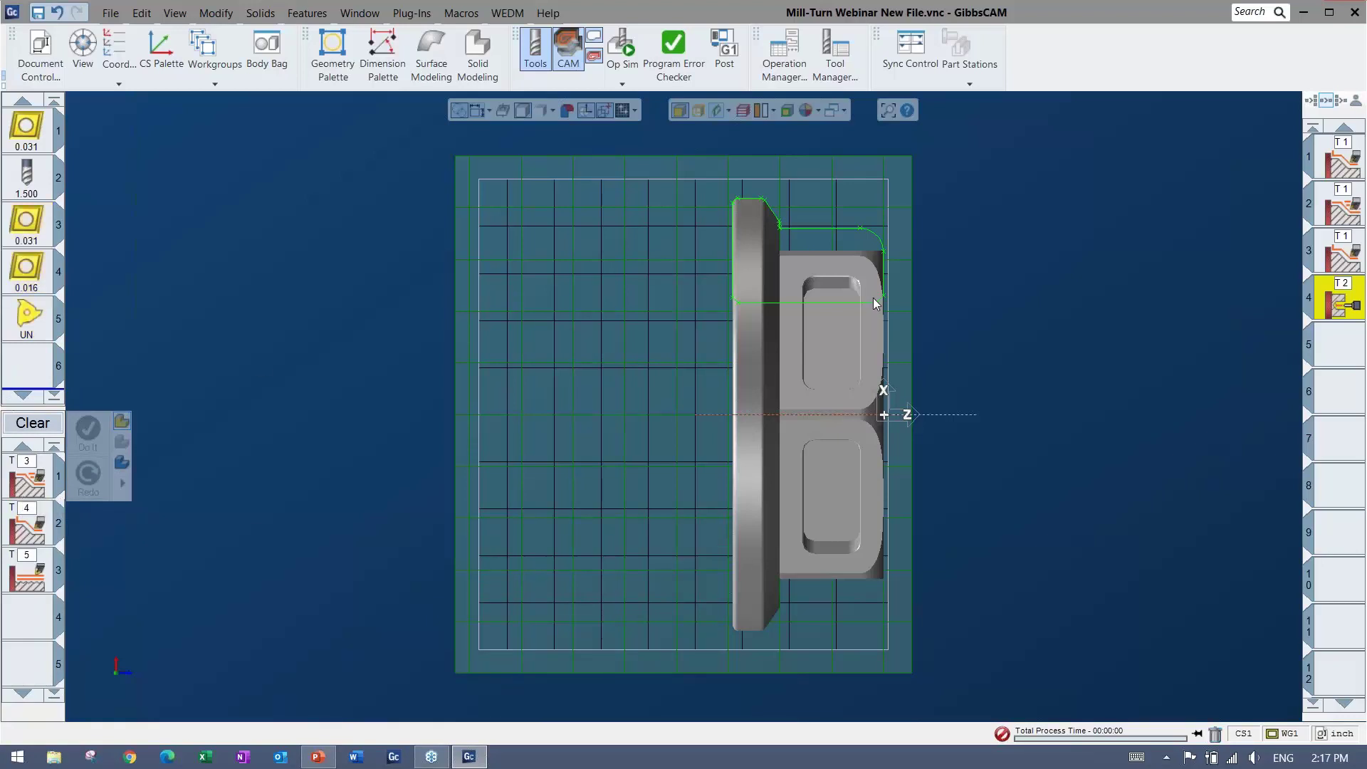
Step: Select the spun profile's bore line from the front chamfer to past the back face and generate the ID operations
scroll(831, 302, up, 2)
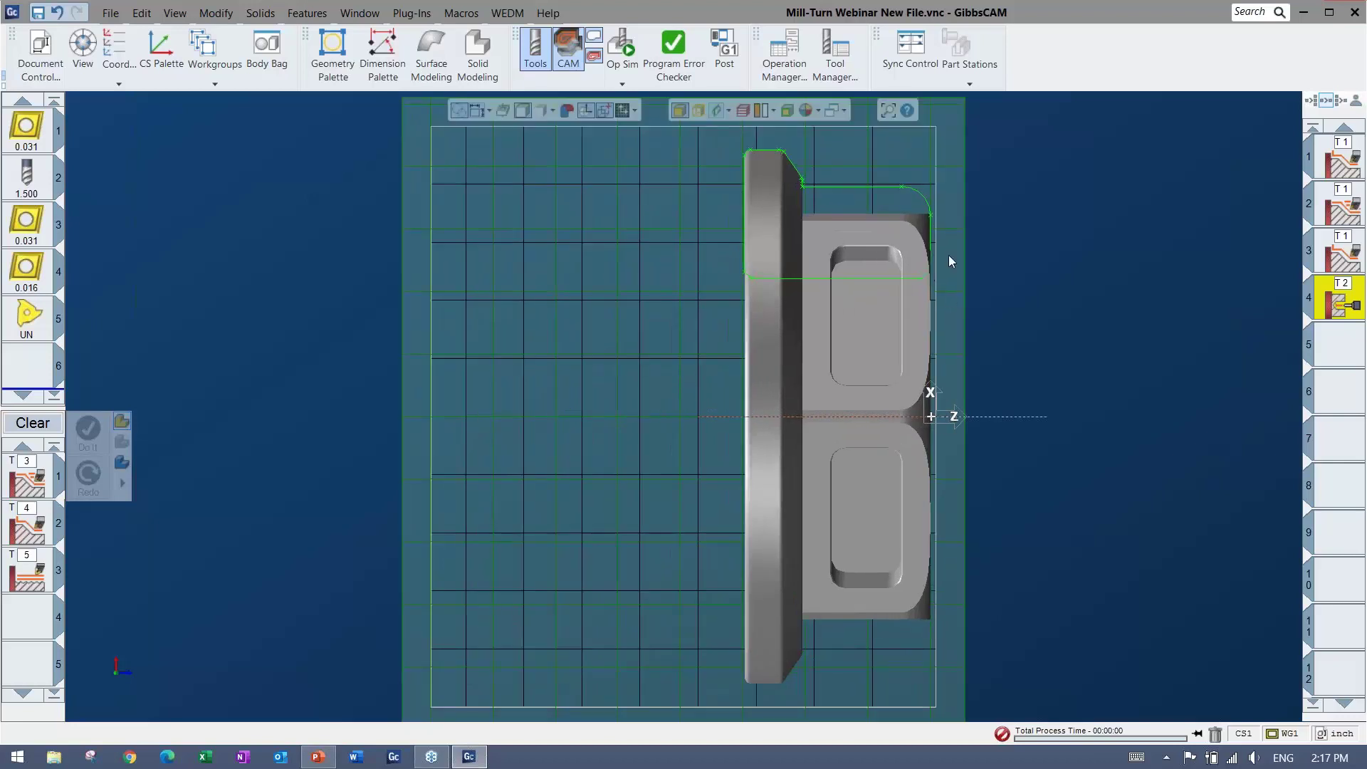
click(927, 275)
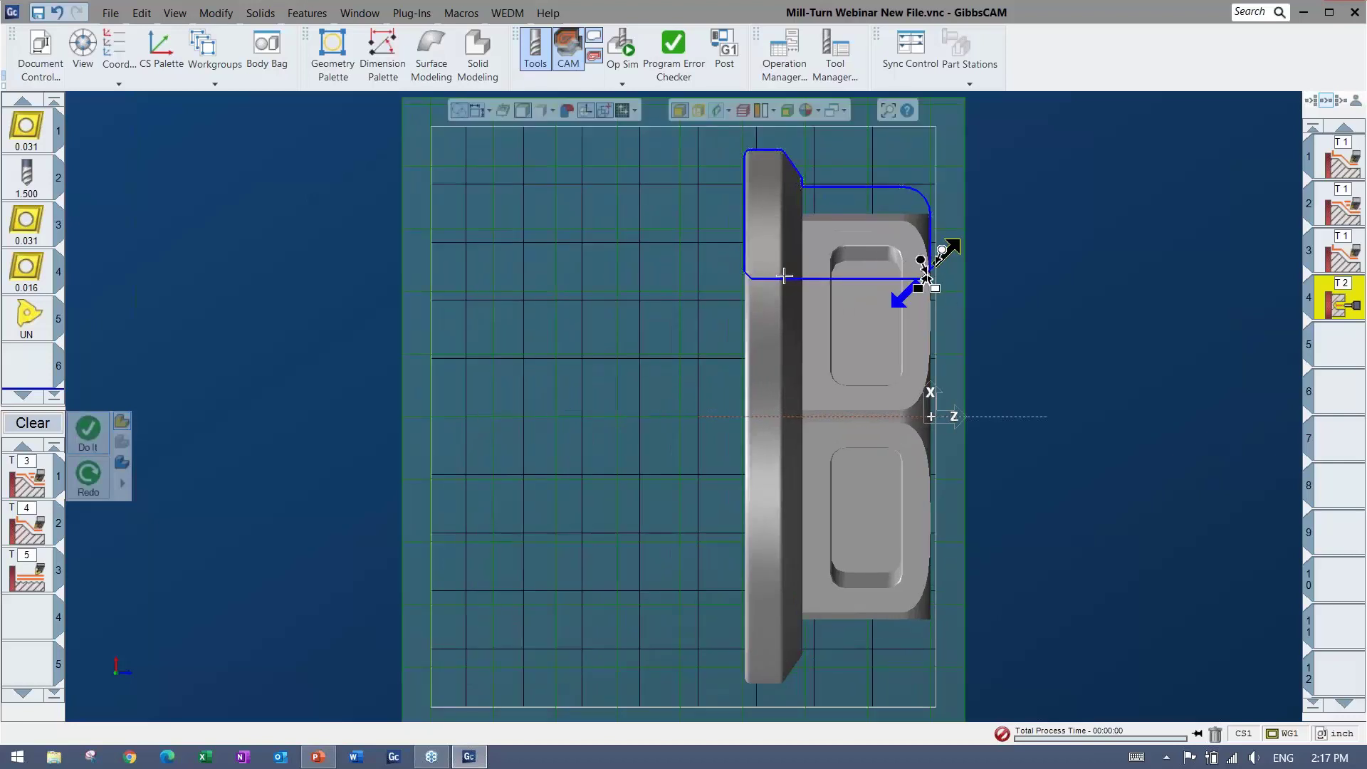
drag(926, 275, 678, 274)
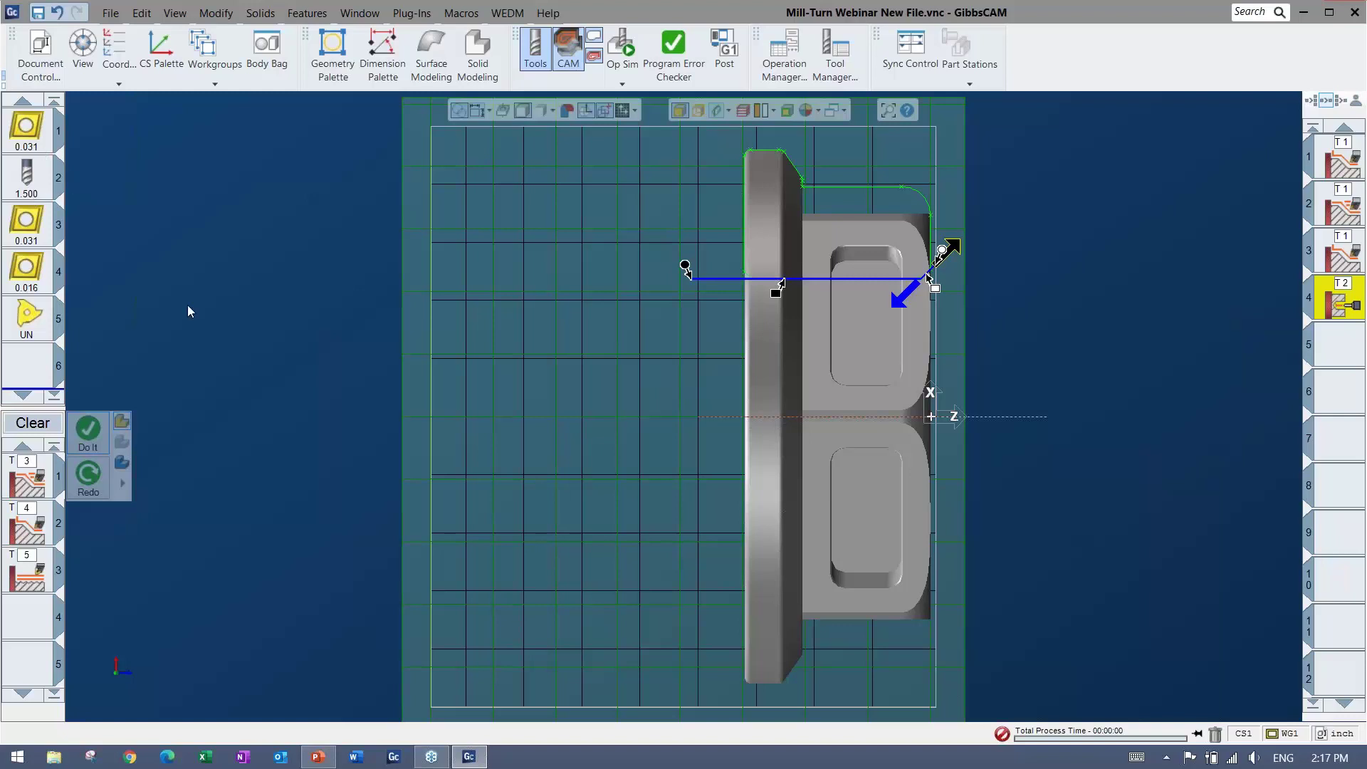
click(87, 439)
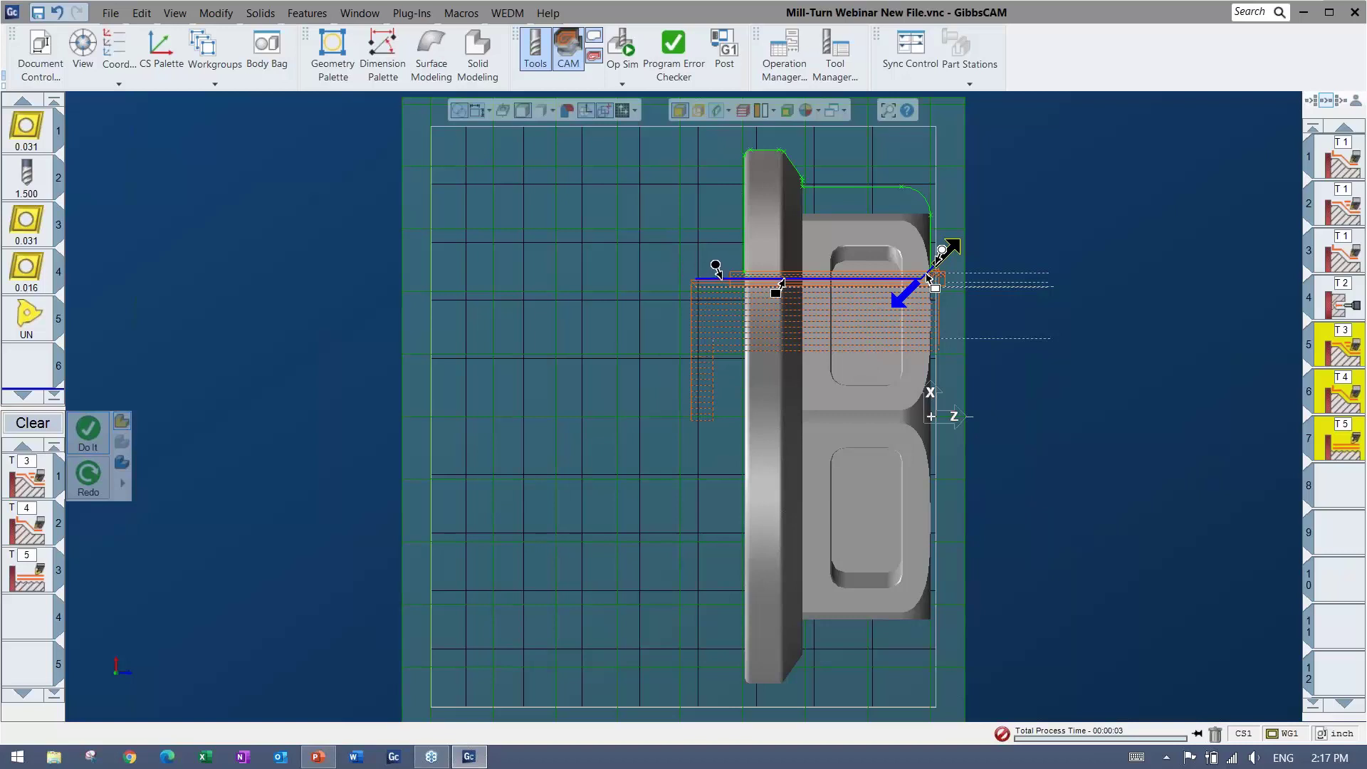
Step: Redo the ID rough, finish and thread operations with the bore cut's end point moved closer to the back face, and deselect them
click(89, 484)
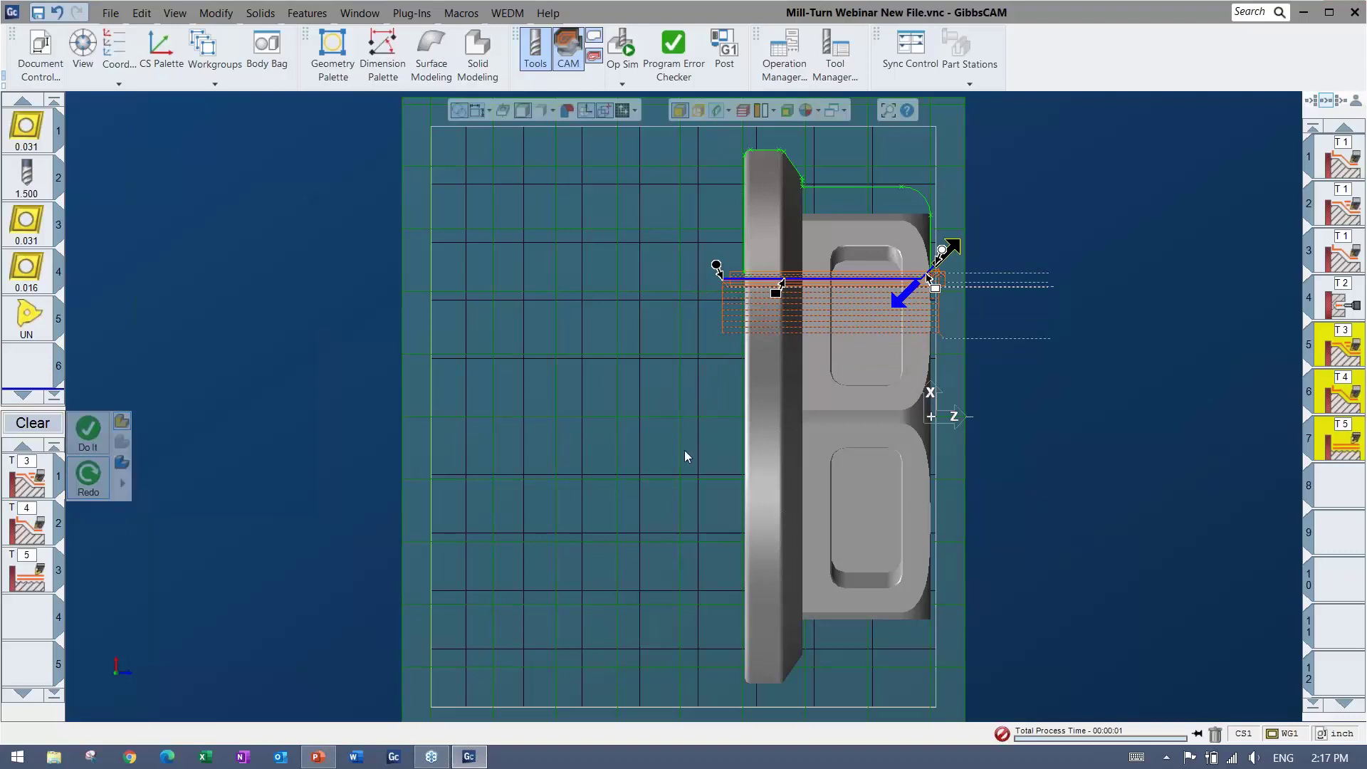
right_click(269, 401)
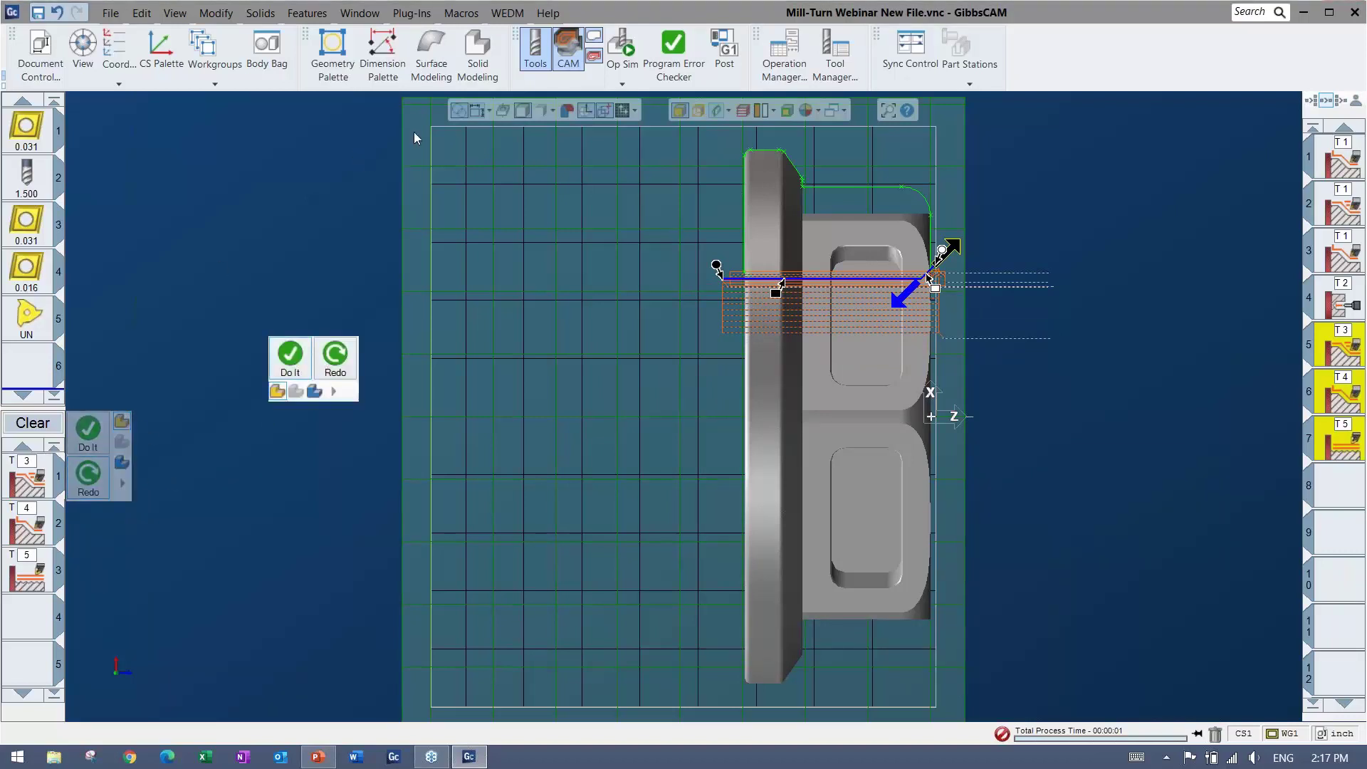
click(1348, 488)
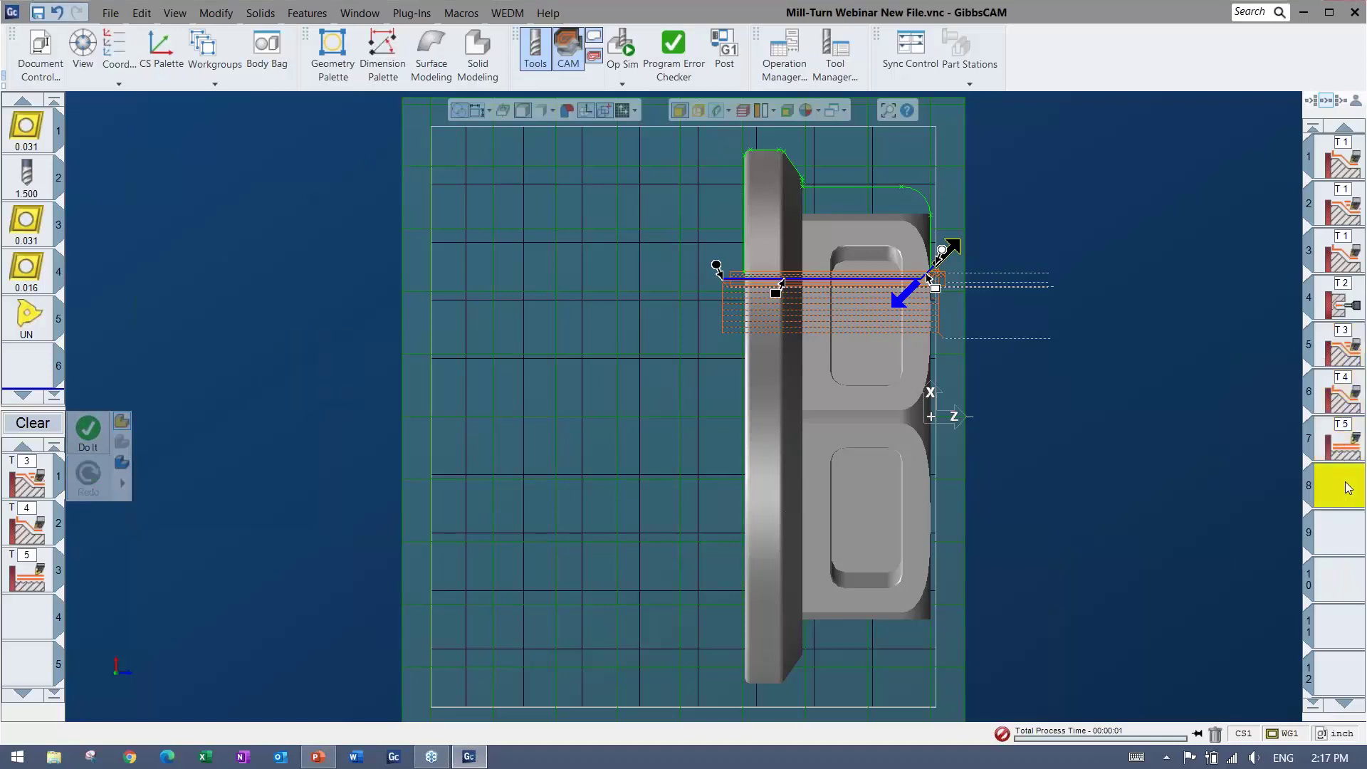
Step: Run the Op Sim rendering of all operations with the stock shown in half section, adjust the playback speed and rewind it
click(622, 46)
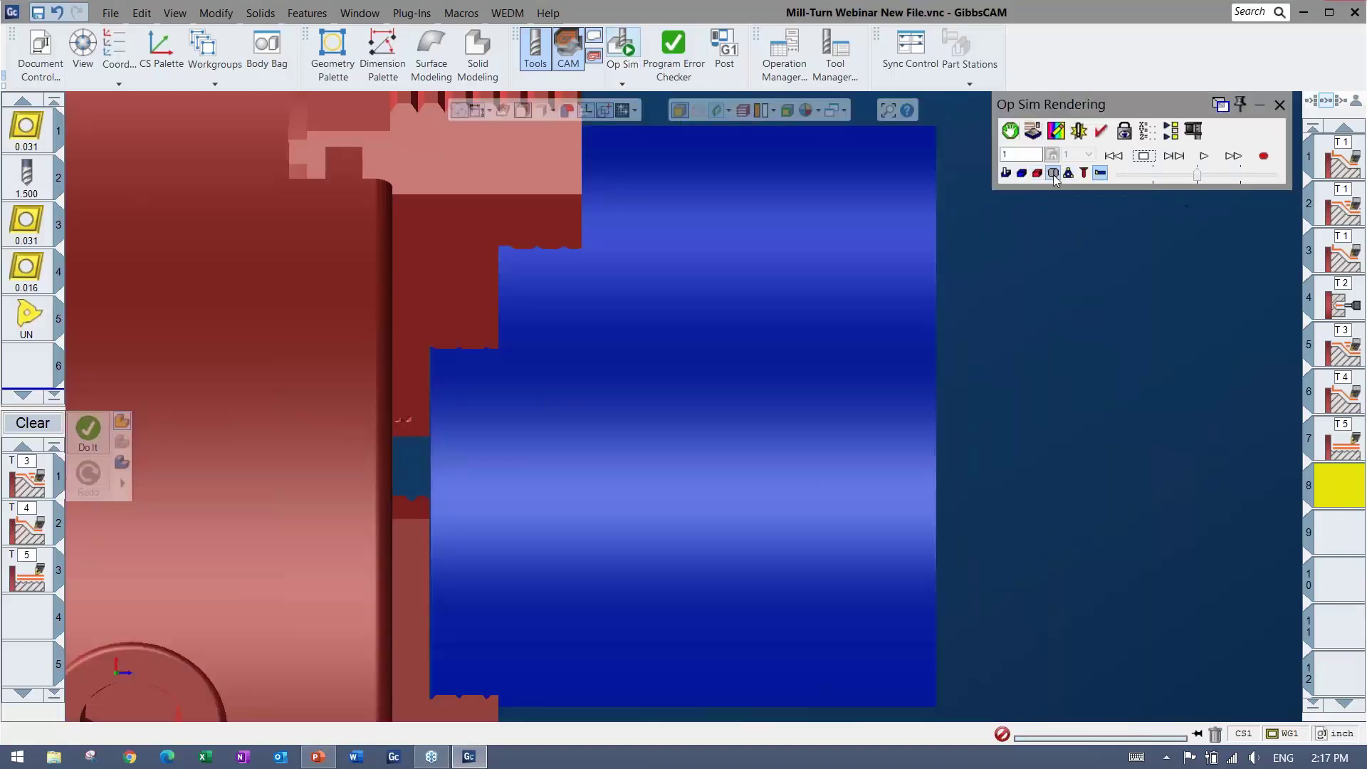
click(1053, 173)
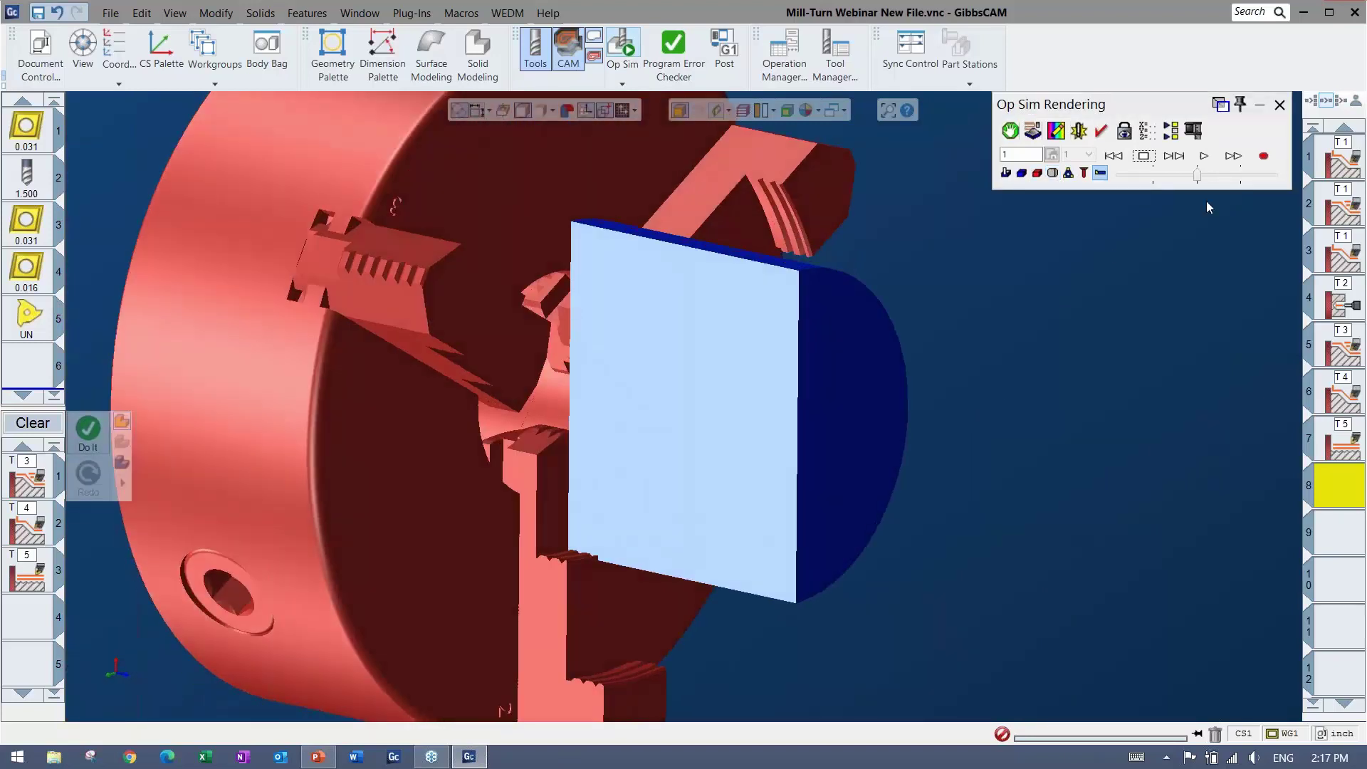
click(1203, 155)
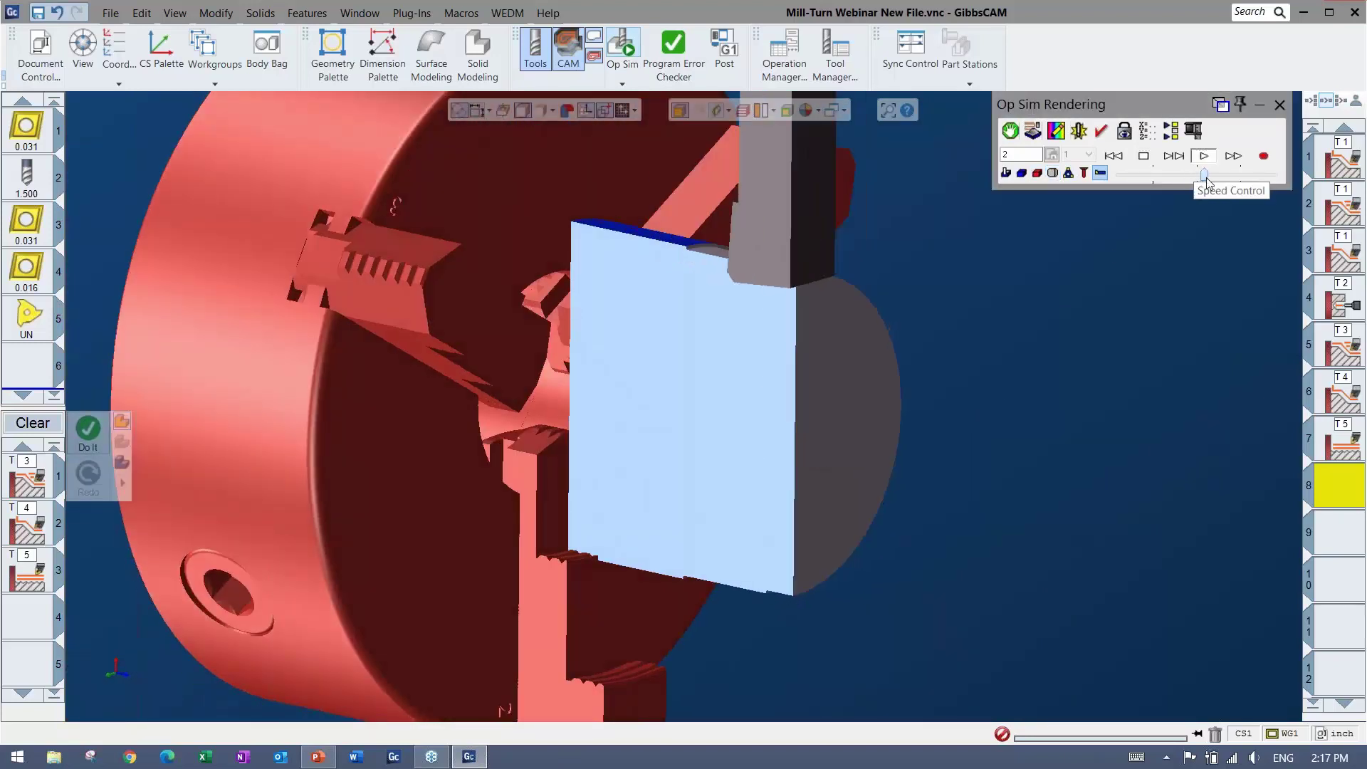
click(1202, 175)
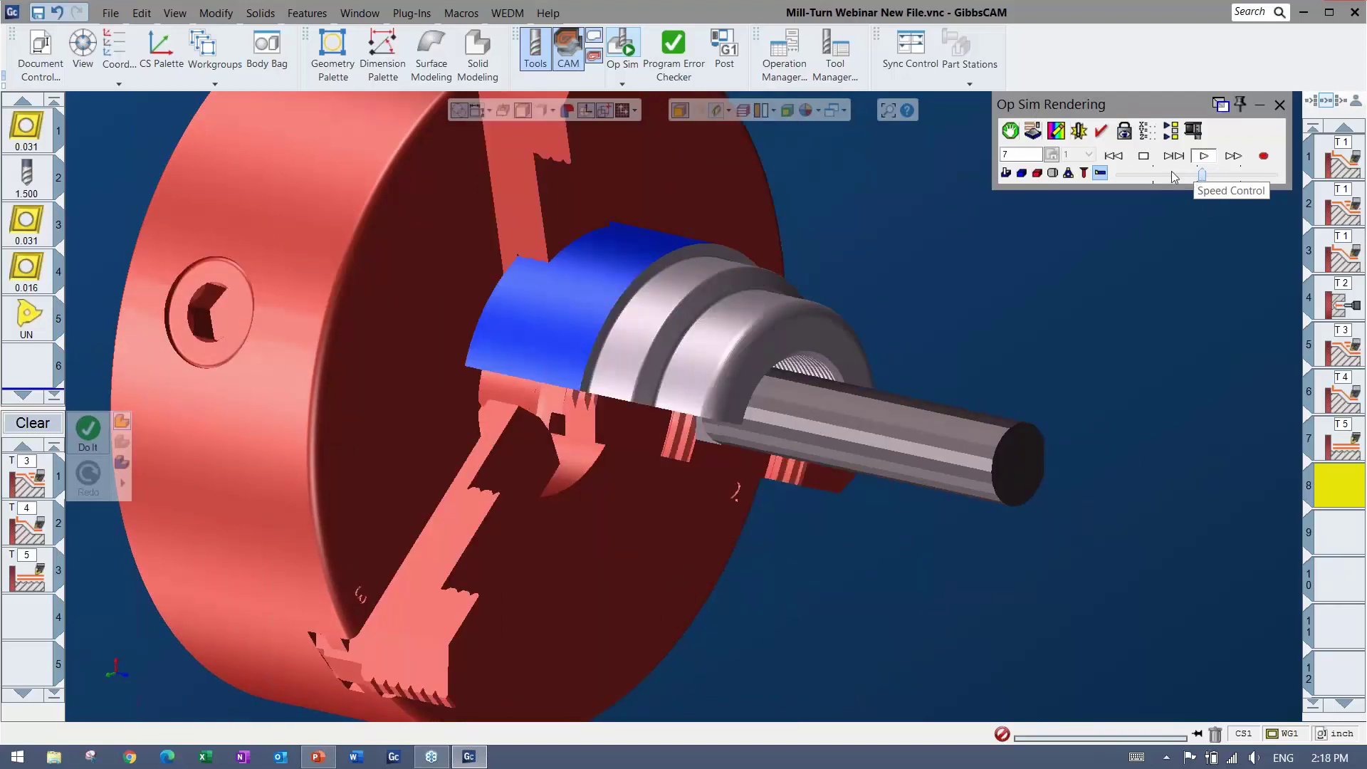
click(1174, 175)
click(1113, 156)
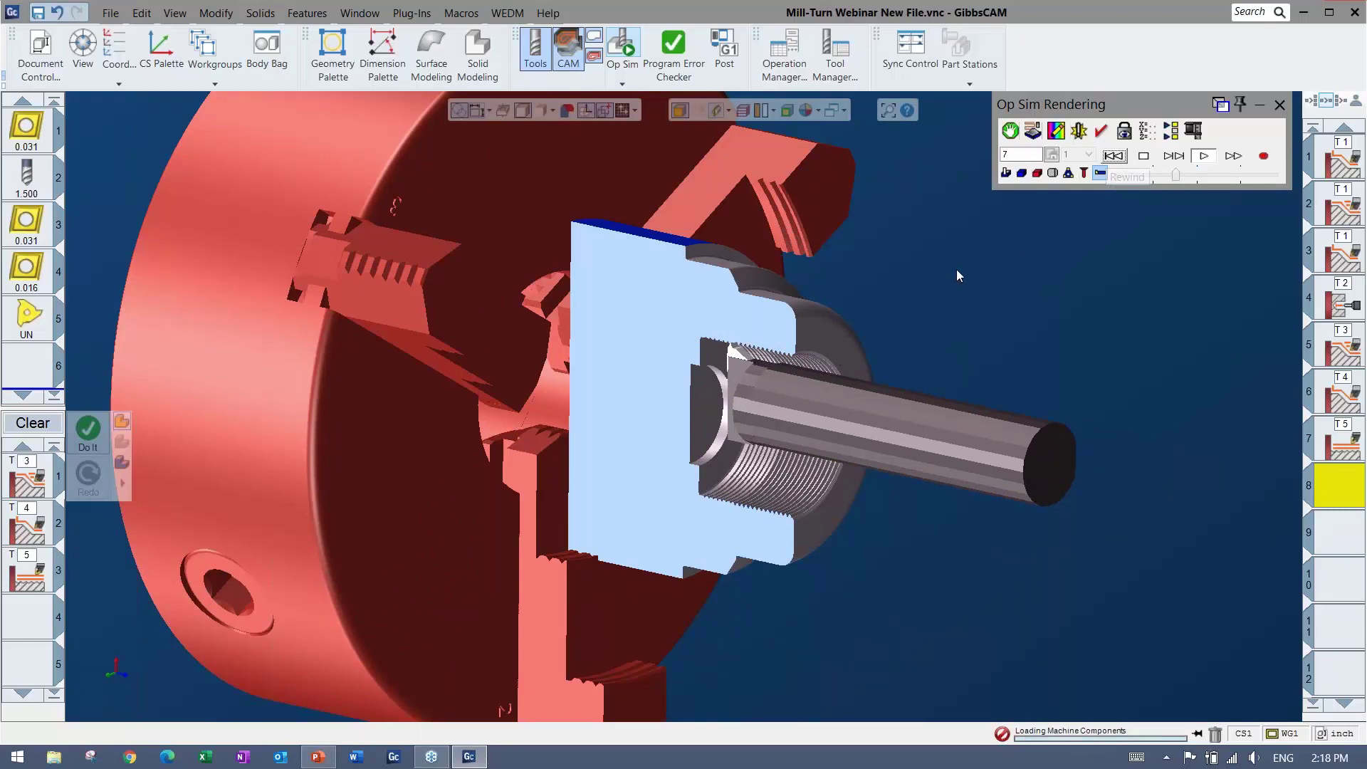
Step: Close the Op Sim rendering, deselect the bore line and clear the ID processes from the process list
click(1279, 107)
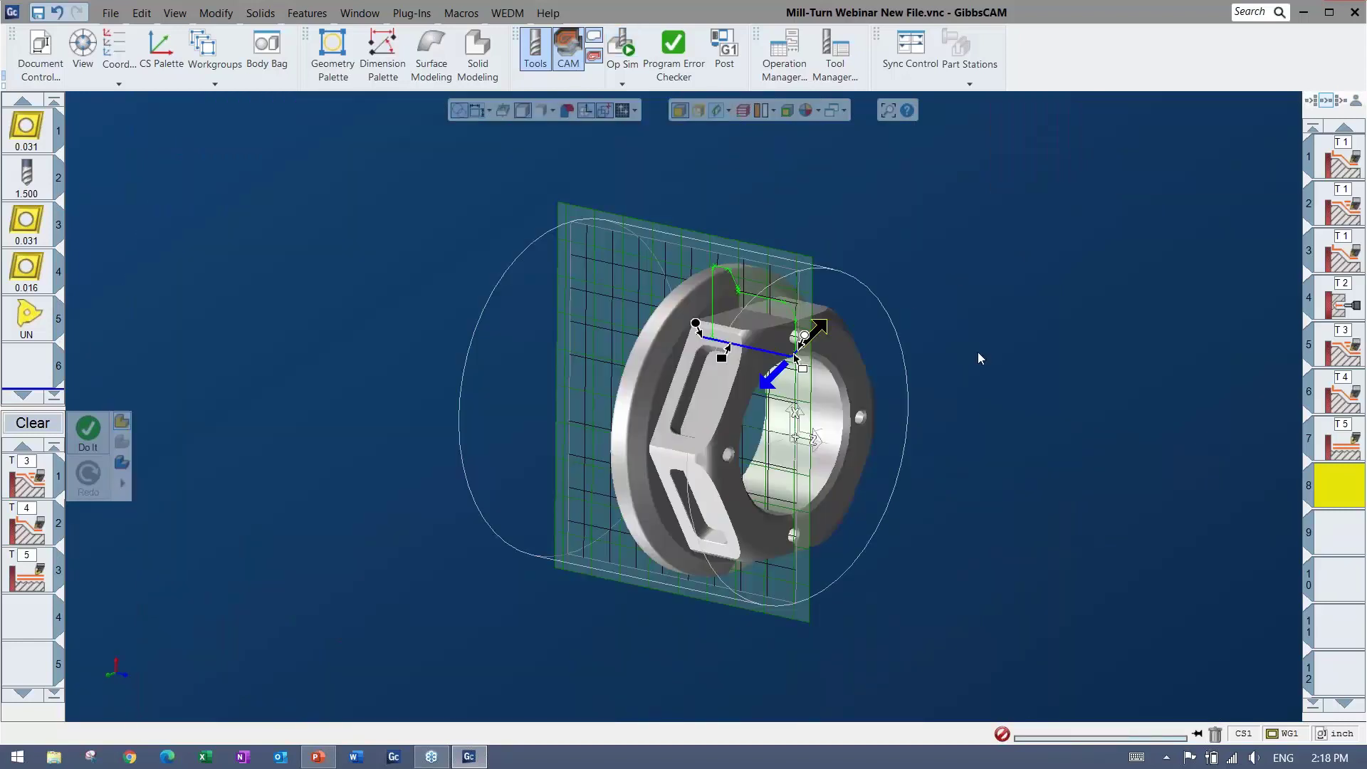
click(356, 337)
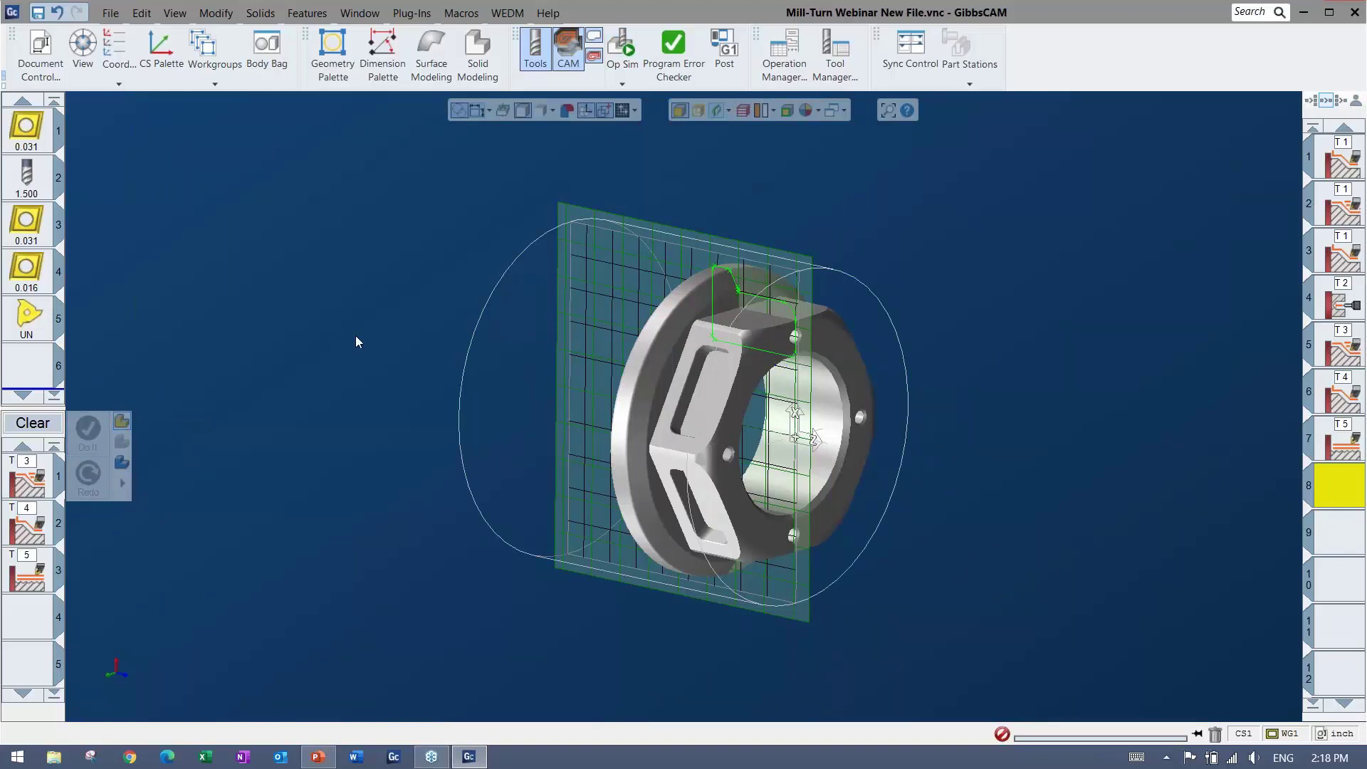
key(ctrl+1)
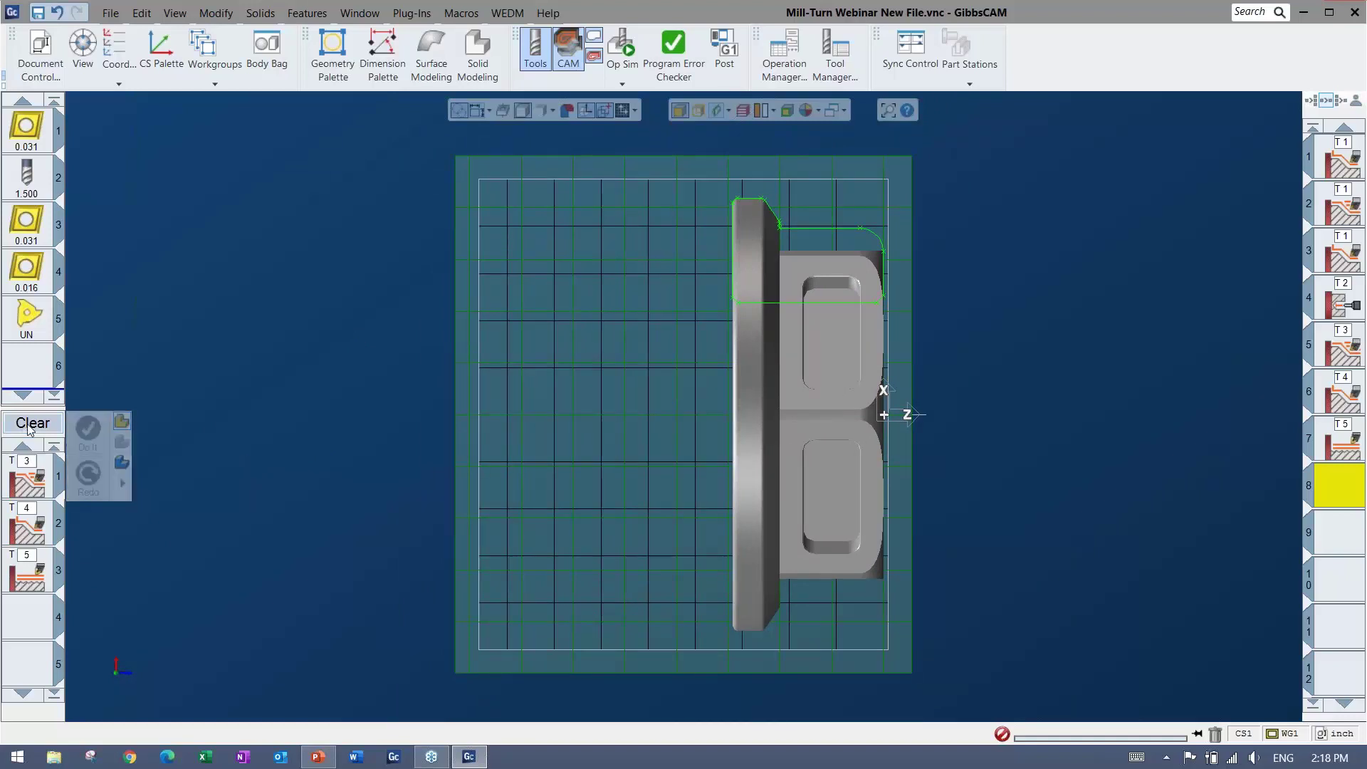
click(59, 422)
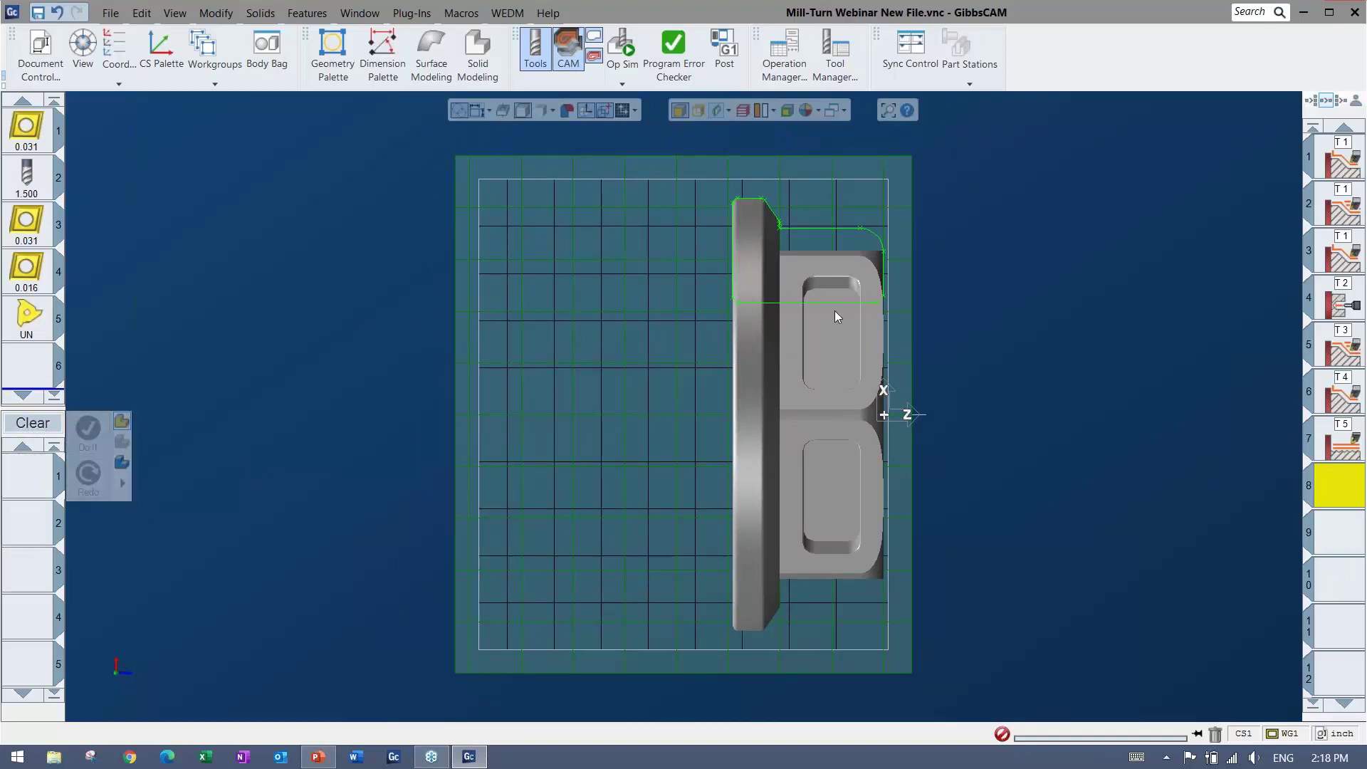
Step: Load the saved 5 - Hex Rough-Finish processes from the Mill-Turn Webinar lists and review the definition of their milling tool #6
right_click(11, 482)
mouse_move(85, 600)
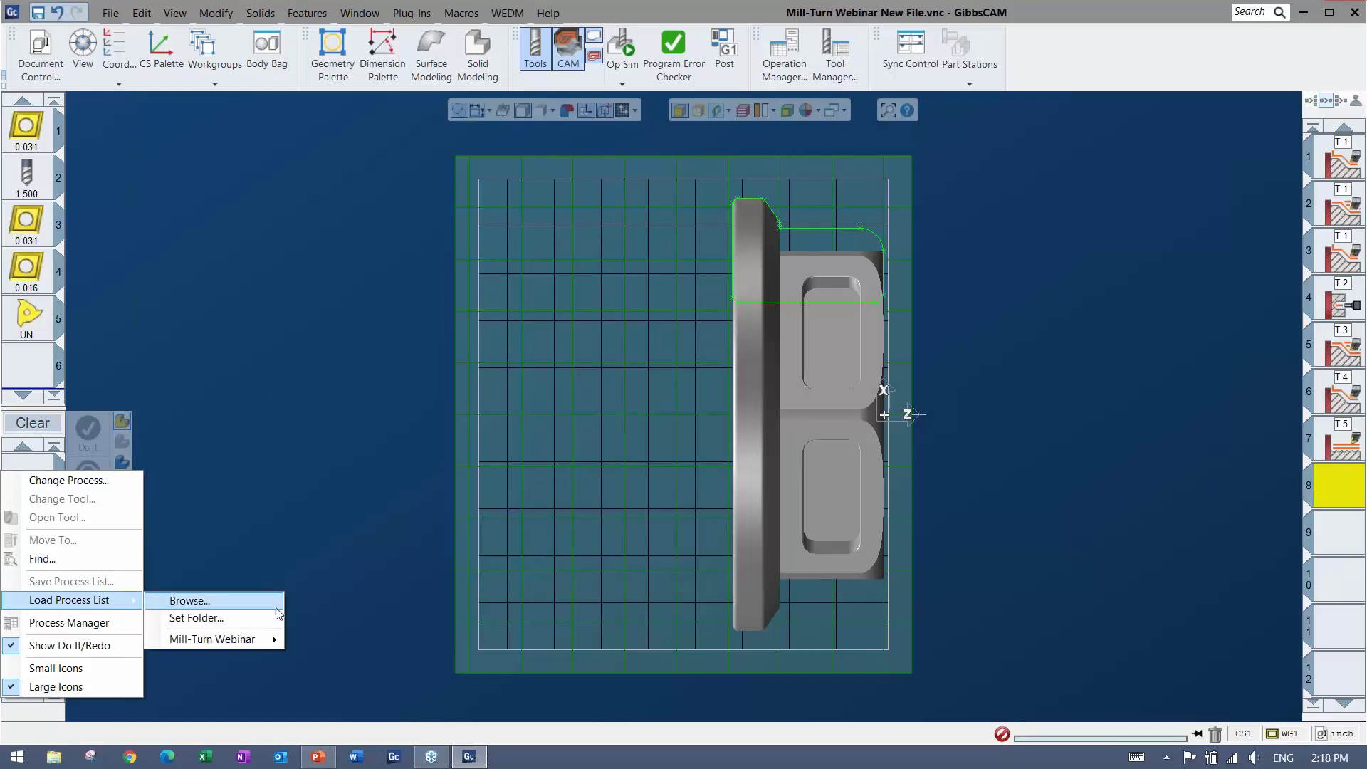
mouse_move(232, 641)
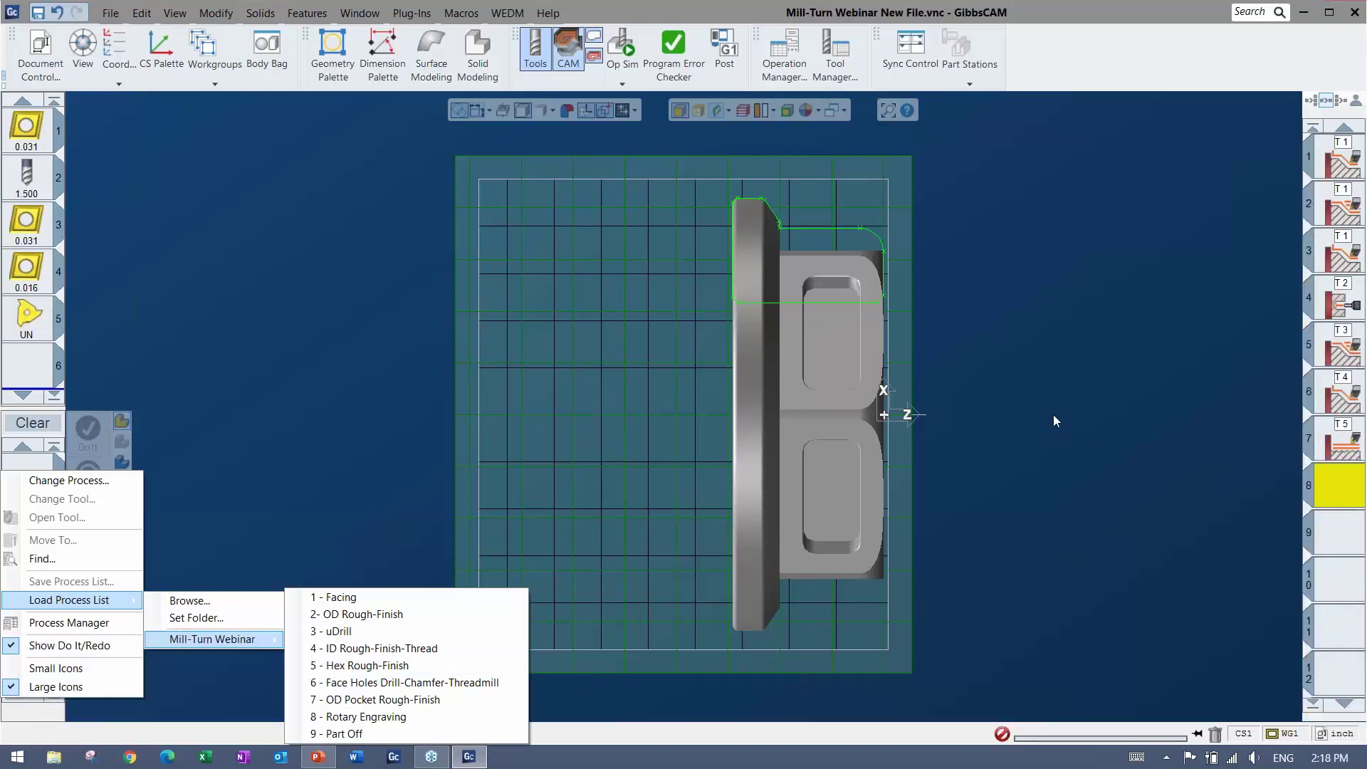
click(373, 666)
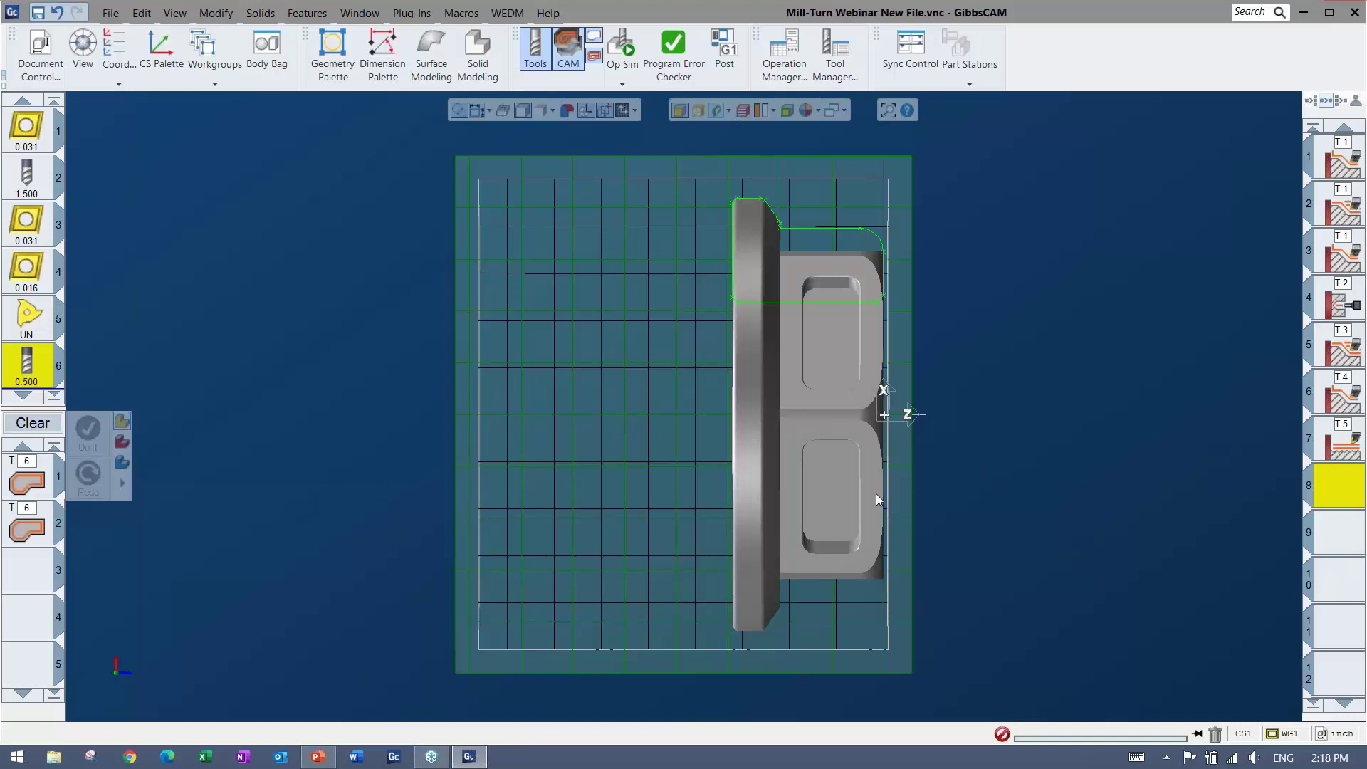
middle_drag(877, 498, 849, 360)
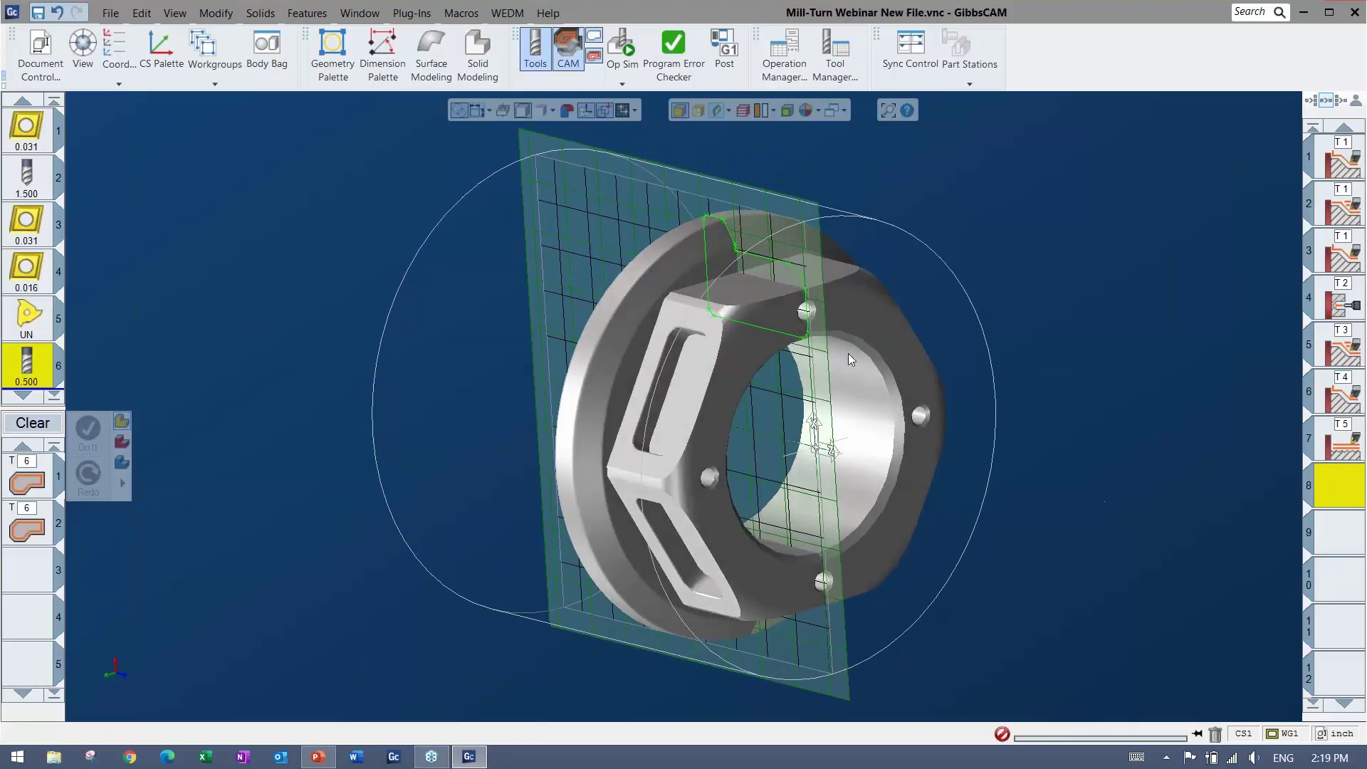
double_click(23, 371)
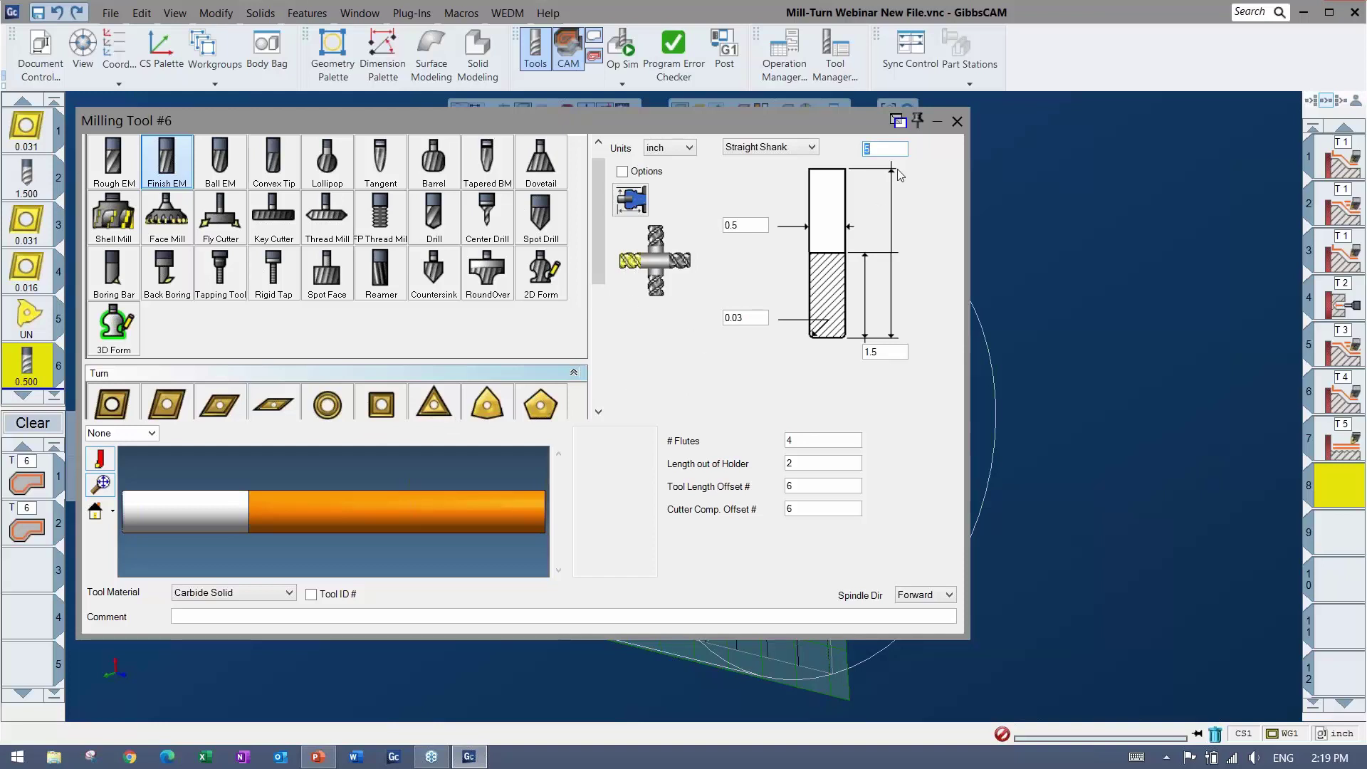
click(958, 121)
Step: Open the first hex Contour process, activate the XY plane coordinate system and switch the spun profile to a planar section profile
double_click(27, 484)
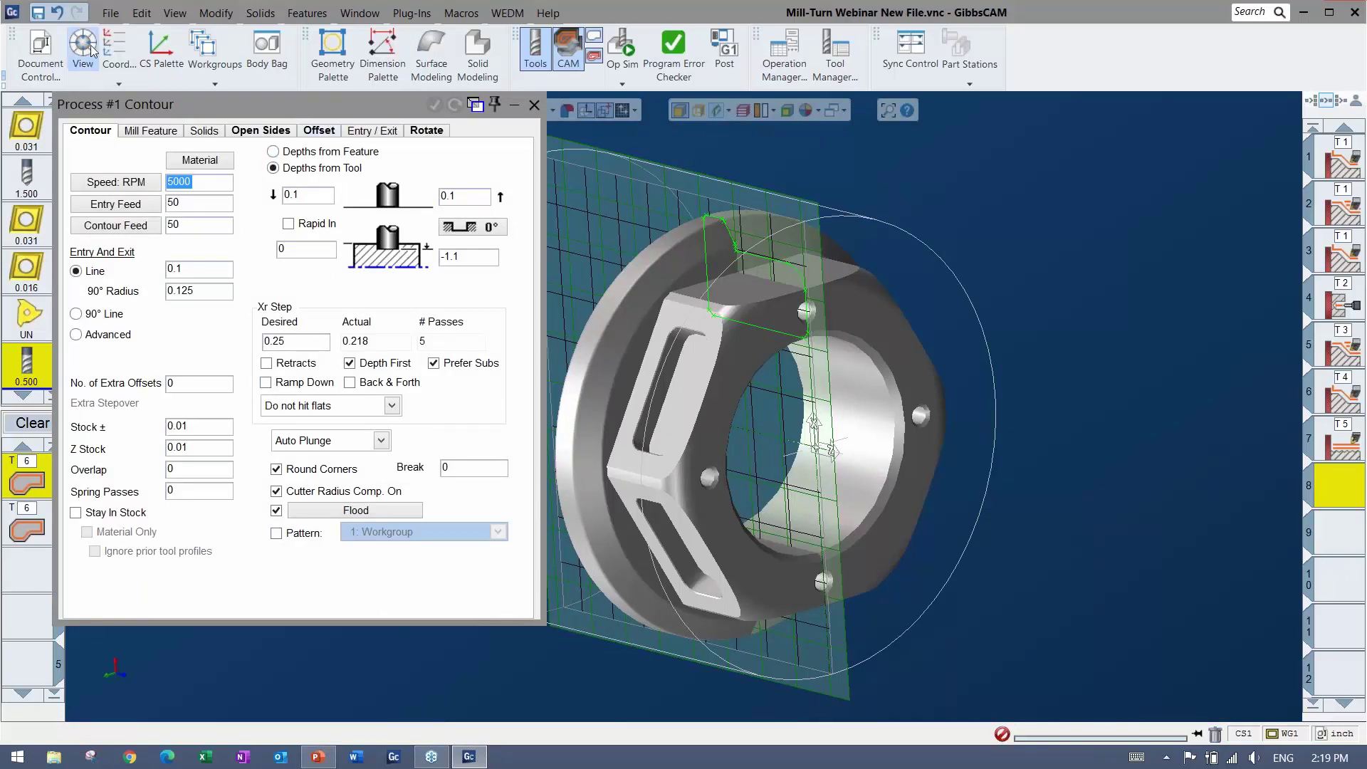
click(115, 49)
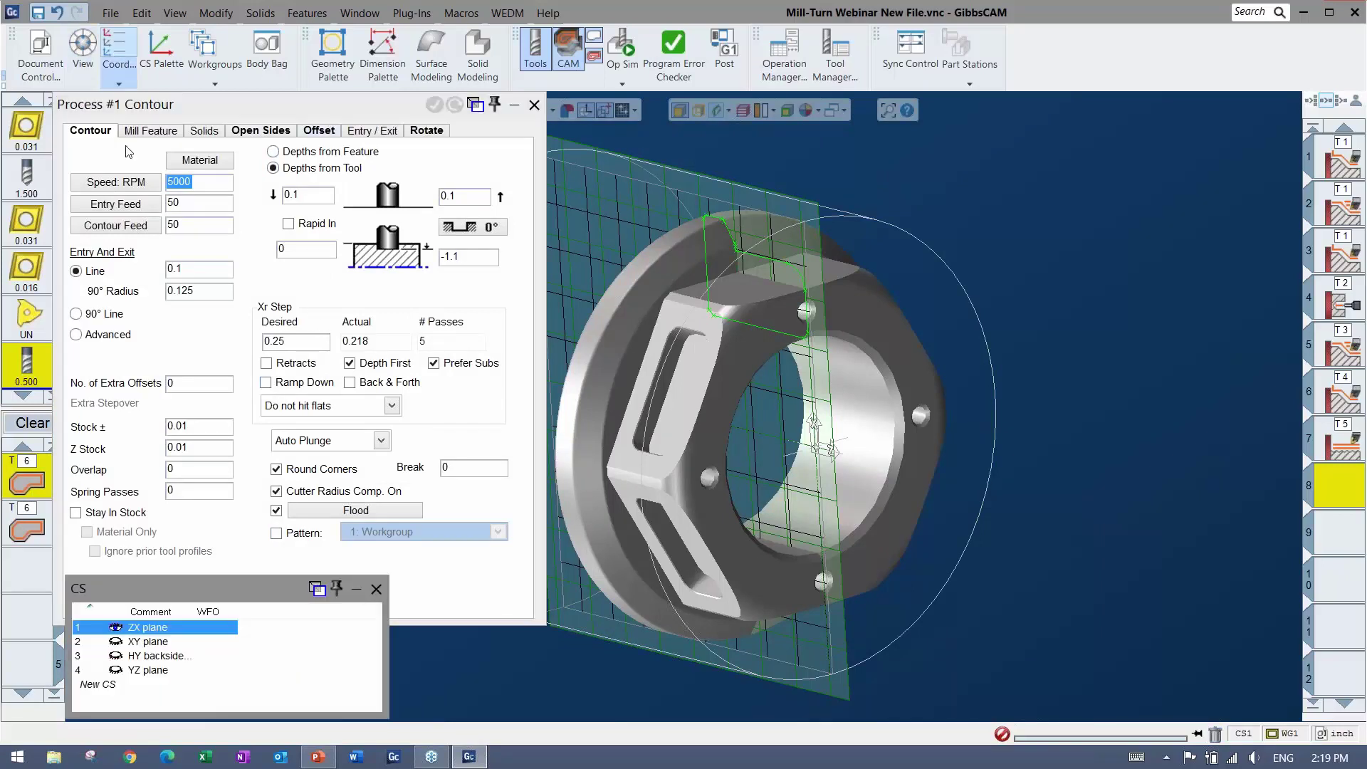
click(164, 643)
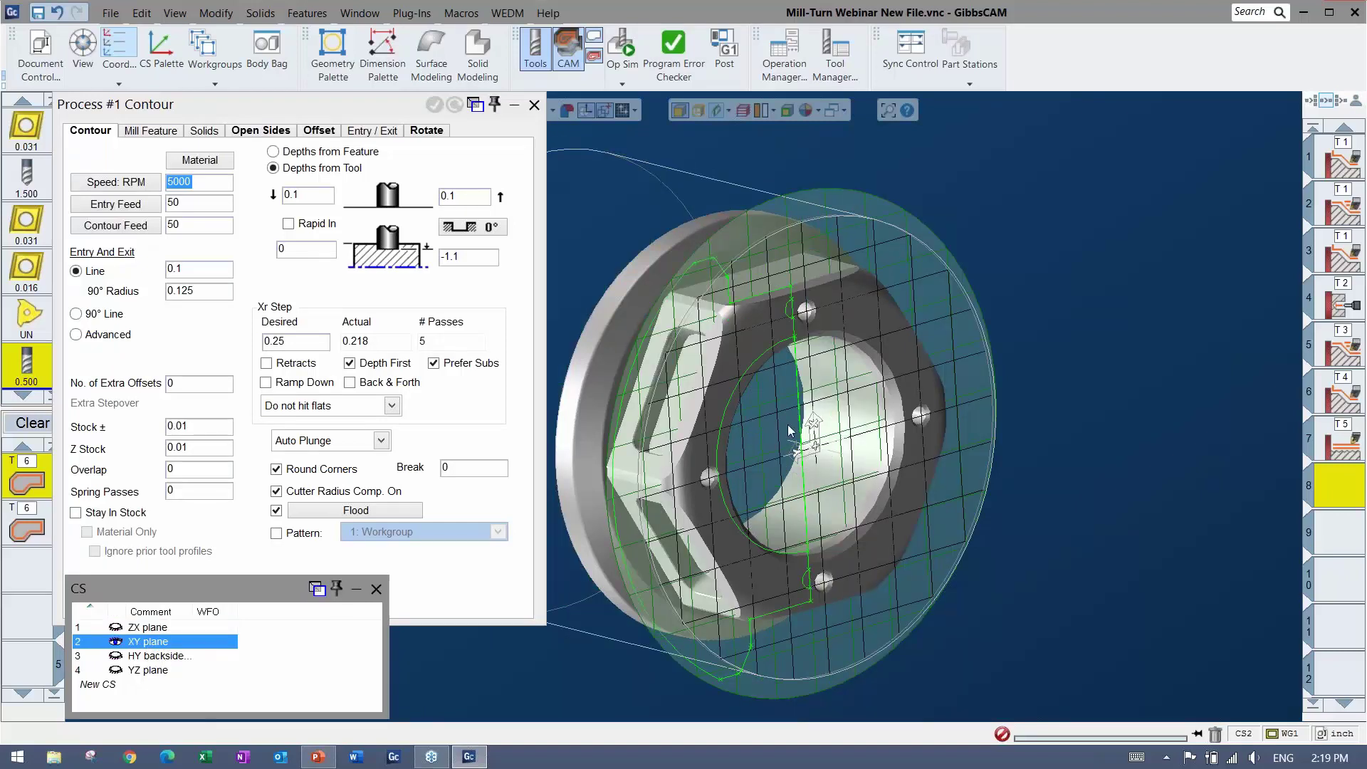
click(728, 110)
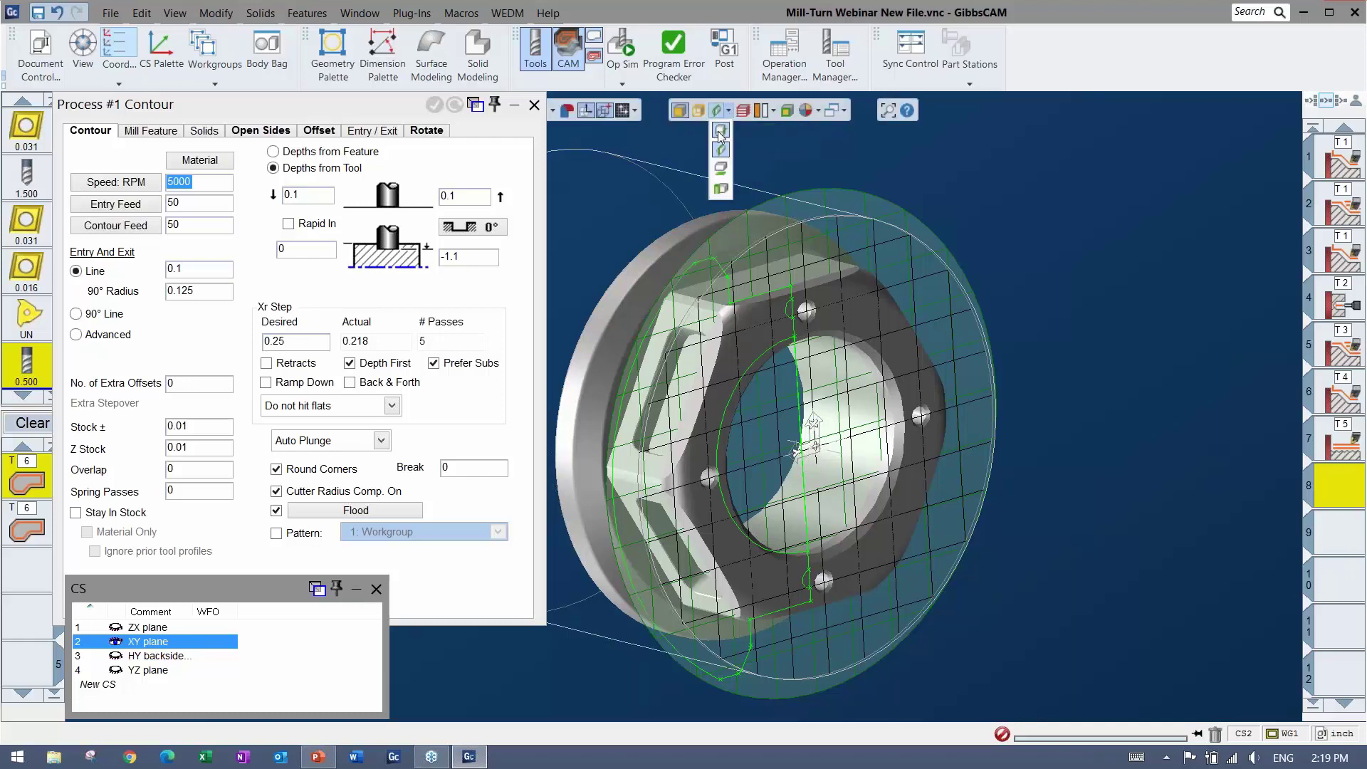
click(721, 171)
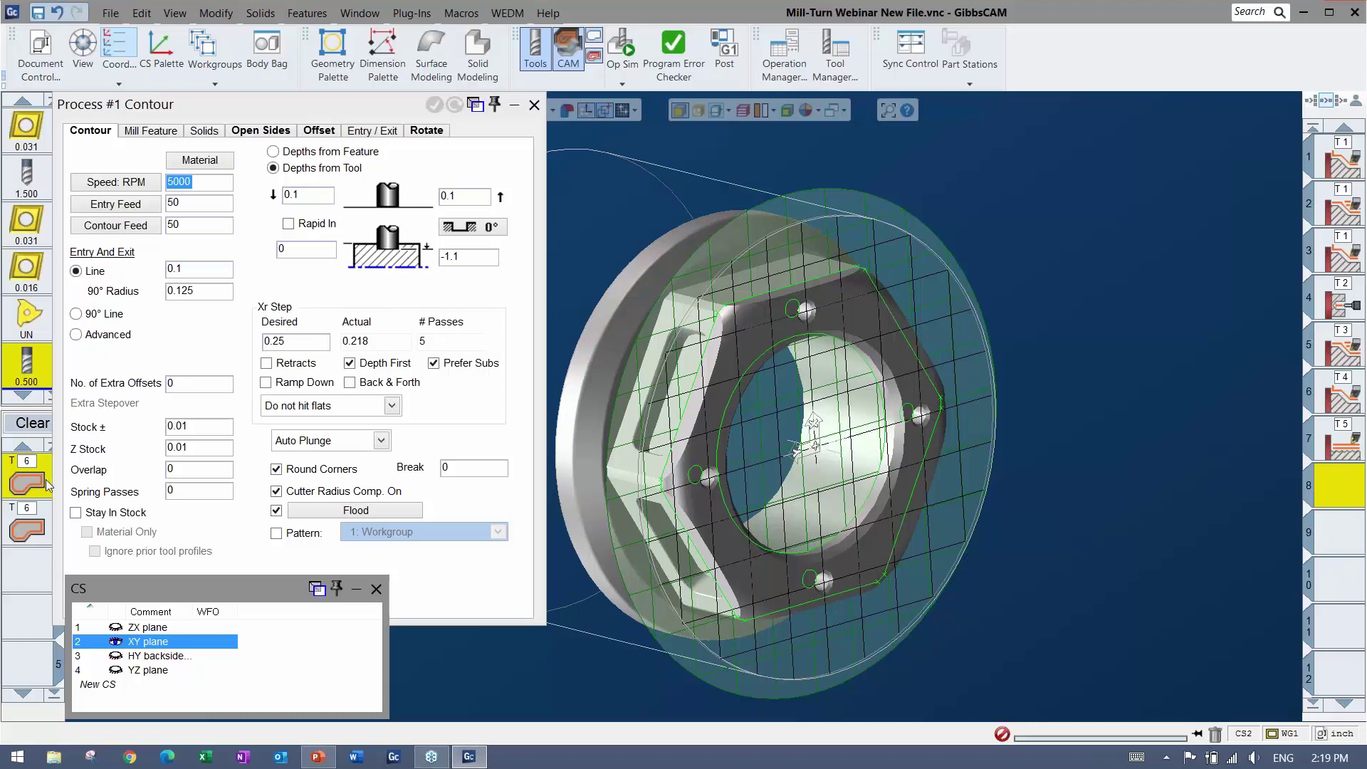
Step: Set the first Contour process's machining coordinate system to 2: XY plane in its rotation settings
click(423, 132)
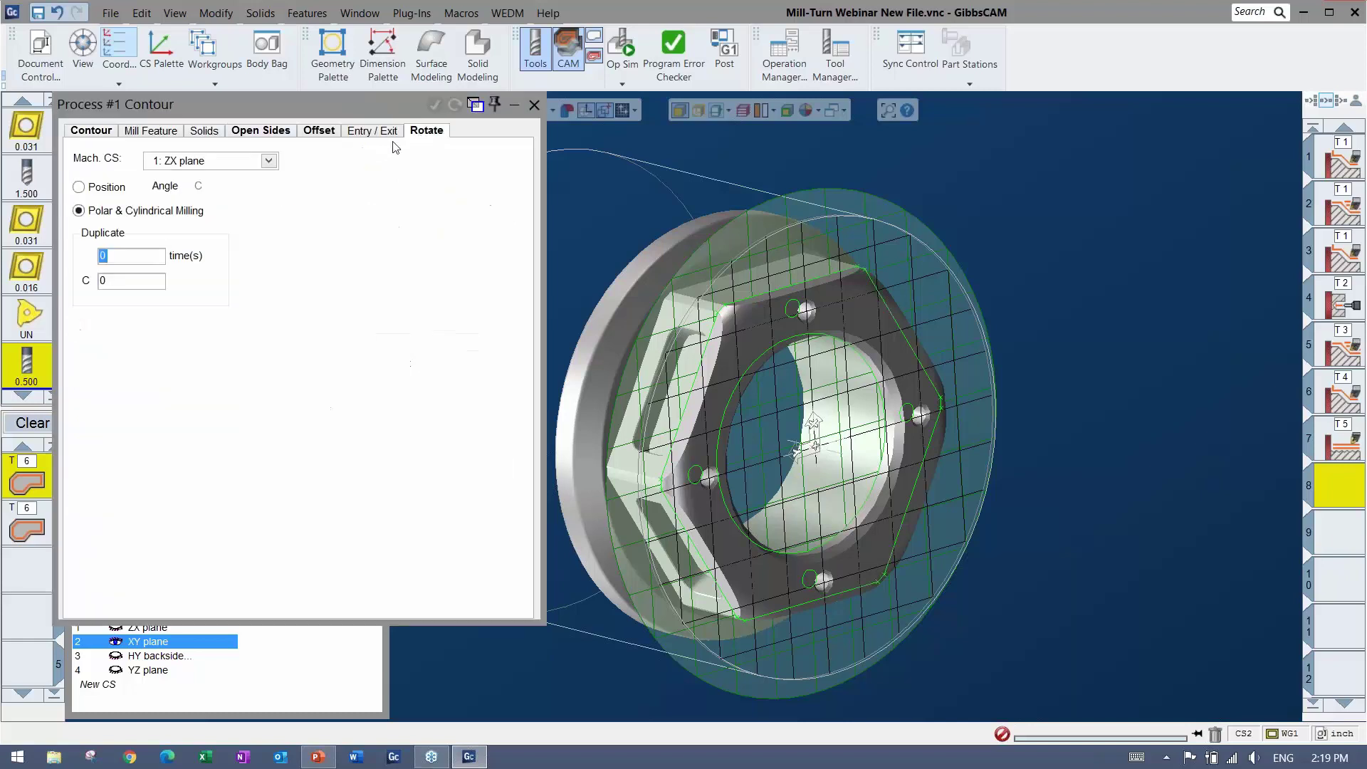
click(244, 166)
click(184, 183)
Step: Select the hex profile starting at its small corner segment, generate the rough and finish contour operations, and deselect and close the processes
scroll(720, 310, up, 5)
scroll(689, 322, up, 2)
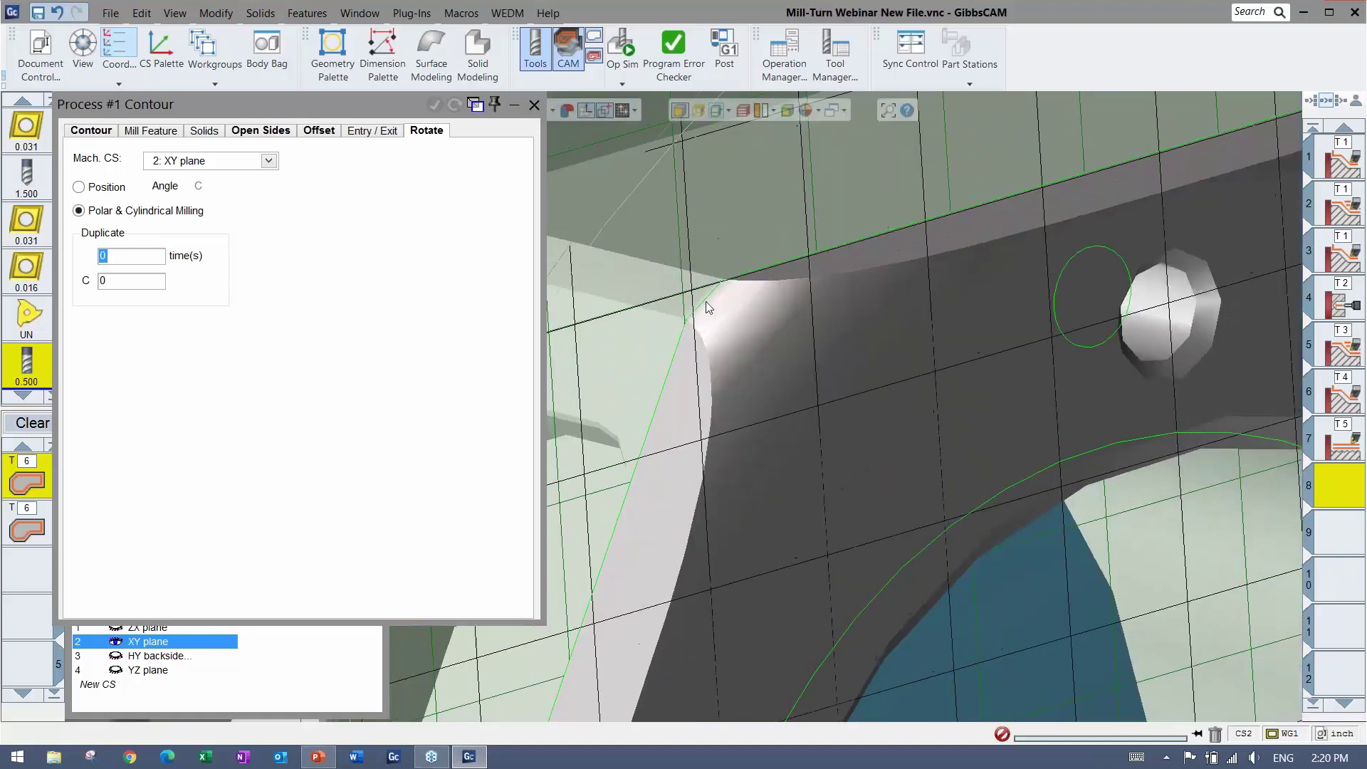
click(699, 303)
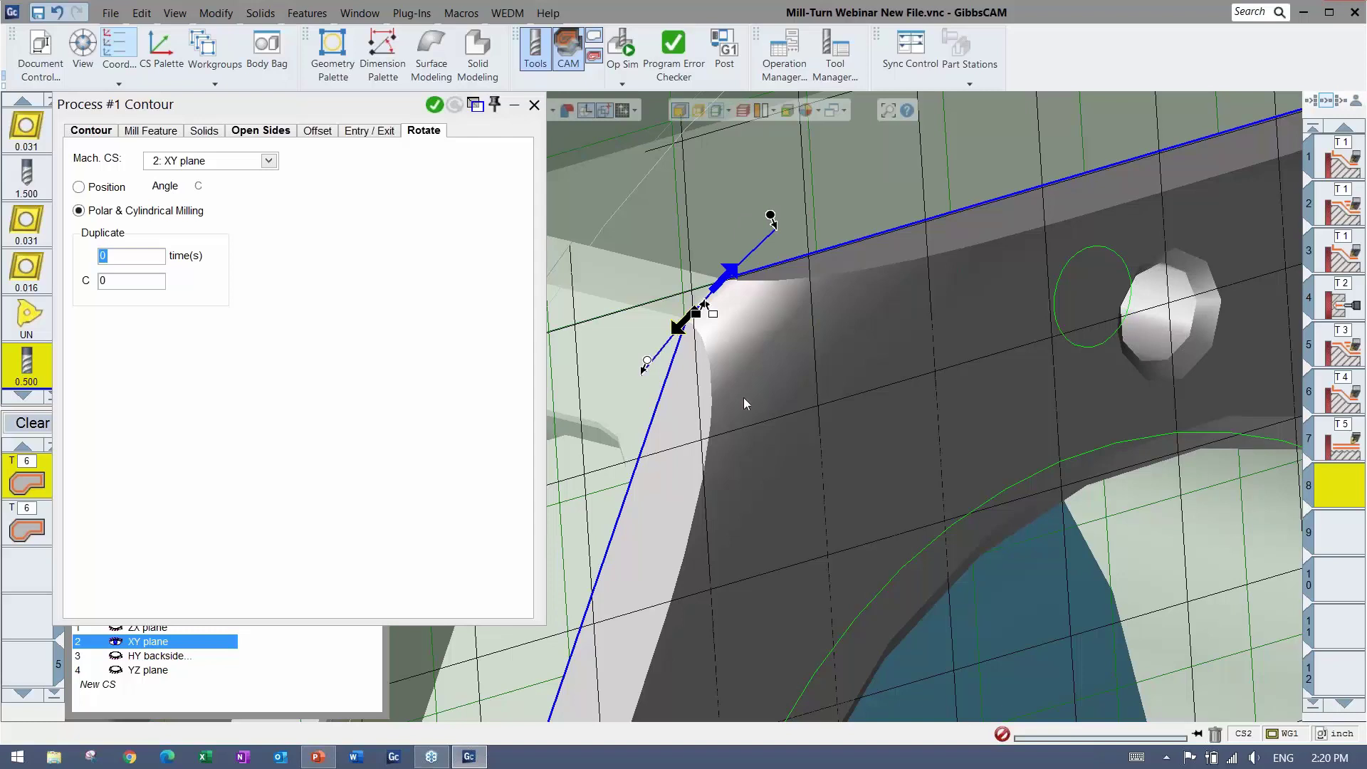
scroll(705, 329, down, 5)
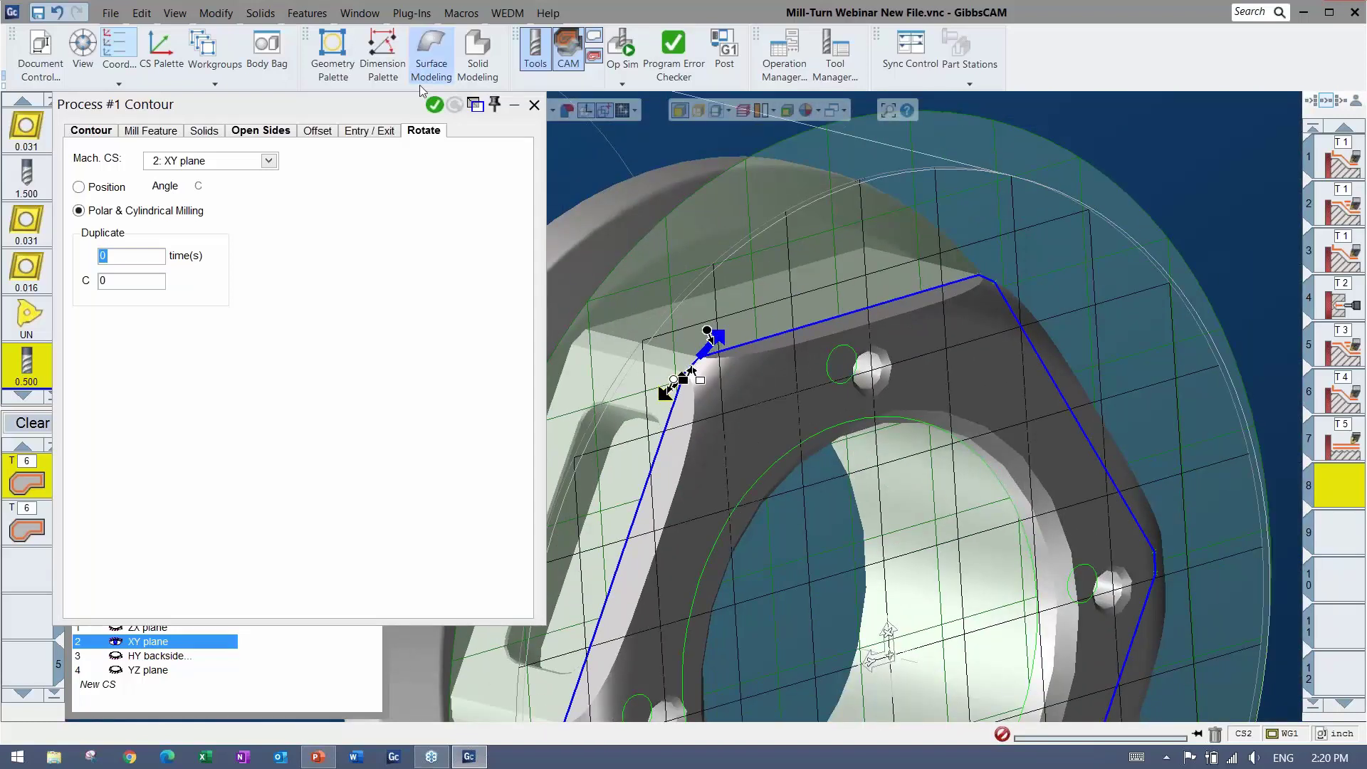
click(434, 105)
middle_drag(774, 464, 886, 442)
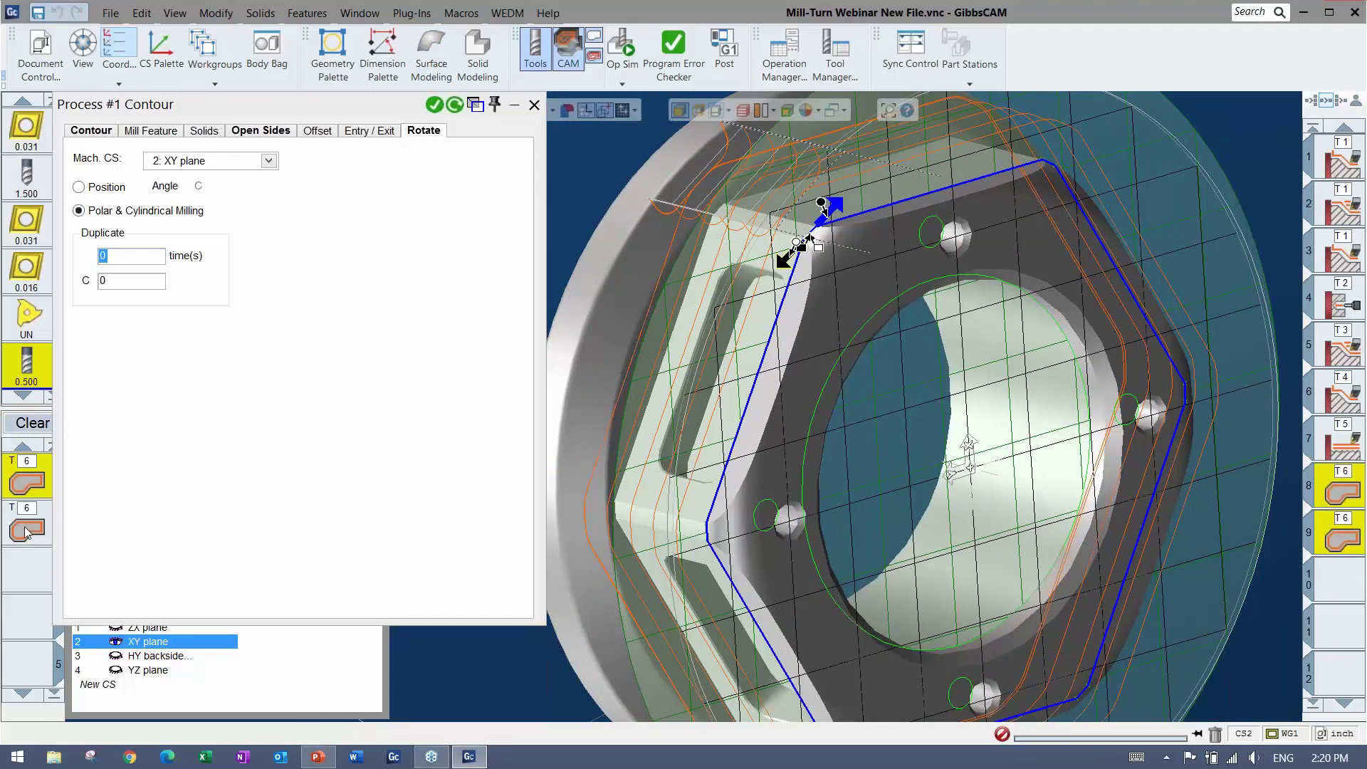
click(23, 556)
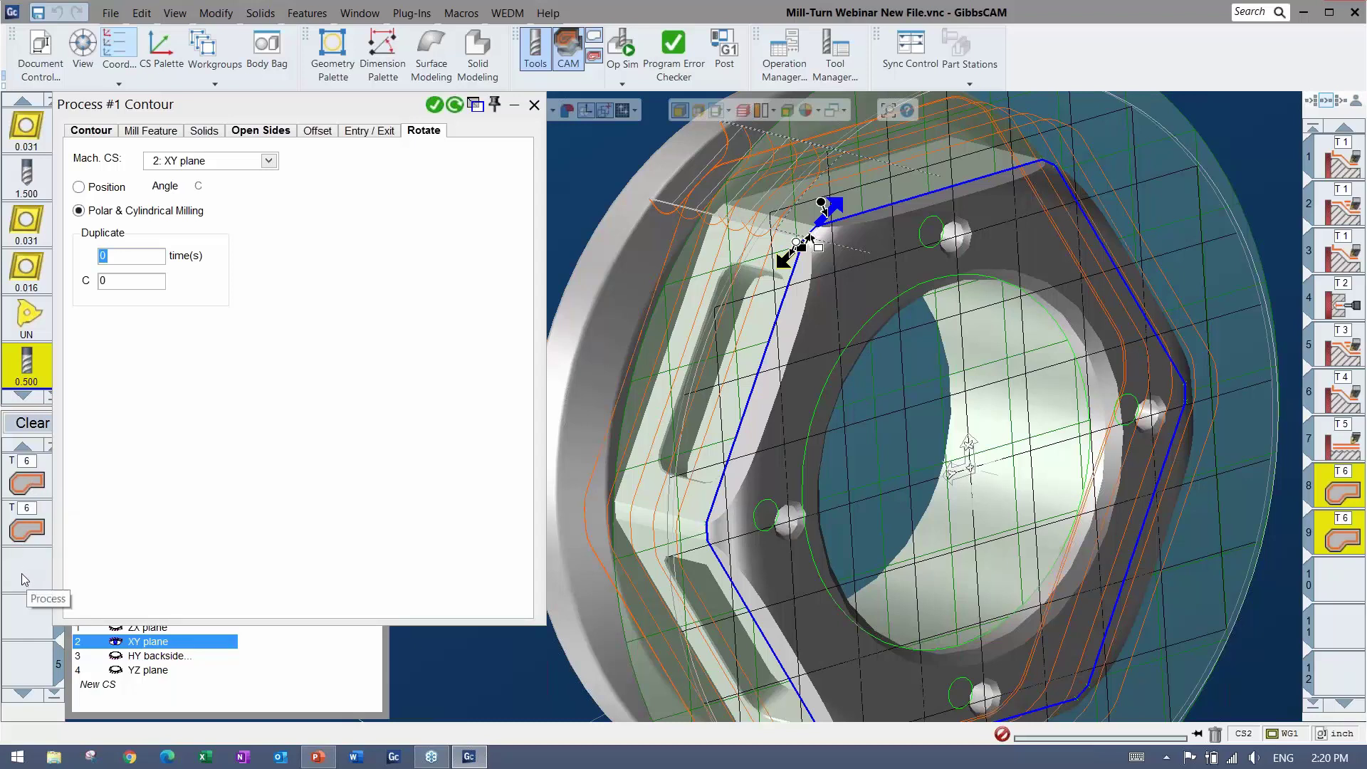
click(534, 105)
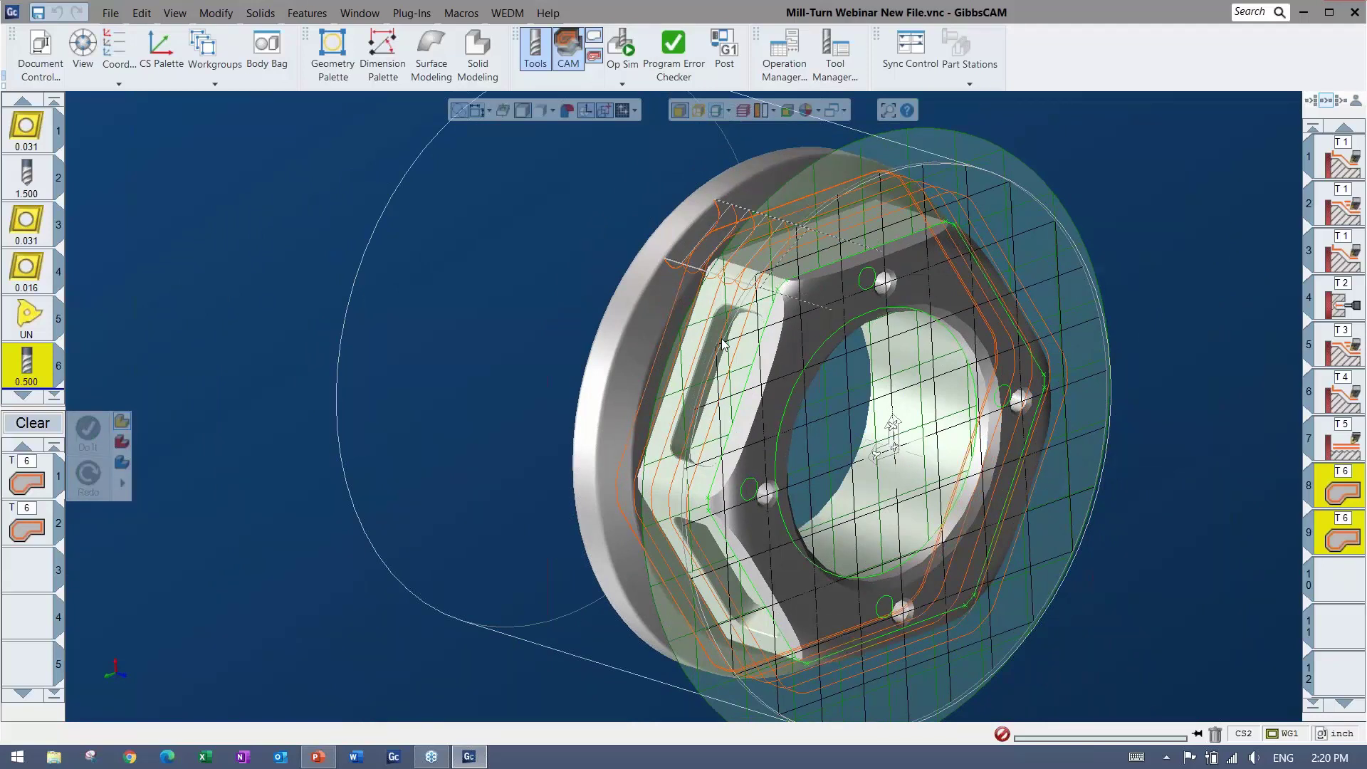
Step: Open the Op Sim rendering with the full stock shown, deselect the operations and review the available stop conditions
click(622, 47)
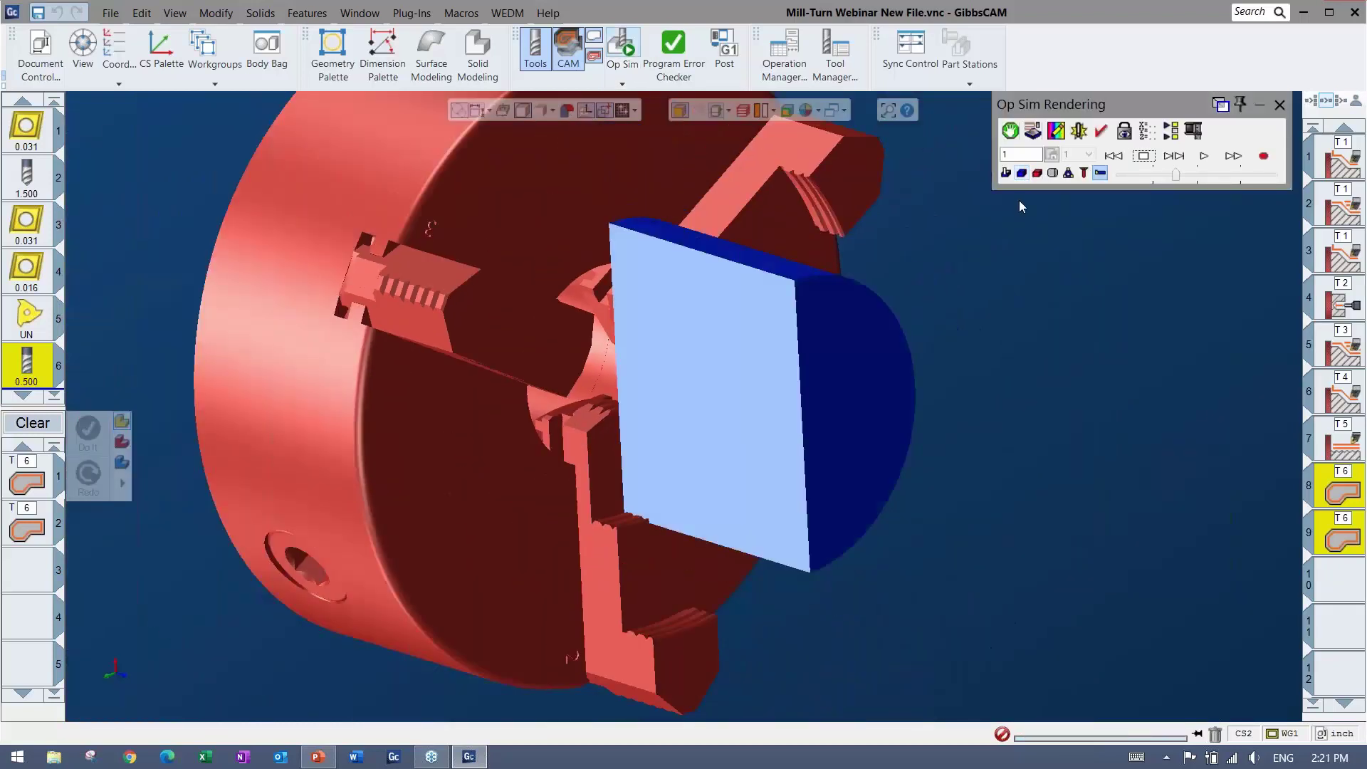
click(1052, 173)
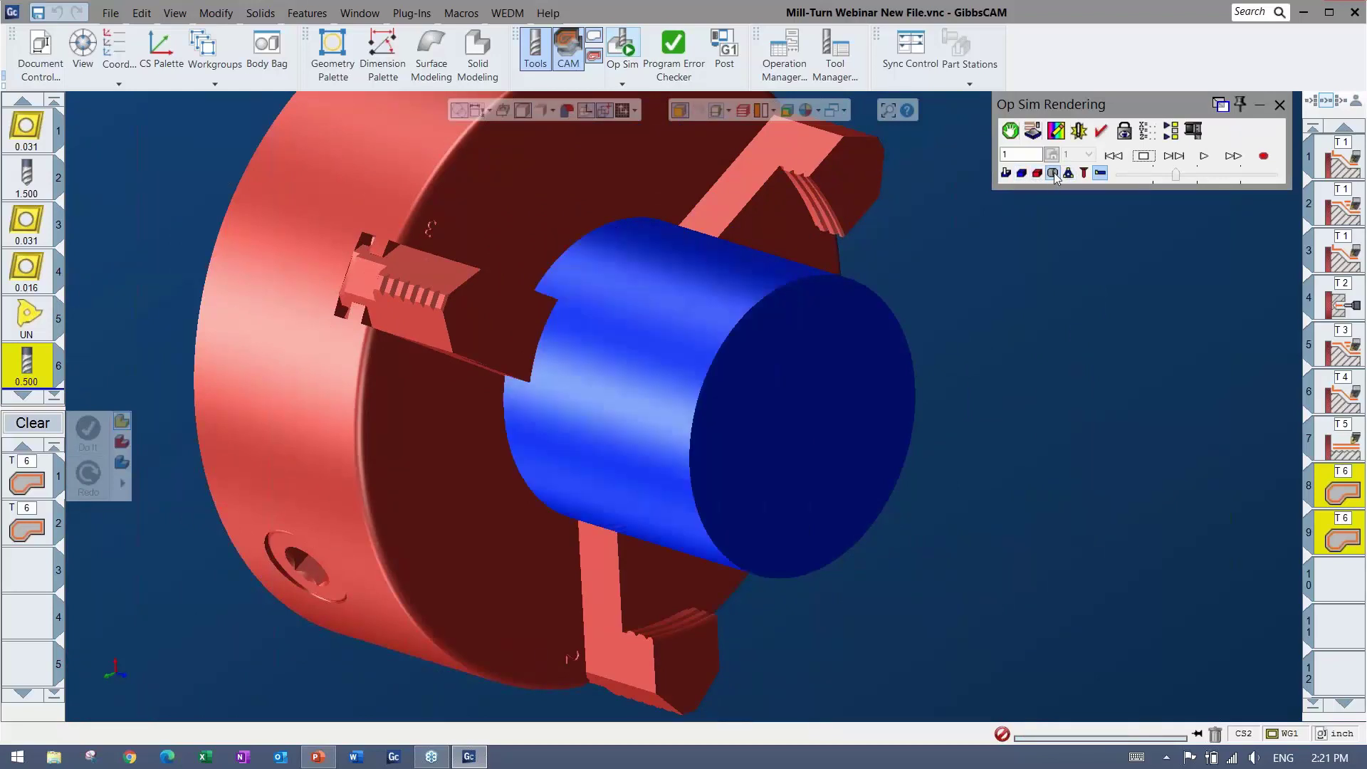
click(1346, 576)
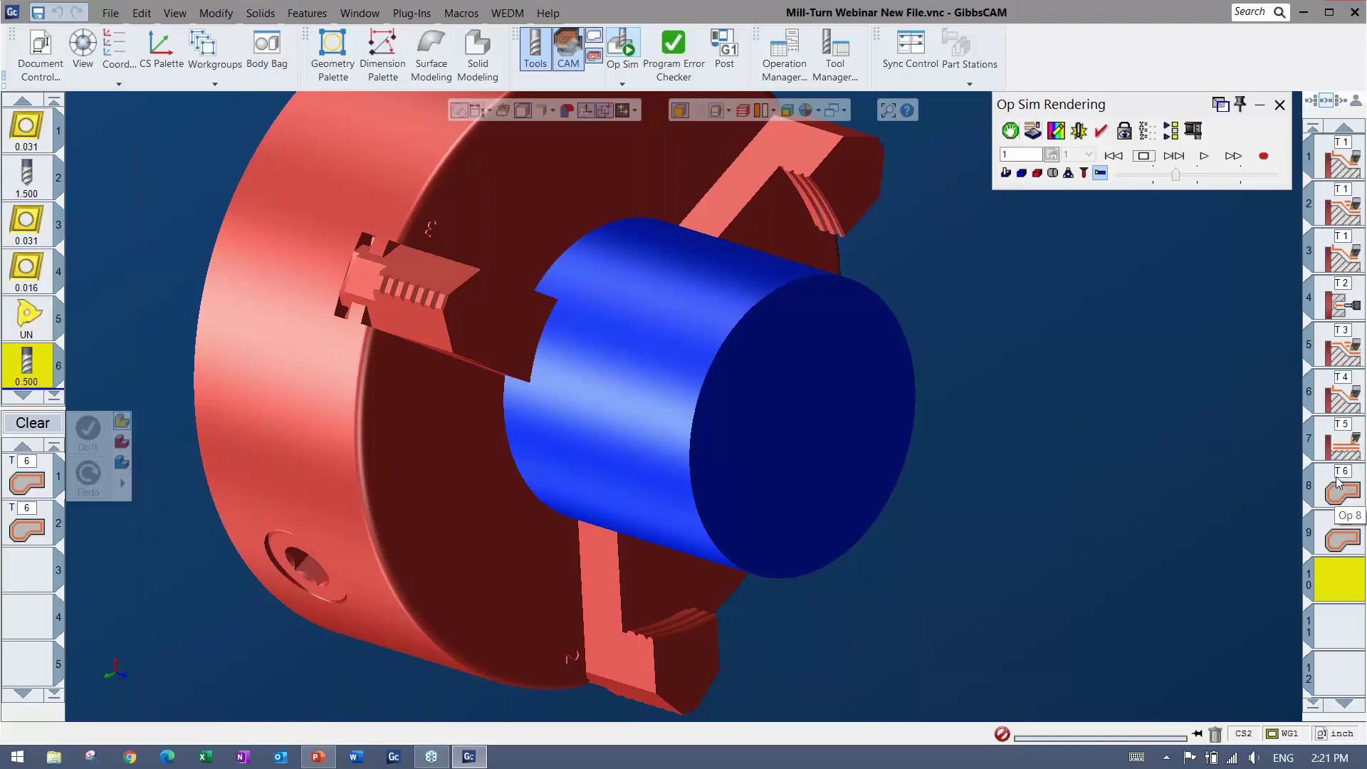
click(1010, 131)
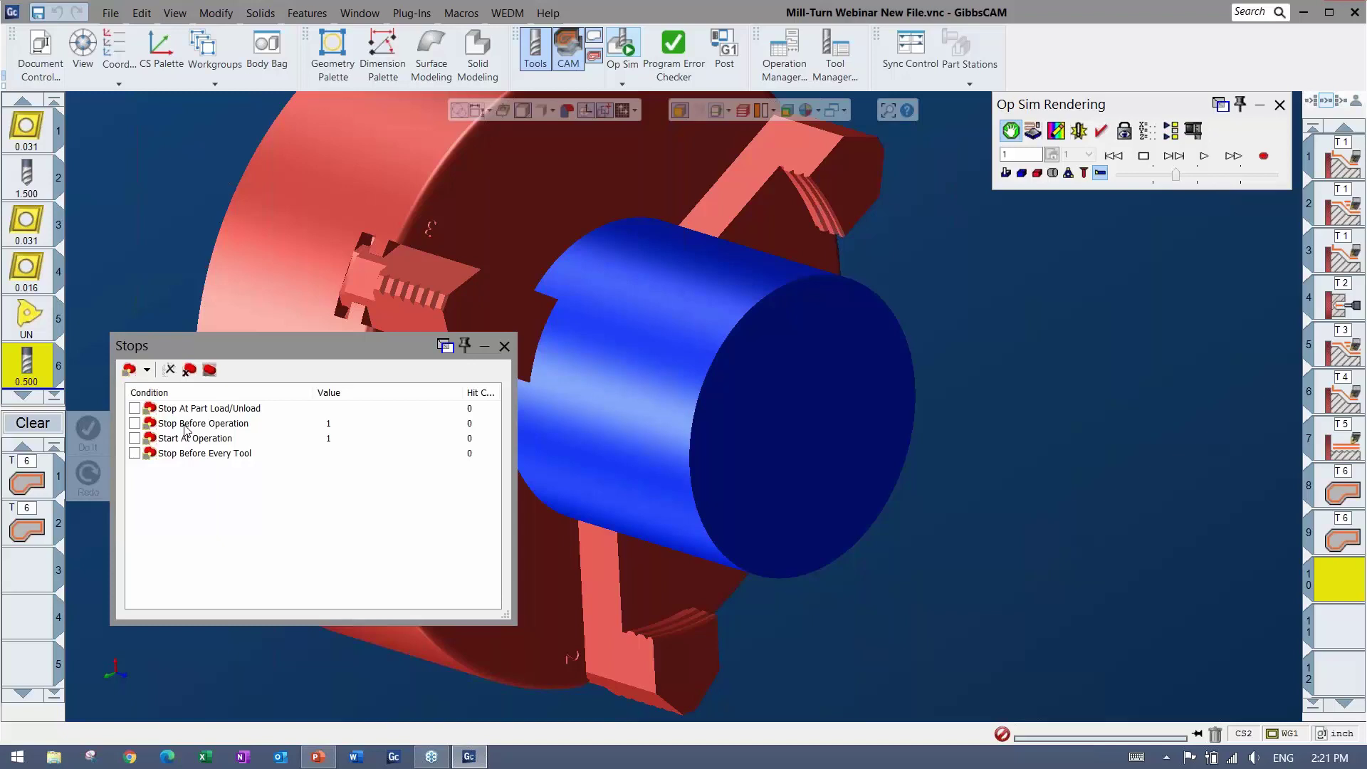
click(503, 346)
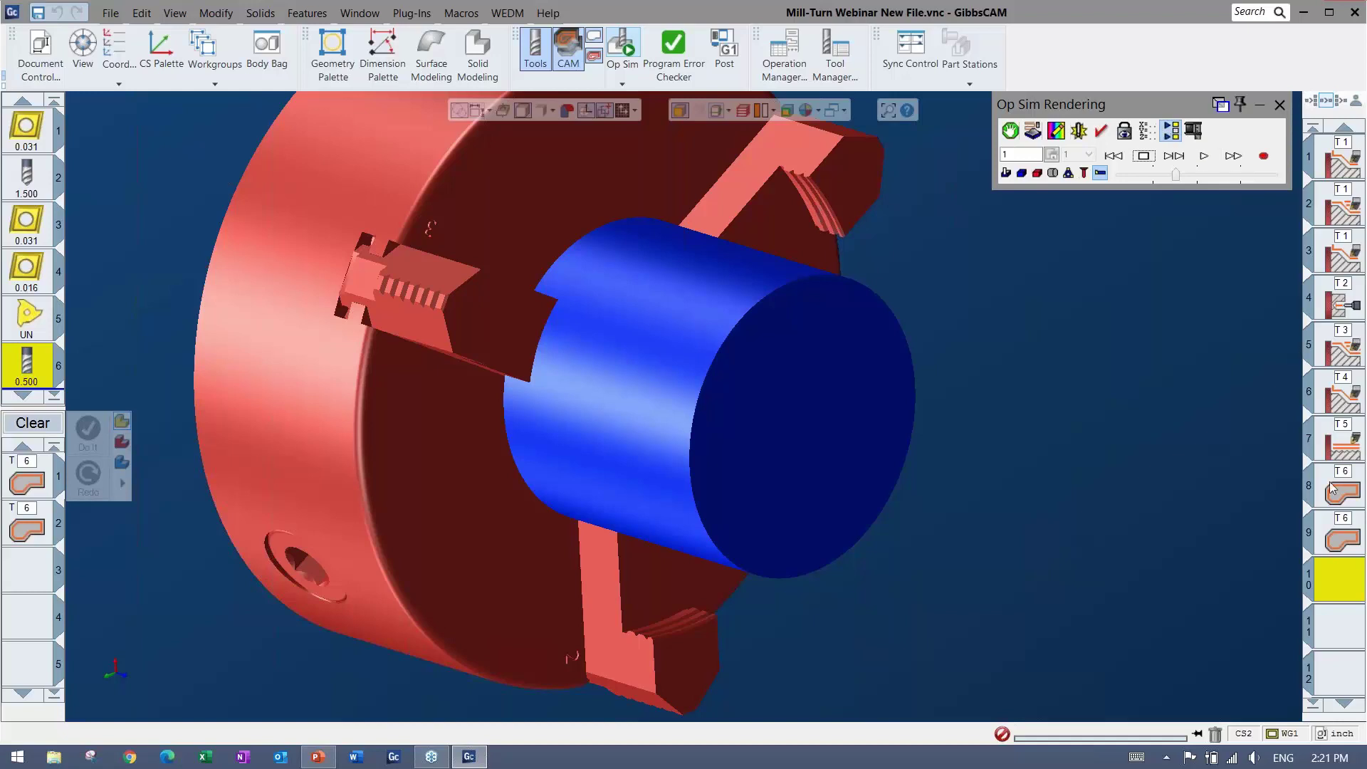
Step: Render only the hex contour operations 8 and 9 in Op Sim and adjust the playback speed
click(1342, 503)
shift+click(1341, 542)
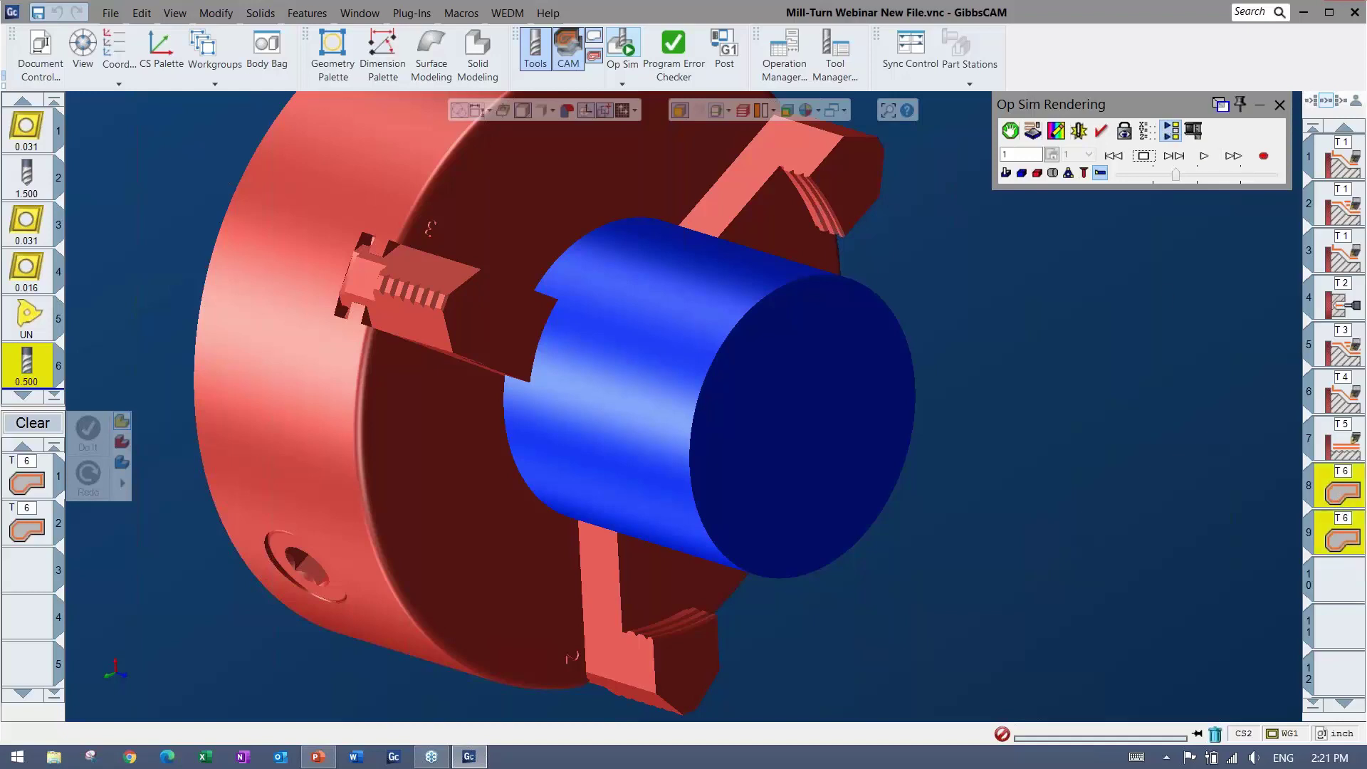
click(1205, 158)
mouse_move(1176, 174)
mouse_down()
mouse_move(1153, 176)
mouse_move(1179, 174)
mouse_up()
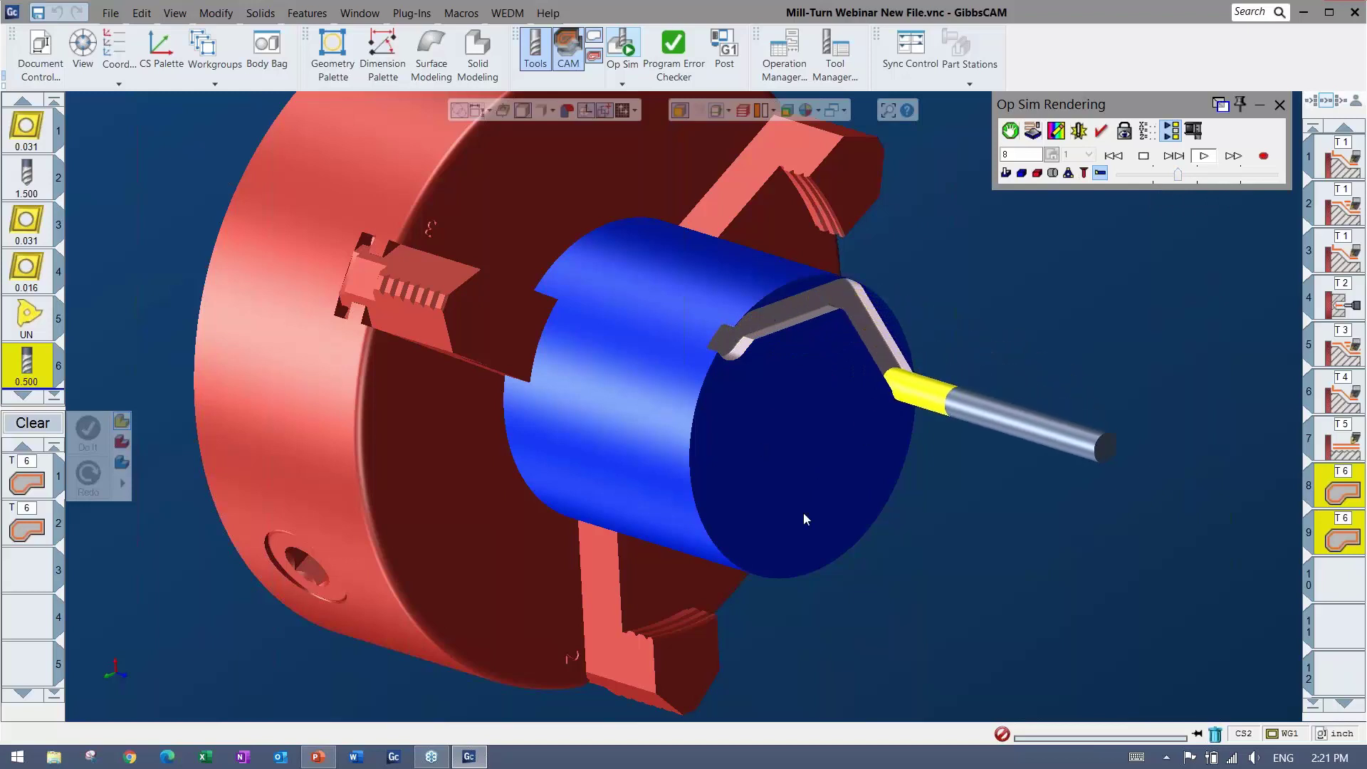
Step: Lock the simulation's point of view to Machine and close the POV Lock settings
click(1125, 130)
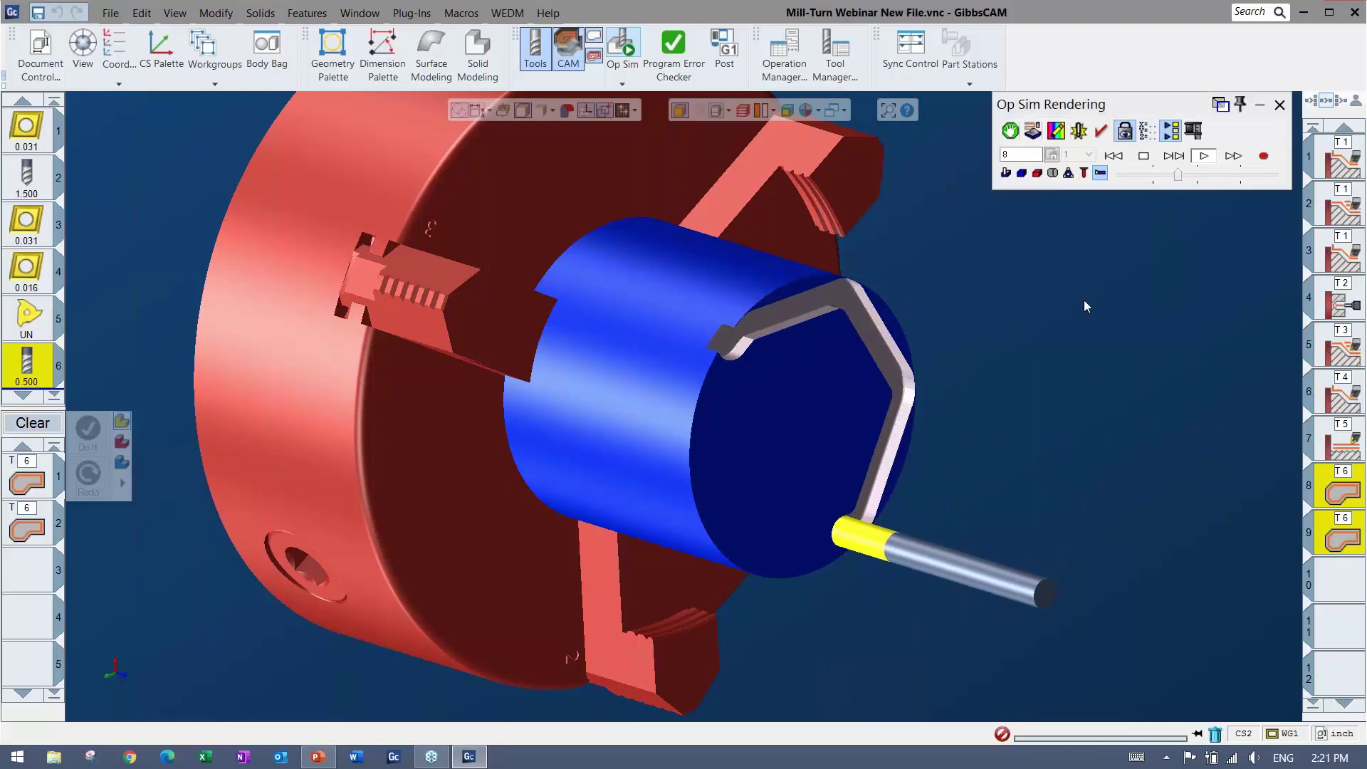
click(498, 393)
click(498, 412)
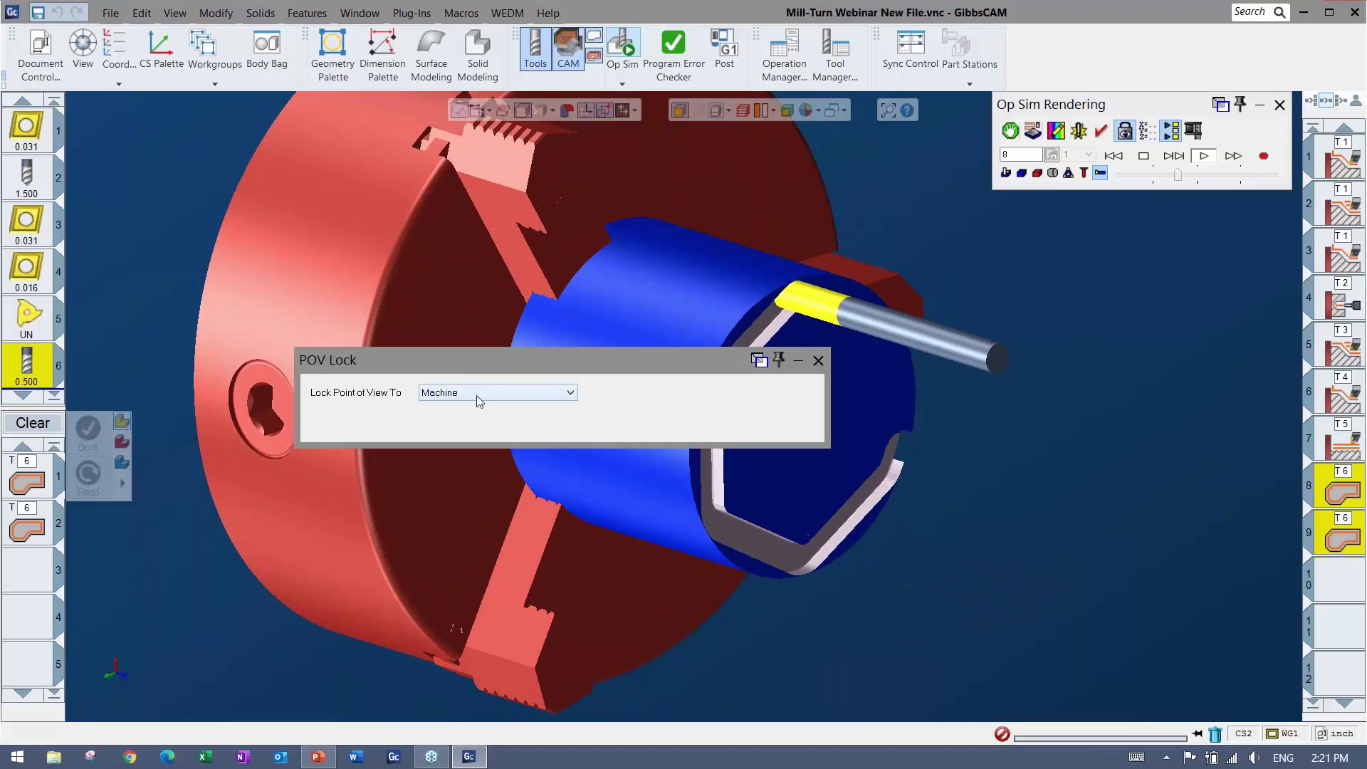
click(818, 360)
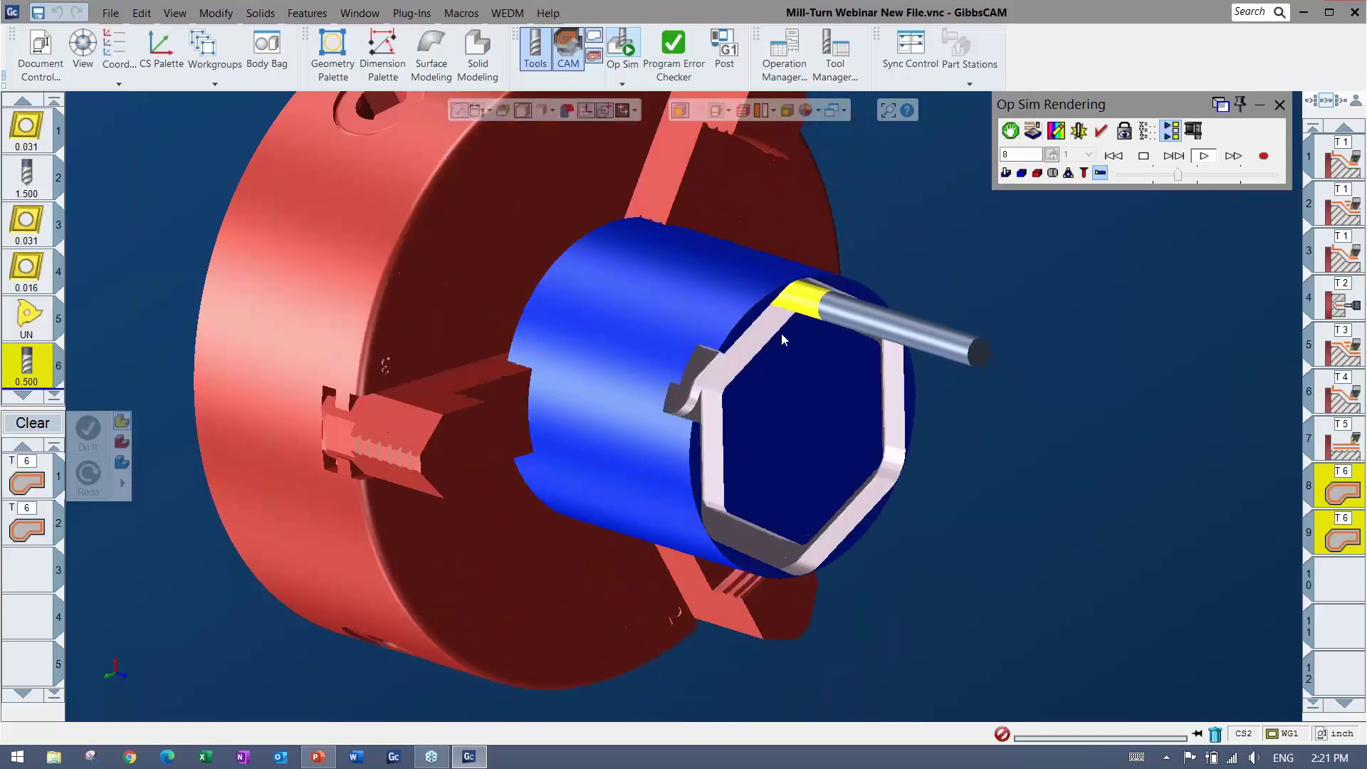
Step: Close the simulation, switch the hex contour process's rotation to Position in the 2: XY plane, and regenerate the toolpath
click(1280, 106)
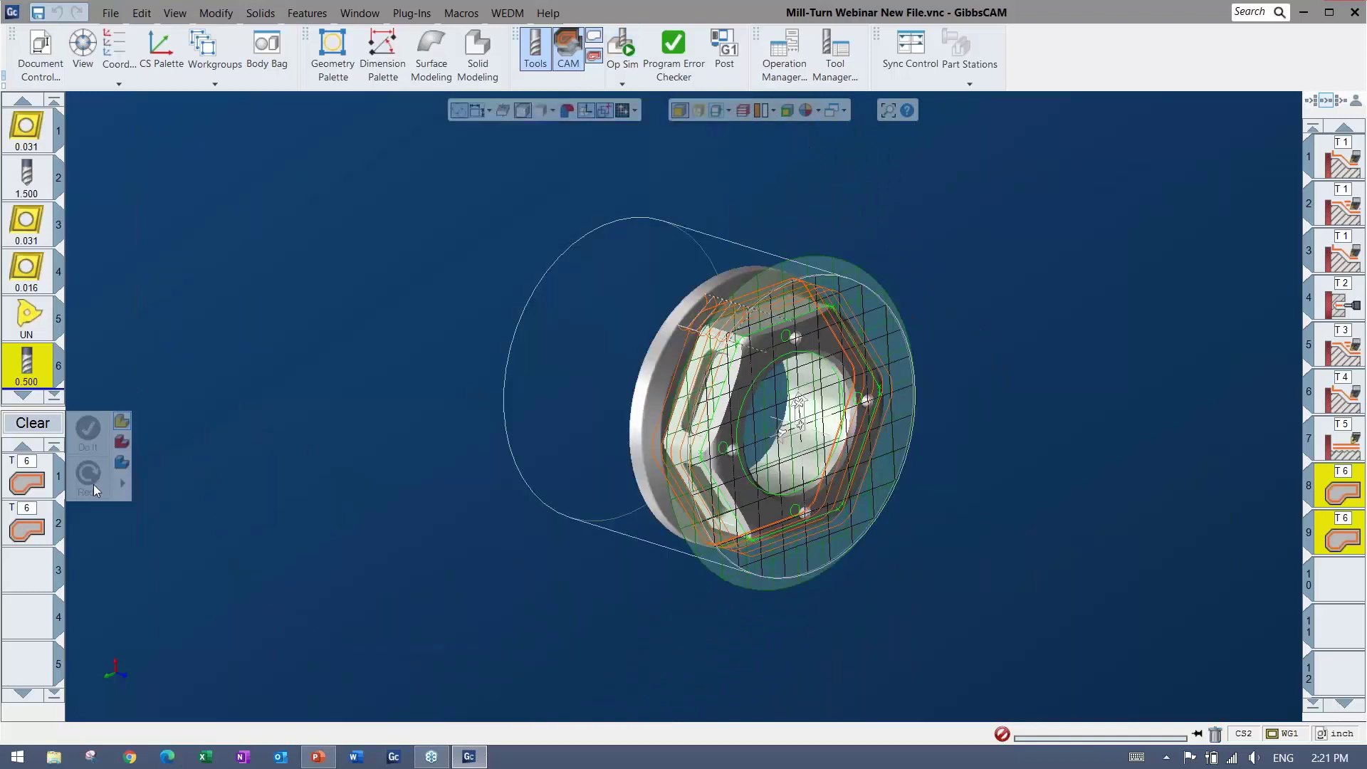
double_click(1342, 490)
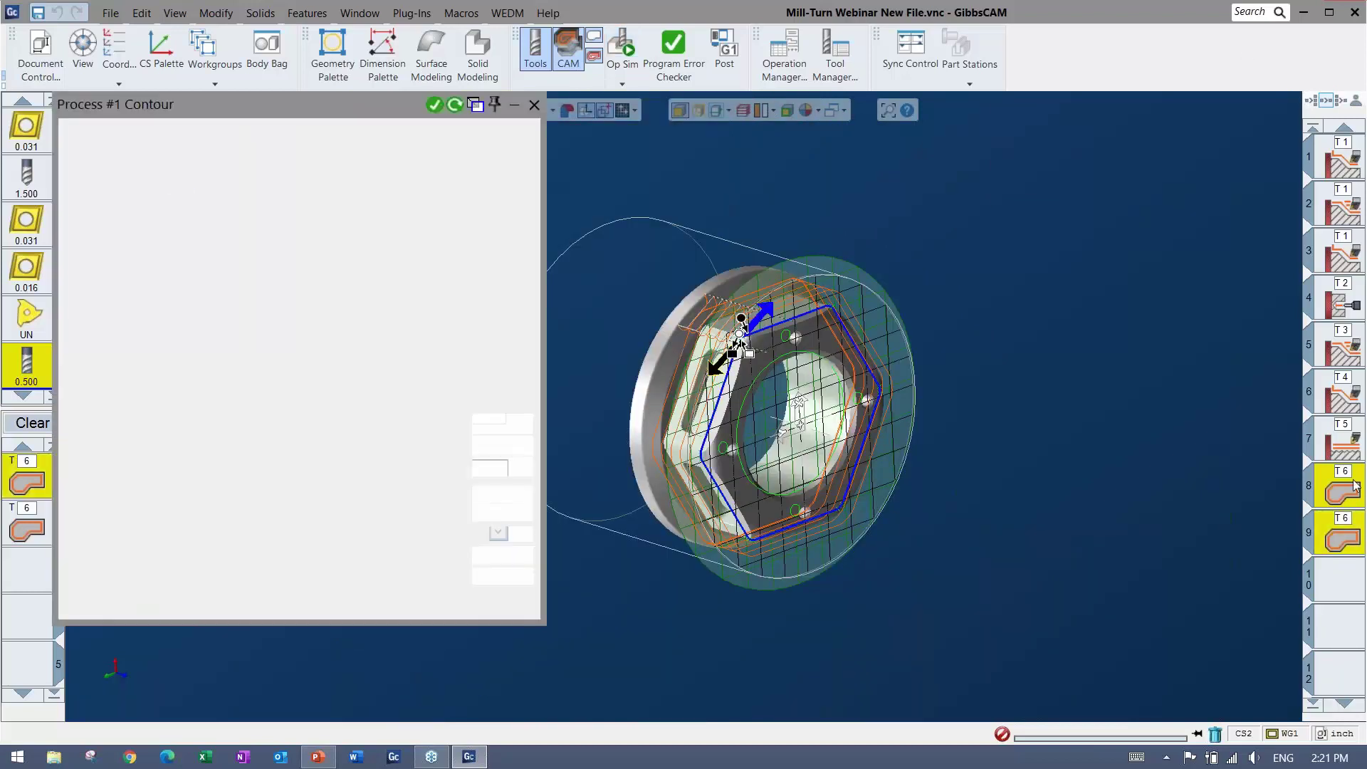
click(413, 135)
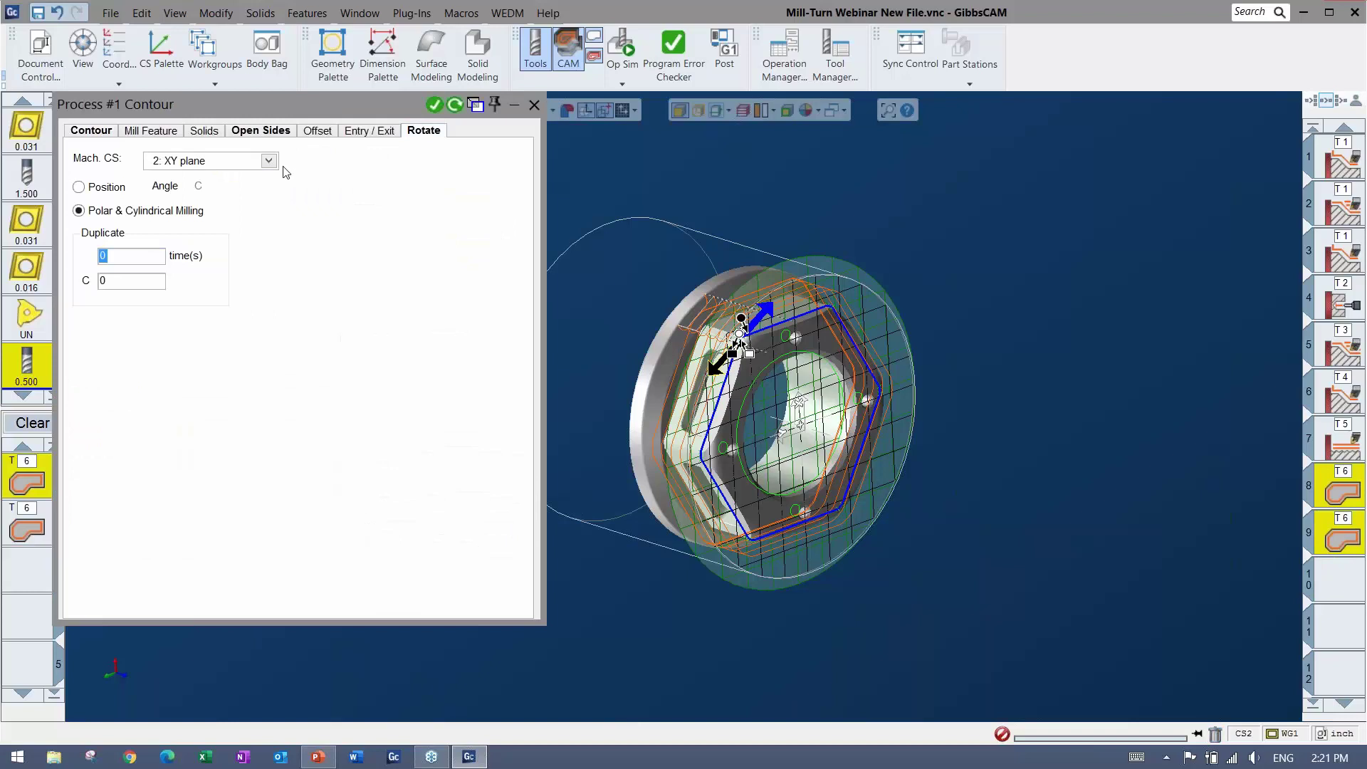
click(99, 187)
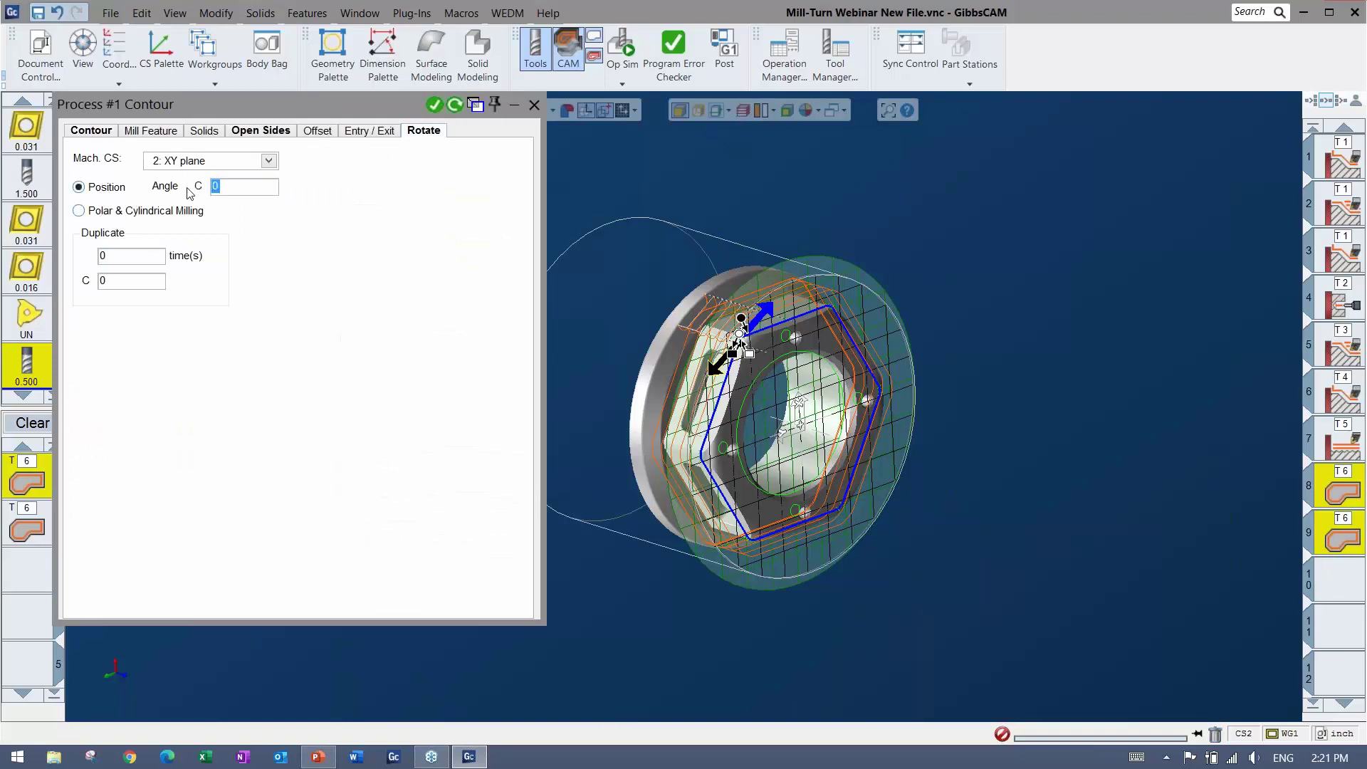
click(456, 105)
click(534, 105)
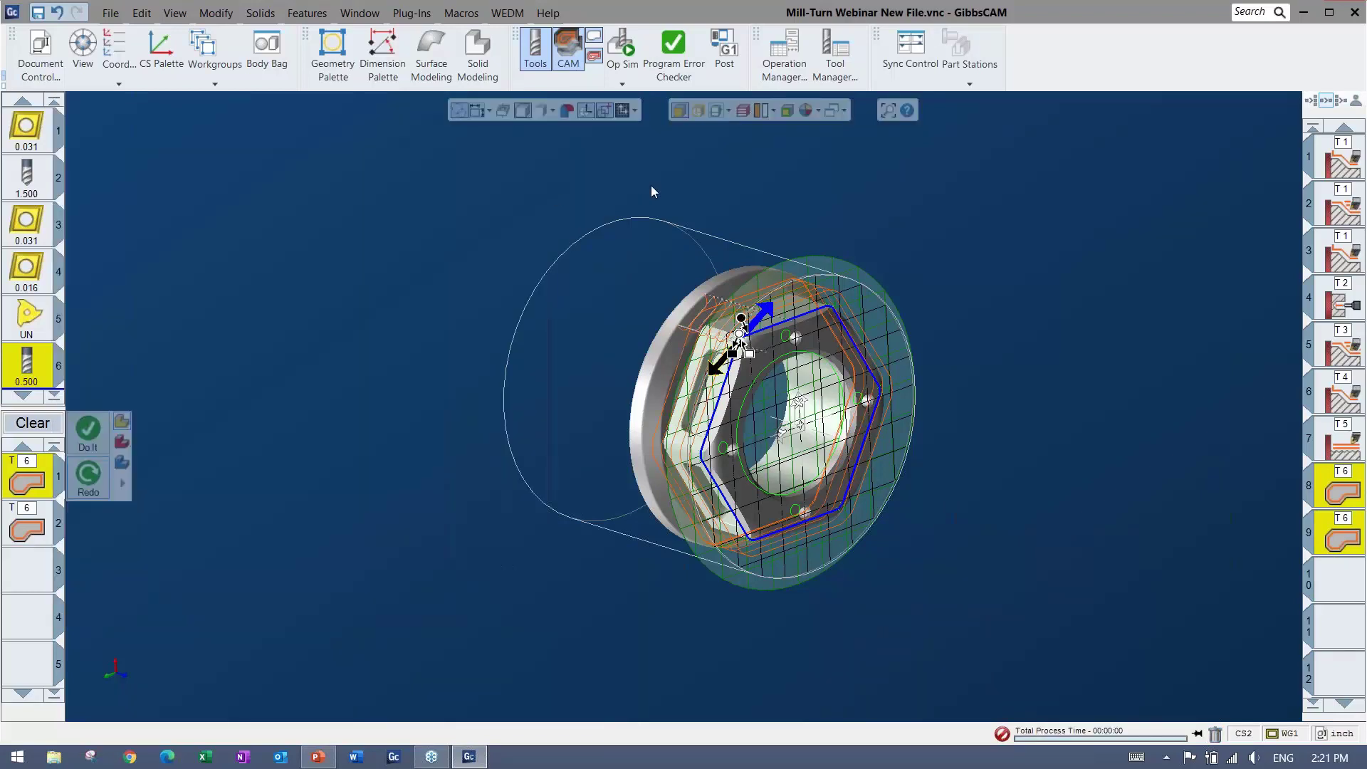
Step: Simulate the hex contour milling with Position rotation to examine the tool and spindle motion, and close the simulation
click(622, 50)
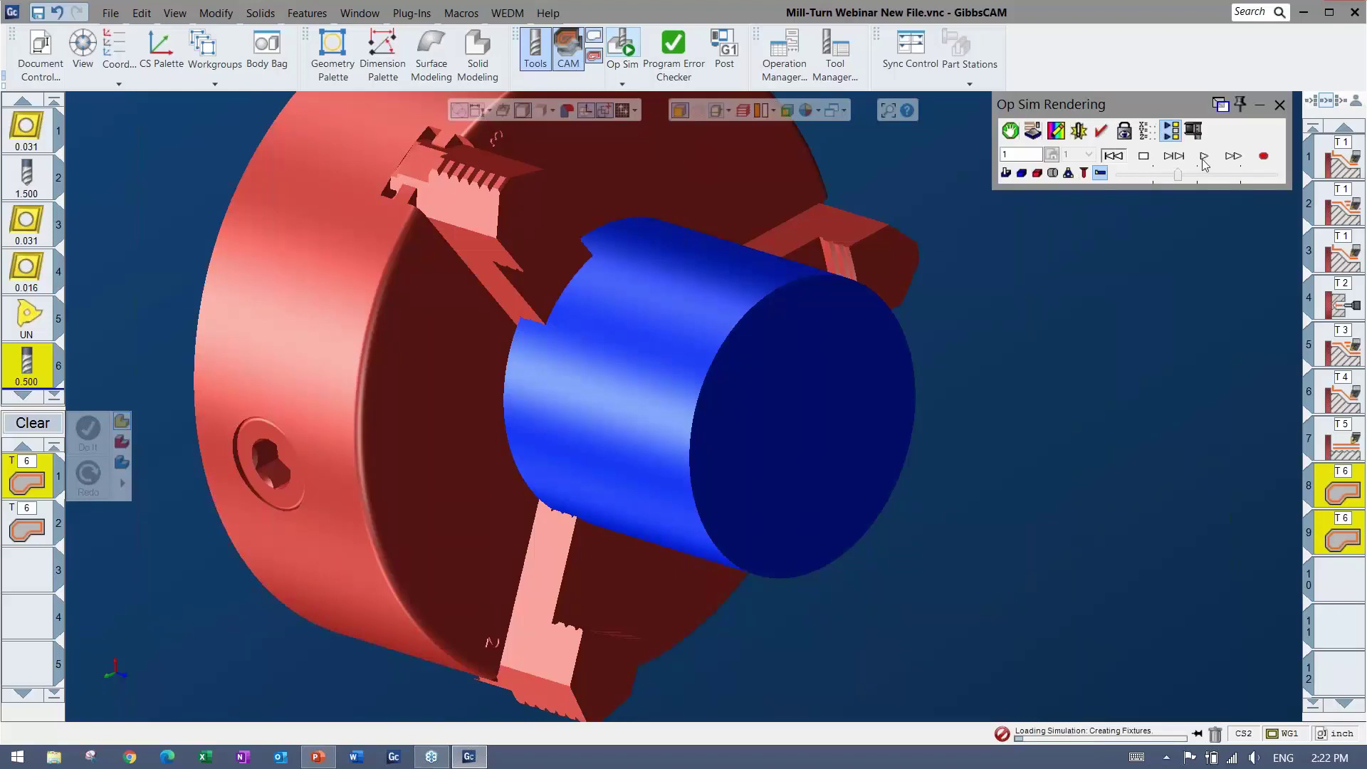
click(1203, 156)
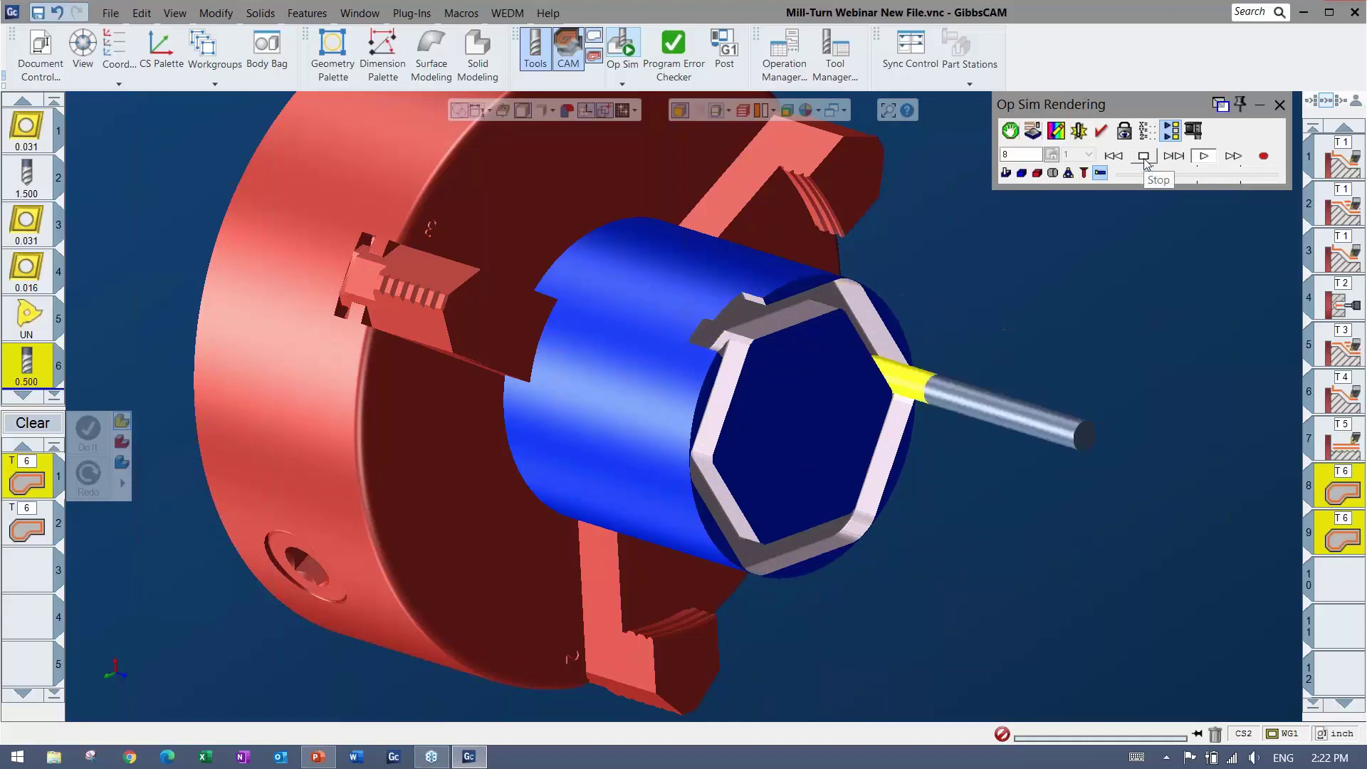
click(1280, 104)
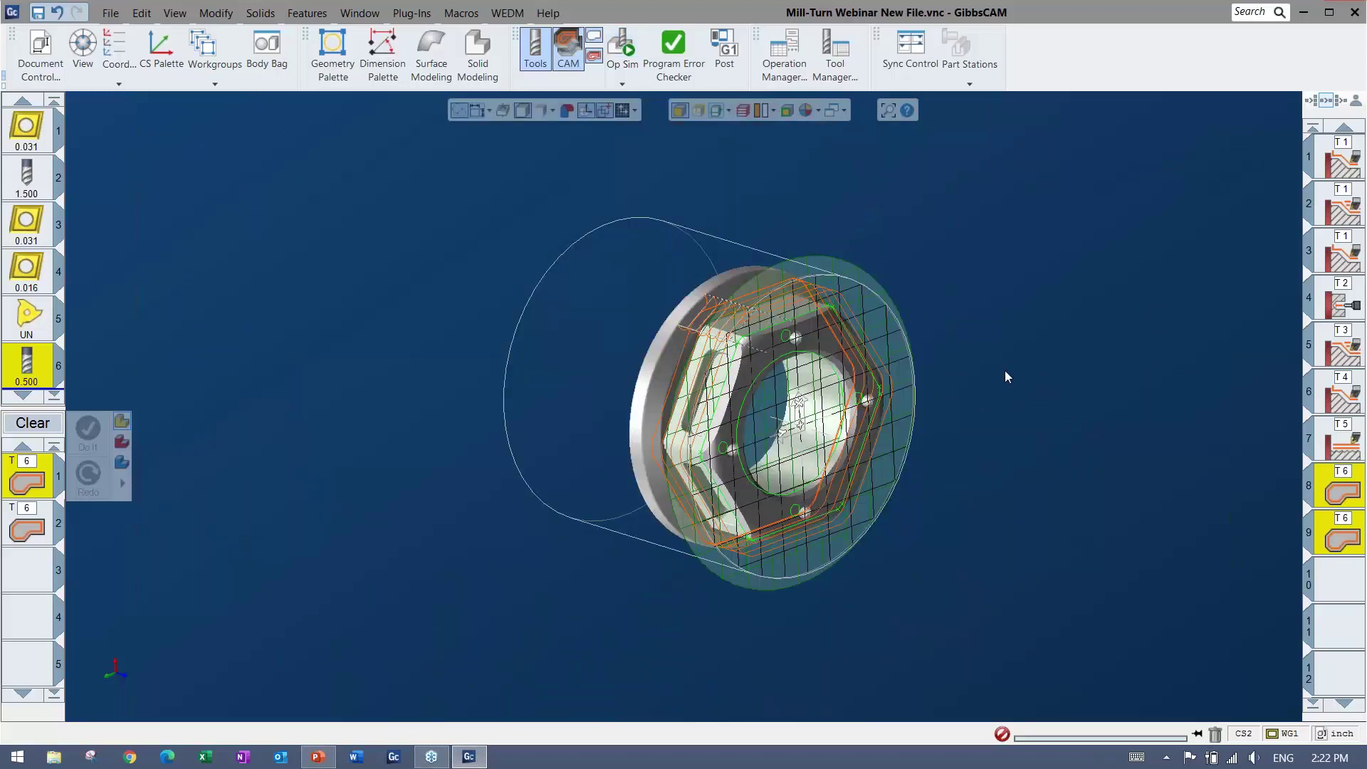
Step: Set the hex contour process's rotation to Polar & Cylindrical Milling and regenerate its operations
double_click(1338, 532)
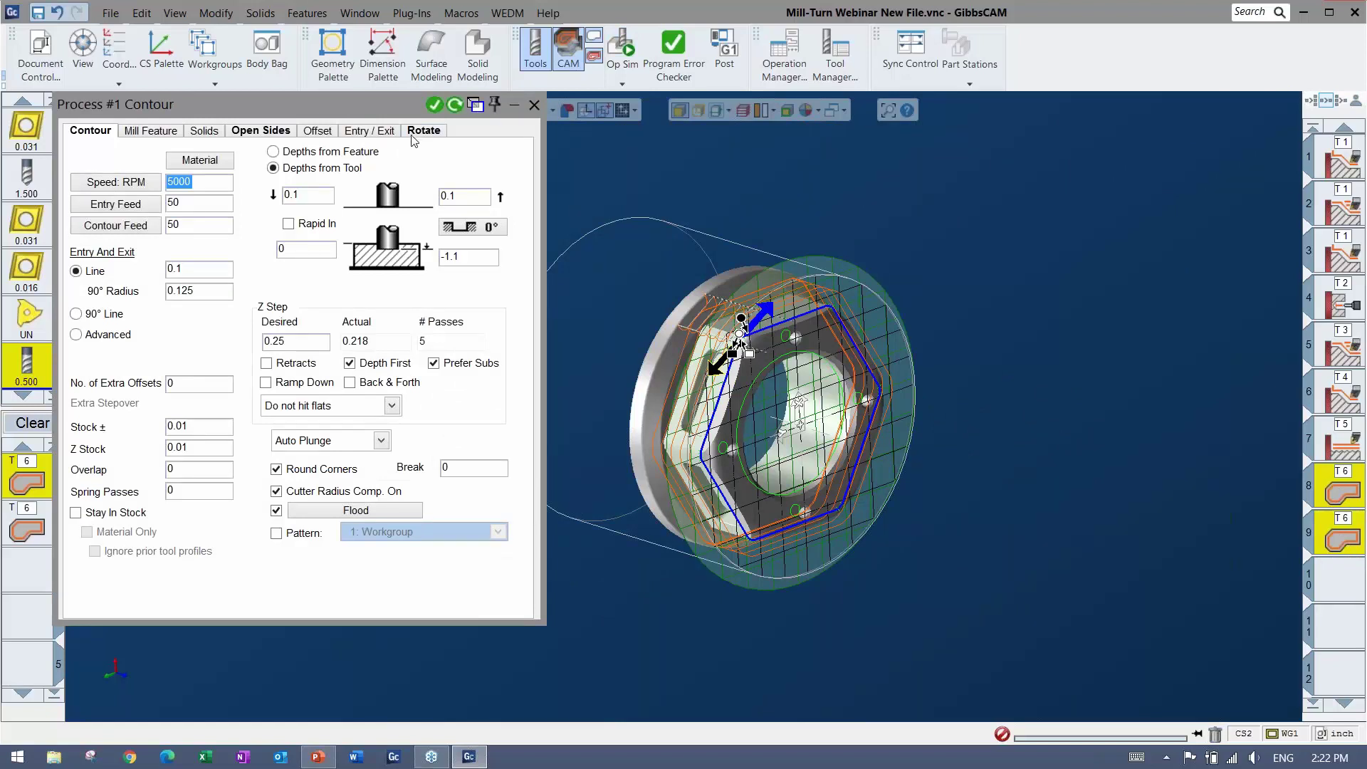
click(421, 134)
click(203, 162)
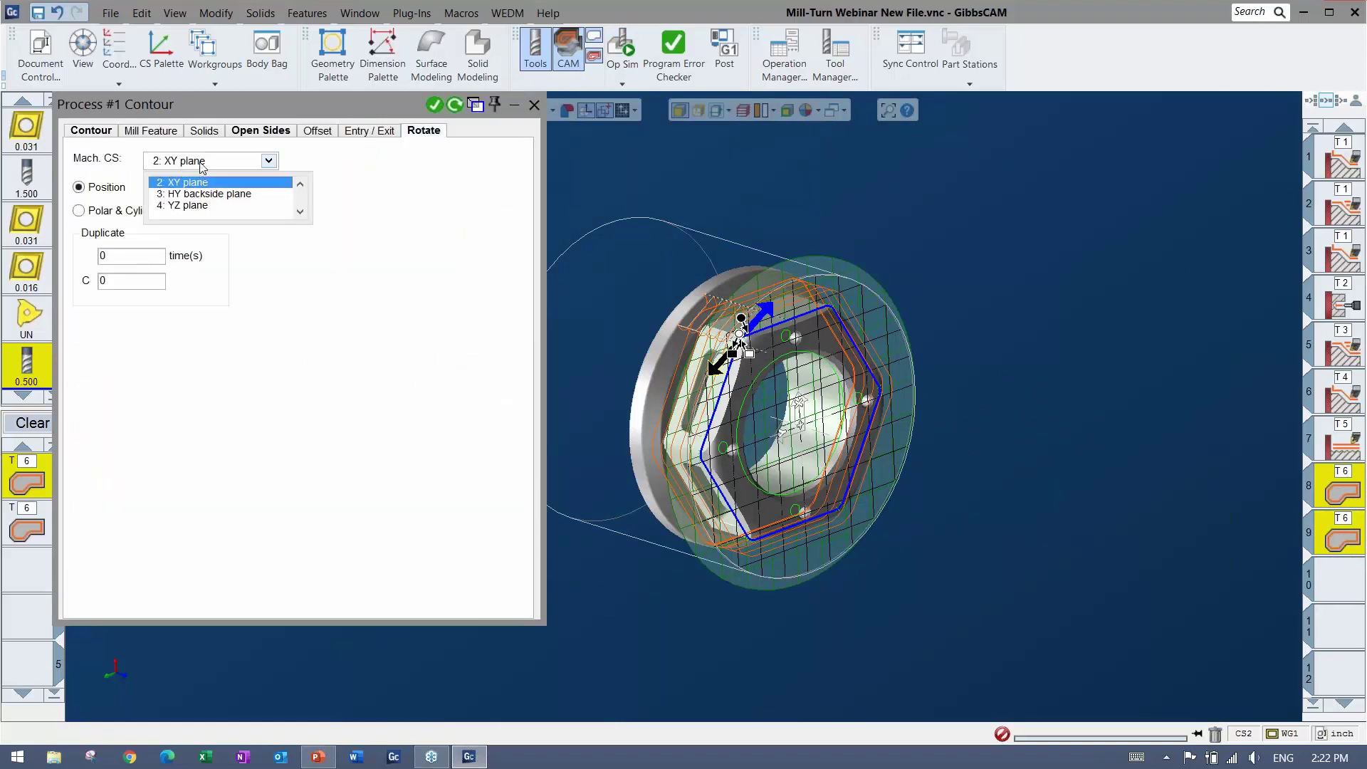
click(103, 211)
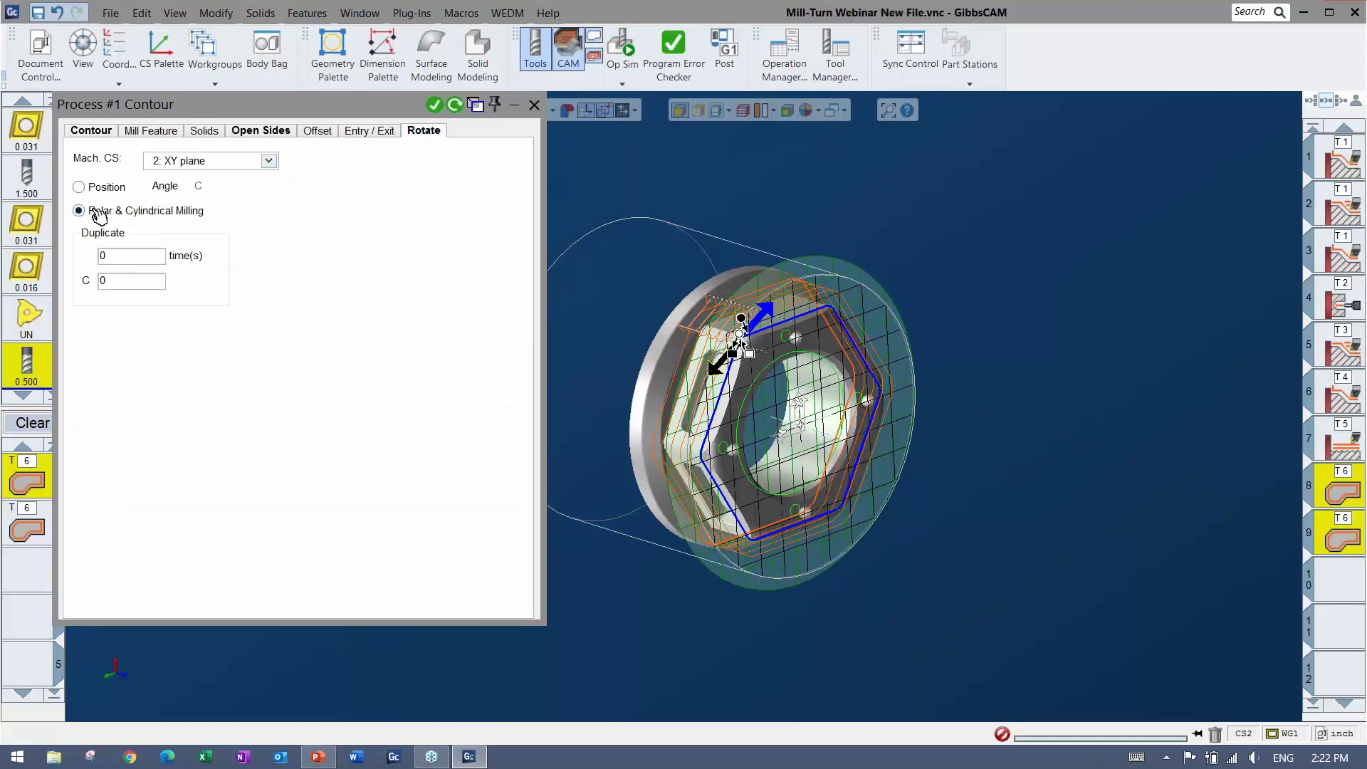
click(455, 106)
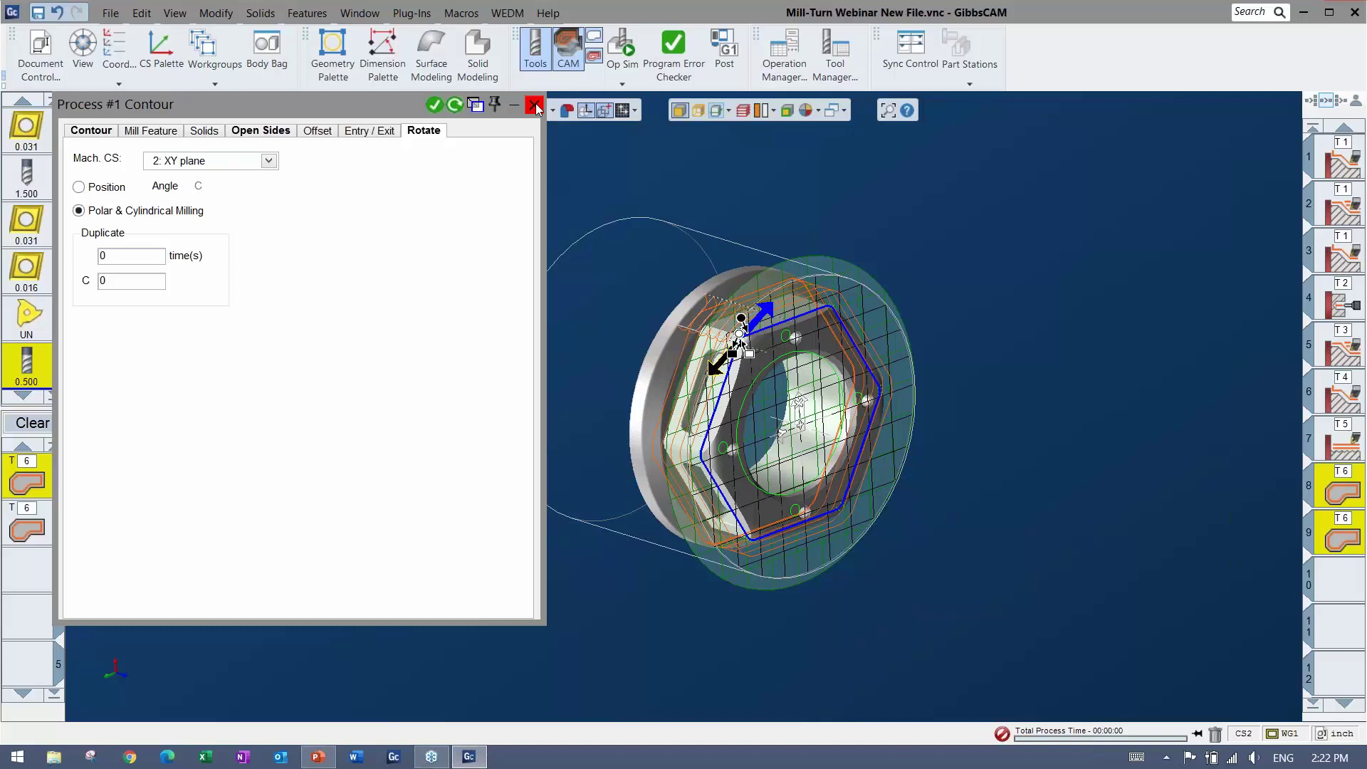
click(534, 106)
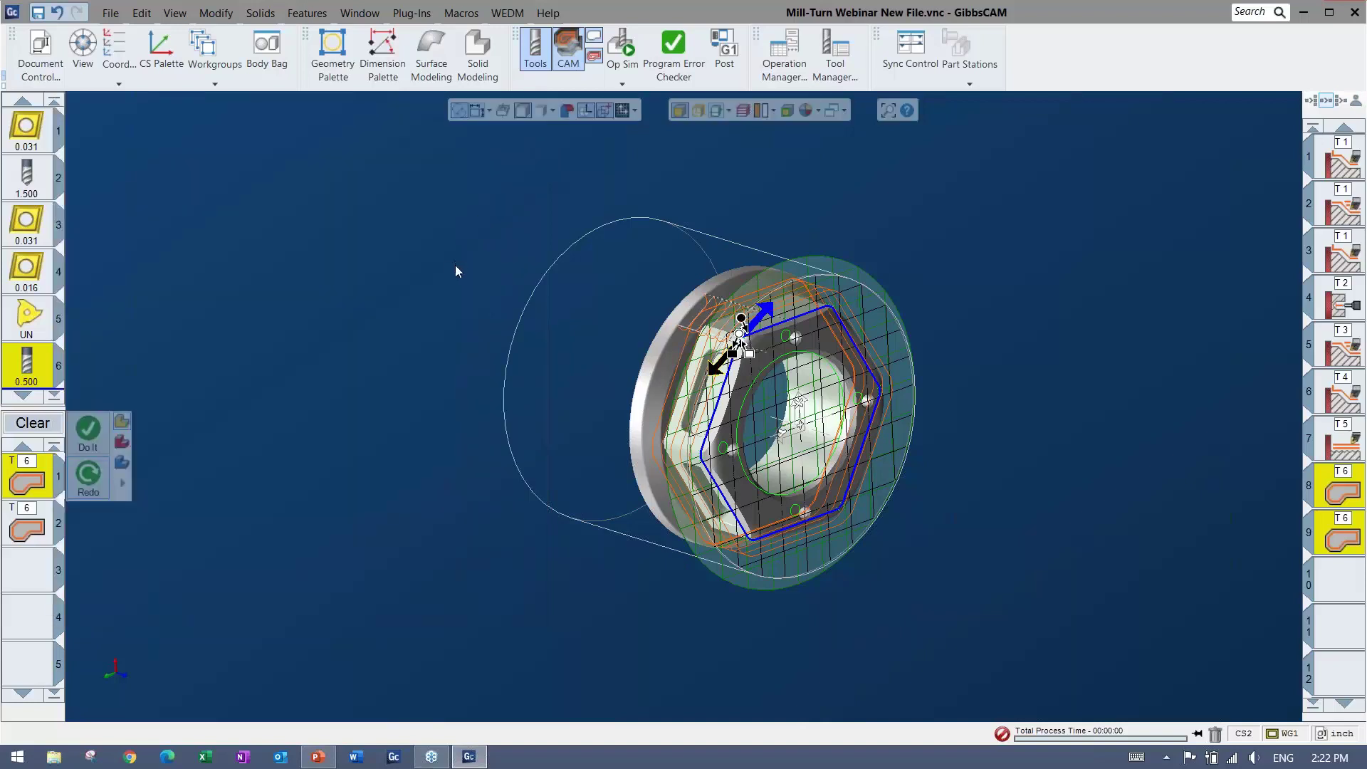
Step: Clear the process list and load the saved process list 6 - Face Holes Drill-Chamfer-Threadmill from Mill-Turn Webinar
click(32, 424)
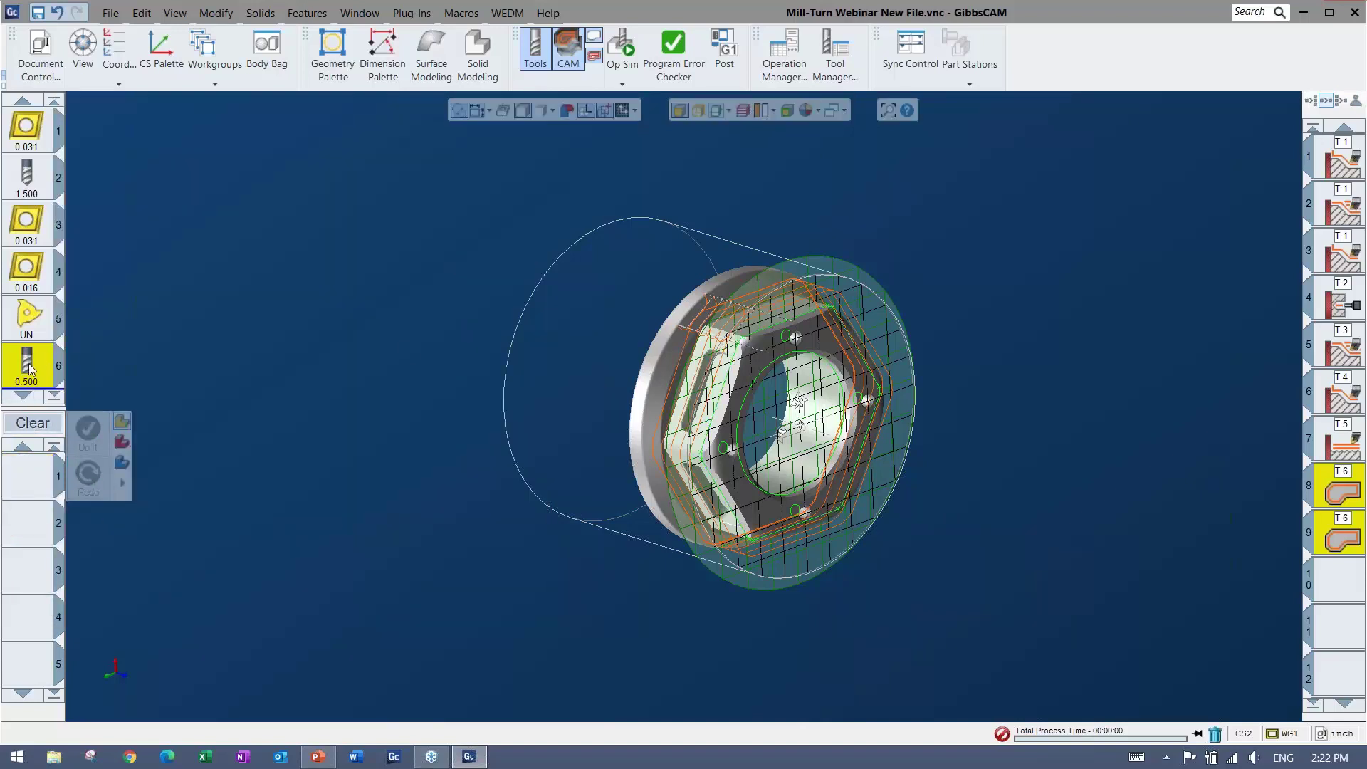
scroll(29, 368, down, 1)
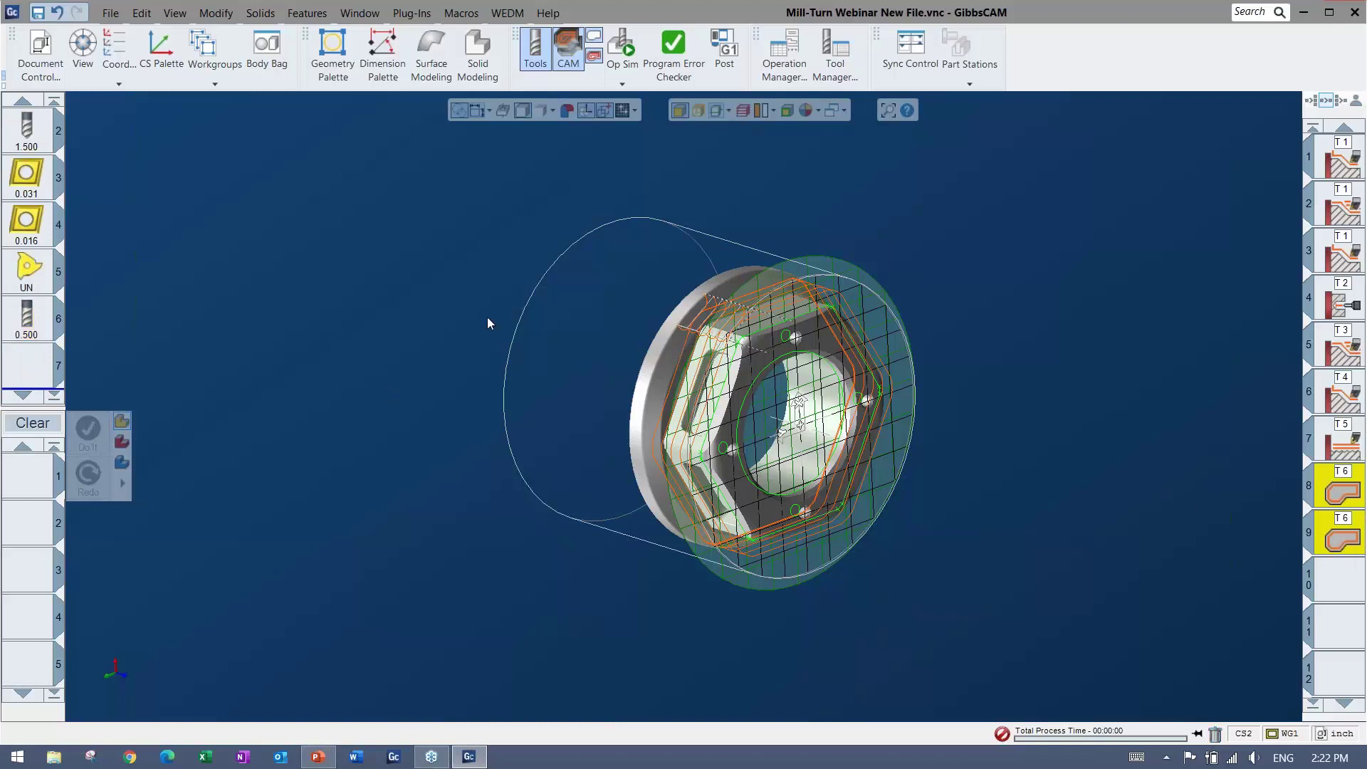
right_click(30, 482)
mouse_move(74, 607)
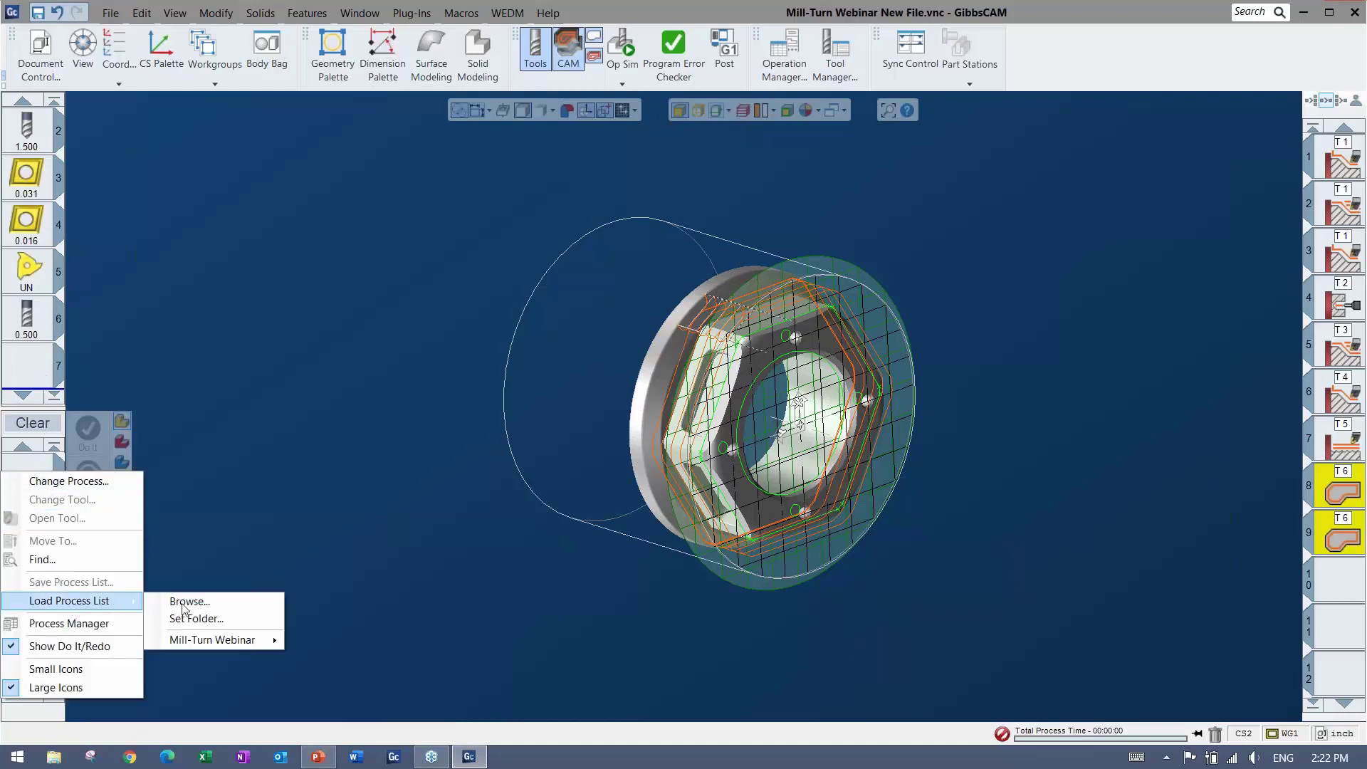
mouse_move(230, 639)
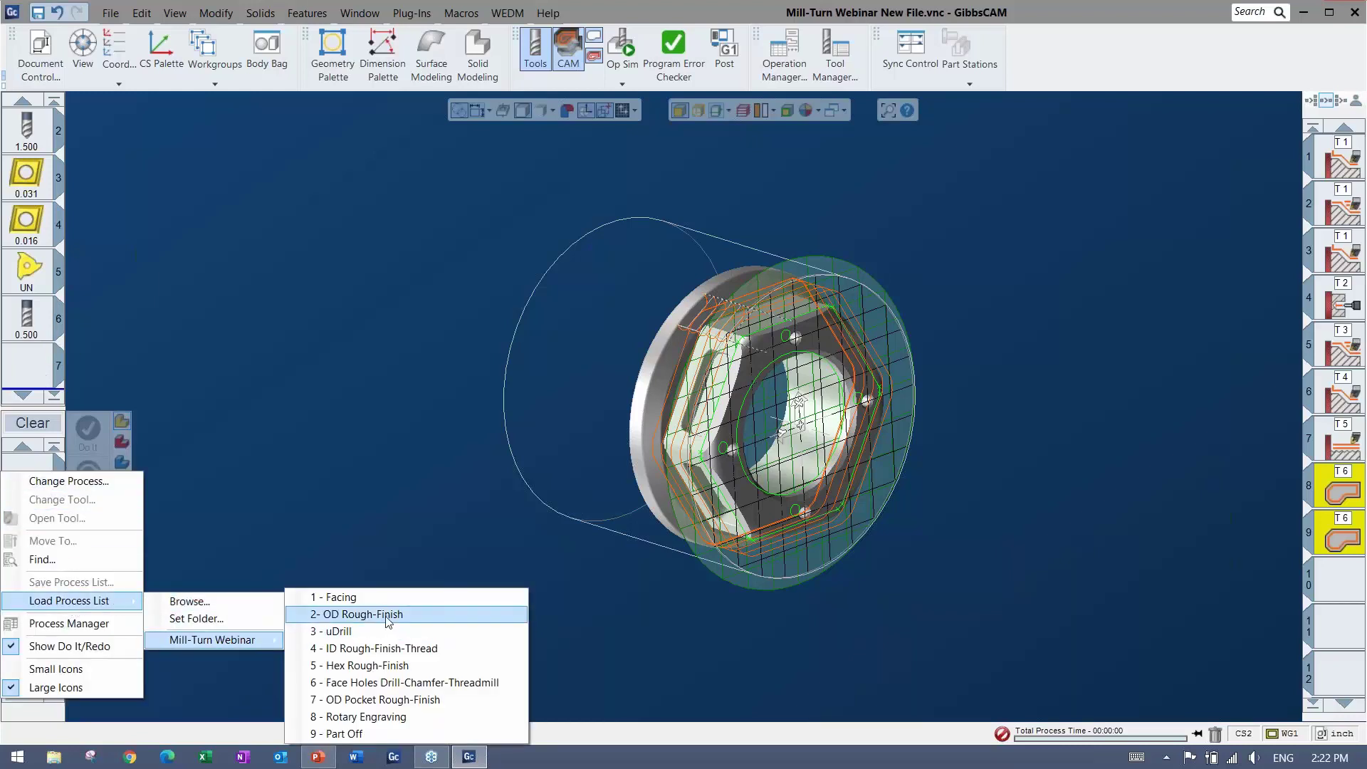
click(413, 682)
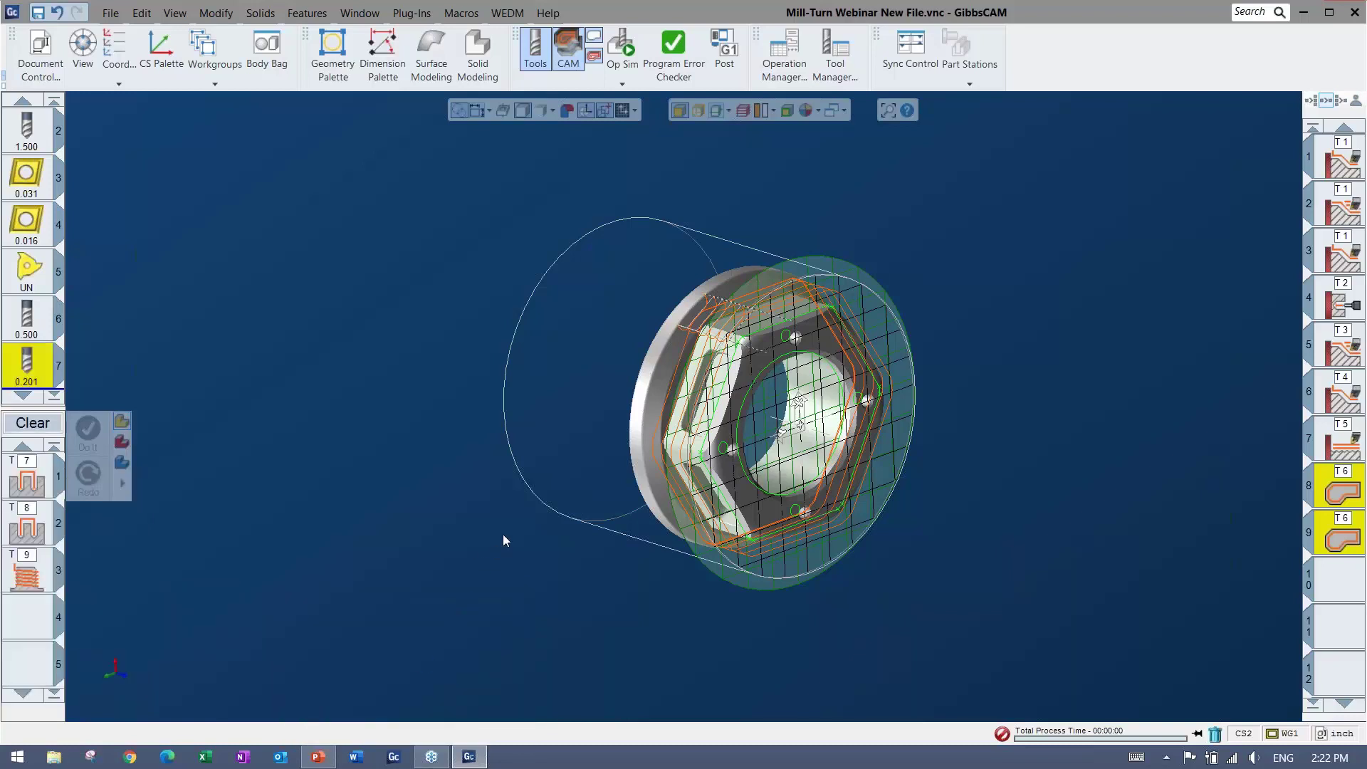
Step: Review the rotation settings of the first hole drilling process without changing them
double_click(27, 478)
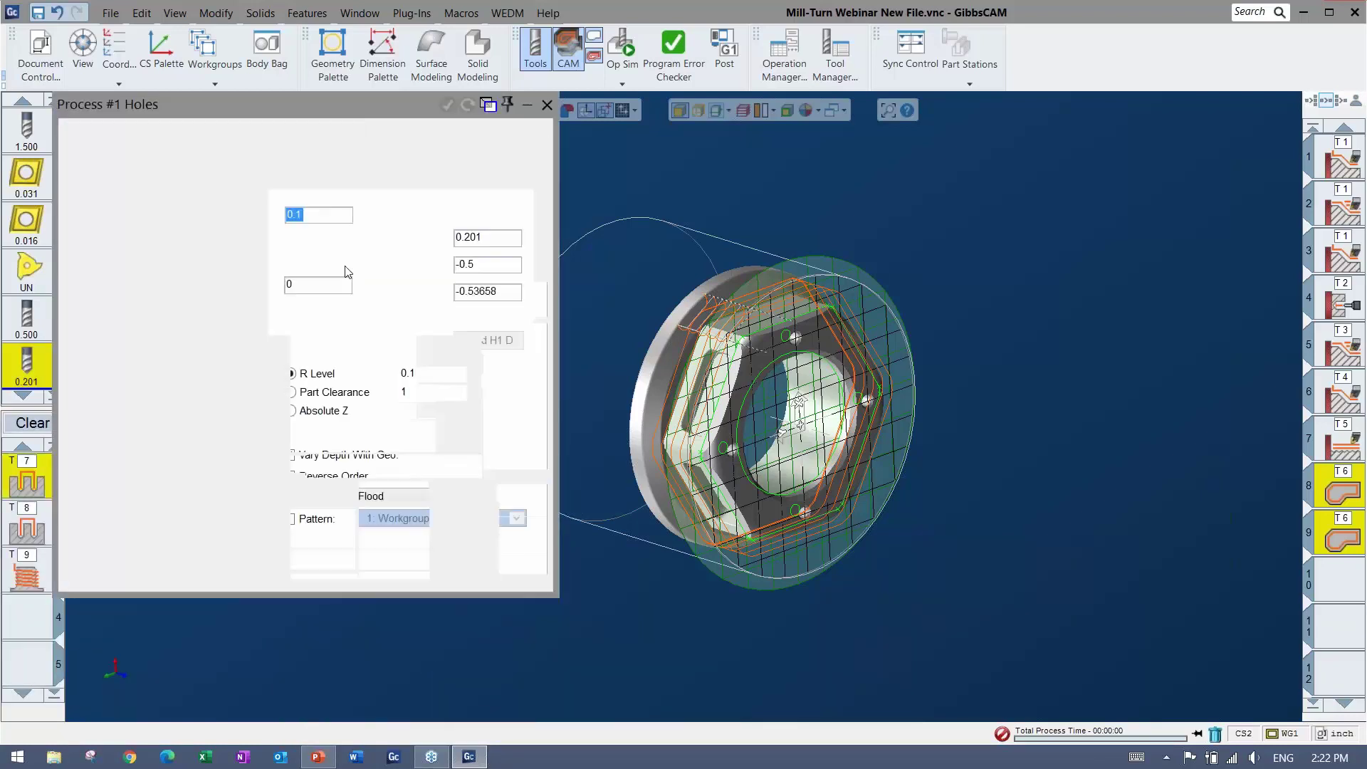
click(340, 130)
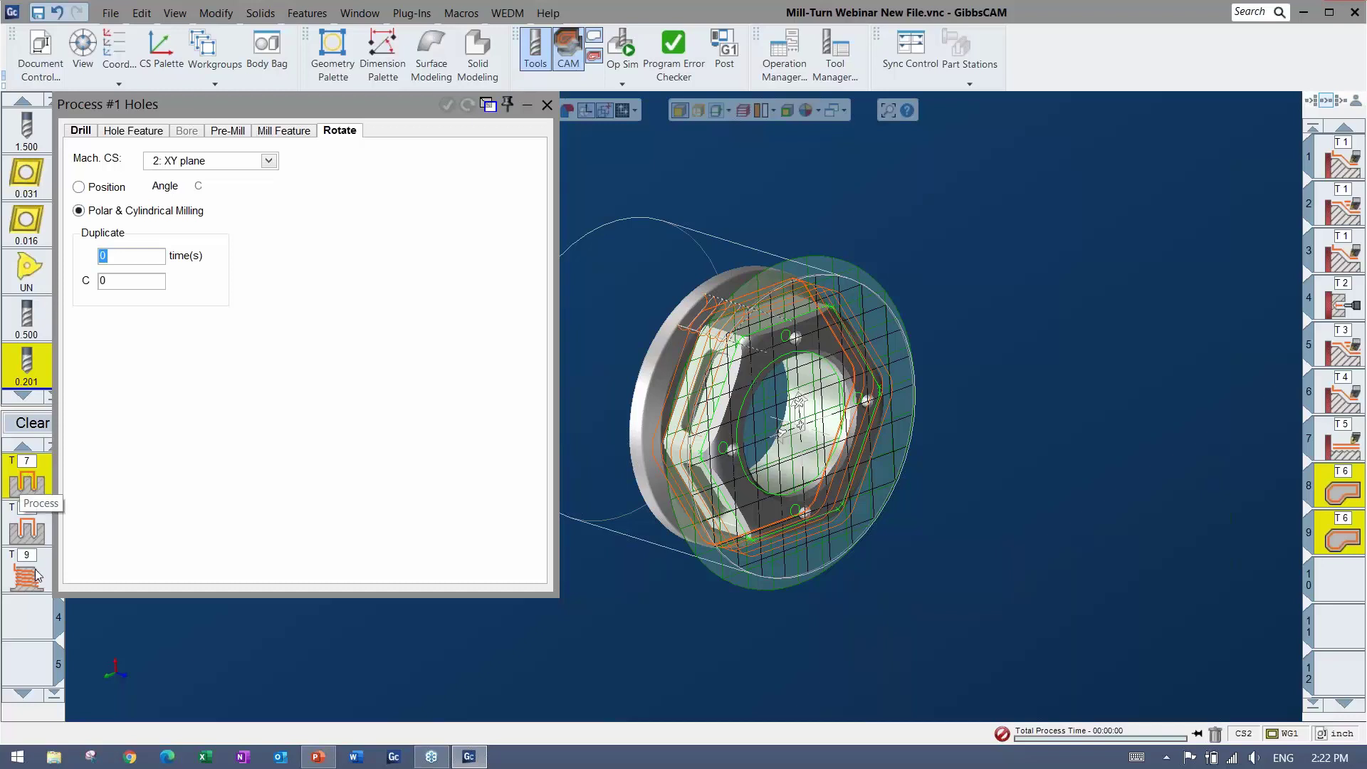
click(546, 106)
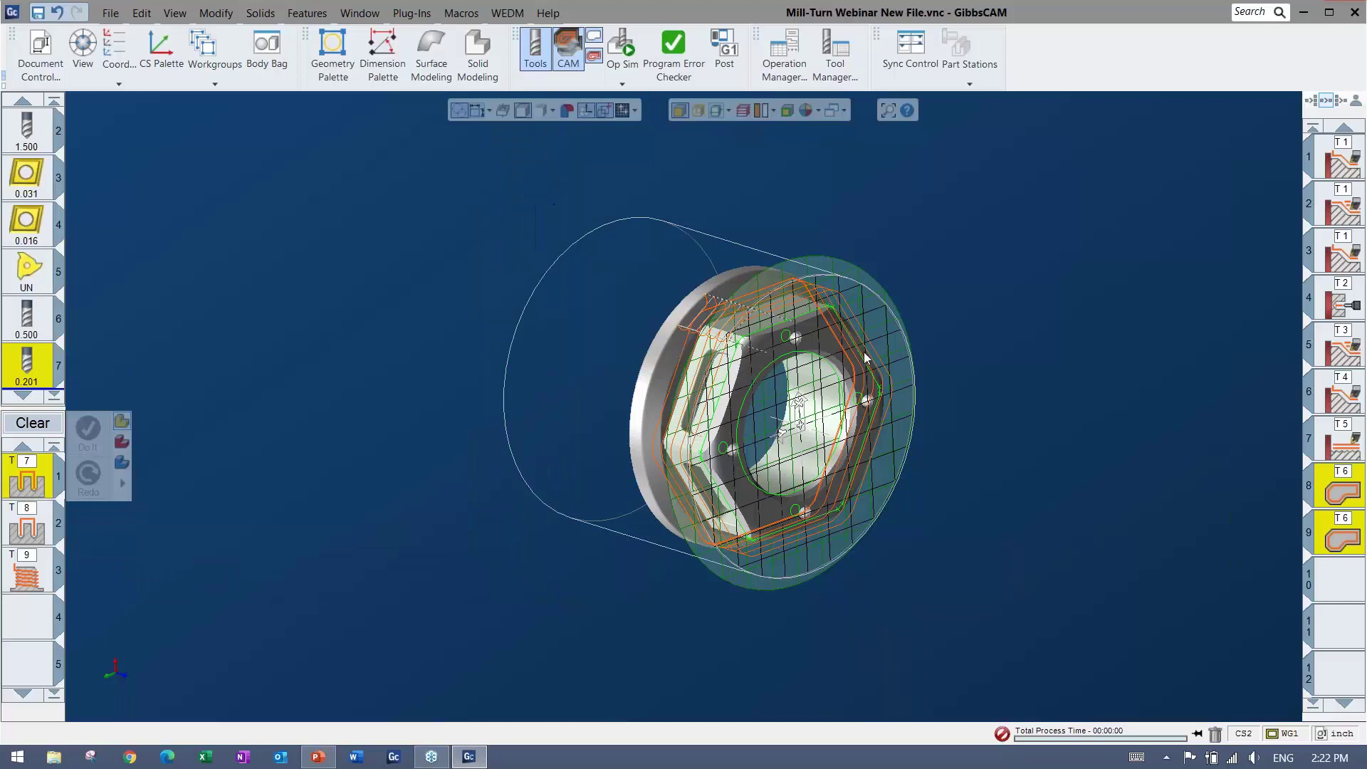
Step: Select the four face hole circles and generate their drilling, chamfering and thread milling operations
click(788, 336)
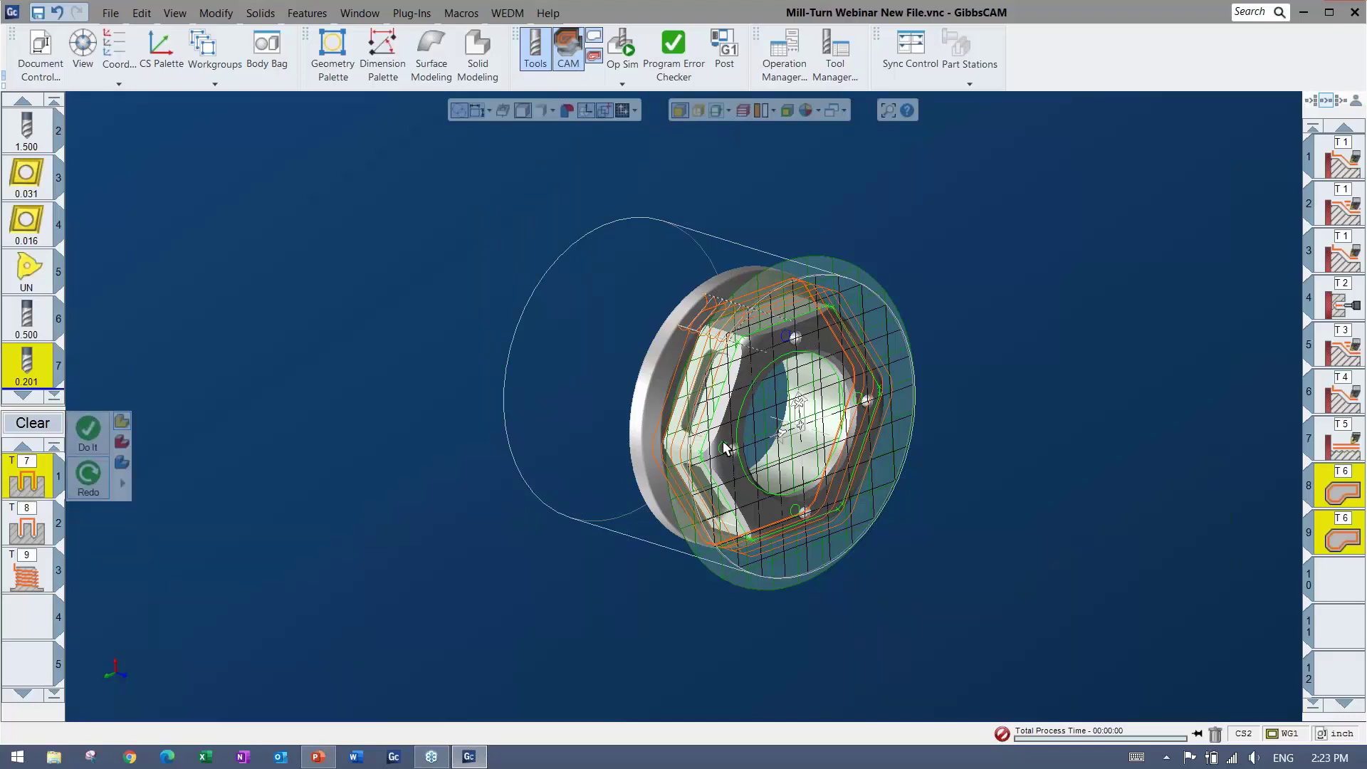
click(859, 392)
click(89, 441)
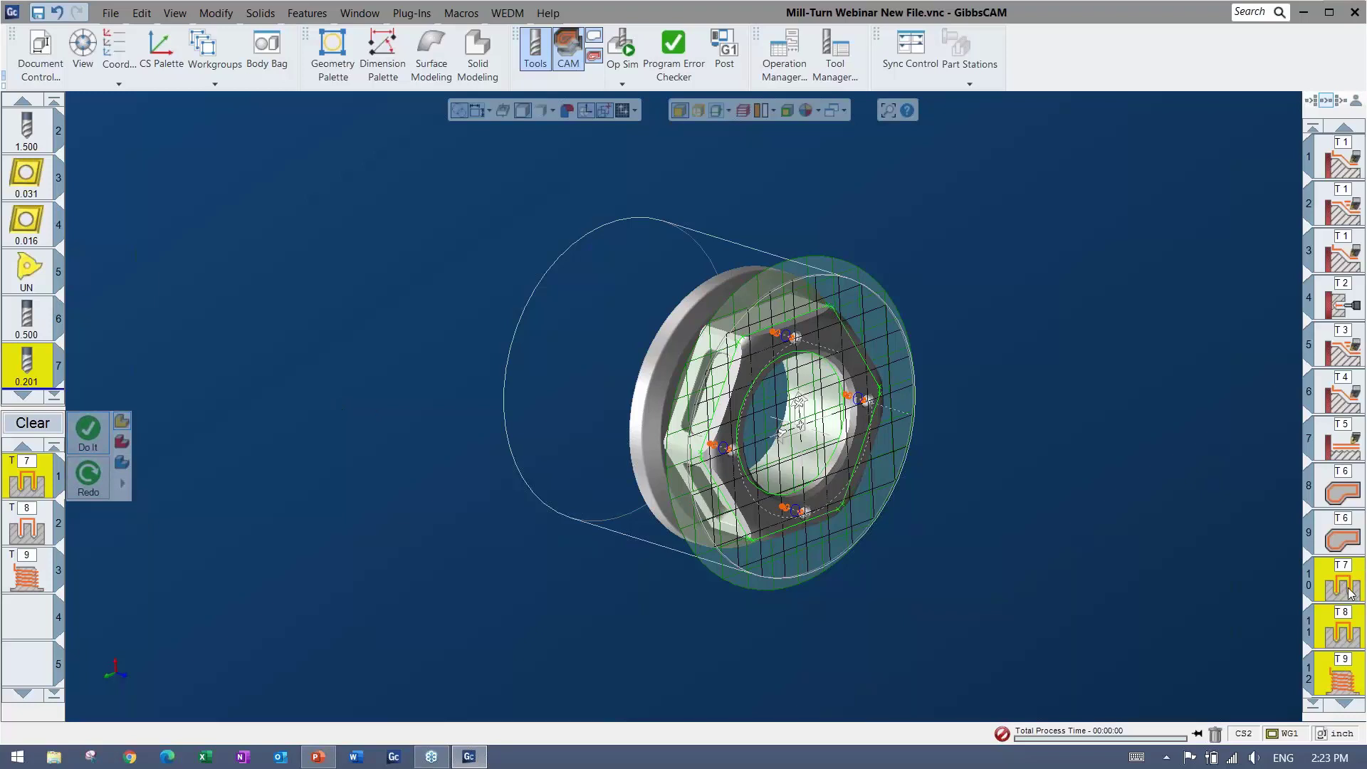
scroll(1340, 625, down, 2)
click(1338, 627)
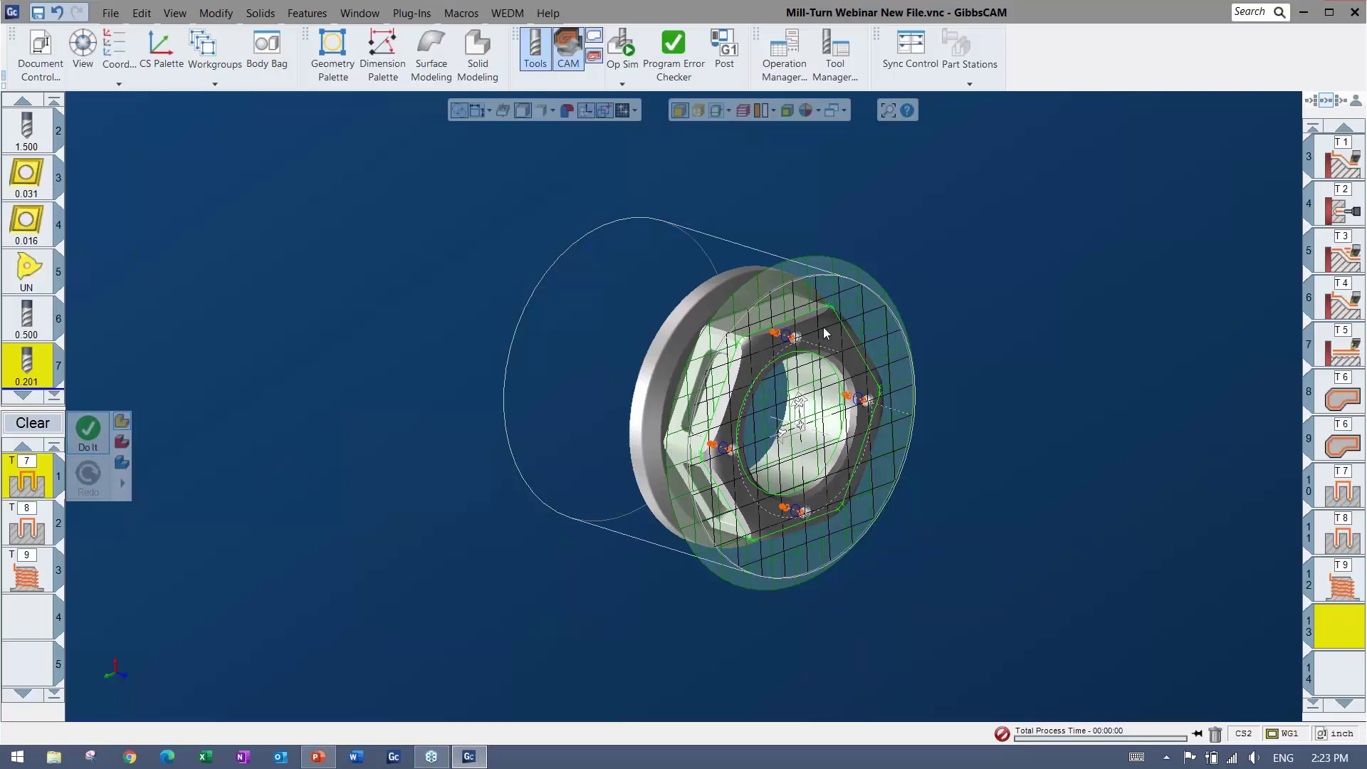
Step: Simulate the face hole drilling, chamfering and thread milling at reduced speed, examining the holes up close, and close the simulation
click(626, 182)
click(621, 48)
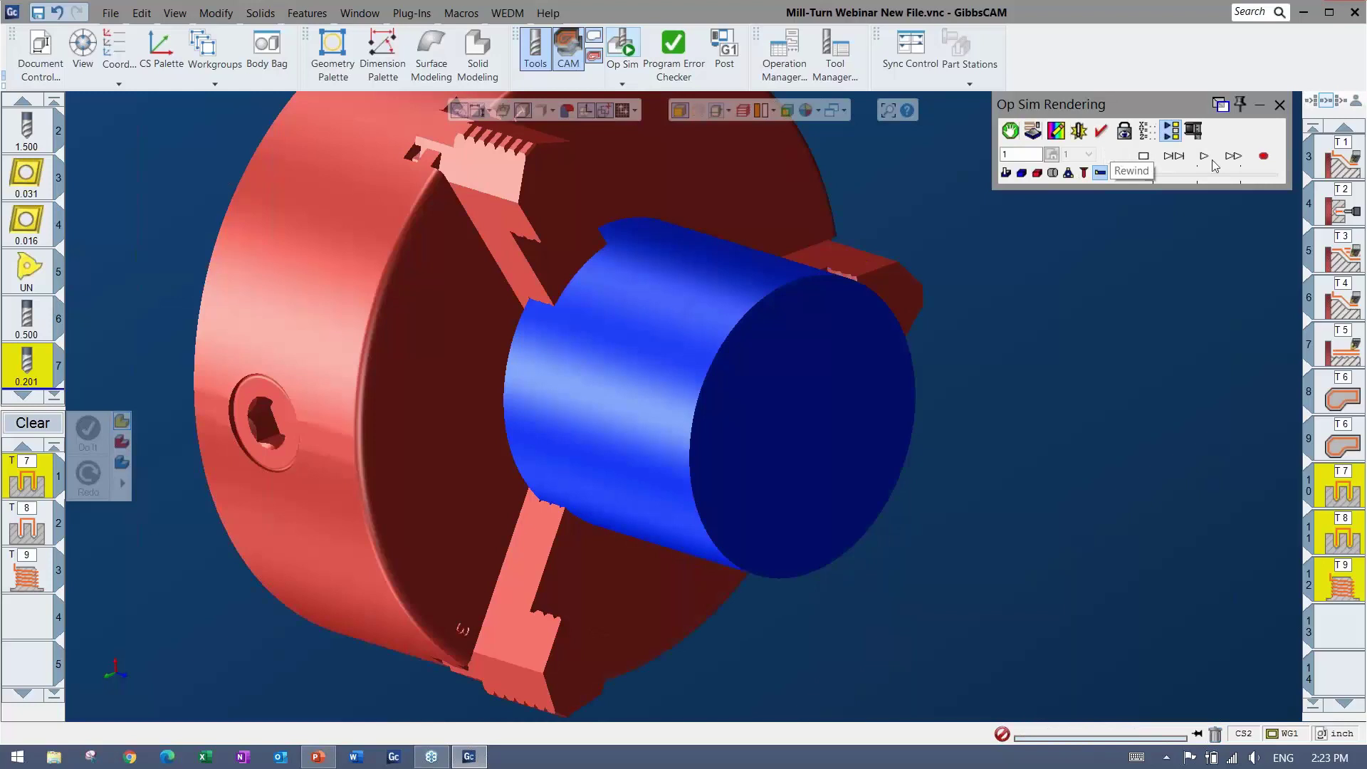
click(1203, 155)
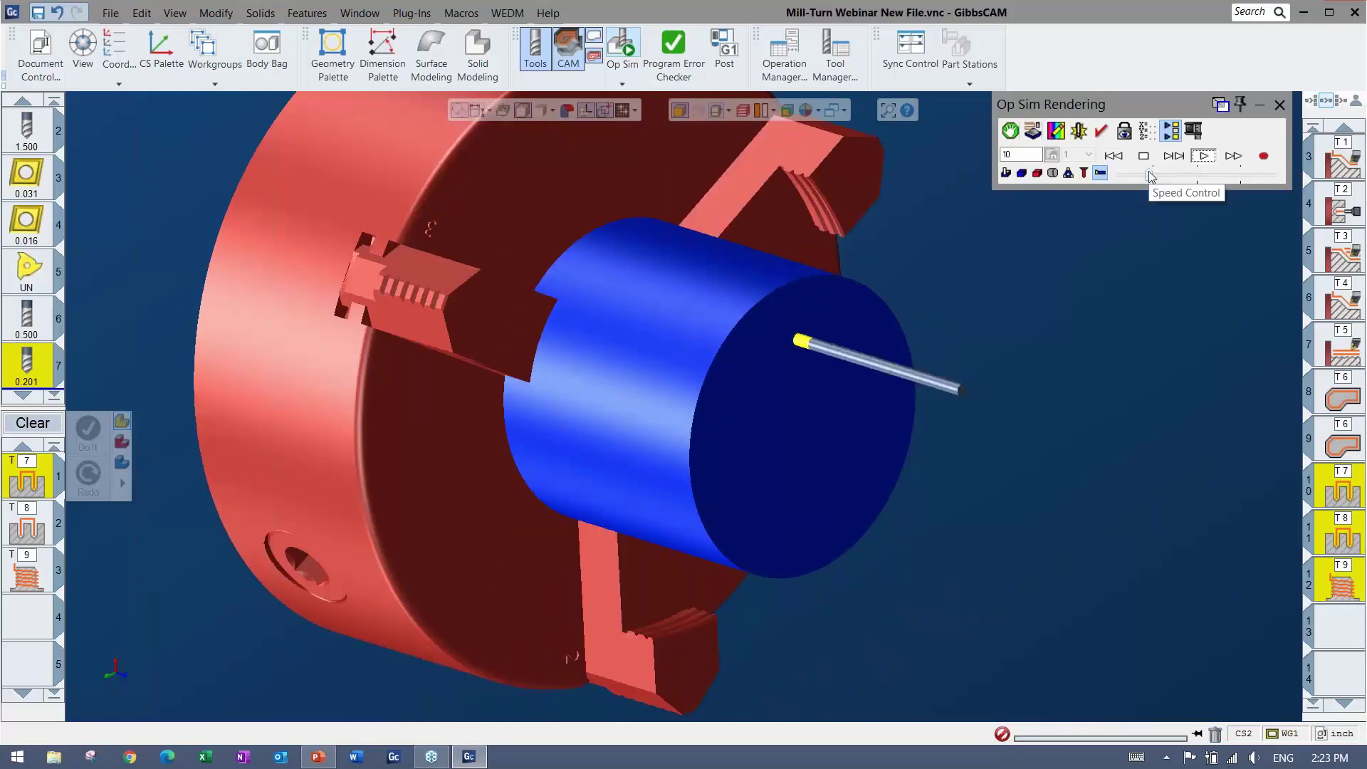
drag(1150, 175, 1168, 176)
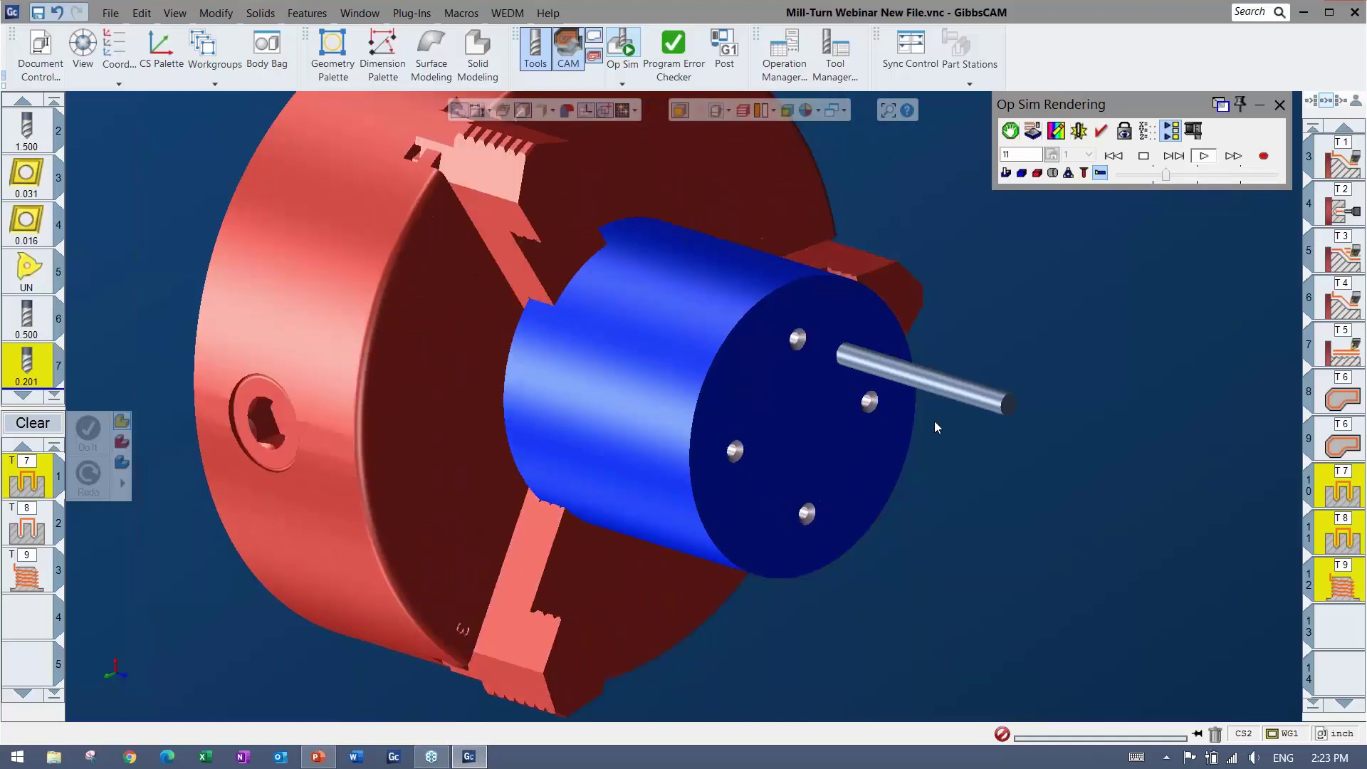
scroll(763, 302, up, 5)
scroll(847, 403, up, 4)
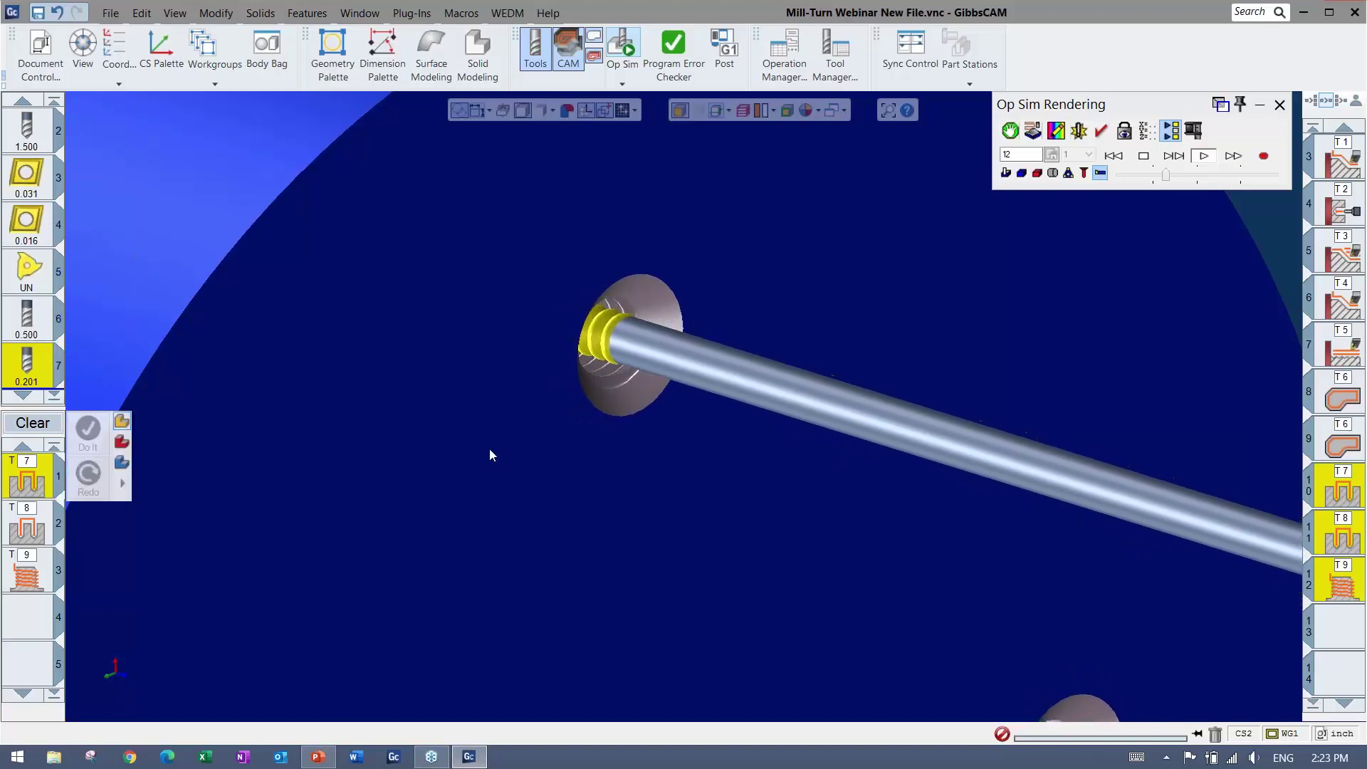
scroll(487, 453, down, 5)
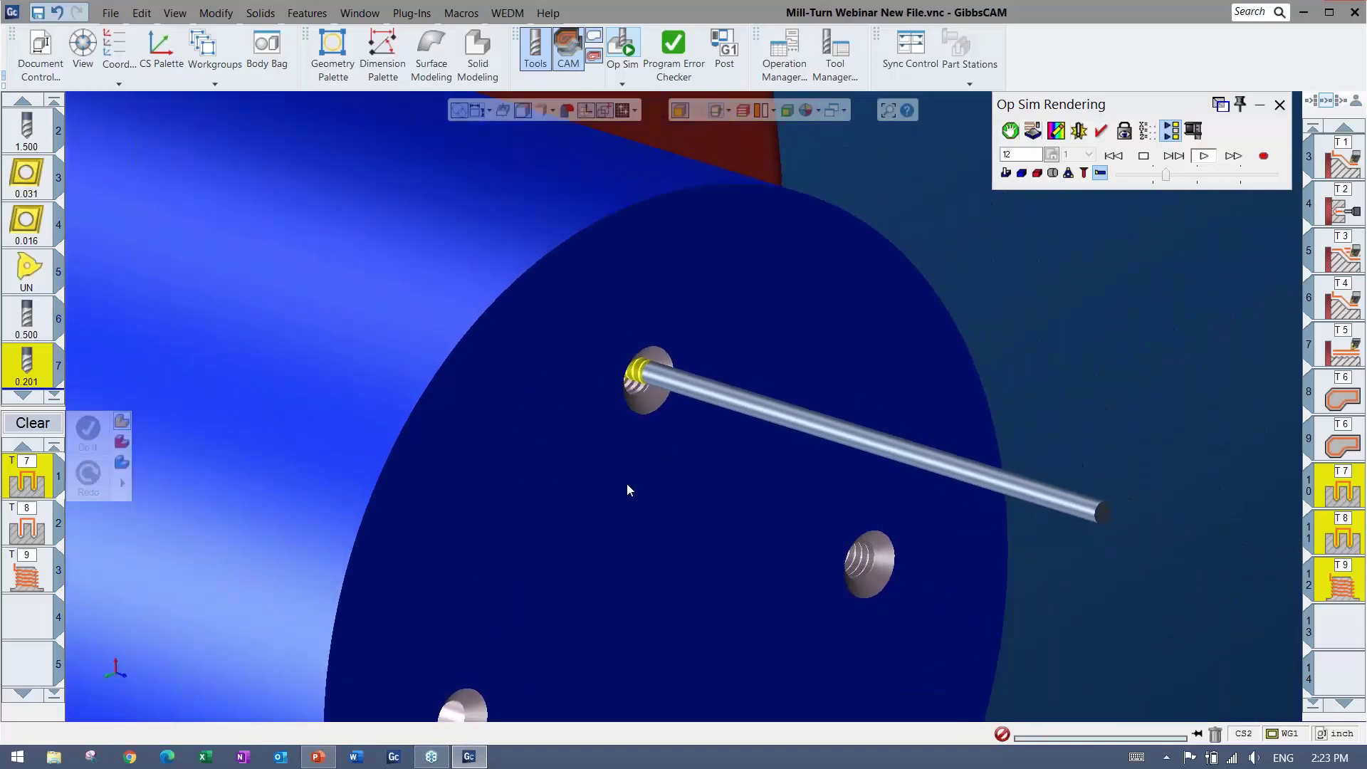
scroll(698, 435, up, 2)
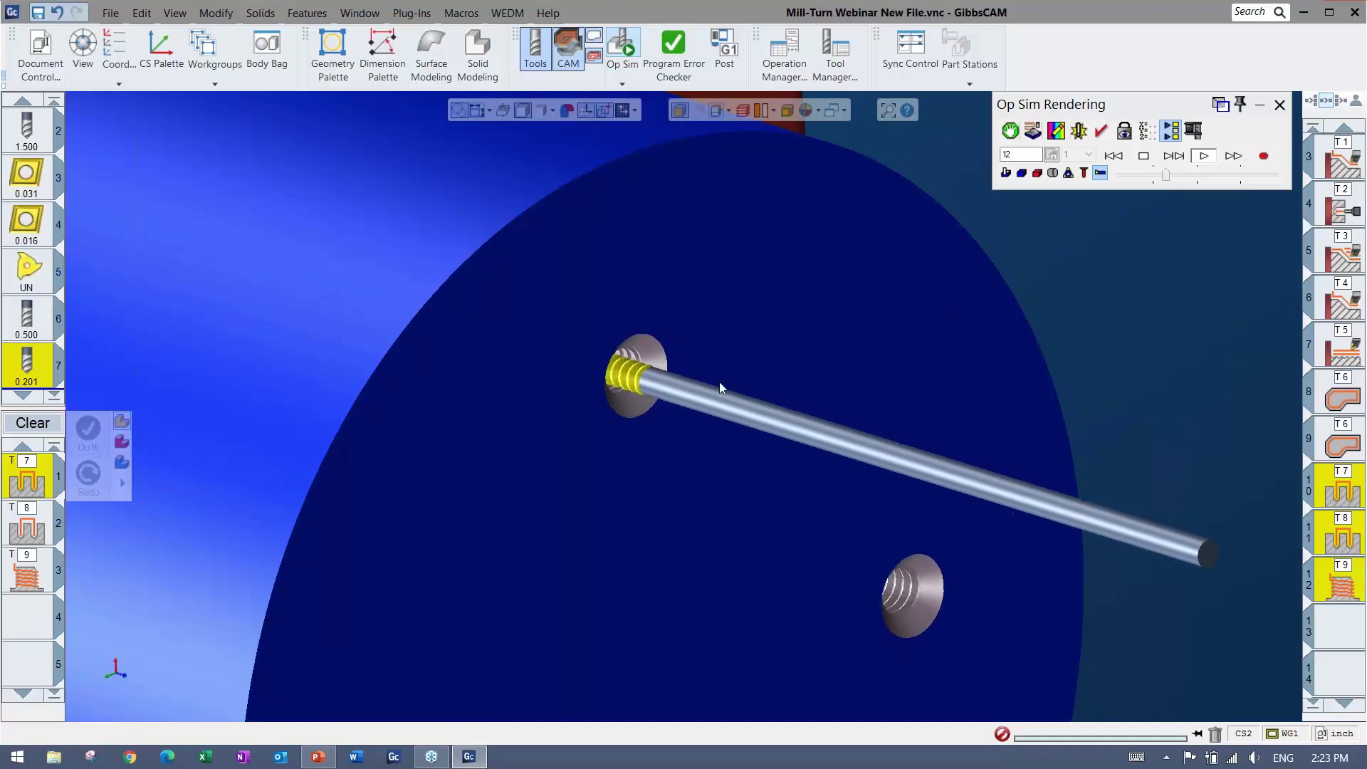
click(1280, 107)
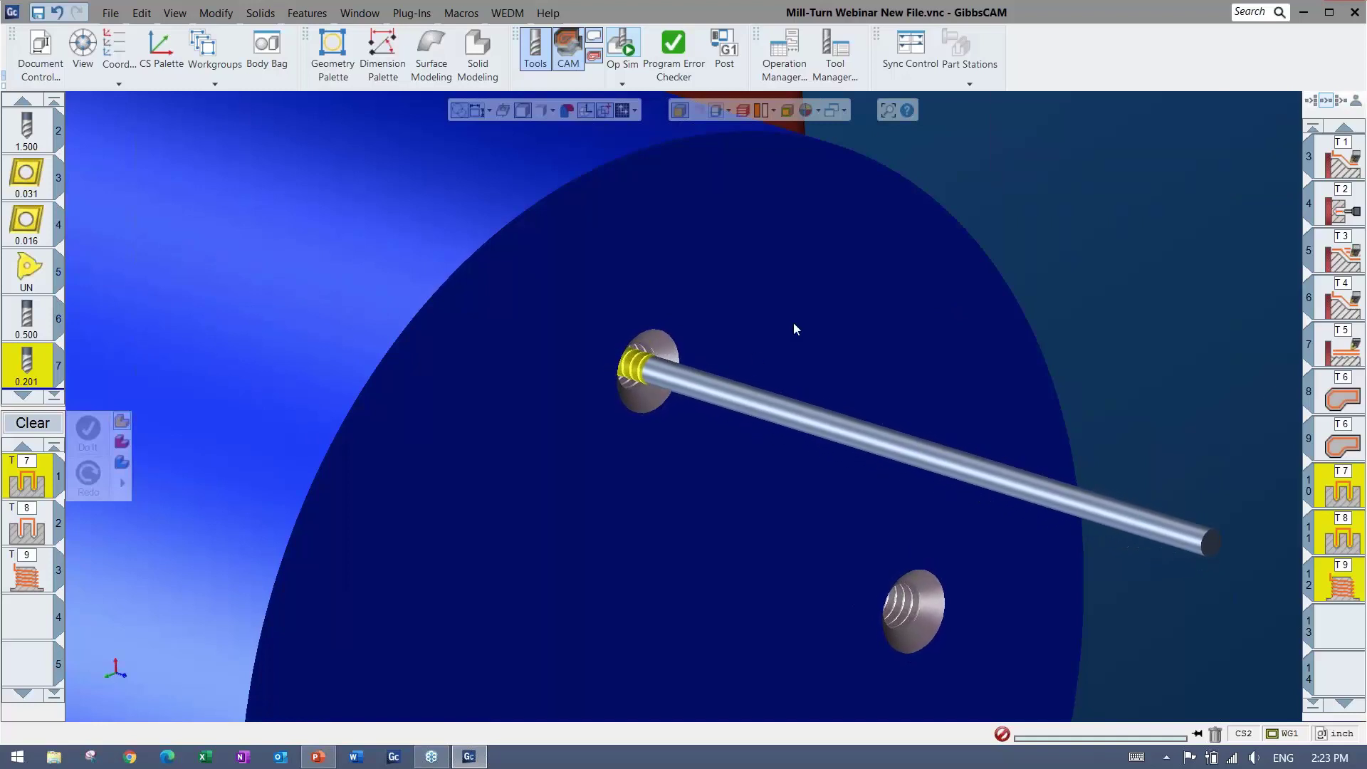
Step: Clear the process list and load the saved process list 7 - OD Pocket Rough-Finish from Mill-Turn Webinar
scroll(997, 363, down, 2)
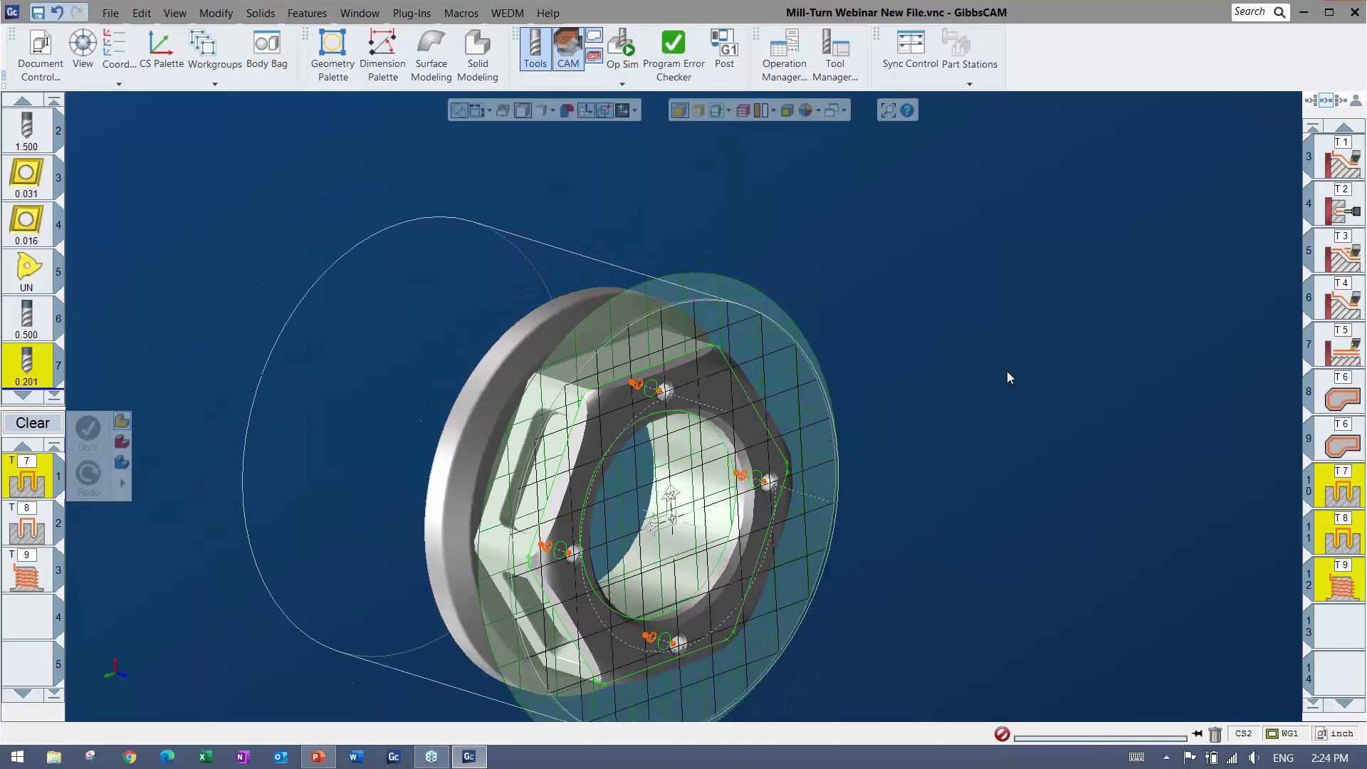
click(35, 427)
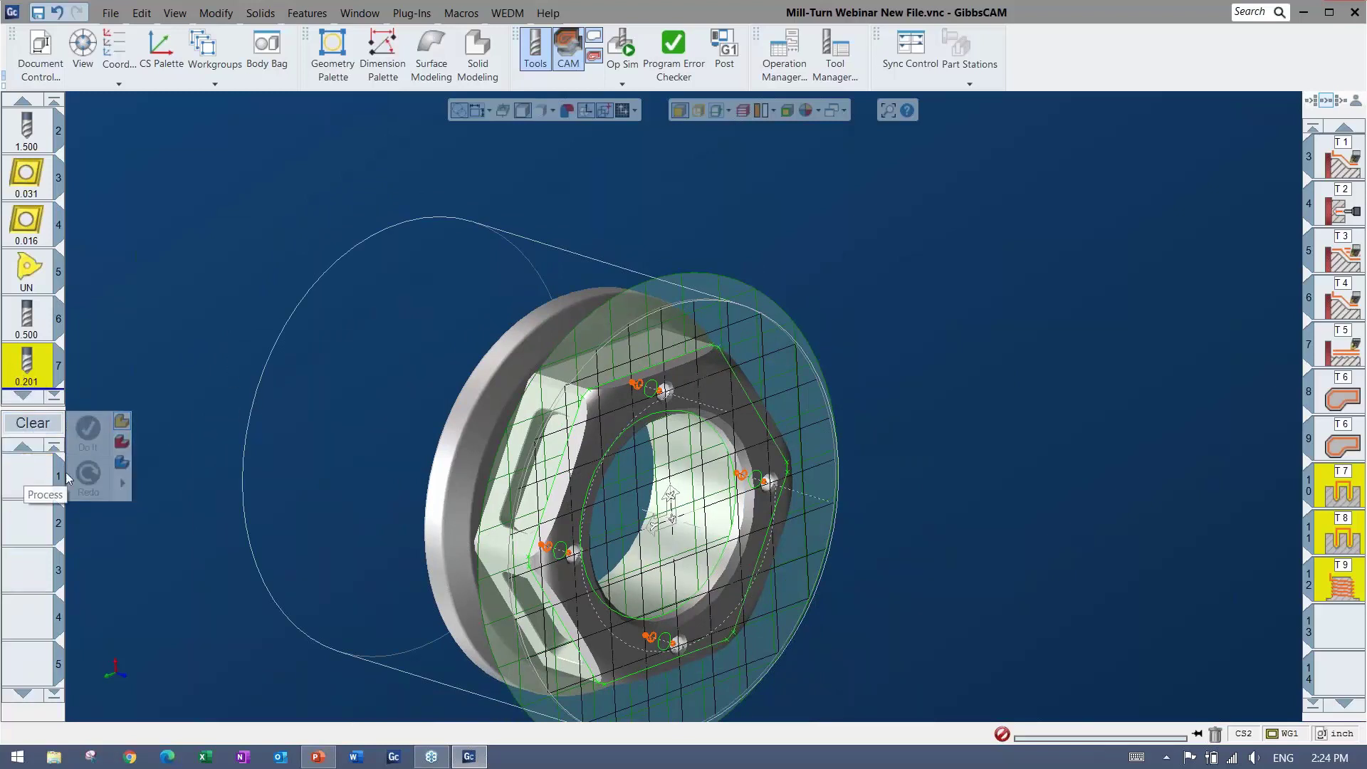
middle_drag(868, 266, 942, 203)
right_click(30, 477)
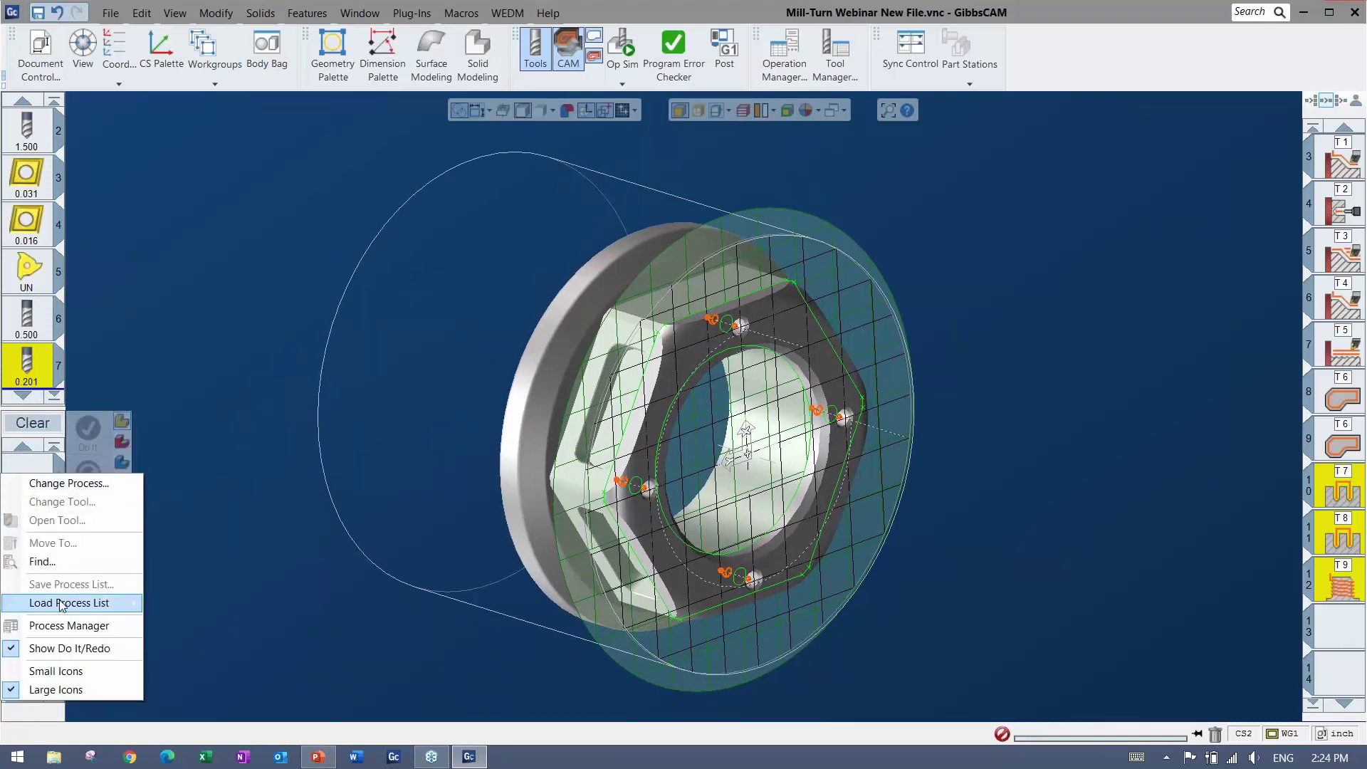
mouse_move(86, 603)
mouse_move(191, 643)
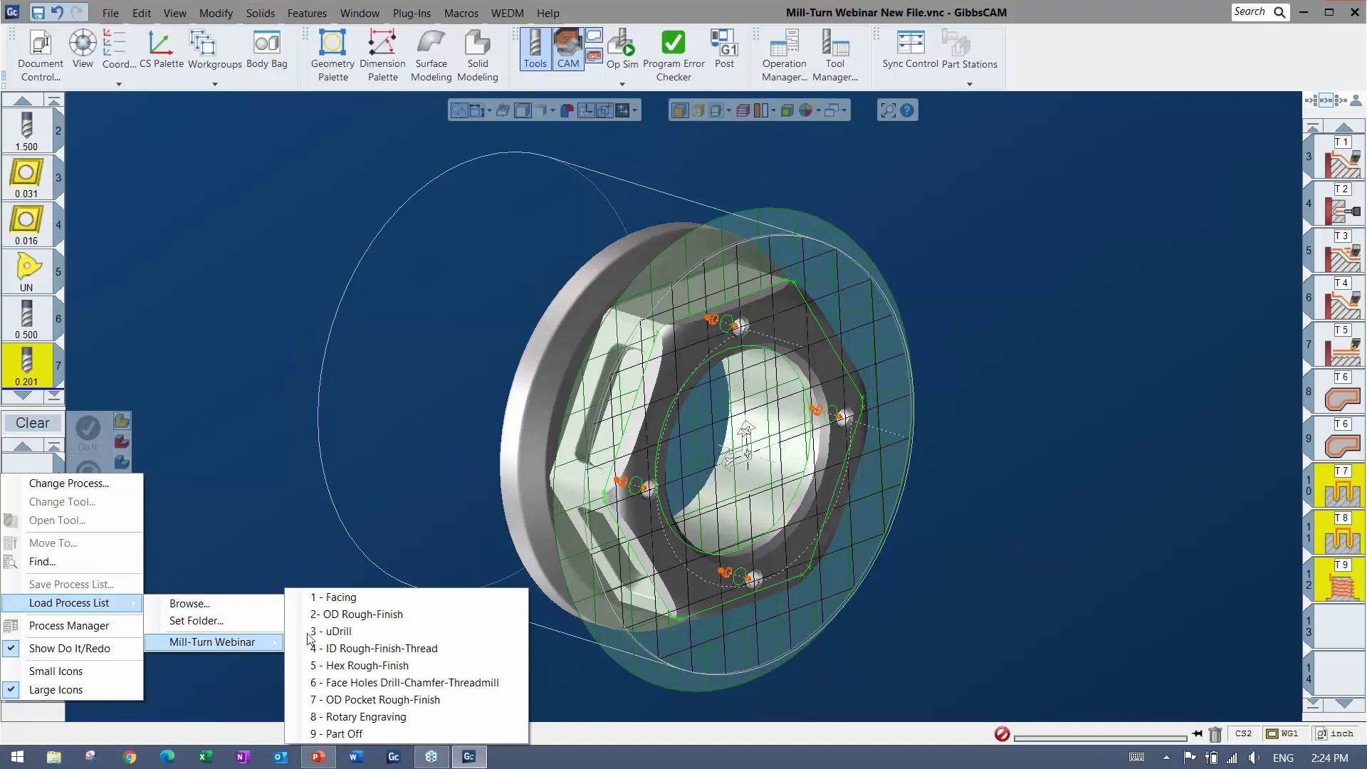
click(397, 700)
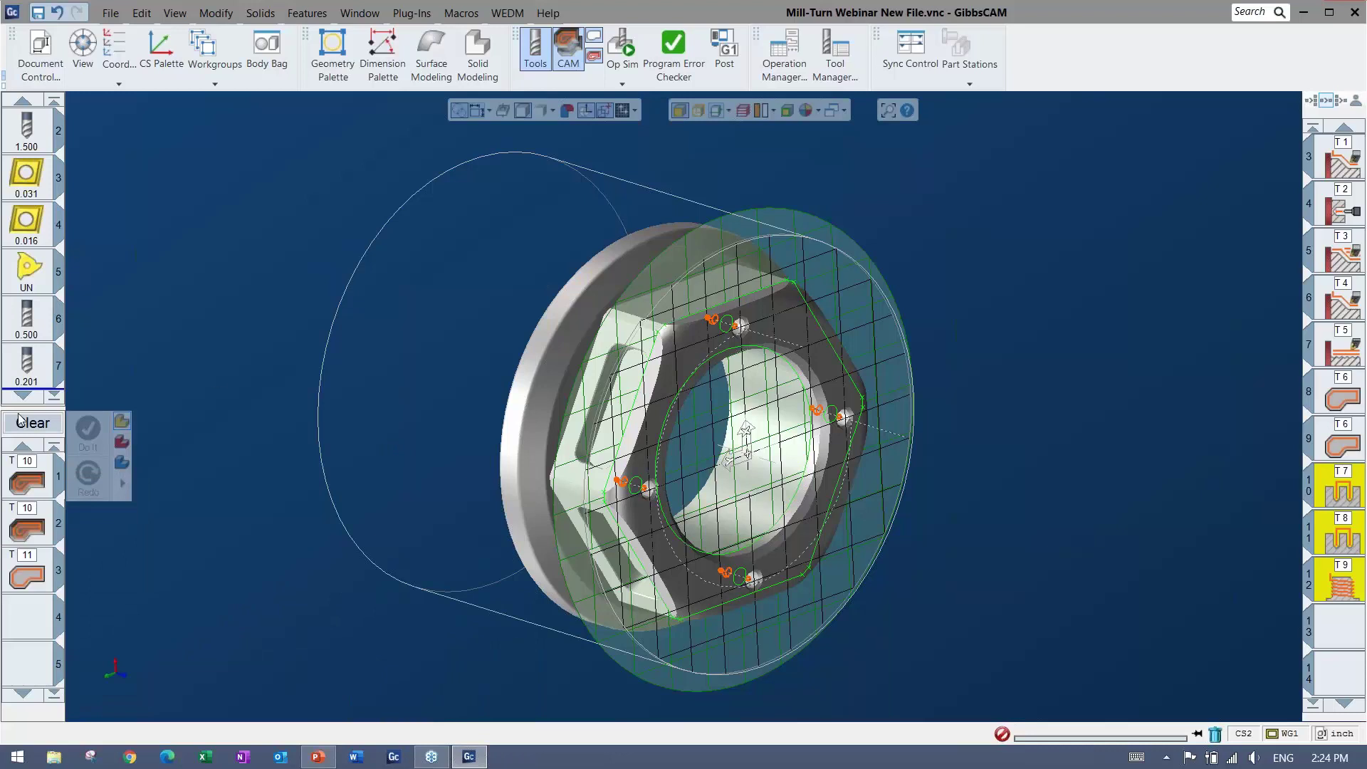
Step: Review the definition of milling tool 10, the 0.250 finish end mill, without changing it
scroll(26, 329, down, 4)
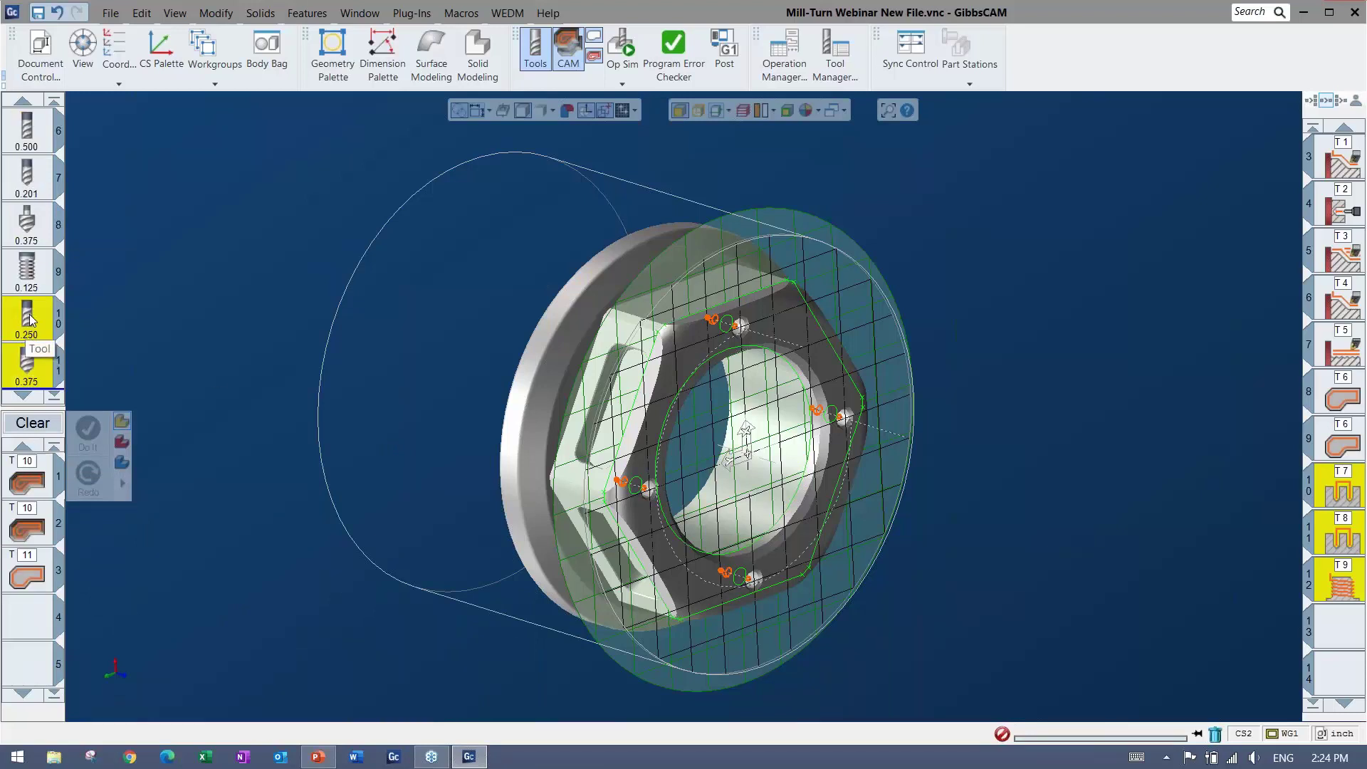
double_click(27, 324)
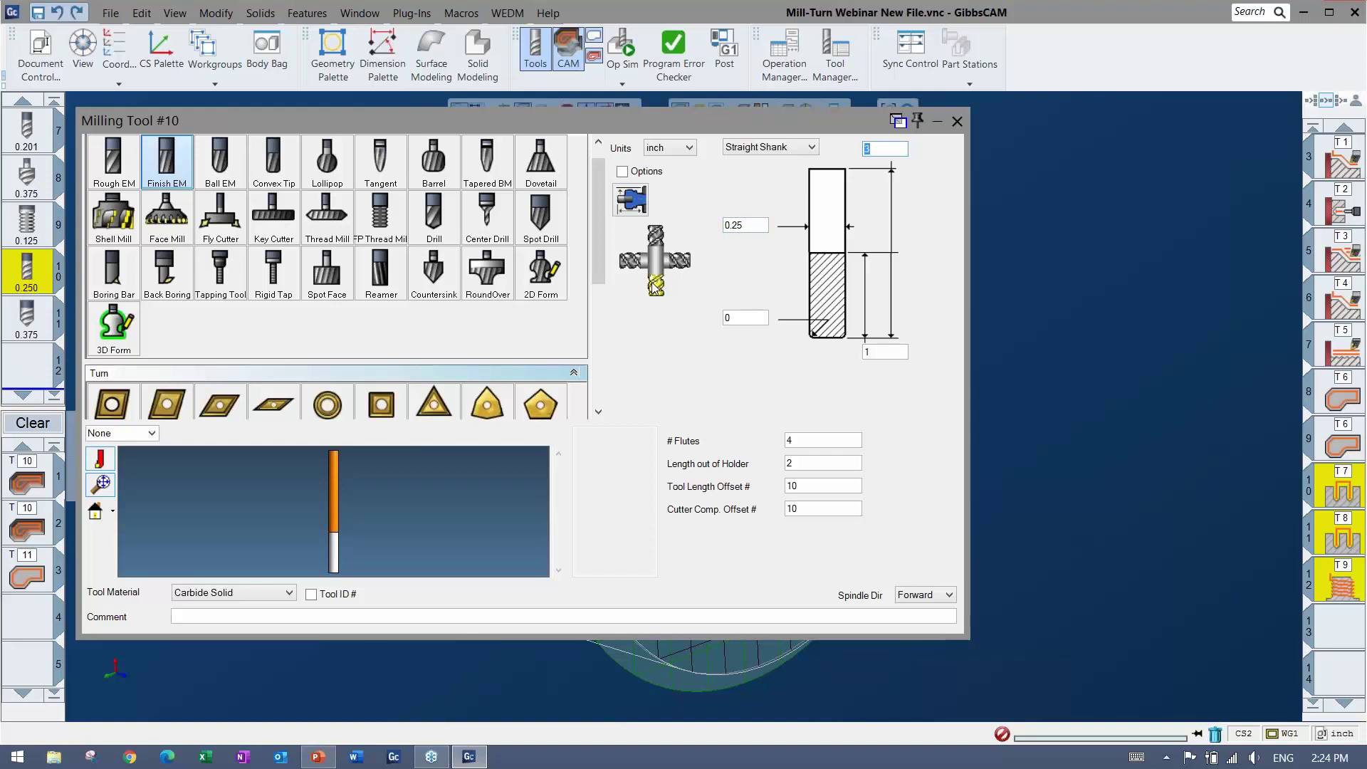
click(957, 121)
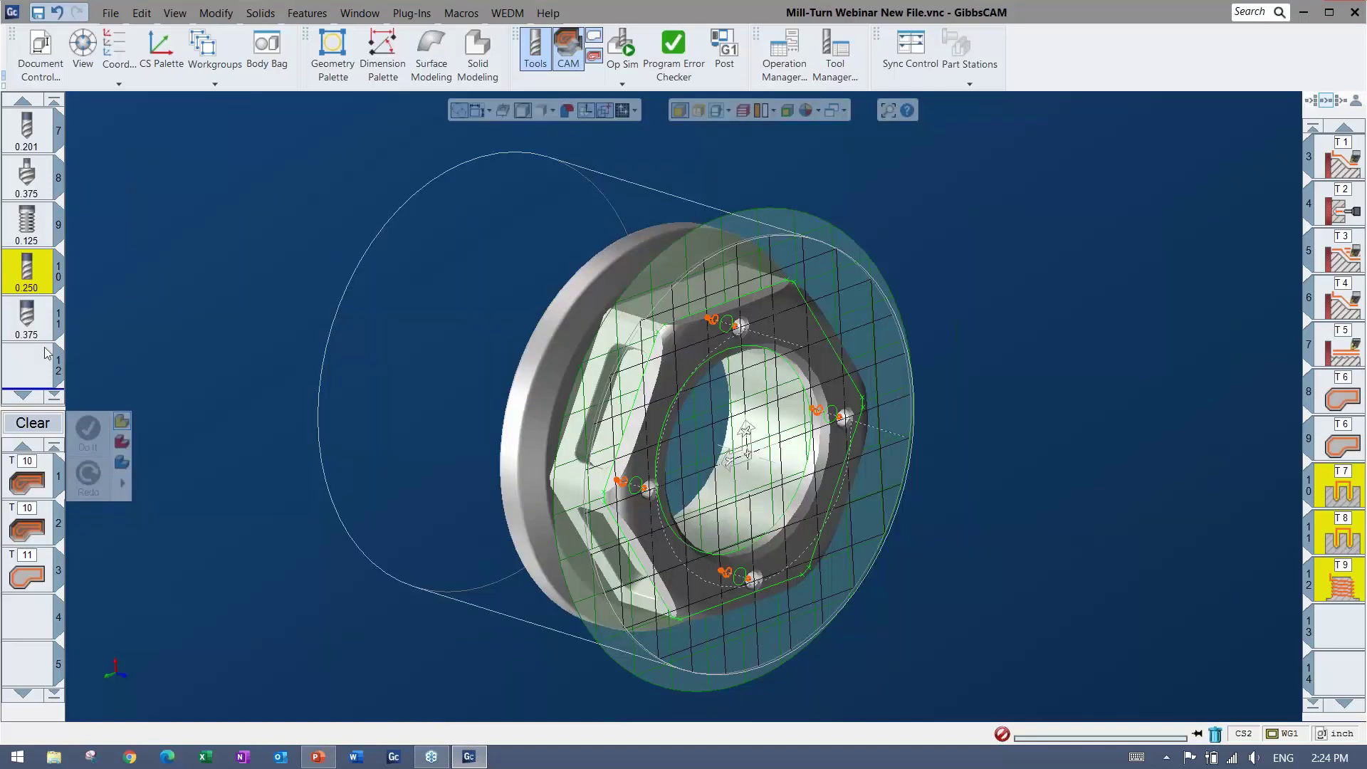
click(40, 268)
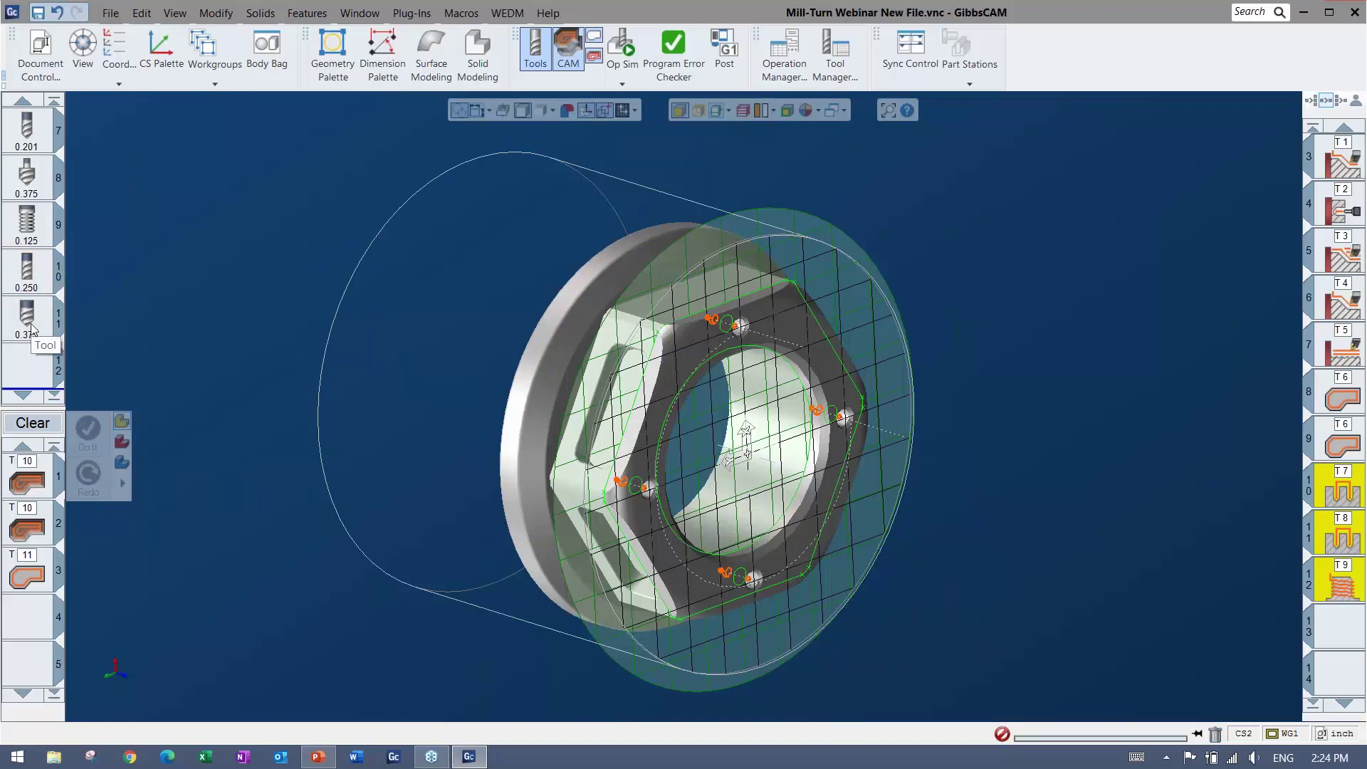
Step: Review the rotation settings and the available machining coordinate systems of the first pocket roughing process without changing them
click(26, 477)
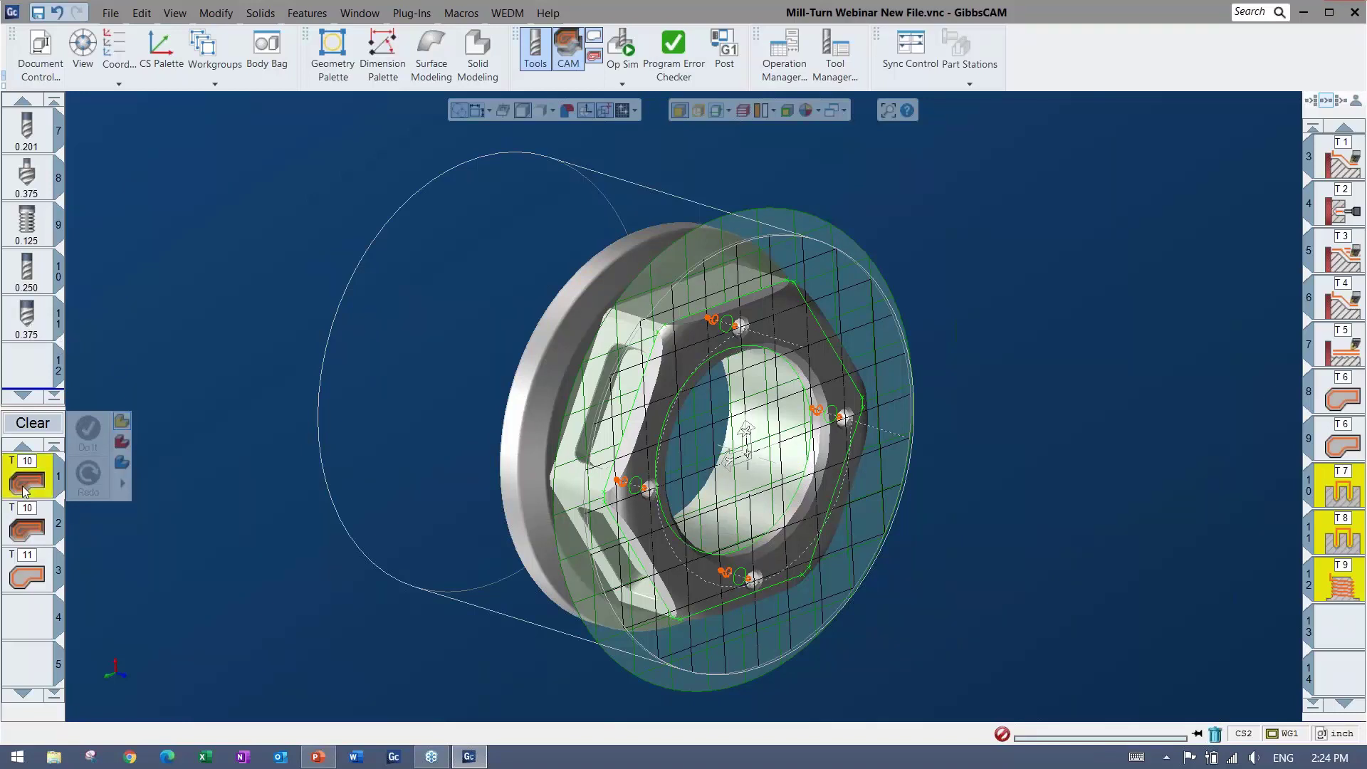
double_click(28, 478)
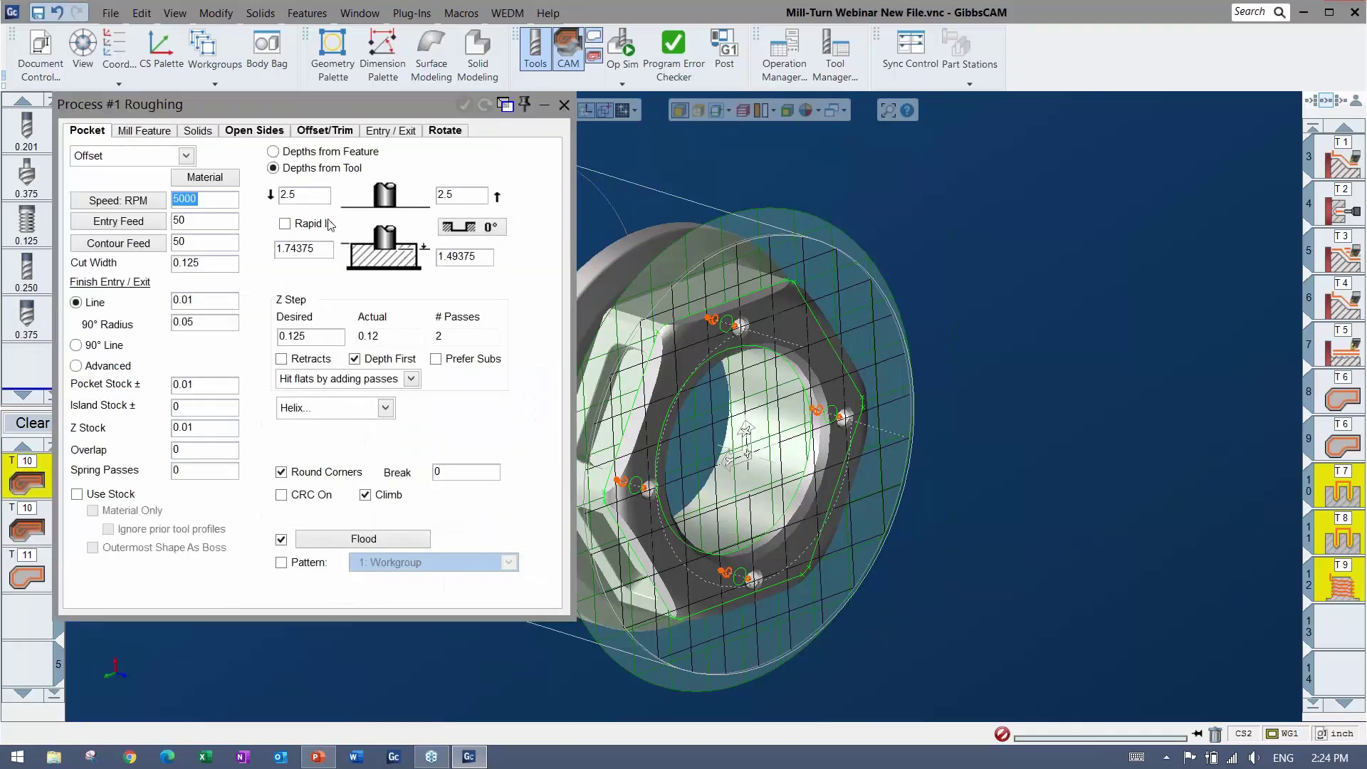
click(444, 130)
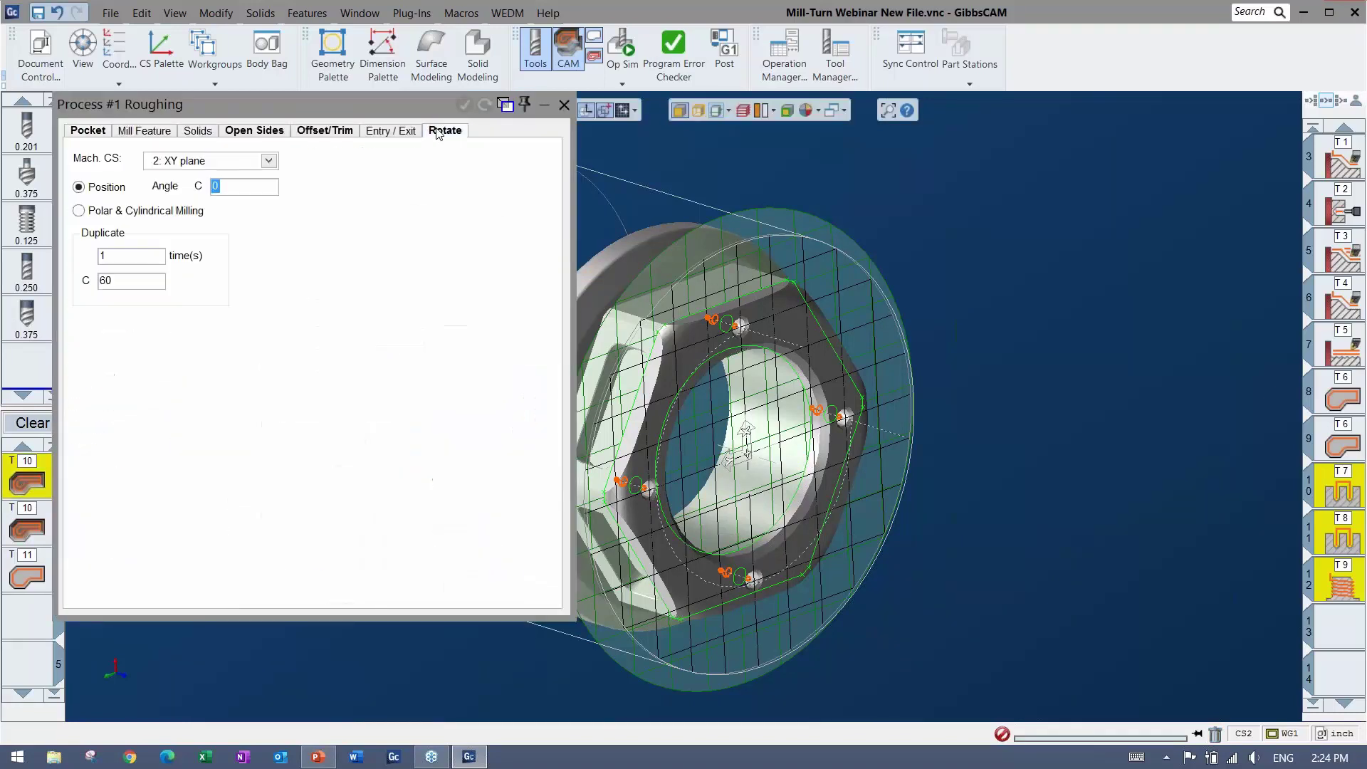
click(270, 161)
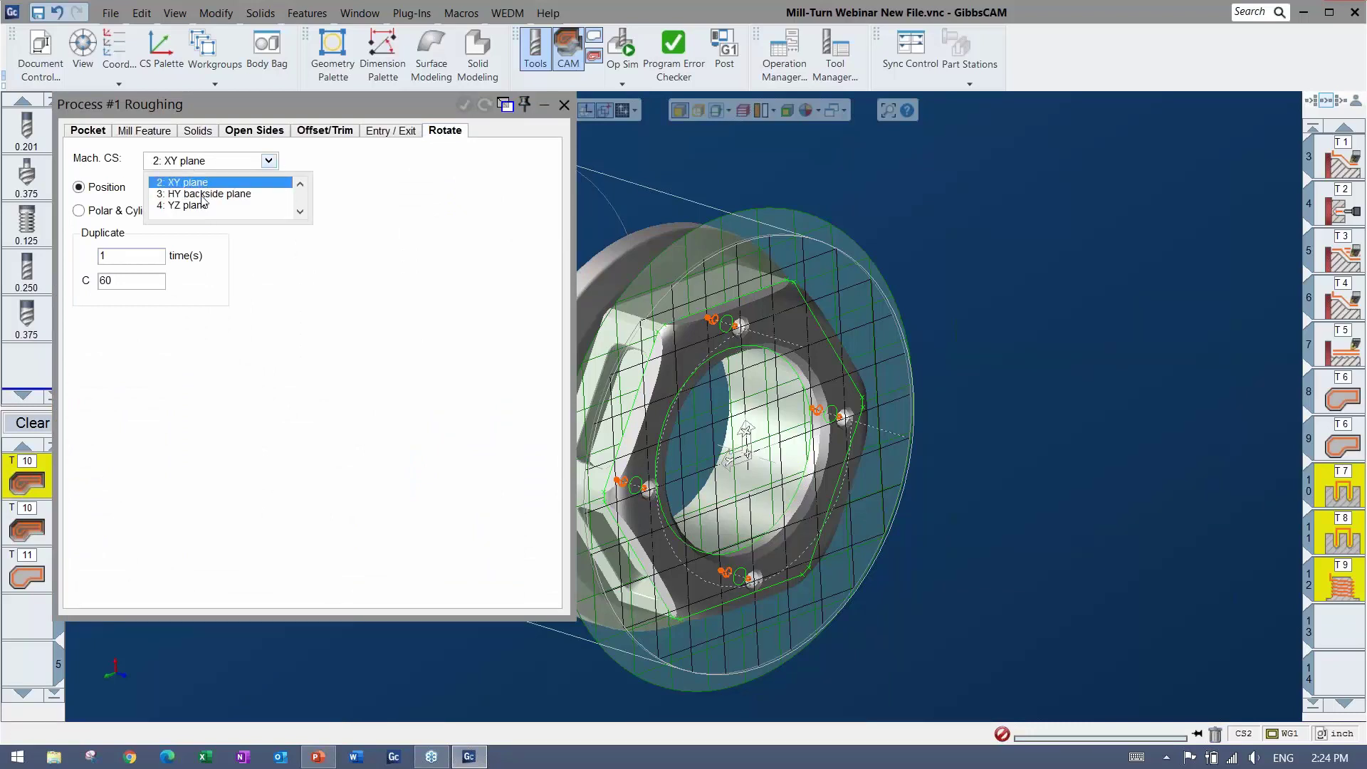
click(436, 214)
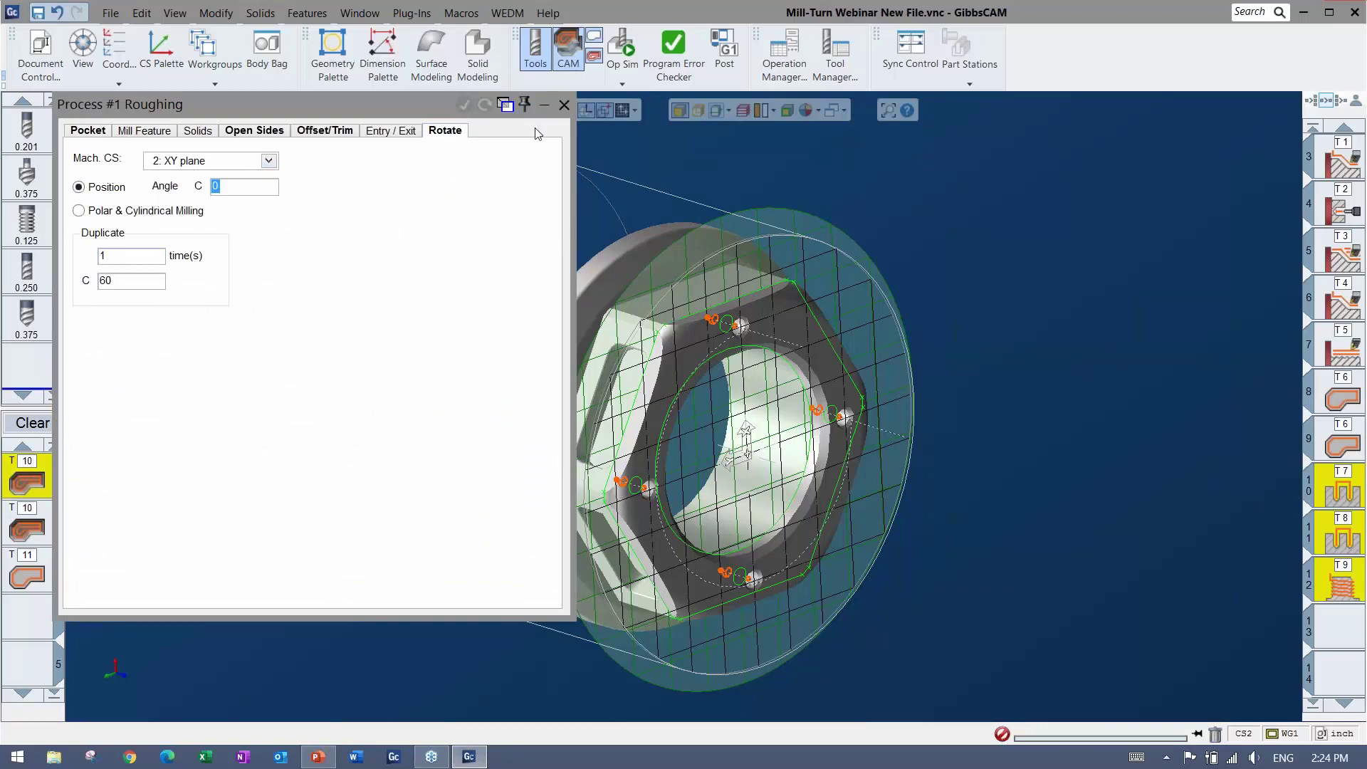
click(564, 104)
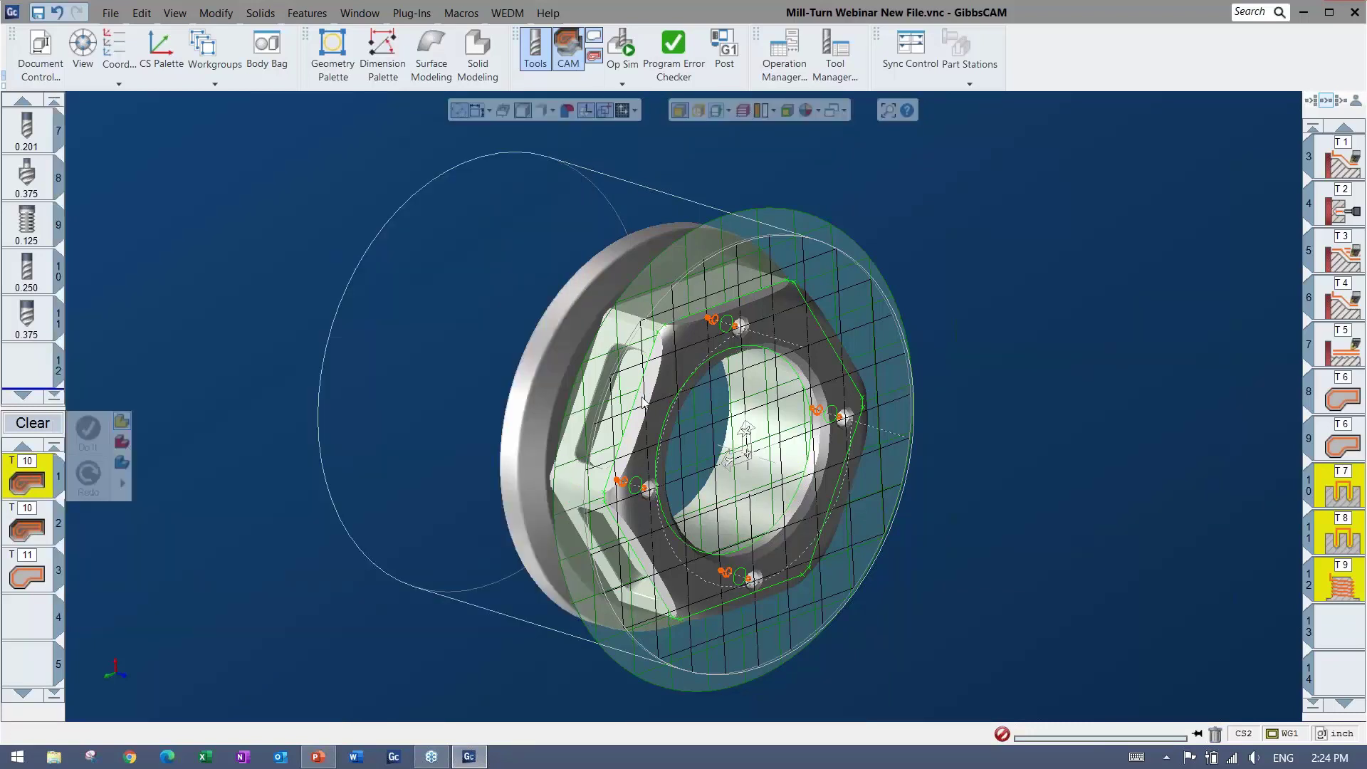
Step: Open the coordinate system list and view the existing HY backside and YZ planes on the part
click(116, 54)
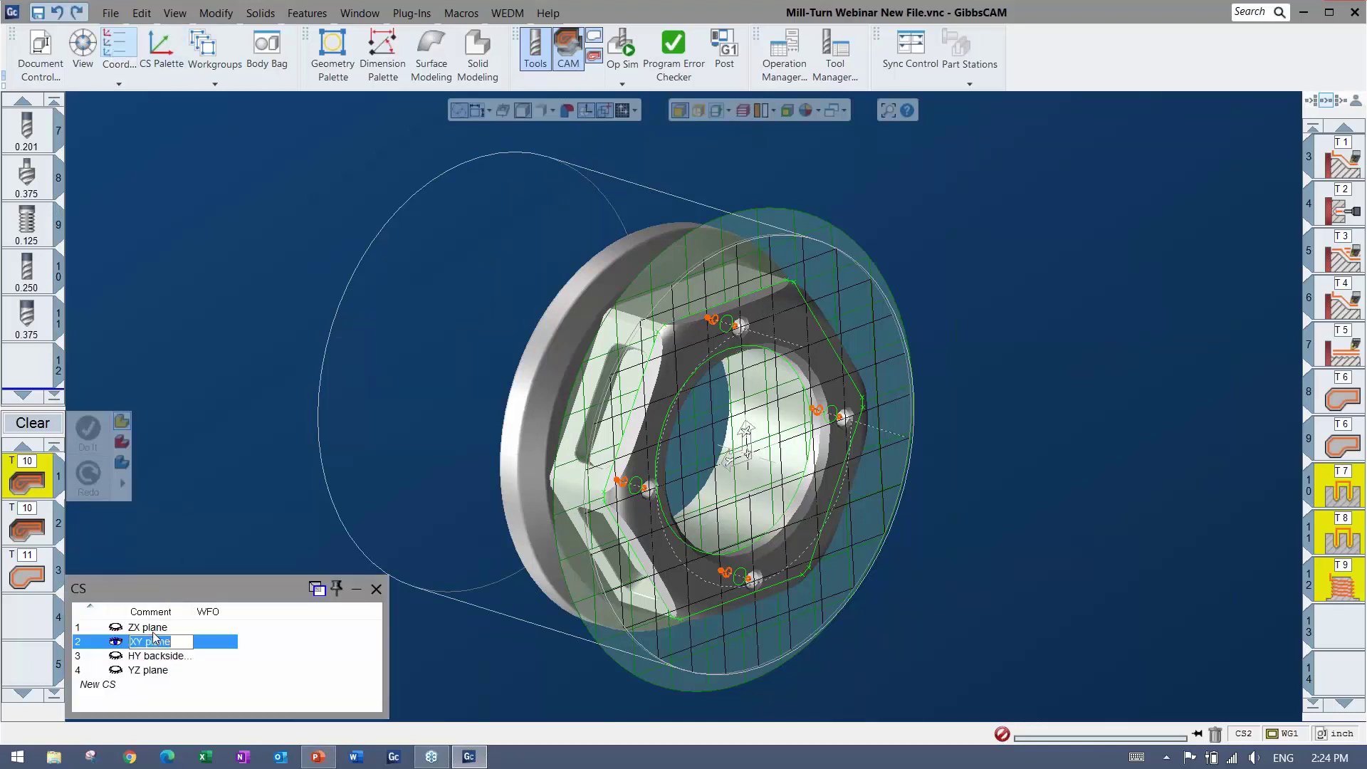
click(157, 656)
click(151, 670)
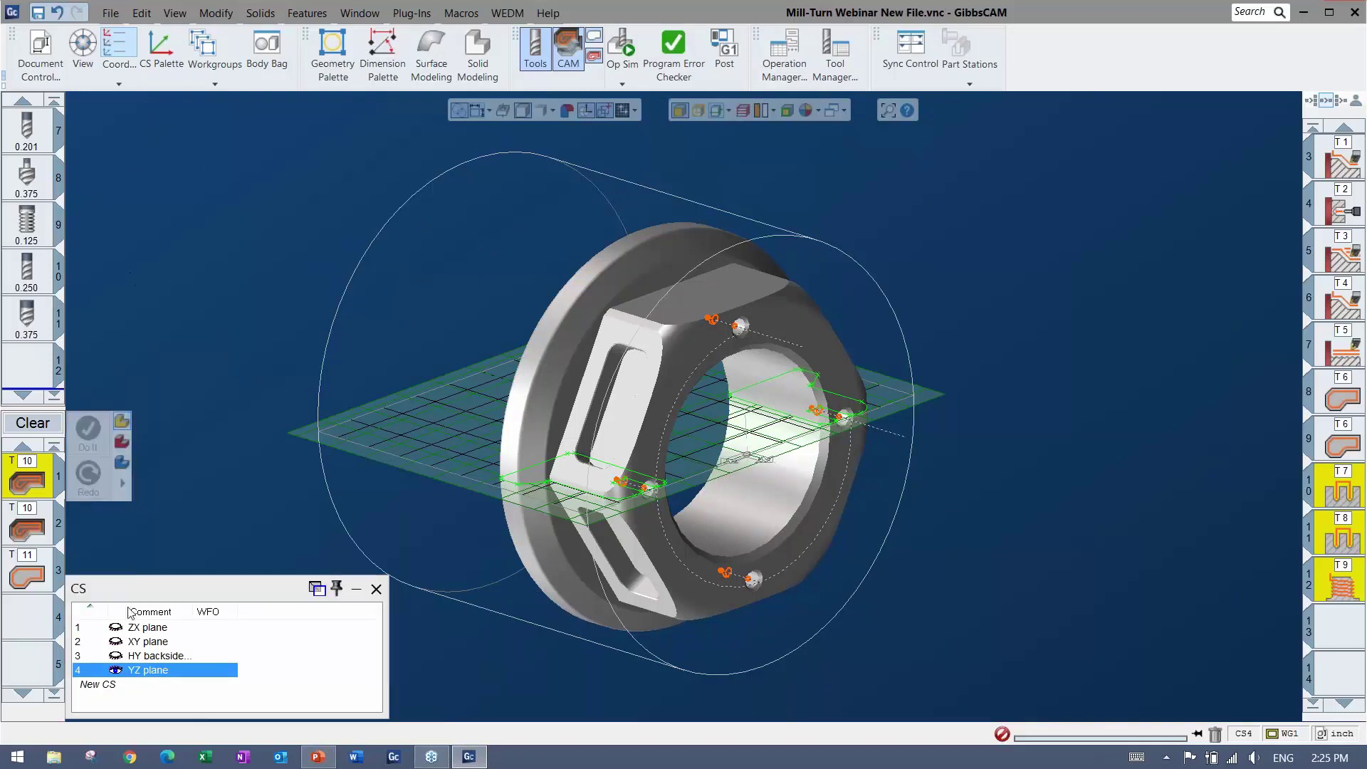
Step: Create a new coordinate system from the YZ plane and name it Pocket
double_click(113, 687)
click(158, 685)
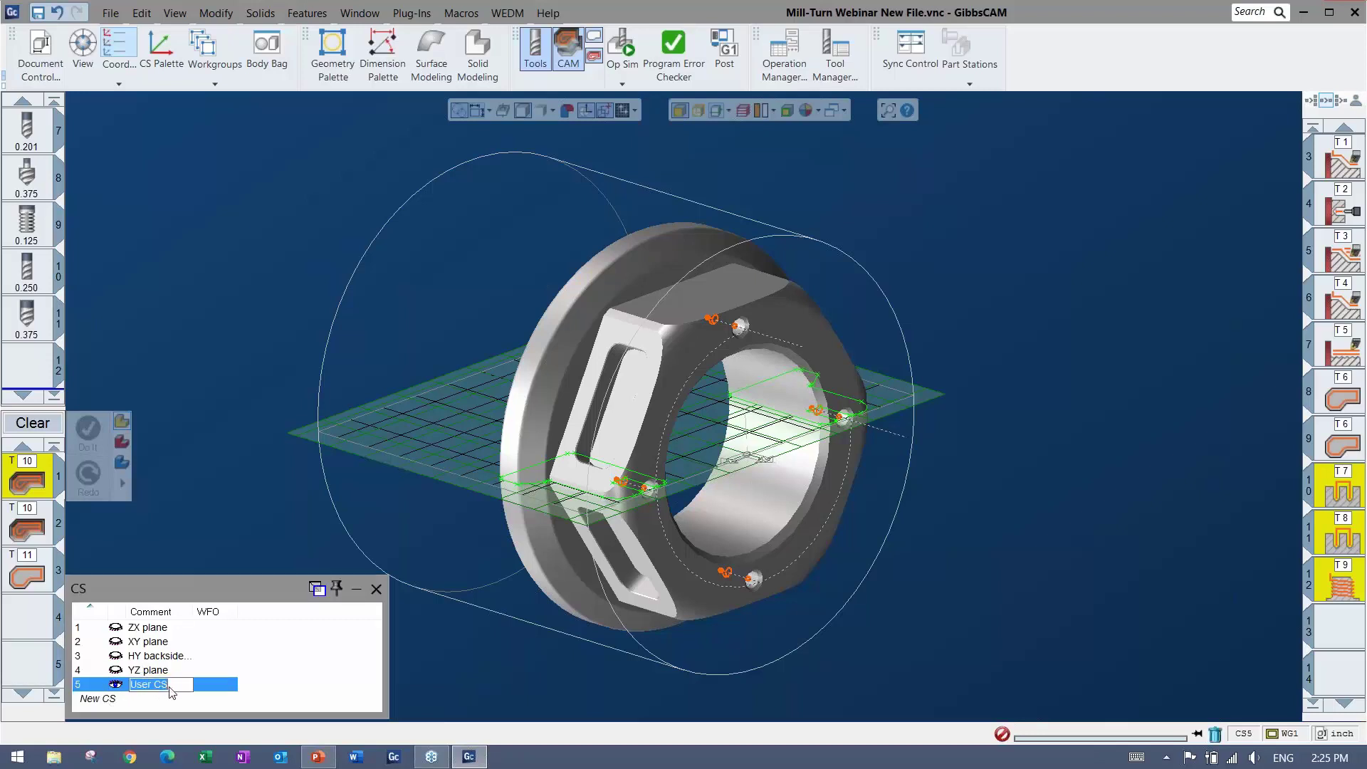
text(Pocket)
click(367, 672)
Step: Align the Pocket coordinate system to the lower hex flat containing a pocket and inspect its orientation
click(160, 47)
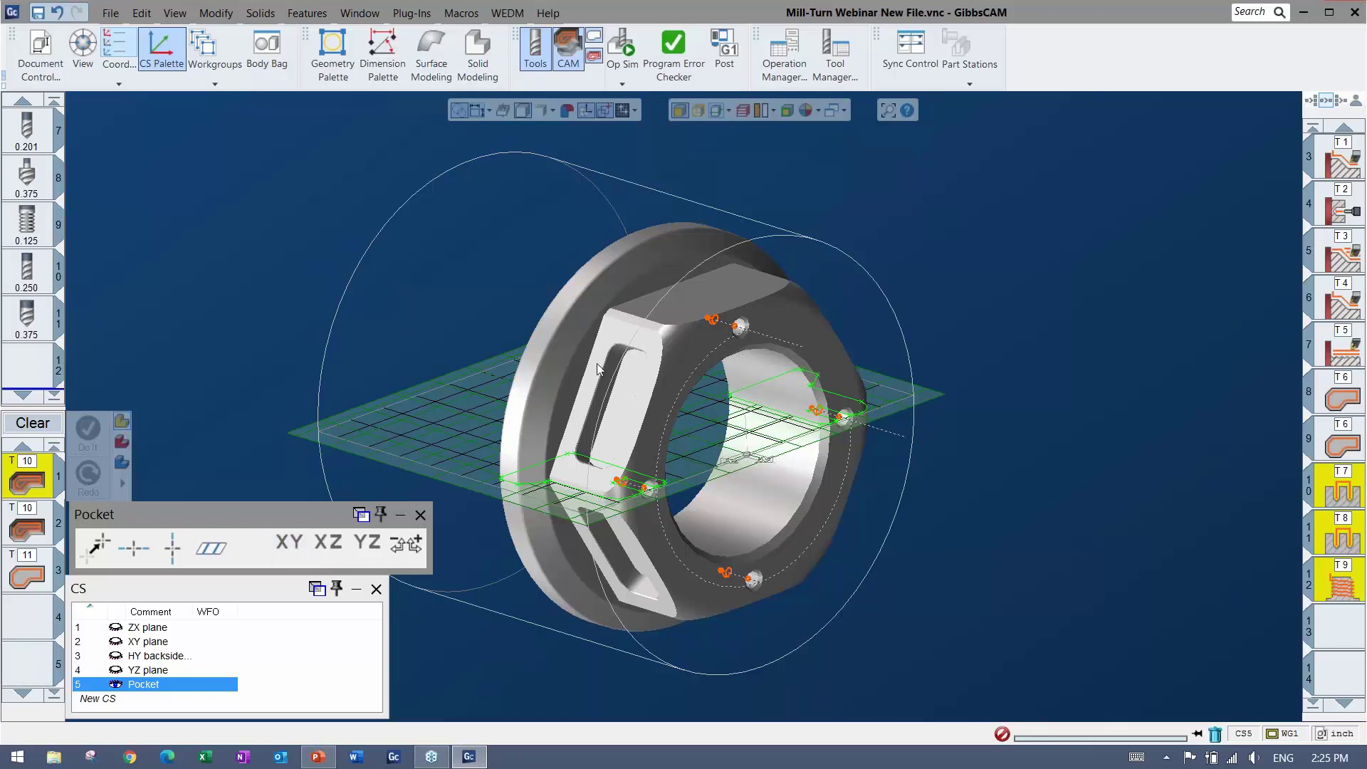
click(602, 573)
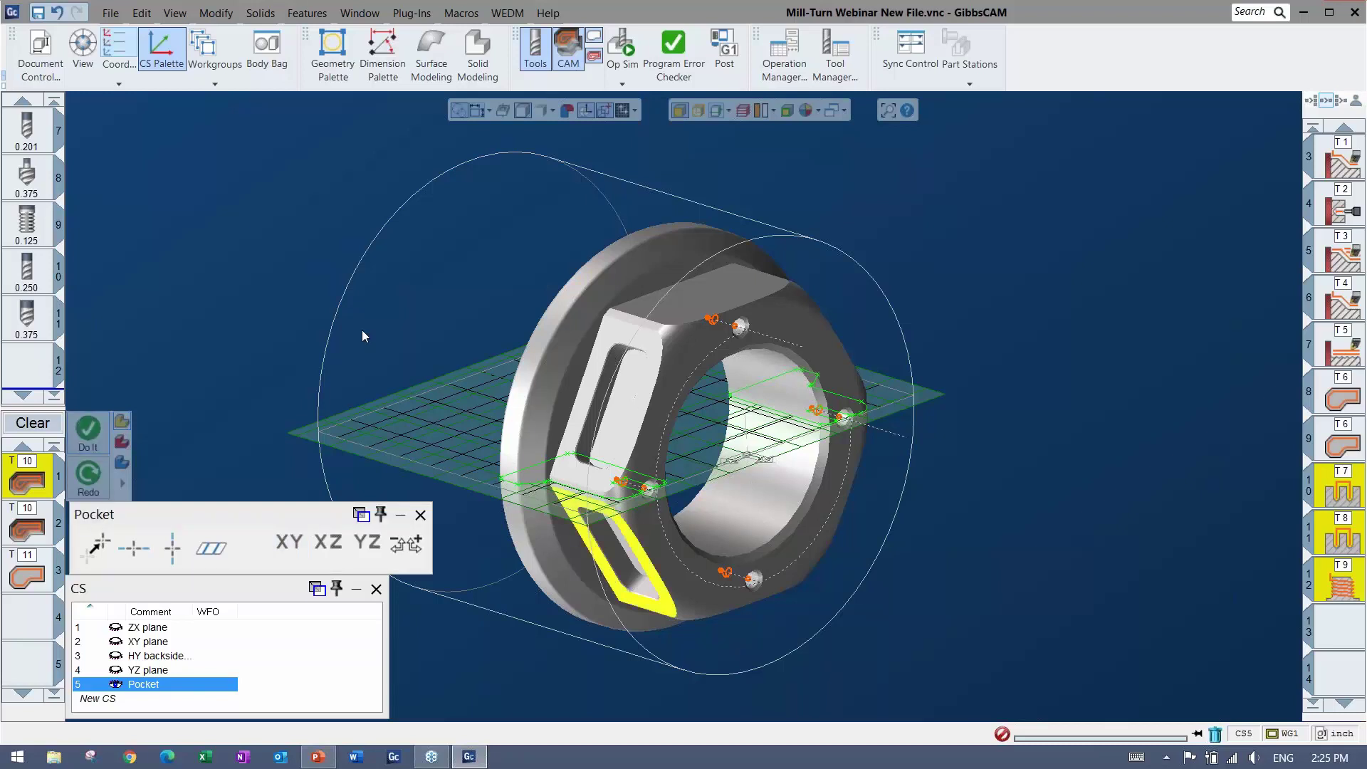
click(328, 543)
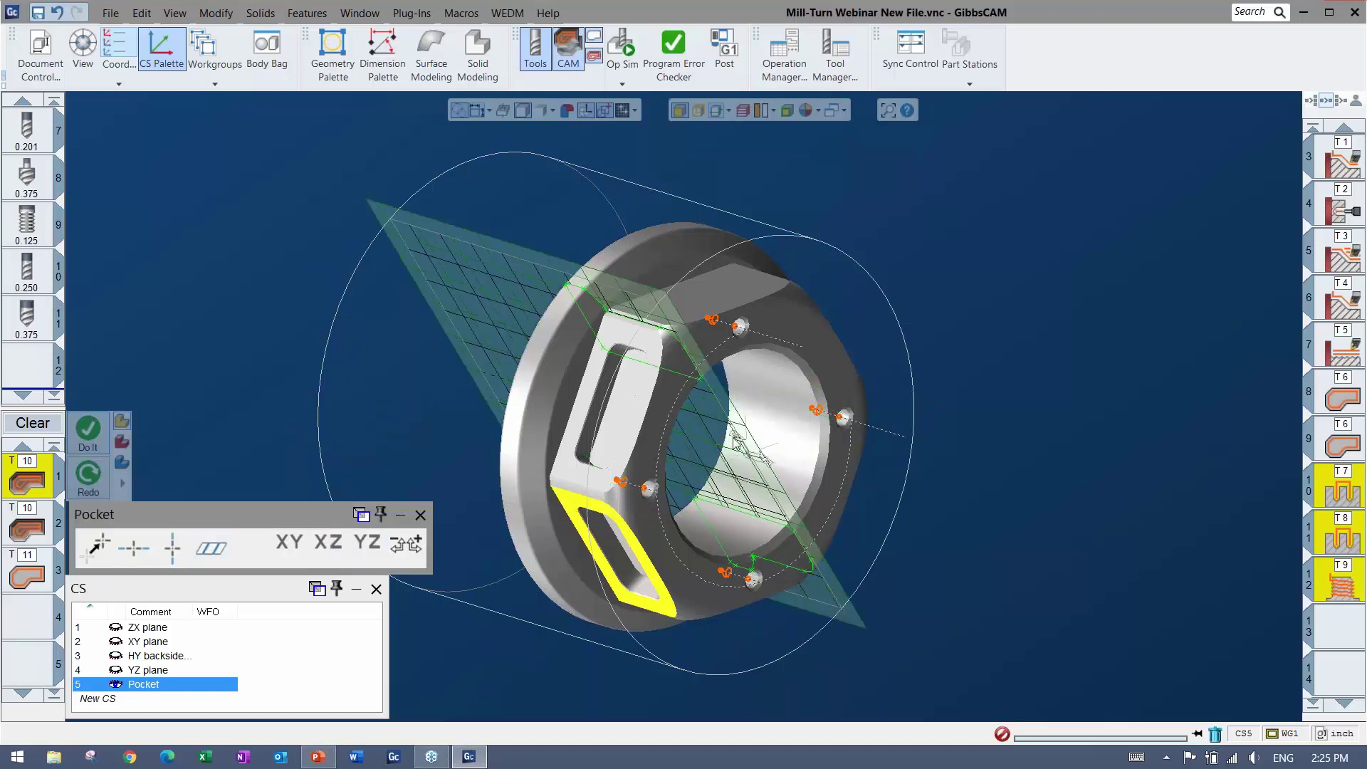
middle_drag(818, 447, 810, 427)
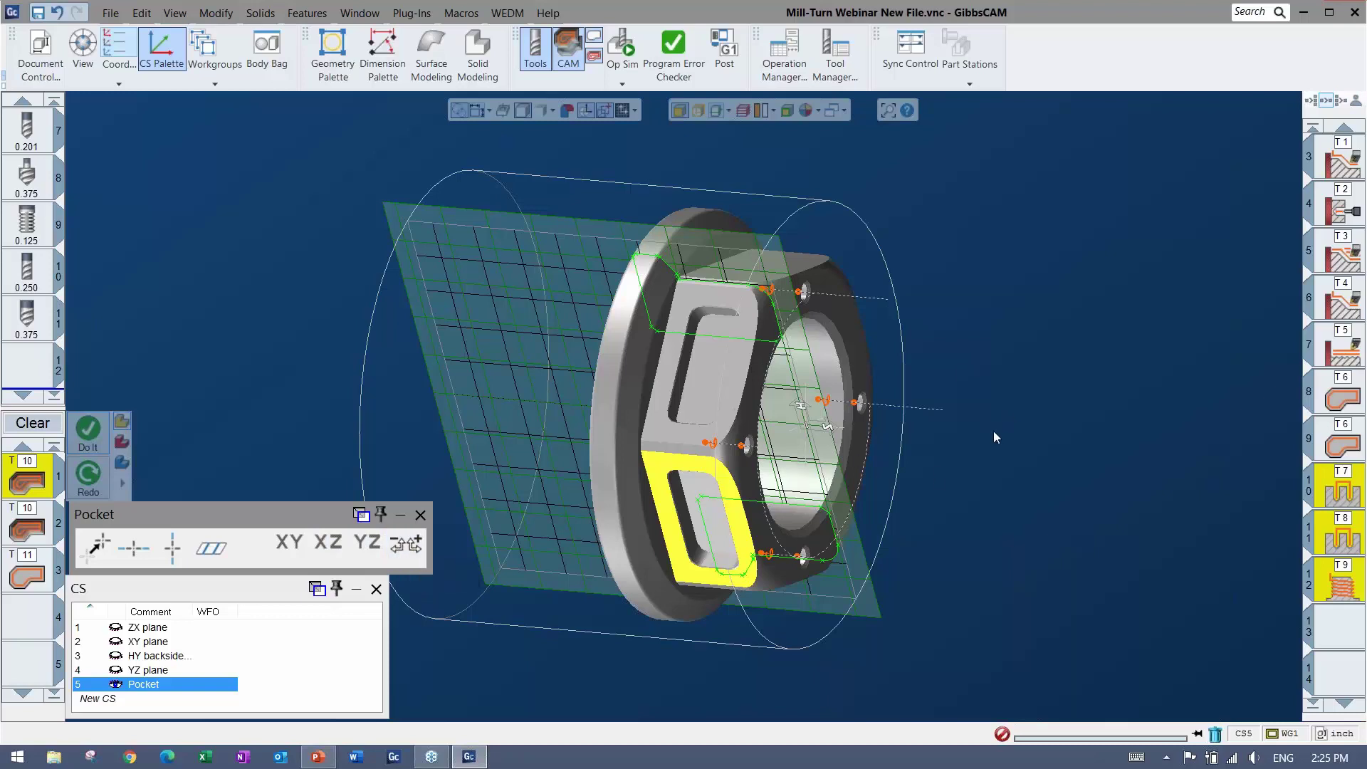
middle_drag(937, 478, 875, 301)
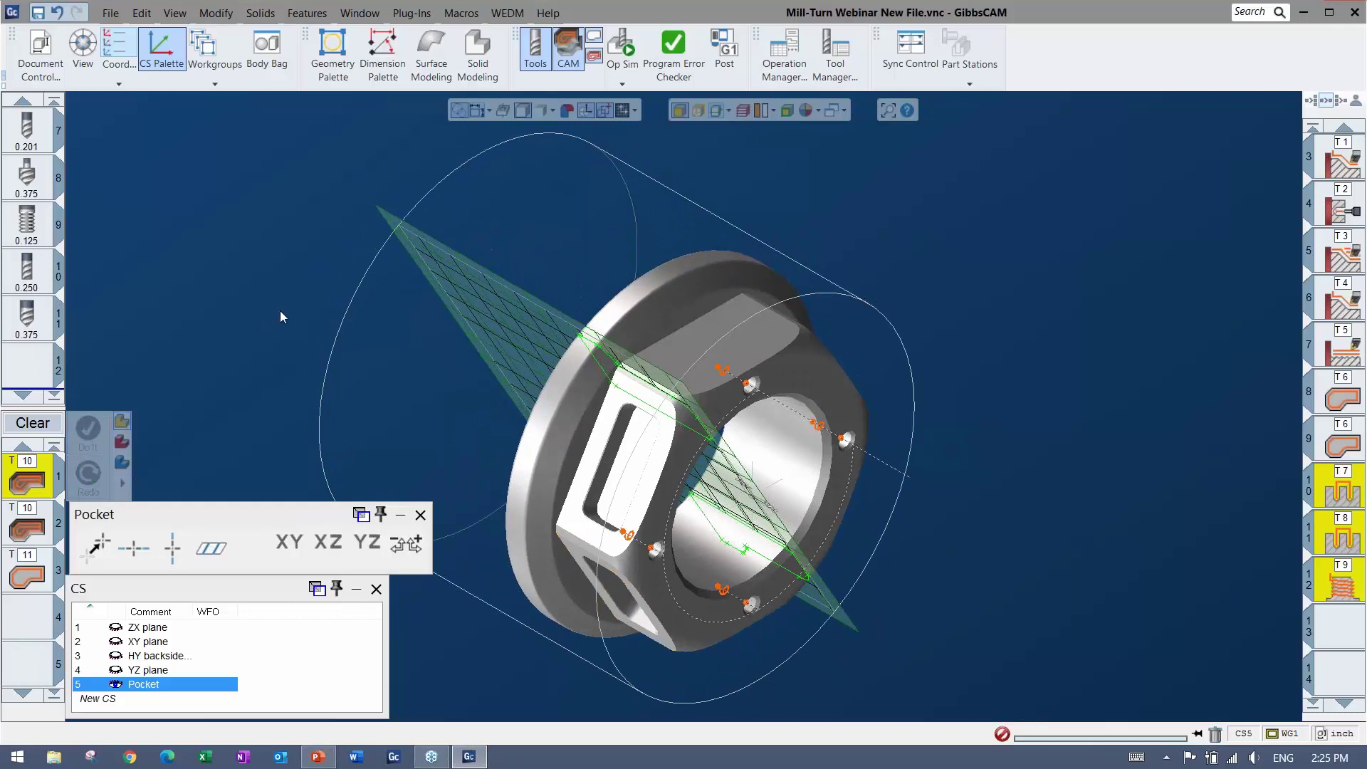
Step: Try to rotate the Pocket coordinate system 180 degrees clockwise about its Z axis
click(210, 548)
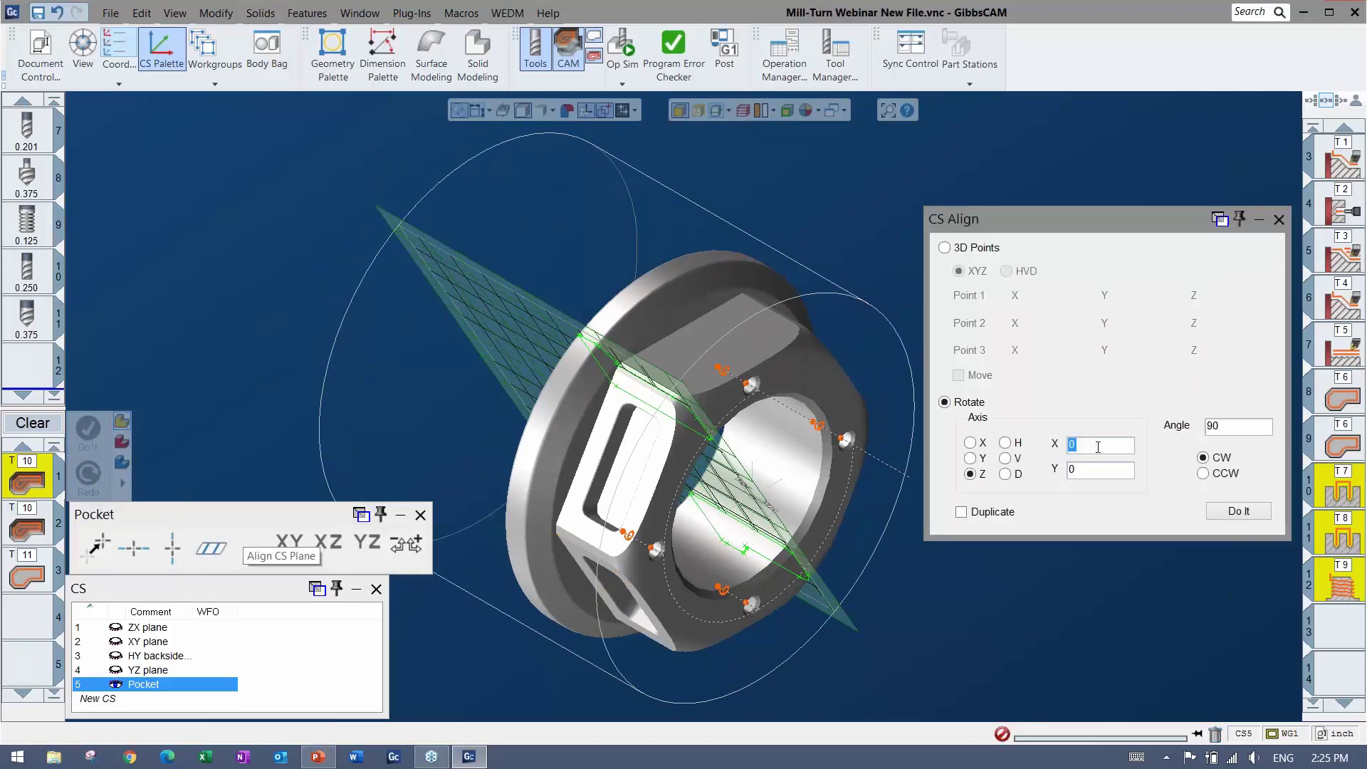
double_click(1212, 426)
text(180)
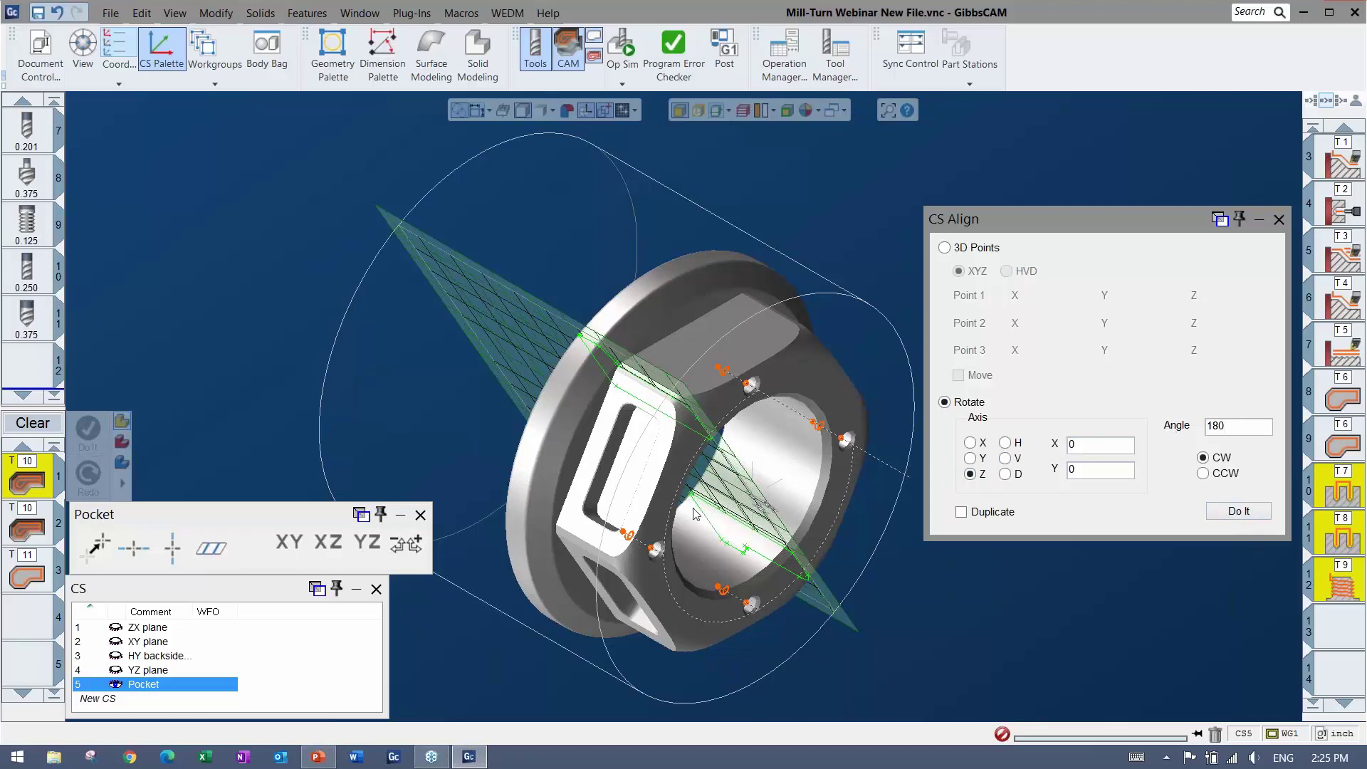
middle_drag(733, 498, 797, 417)
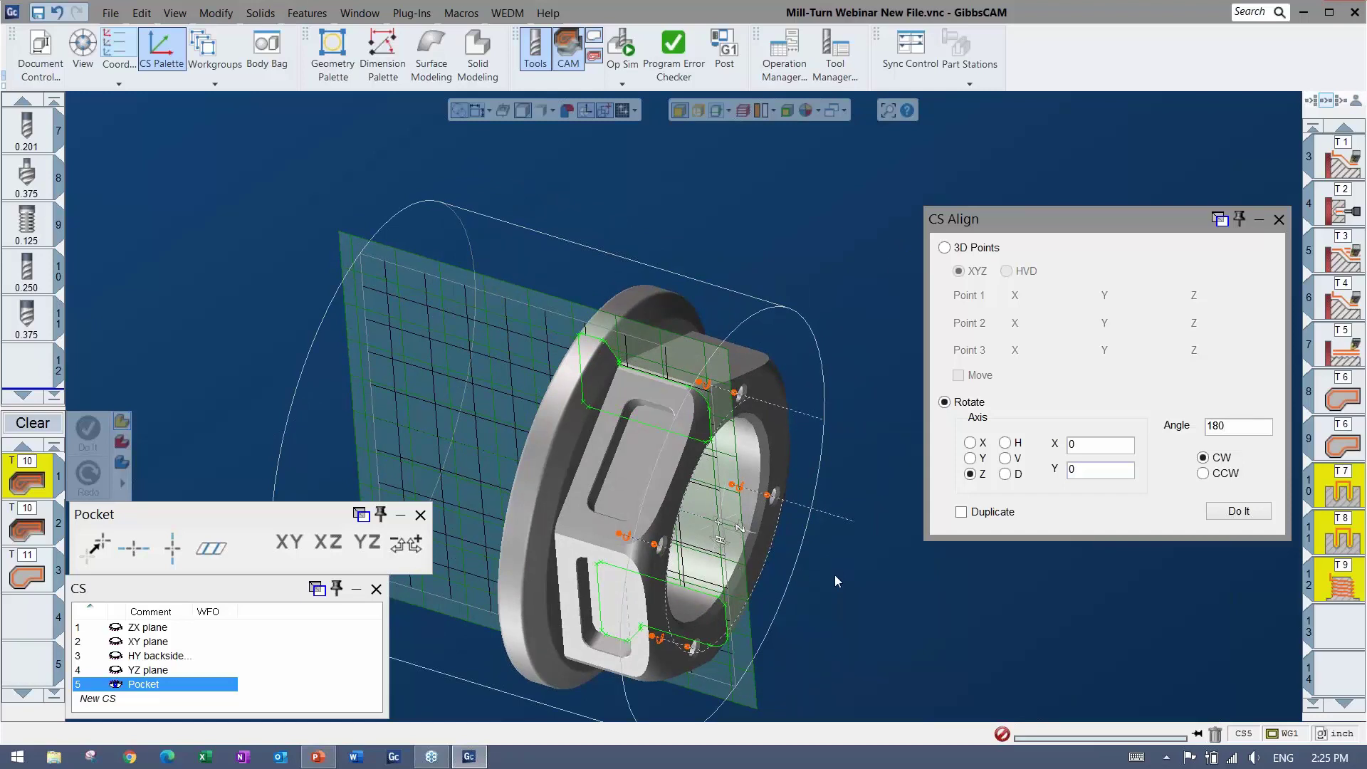
key(ctrl+z)
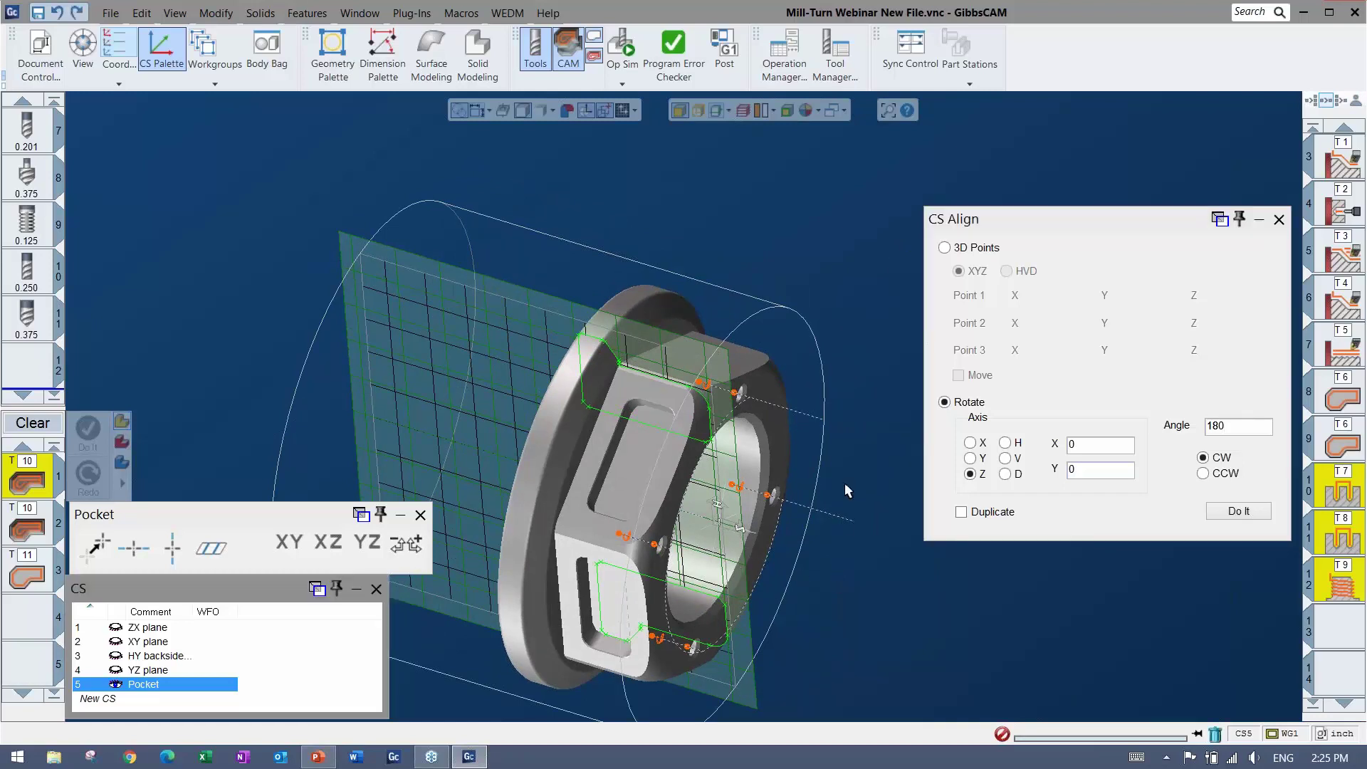
Step: Close the alignment settings and delete the Pocket coordinate system
click(1279, 220)
click(151, 629)
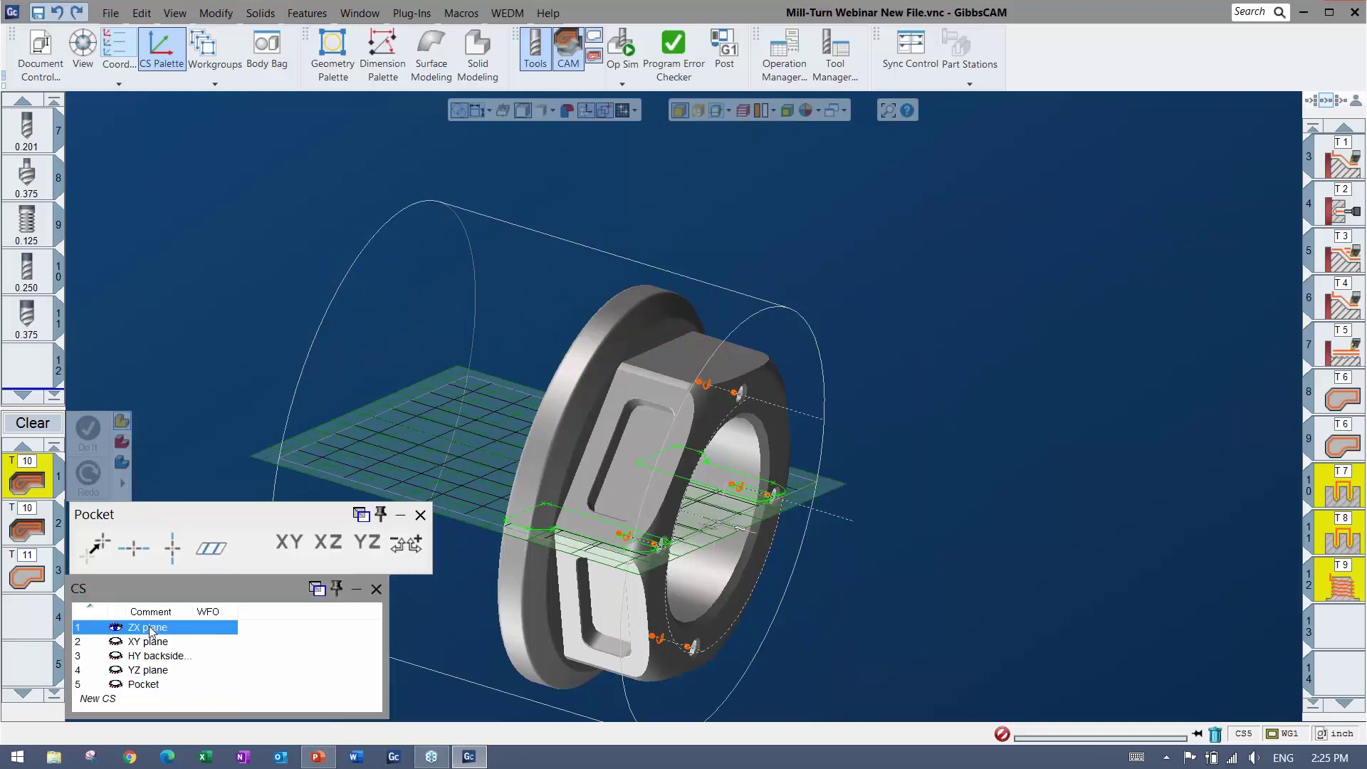
click(149, 684)
key(Delete)
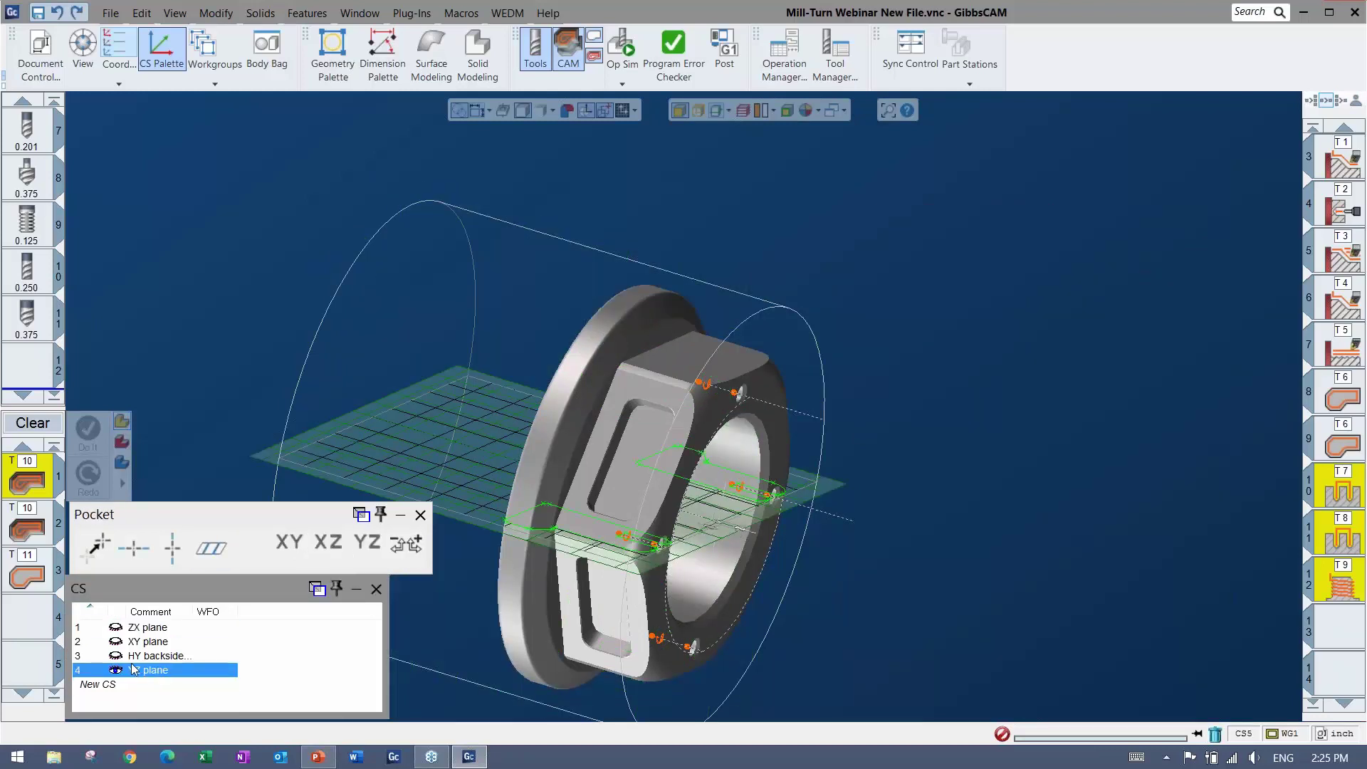
Step: Create a new coordinate system from the ZX plane and align it to the lower hex flat containing a pocket
click(148, 627)
click(123, 685)
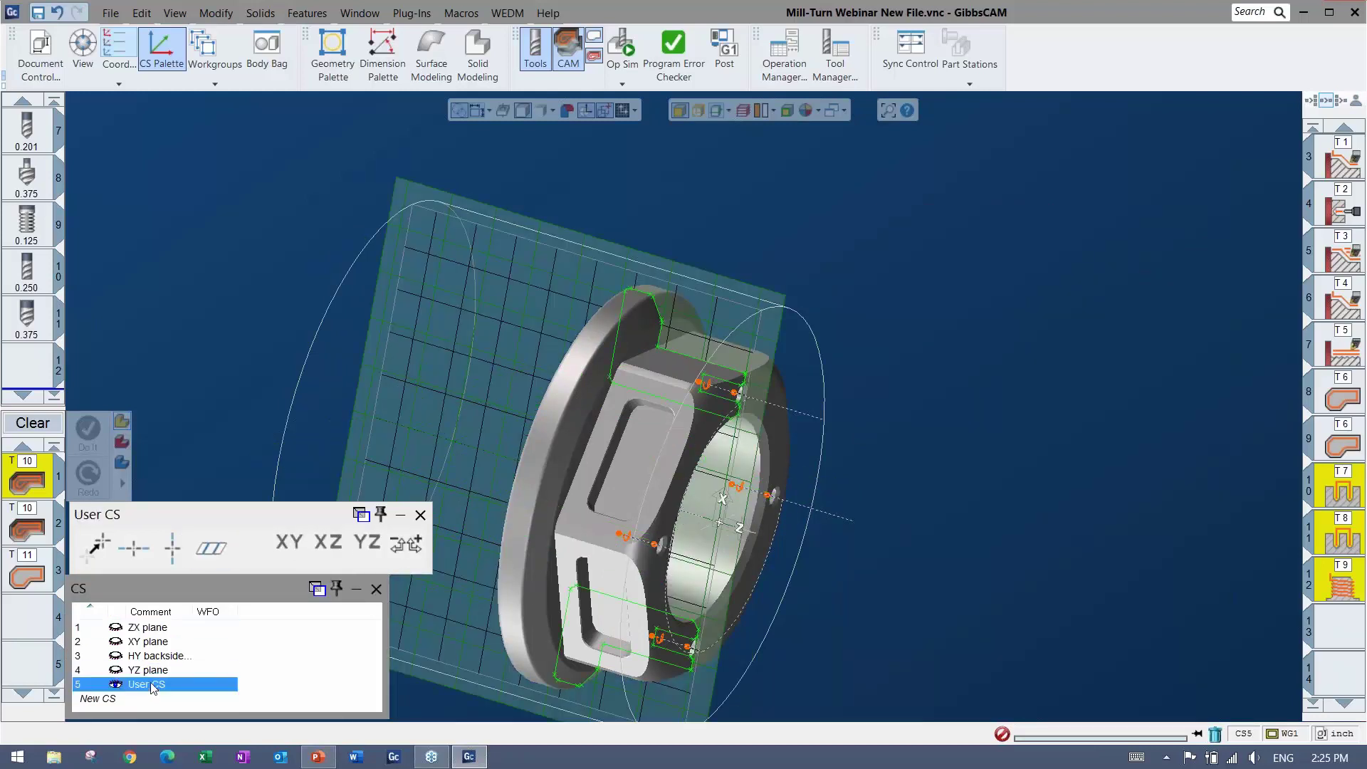
click(587, 557)
click(211, 548)
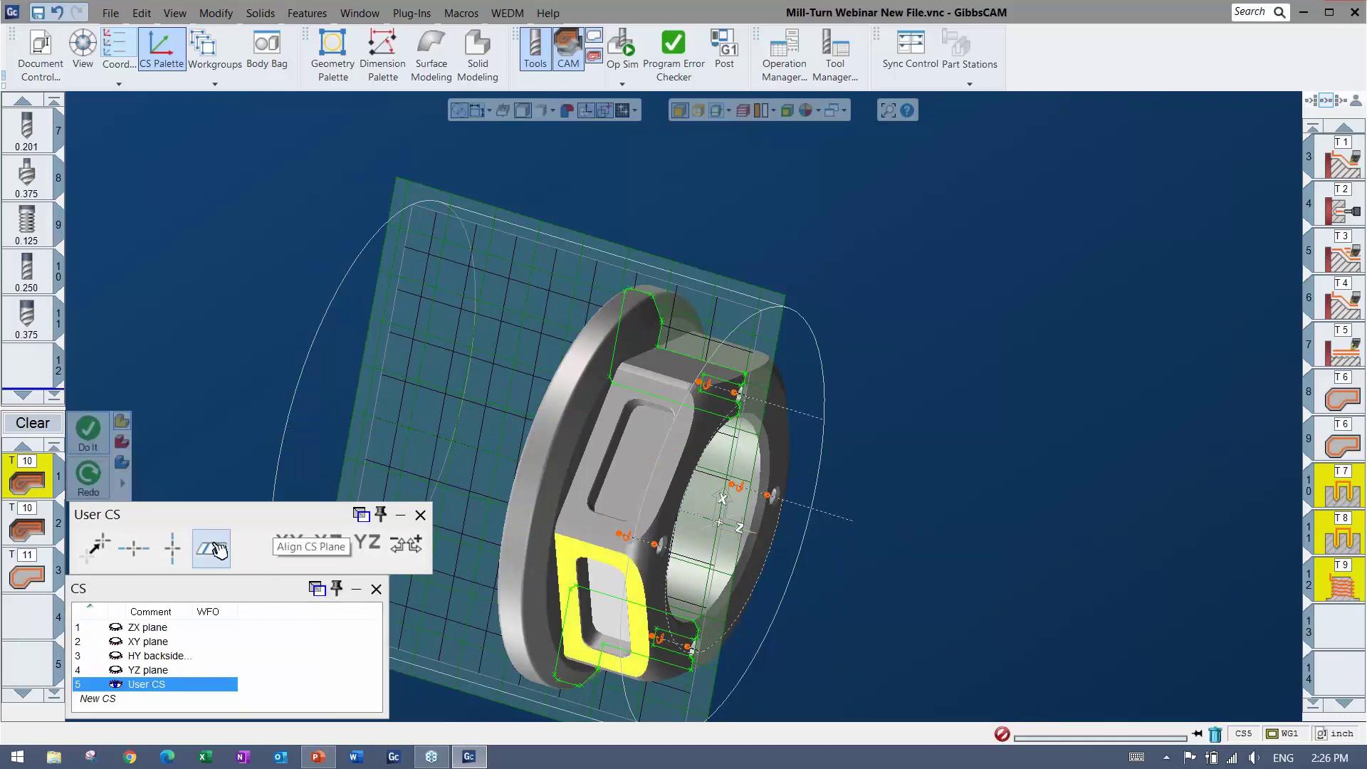
Step: Rename the new user coordinate system as Pocket and close the coordinate system windows
click(150, 670)
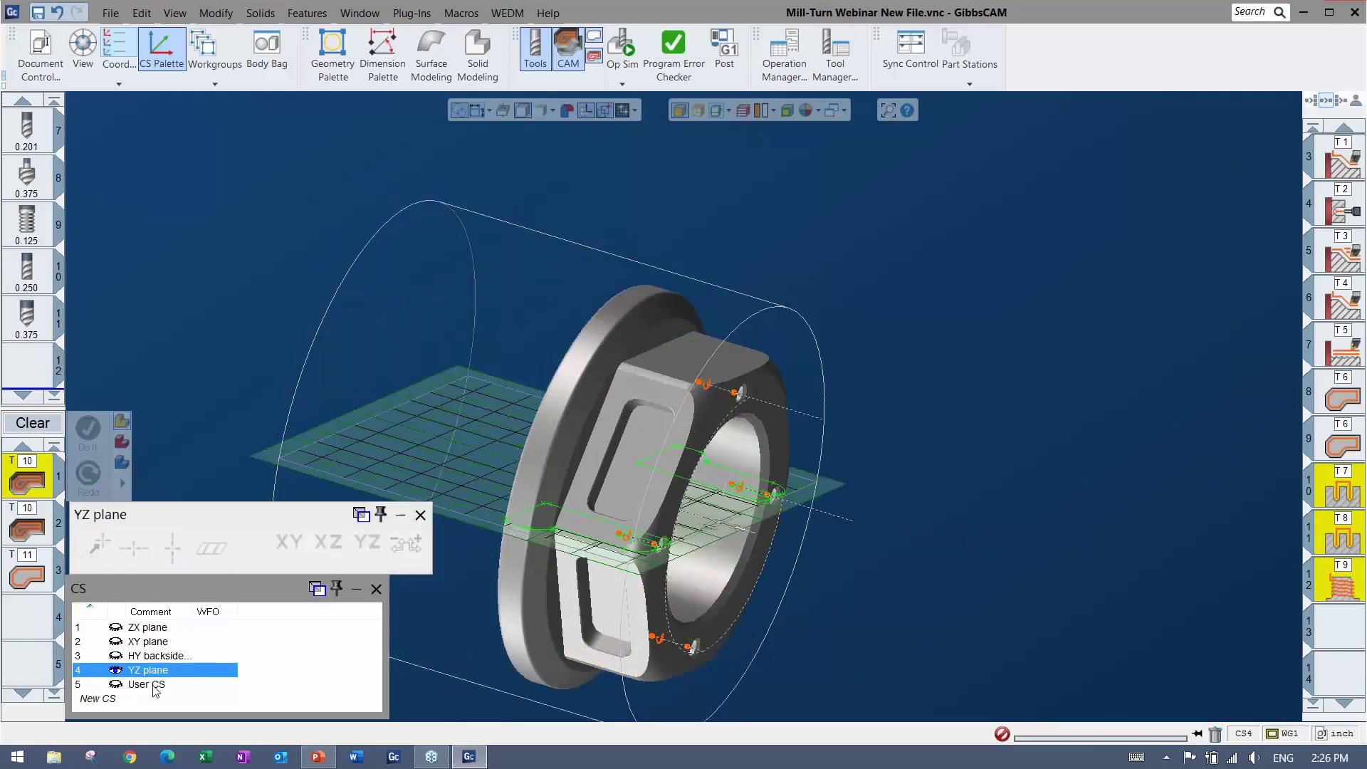
click(155, 686)
click(154, 685)
text(Pocket)
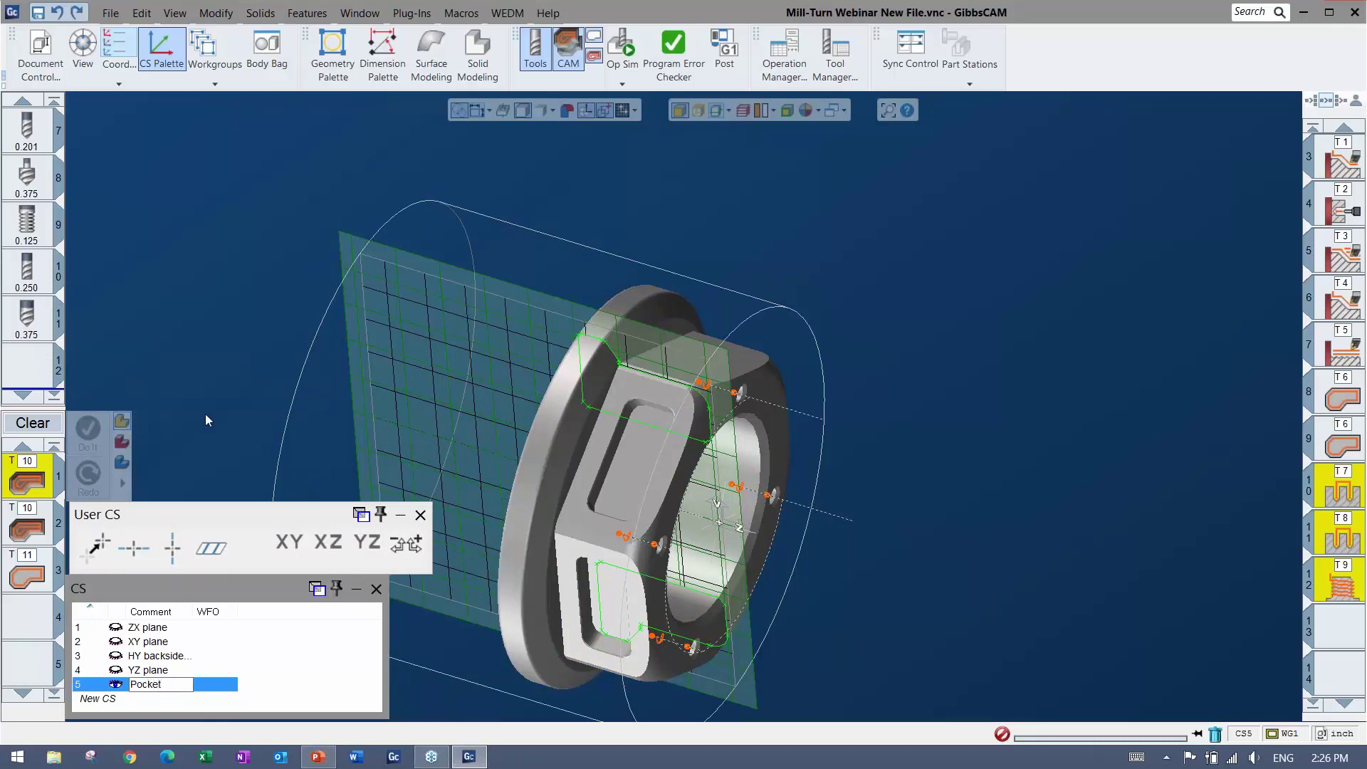
key(Return)
click(420, 515)
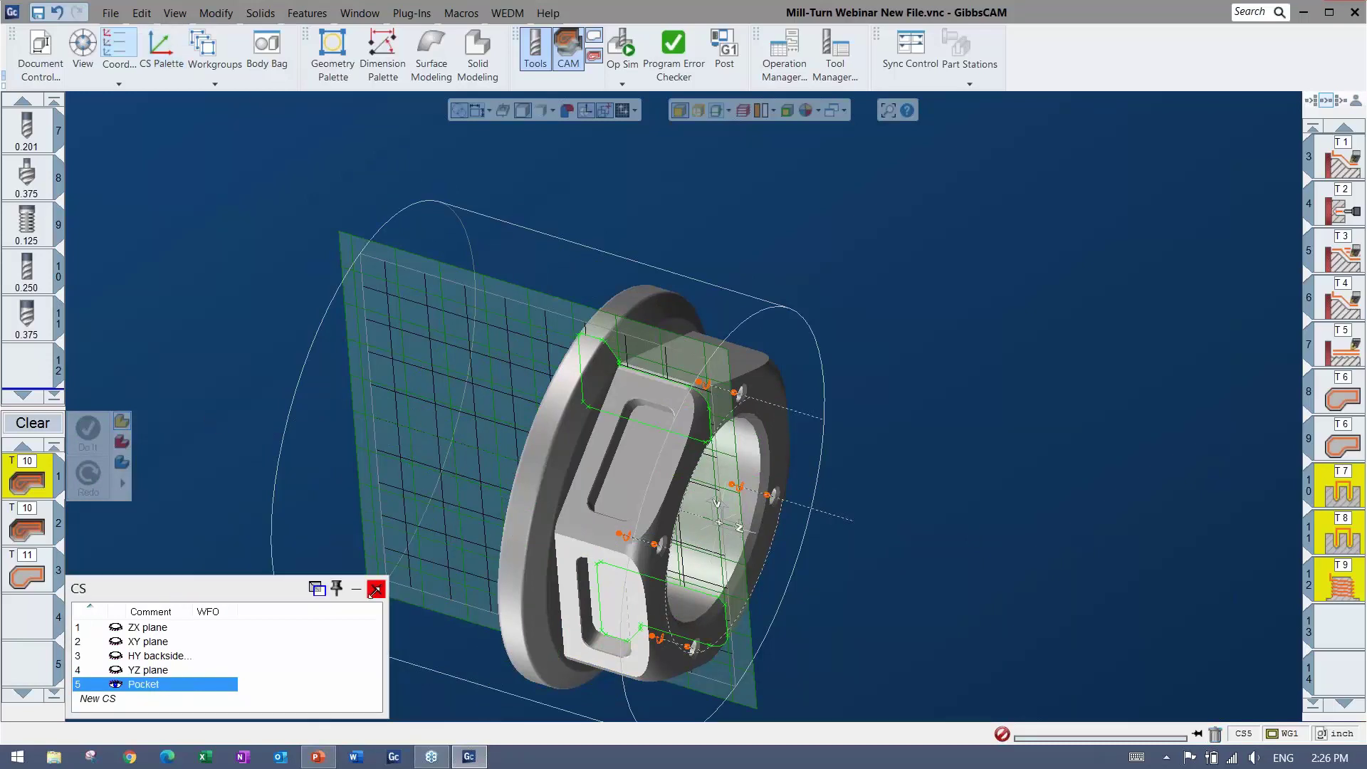
click(375, 590)
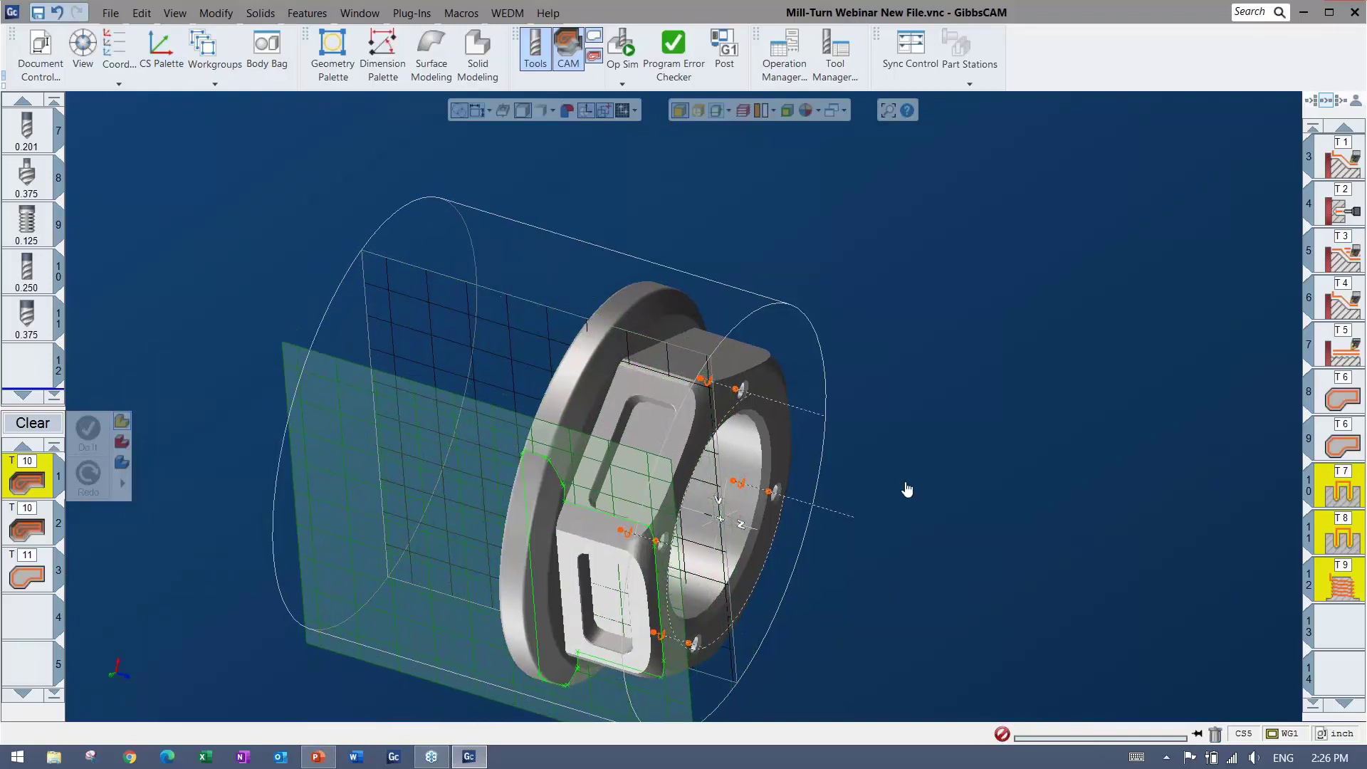
Step: Open the first pocket roughing process and set its machining coordinate system to 5: Pocket
middle_drag(907, 490, 908, 435)
drag(635, 309, 635, 318)
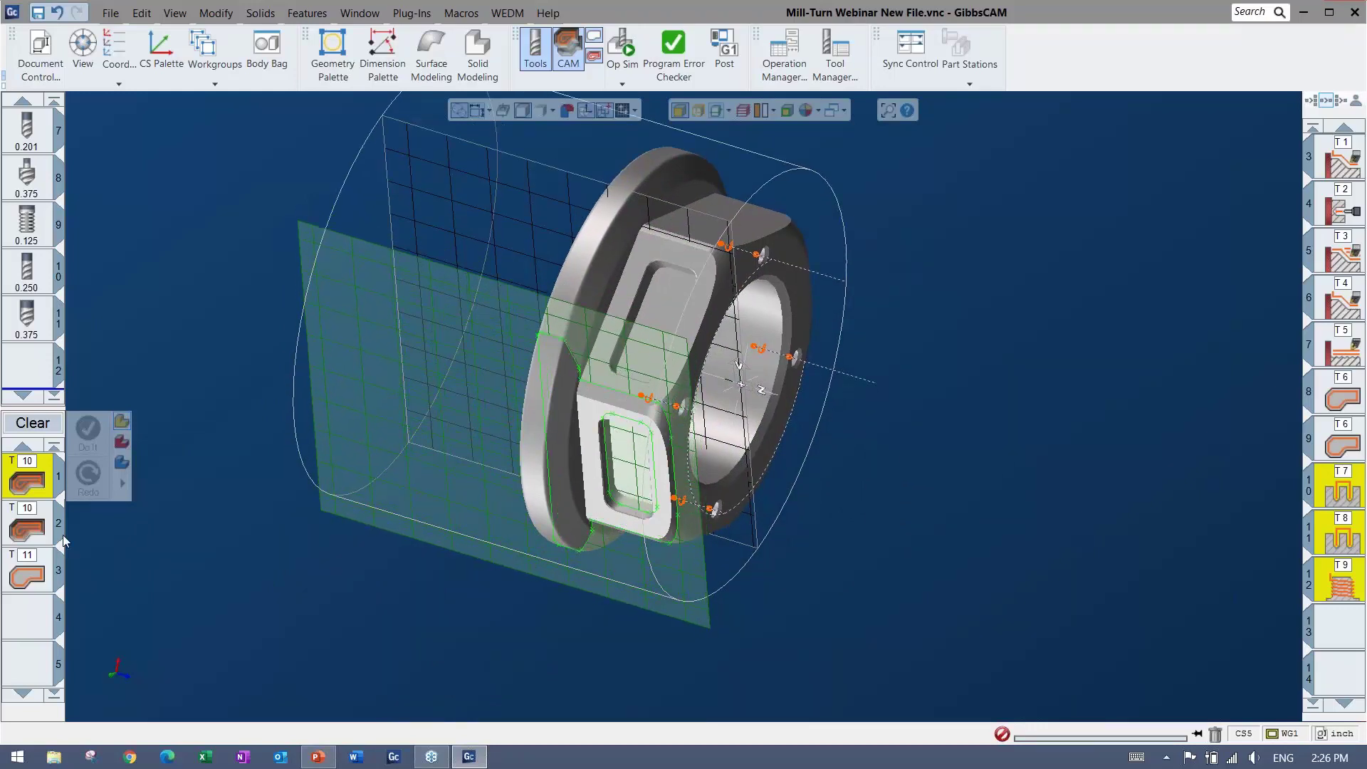
double_click(27, 483)
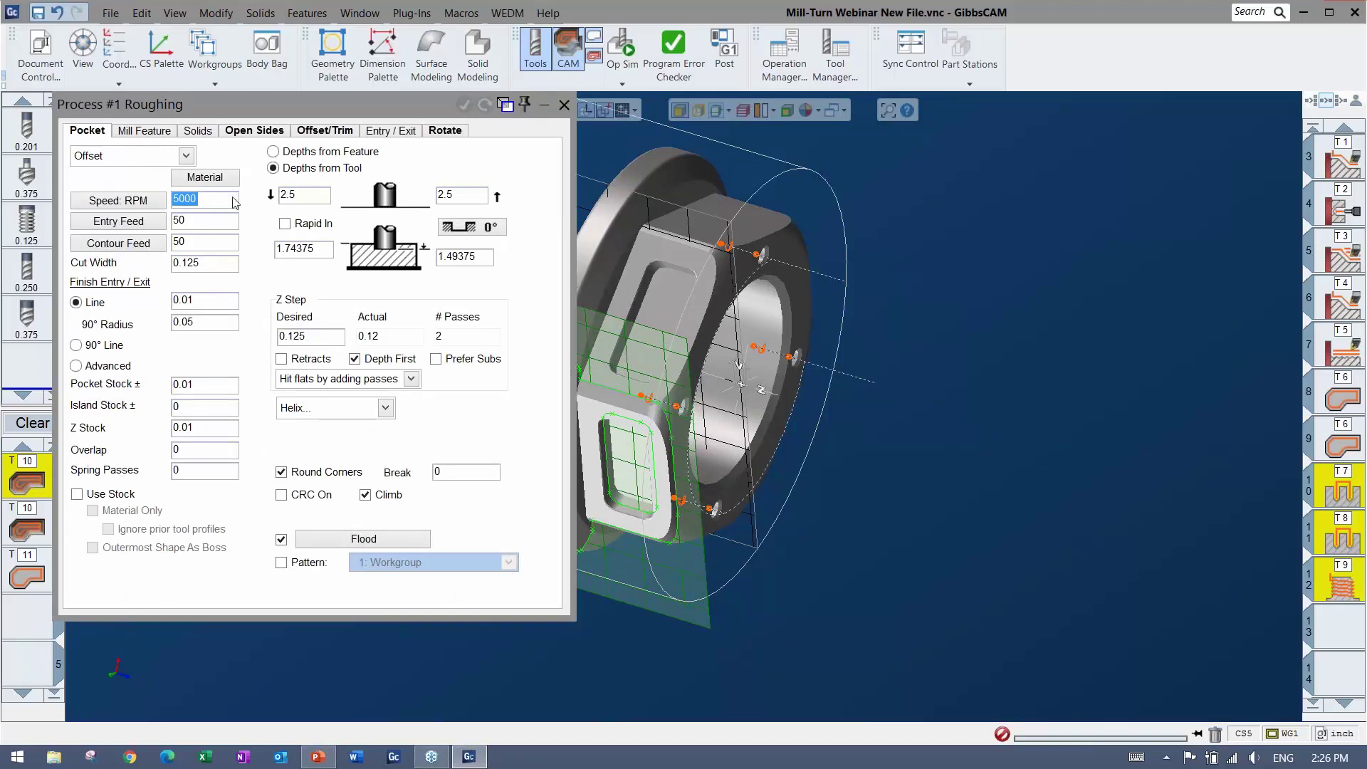
click(447, 131)
click(254, 162)
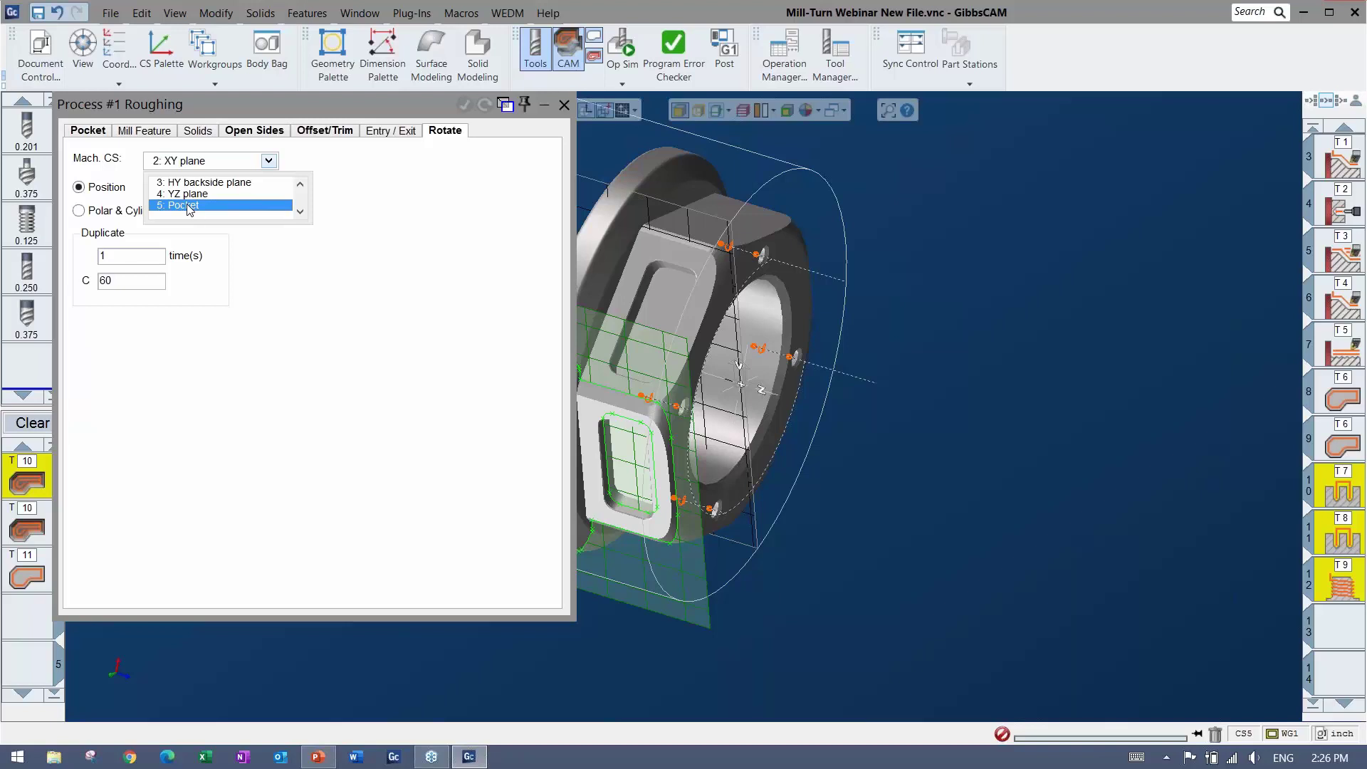
click(180, 207)
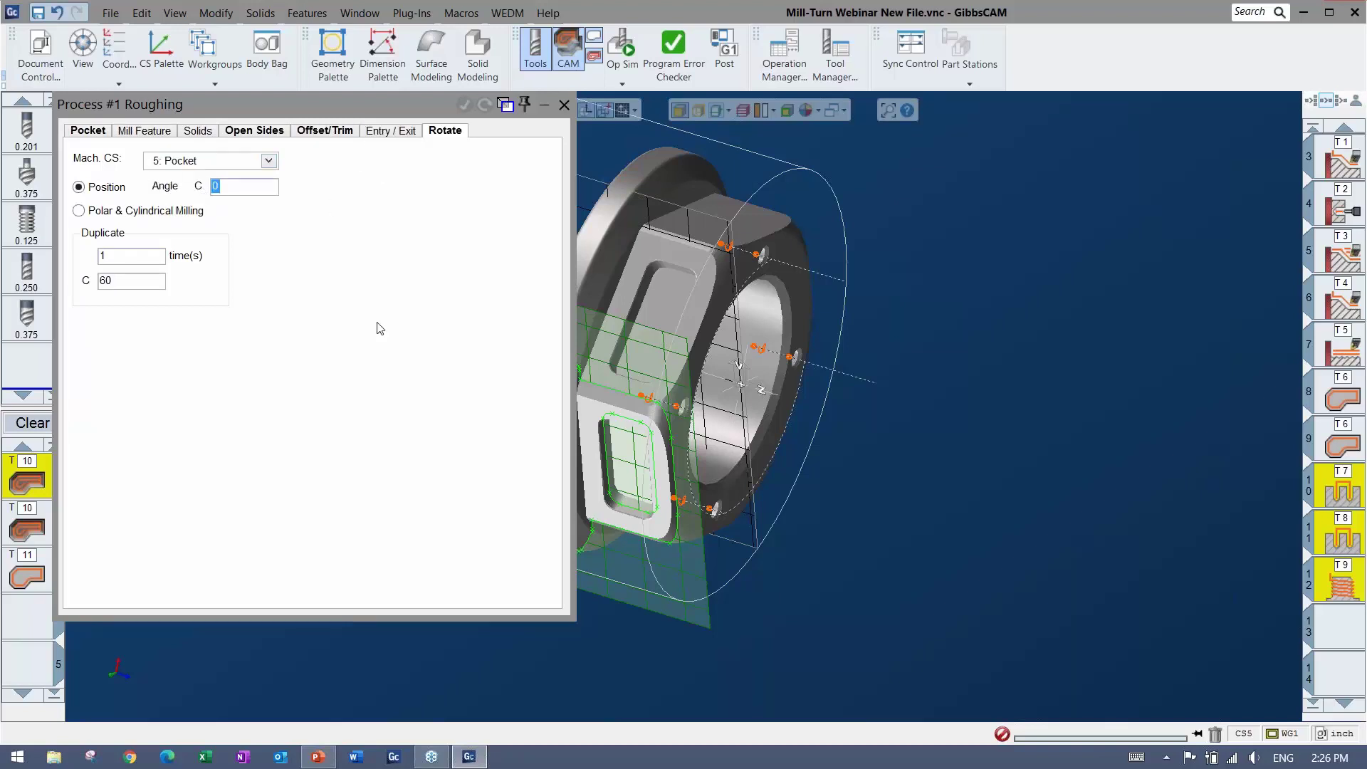
Step: Set the first roughing process's rotary duplicates to 0 and generate the pocket operations
key(Tab)
key(Tab)
key(shift+Tab)
text(0)
key(Tab)
click(484, 105)
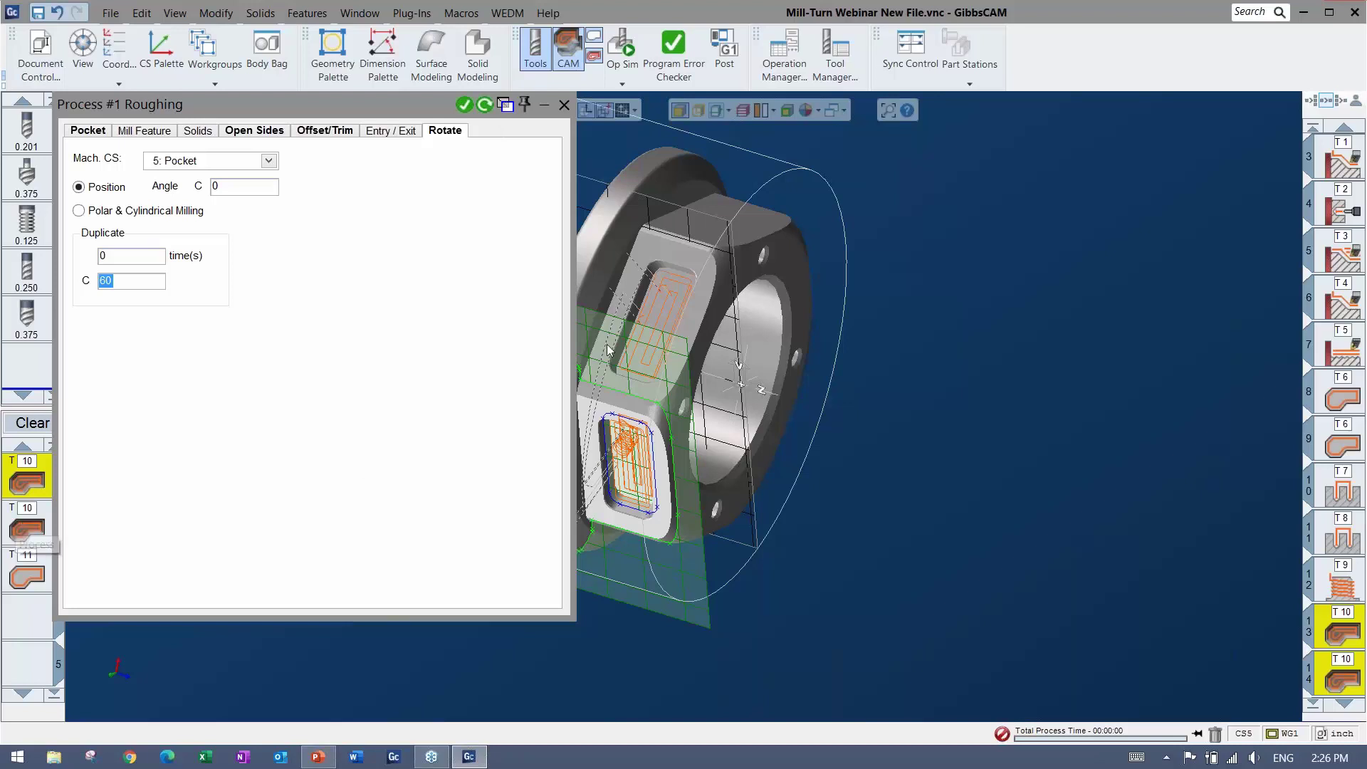
Step: Set the rotary duplicates to 0 in the second roughing process and the contour process, and regenerate the operations
click(26, 527)
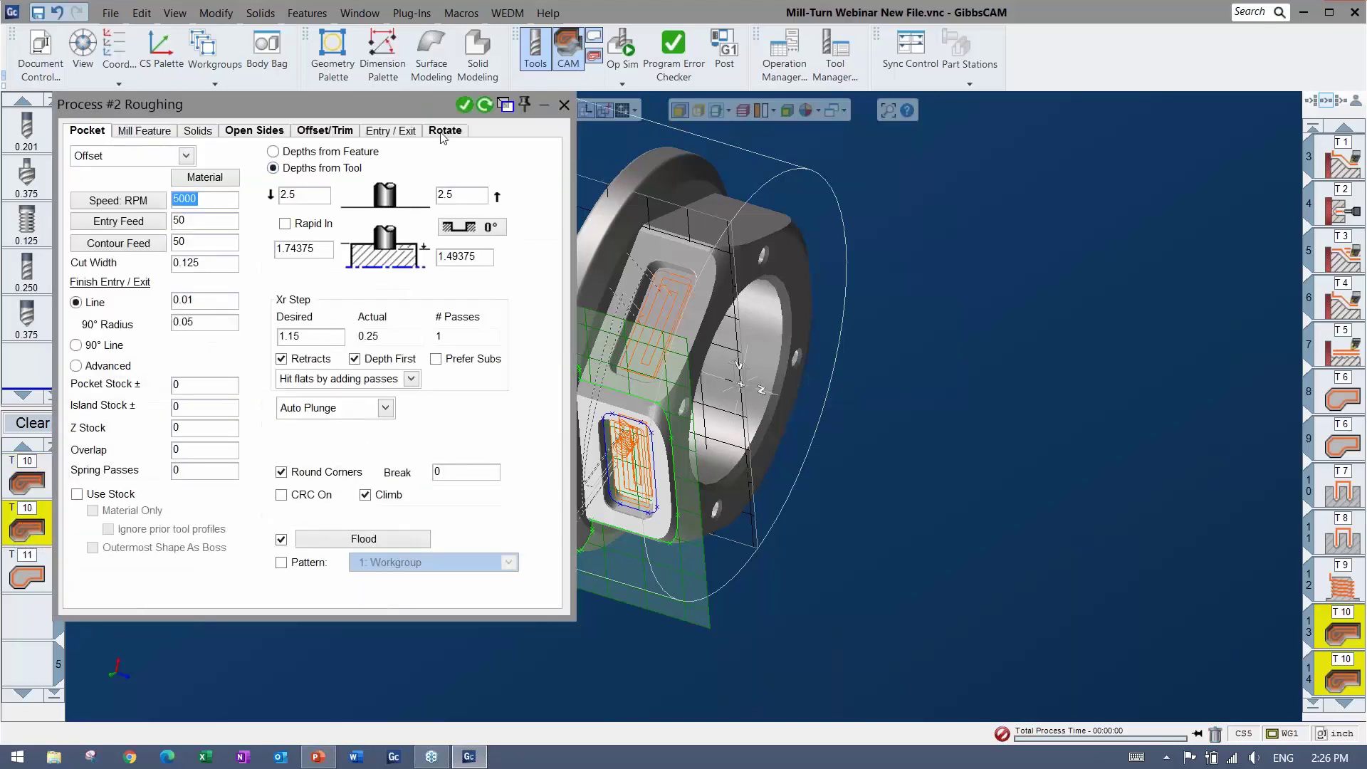
click(445, 130)
double_click(102, 257)
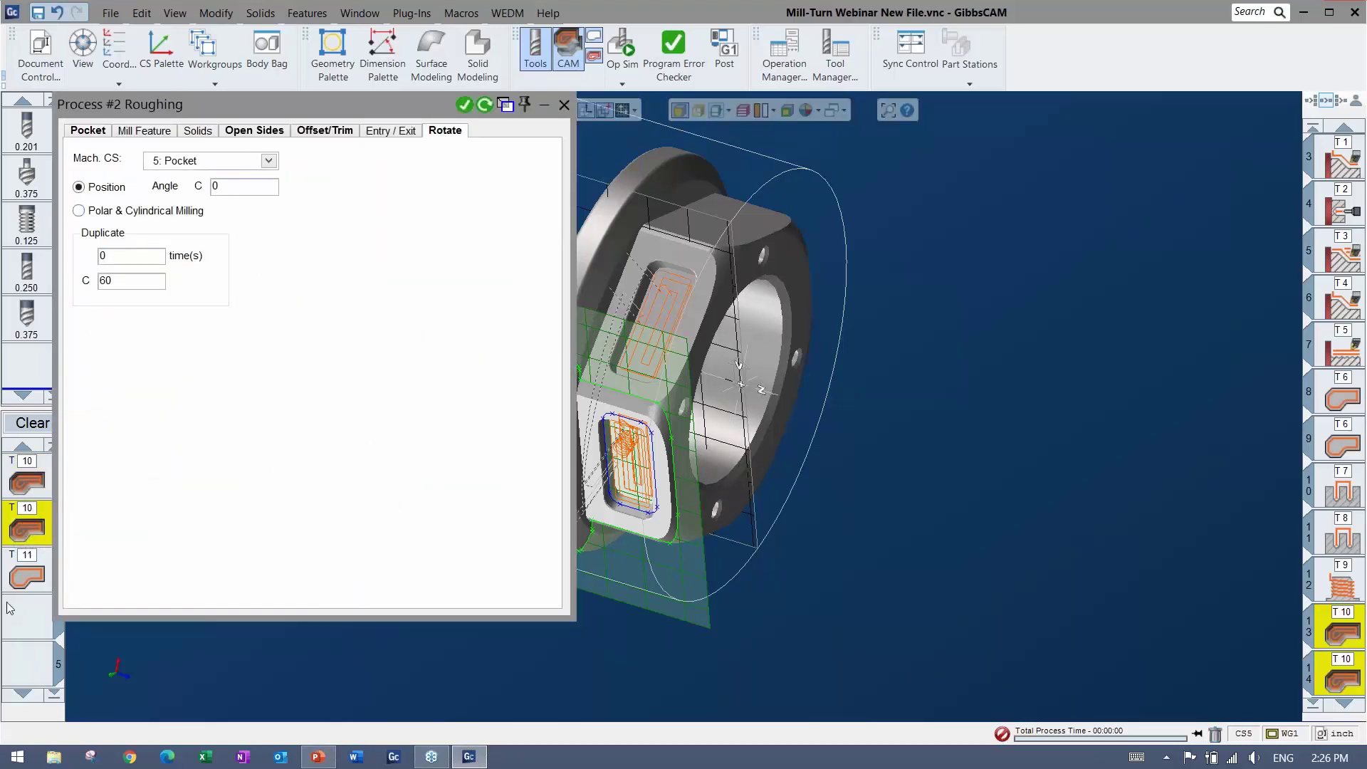
click(24, 576)
click(423, 131)
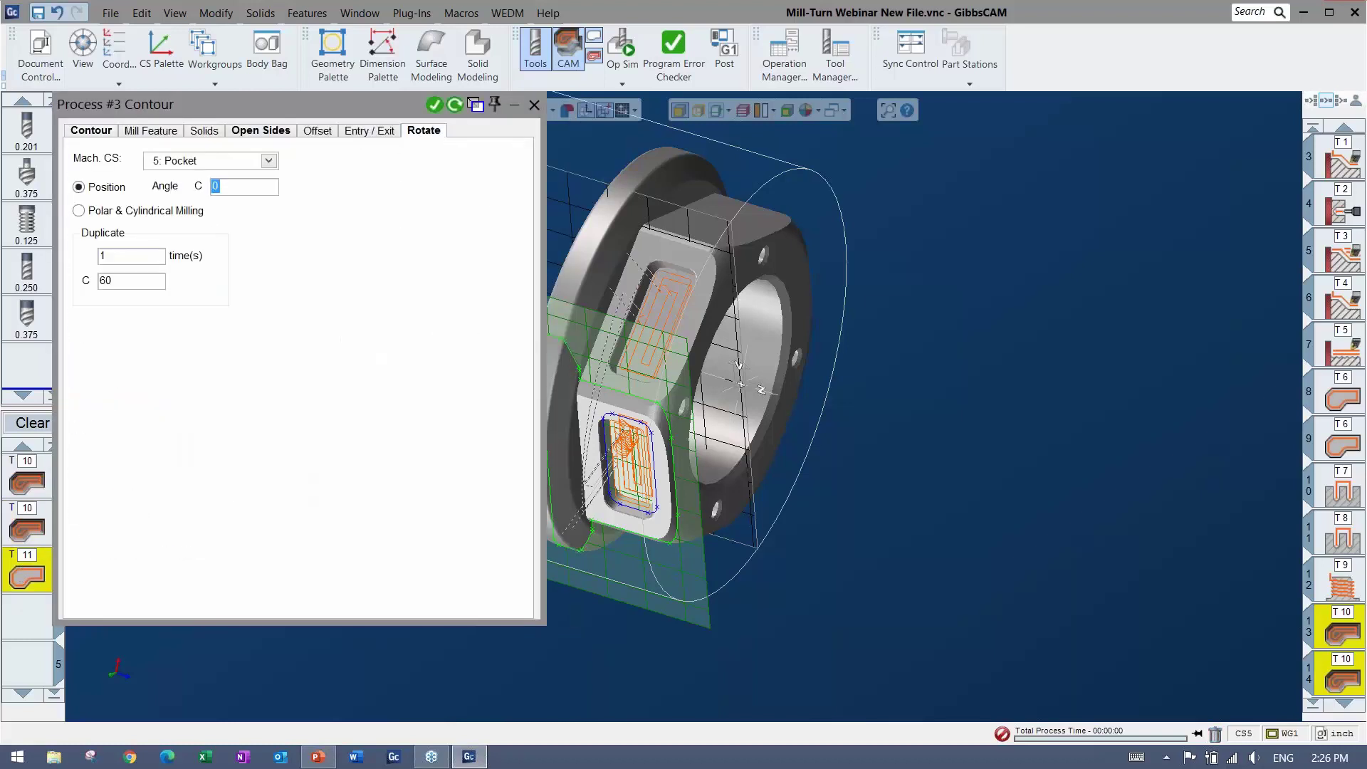
text(0)
drag(113, 256, 91, 257)
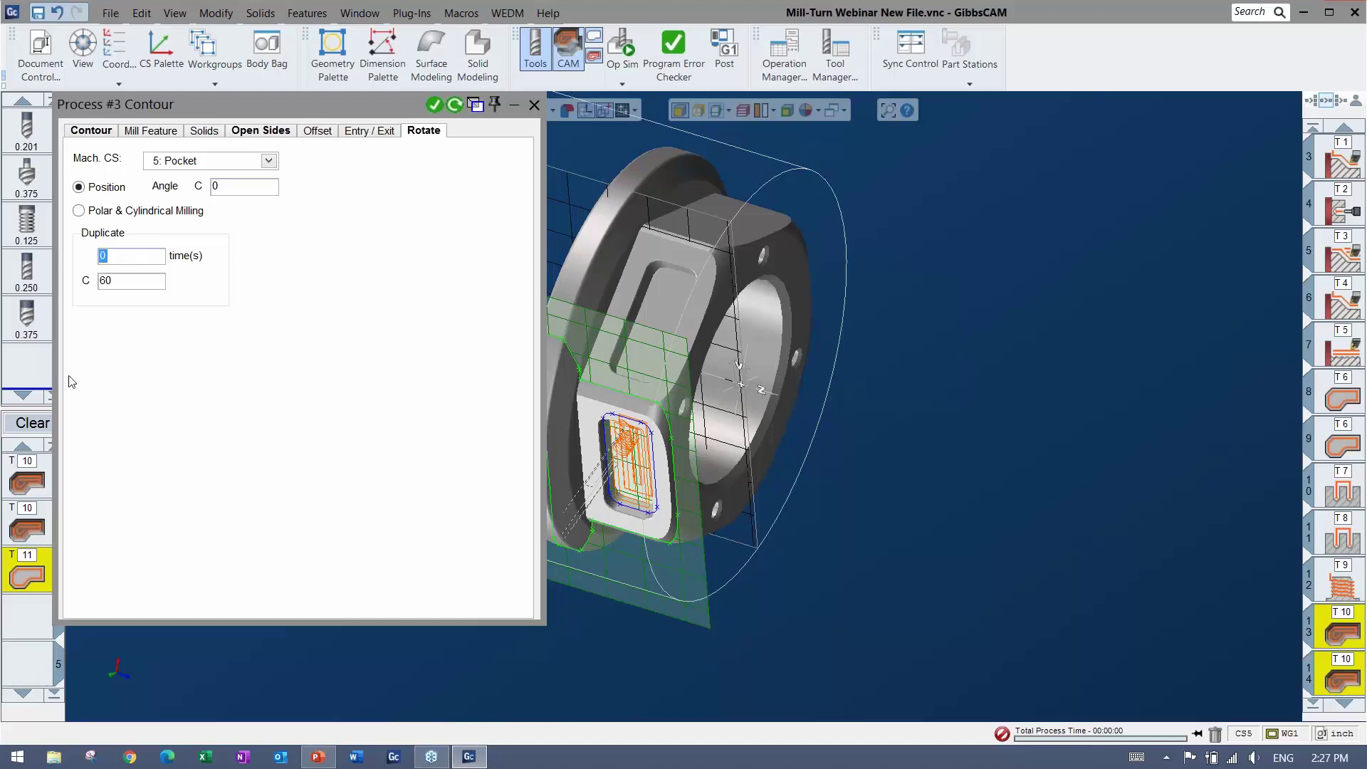
Step: Set the rotary duplicates to 1 in both roughing processes and the contour process, and regenerate the pocket operations
double_click(37, 475)
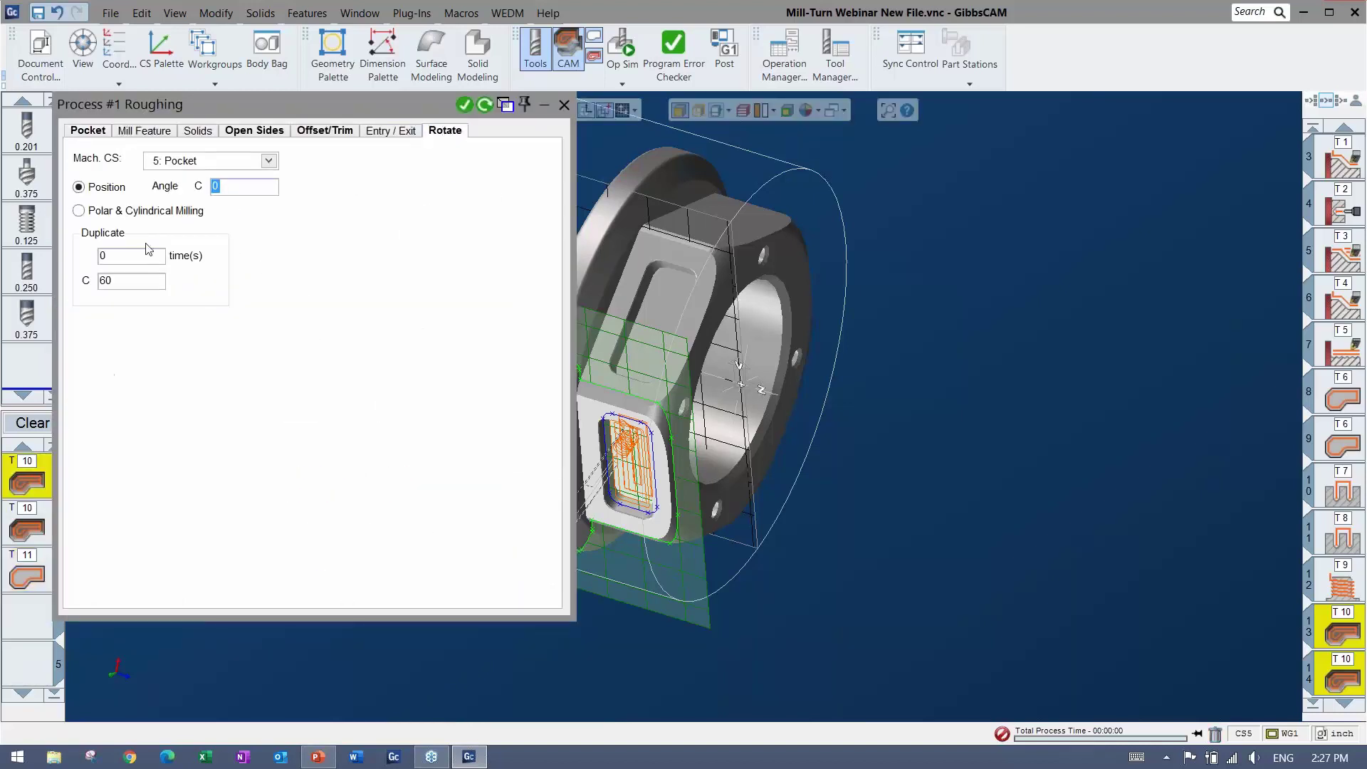
click(36, 527)
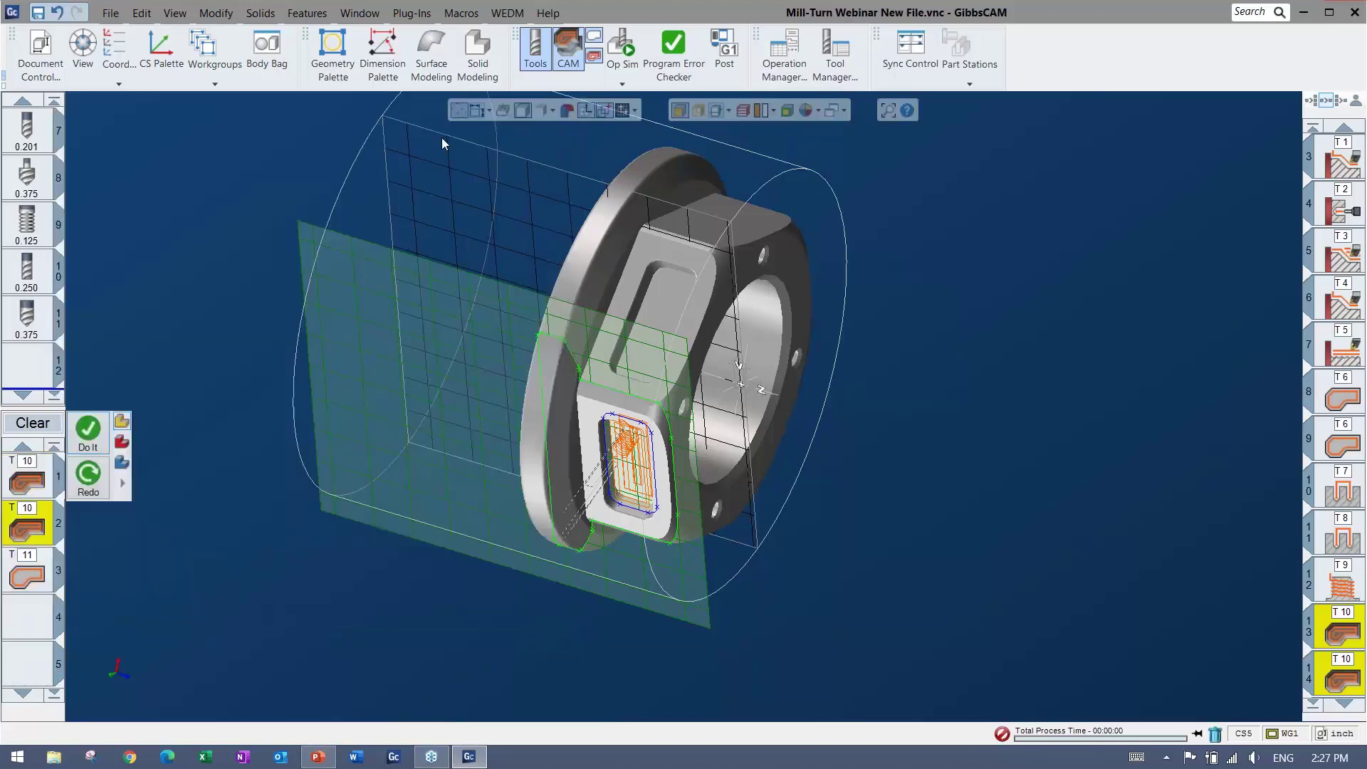
click(444, 130)
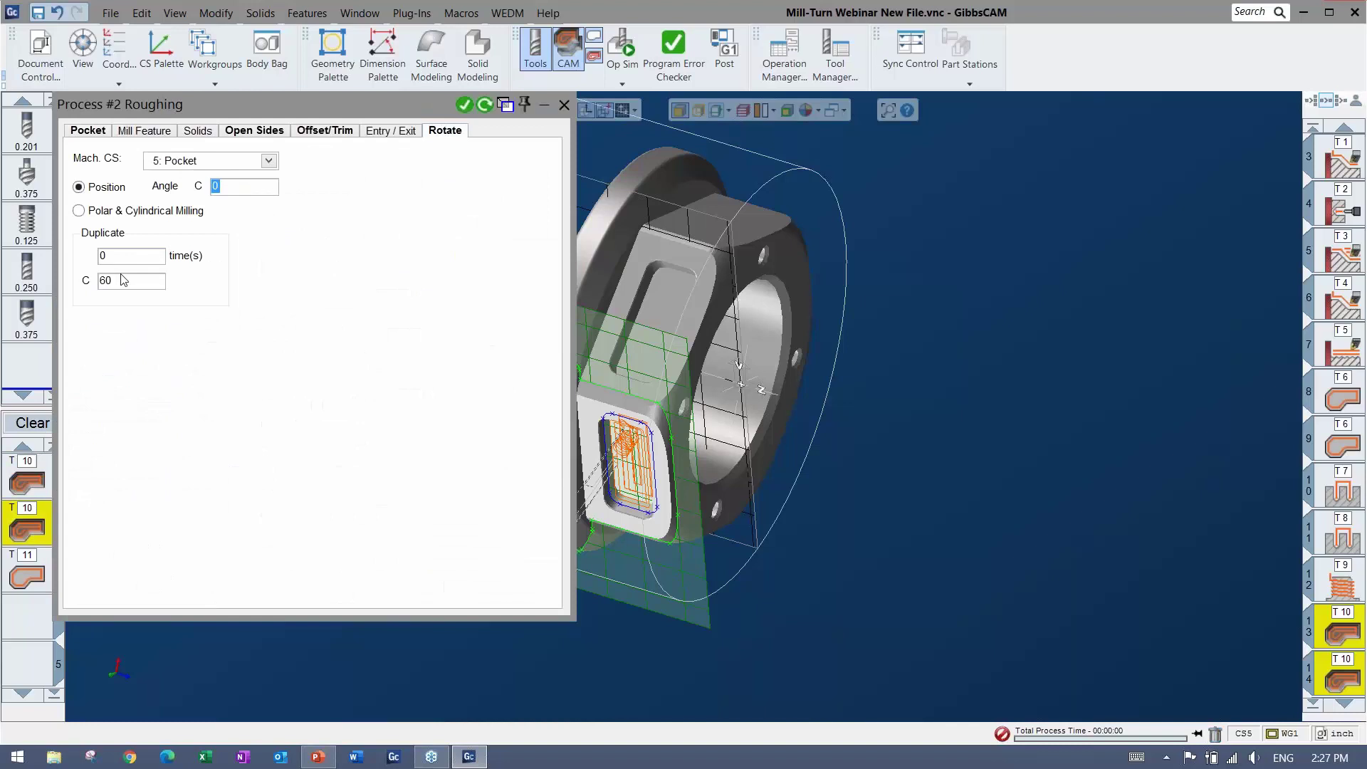
double_click(37, 567)
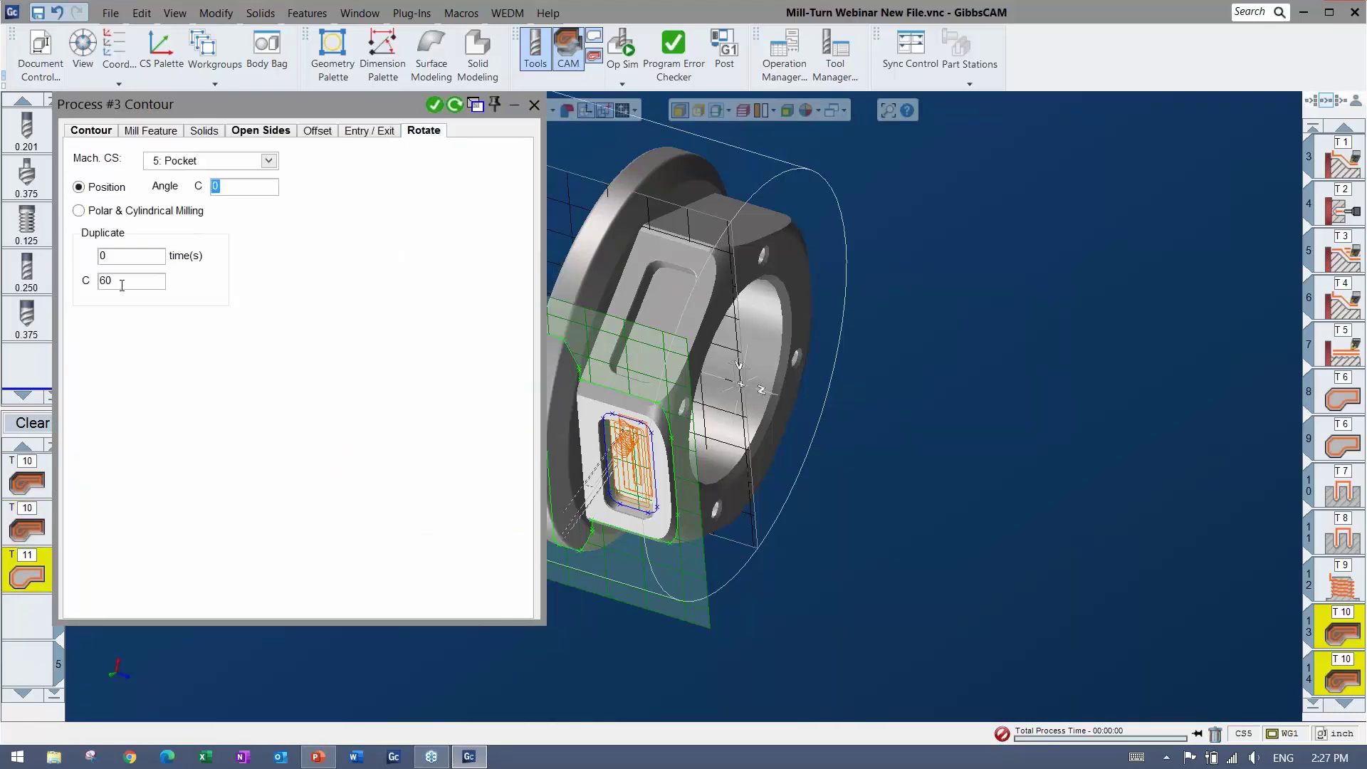
double_click(104, 255)
text(1)
click(454, 105)
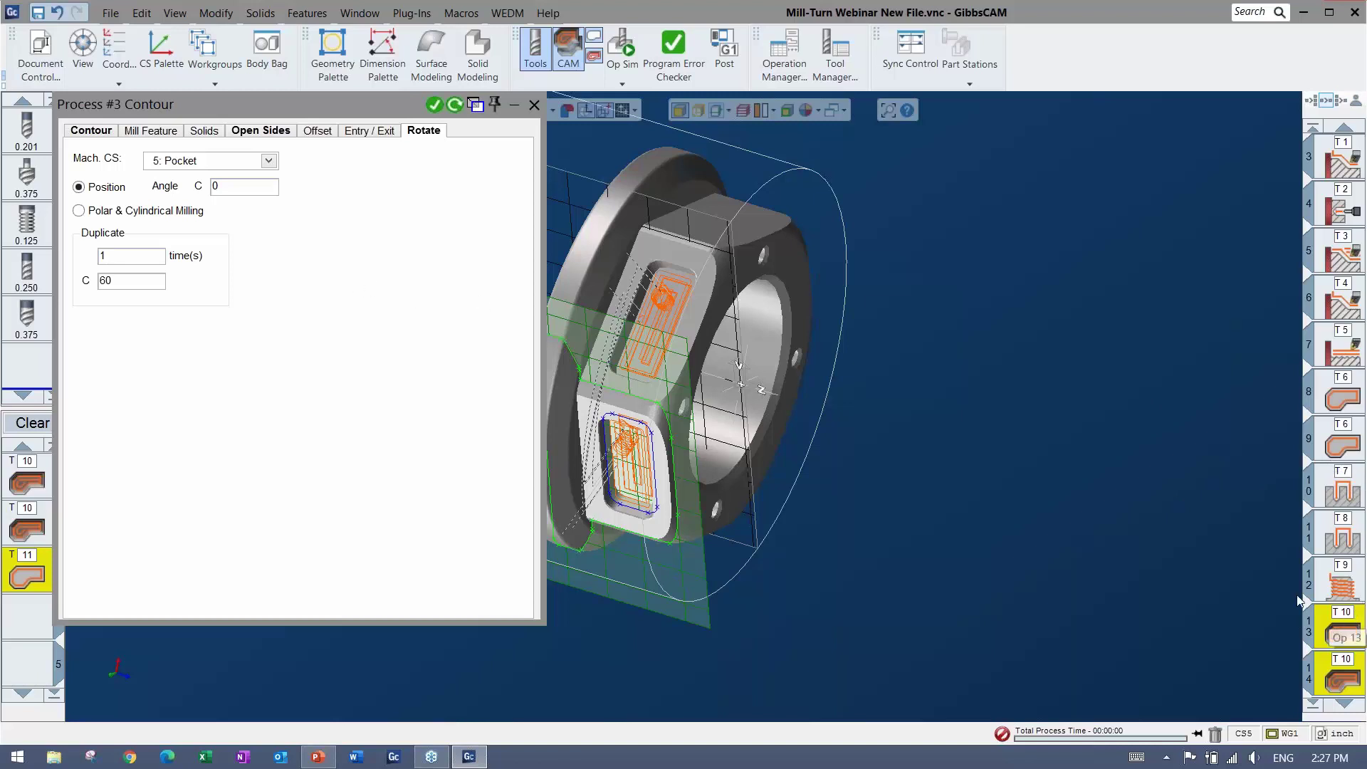
Step: Set the contour process's C angle to 180 and generate a new set of operations for the opposite pockets
double_click(217, 186)
double_click(215, 190)
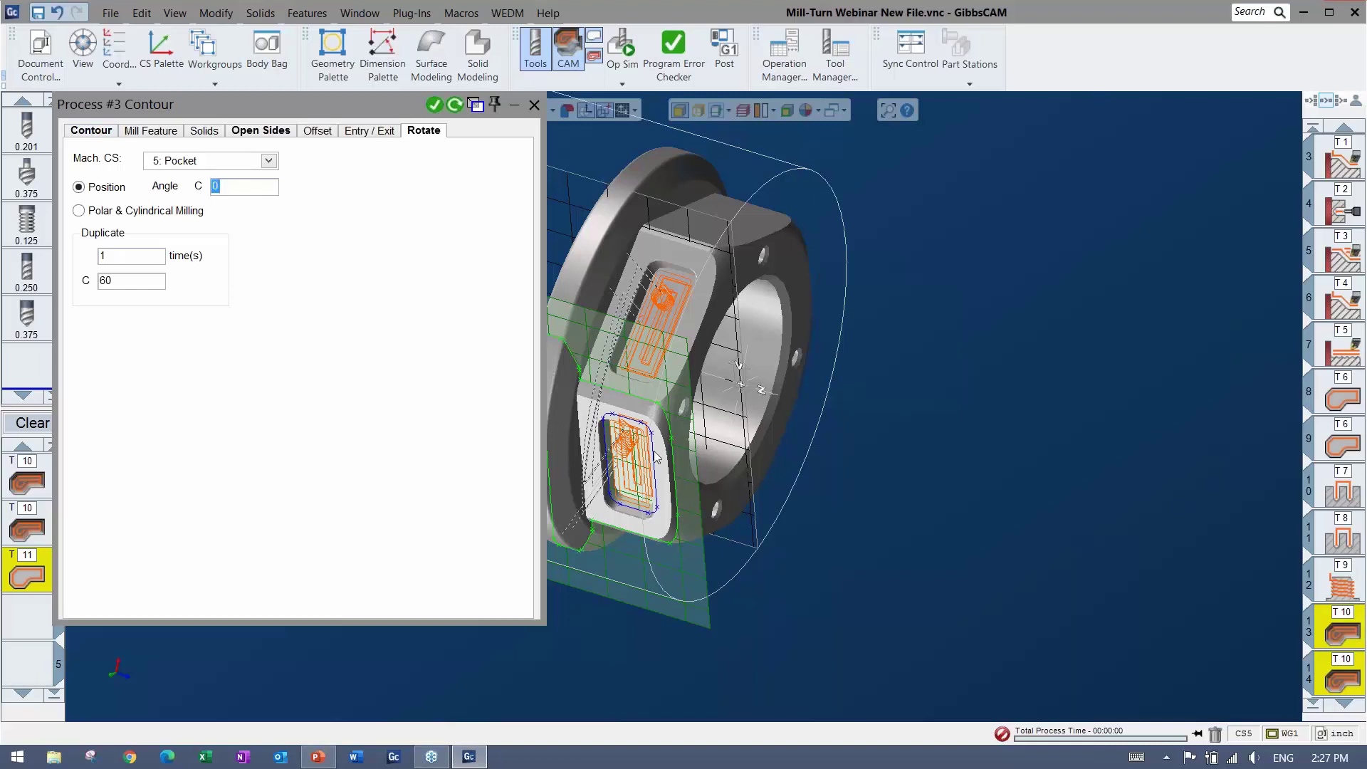
middle_drag(690, 527, 907, 319)
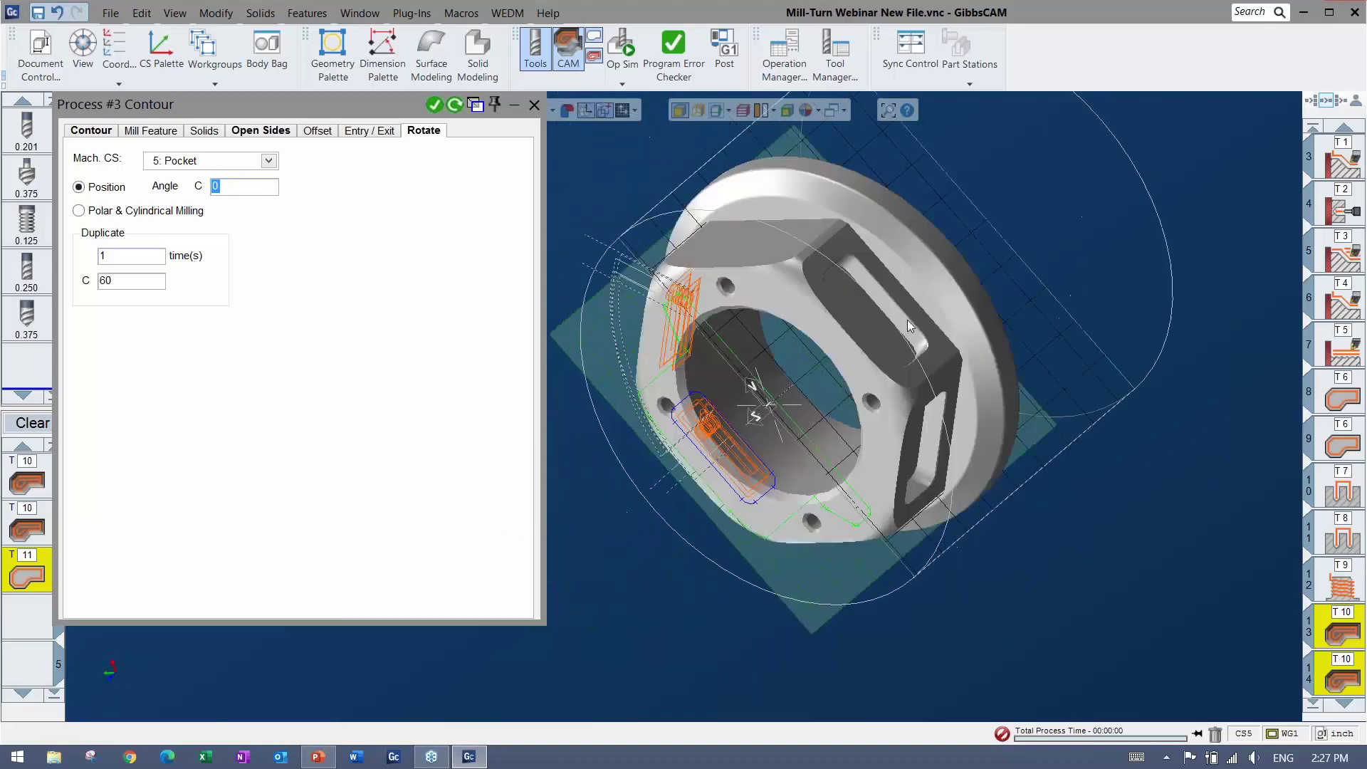
middle_drag(900, 467, 251, 205)
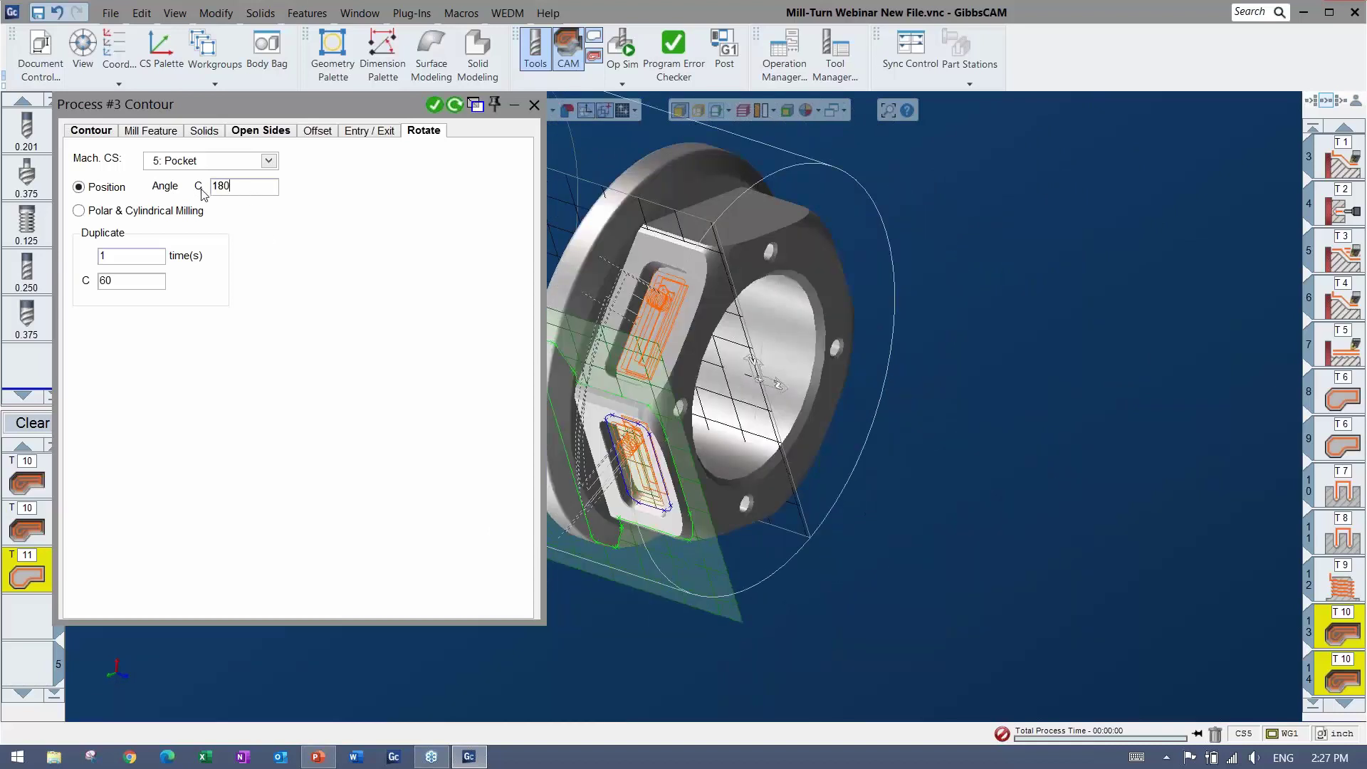
click(434, 105)
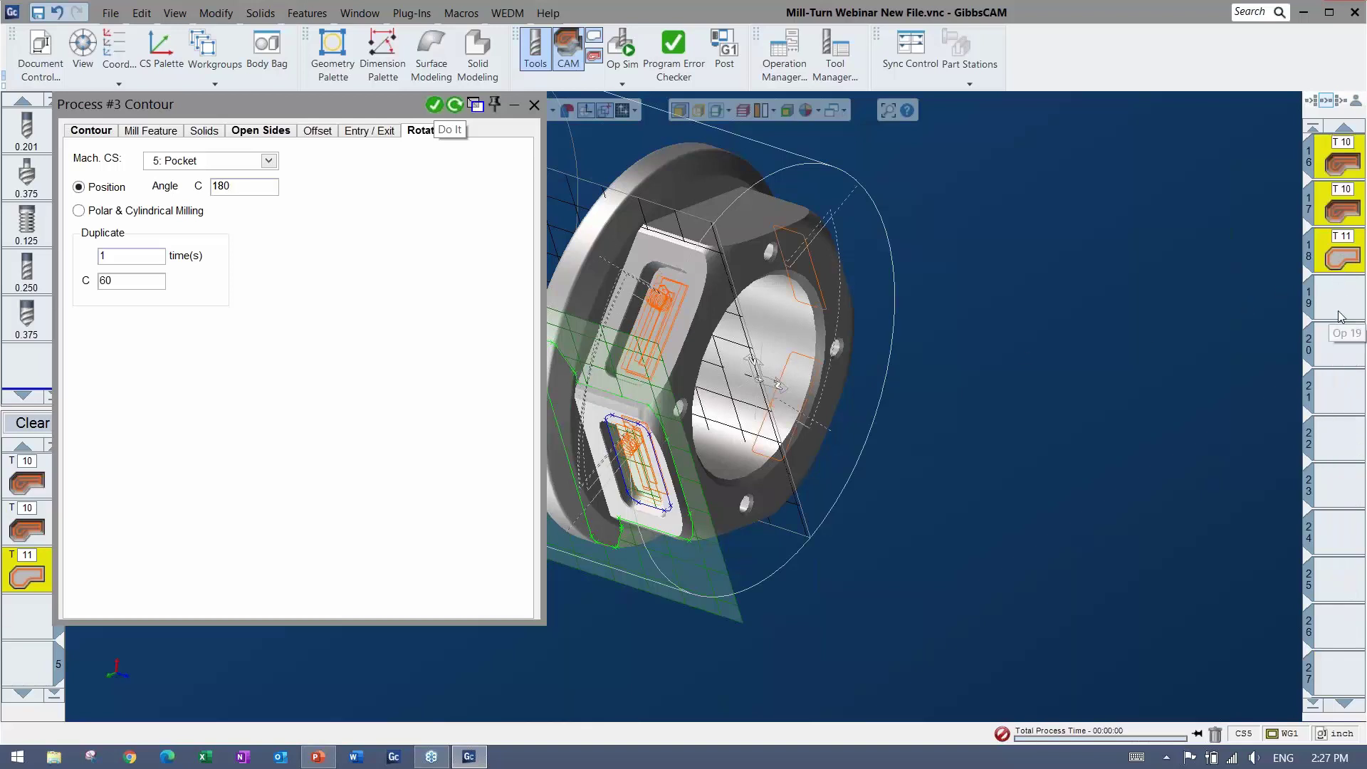
Step: Load the processes of operations 16 to 18, set the first roughing process's C angle to 180 and regenerate them
scroll(1327, 259, up, 3)
click(1332, 413)
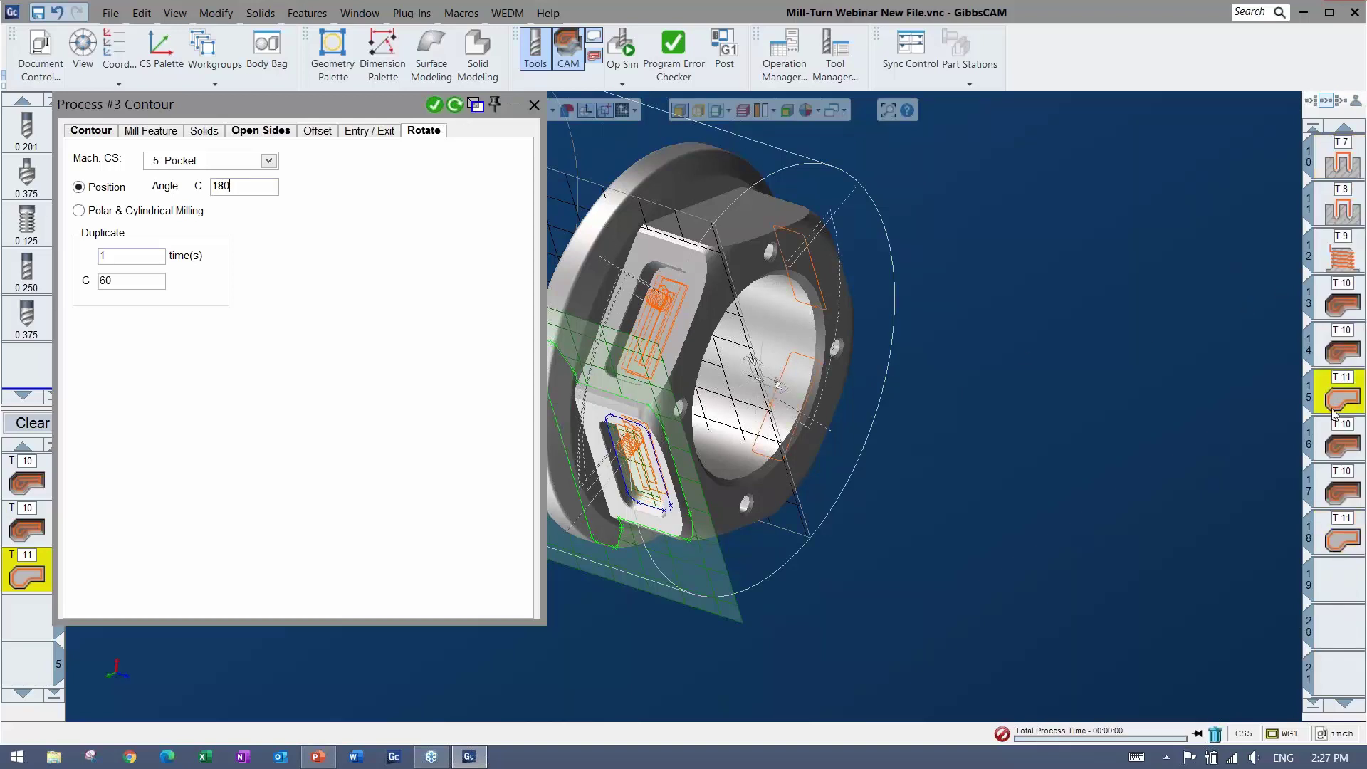
click(1347, 446)
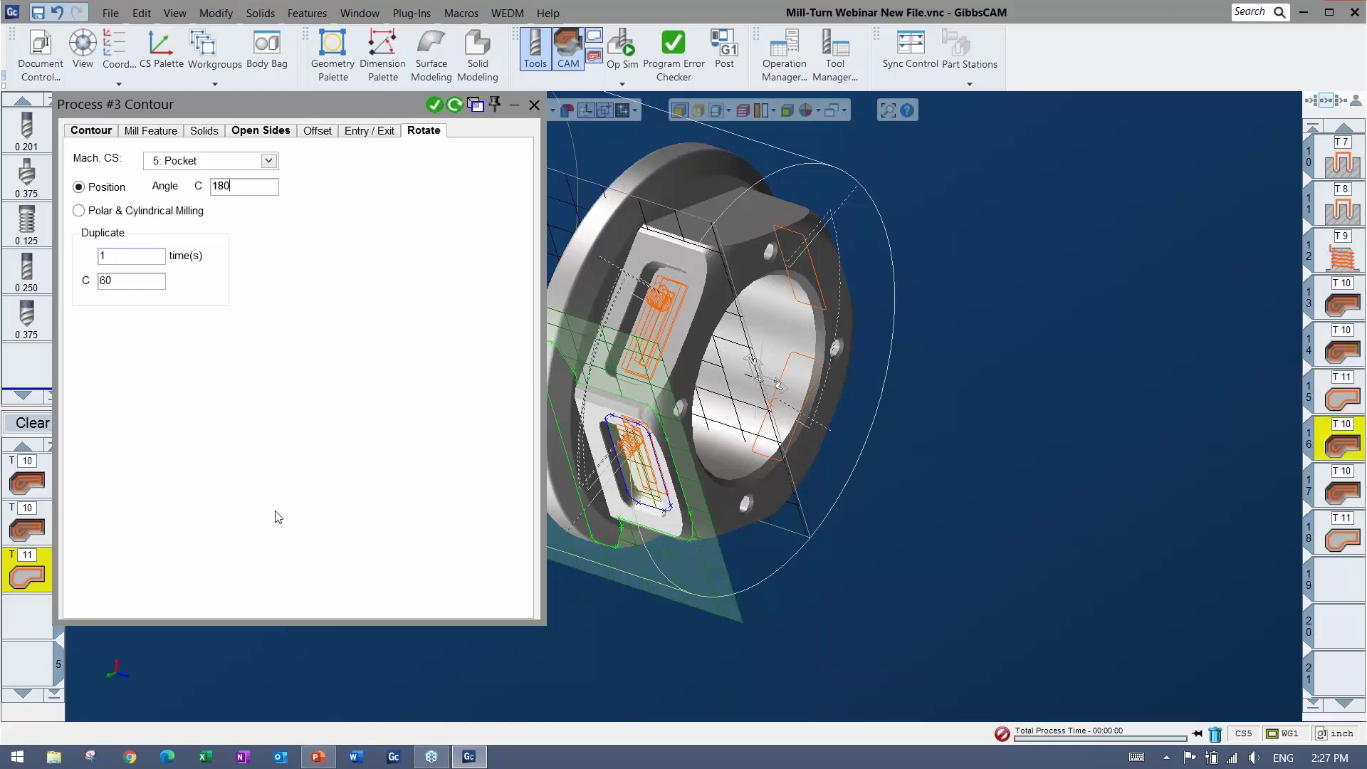
double_click(1351, 452)
click(19, 476)
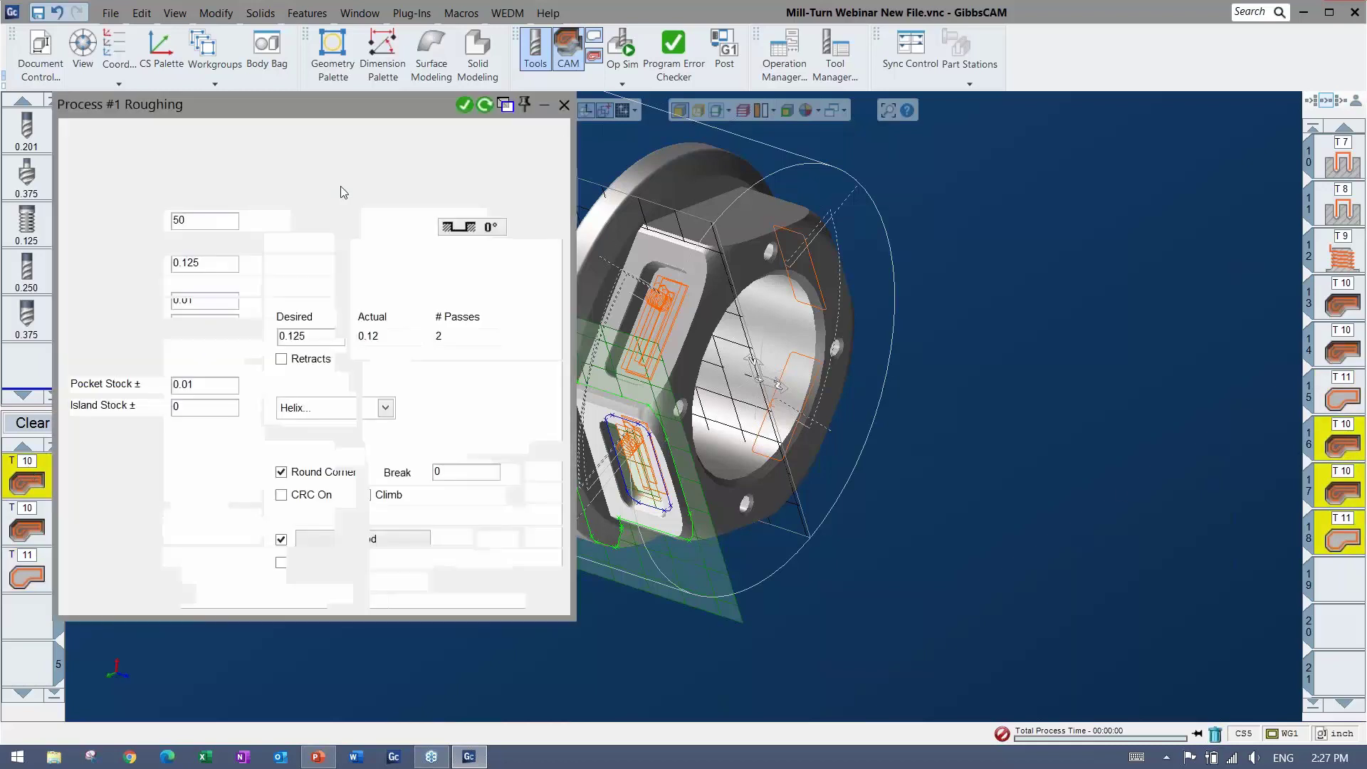
click(445, 130)
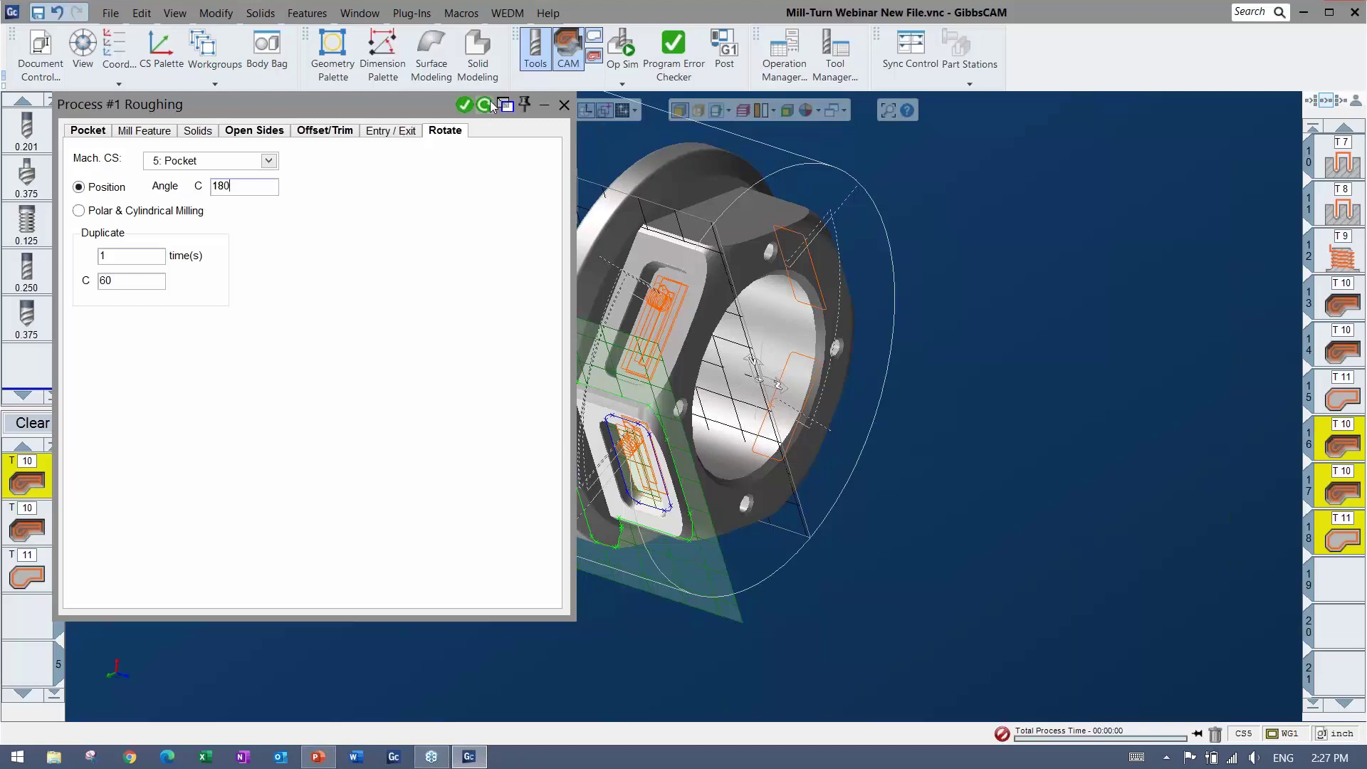
click(484, 105)
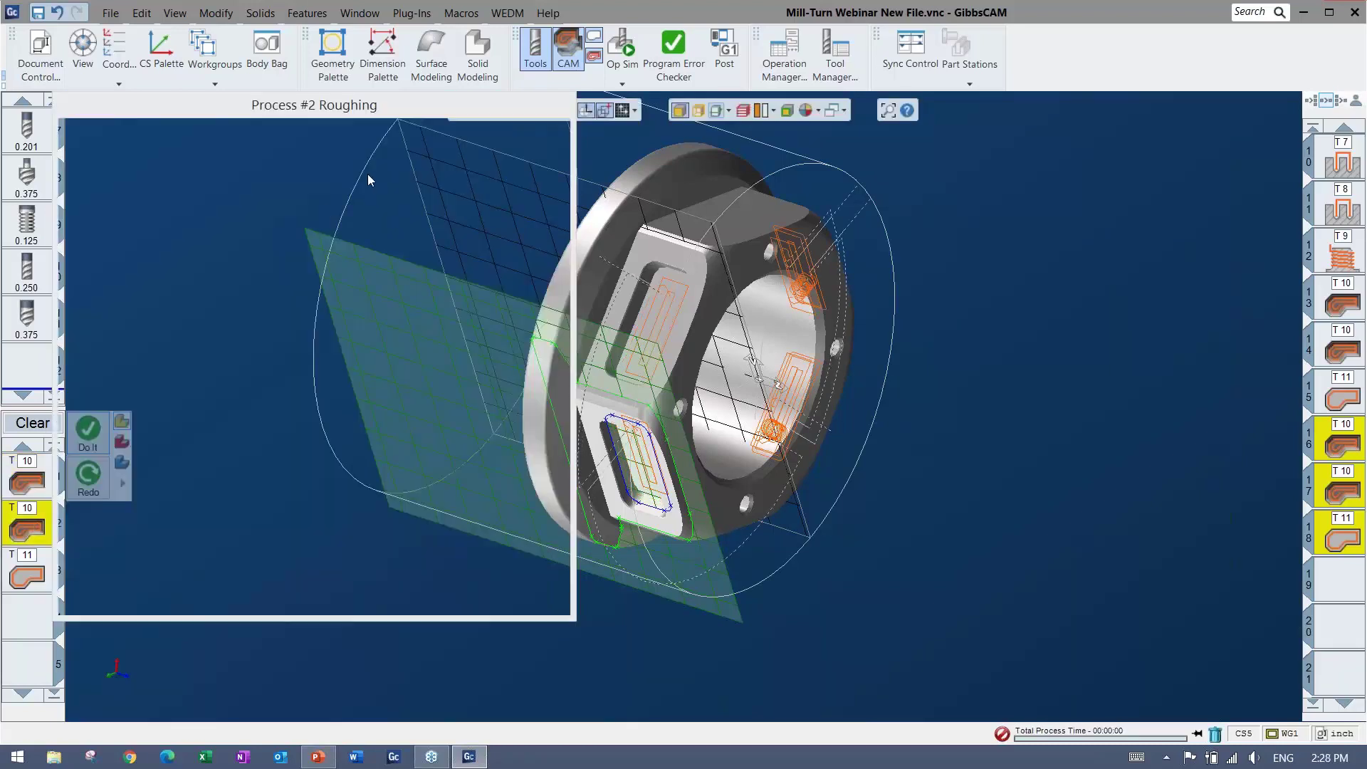
Step: Set the second roughing process's C angle to 180 and regenerate the opposite-pocket operations
text(18)
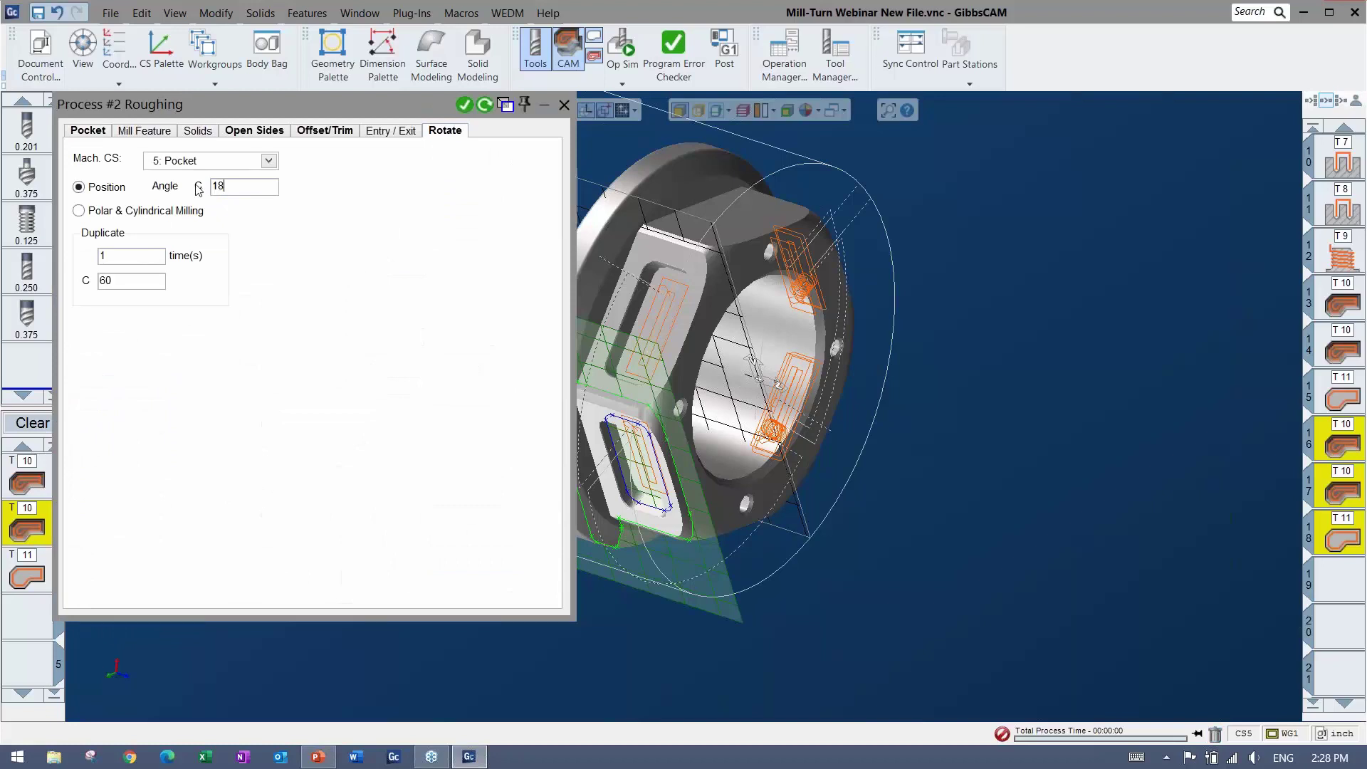
text(0)
click(483, 106)
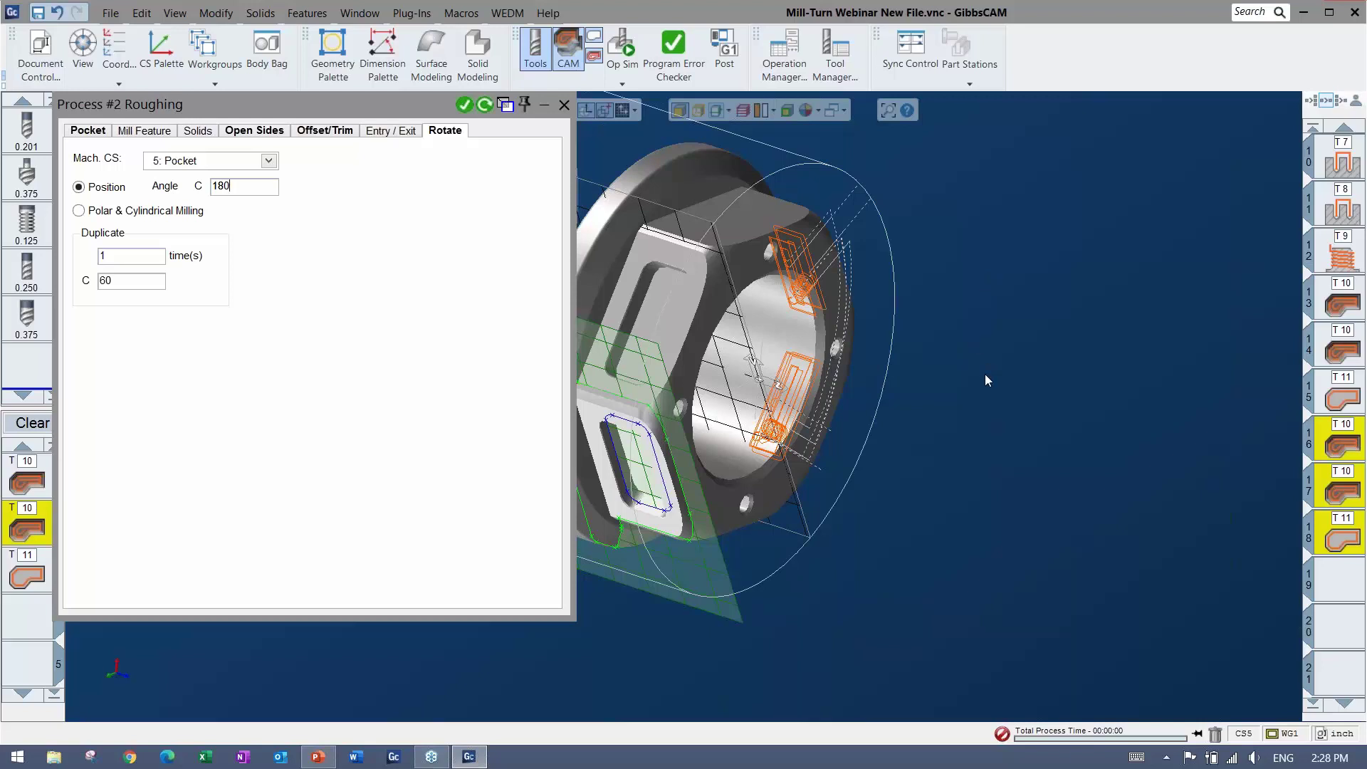
middle_drag(959, 468, 1062, 540)
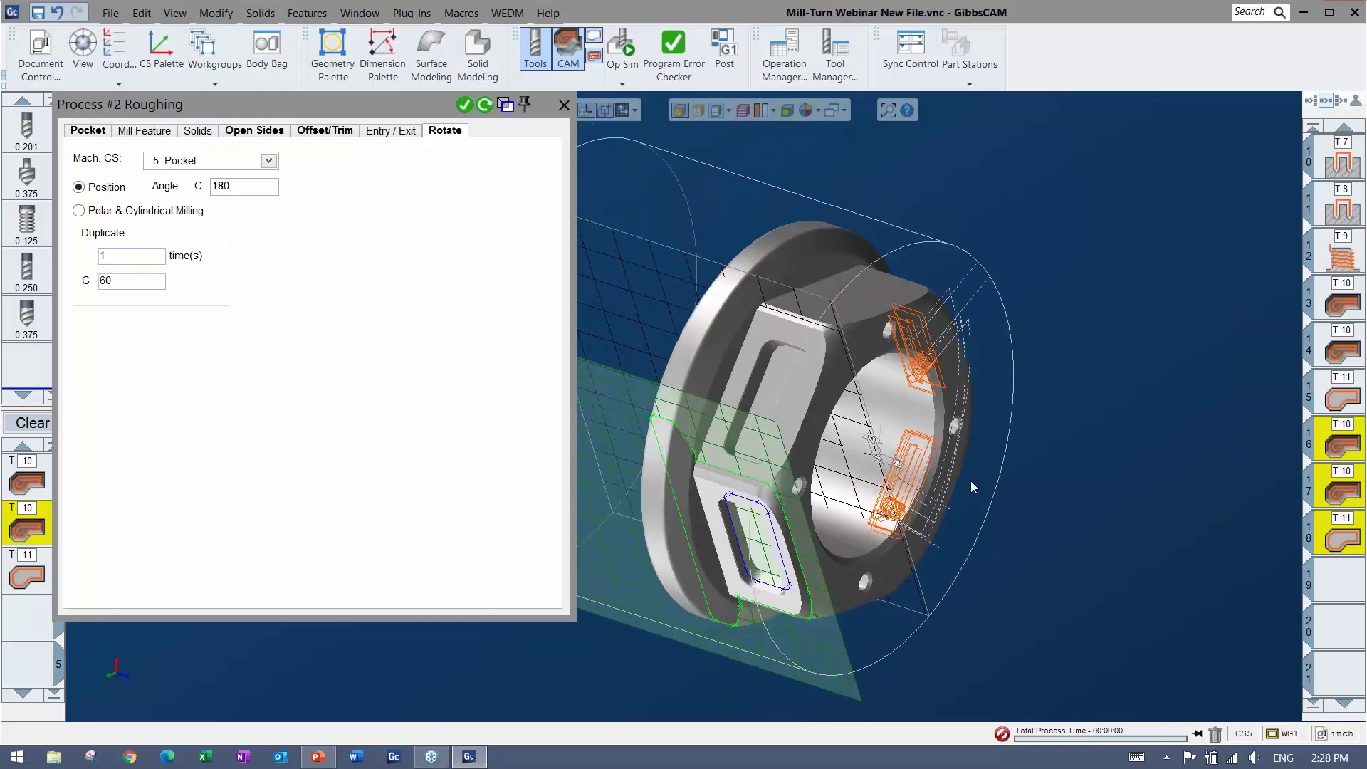
Step: Deselect the pocket geometry, close the roughing process settings and clear the process list
click(1062, 493)
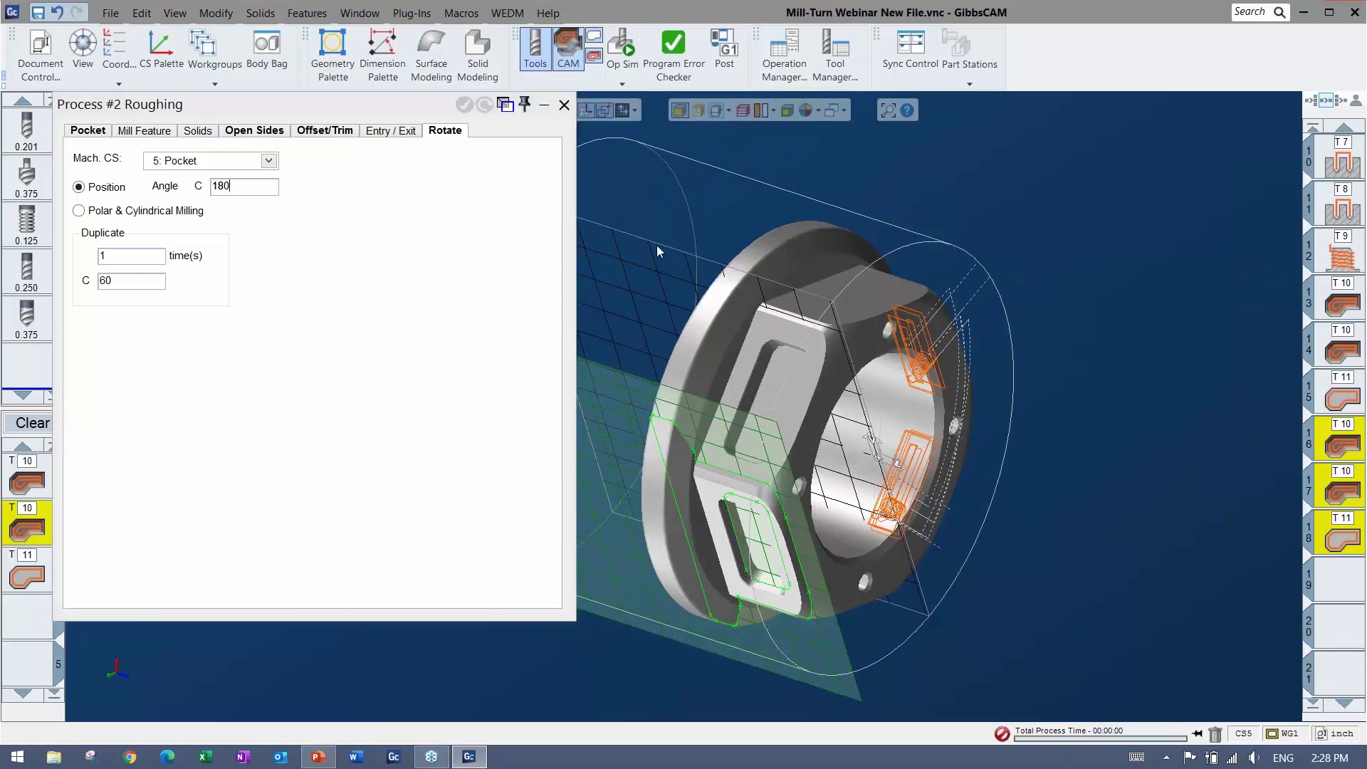
click(565, 106)
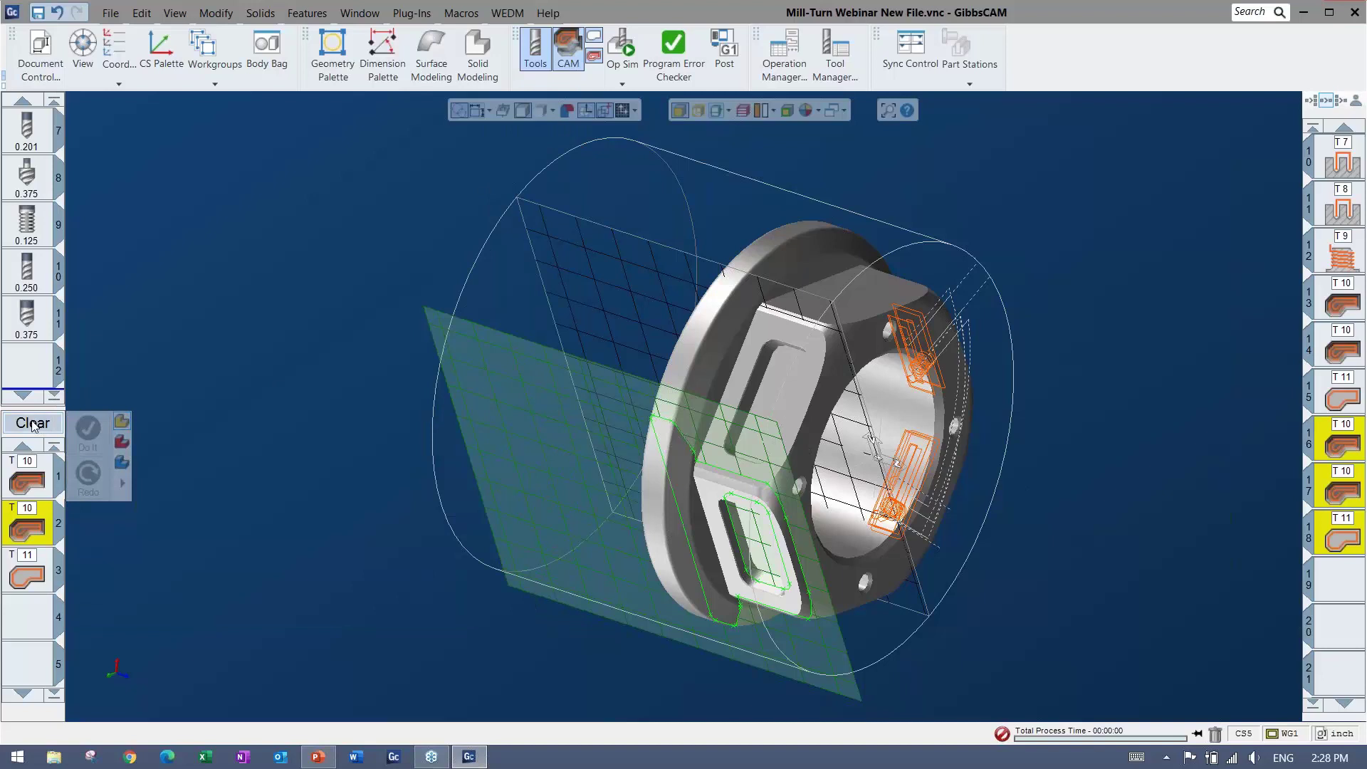
click(32, 424)
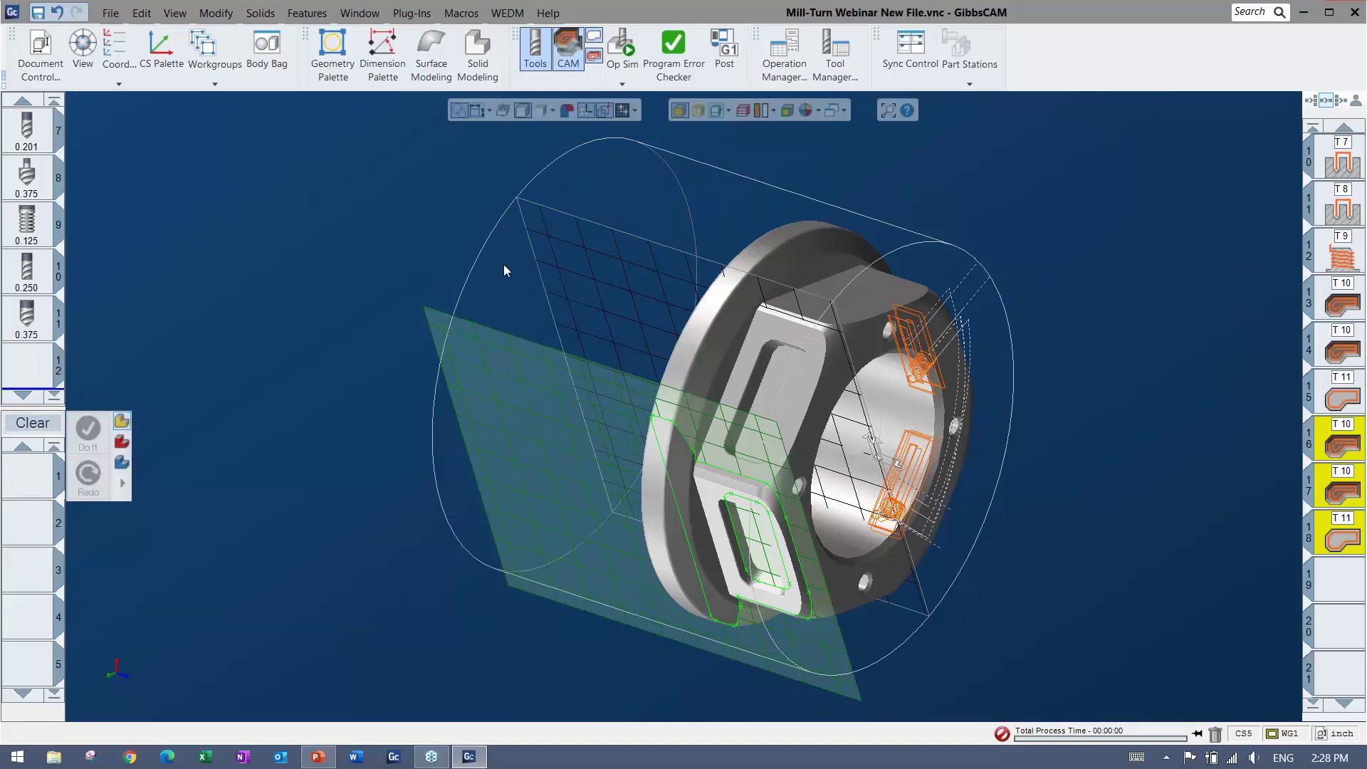
Step: Make the rotary engraving workgroup the active workgroup
middle_drag(164, 331, 306, 296)
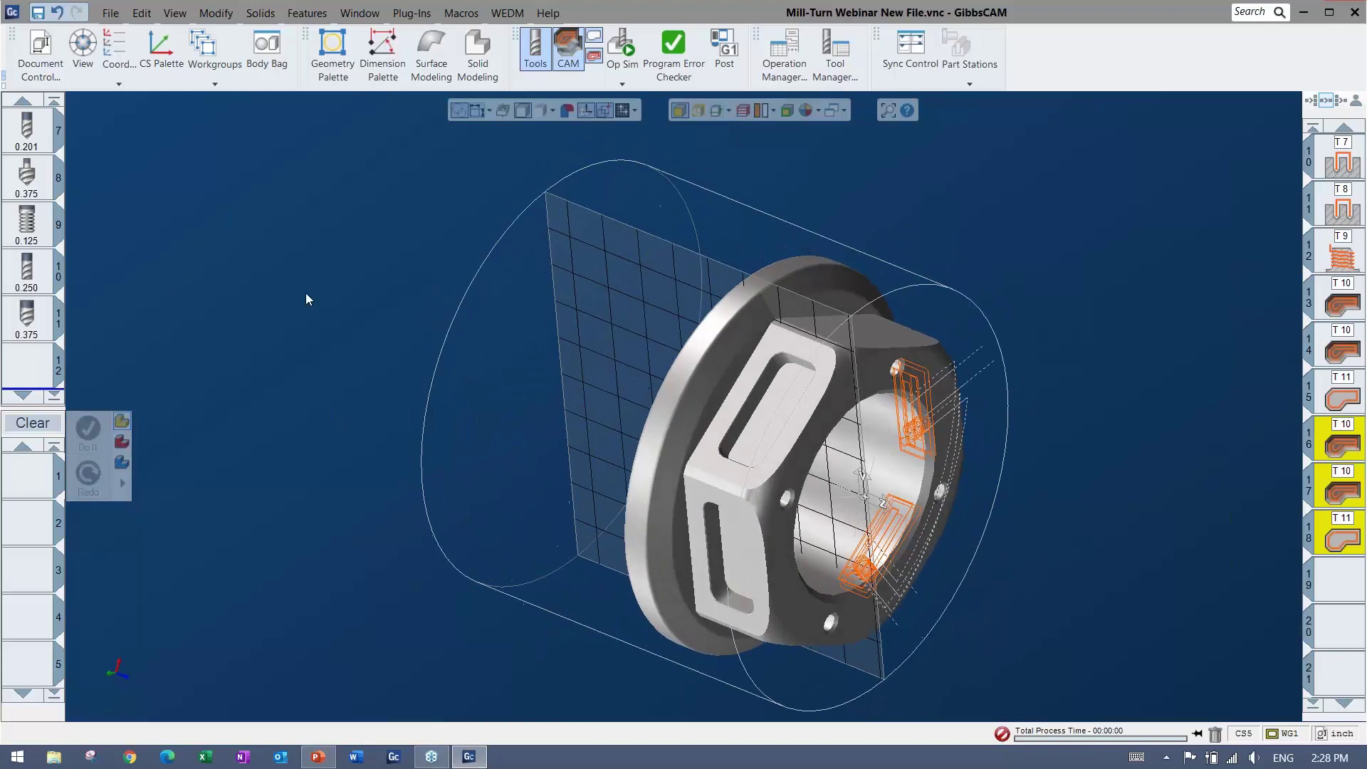
click(206, 47)
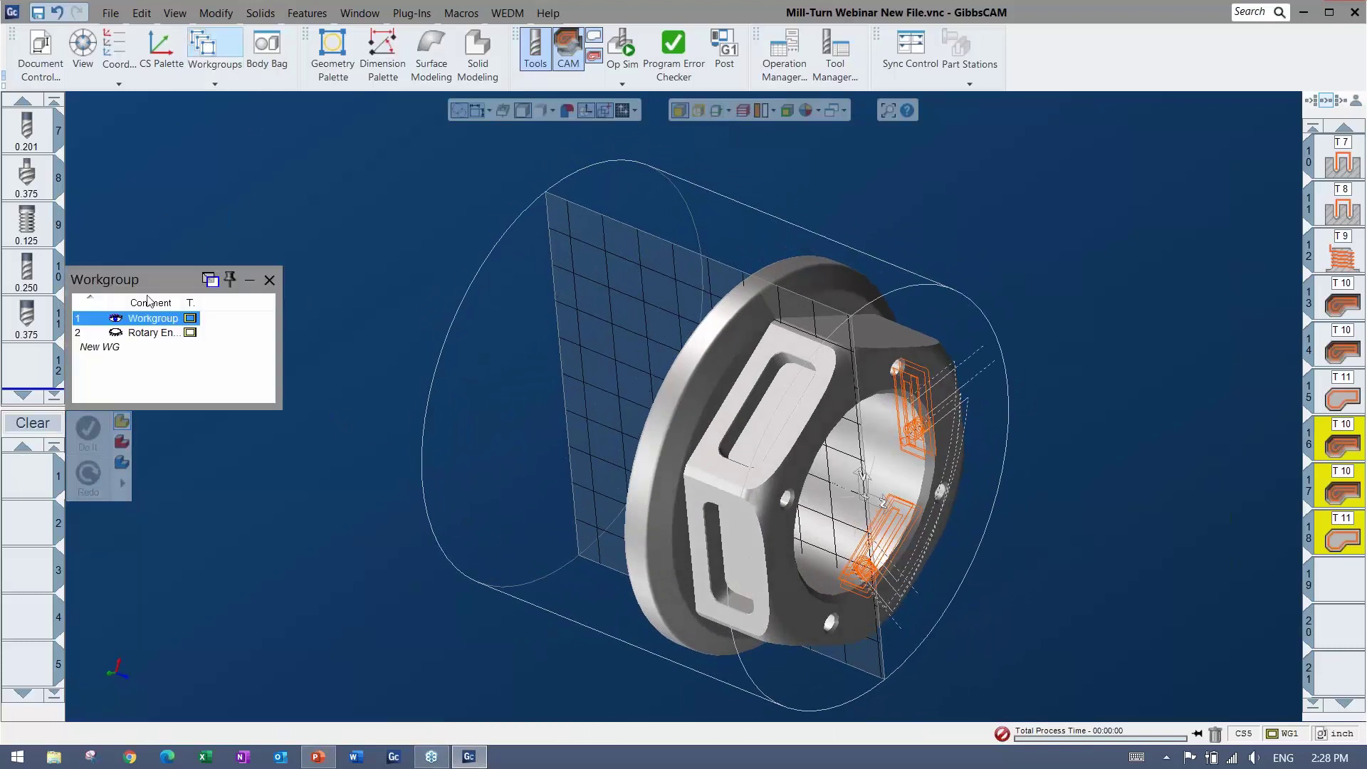
click(143, 333)
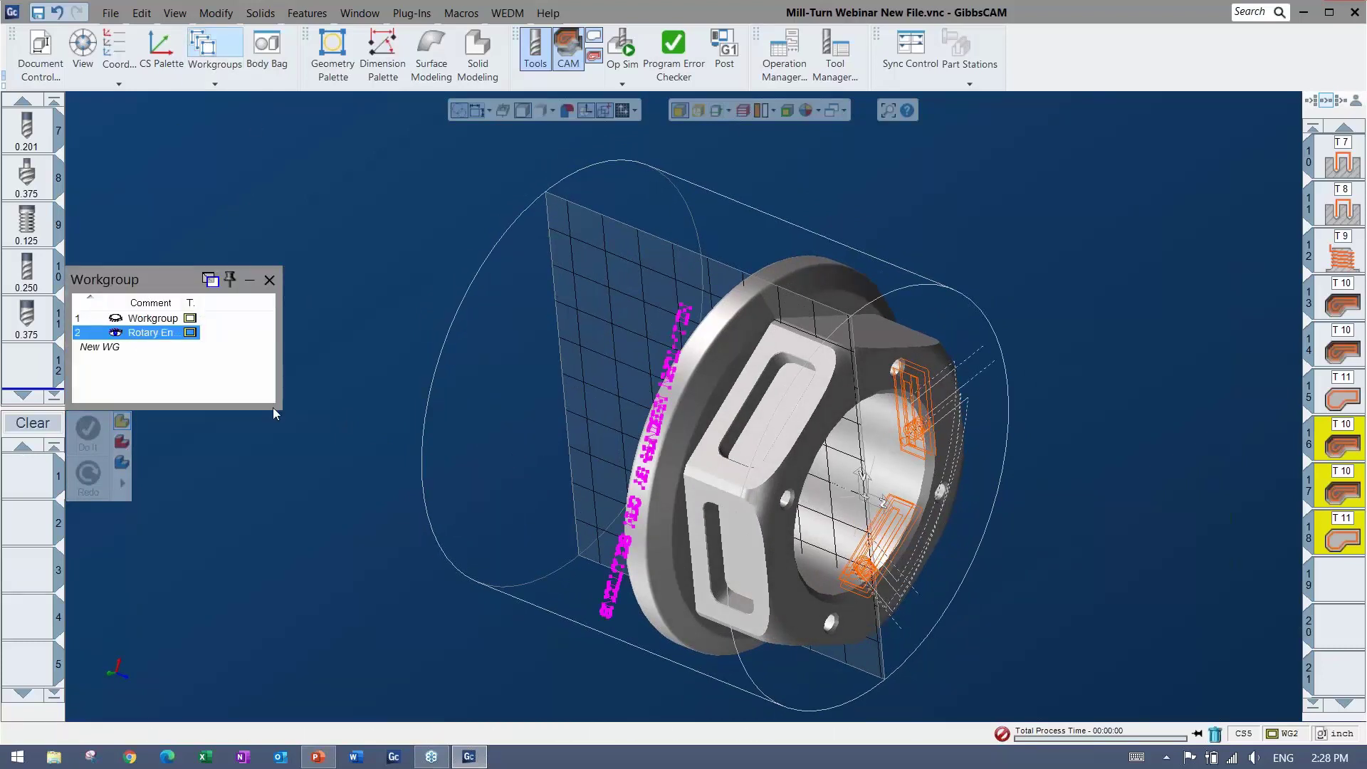
Step: Change to the ZX plane coordinate system of the engraving text and close the workgroup list
middle_drag(456, 567, 130, 80)
right_click(675, 321)
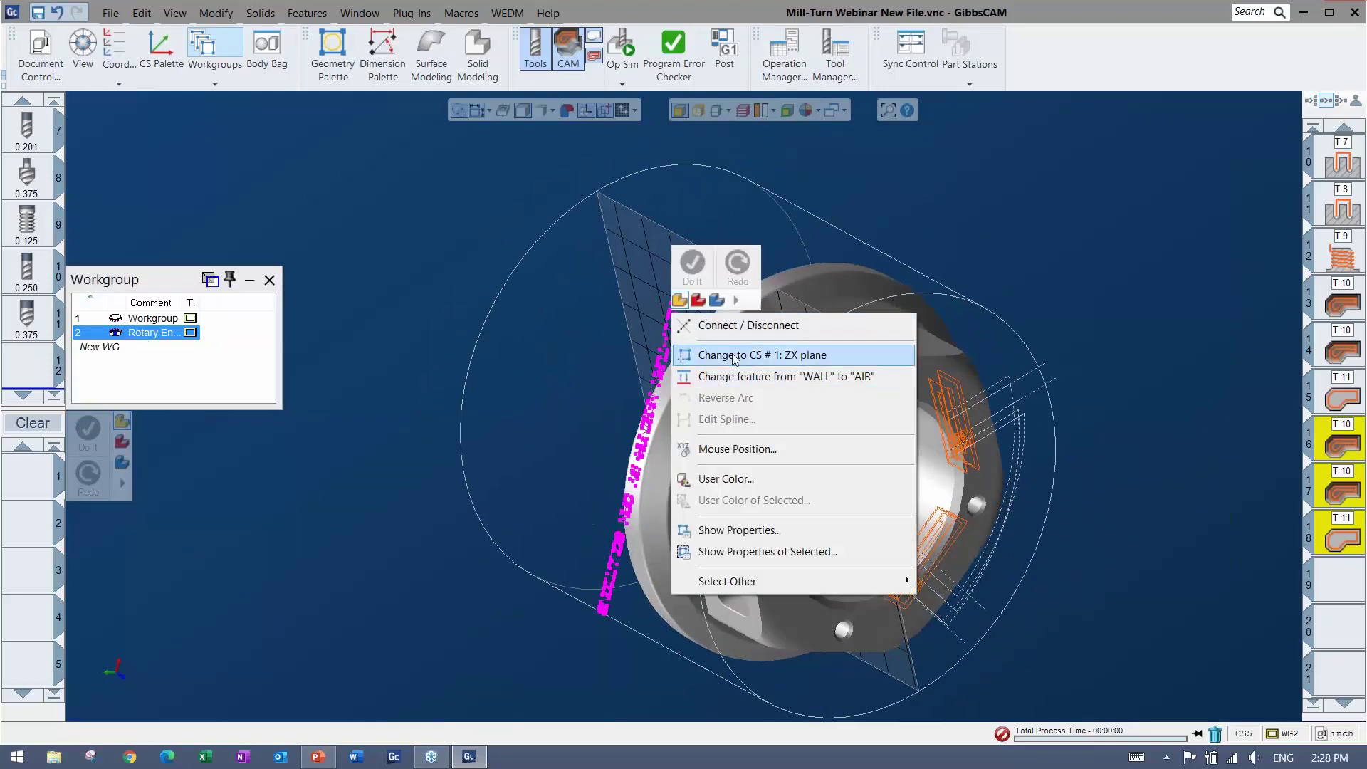
click(758, 355)
middle_drag(506, 553, 562, 541)
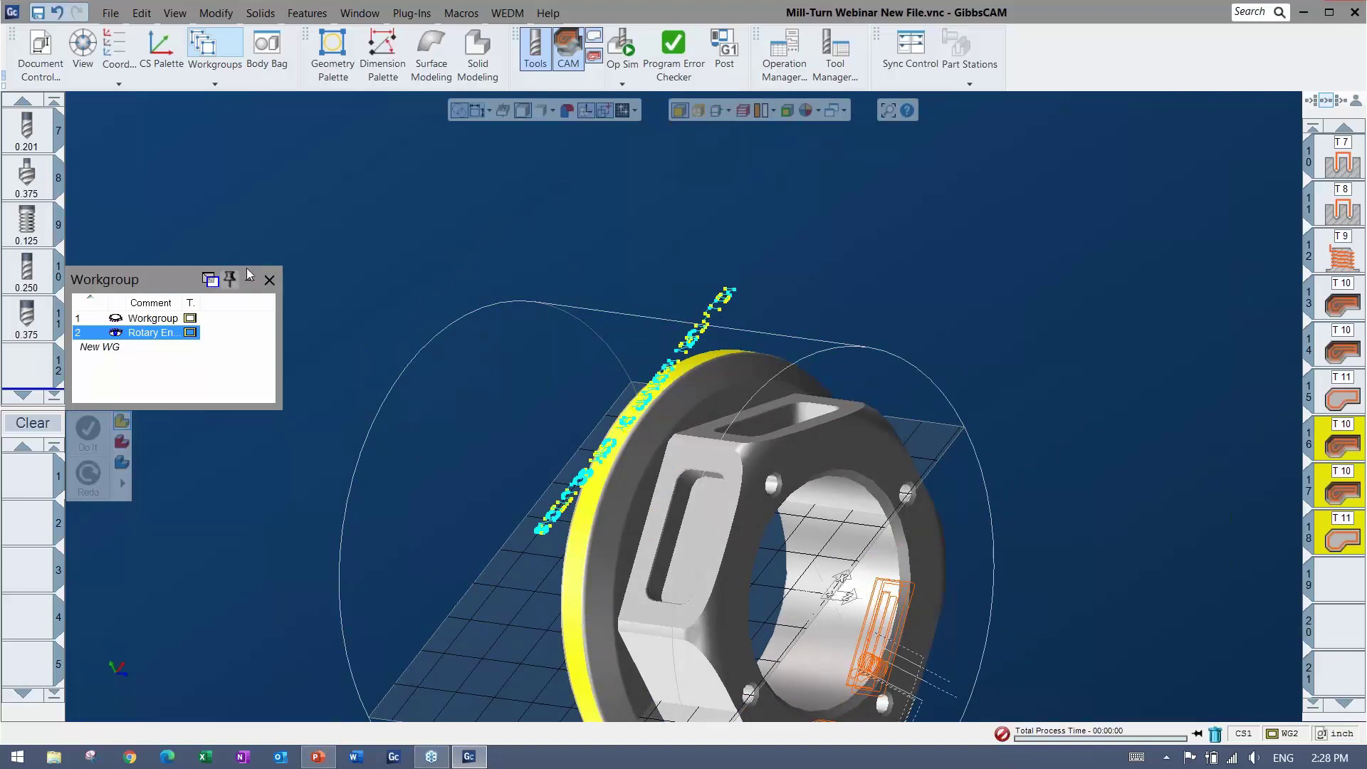
click(269, 279)
middle_drag(348, 347, 623, 370)
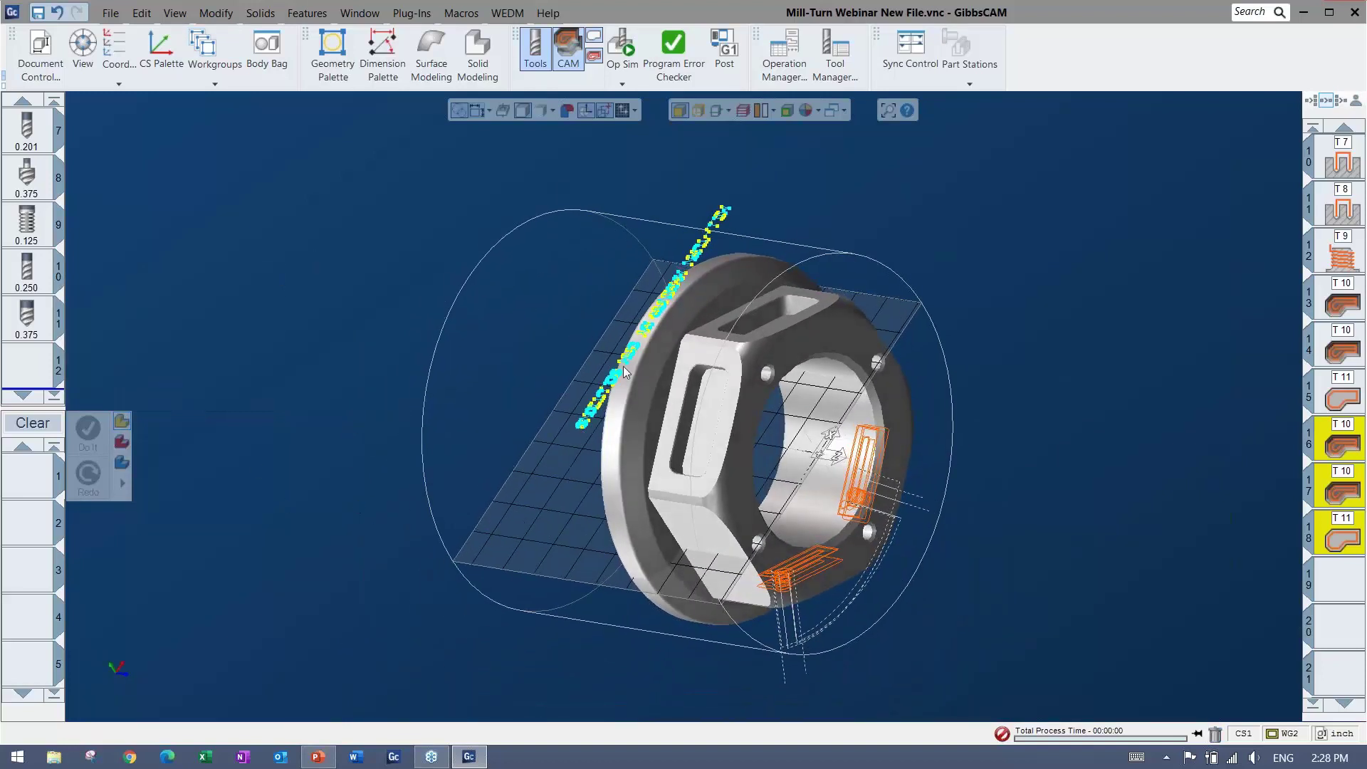
Step: Load the saved "8 - Rotary Engraving" process list from the Mill-Turn Webinar folder
right_click(14, 475)
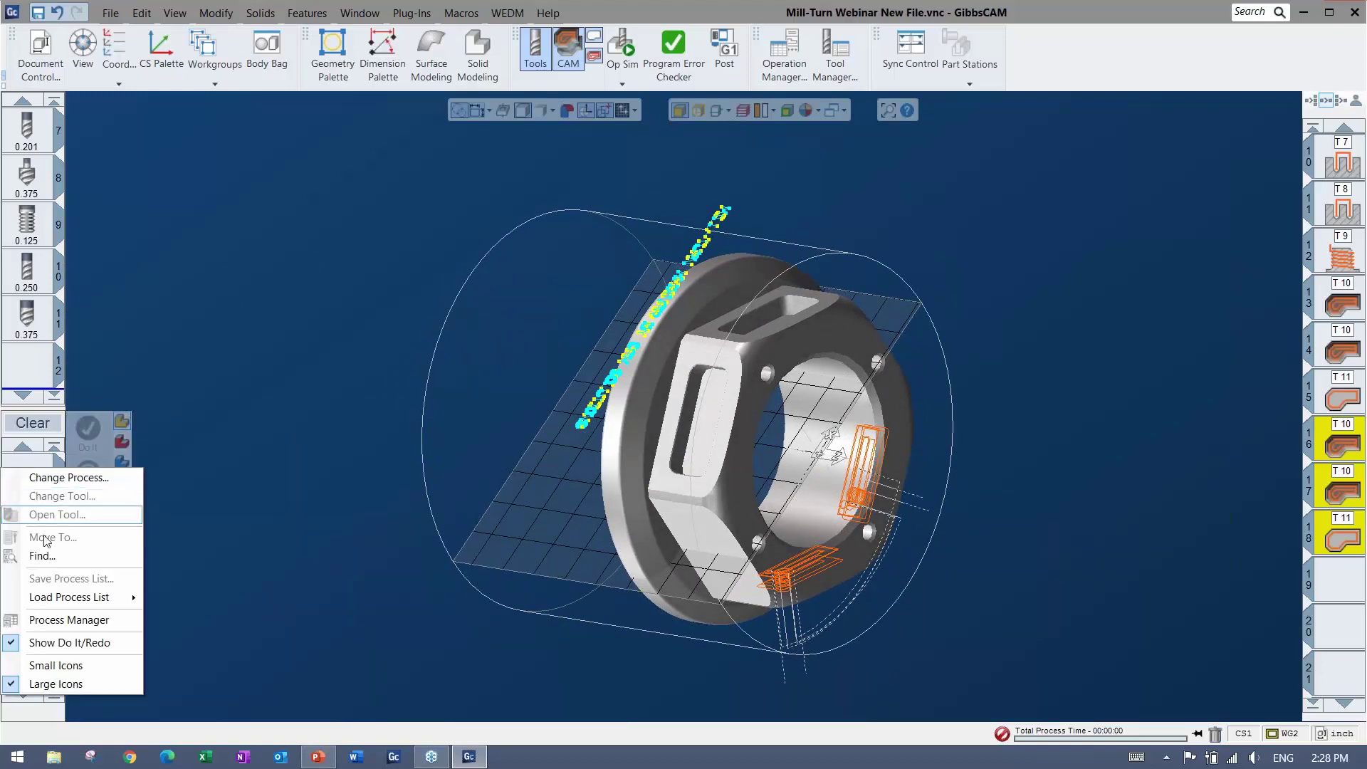
mouse_move(60, 601)
mouse_move(225, 639)
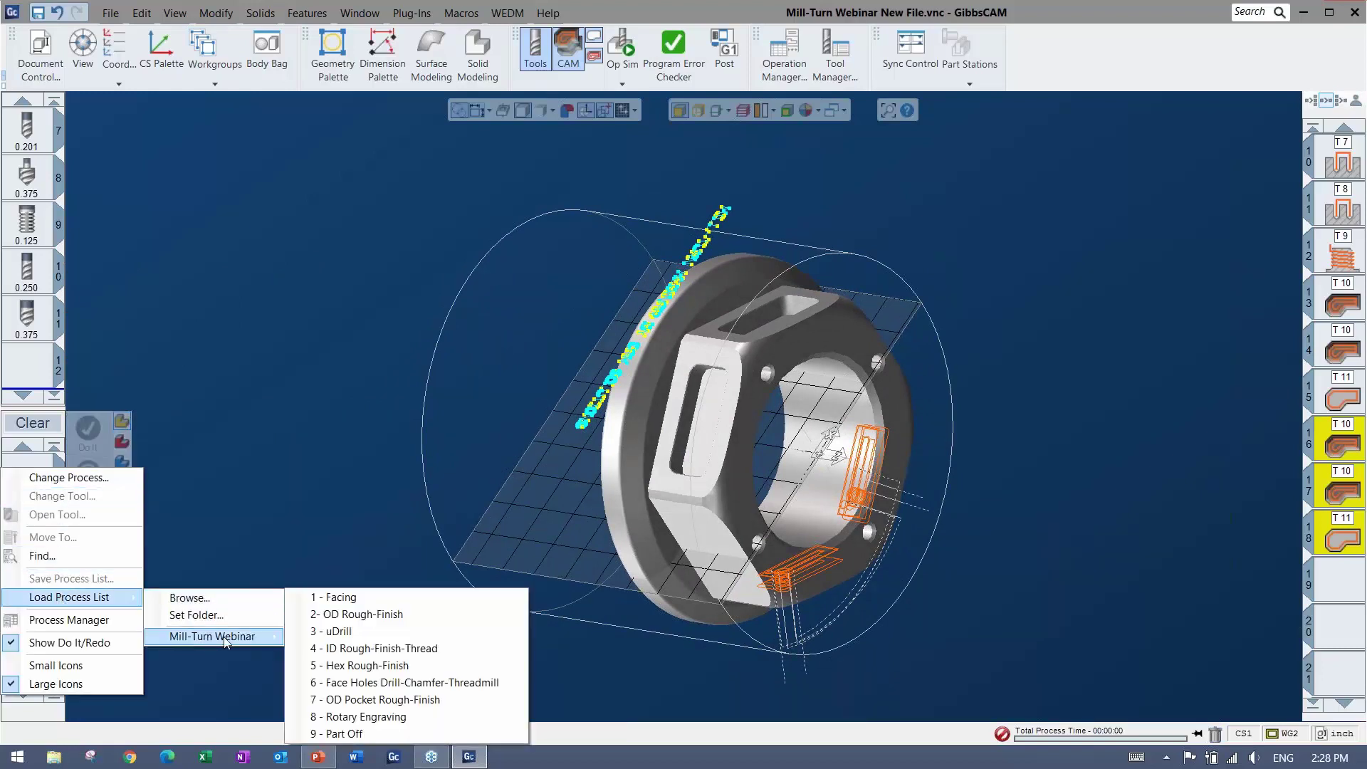
click(352, 716)
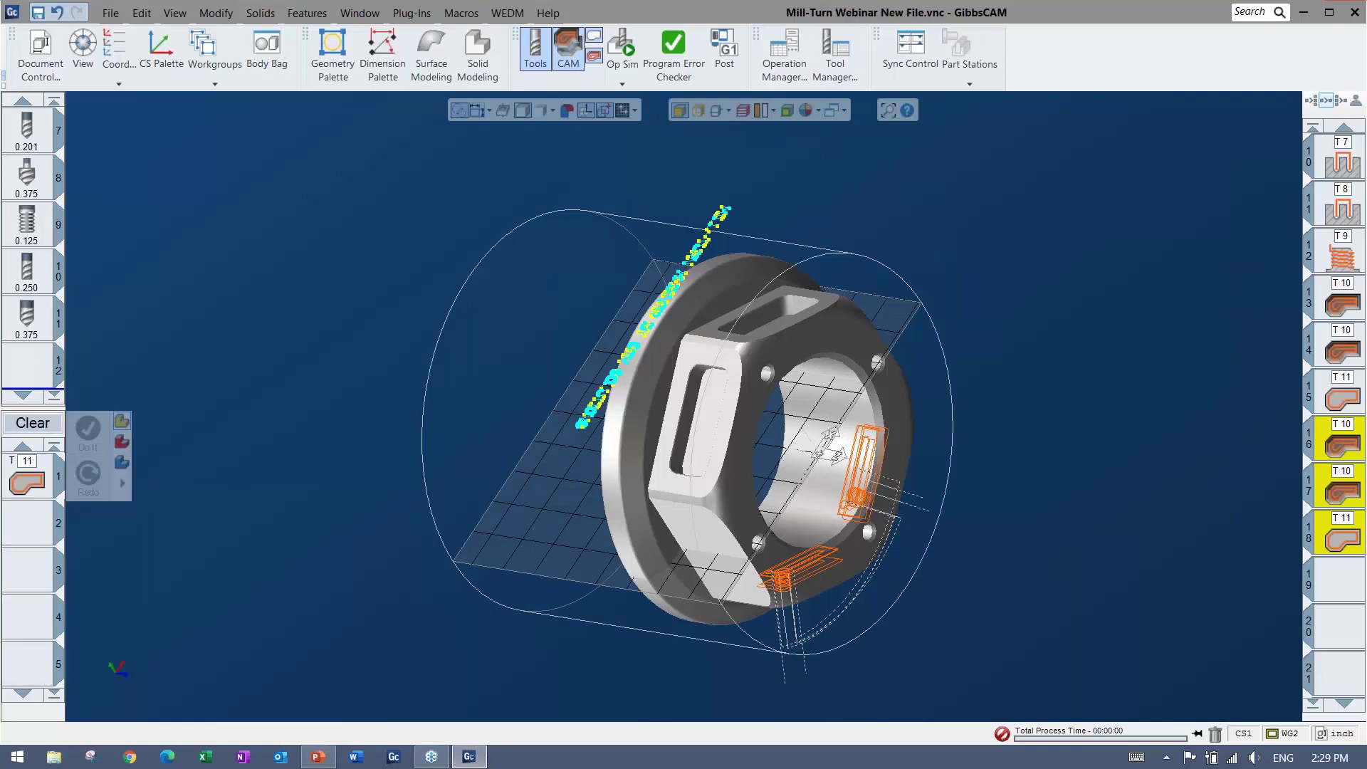
Step: Set the engraving contour process's rotation to duplicate 1 time at C 180 and close its settings
double_click(23, 478)
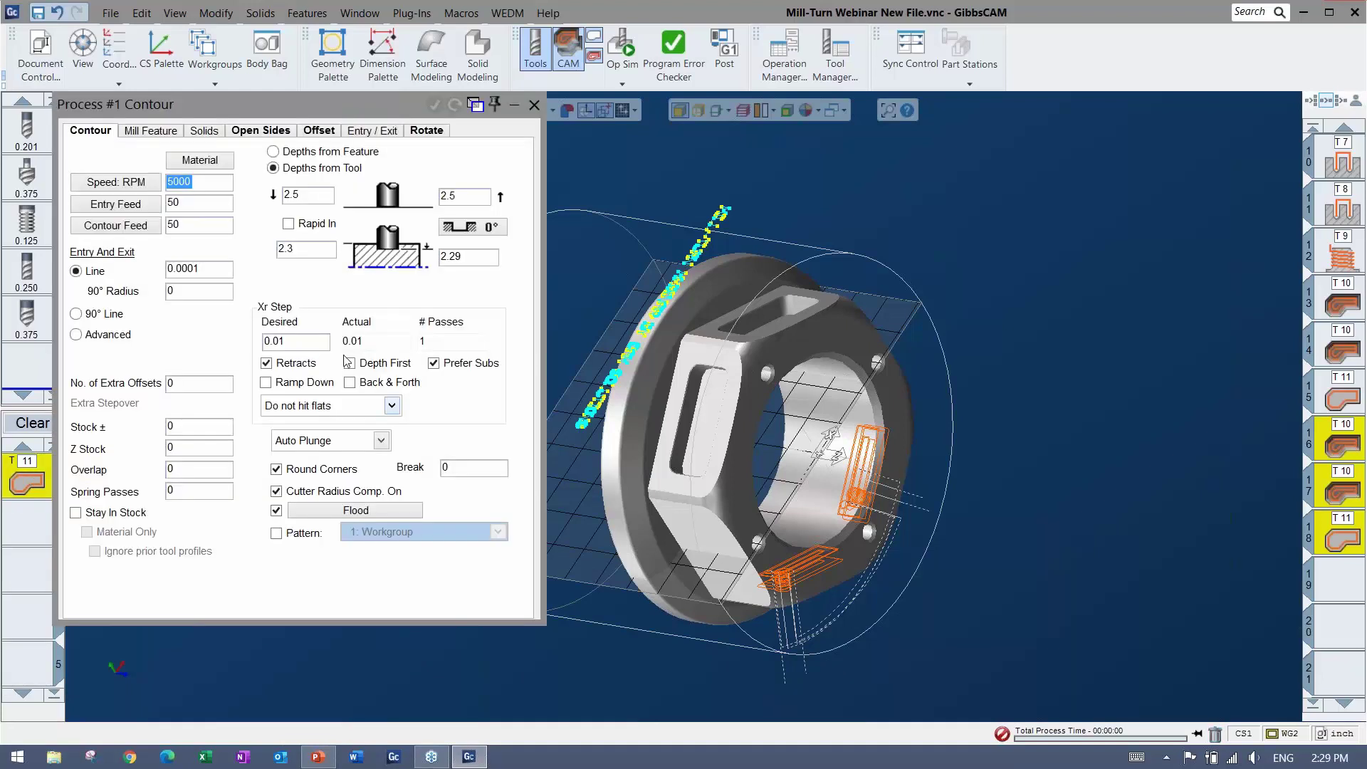
click(427, 131)
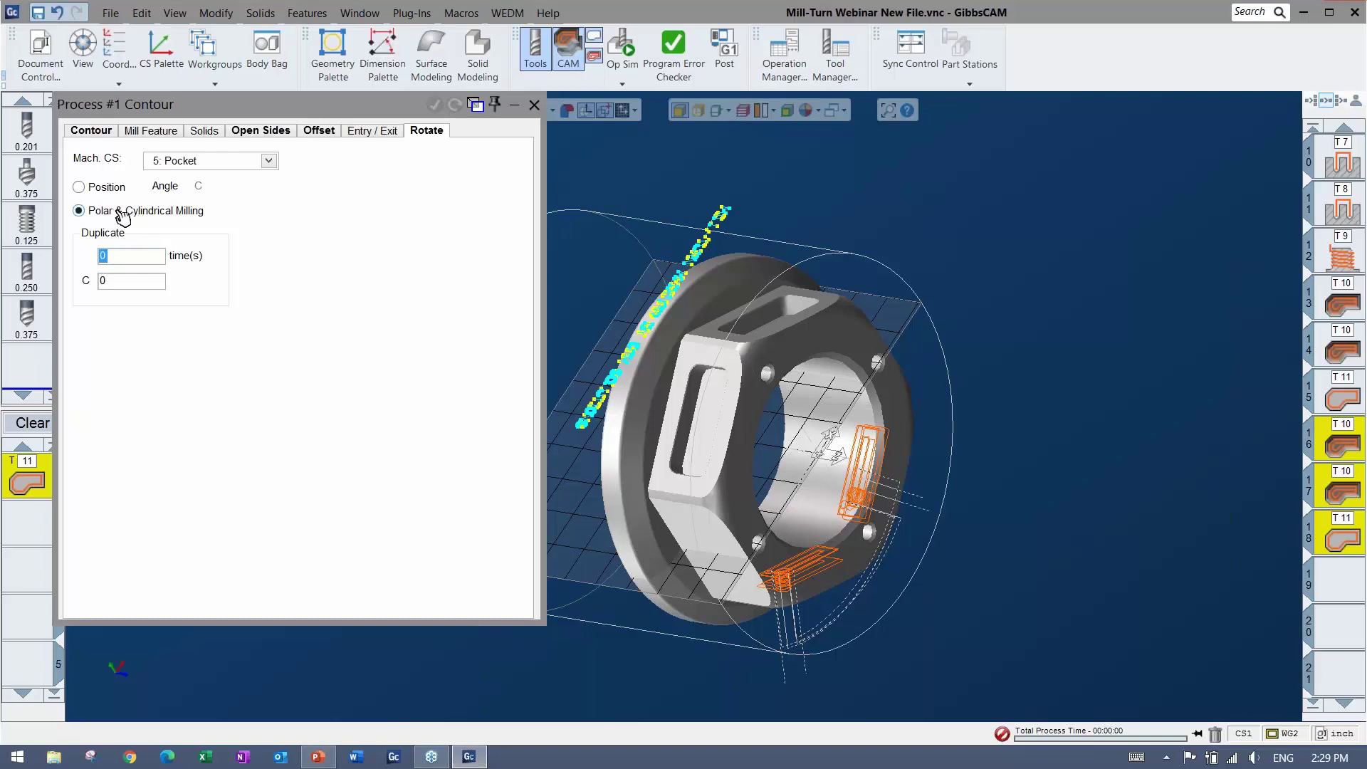
text(1)
key(Tab)
text(180)
click(532, 107)
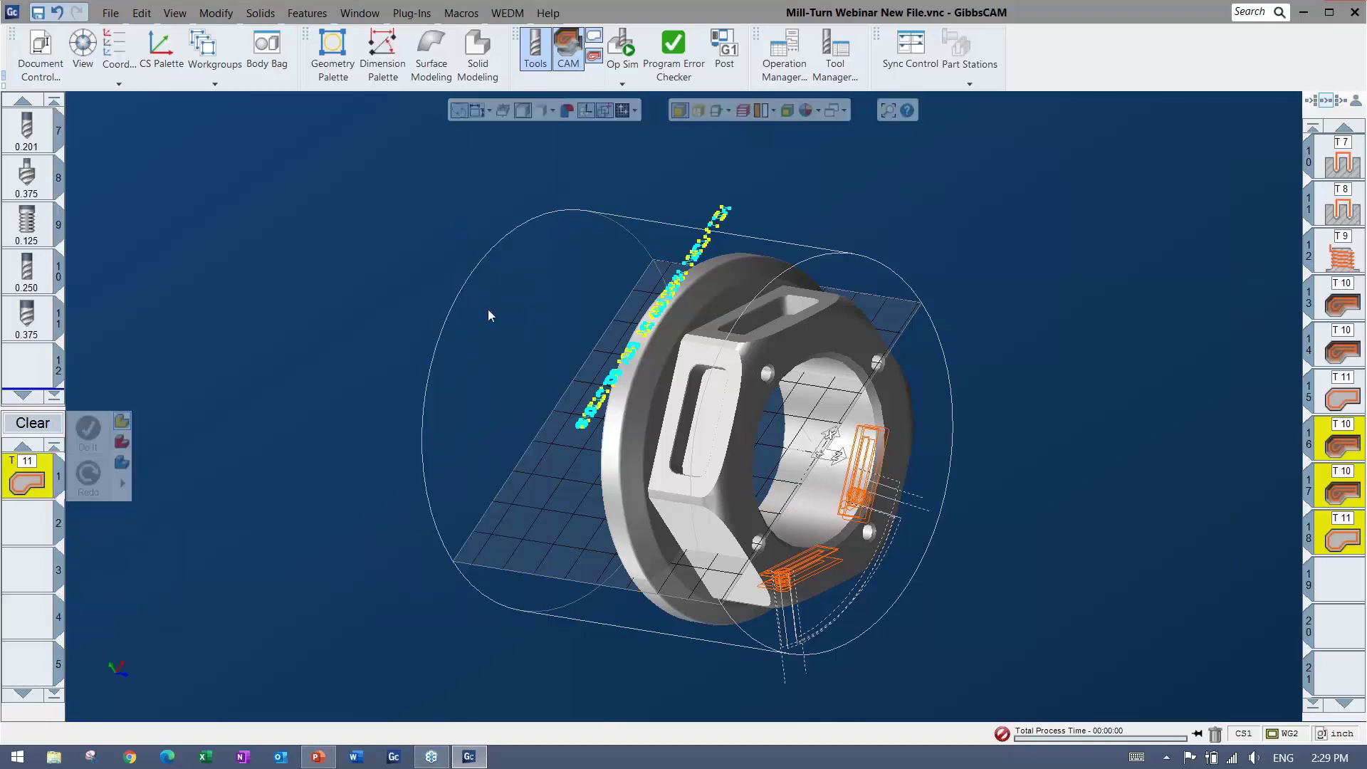
Step: Hide the solid, select all the engraving text geometry and generate the contour operation
middle_drag(640, 455, 632, 407)
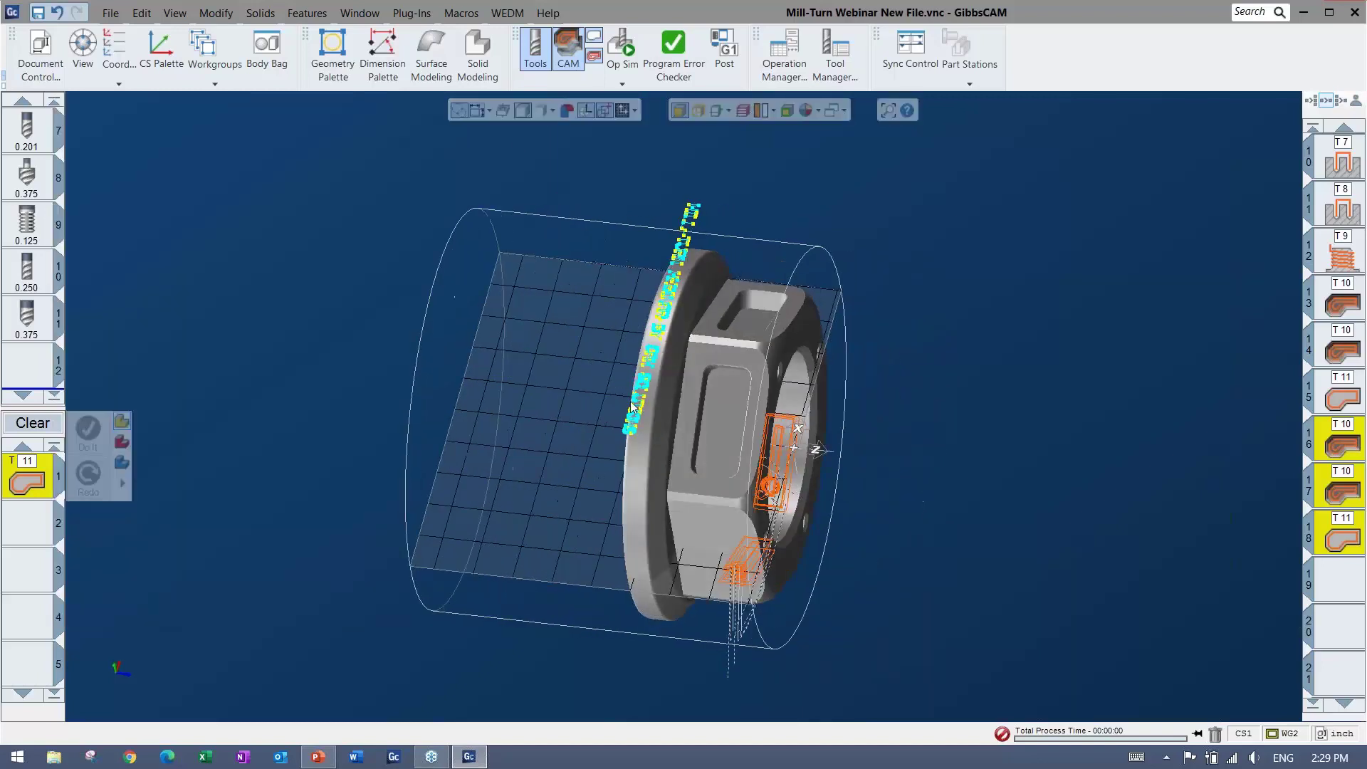
click(523, 111)
drag(561, 522, 789, 153)
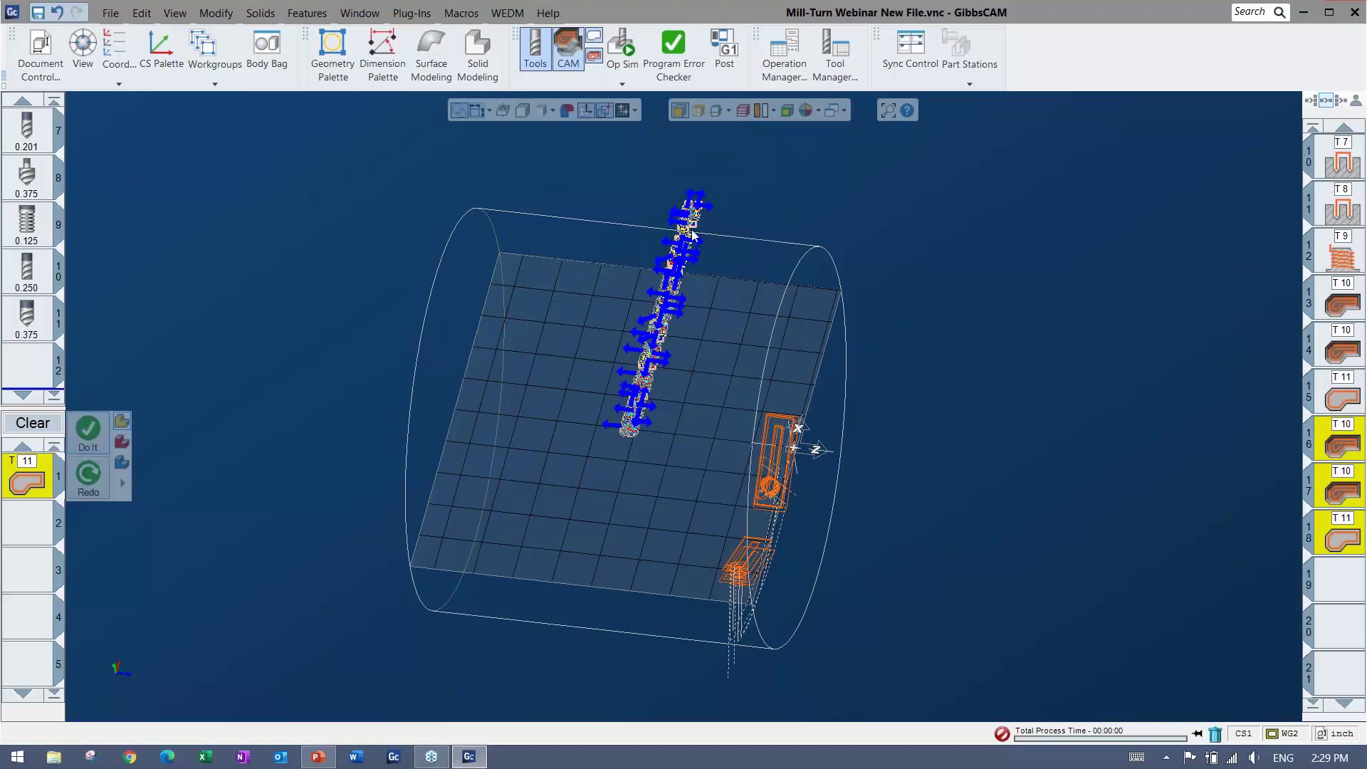
click(123, 442)
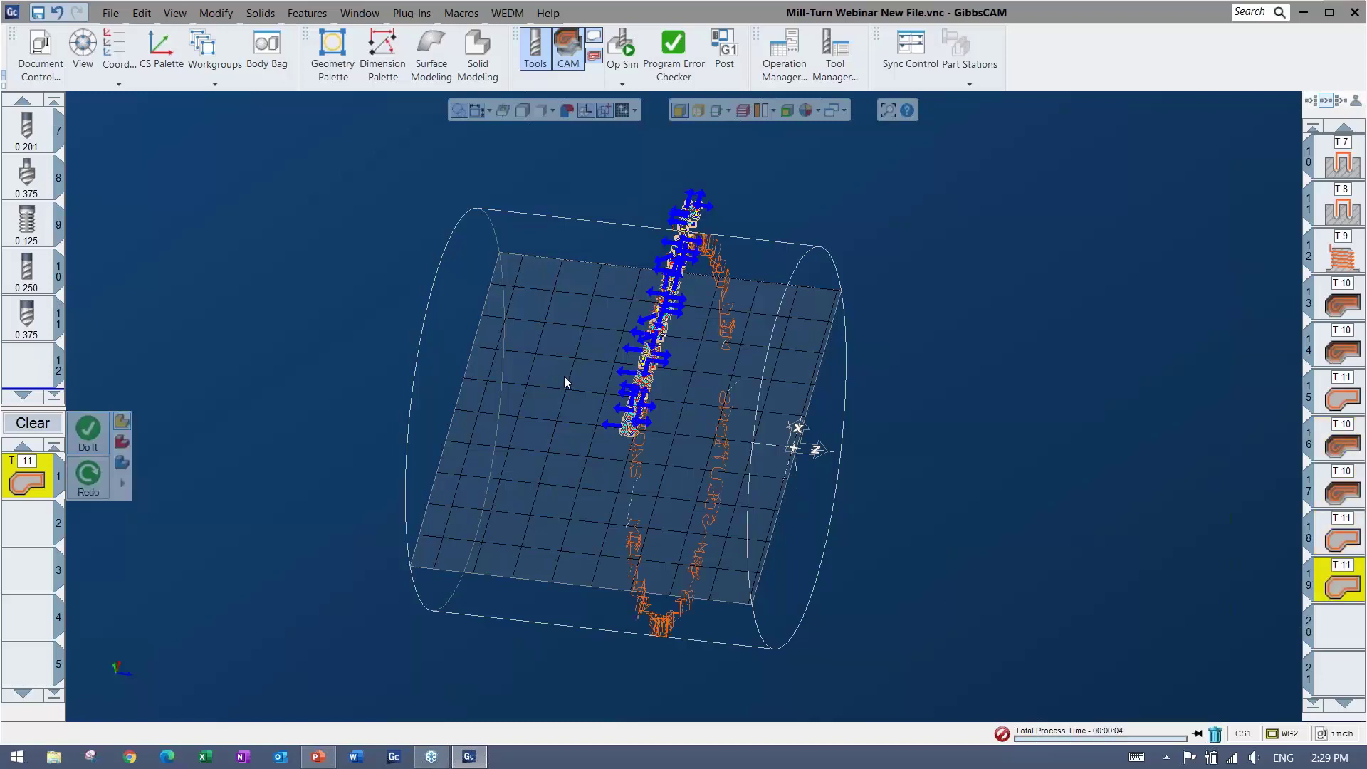
Step: Change the engraving contour's machining coordinate system to the ZX plane, regenerate the toolpath and close the process settings
middle_drag(558, 450, 320, 470)
double_click(21, 476)
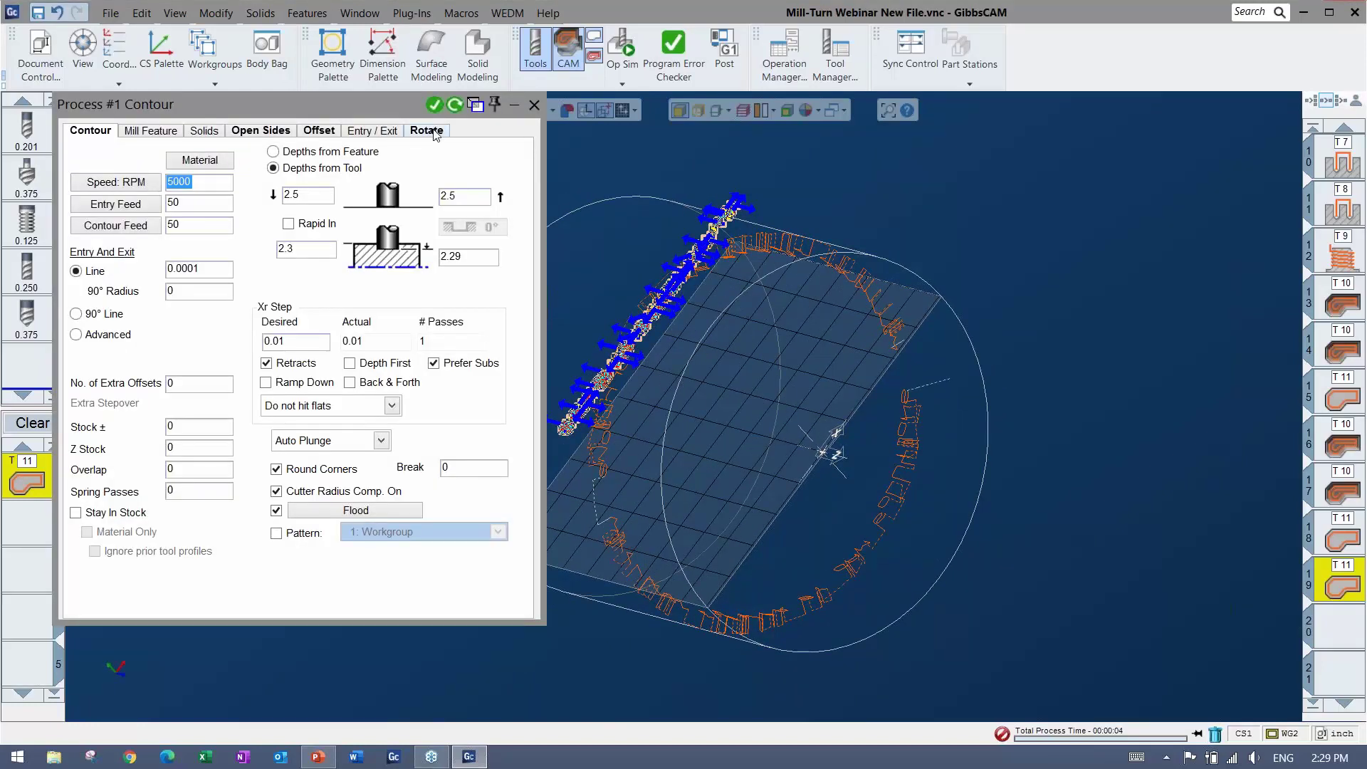
click(431, 131)
click(201, 161)
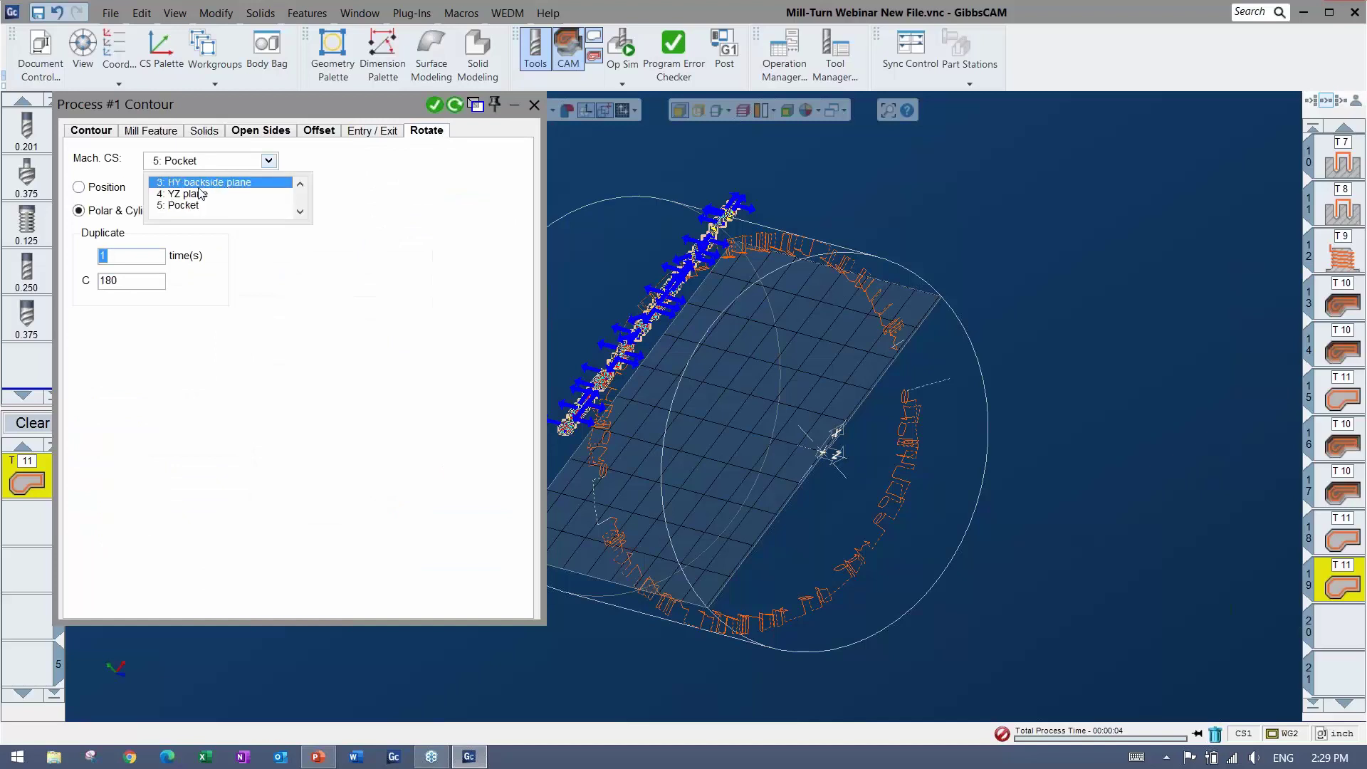
click(193, 189)
click(456, 105)
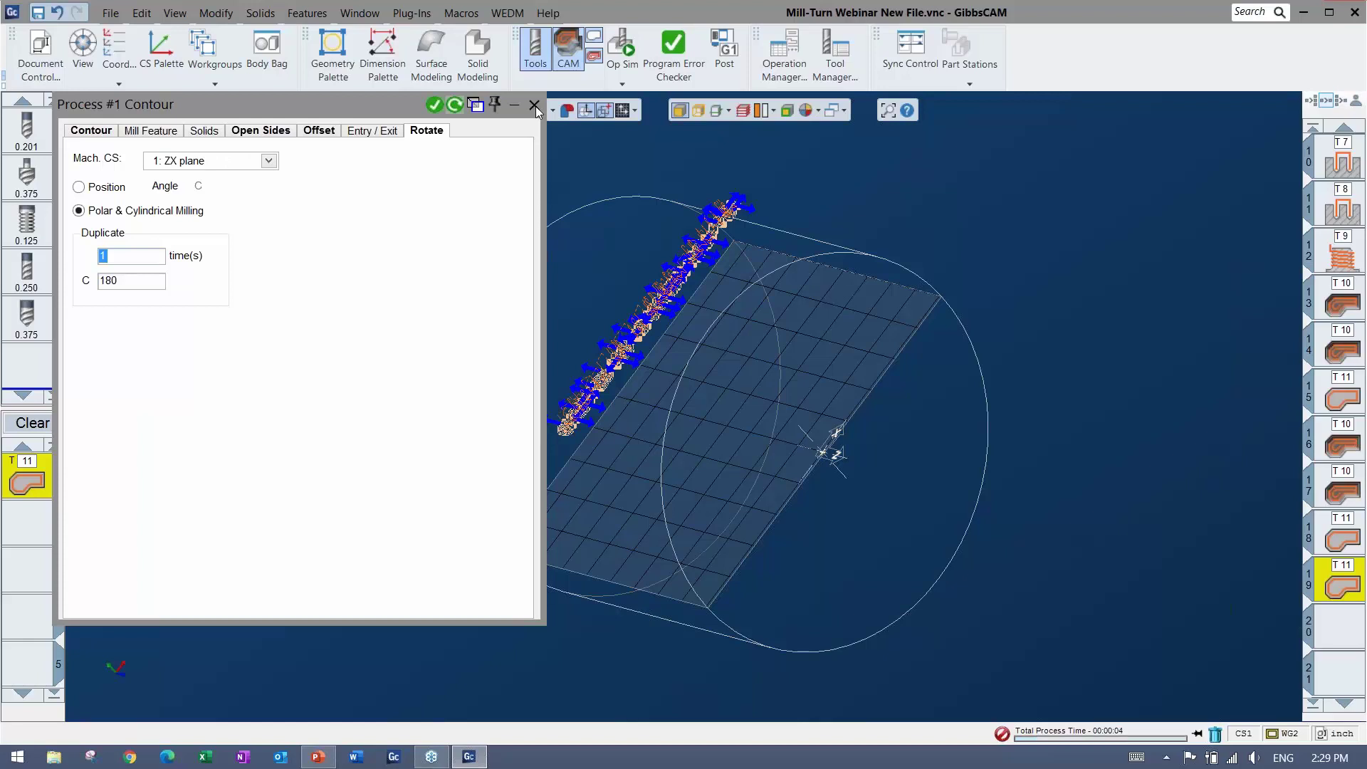
click(534, 106)
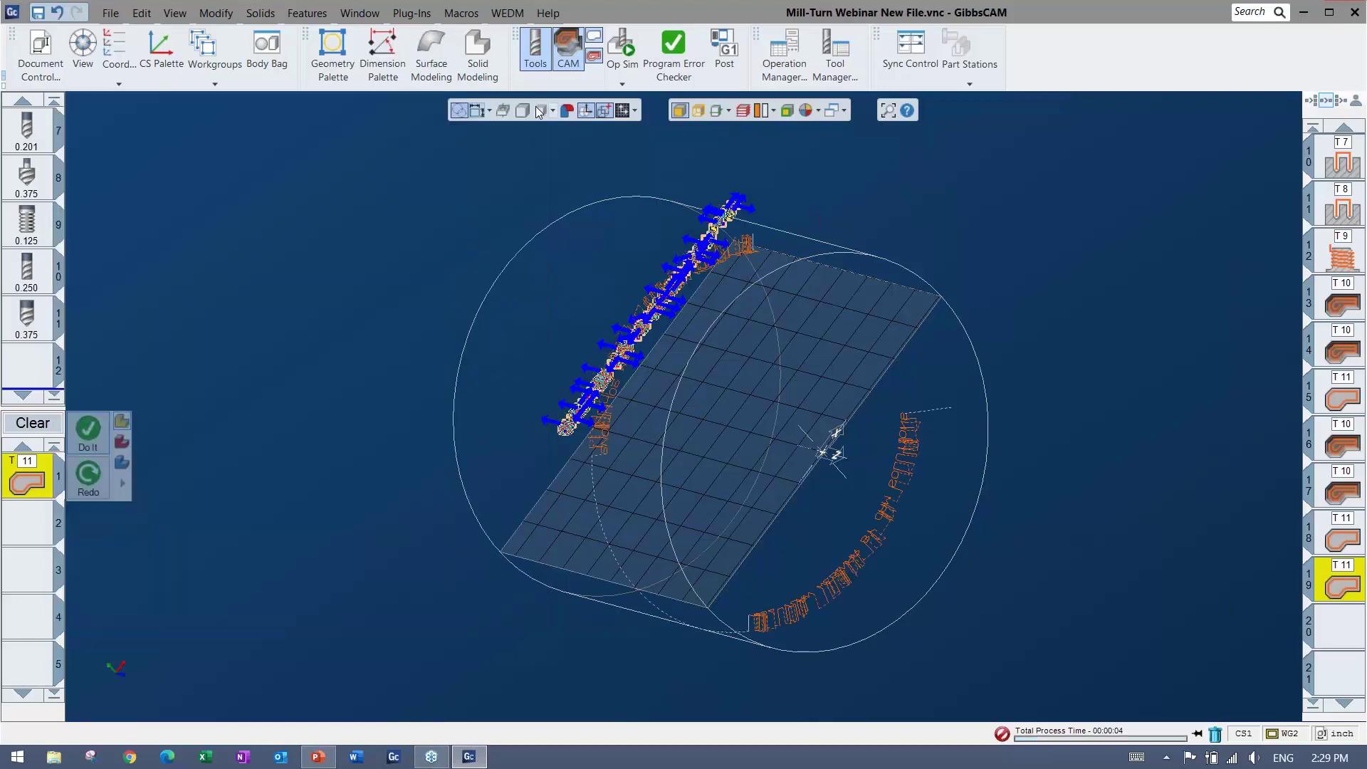
Step: Open the operation simulation and set a stop before operation 19
click(610, 58)
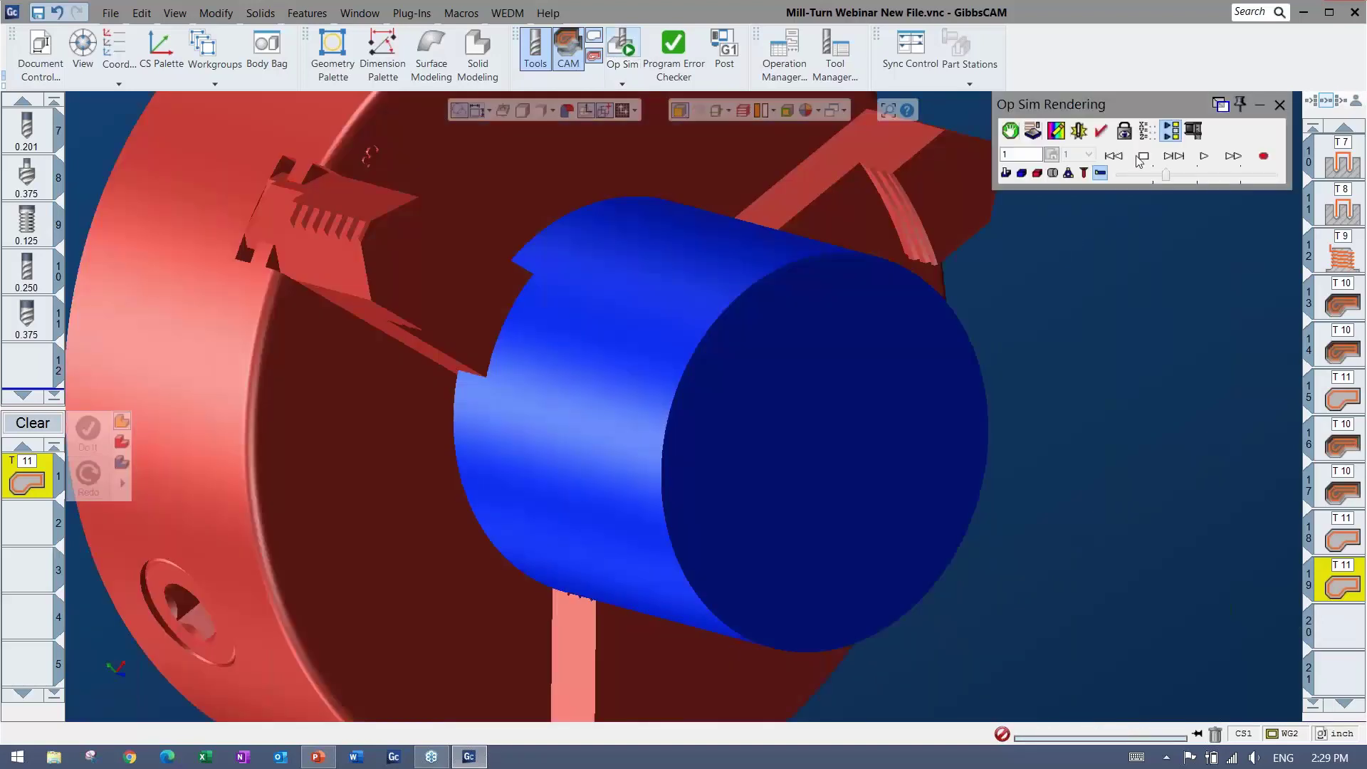
click(1203, 156)
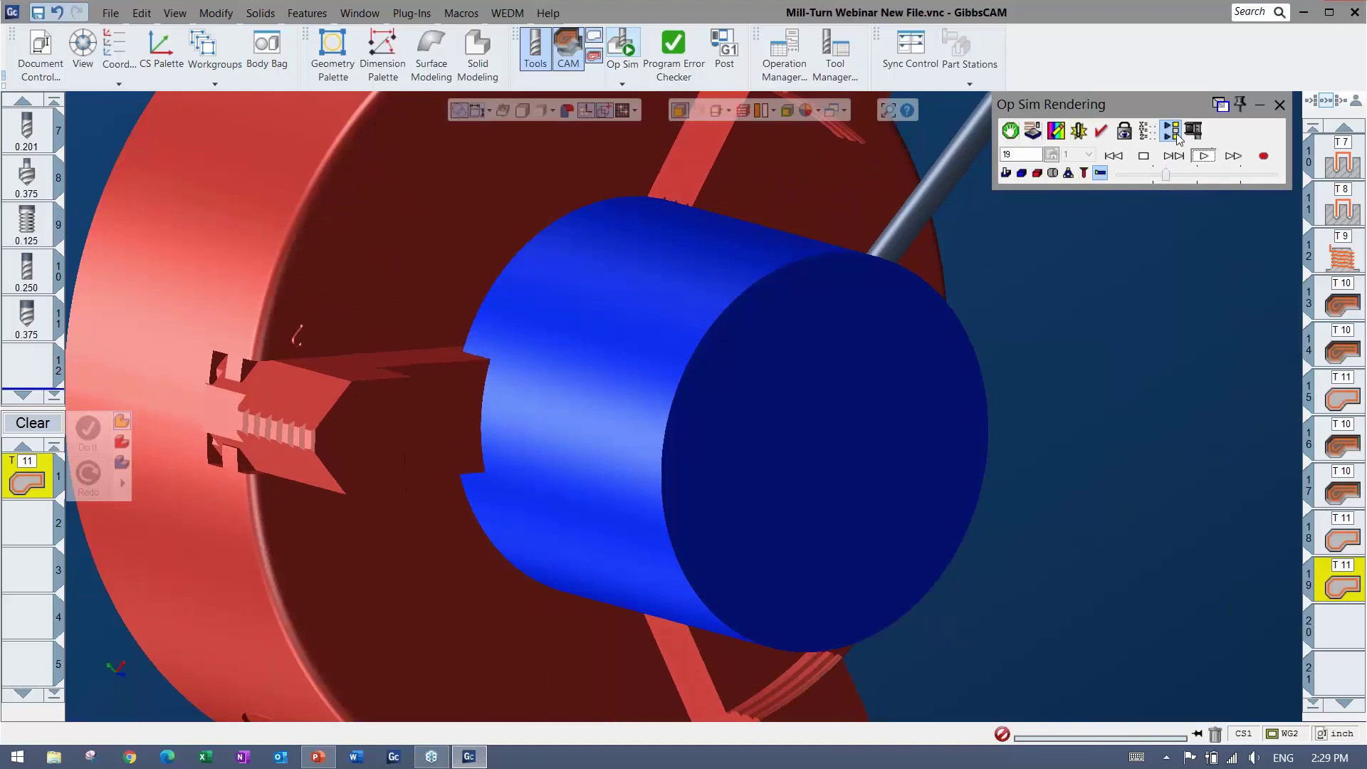
click(1203, 157)
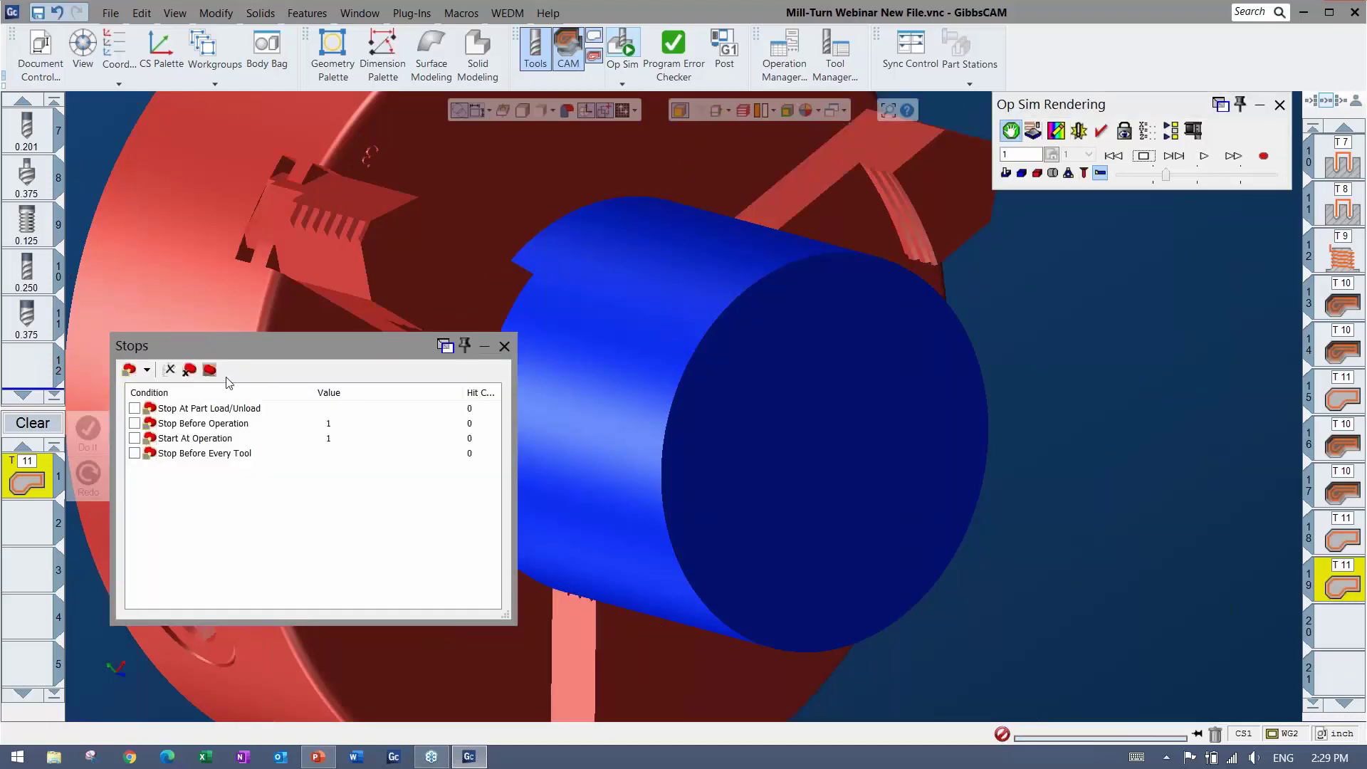
double_click(173, 426)
click(773, 347)
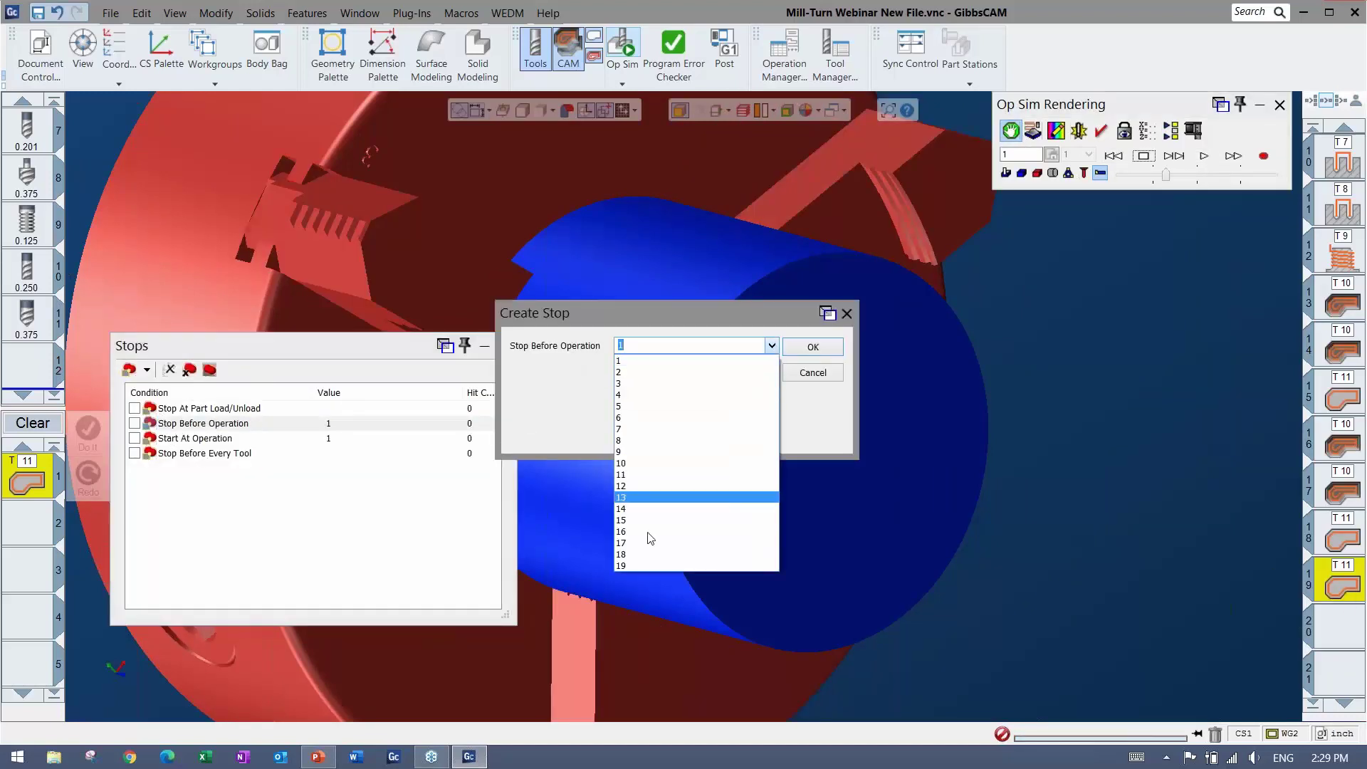
click(633, 569)
click(812, 346)
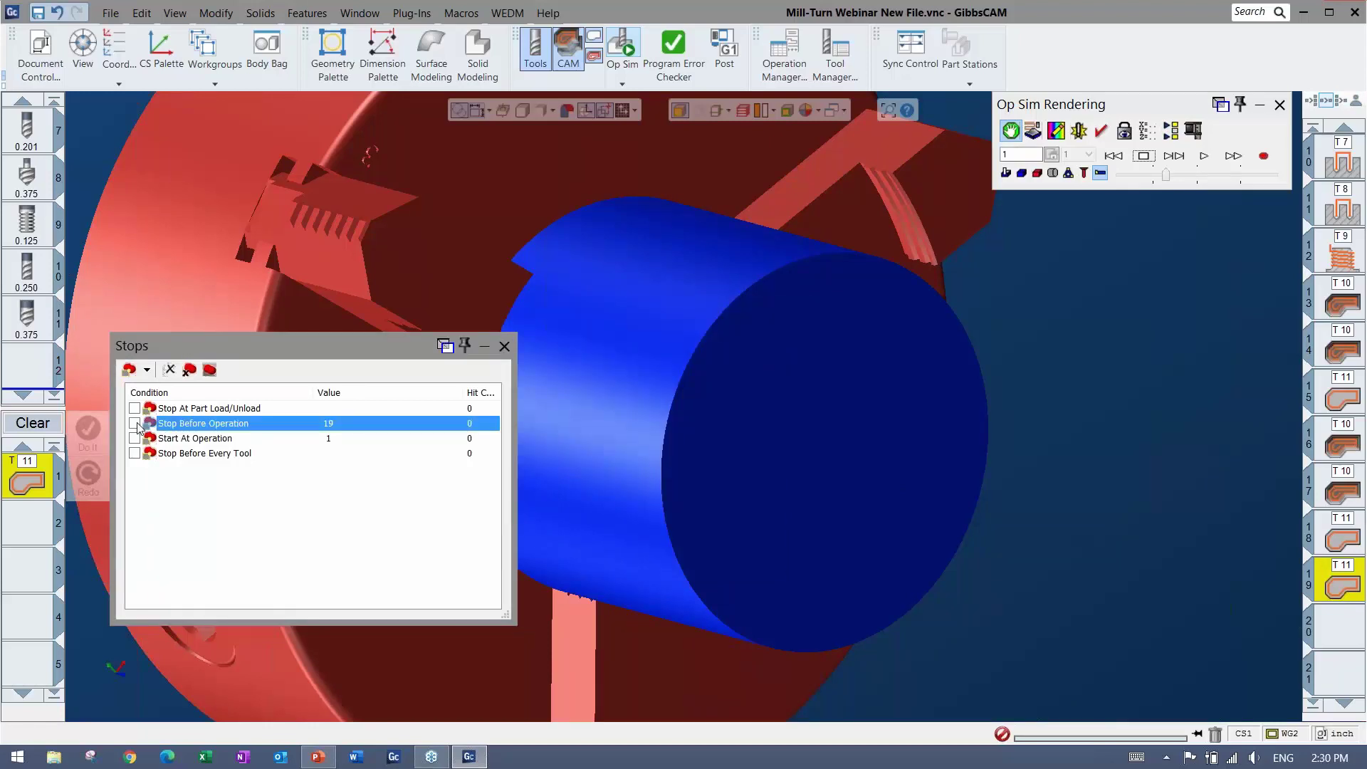
click(504, 346)
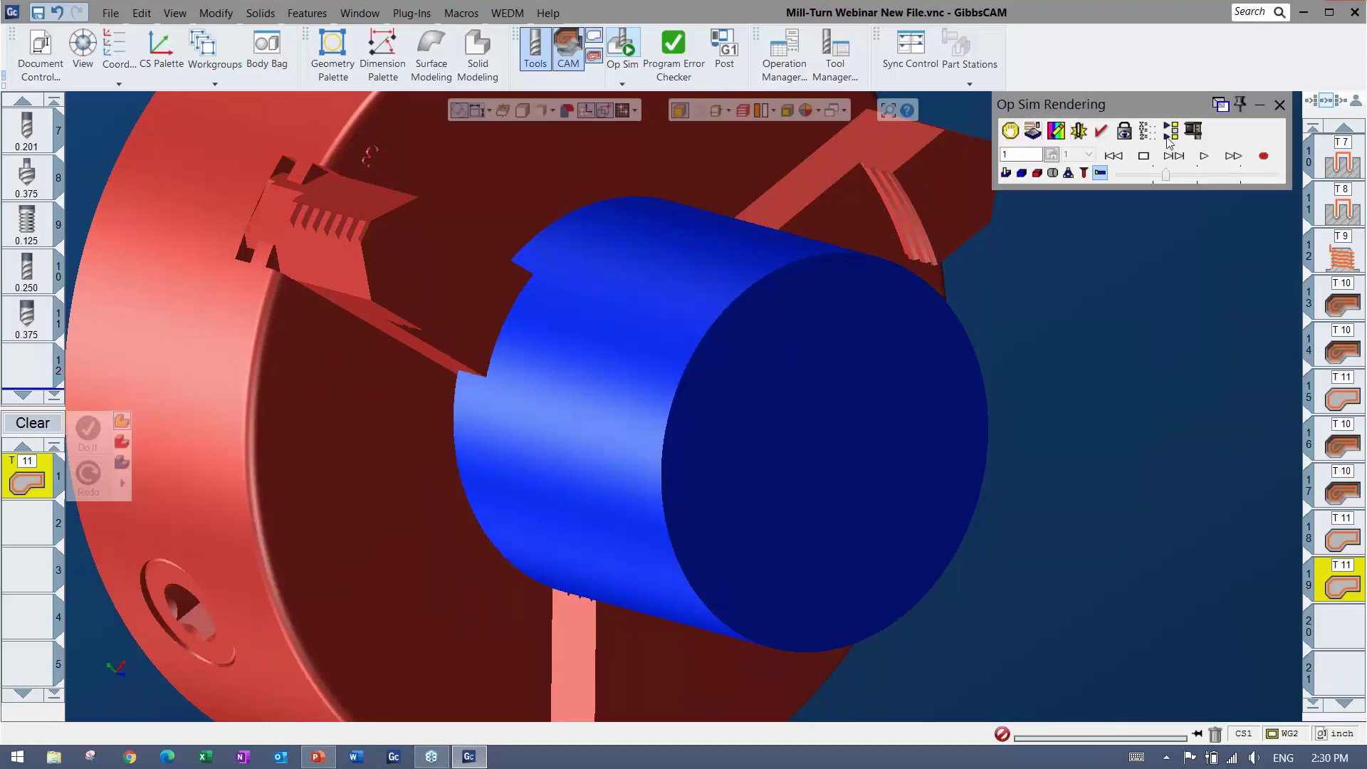
Step: Simulate the machining at high speed up to the stop before the engraving operation
click(1204, 155)
drag(1165, 175, 1265, 176)
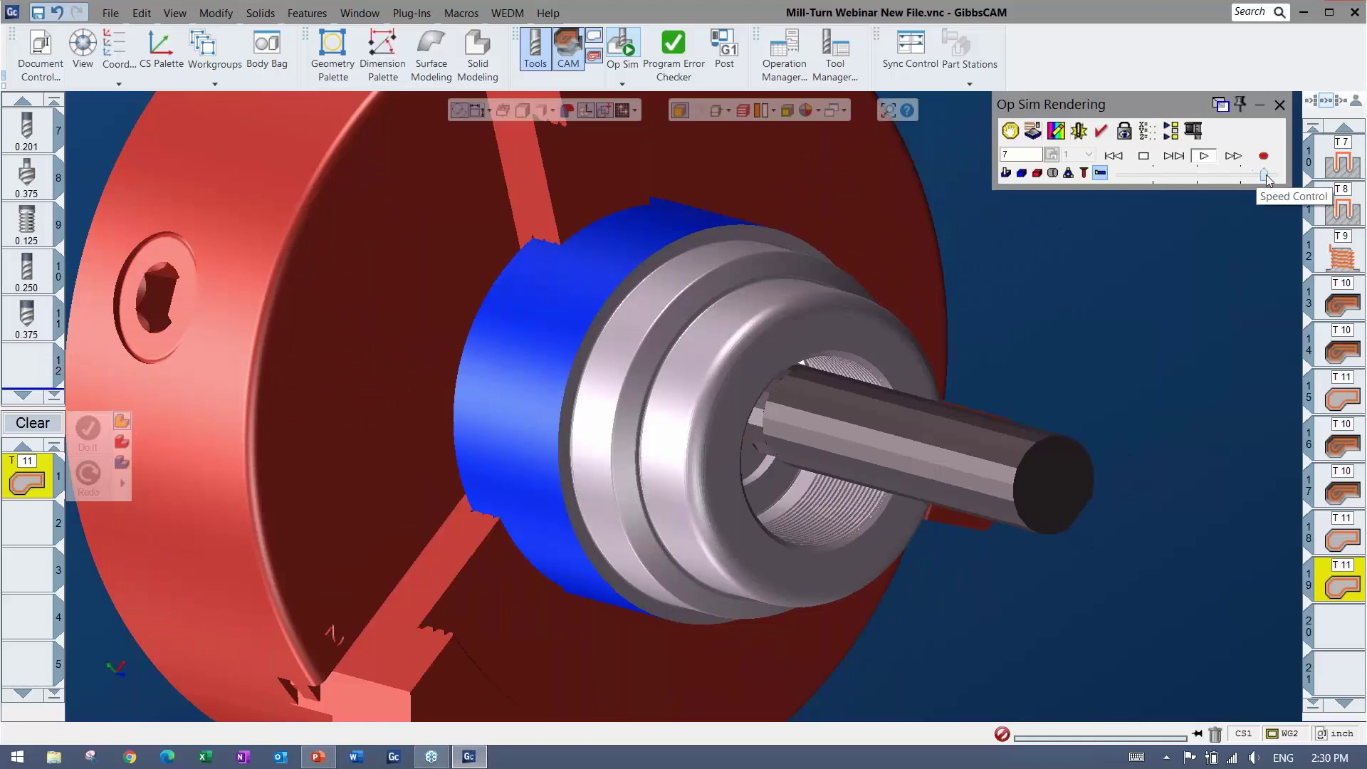
click(1229, 165)
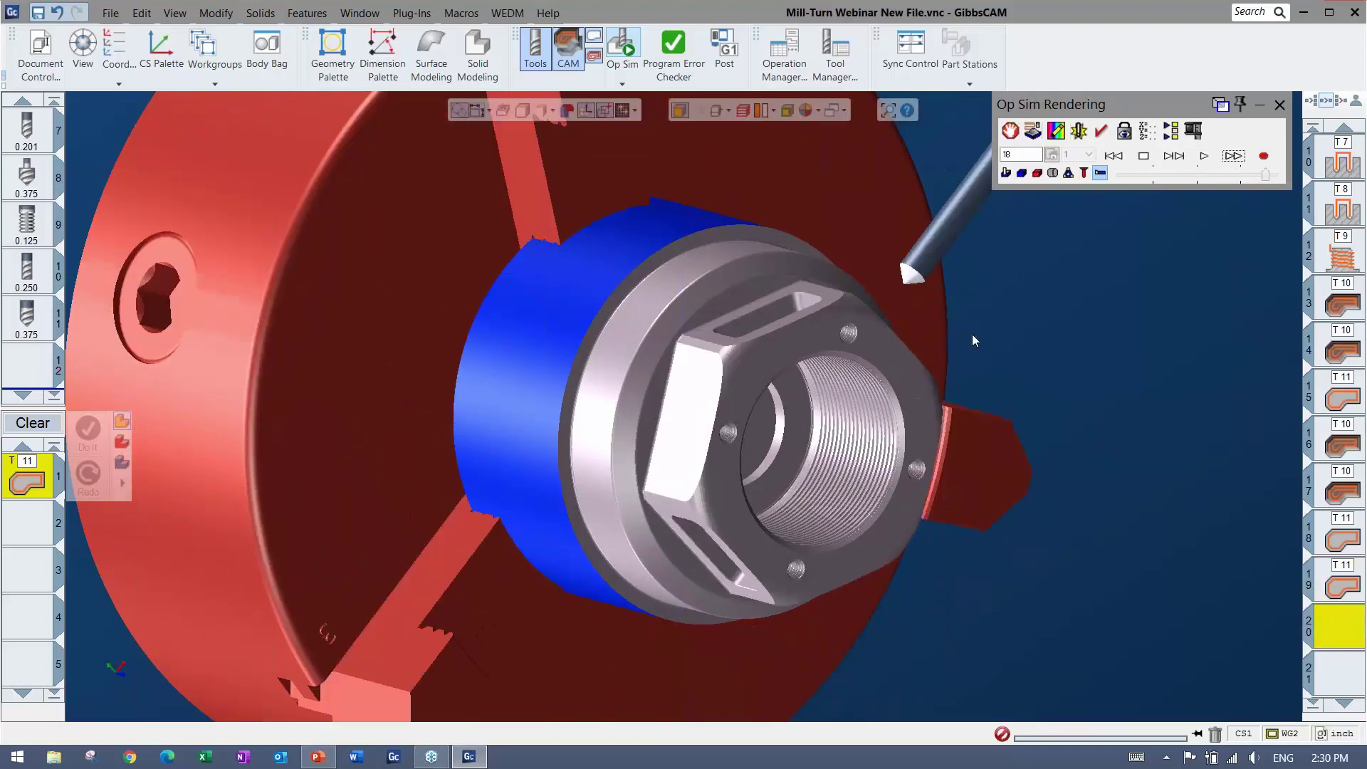
Step: Simulate the rotary engraving at reduced speed, inspect the engraved text on both sides of the flange and close the simulation
click(1137, 174)
click(1202, 157)
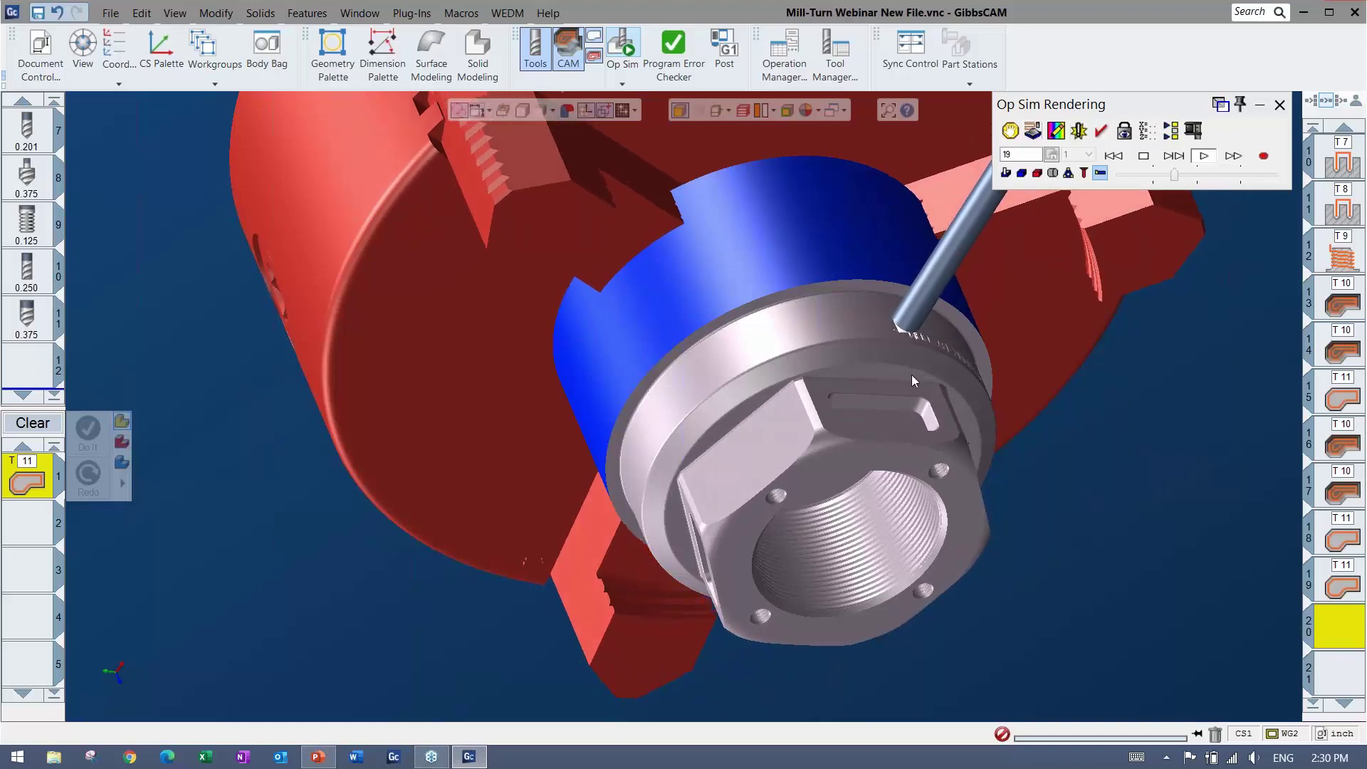
drag(1173, 175, 1191, 174)
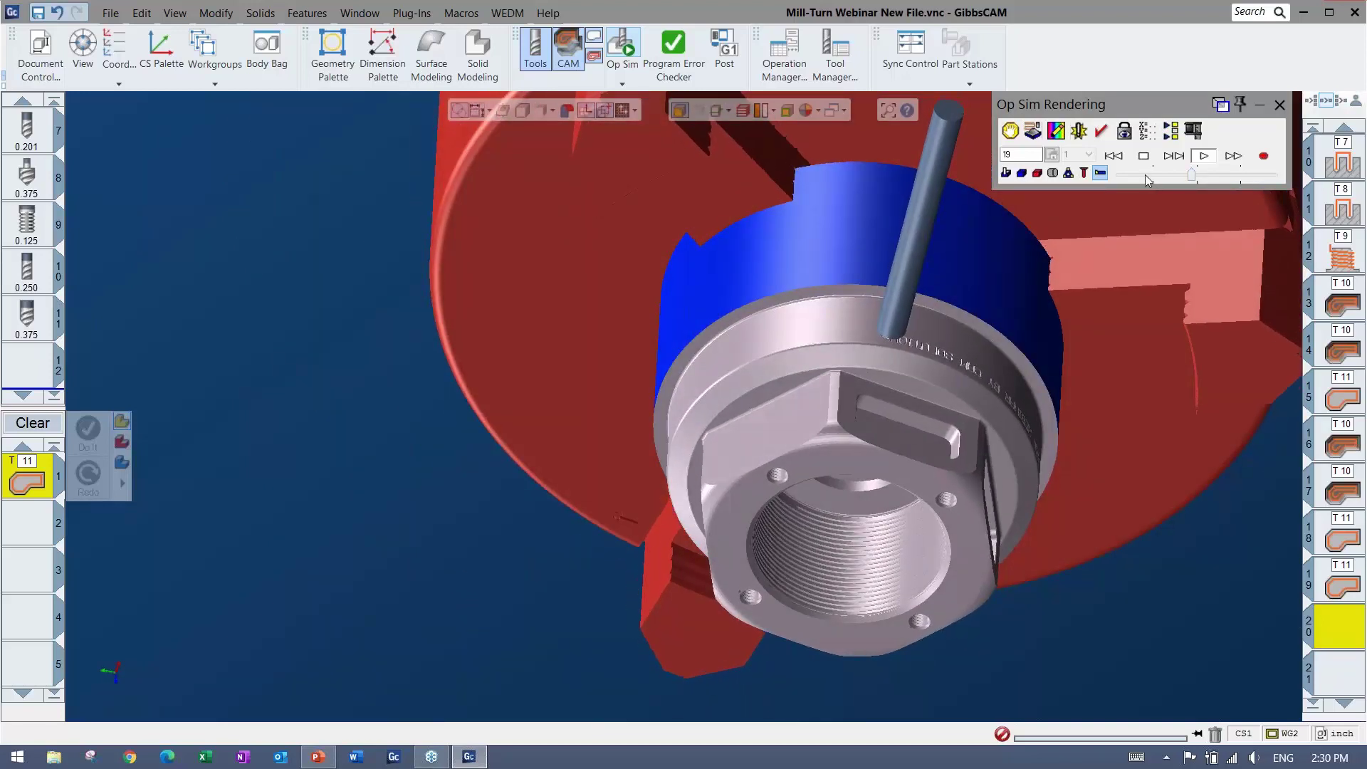
drag(1191, 174, 1213, 176)
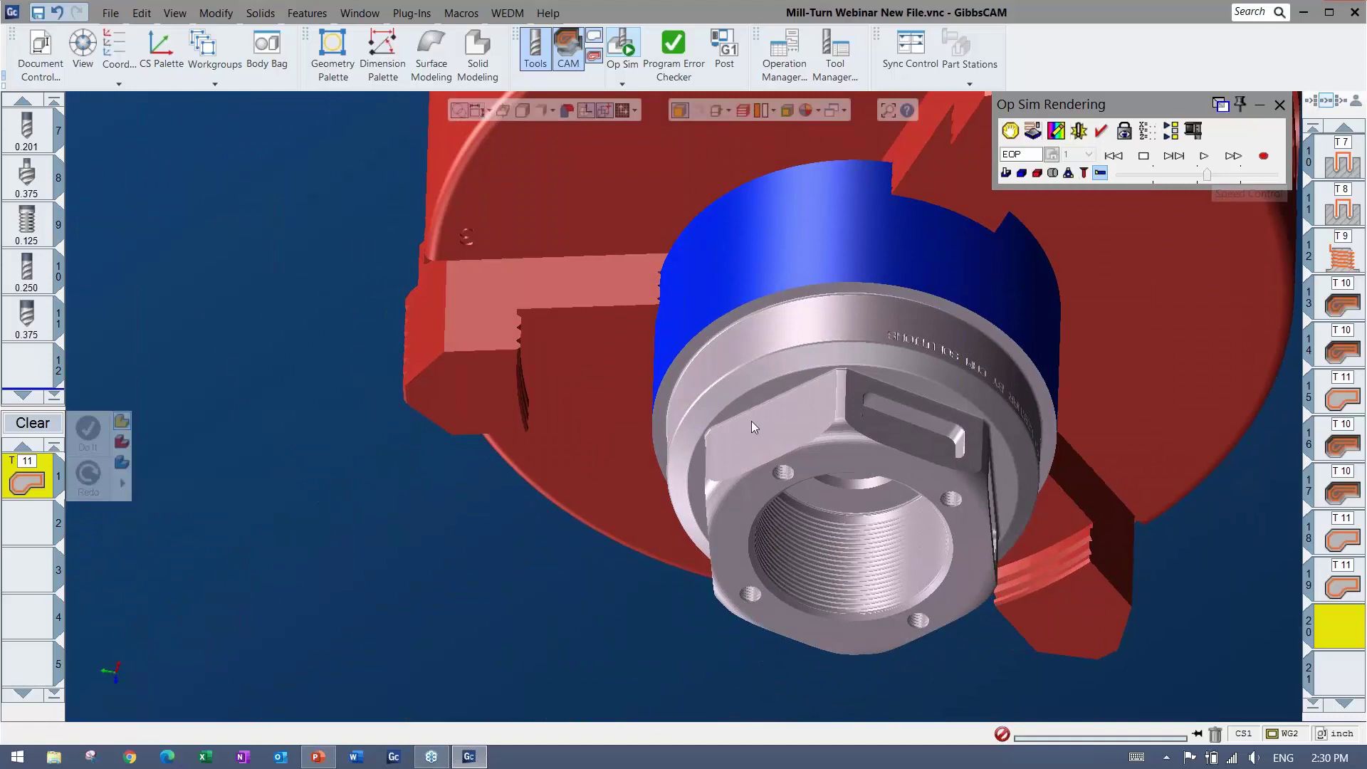
middle_drag(753, 427, 901, 484)
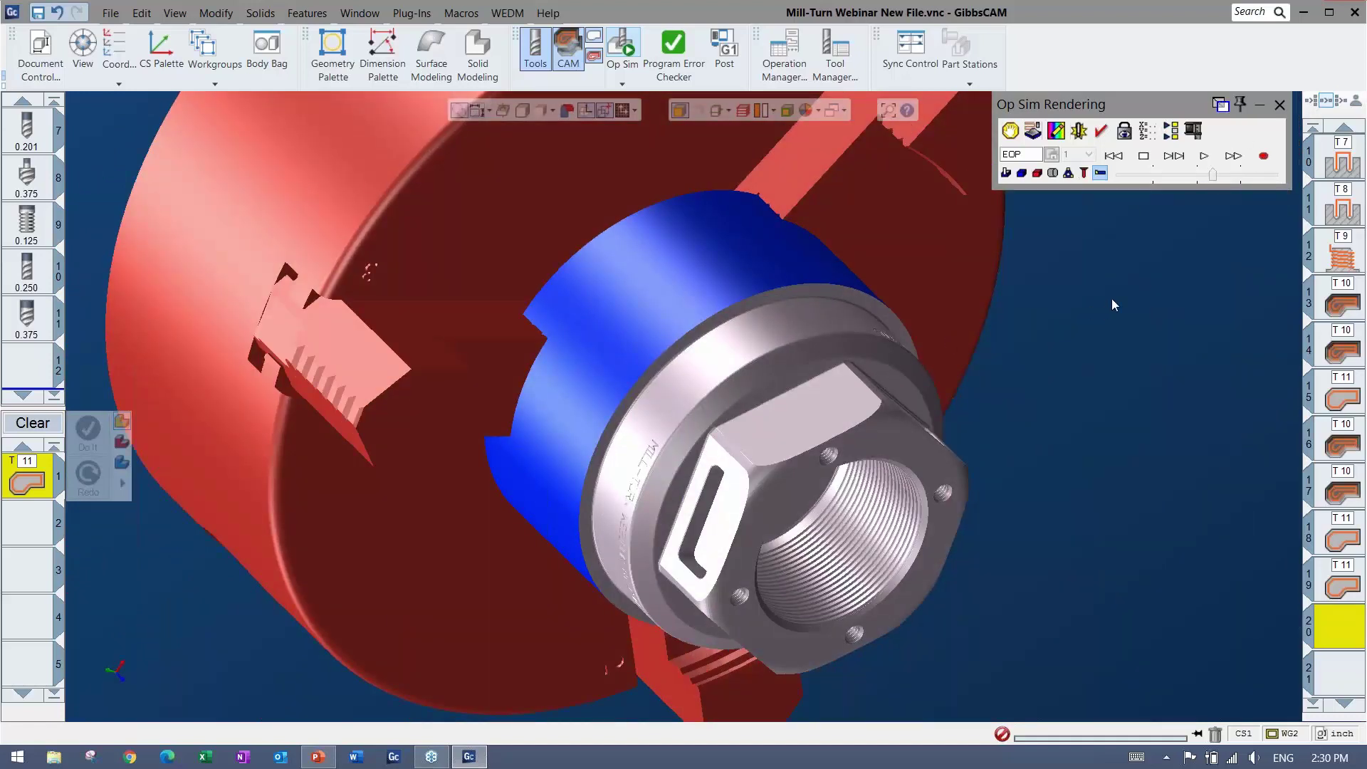
click(1279, 105)
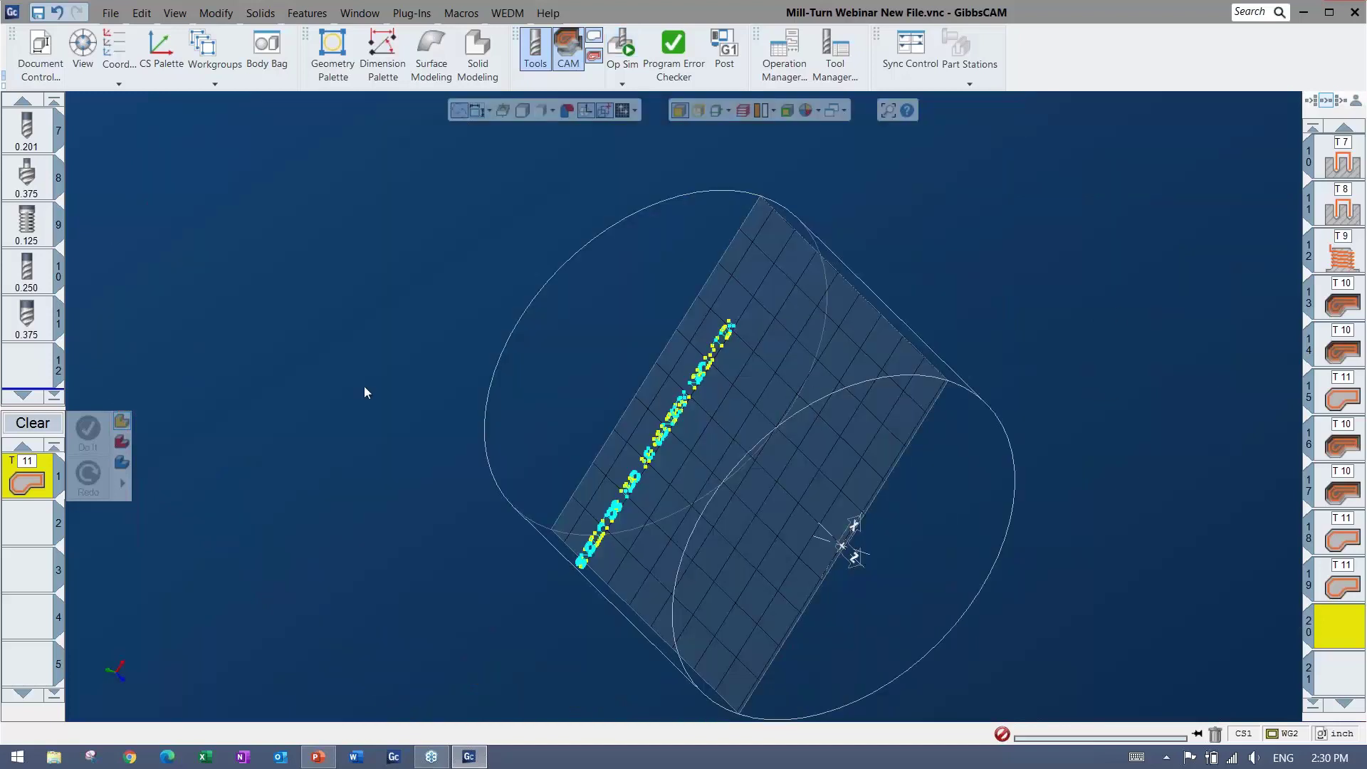
Step: Clear the process list and load the saved "9 - Part Off" process list from the Mill-Turn Webinar folder
click(28, 423)
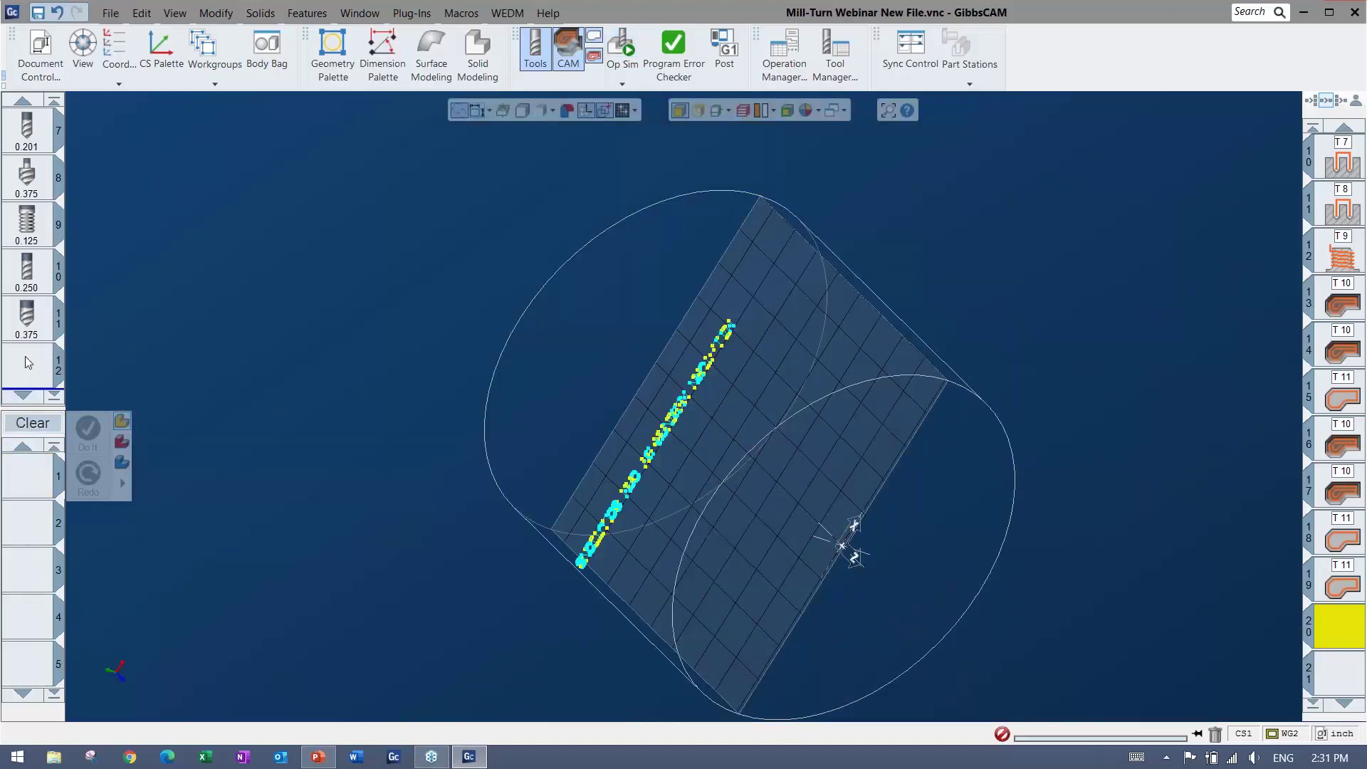
right_click(25, 478)
mouse_move(64, 606)
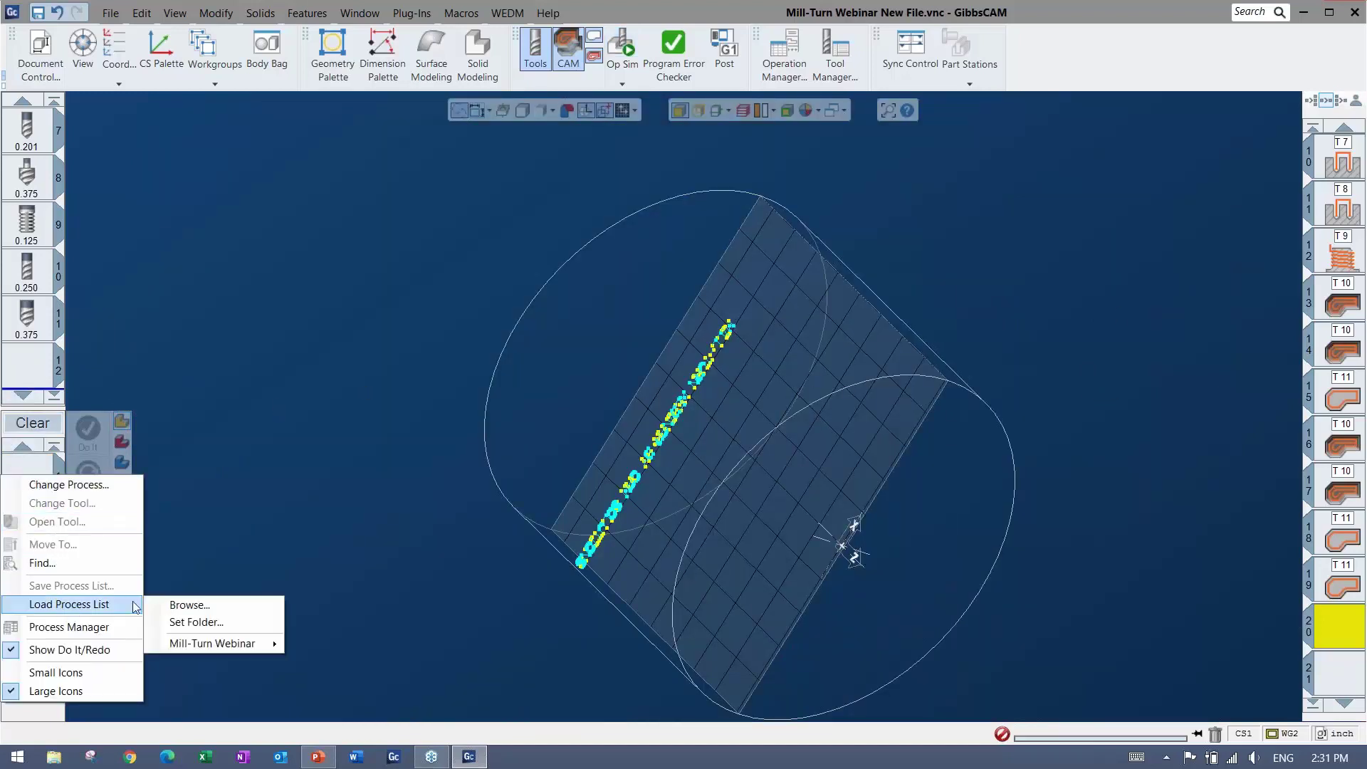
mouse_move(211, 645)
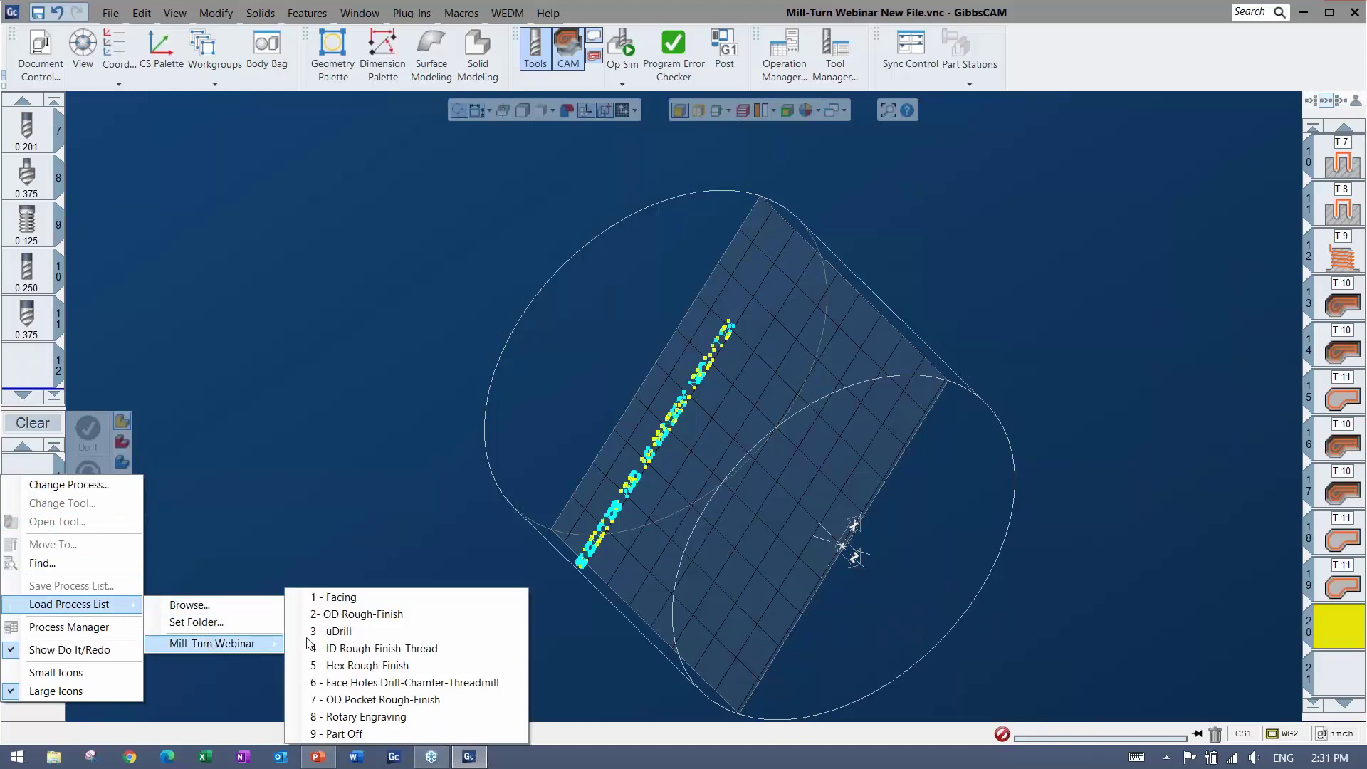
click(343, 734)
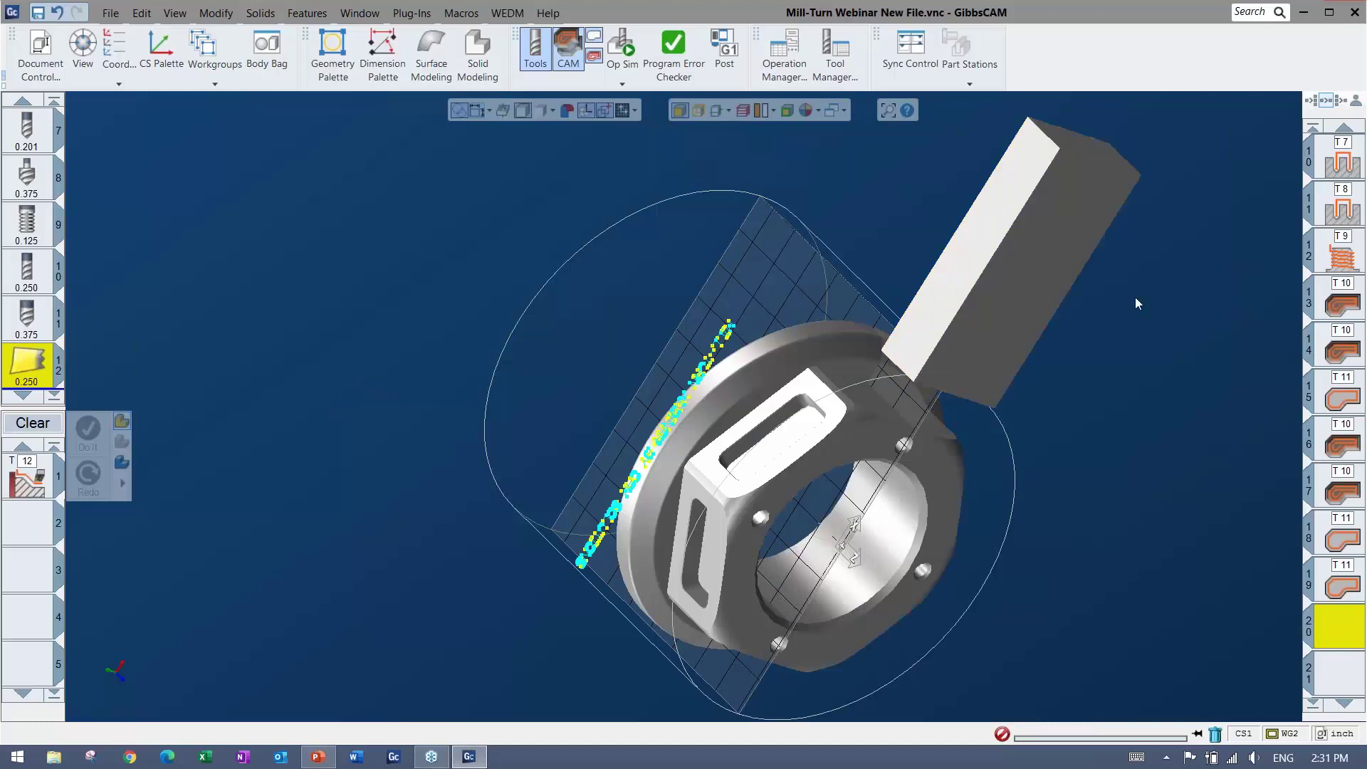
Step: Put the rectangular block solid beside the part into the Body Bag and close the bag
click(1000, 315)
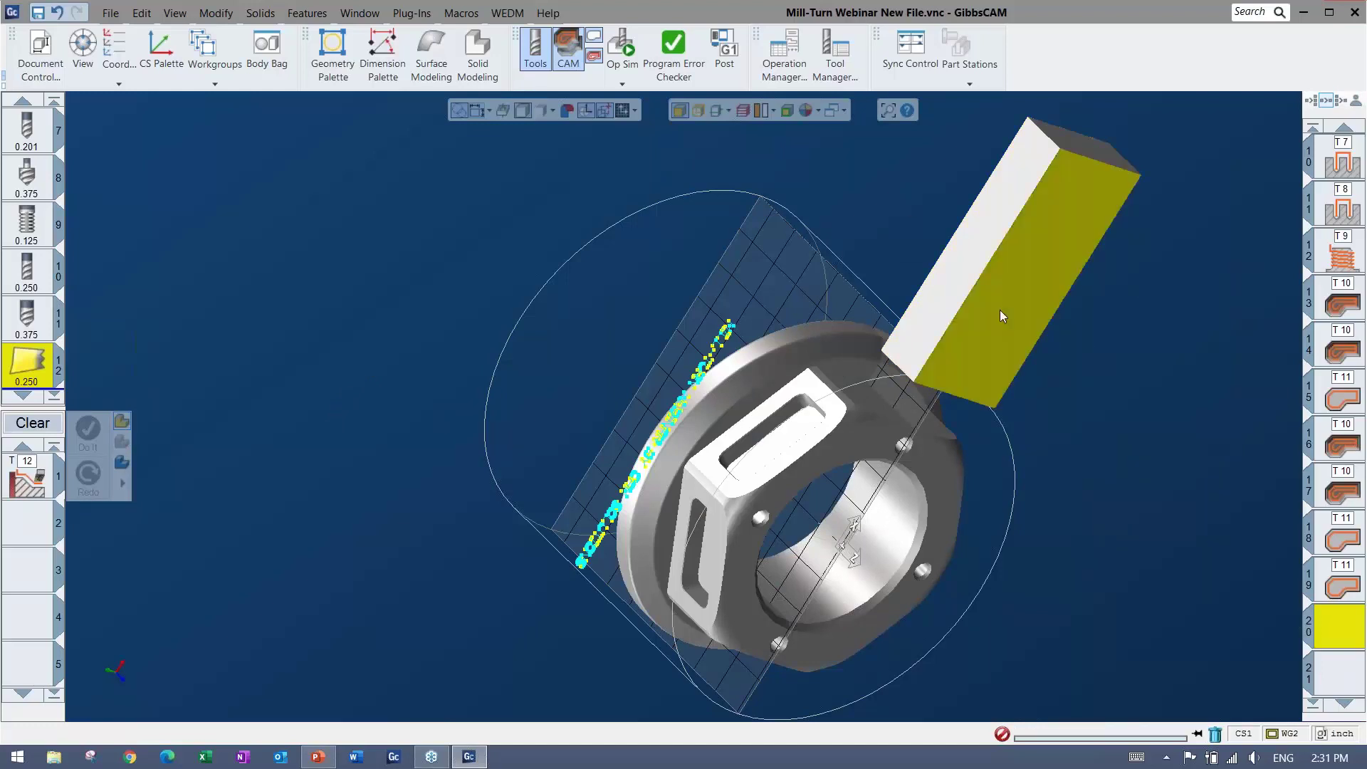
key(ctrl+b)
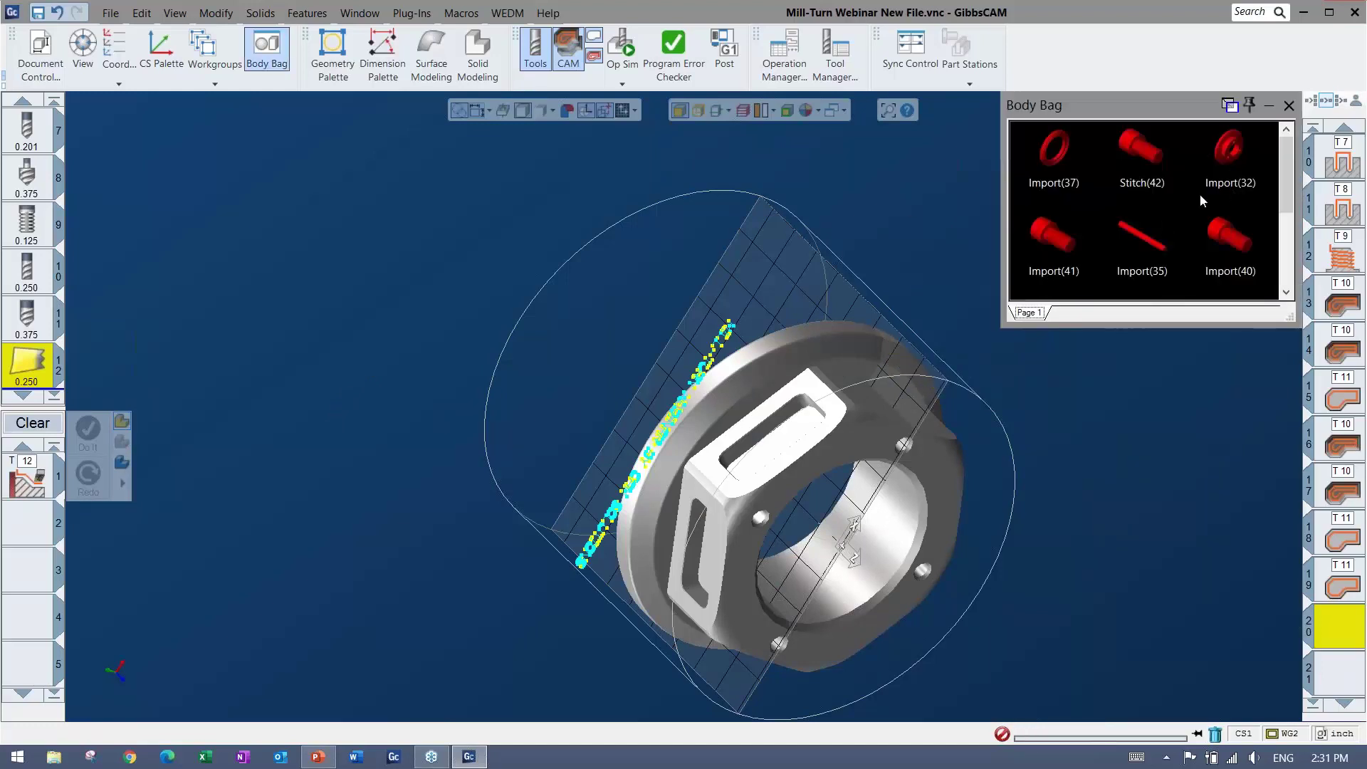
click(1289, 106)
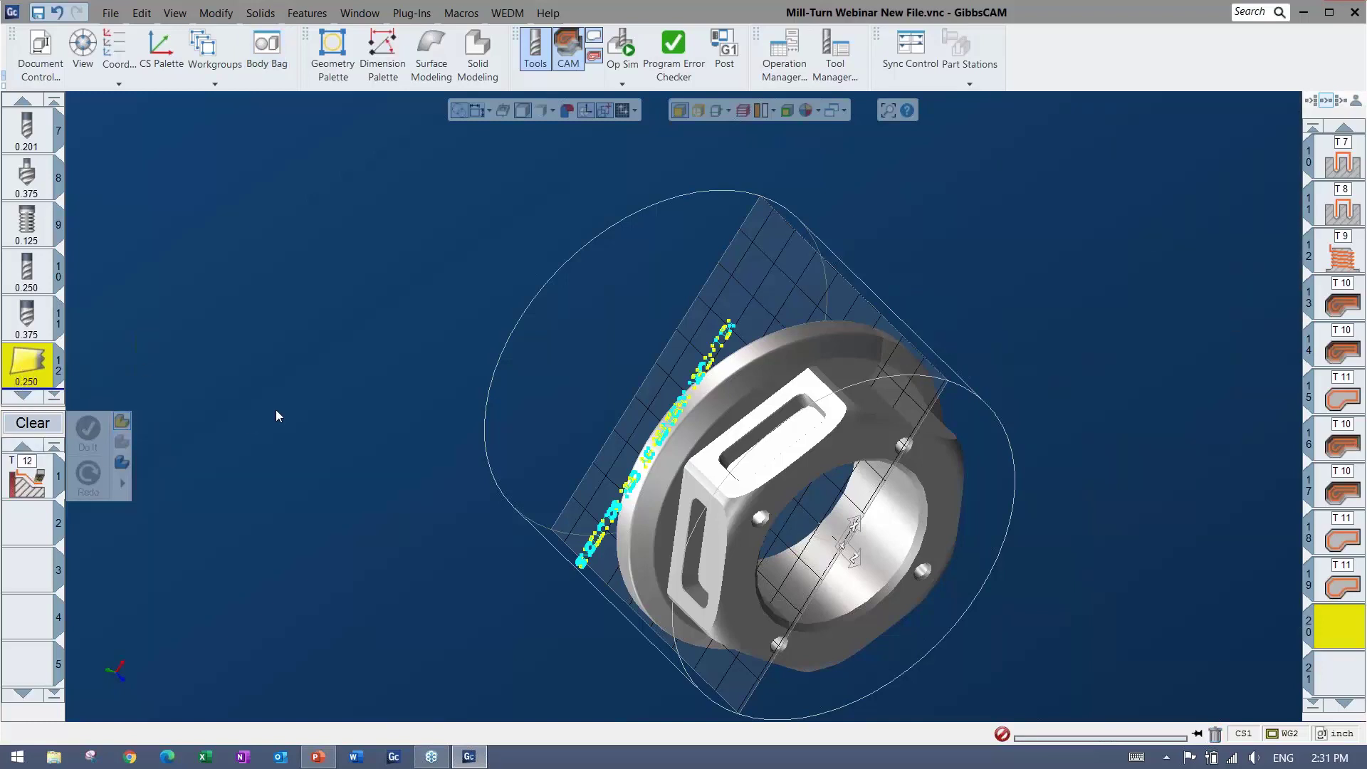
Step: Show the part in the XZ plane view and turn on the Profiler to display its turning profile around the flange
key(ctrl+1)
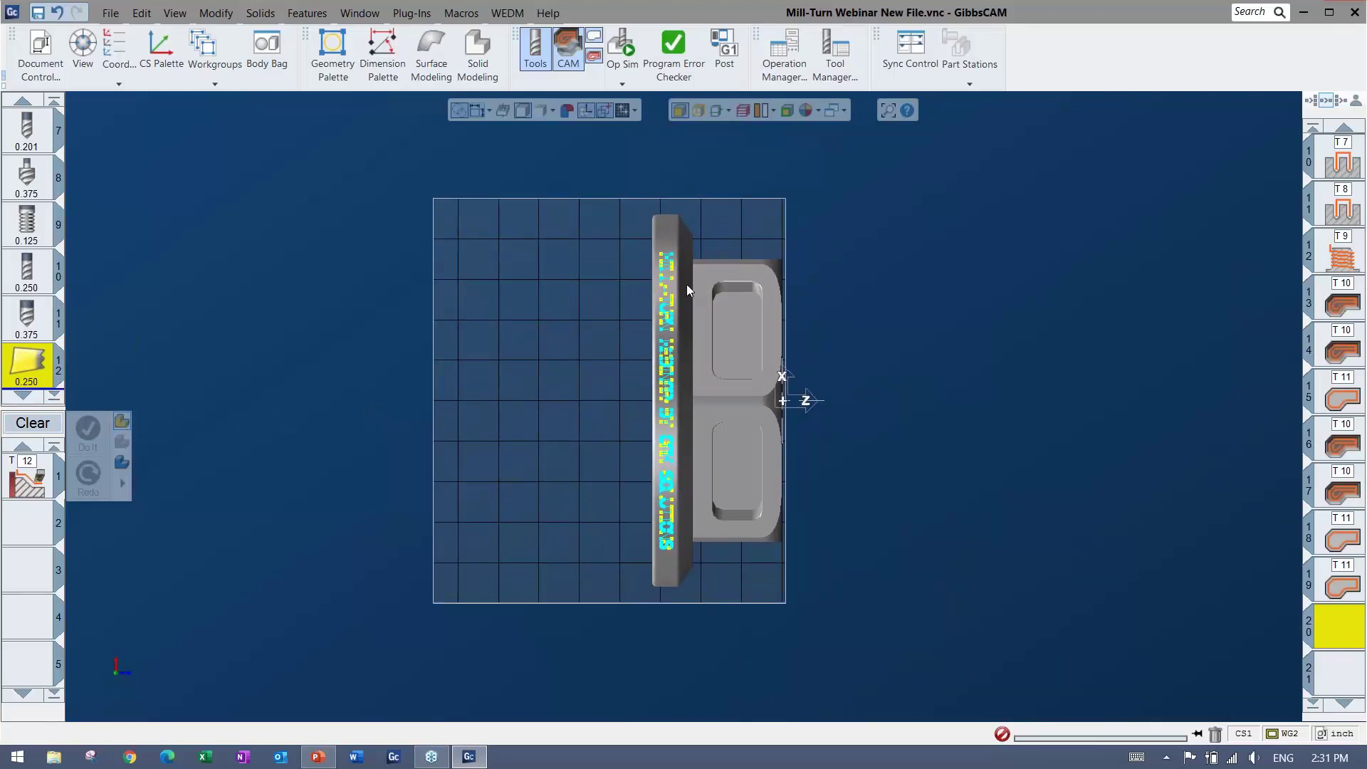
click(728, 111)
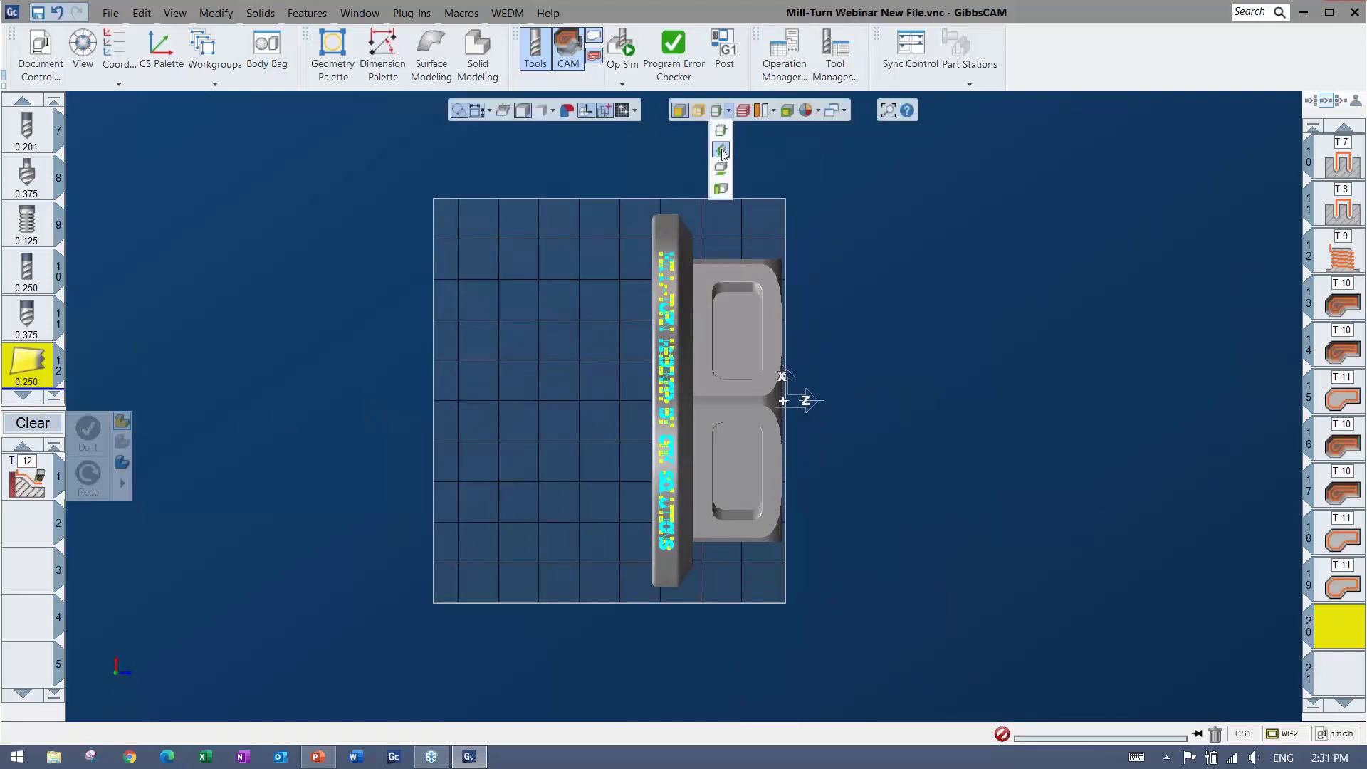
click(722, 155)
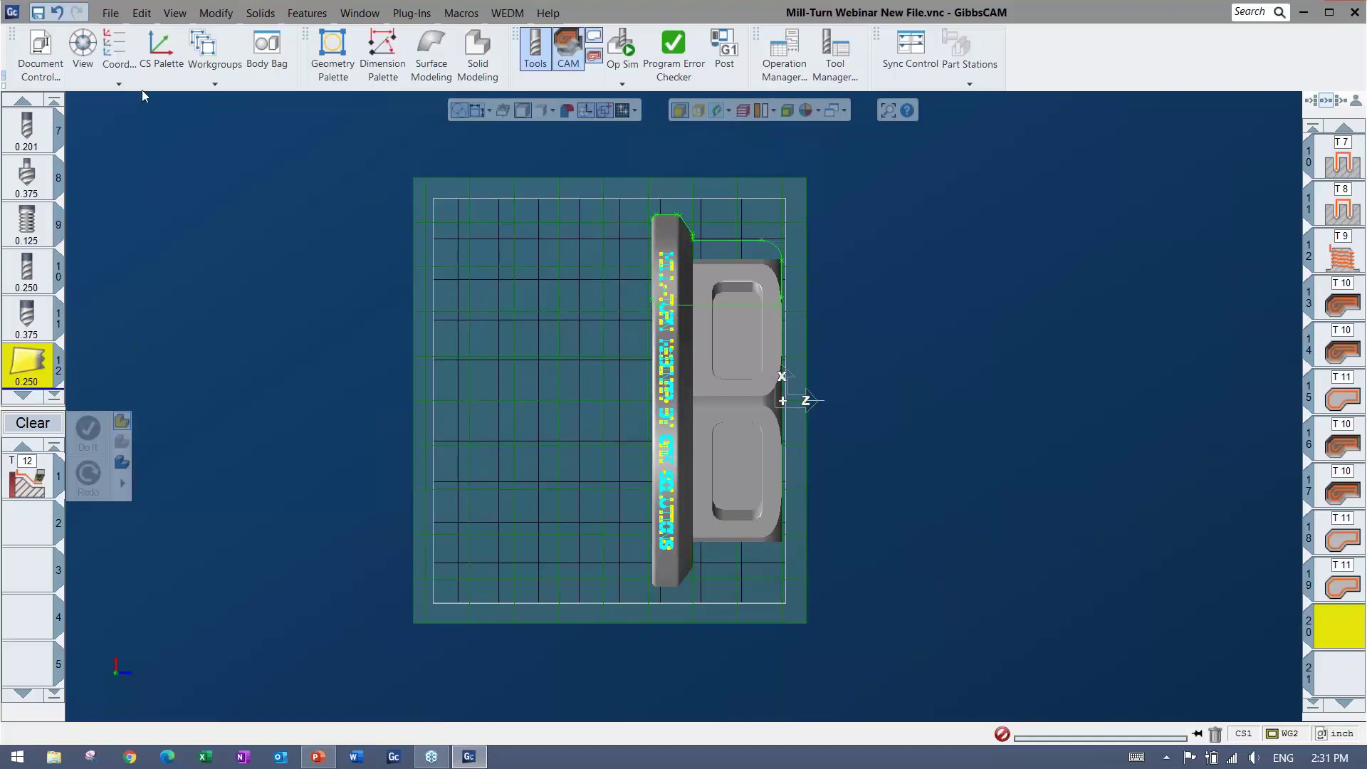
click(119, 79)
click(655, 107)
scroll(627, 207, up, 5)
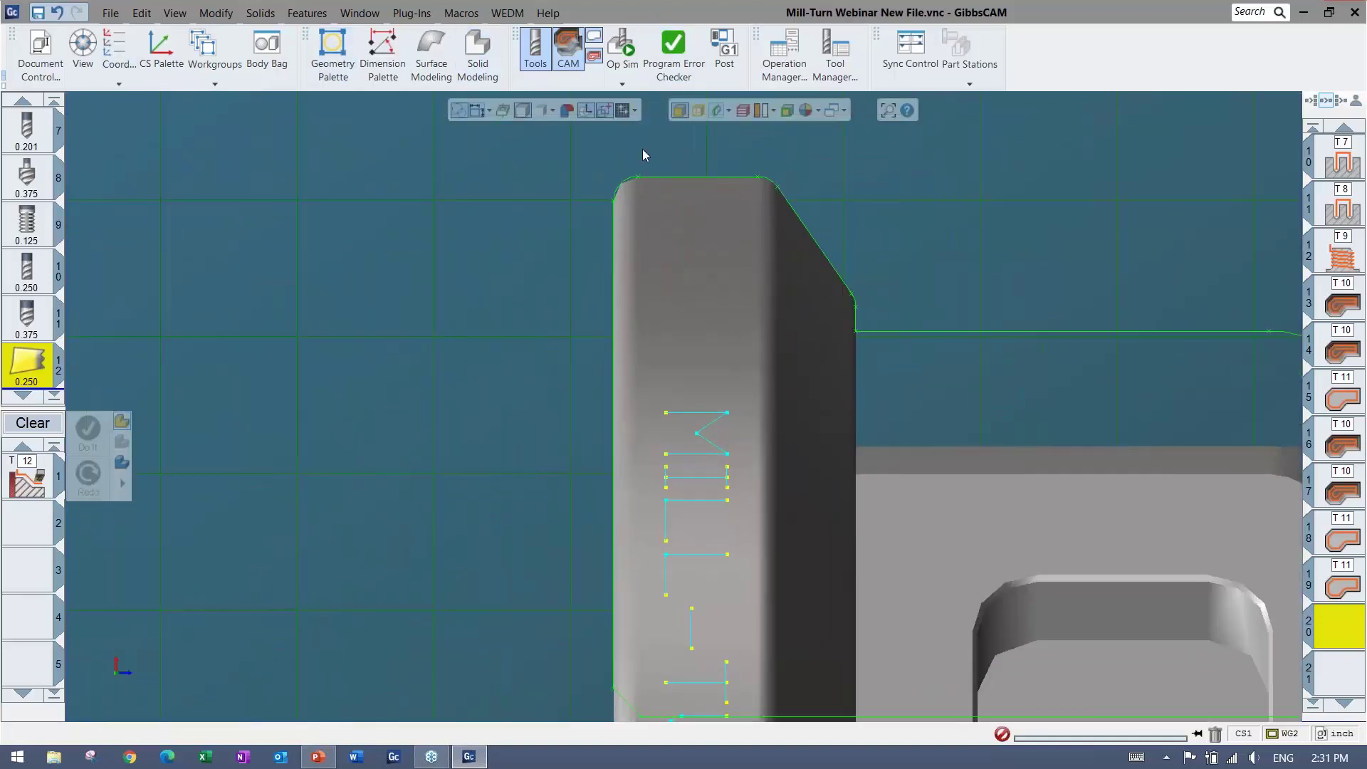
scroll(607, 527, down, 2)
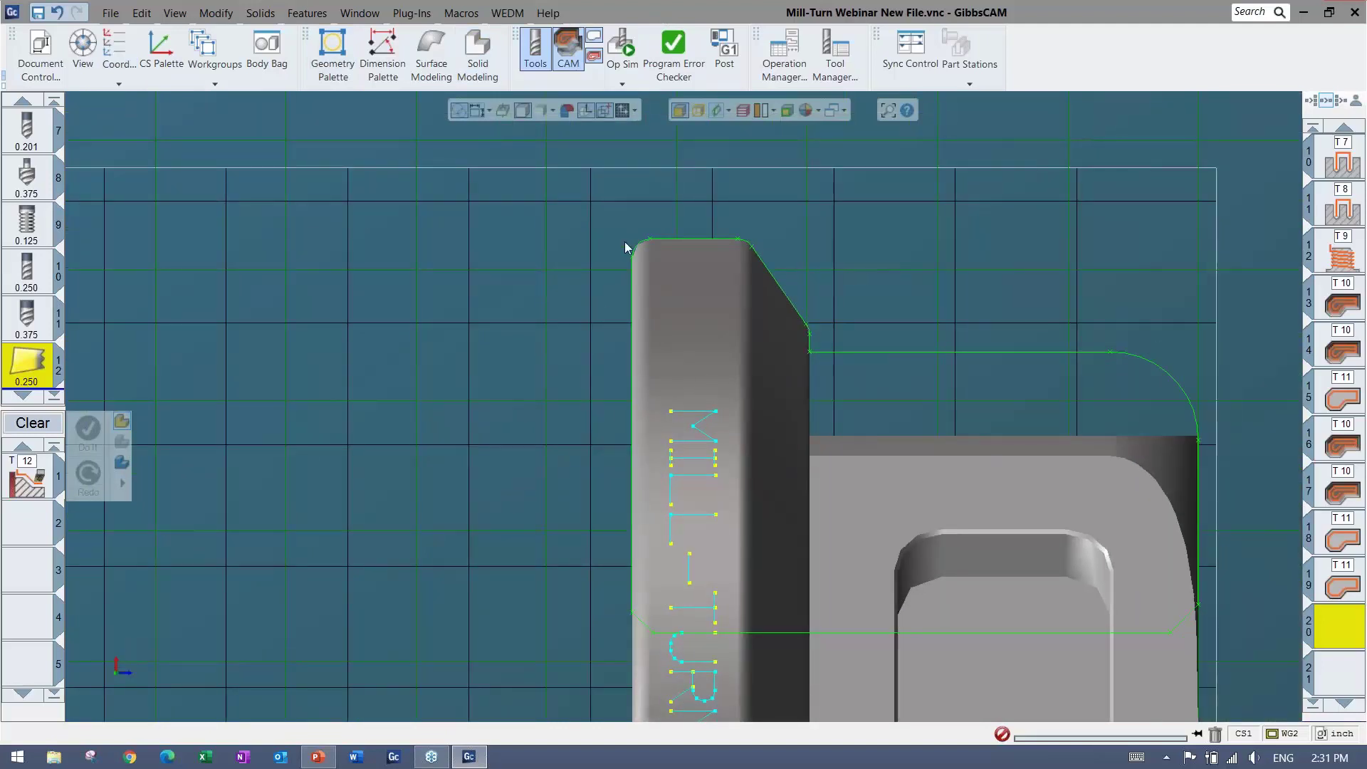
Step: Create a tool 12 operation on the flange's back face, extending the cut's start above the outer diameter and ending partway down the face
double_click(656, 239)
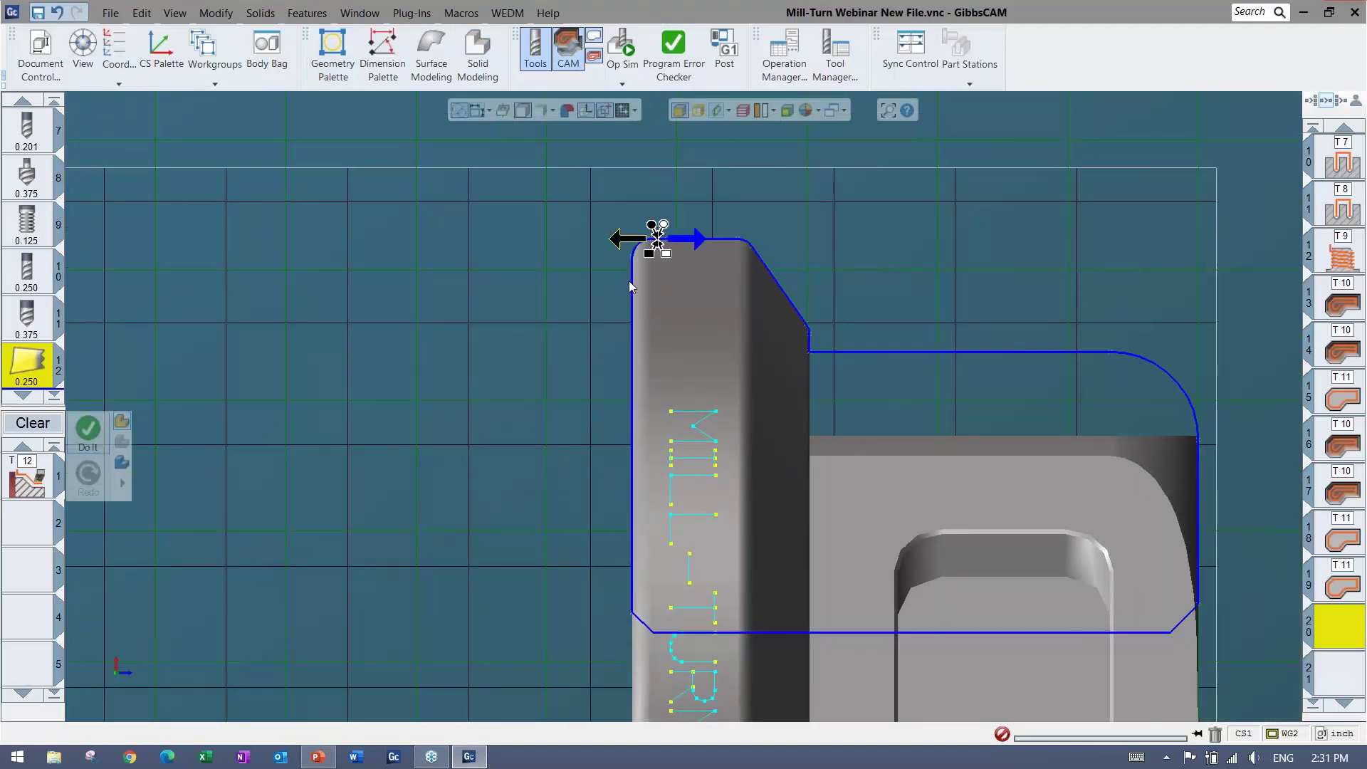
double_click(632, 287)
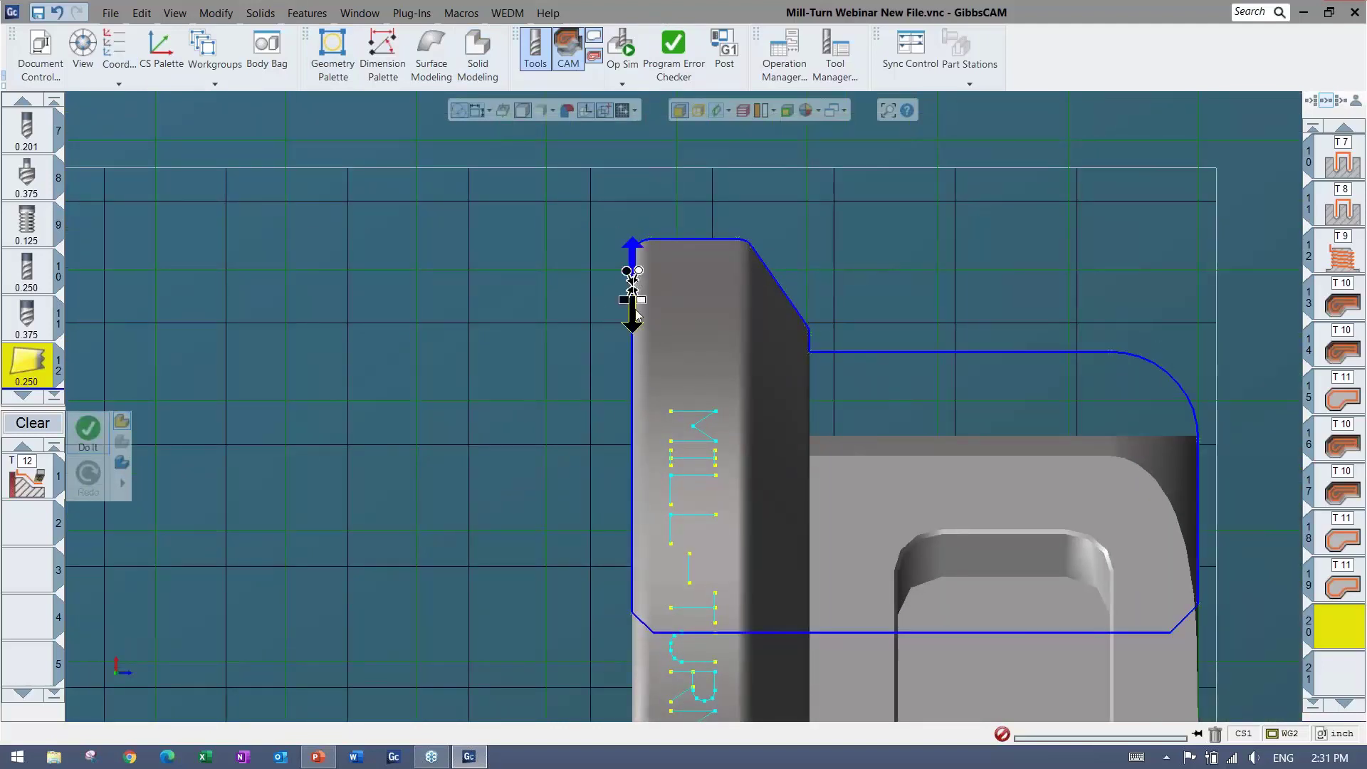
drag(636, 278, 637, 127)
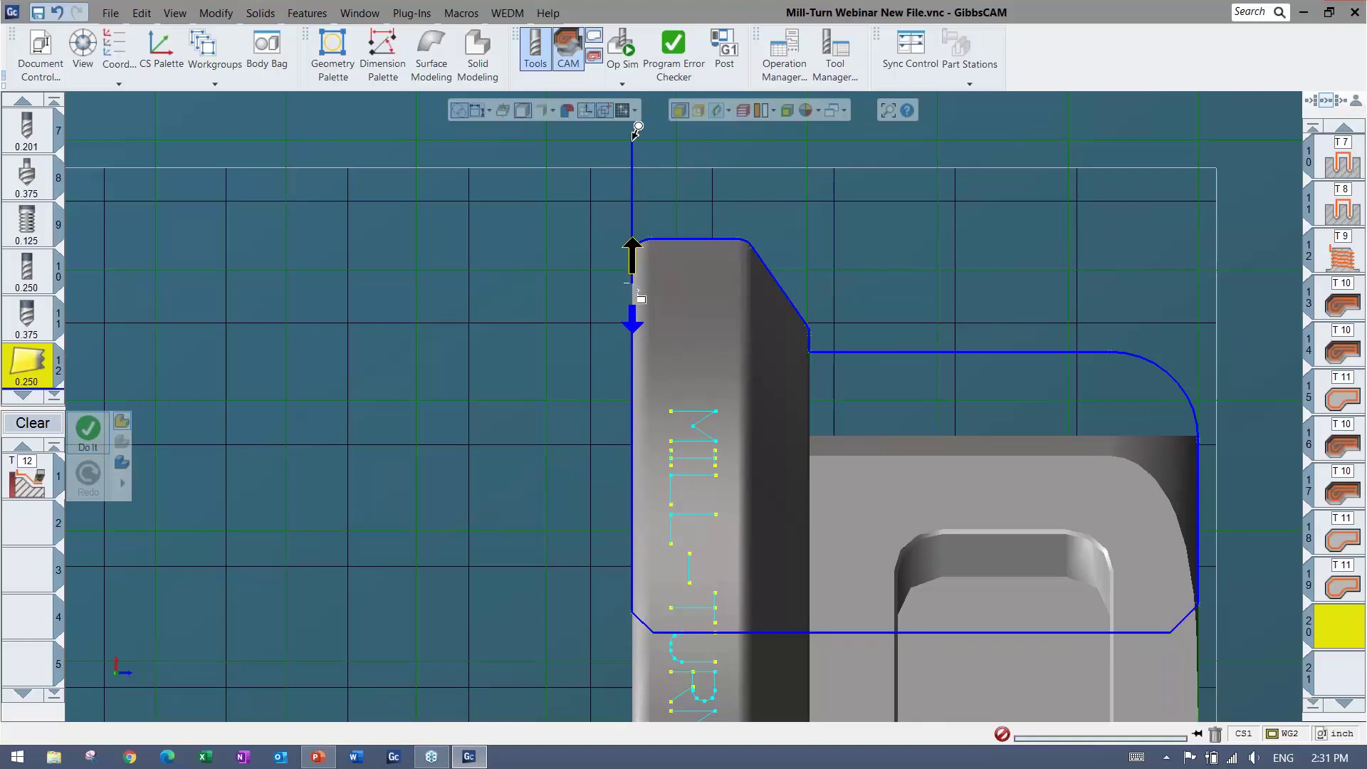
click(638, 128)
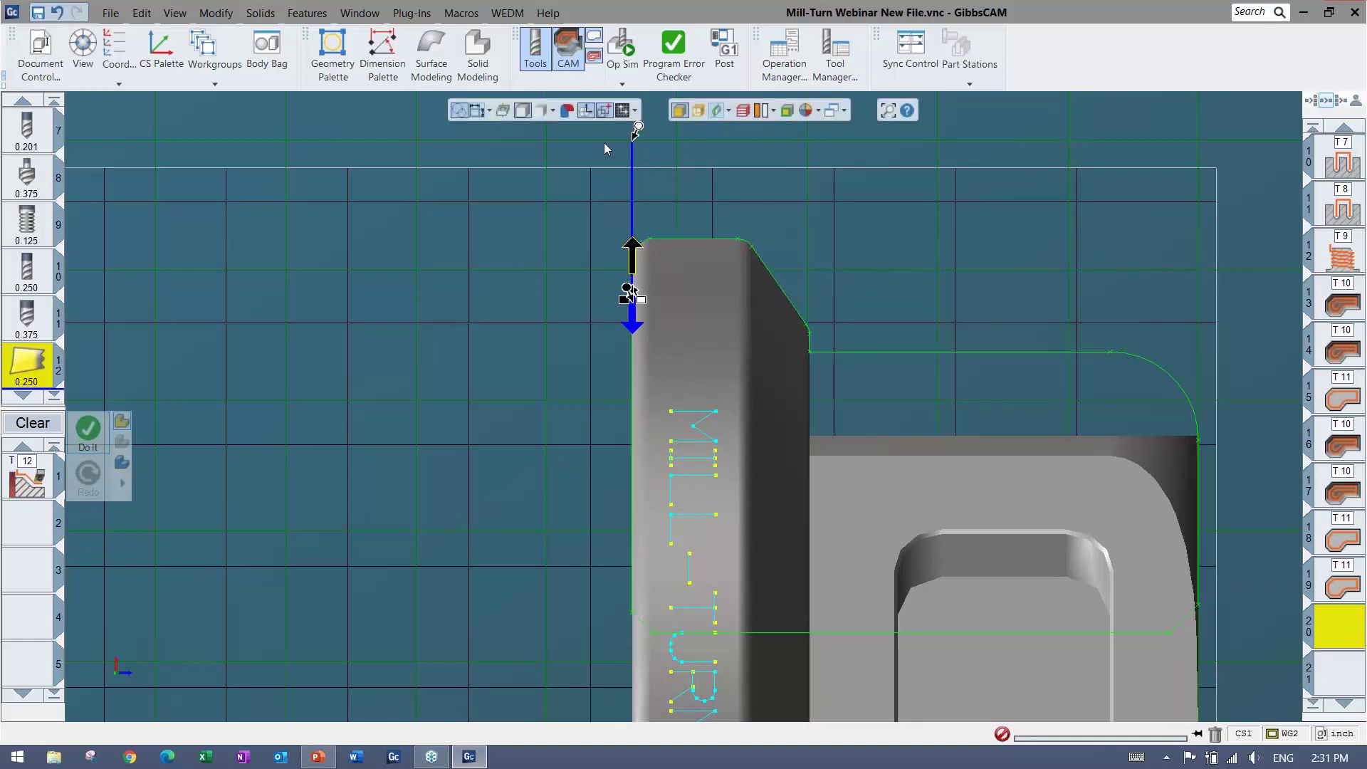
click(86, 432)
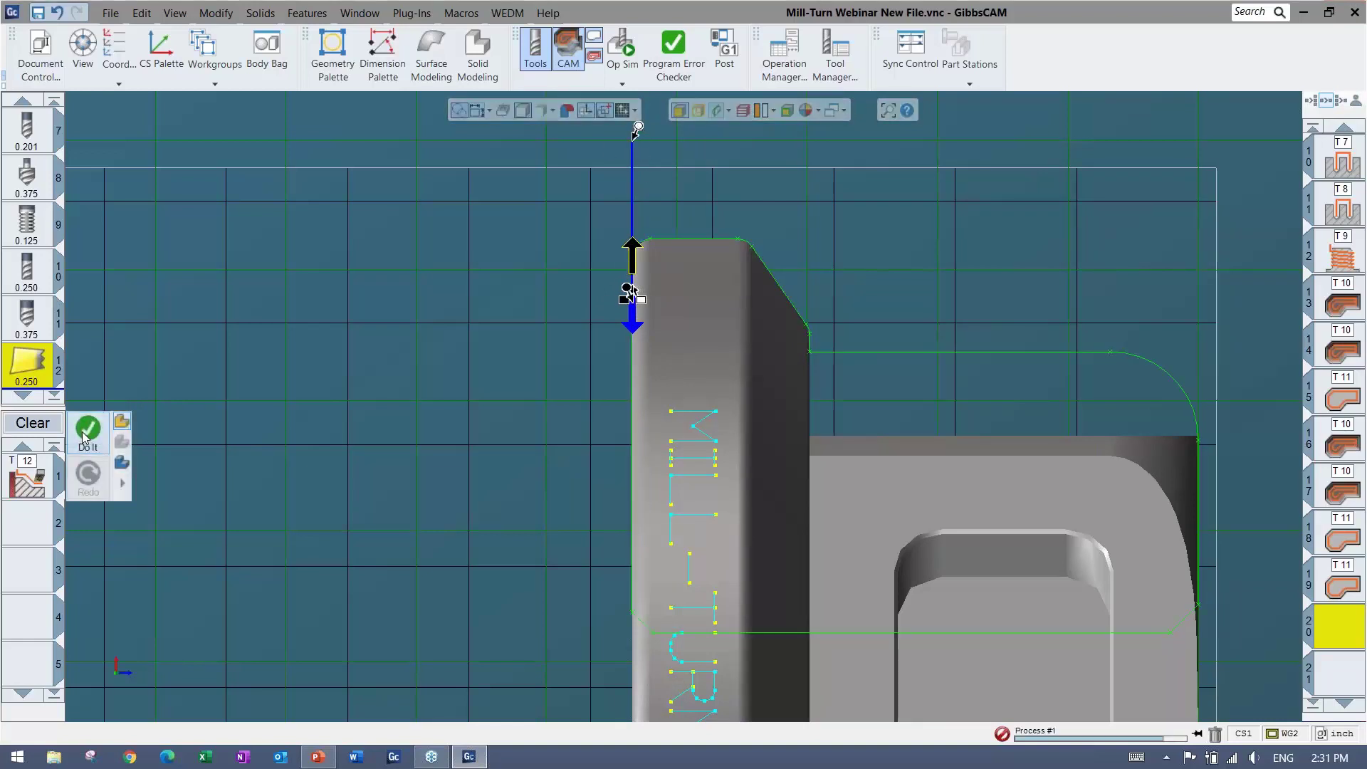
Step: Create a second tool 12 operation running from the flange's outer edge around the back corner and down the back face
click(630, 241)
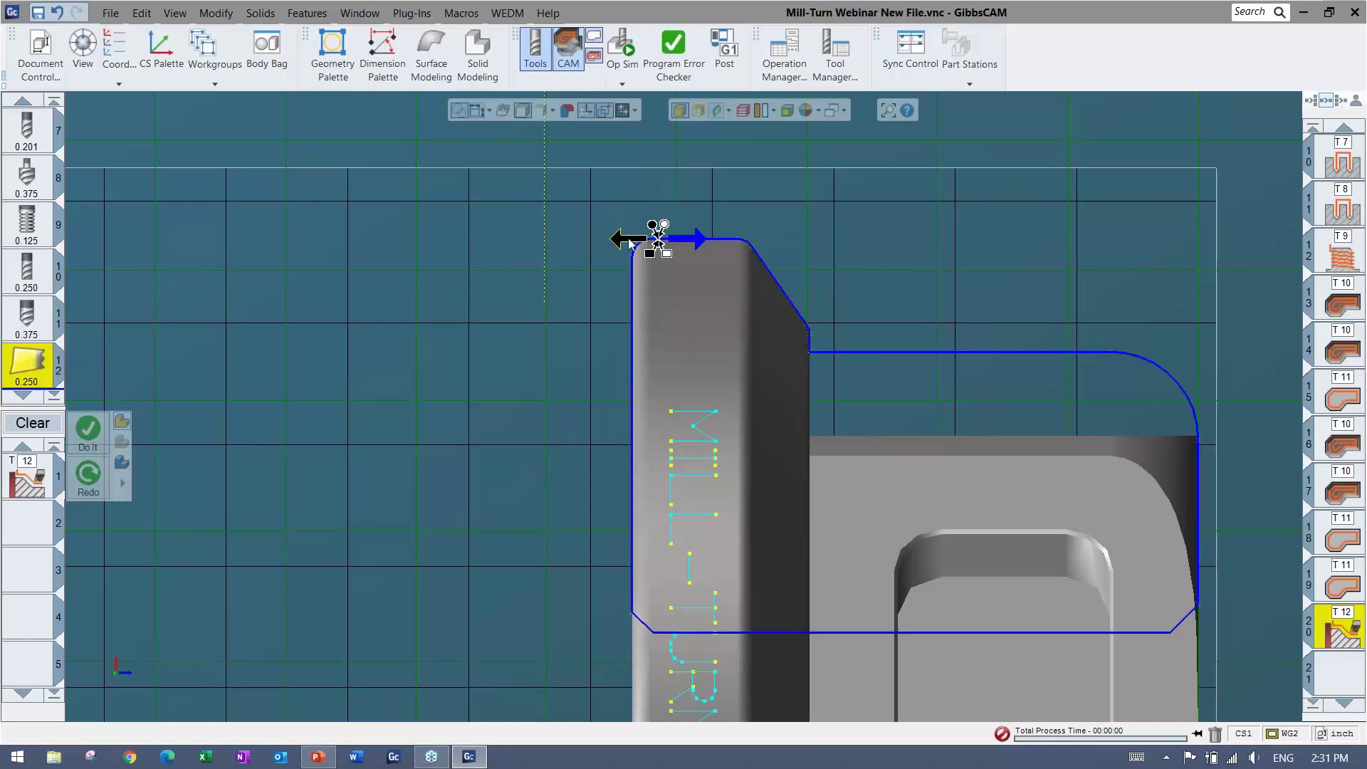
click(619, 240)
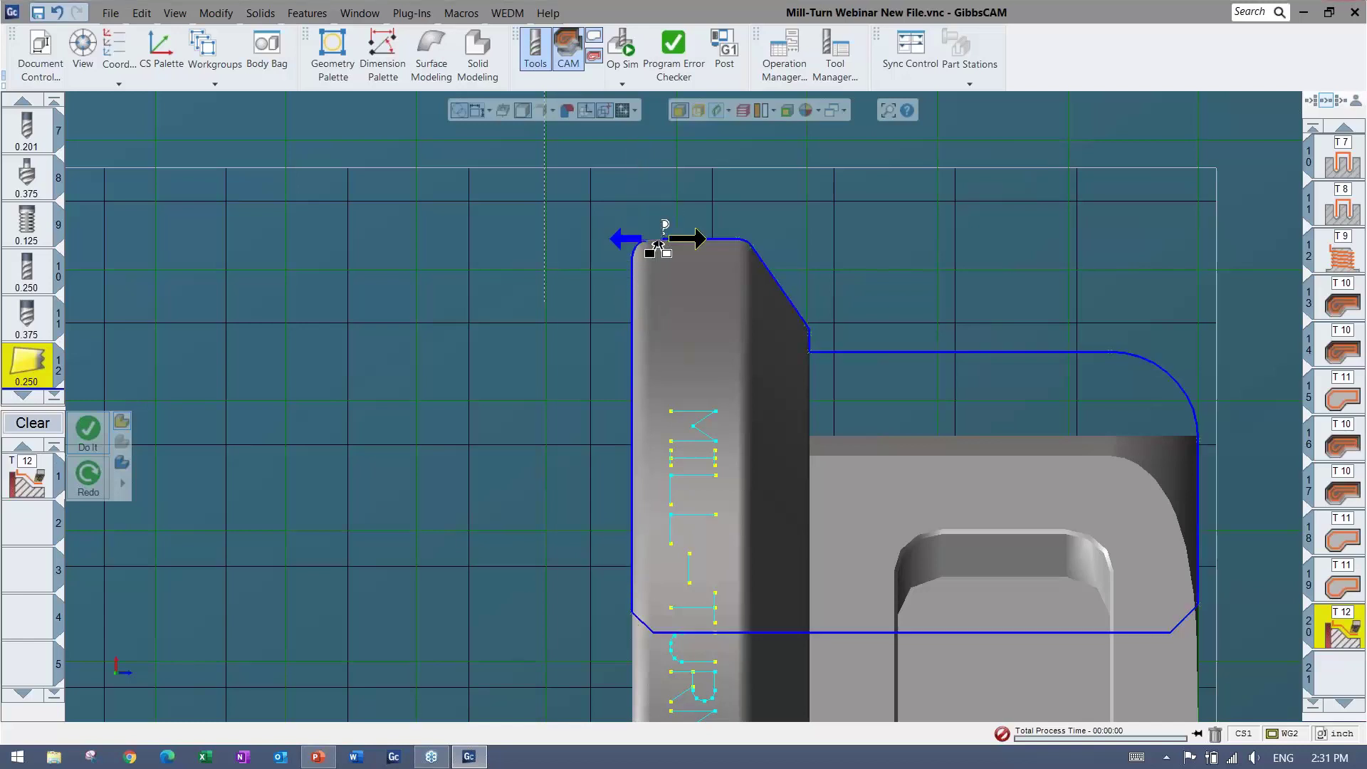
click(633, 589)
click(628, 676)
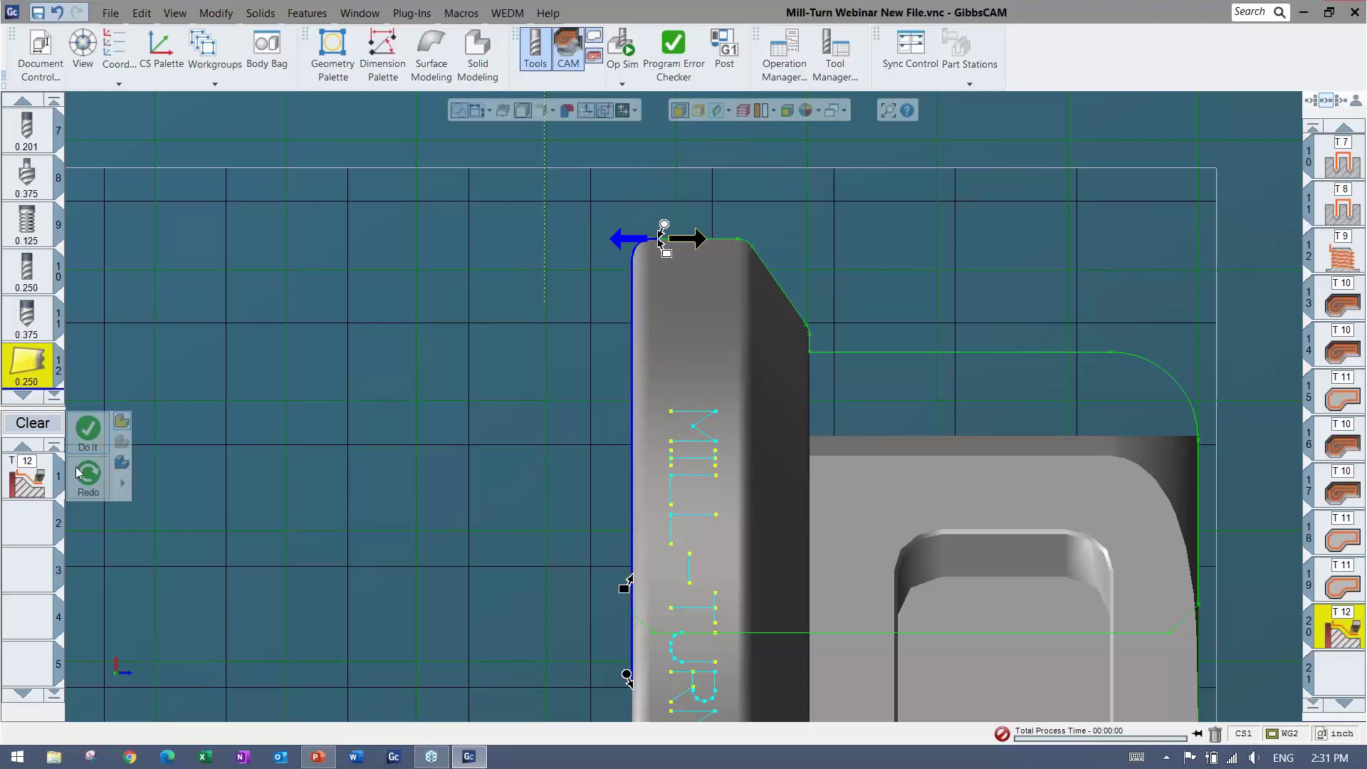
click(90, 432)
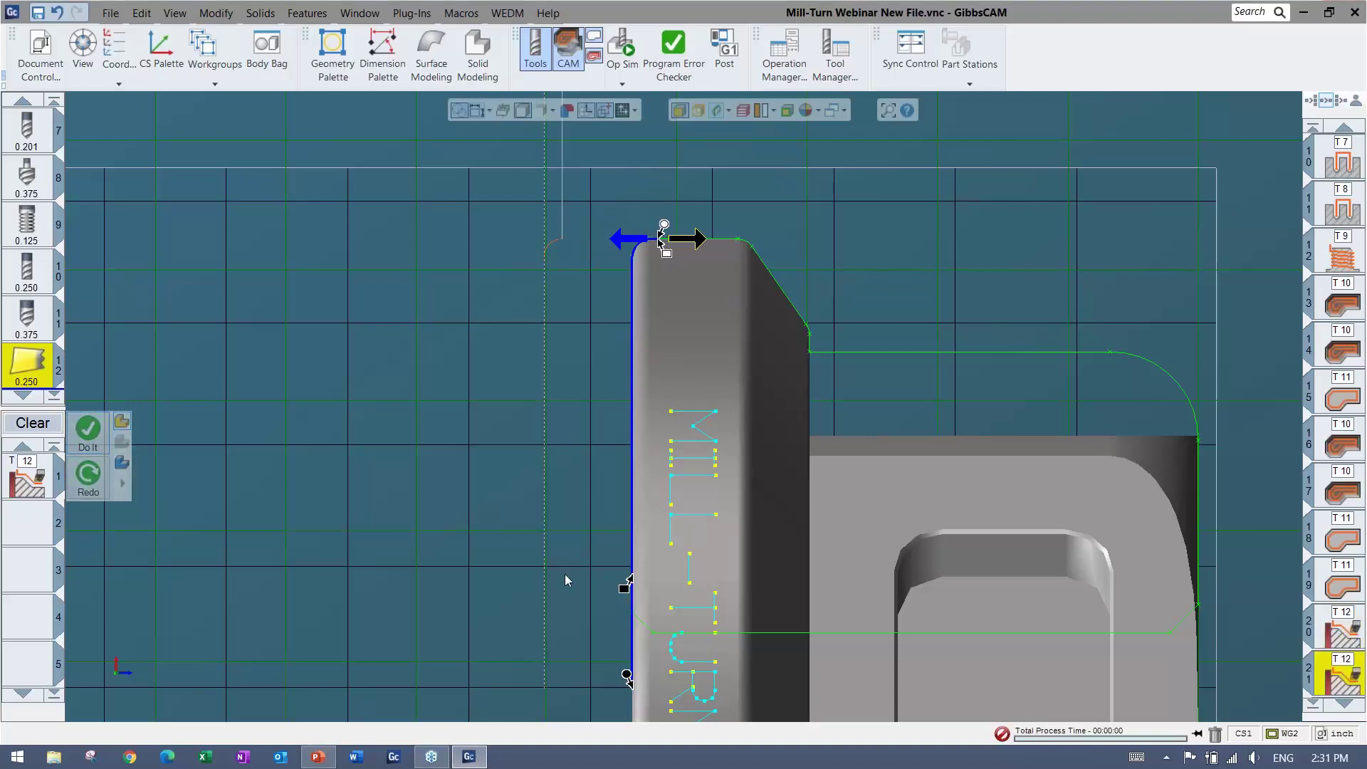
Step: Hide the turning profile and return the part to the isometric view
scroll(409, 498, down, 5)
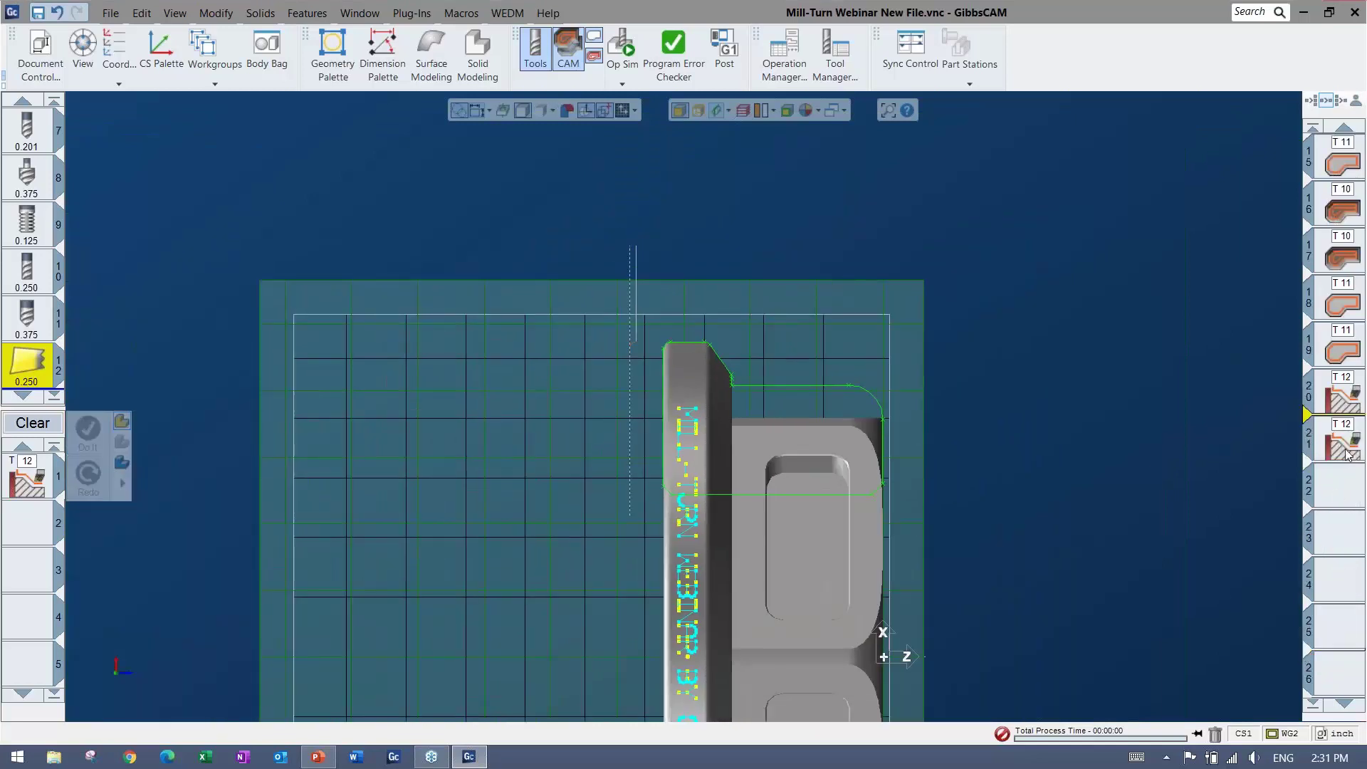
scroll(1345, 490, up, 4)
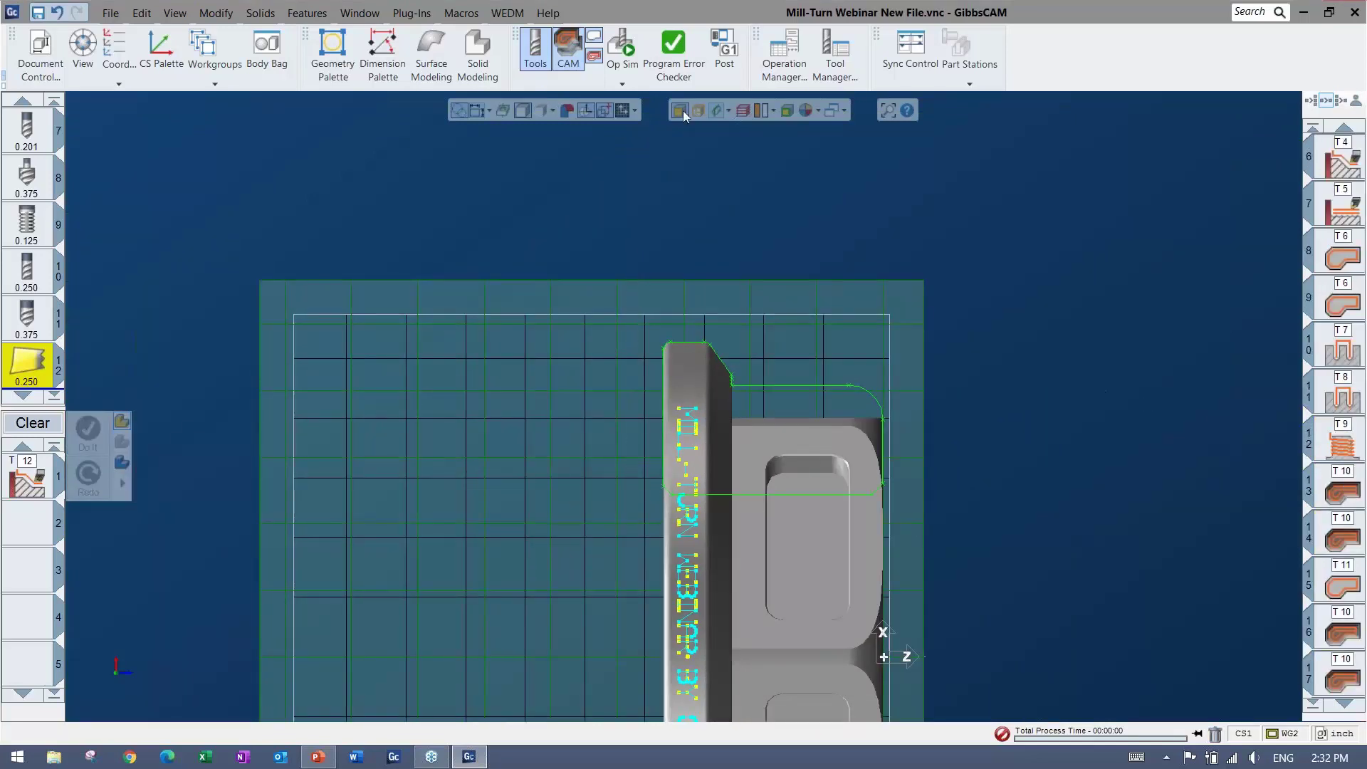
middle_drag(644, 285, 615, 118)
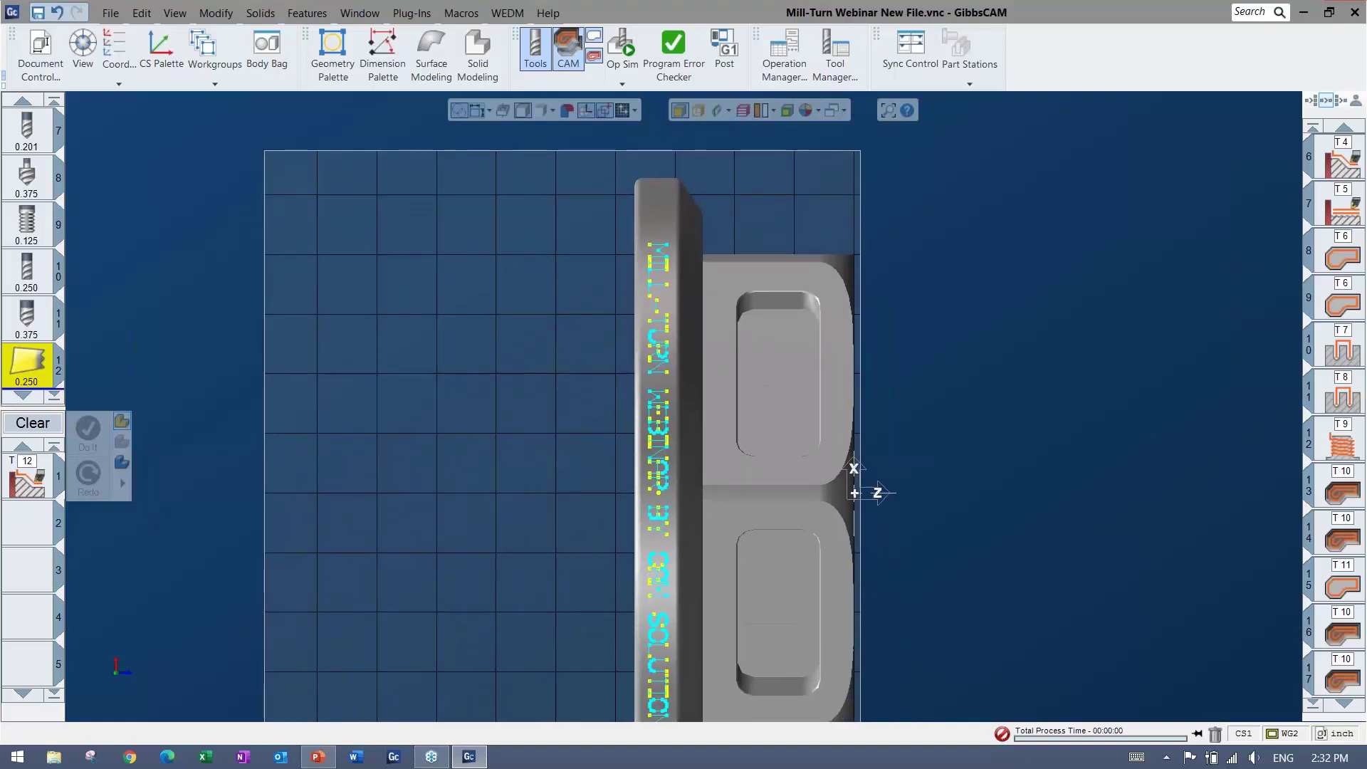
key(ctrl+i)
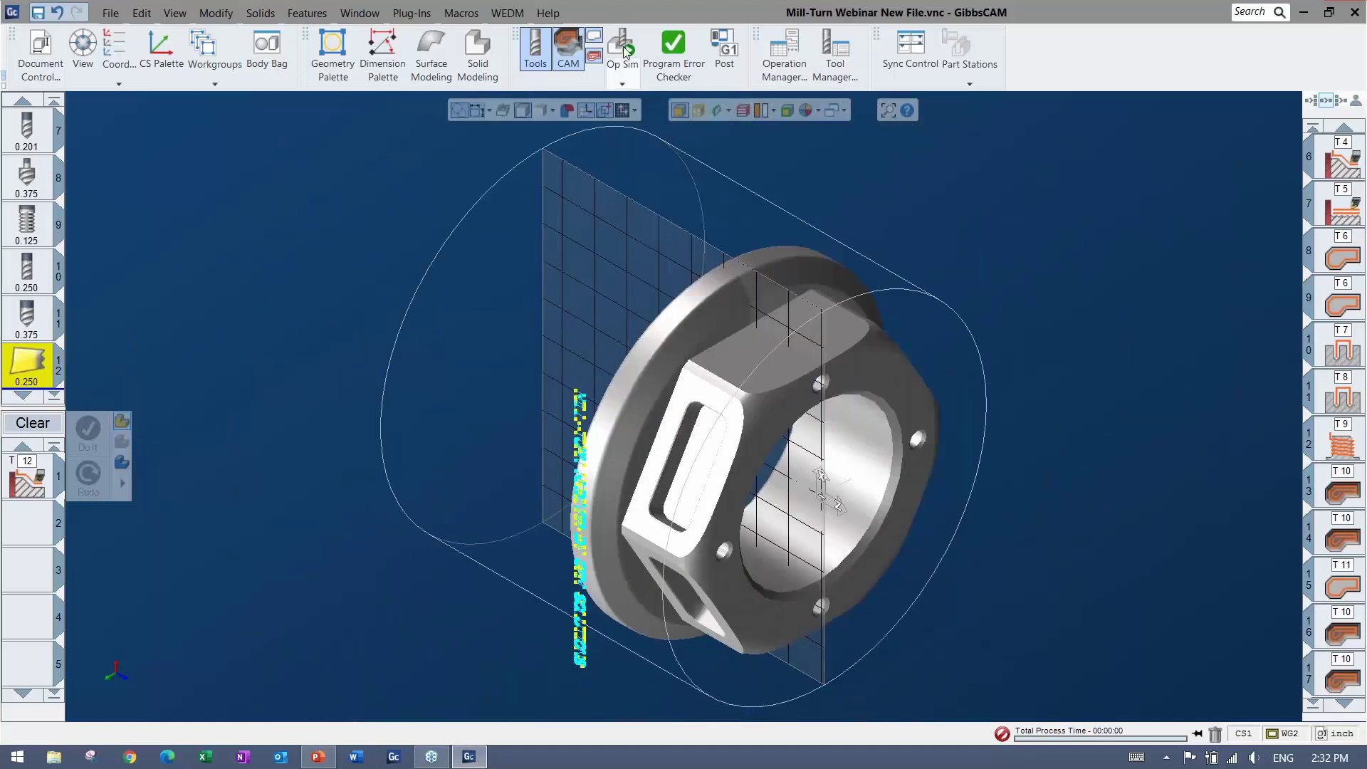
scroll(18, 354, down, 1)
scroll(32, 344, up, 4)
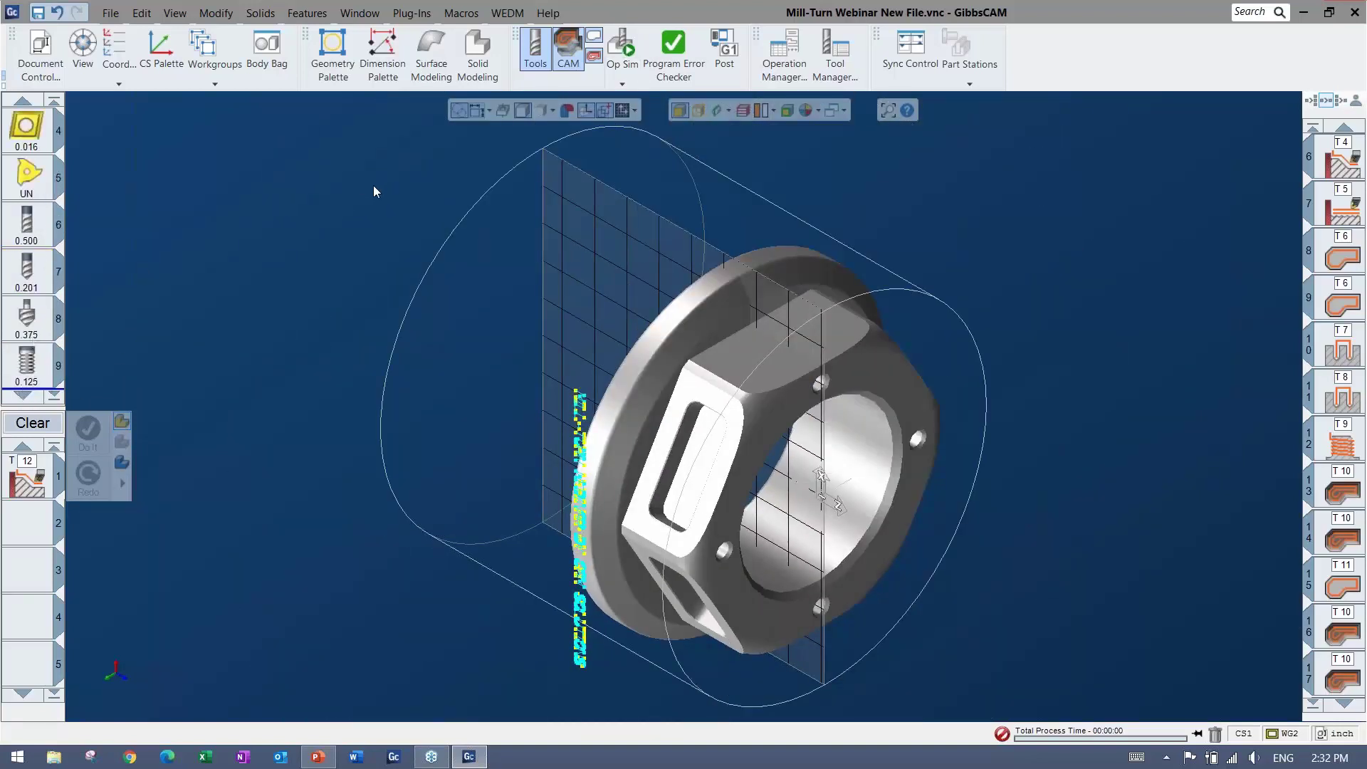
Step: Open the operation simulation and play it from operation 19 at reduced speed, viewing the part from the side
click(619, 55)
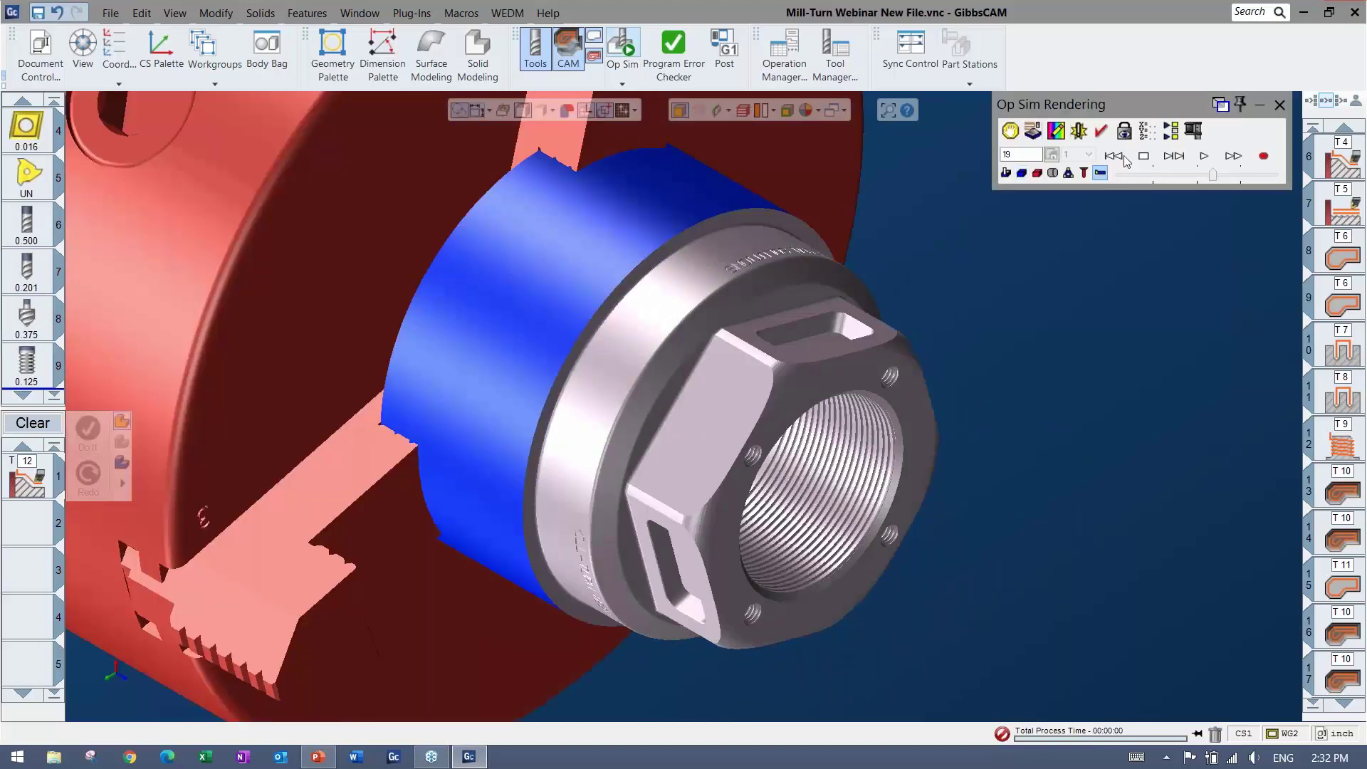
click(1176, 176)
click(1203, 155)
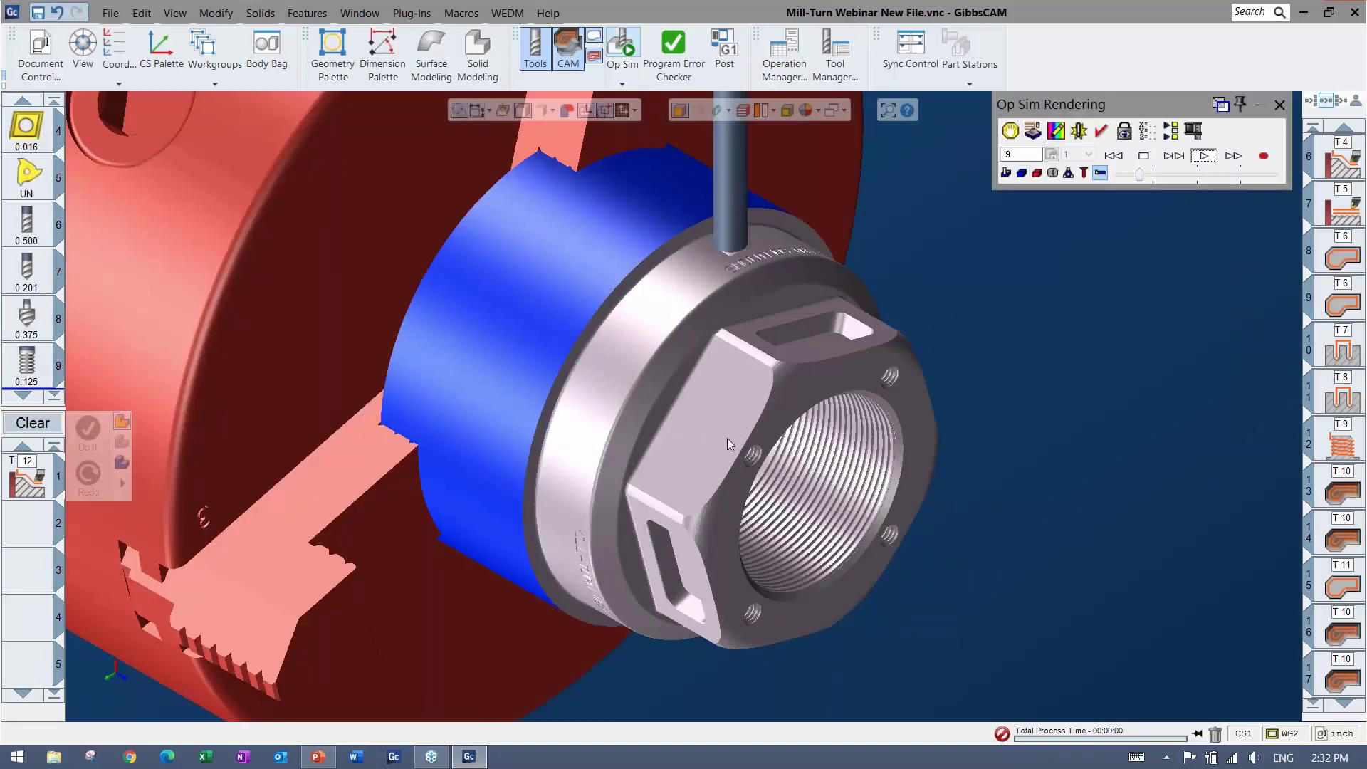
middle_drag(715, 476, 736, 437)
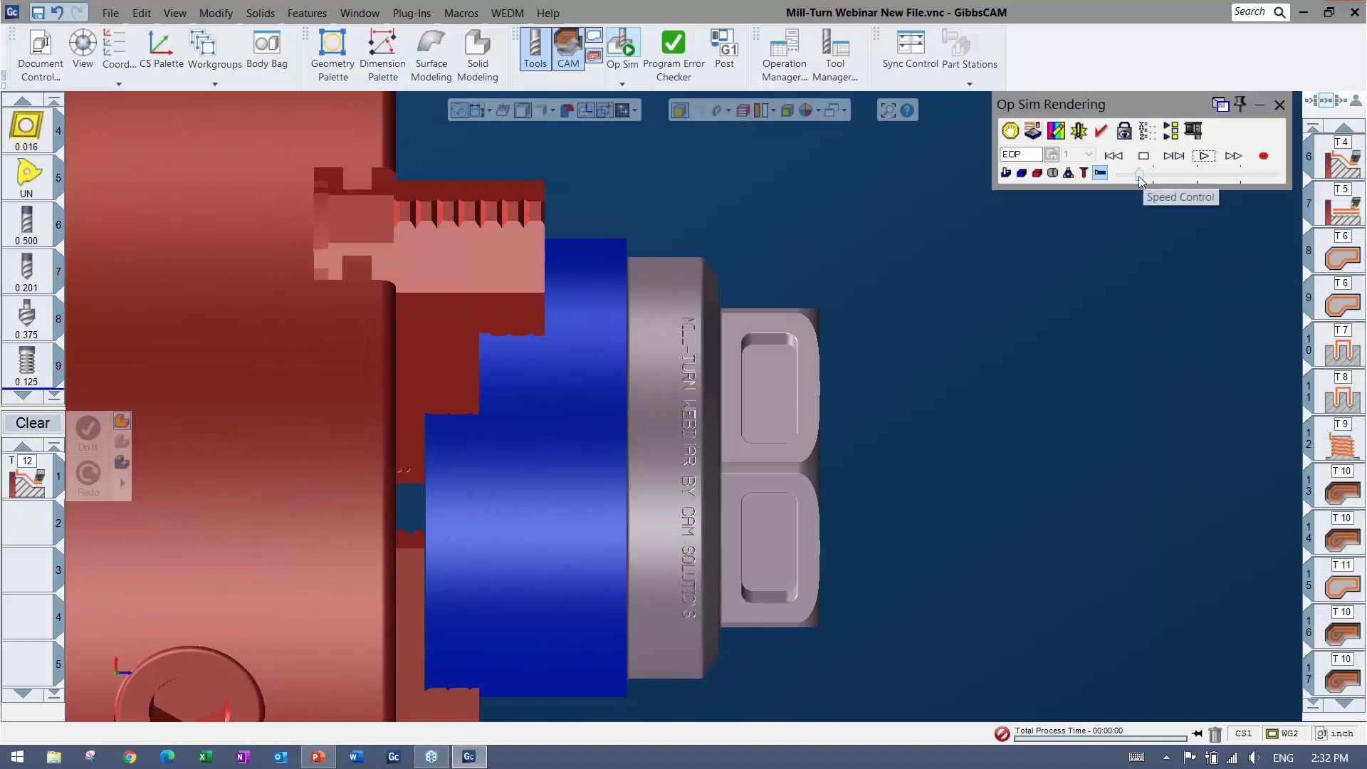
Step: Rewind the simulation and set its stop condition to before operation 20
click(1115, 156)
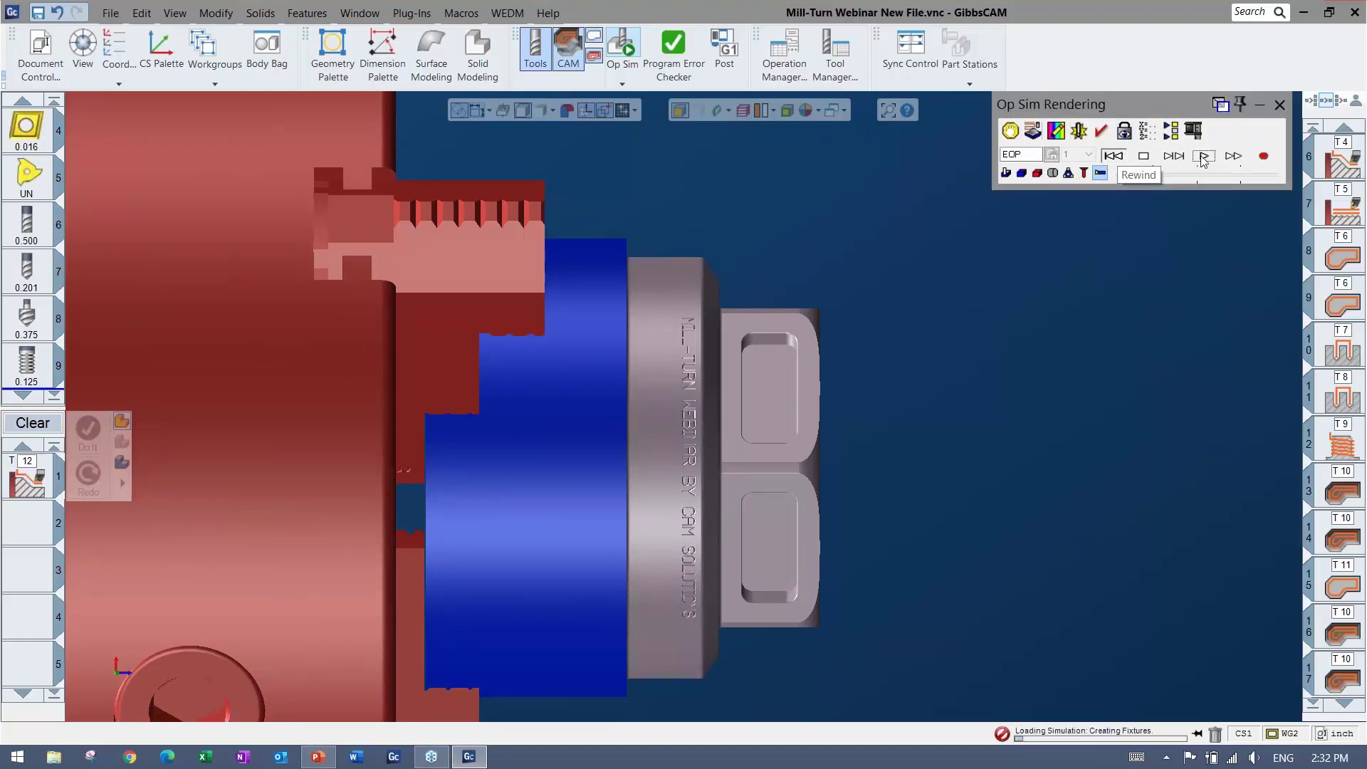
click(1011, 131)
double_click(191, 424)
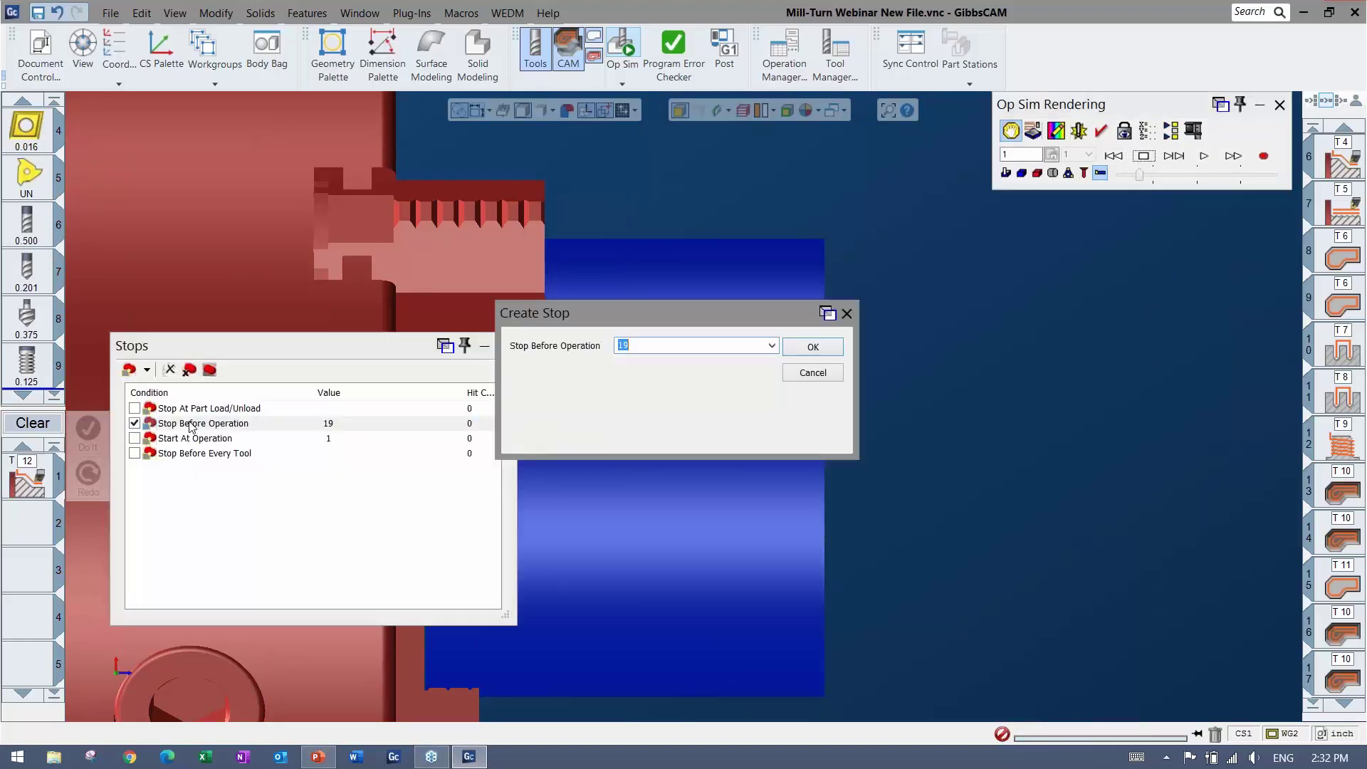
click(808, 348)
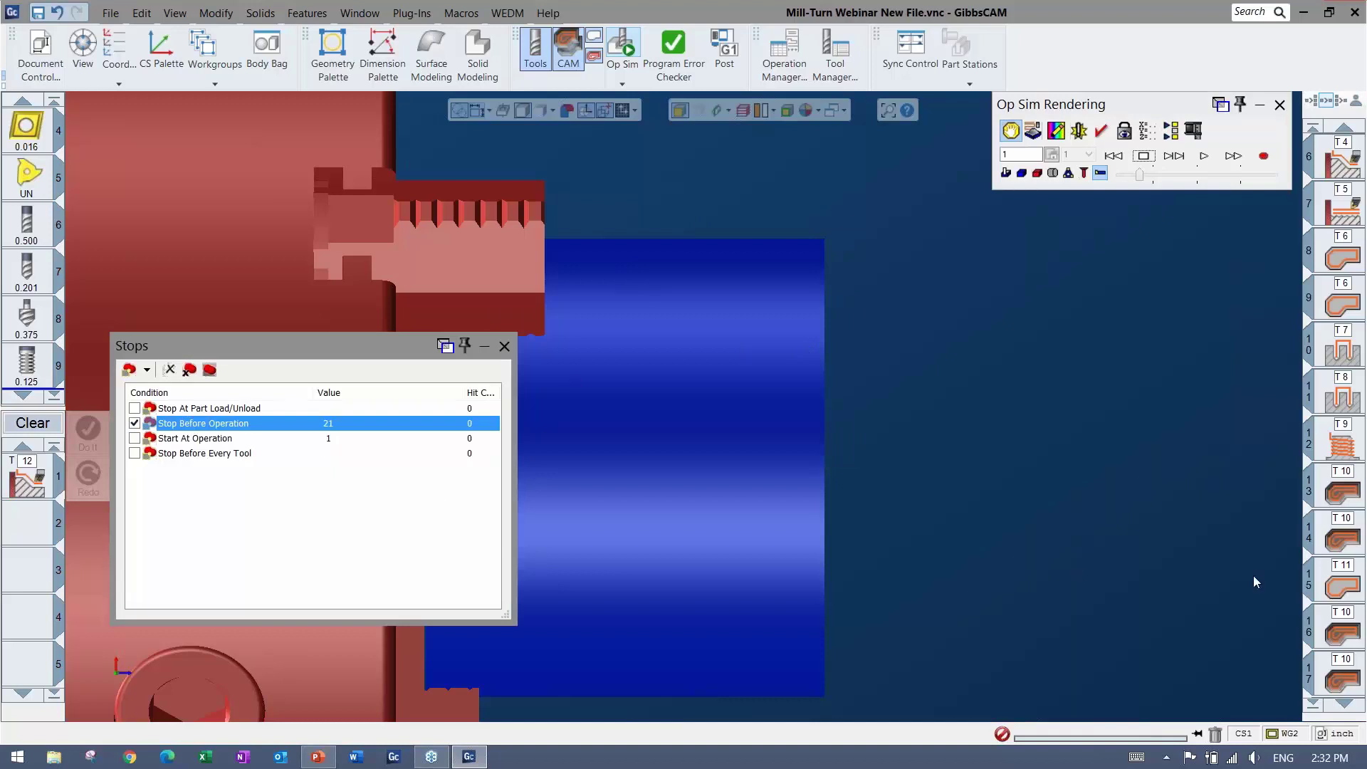
double_click(191, 426)
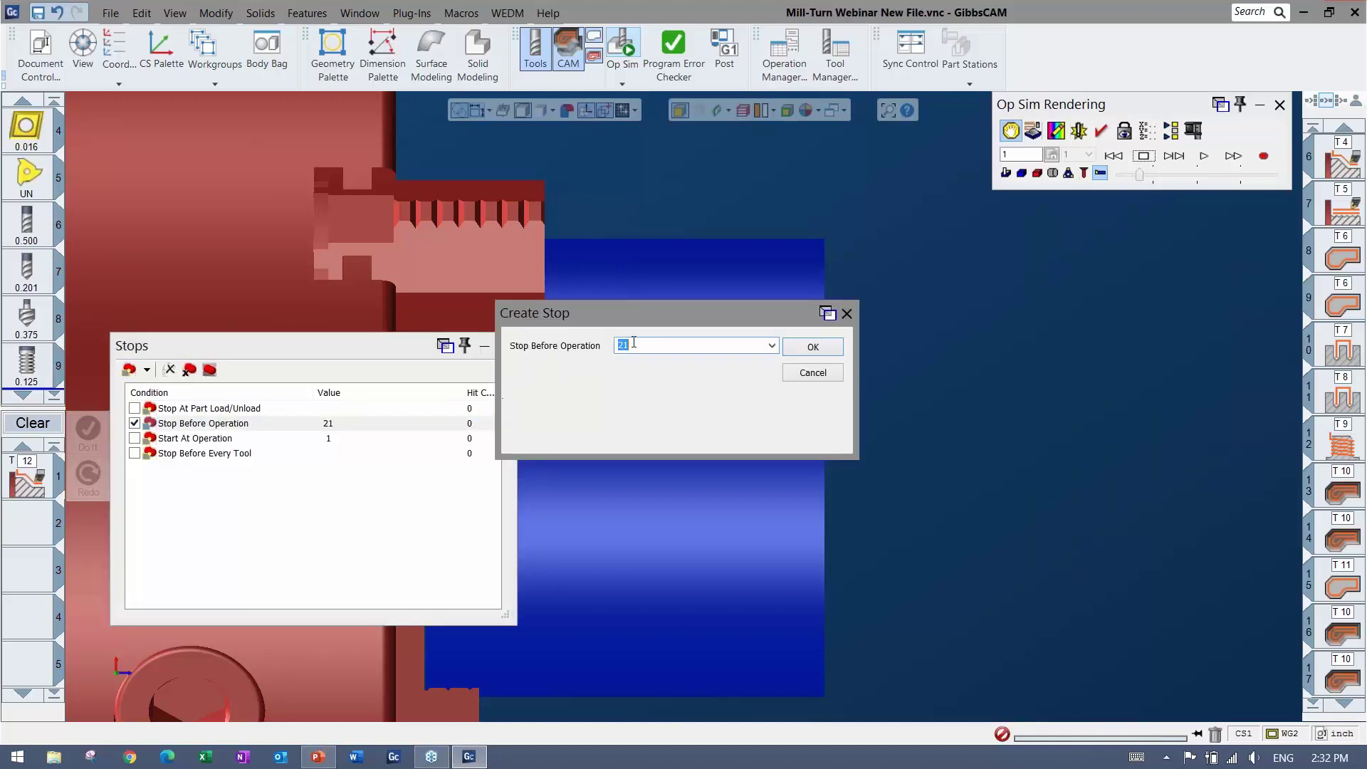
click(819, 354)
click(1340, 584)
scroll(1335, 644, down, 1)
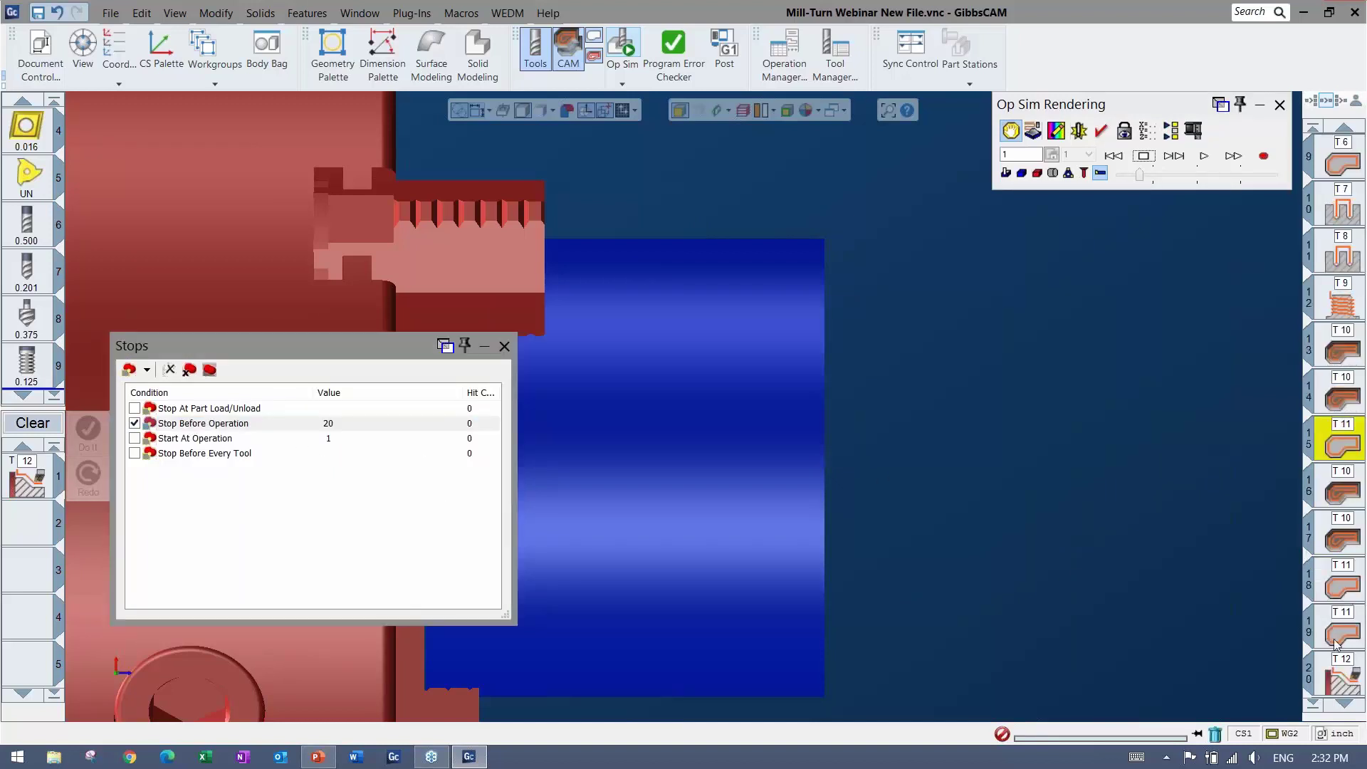
scroll(1336, 648, down, 1)
click(504, 346)
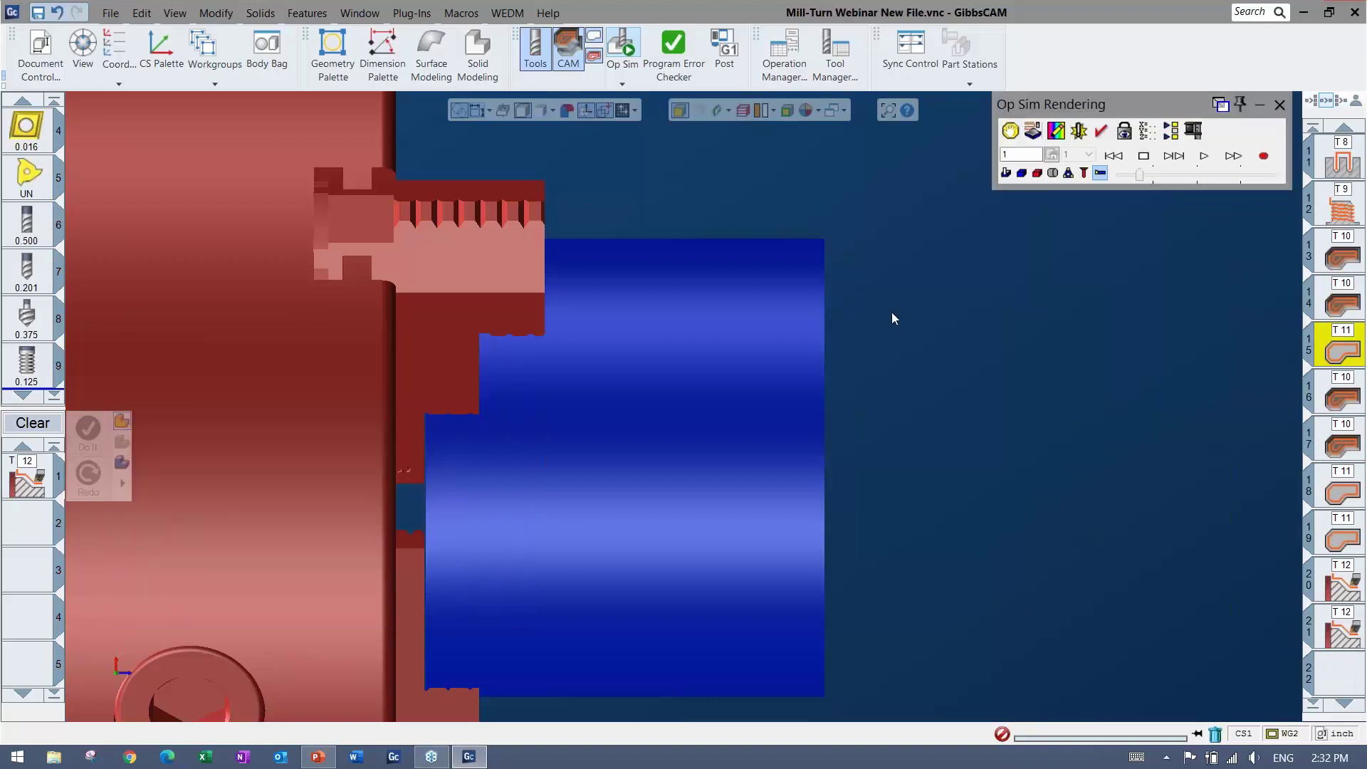
Step: Simulate the machining at high speed up to the stop, and run the part-off operations at reduced speed
click(1204, 156)
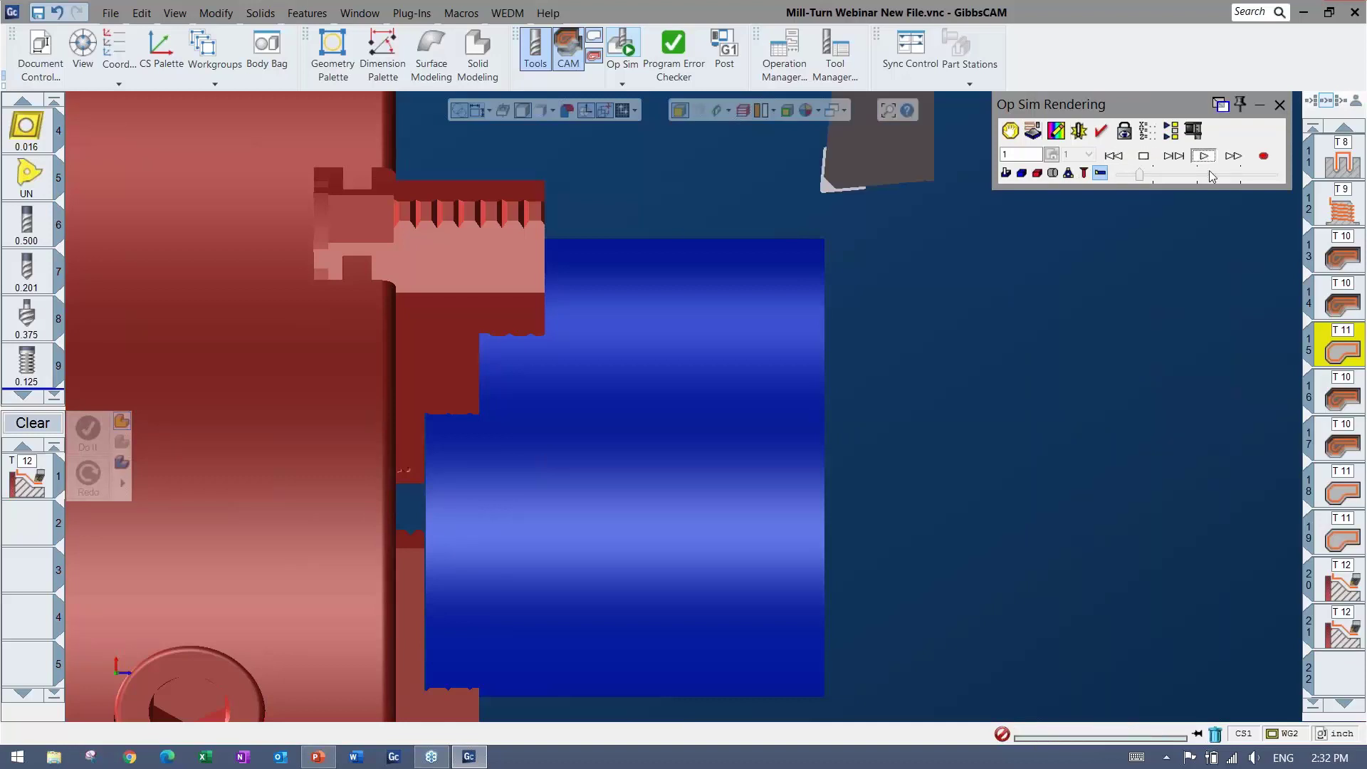
drag(1212, 175, 1259, 175)
scroll(732, 368, down, 1)
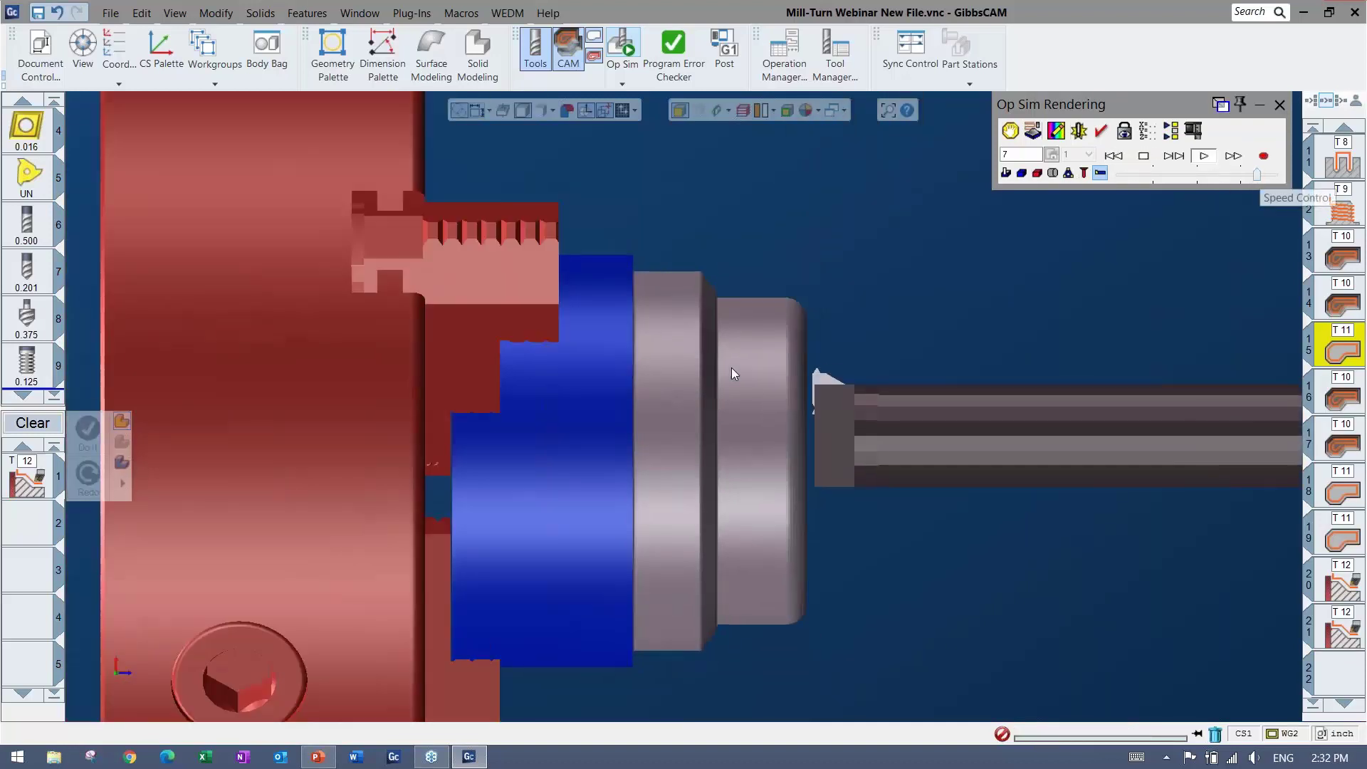
right_click(677, 403)
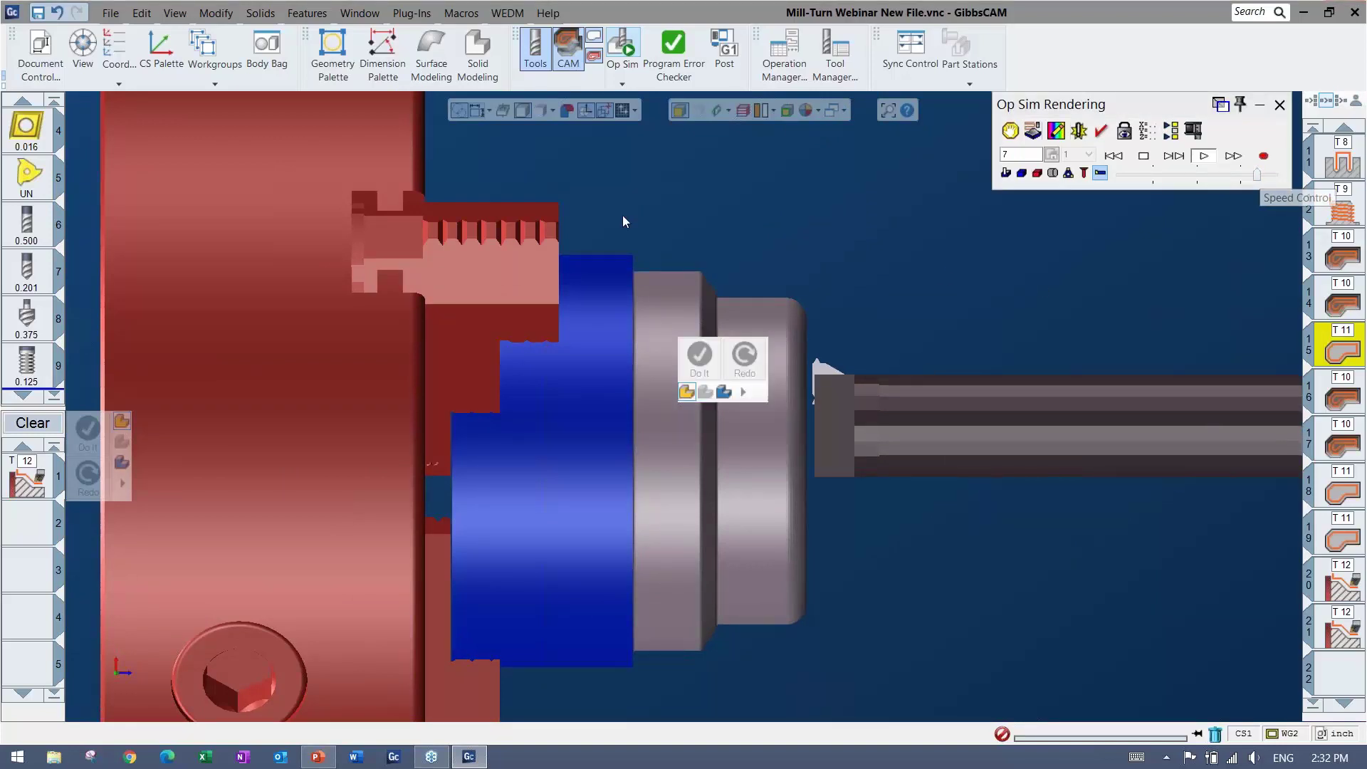
click(1234, 157)
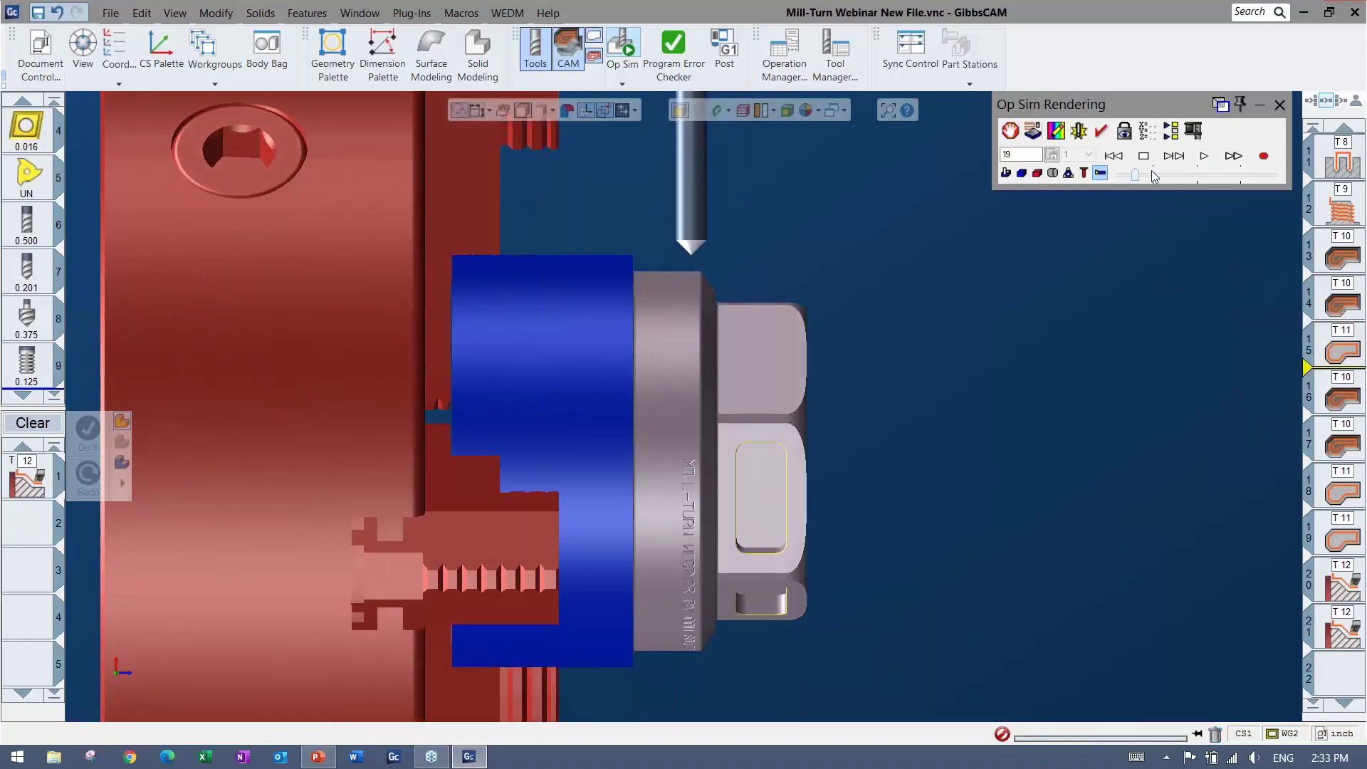
click(1112, 155)
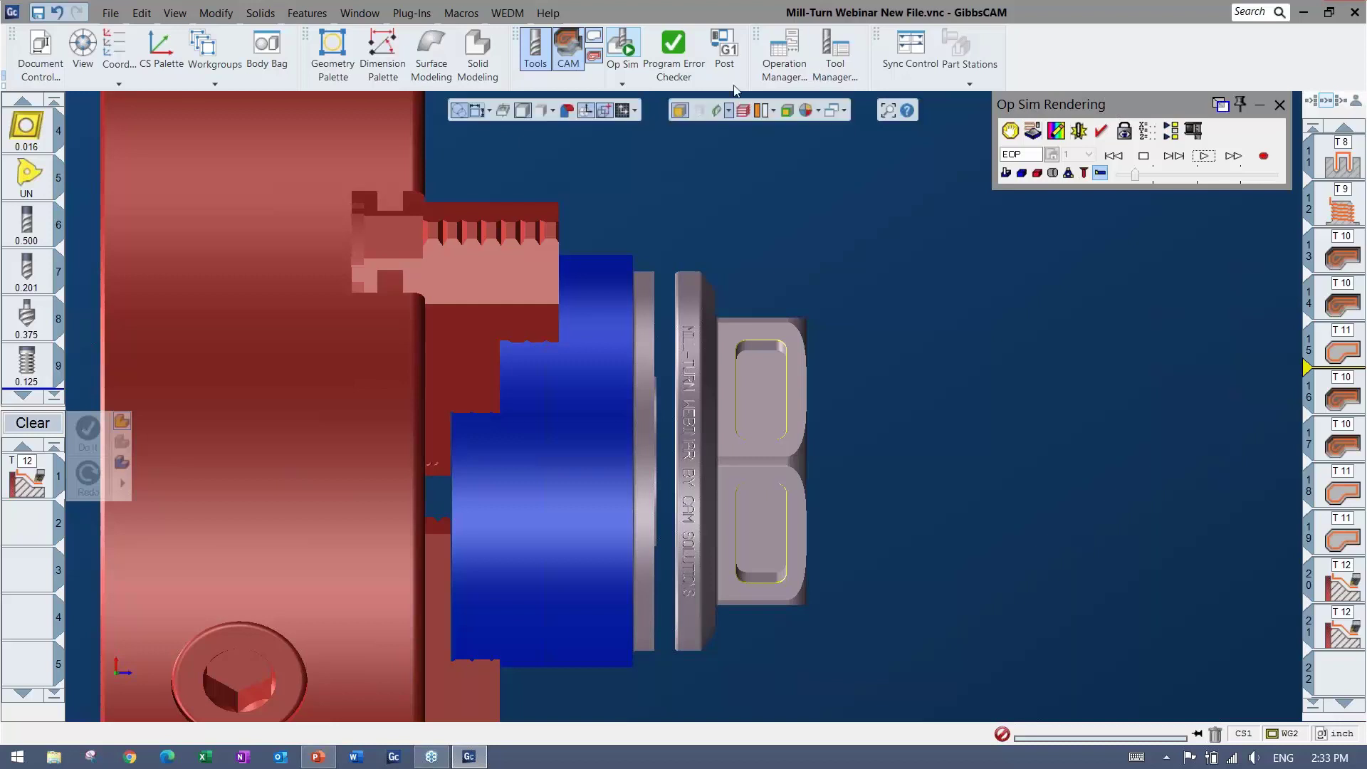
Step: View the post processor options, and close them and the simulation
click(726, 48)
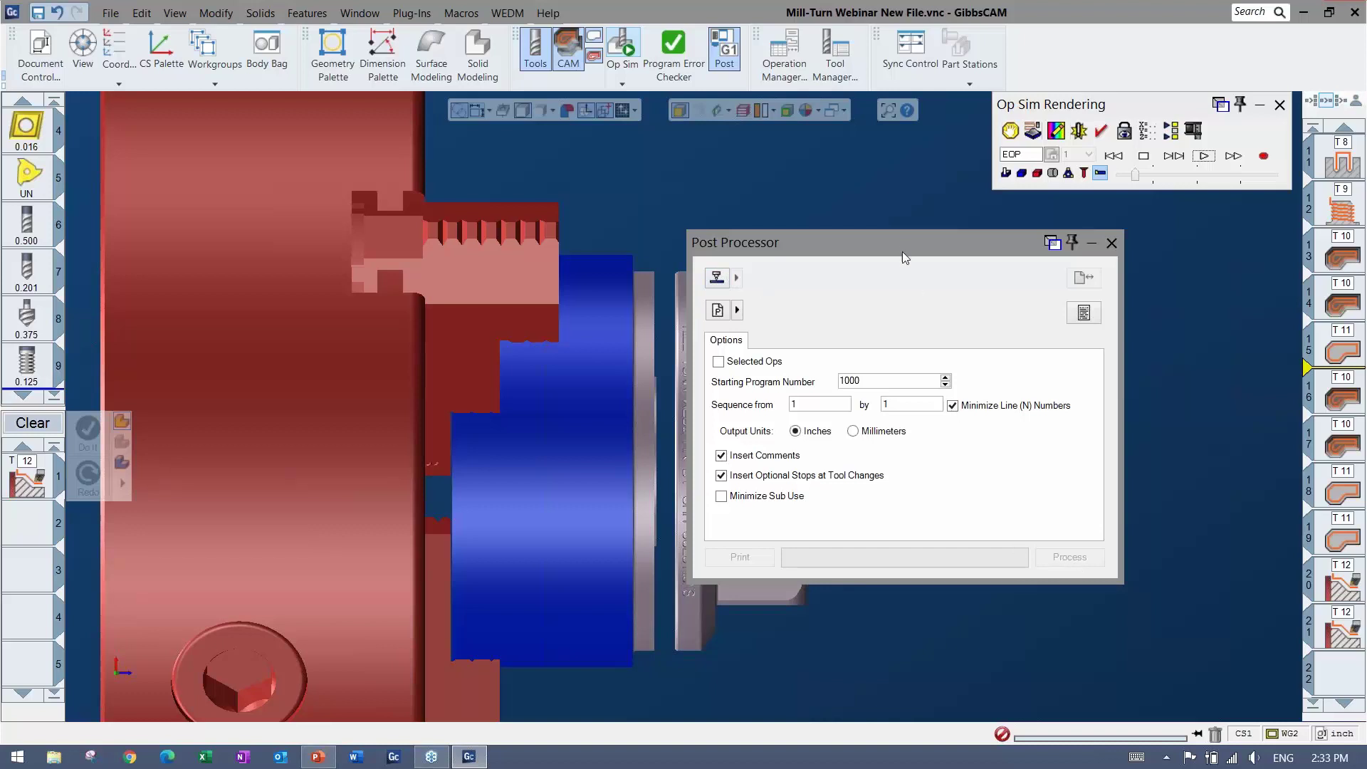
click(1113, 244)
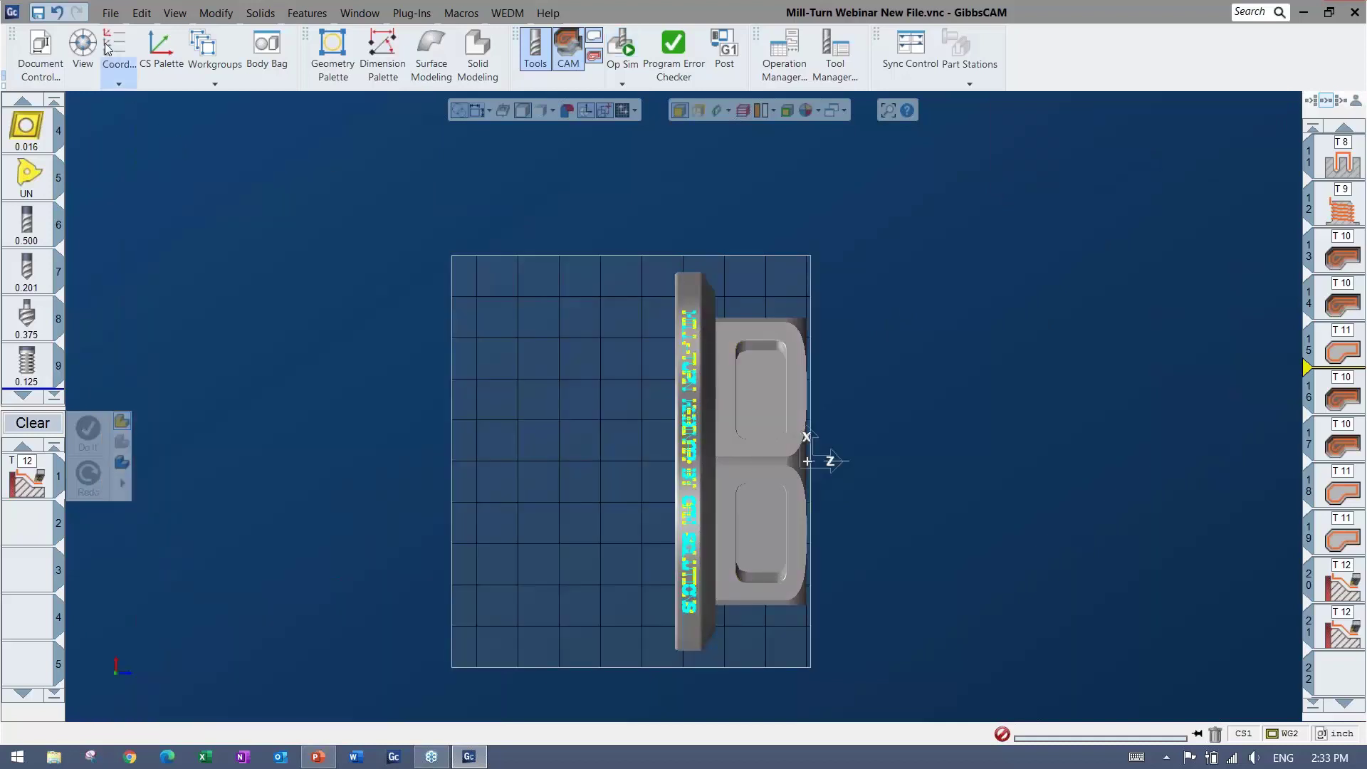
Step: Save the part and open the recent Mill-Turn Webinar Program - Machine Sim package without applying its user interface changes
click(111, 12)
click(135, 114)
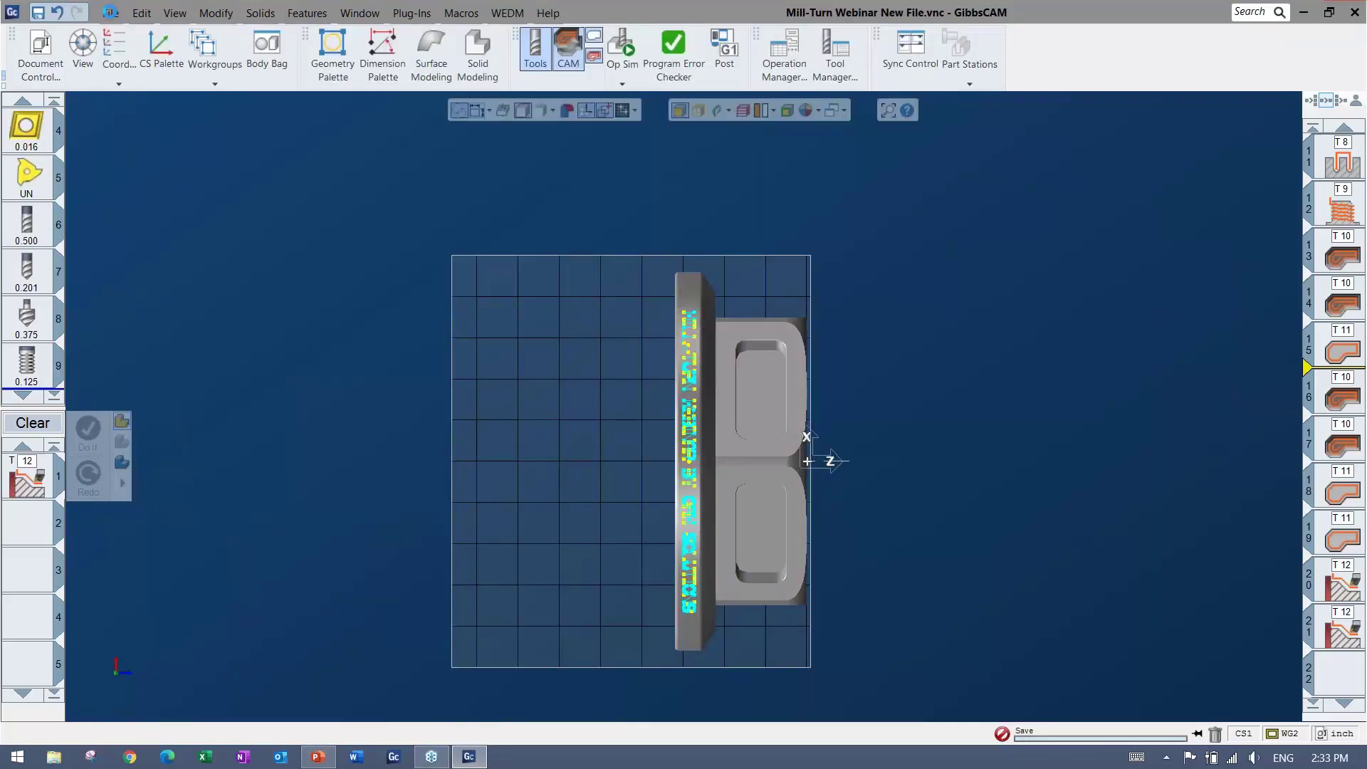
click(110, 13)
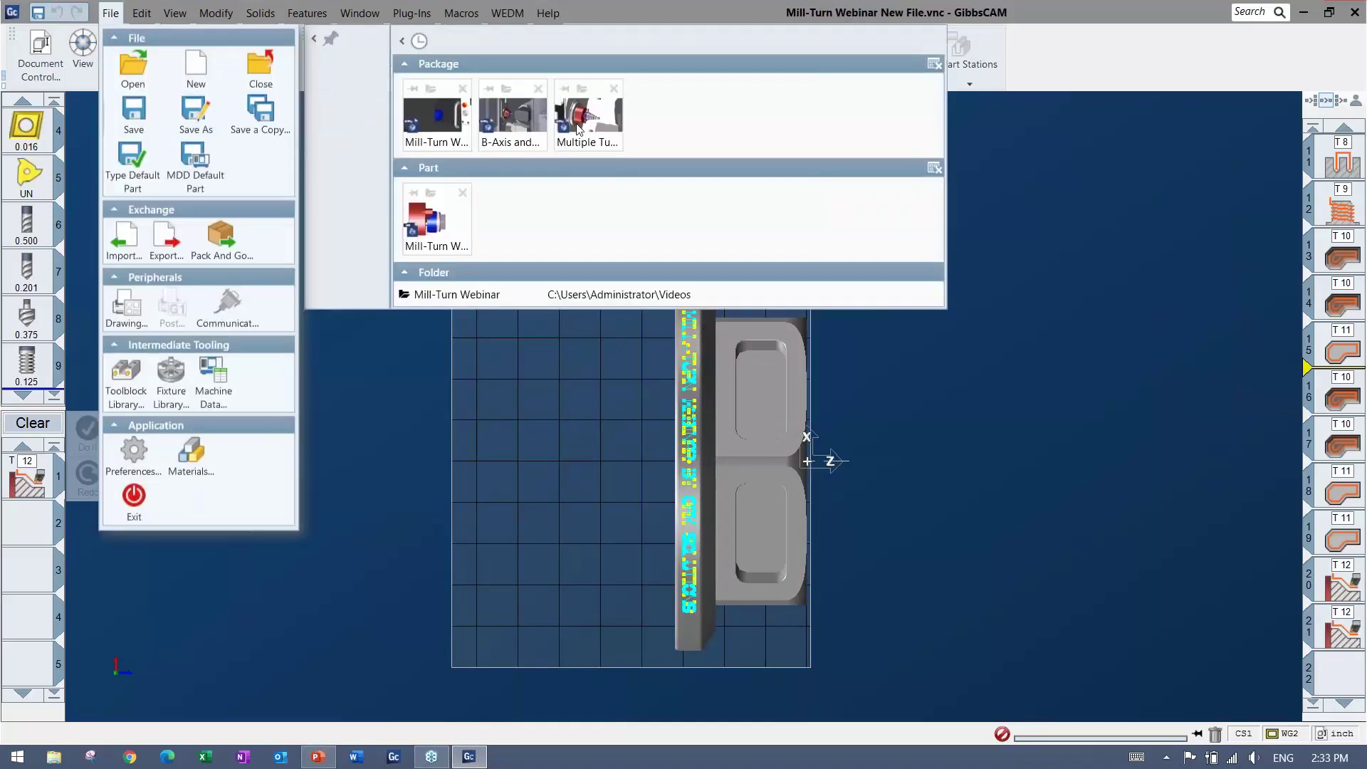
click(436, 120)
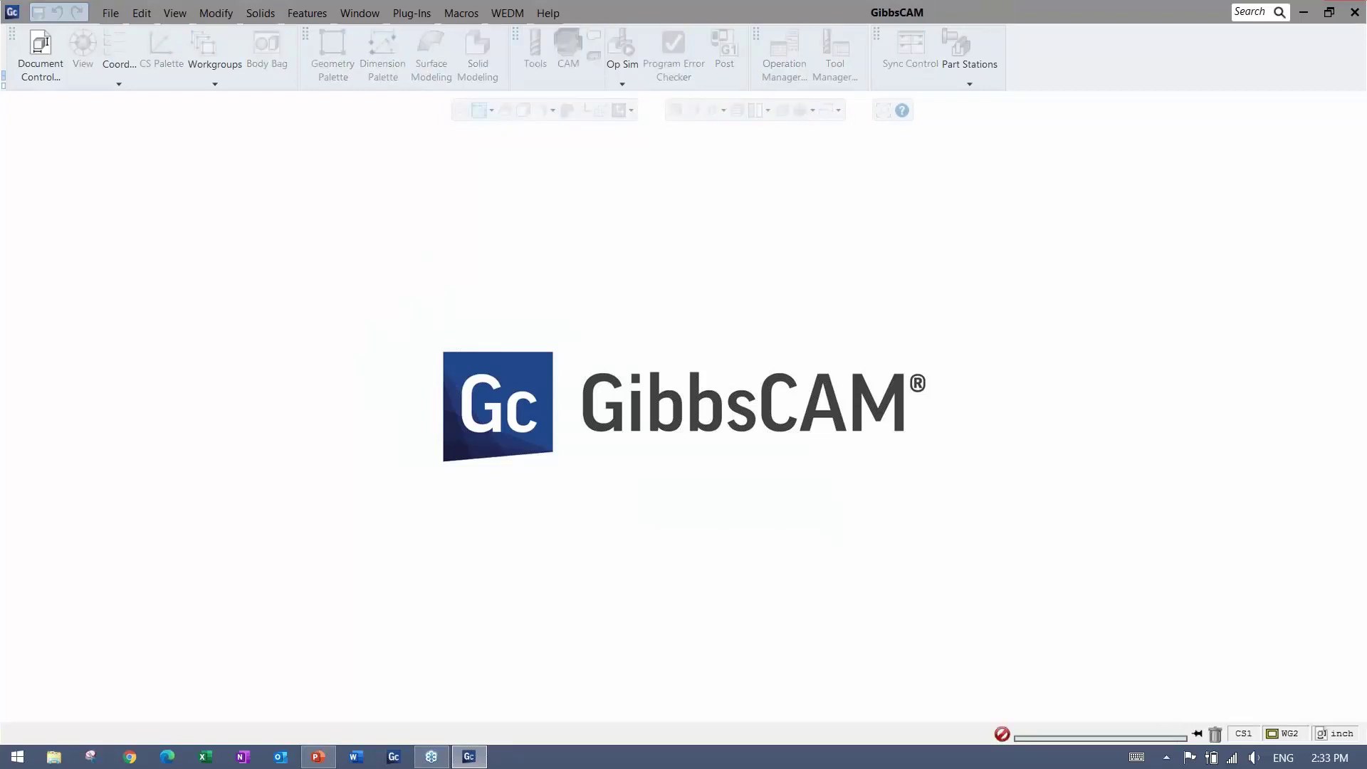
click(789, 460)
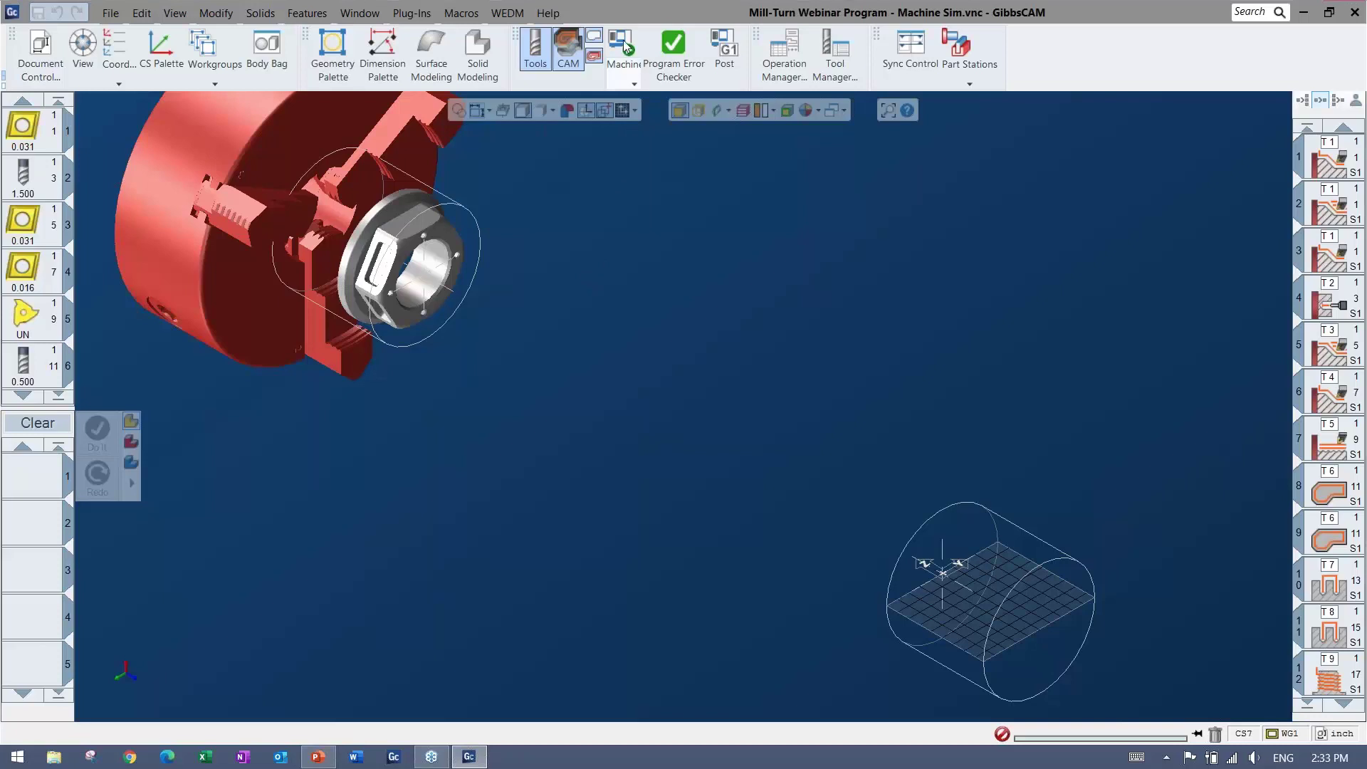
Step: Start the machine simulation, play it at slightly increased speed, and view the chuck, part and turret from several angles
click(625, 45)
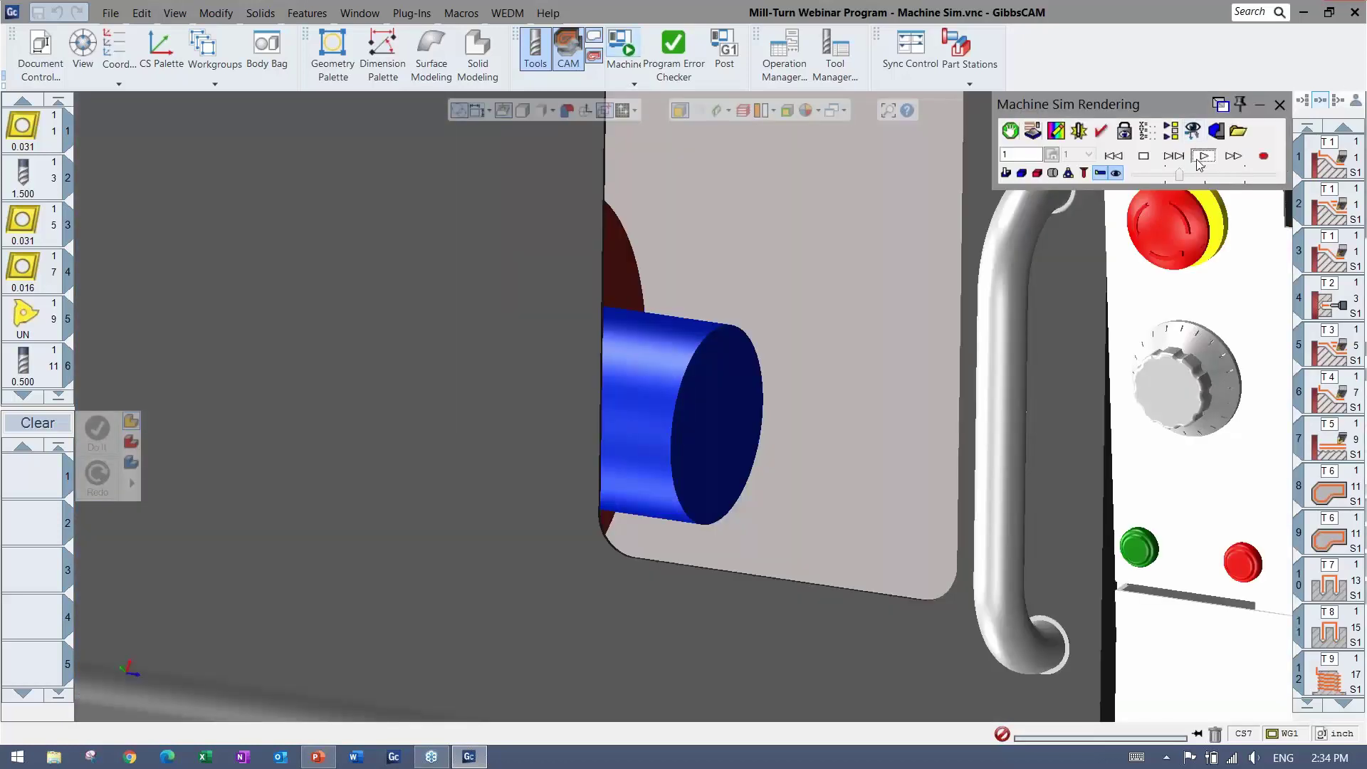
click(1202, 157)
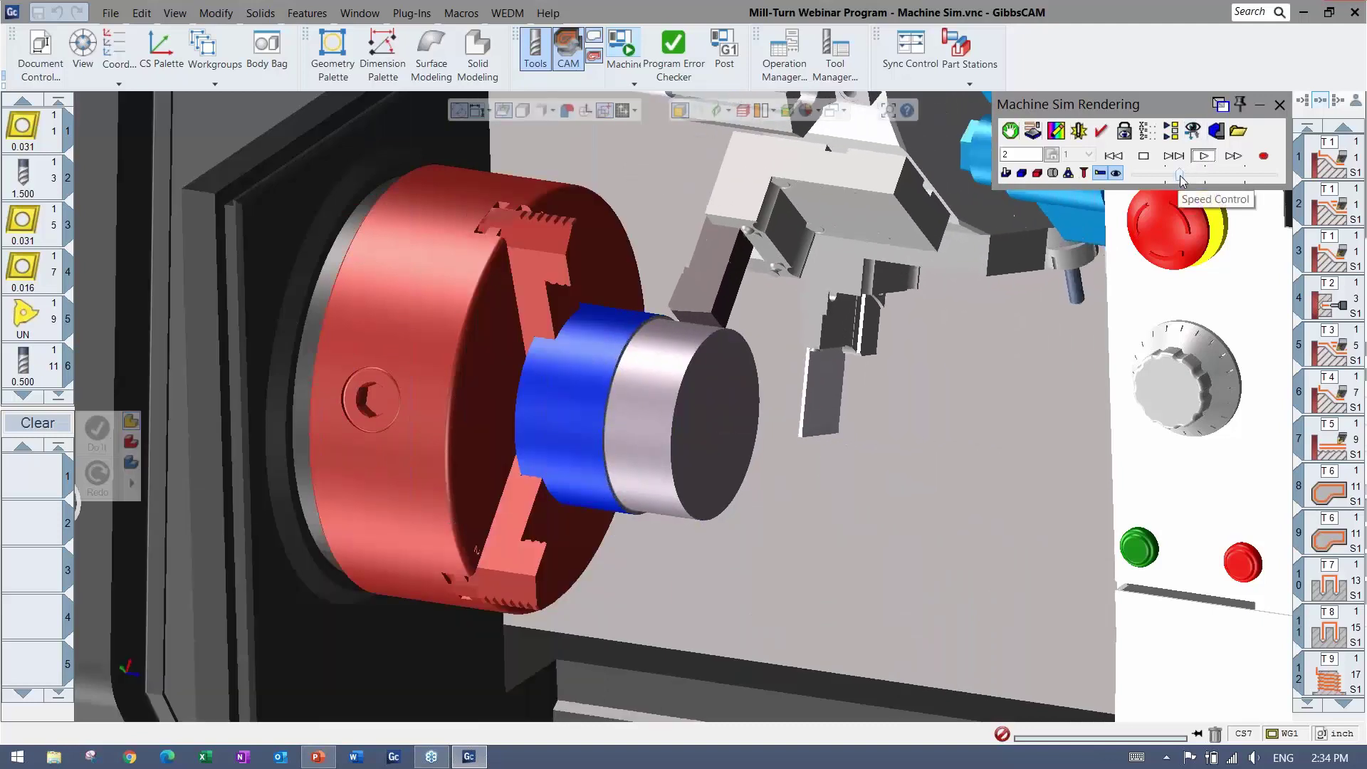
drag(1181, 176, 1194, 176)
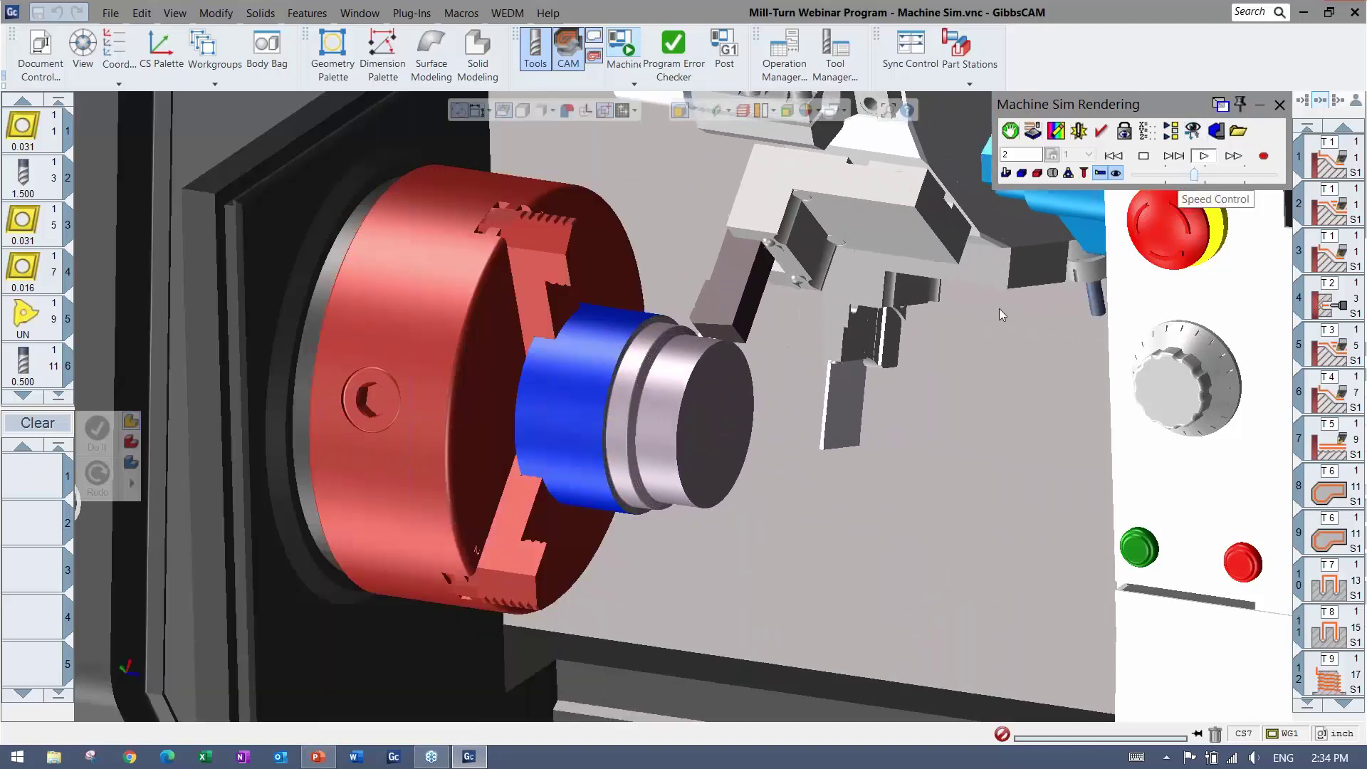
scroll(844, 385, down, 3)
middle_drag(843, 384, 697, 181)
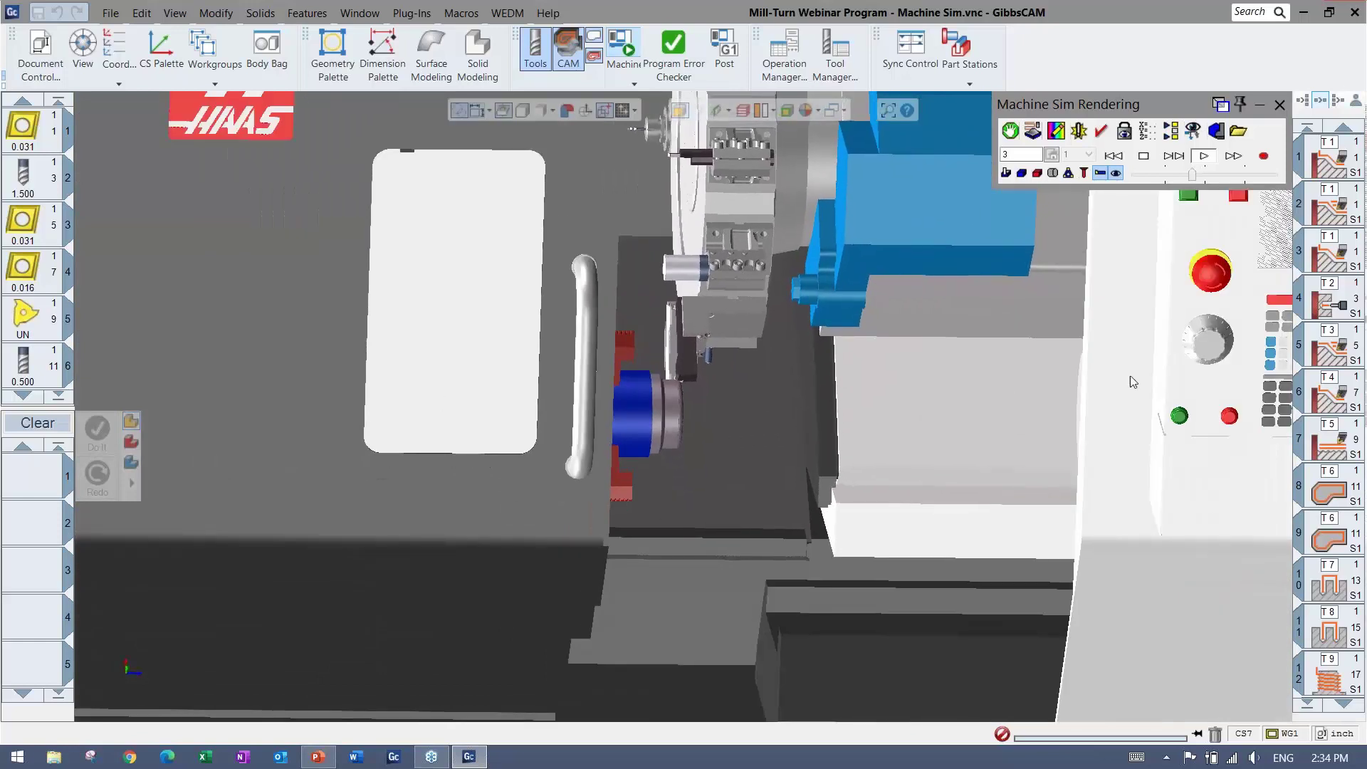
scroll(963, 403, down, 3)
scroll(856, 381, up, 4)
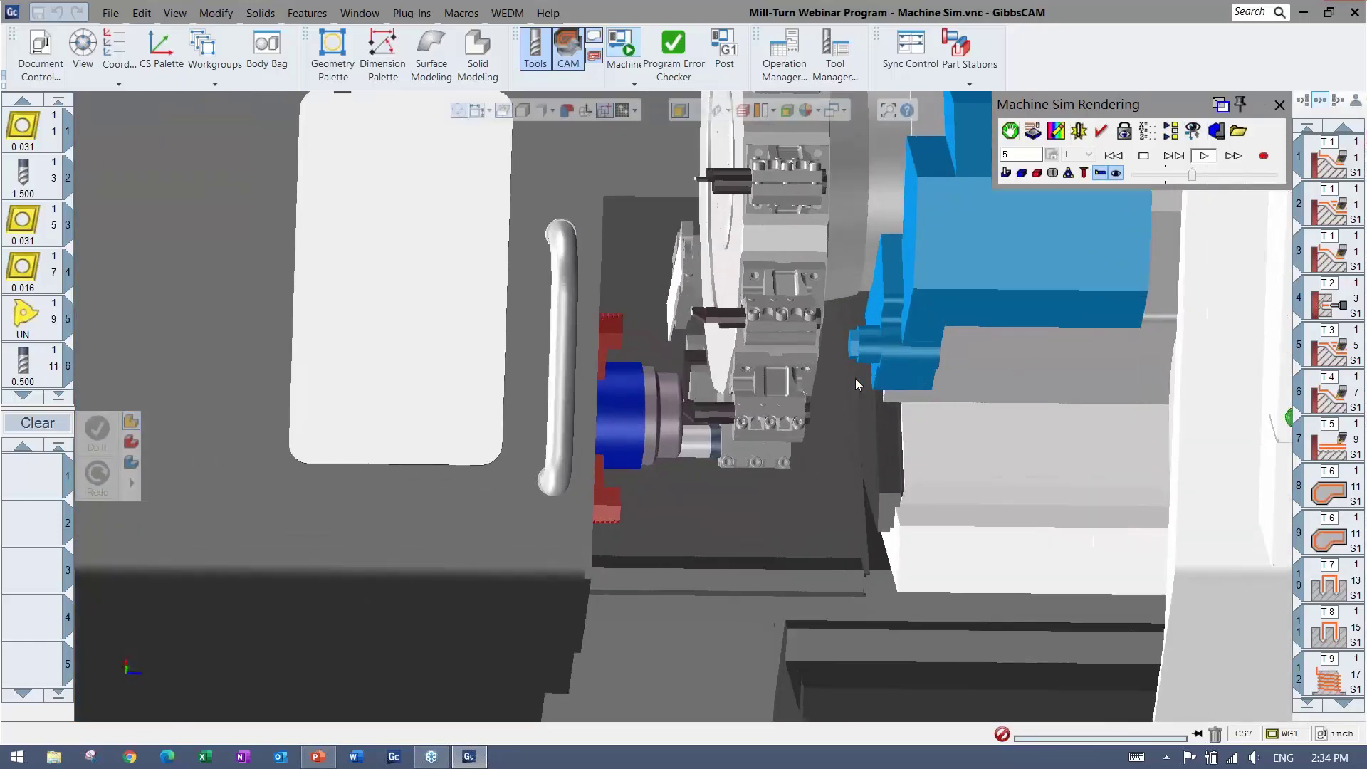
scroll(770, 310, up, 2)
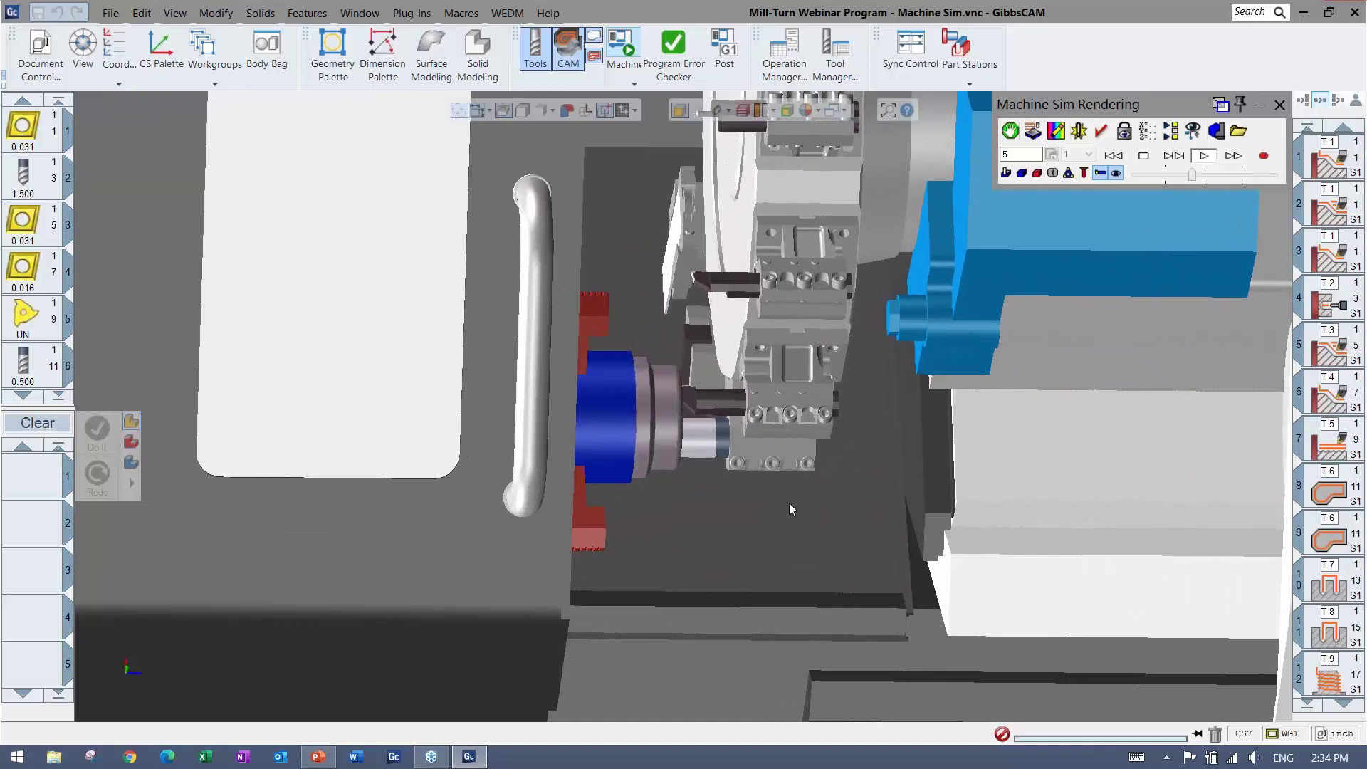
middle_drag(788, 502, 699, 323)
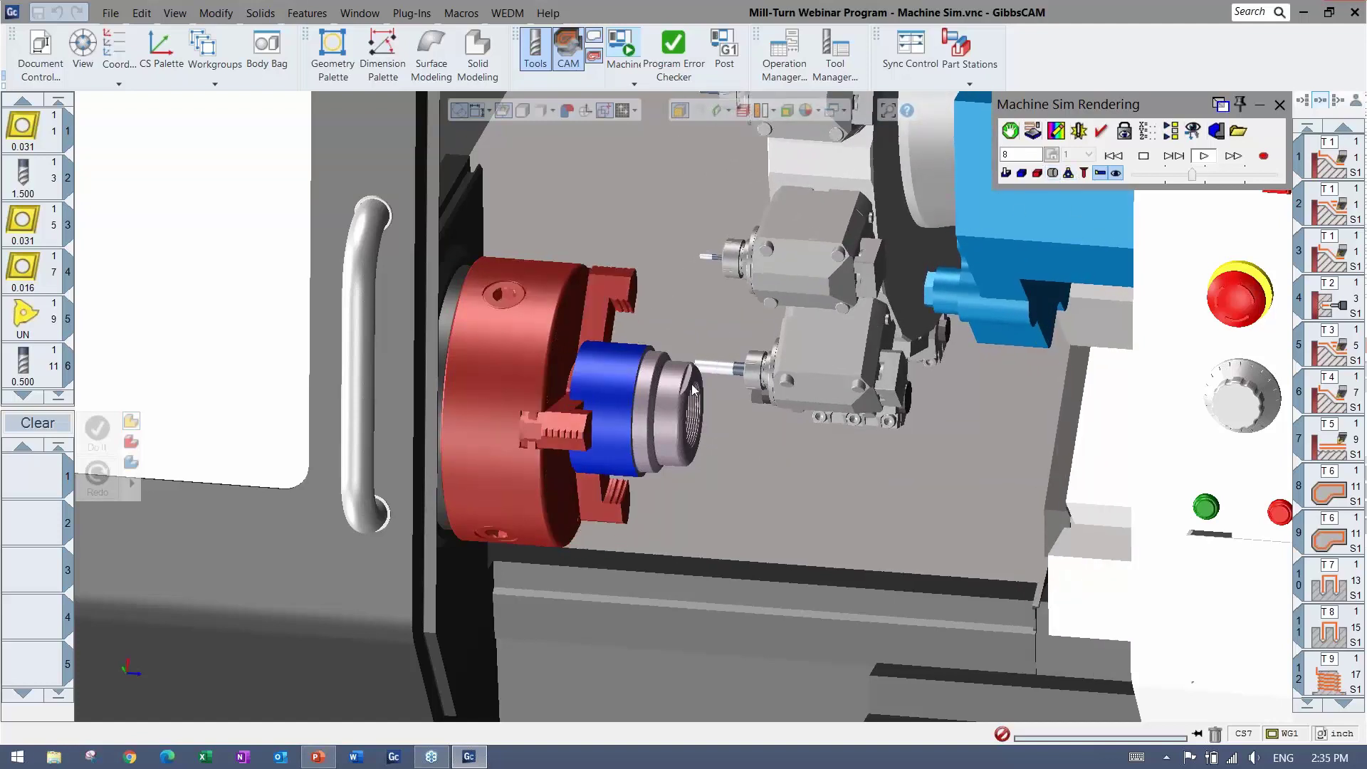
Step: Run the machine simulation through to the end of the program at varied speeds, and close it
drag(1191, 175, 1211, 176)
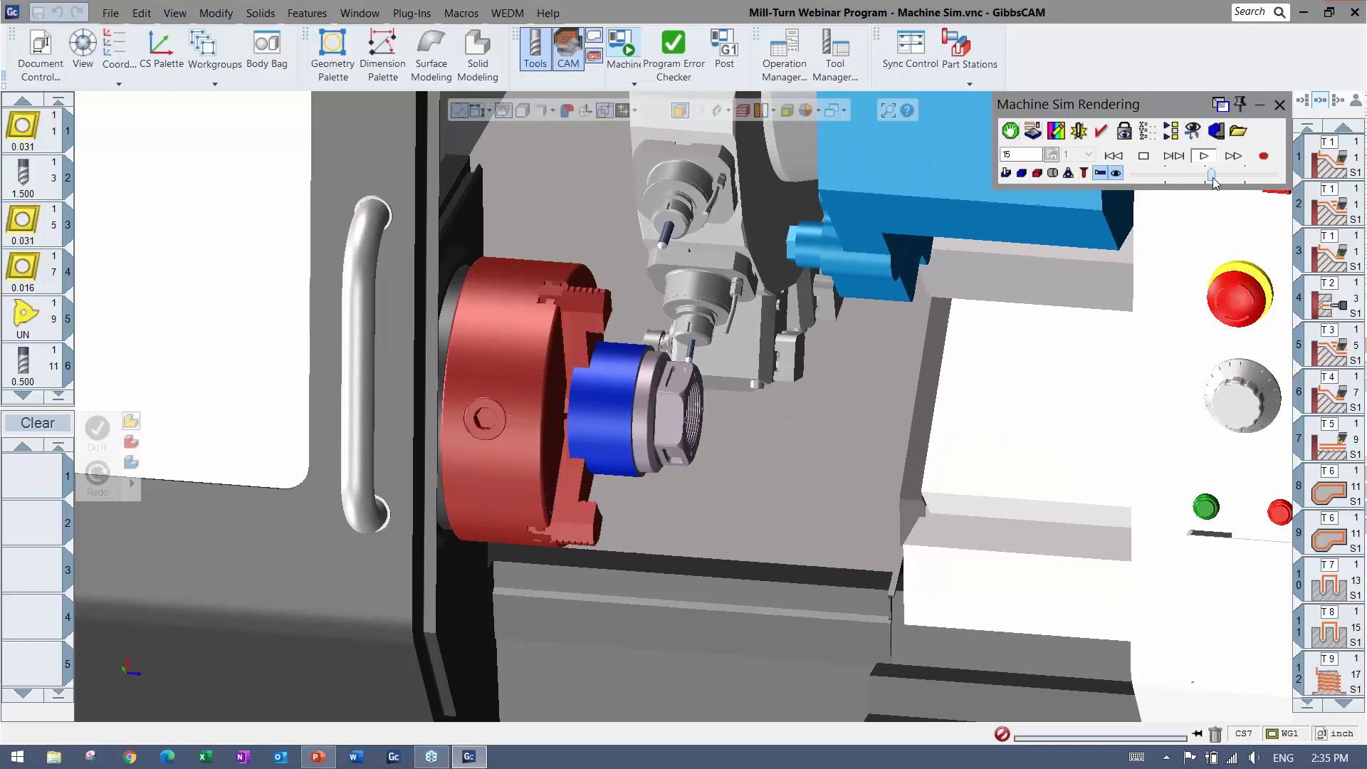
drag(1211, 175, 1202, 175)
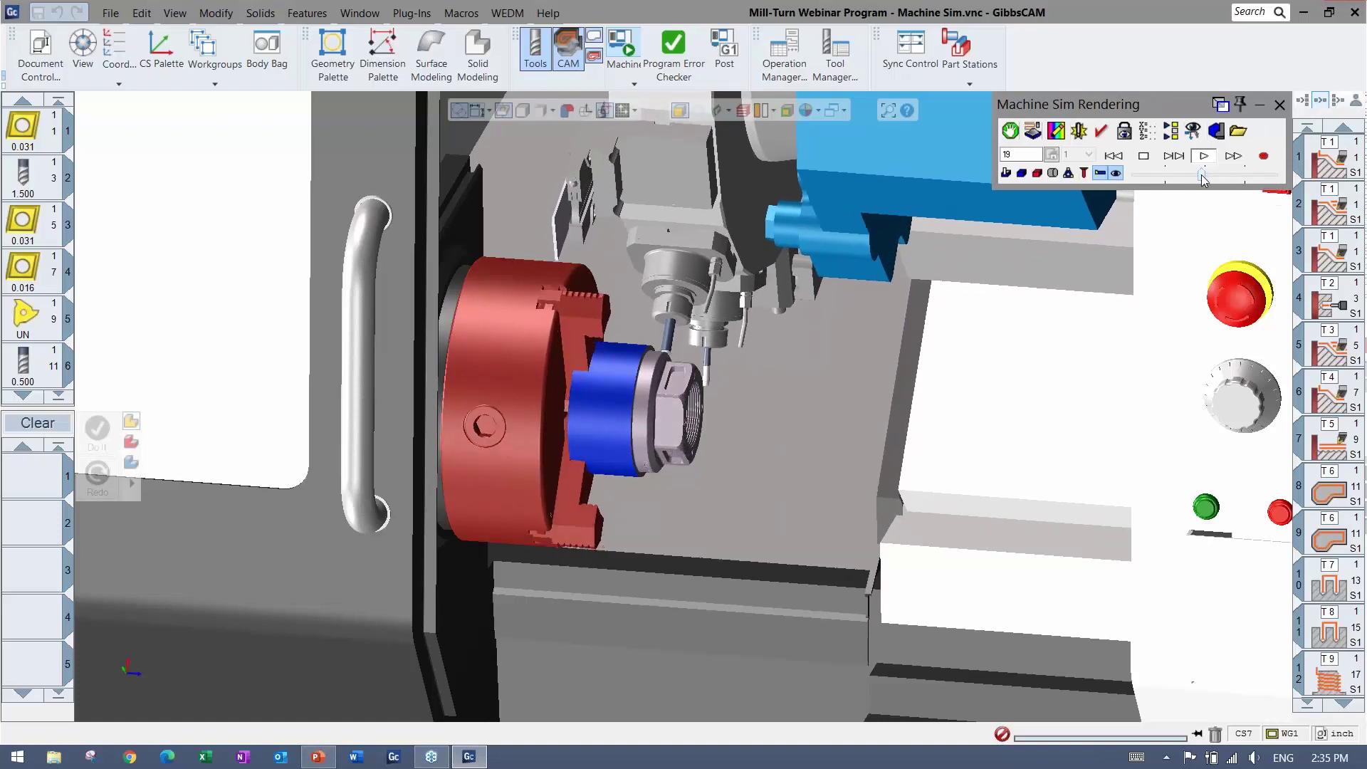
drag(1202, 174, 1216, 175)
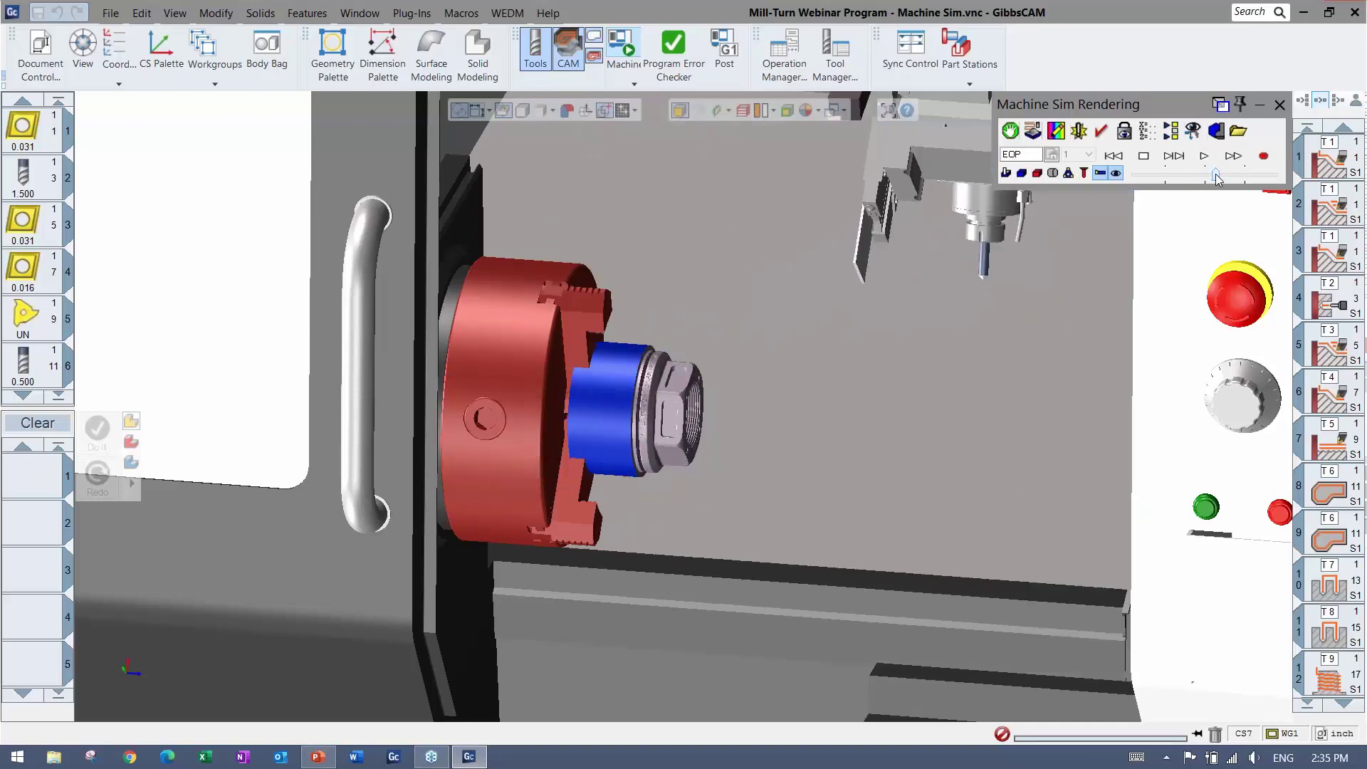
middle_drag(690, 544, 1283, 370)
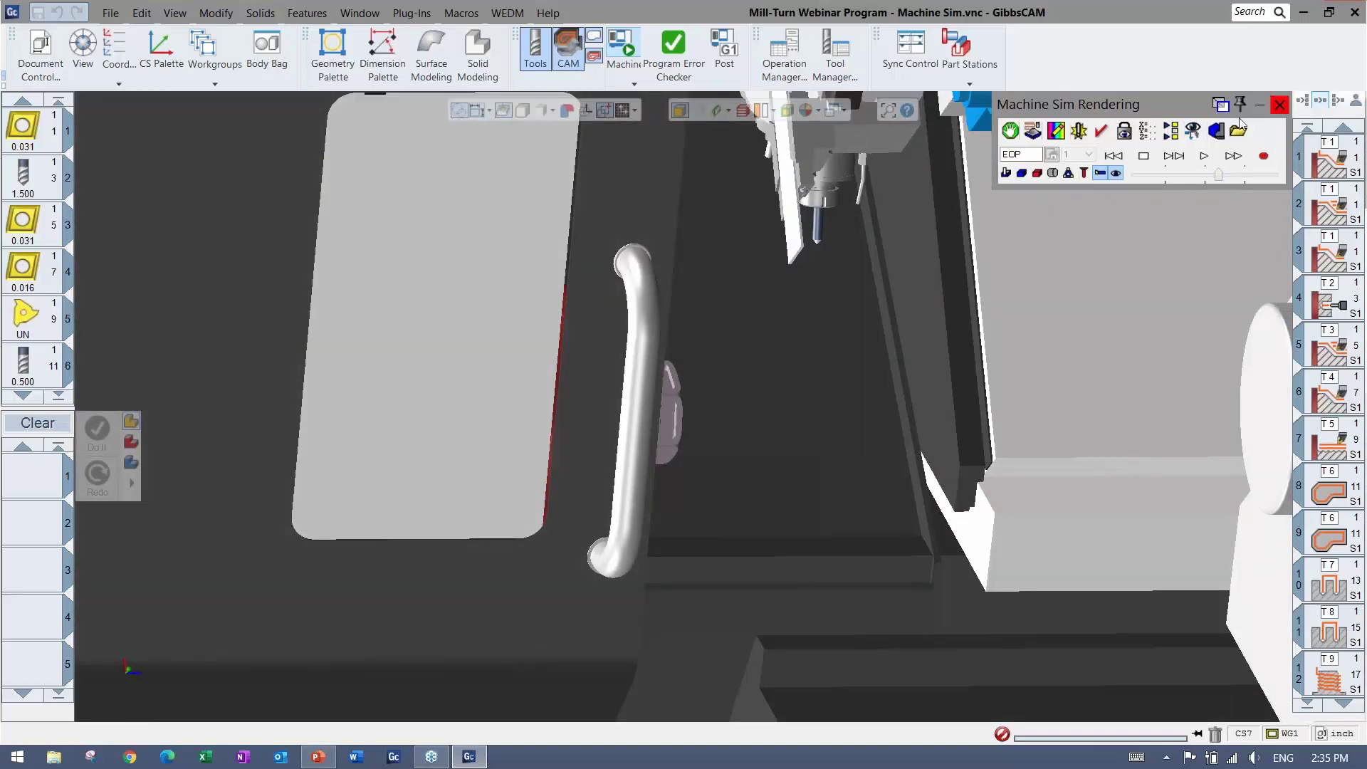
Step: Open the recent multiple-turret package with the Okuma LU pinch turning part, declining its user interface changes
click(111, 15)
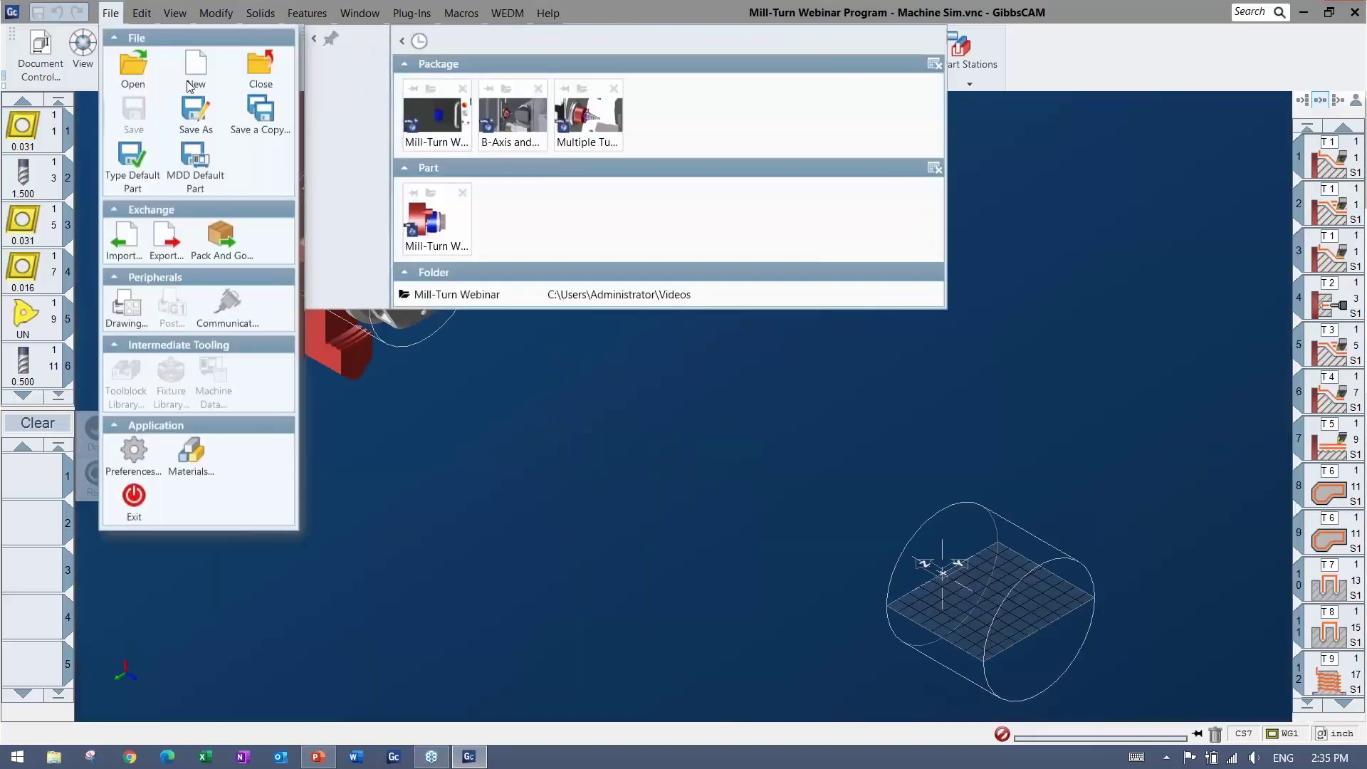
click(584, 114)
click(676, 409)
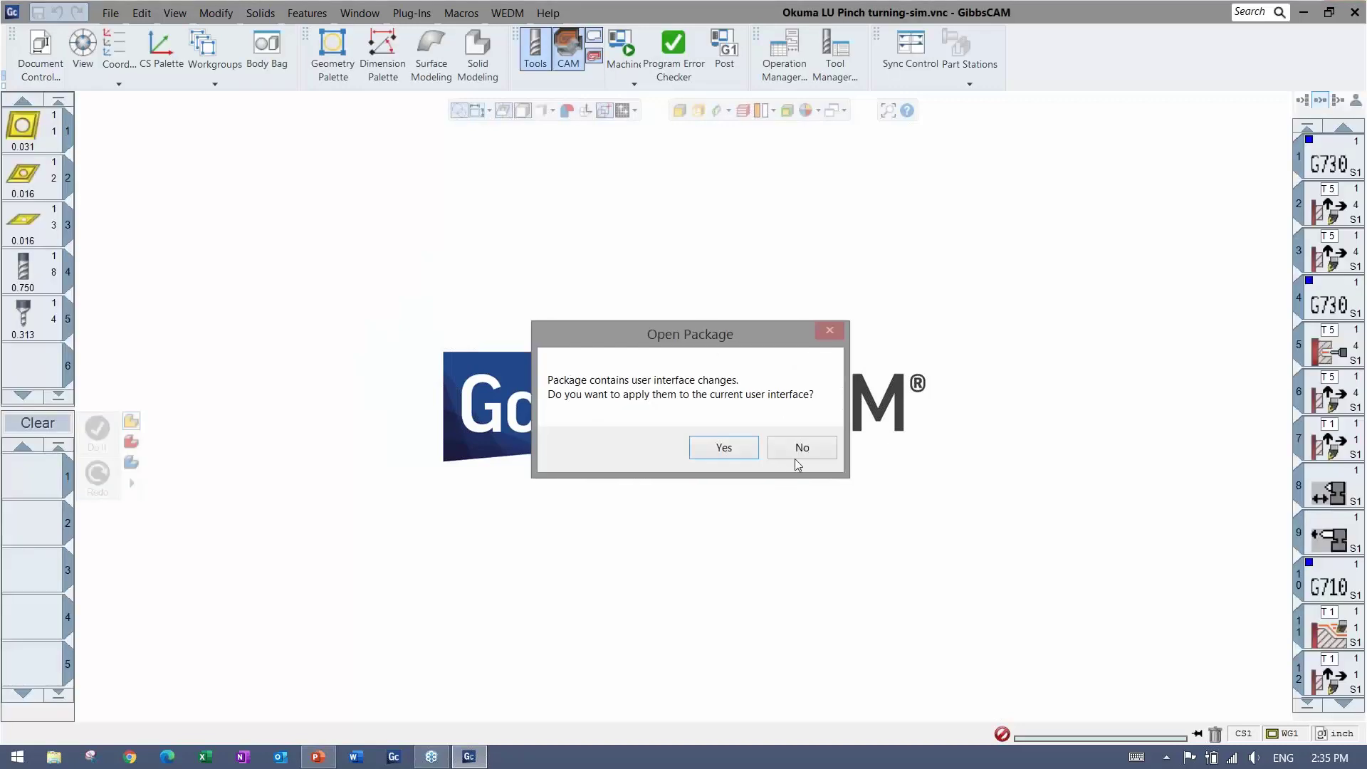
click(797, 449)
Step: Play the pinch turning machine simulation to the end at adjusted speed, and examine the whole Okuma machine
click(623, 51)
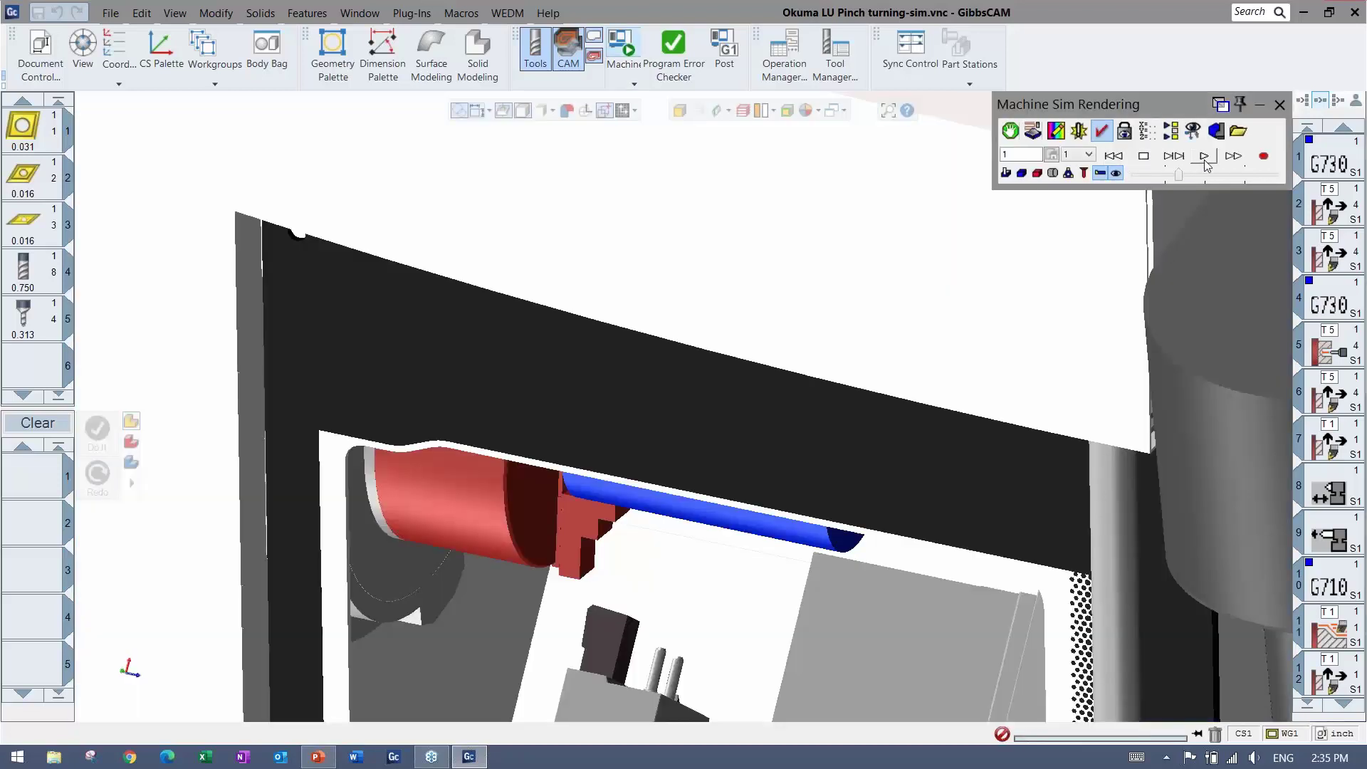
click(1204, 156)
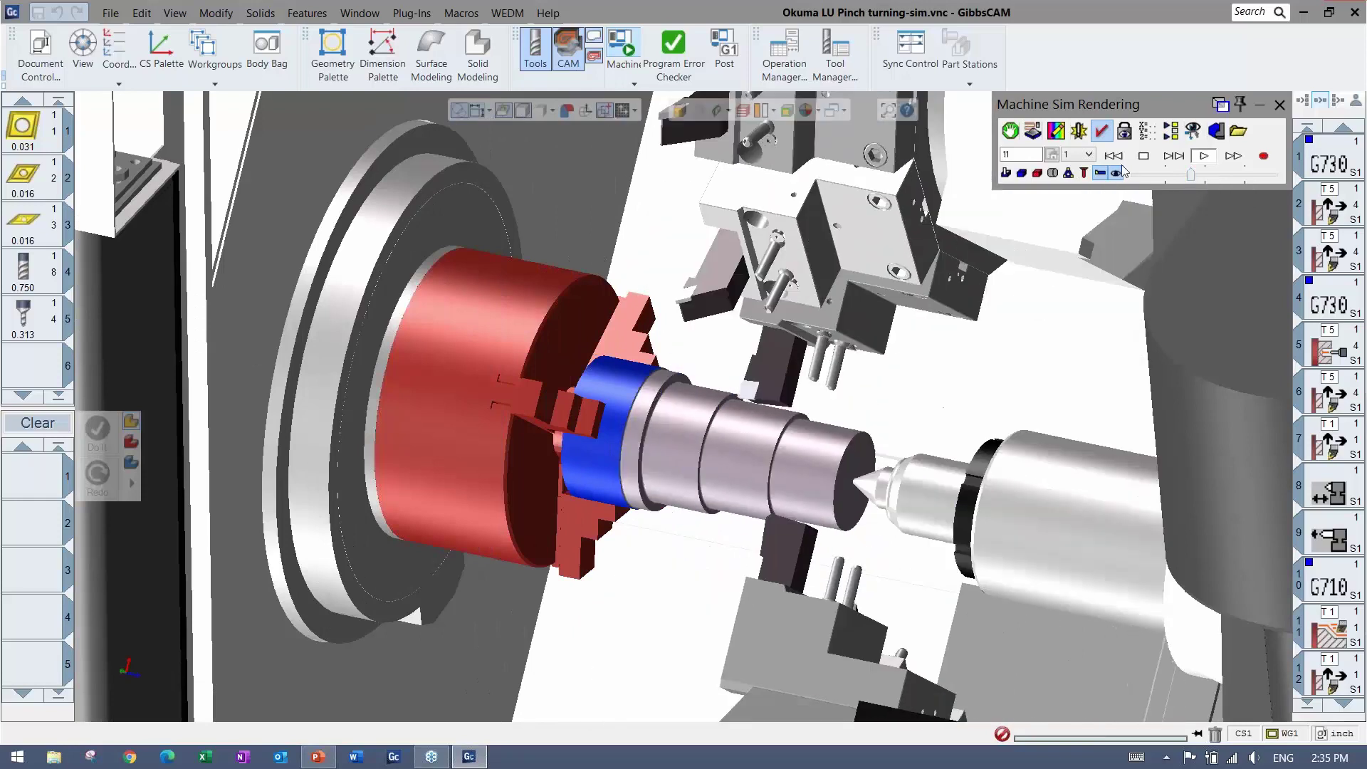
click(1176, 175)
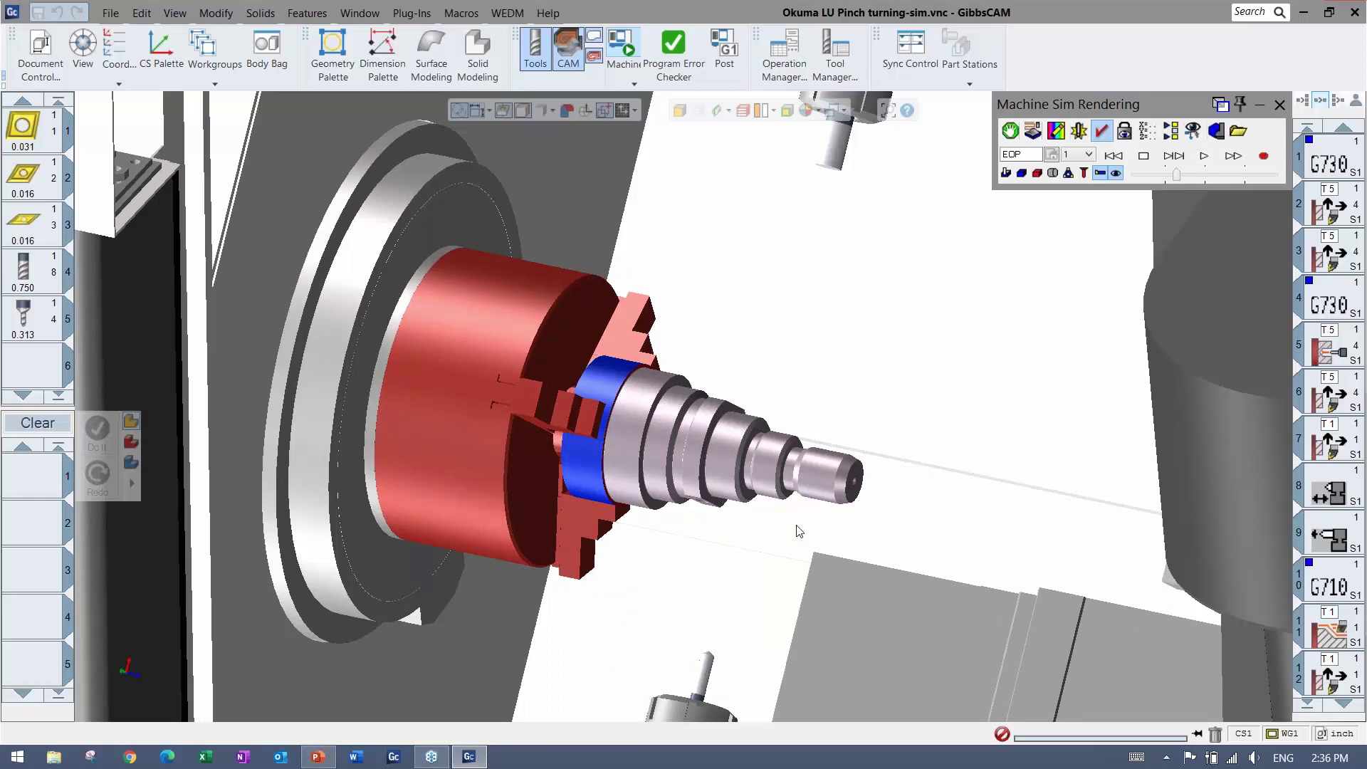
scroll(798, 531, down, 5)
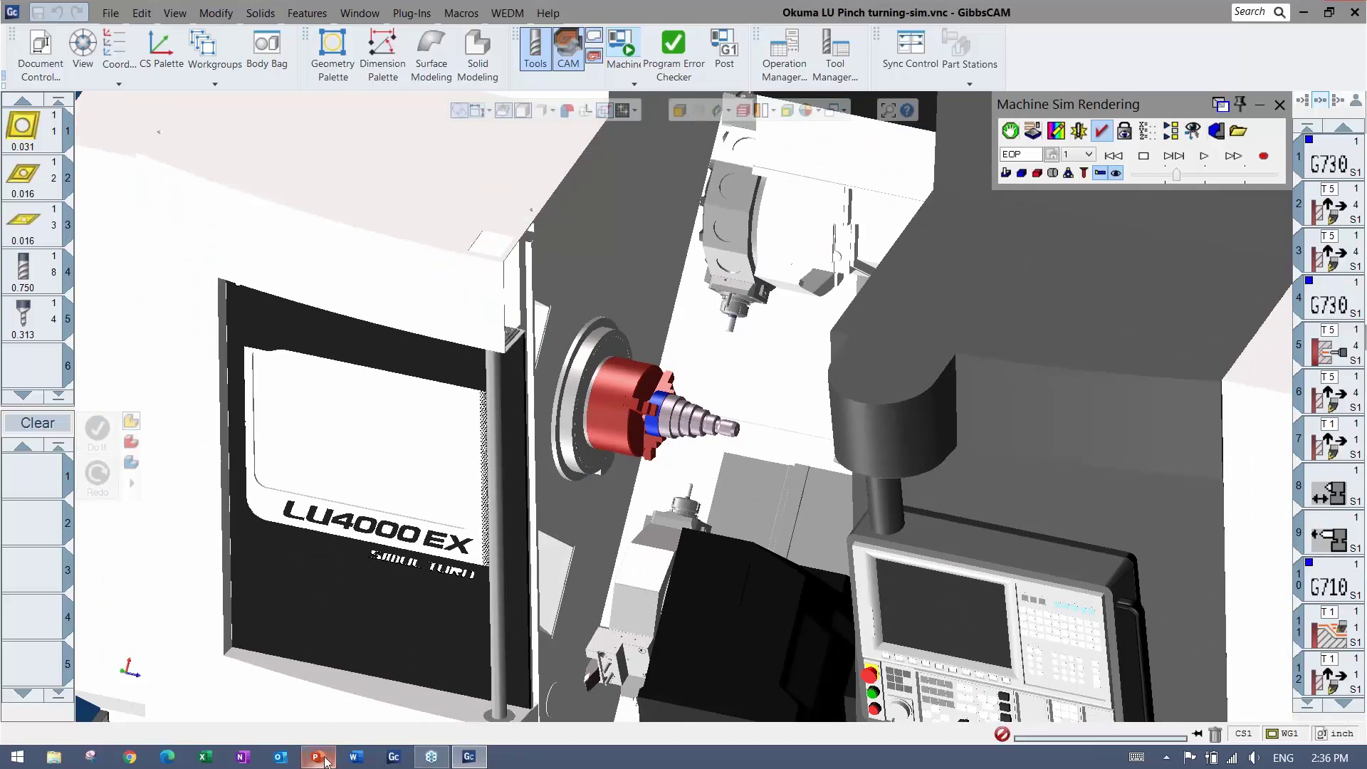
Step: Open the recent B-Axis package with the Mori NTX eccentric turning part, declining its user interface changes
click(111, 13)
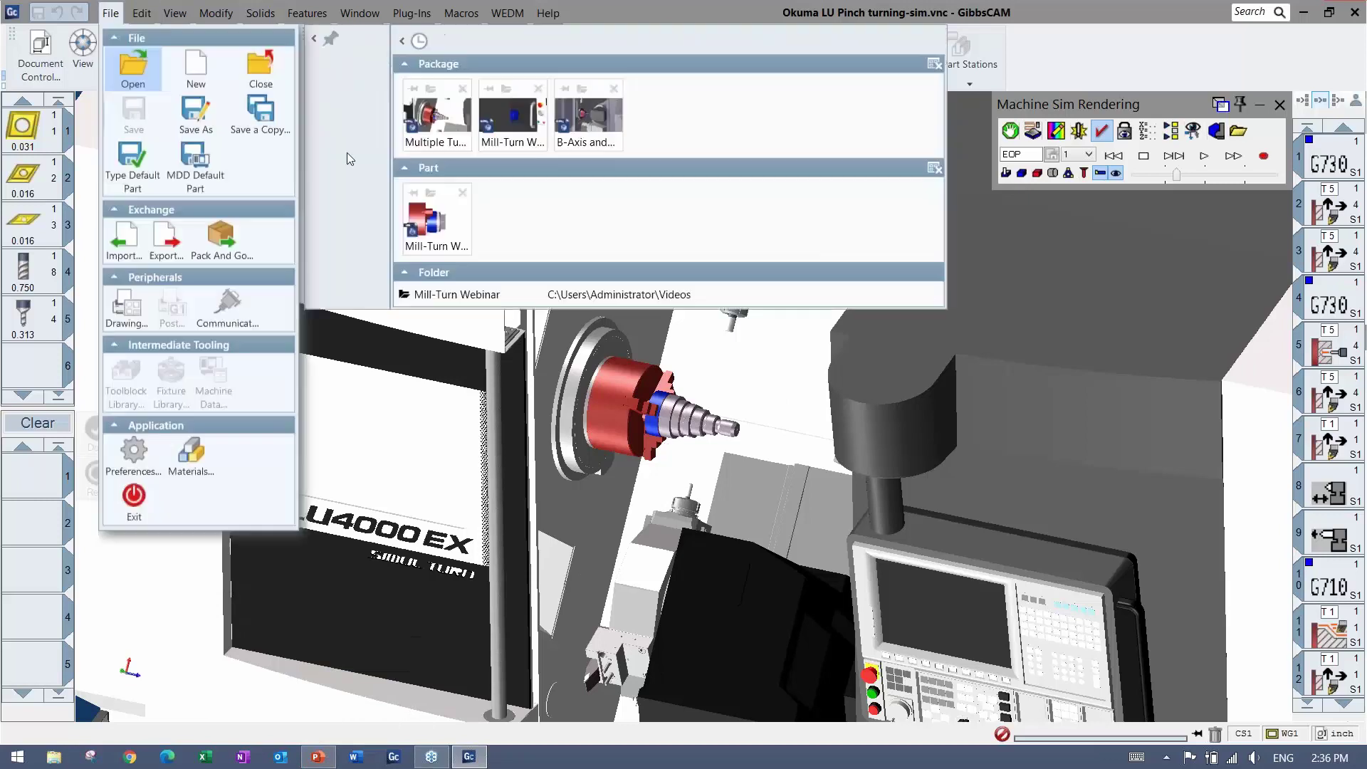
click(588, 114)
click(678, 407)
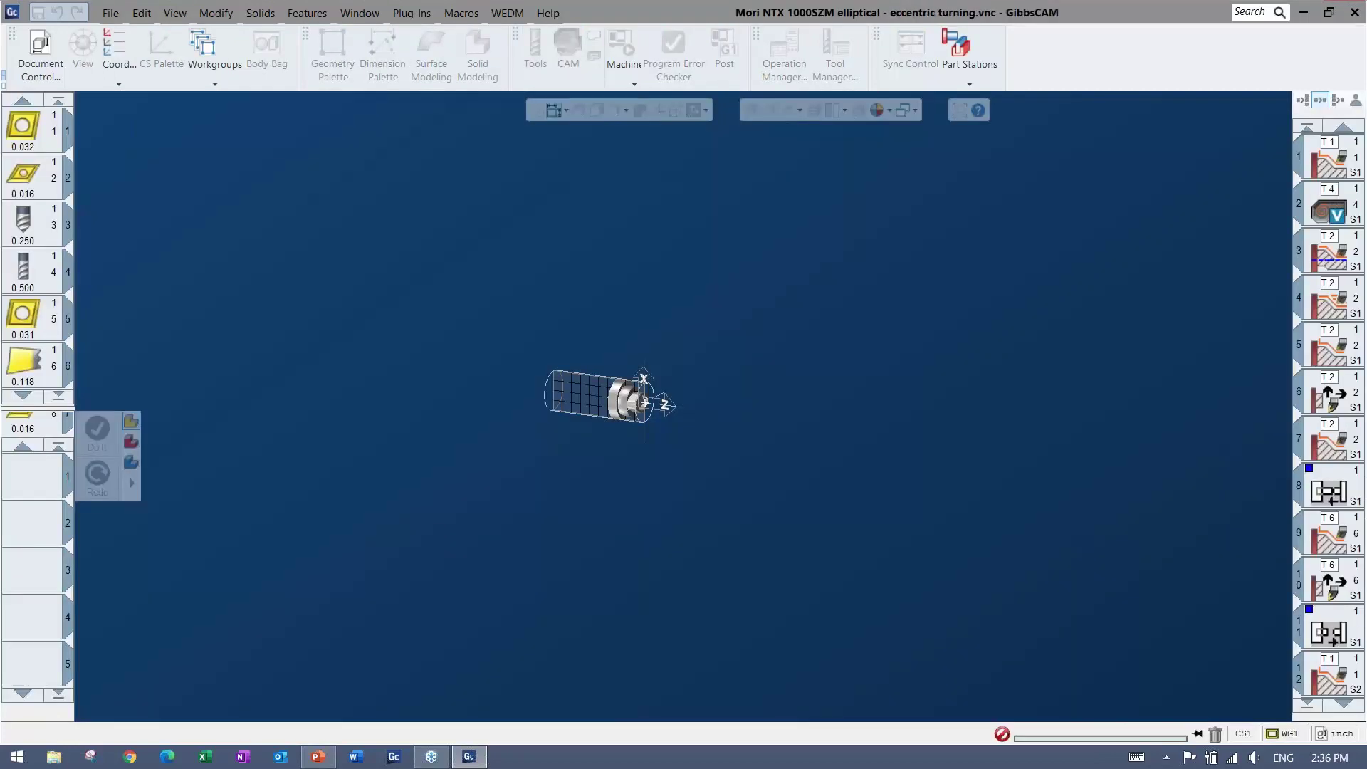
click(802, 449)
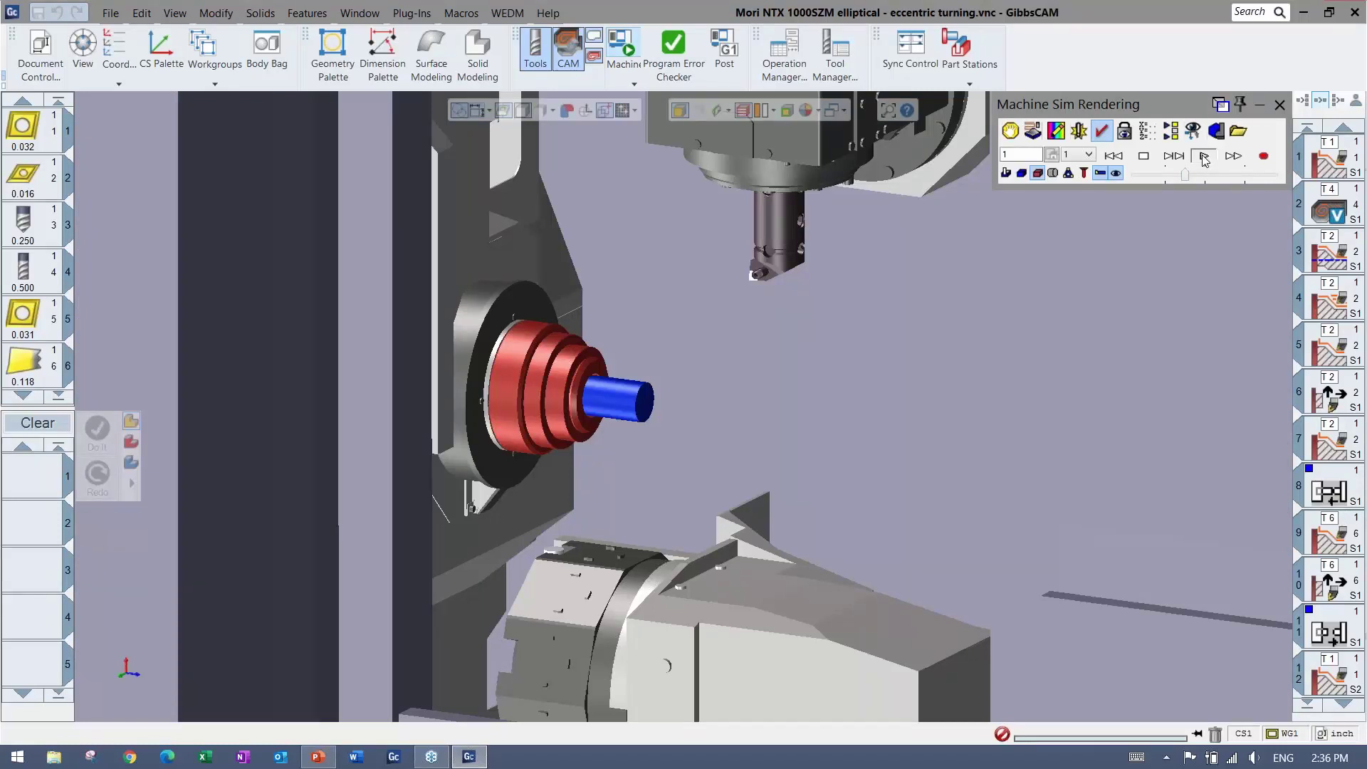
Step: Play the eccentric turning machine simulation at varied speeds into operation 3, and stop it there
click(1203, 156)
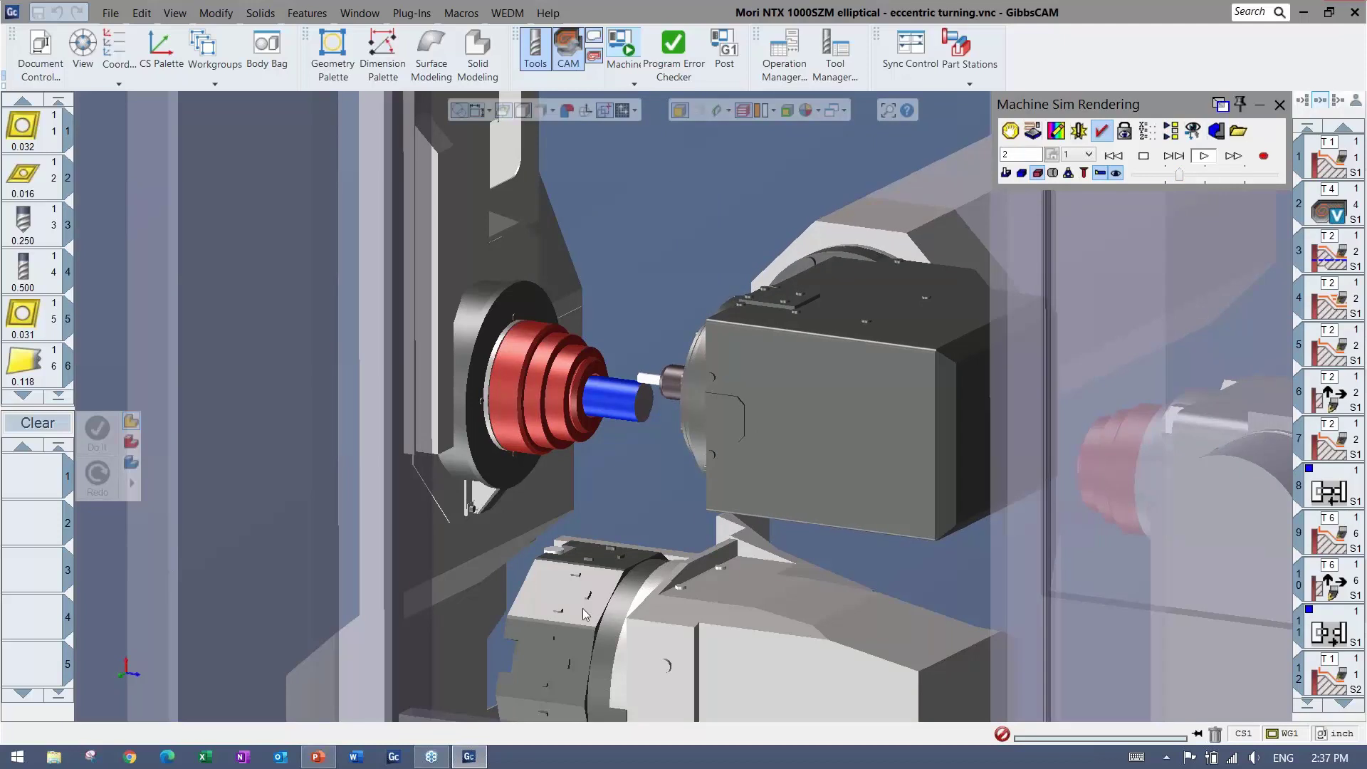
drag(1196, 178, 1208, 178)
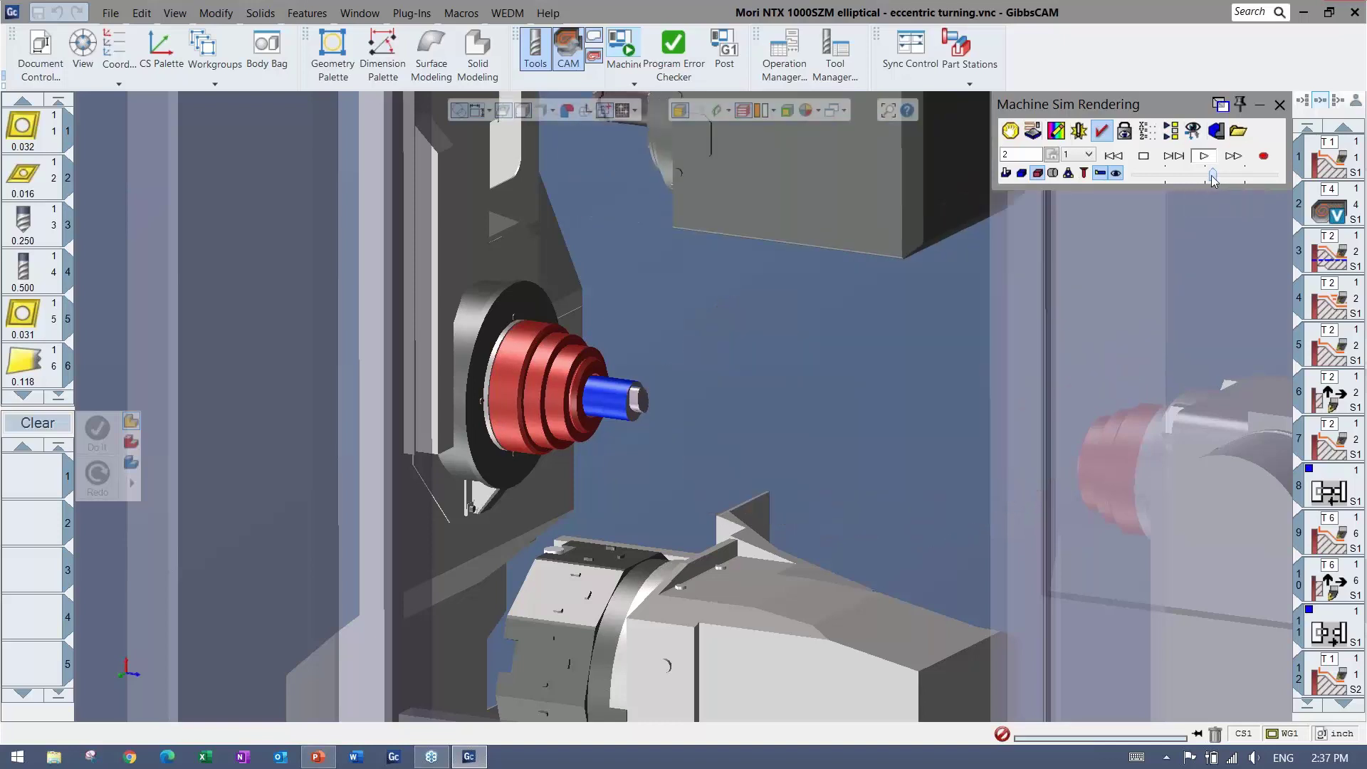
drag(1219, 179, 1218, 181)
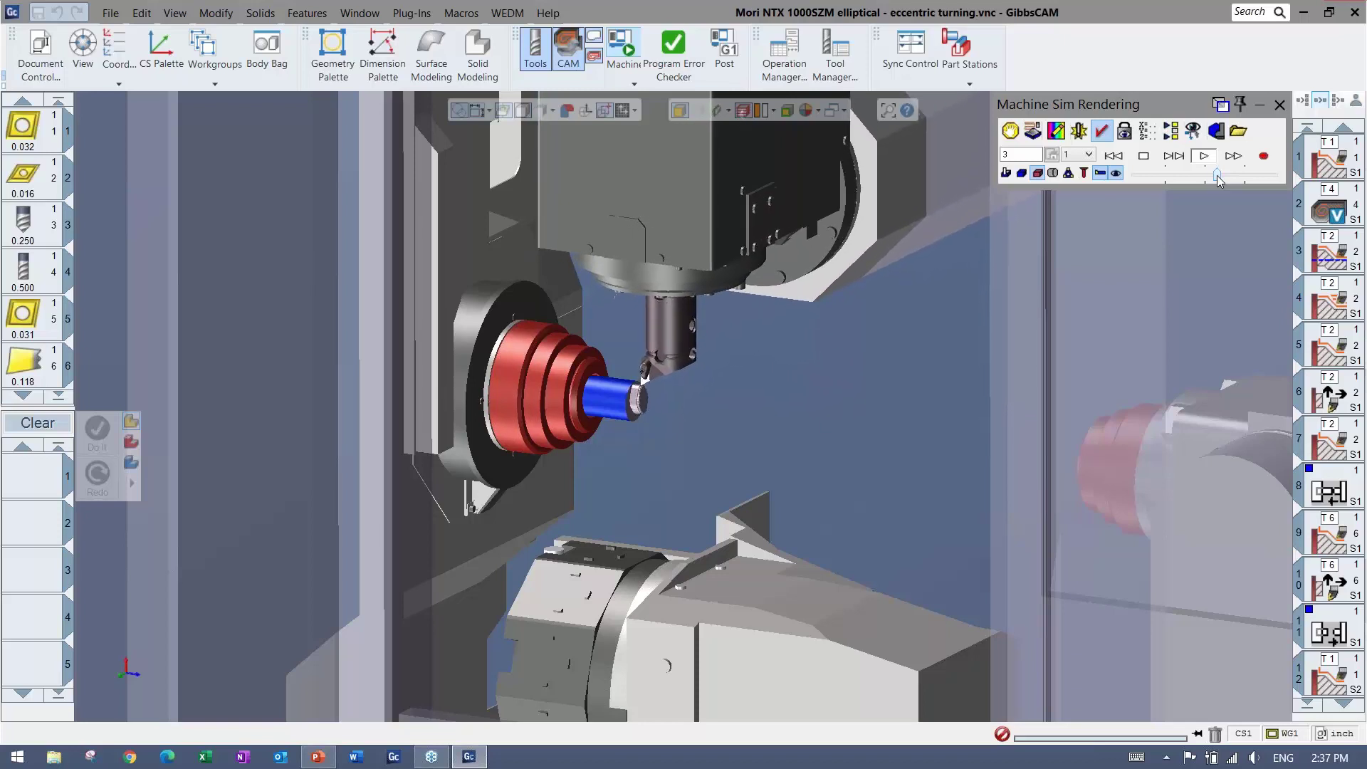
drag(1219, 180, 1260, 178)
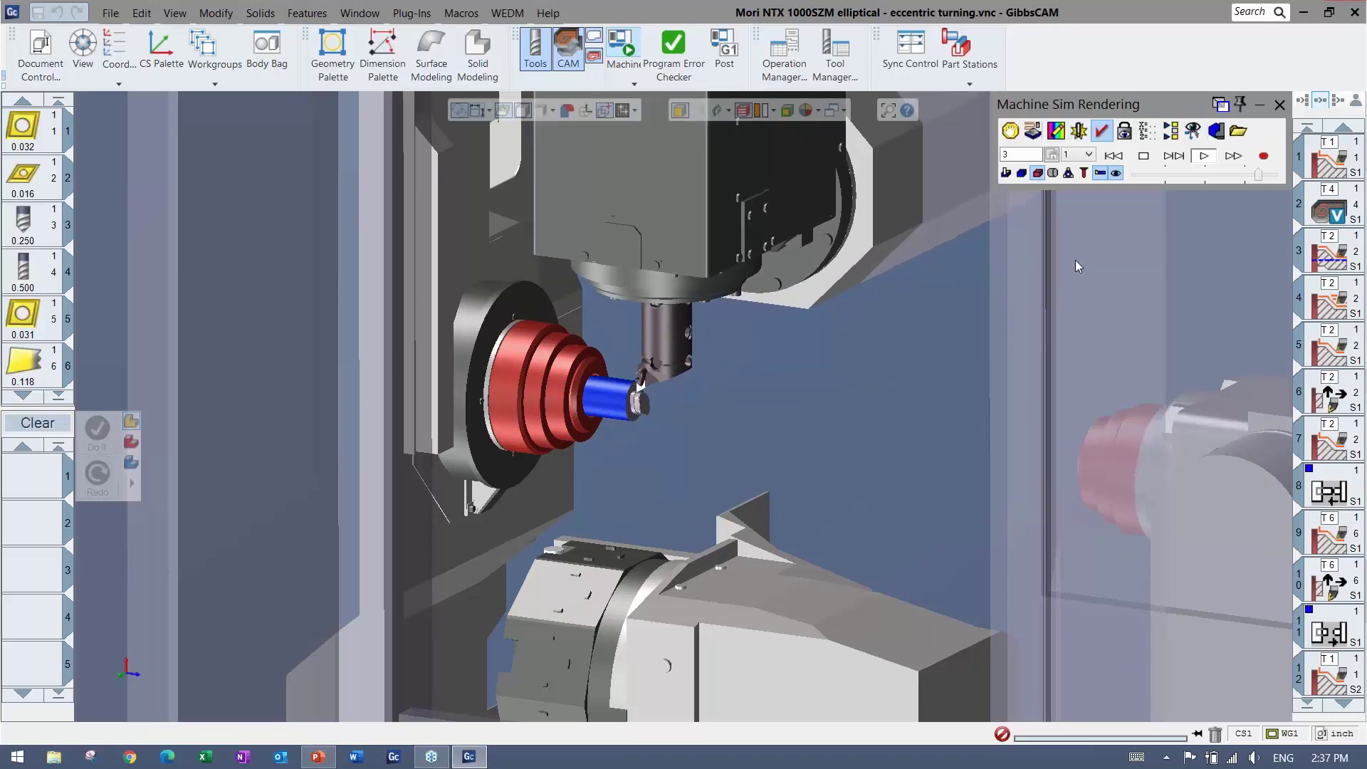
click(1146, 156)
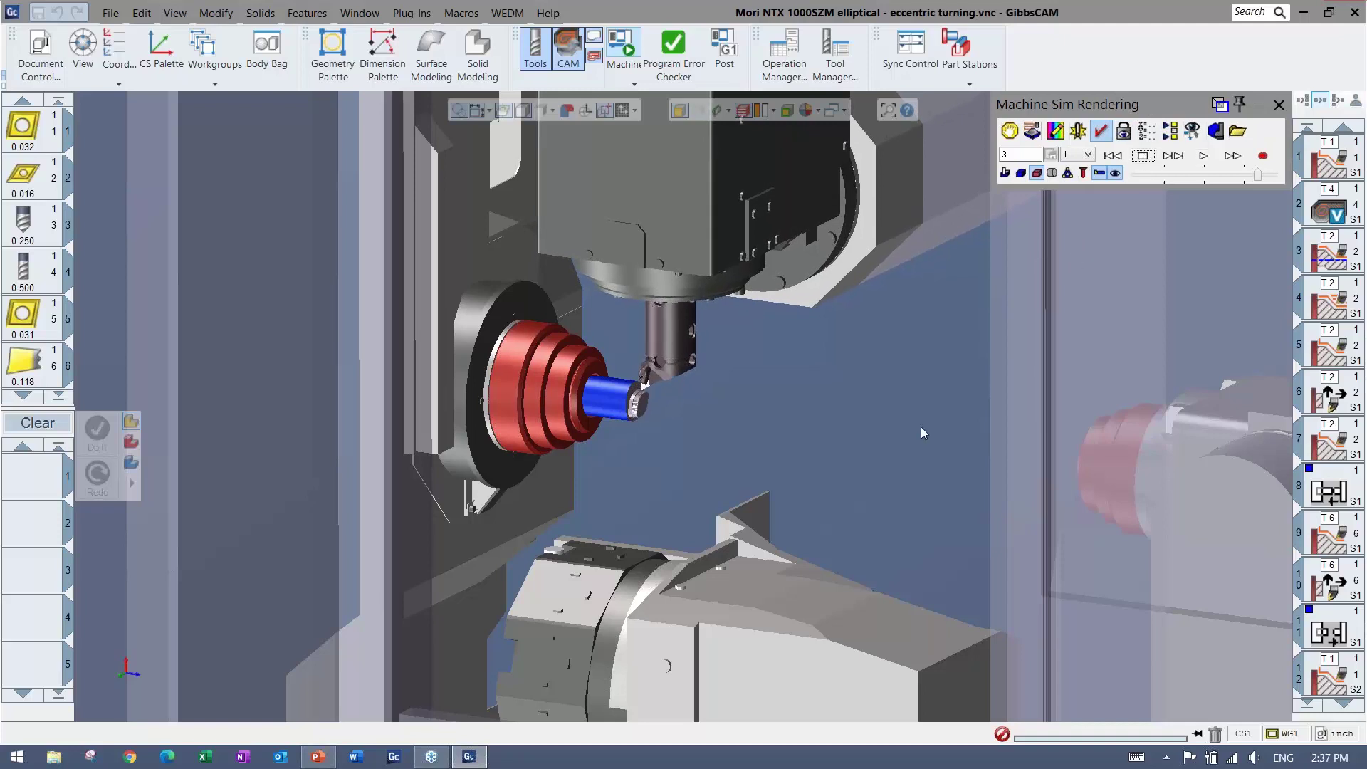
Step: Switch to the PowerPoint presentation and start the slide show from the Questions slide
click(320, 758)
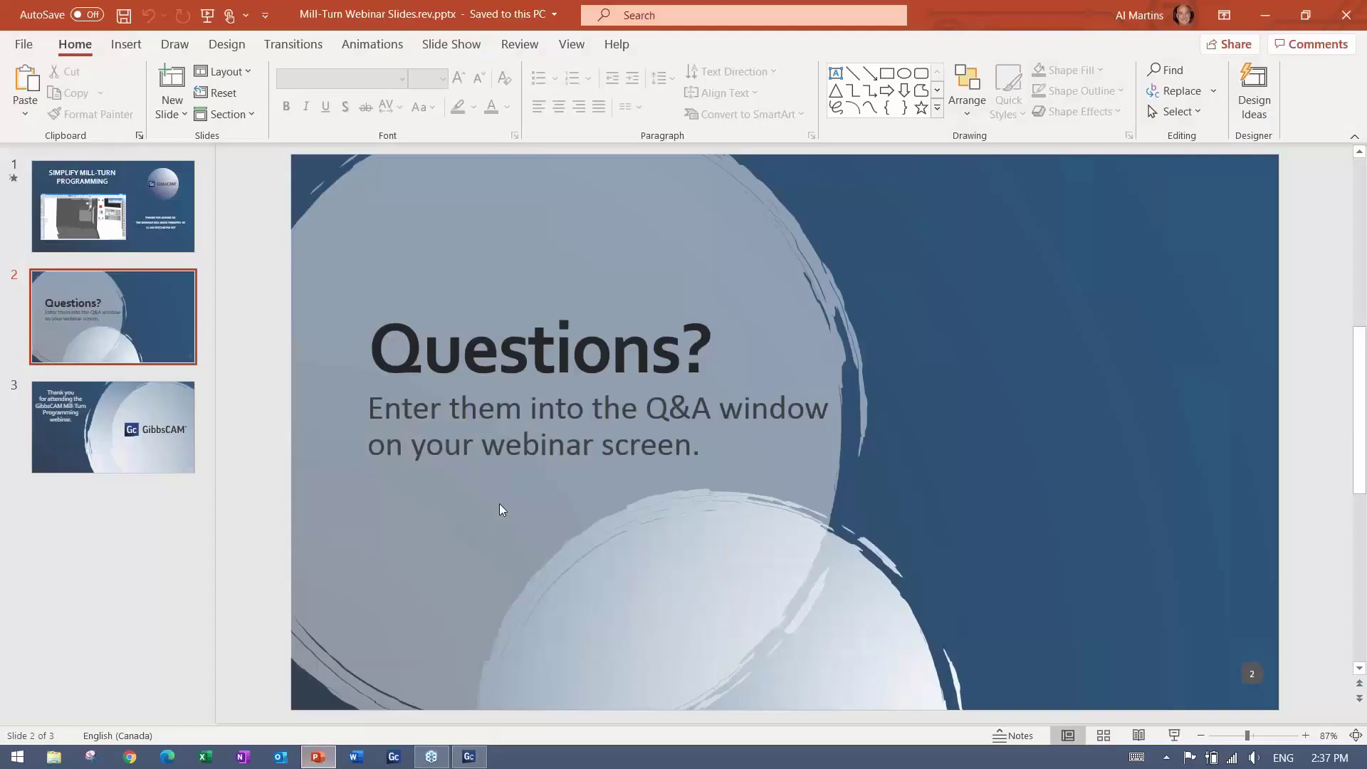
click(1174, 735)
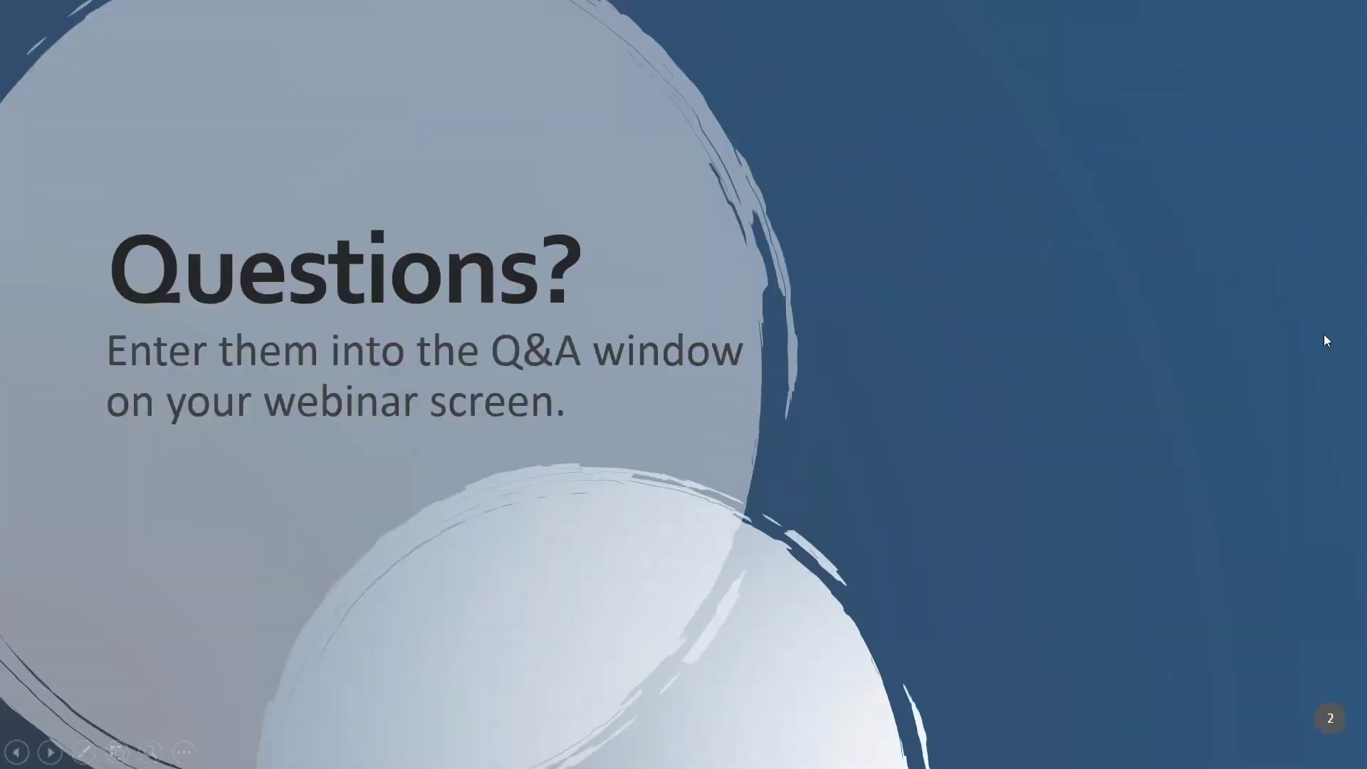